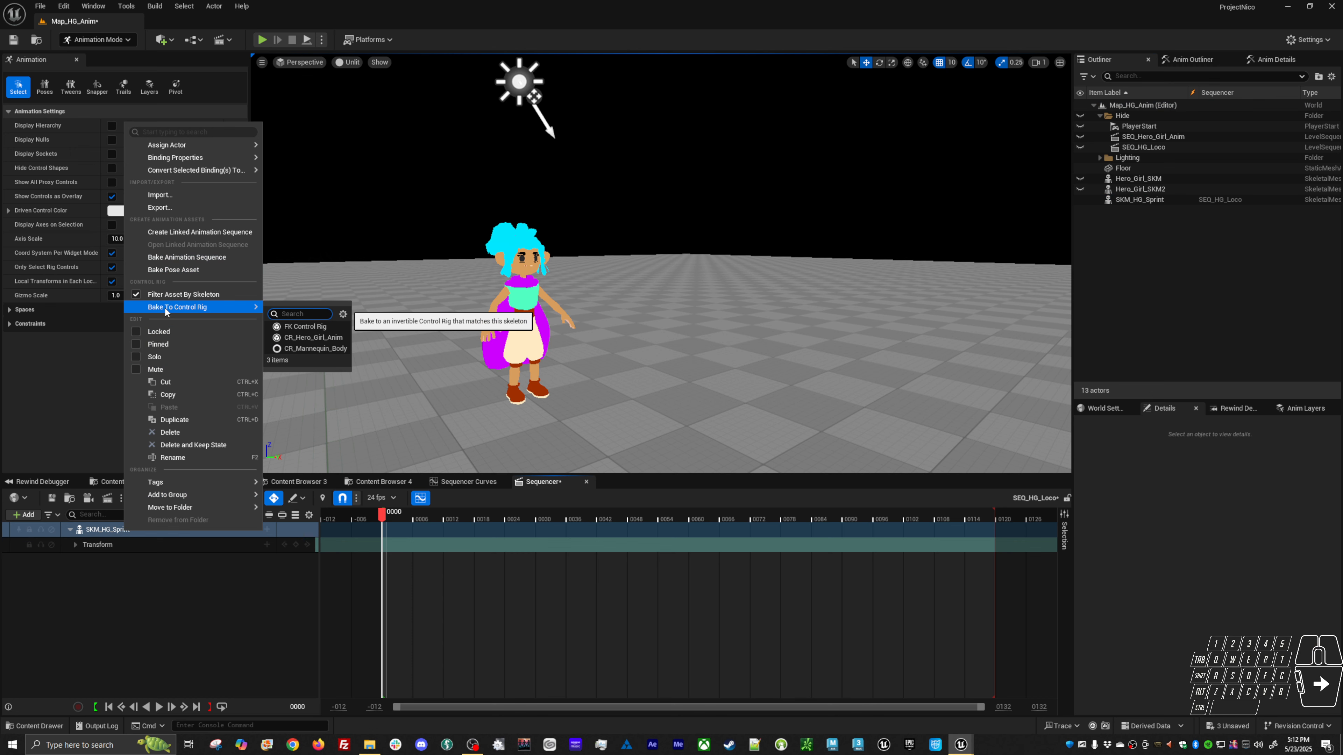
Add a CR_Hero_Girl_Anim control rig track to SKM_HG_Sprint
click(260, 562)
click(272, 530)
click(266, 532)
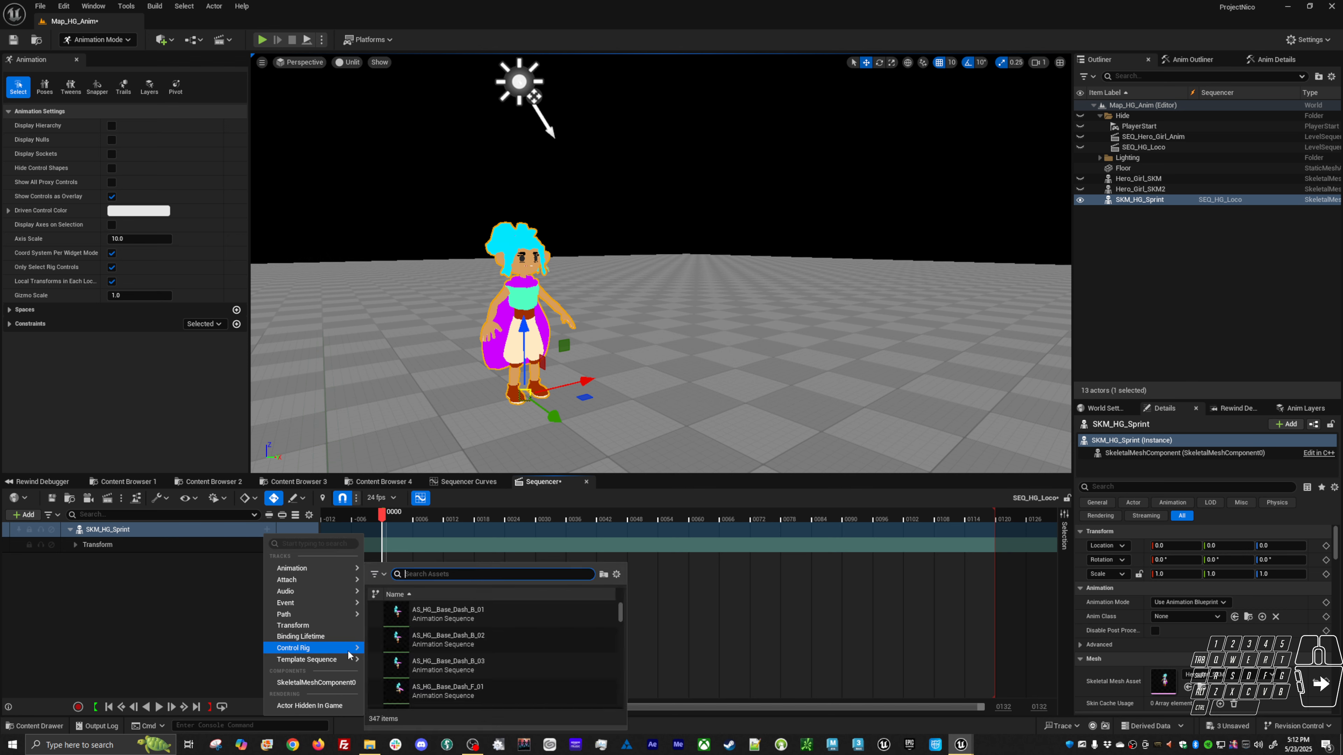
mouse_move(350, 652)
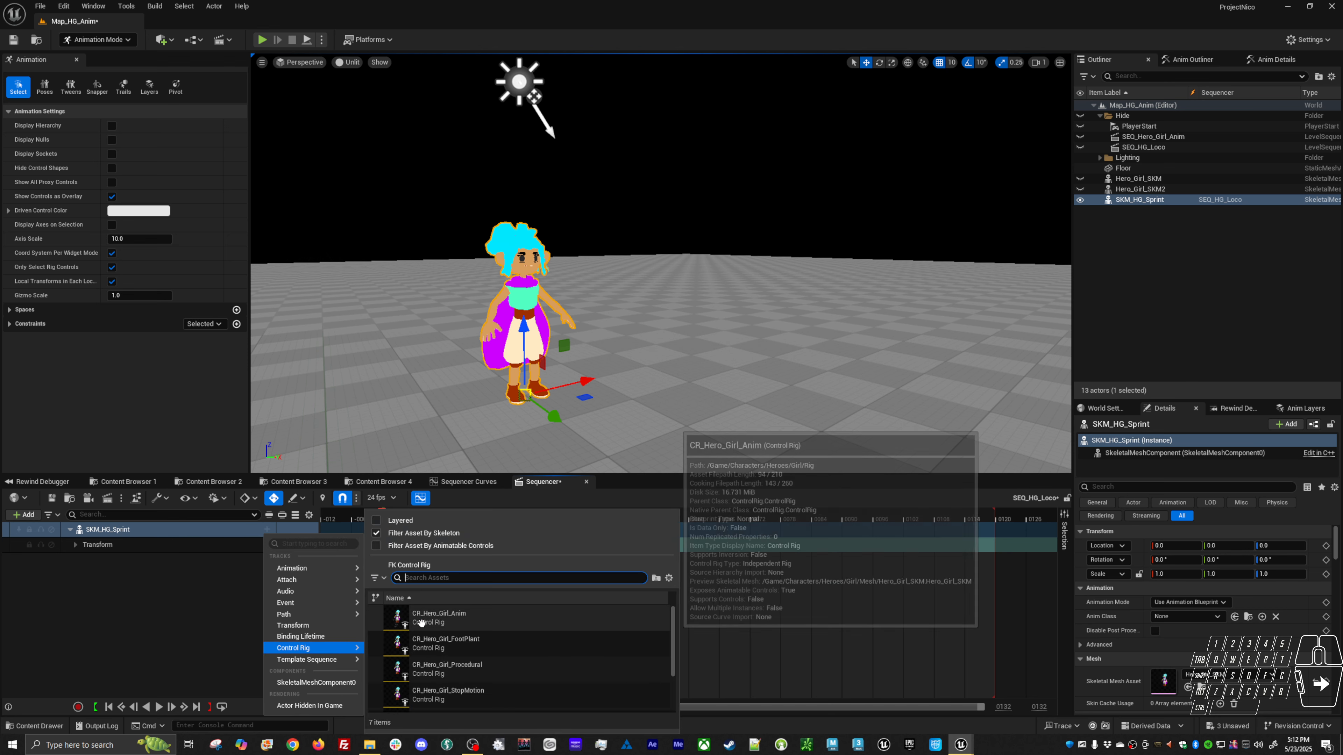
click(441, 624)
Turn on the spine_fk_ik_switch attribute of the global control in the animation details
mouse_move(576, 402)
alt+mouse_down()
mouse_move(692, 384)
mouse_move(586, 391)
alt+mouse_up()
alt+right_drag(587, 392, 522, 374)
click(601, 392)
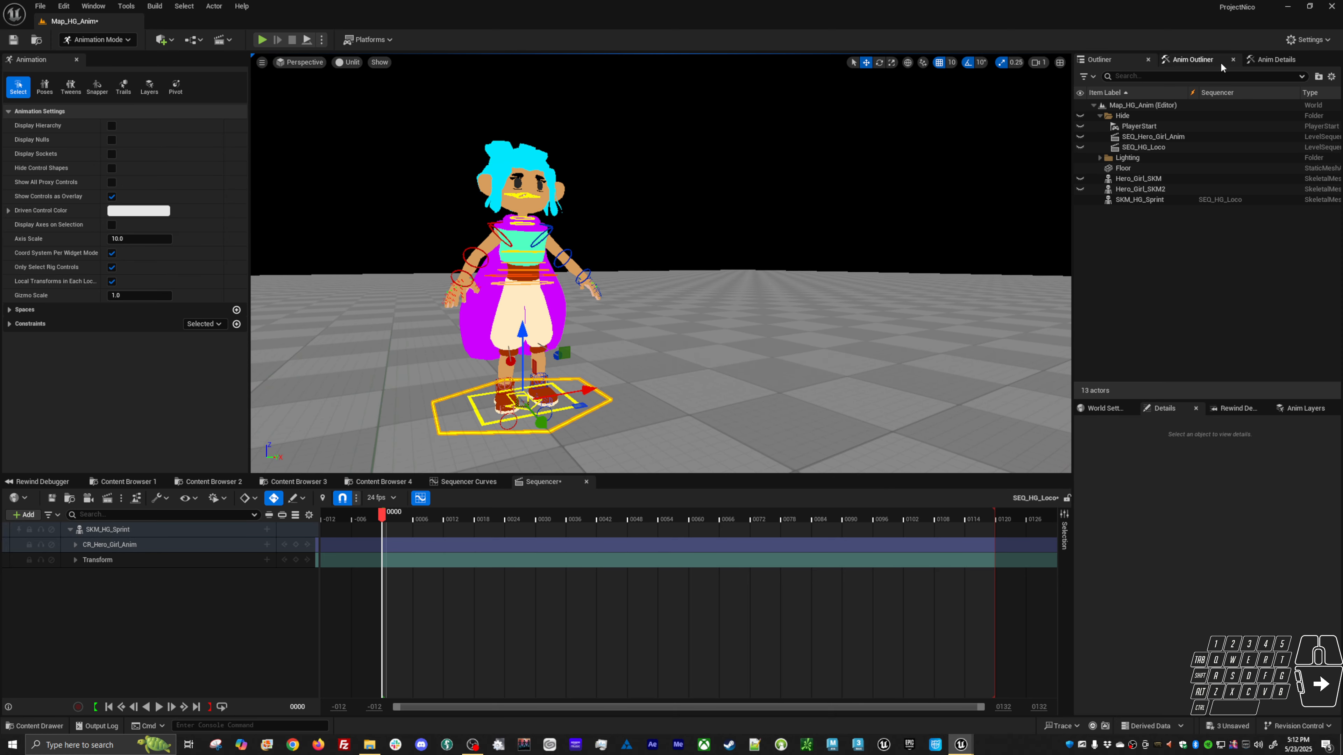
click(1265, 61)
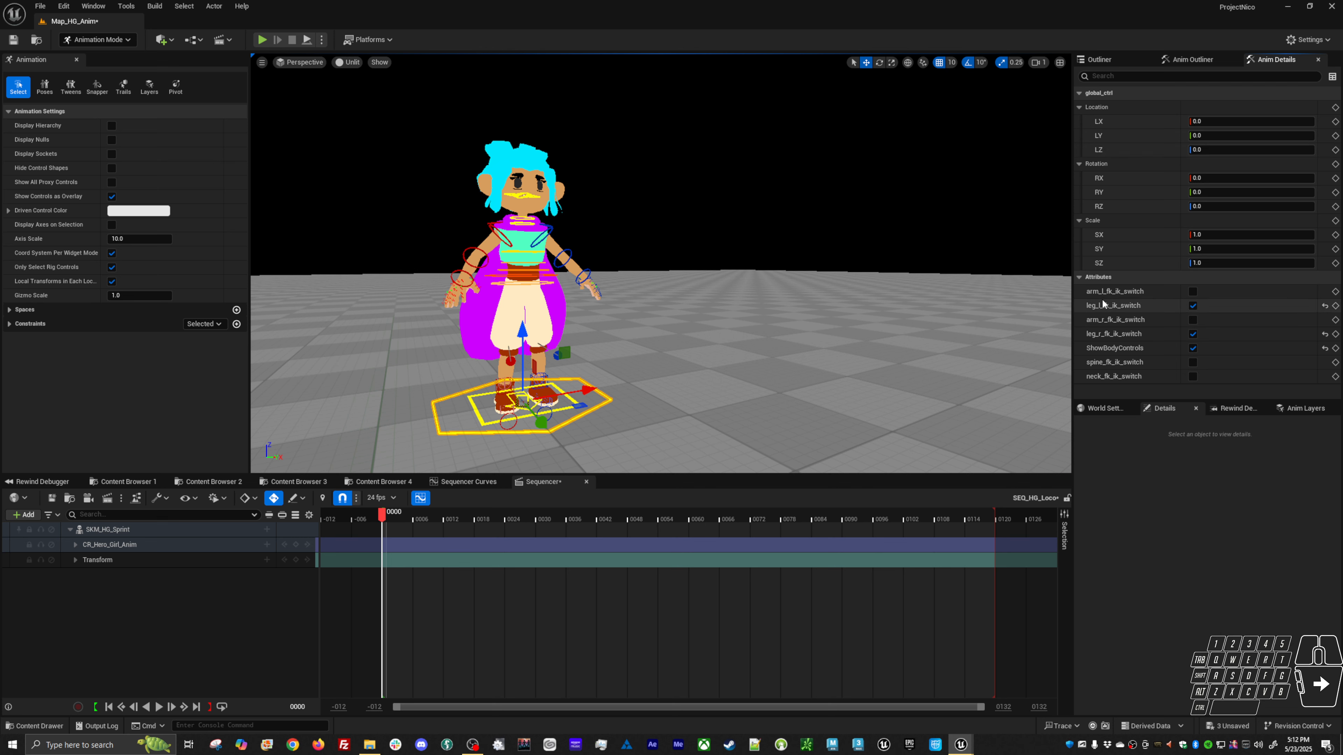
click(1193, 362)
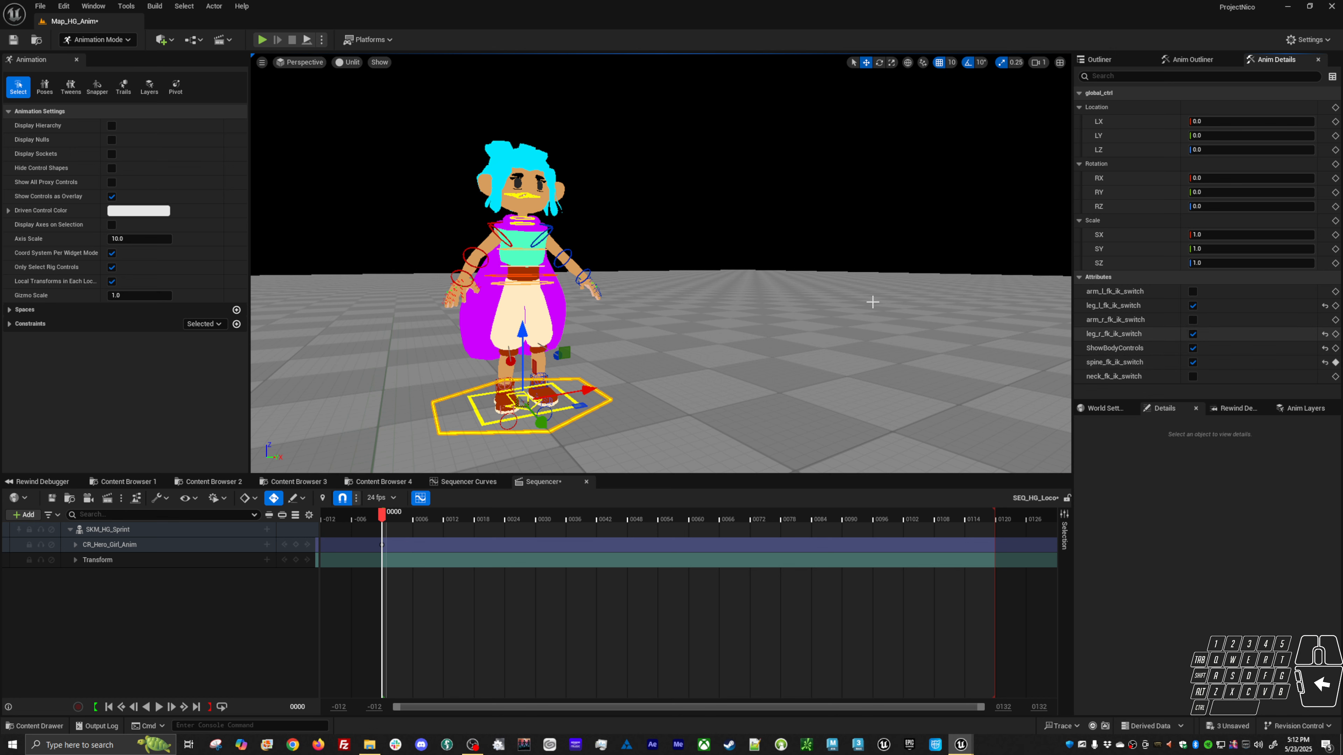
Move the chest control from side to side, ending at about LX 14.6 and LZ -1.9
click(523, 250)
alt+drag(523, 250, 489, 258)
drag(577, 222, 549, 240)
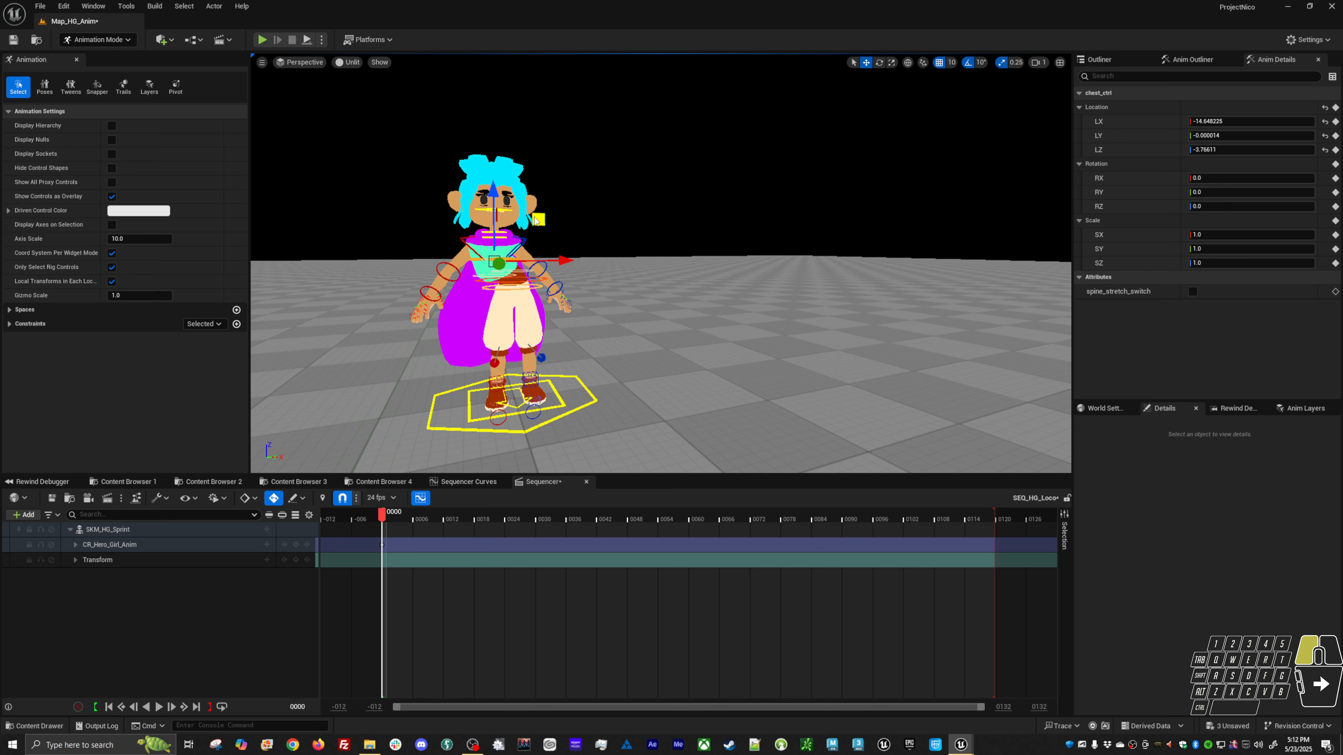
drag(562, 217, 571, 216)
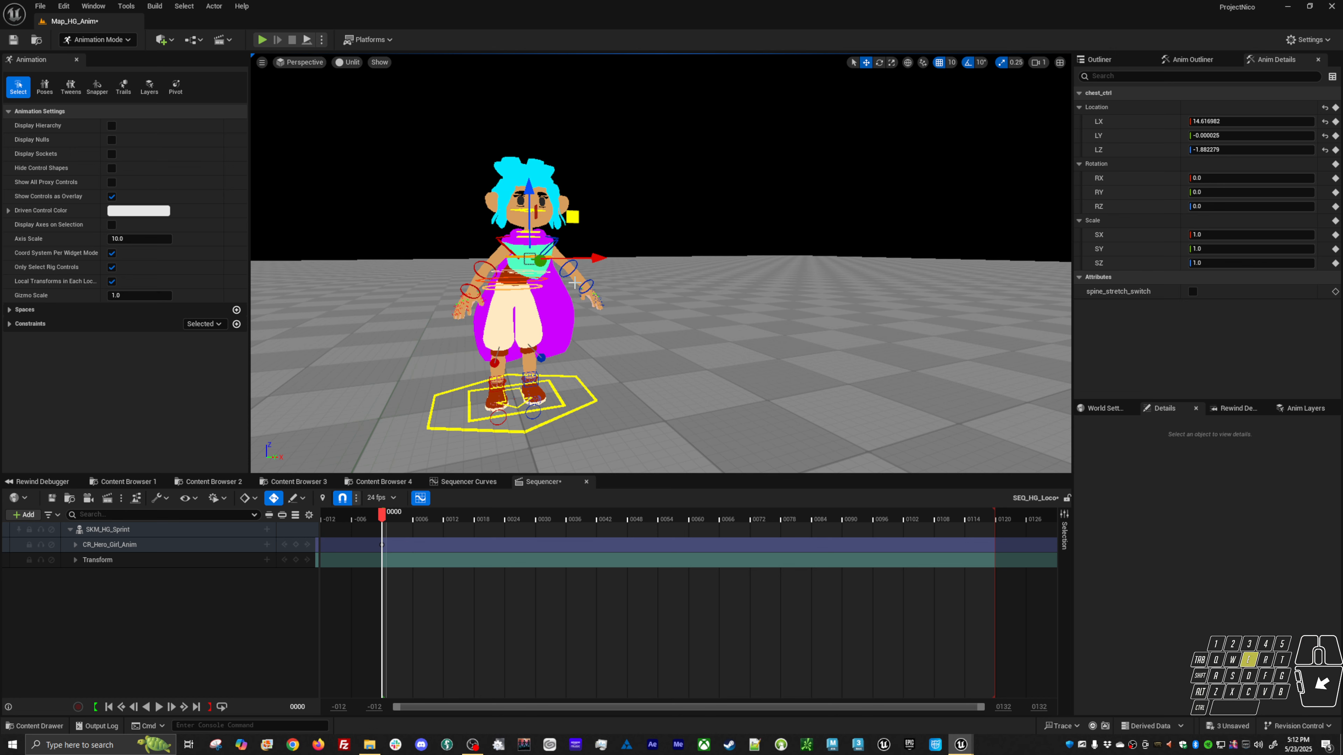
Rotate the chest control around several axes to tilt and twist the torso
key(e)
drag(554, 265, 606, 283)
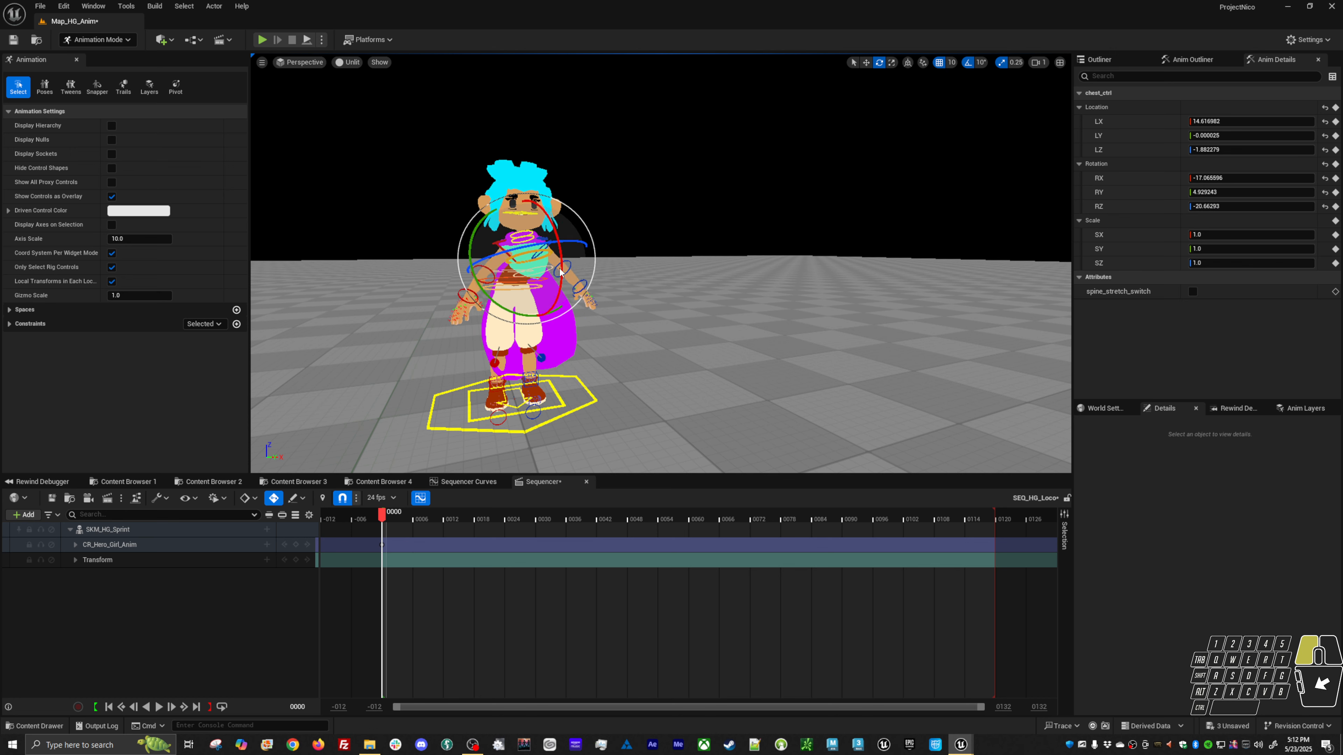
drag(554, 290, 621, 268)
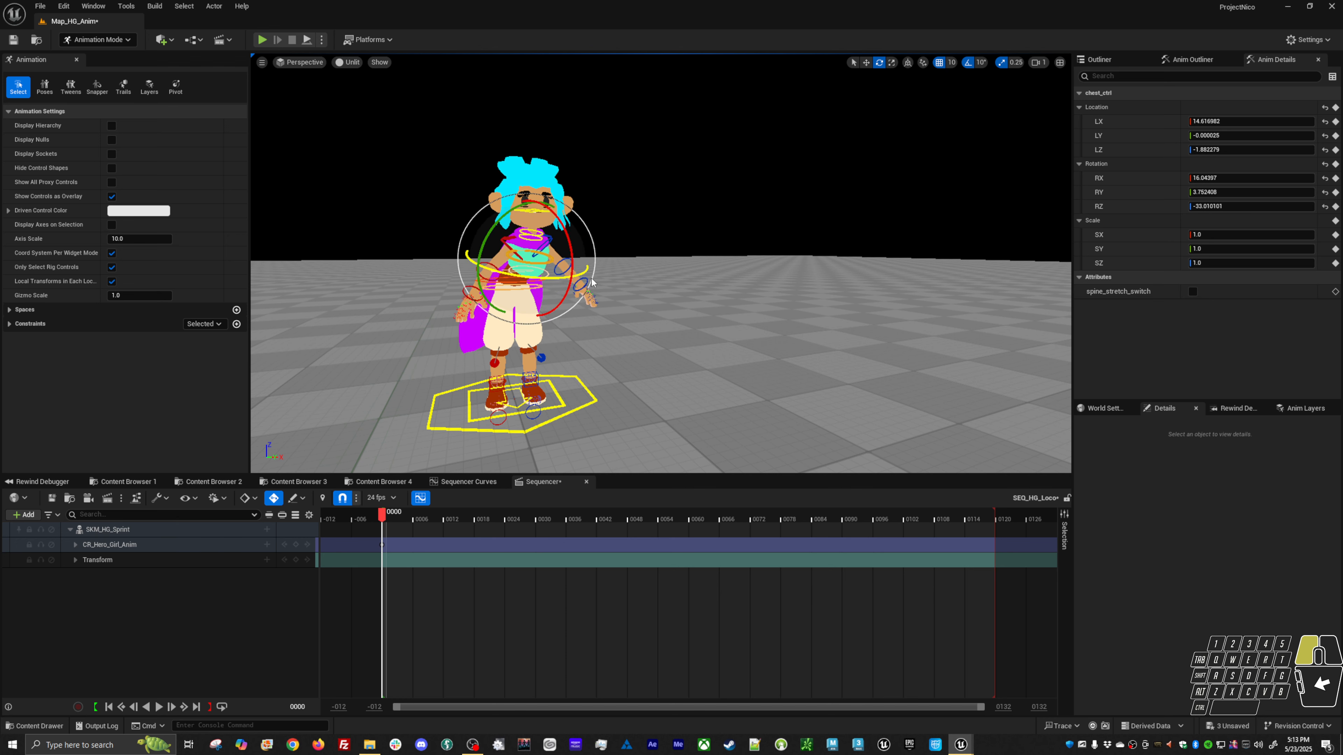
Pull the right lower-arm FK control and the right hand FK control outward to stretch the arm
drag(532, 291, 425, 287)
click(489, 261)
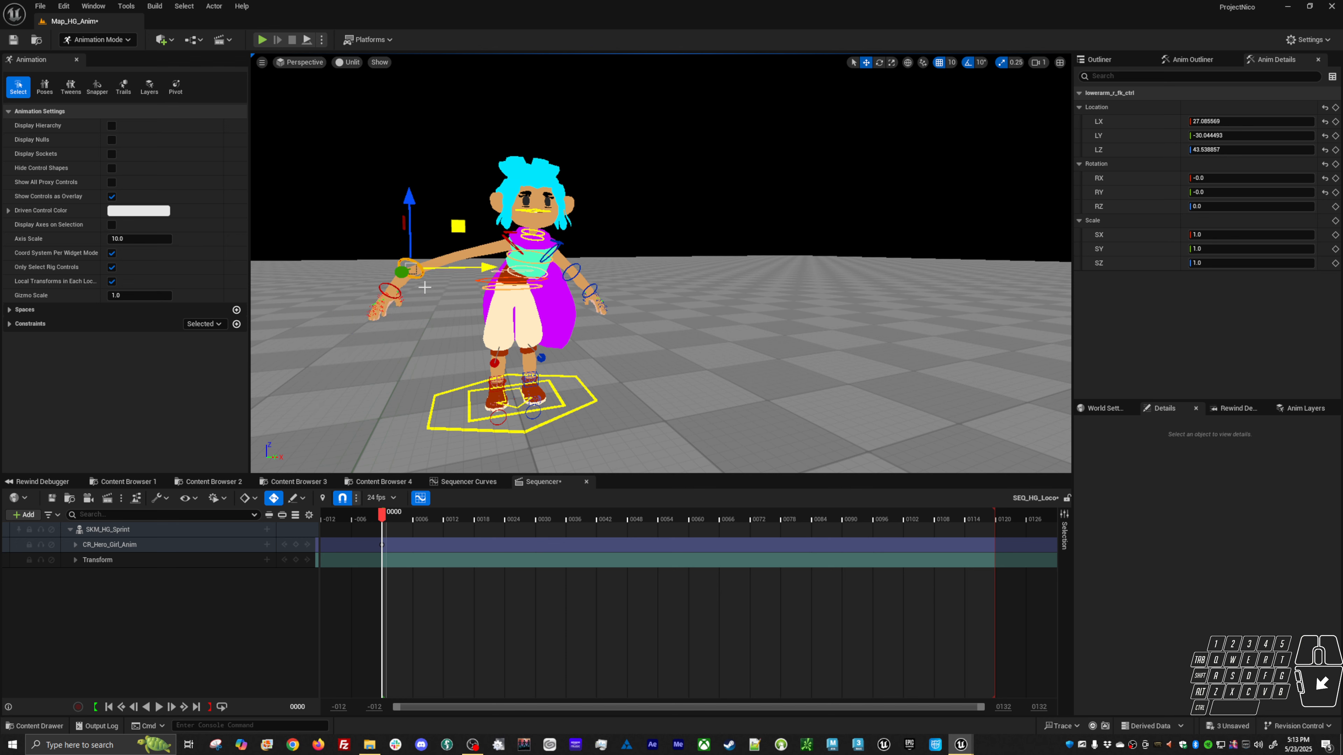
click(392, 290)
middle_drag(495, 346, 463, 366)
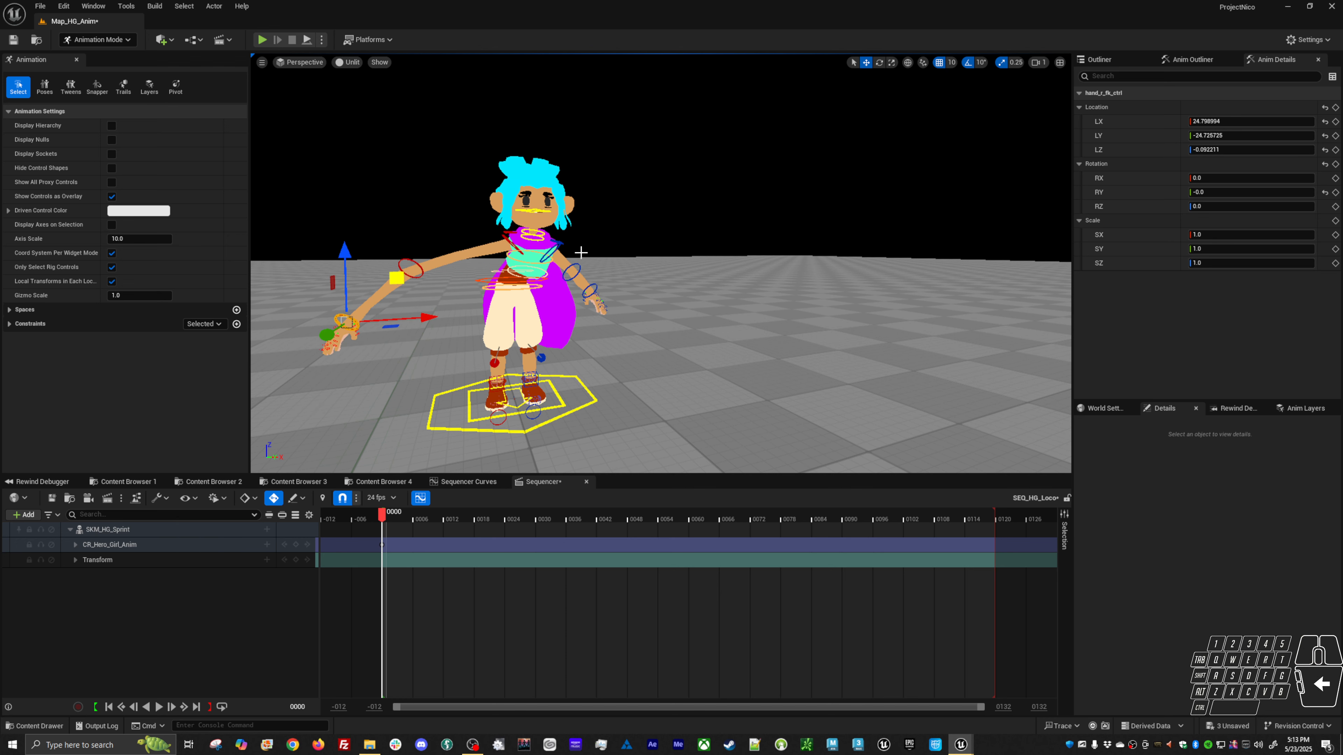
Reset the location and rotation of the chest, right lower-arm and right hand controls together
shift+click(508, 240)
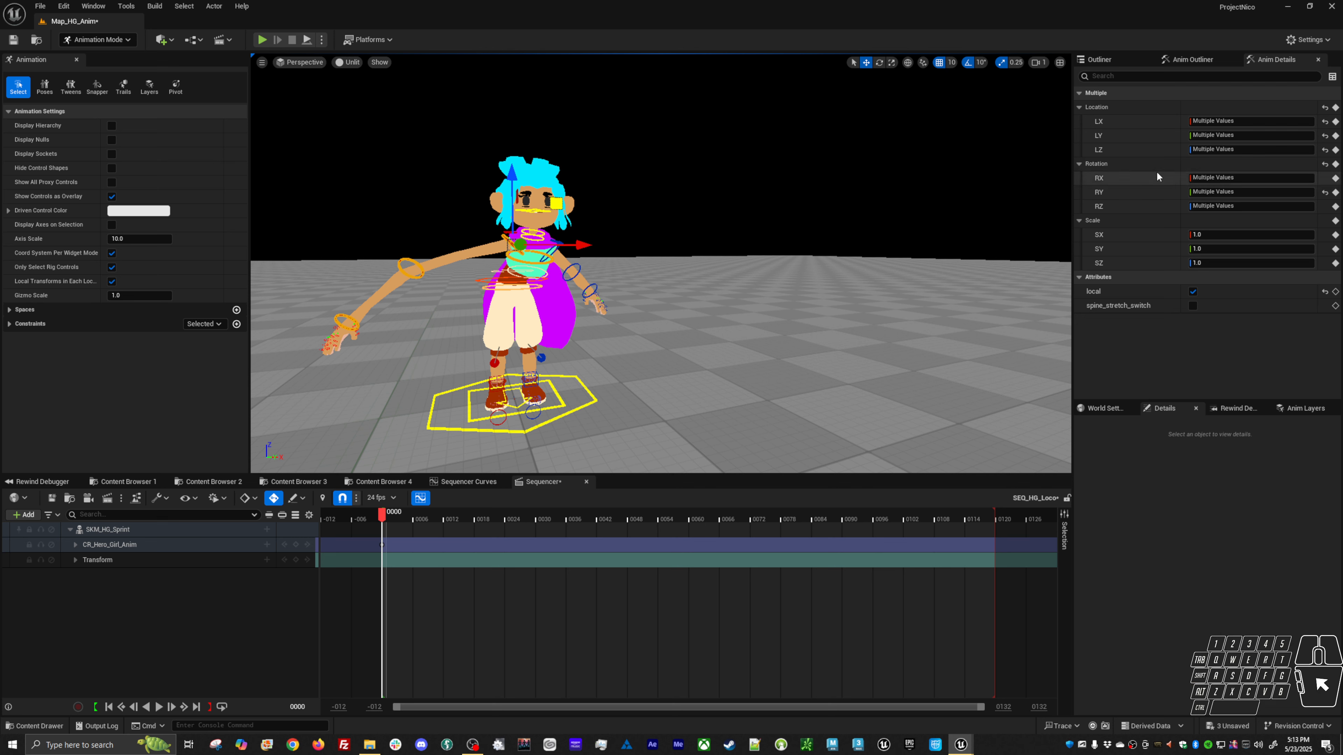
click(1325, 108)
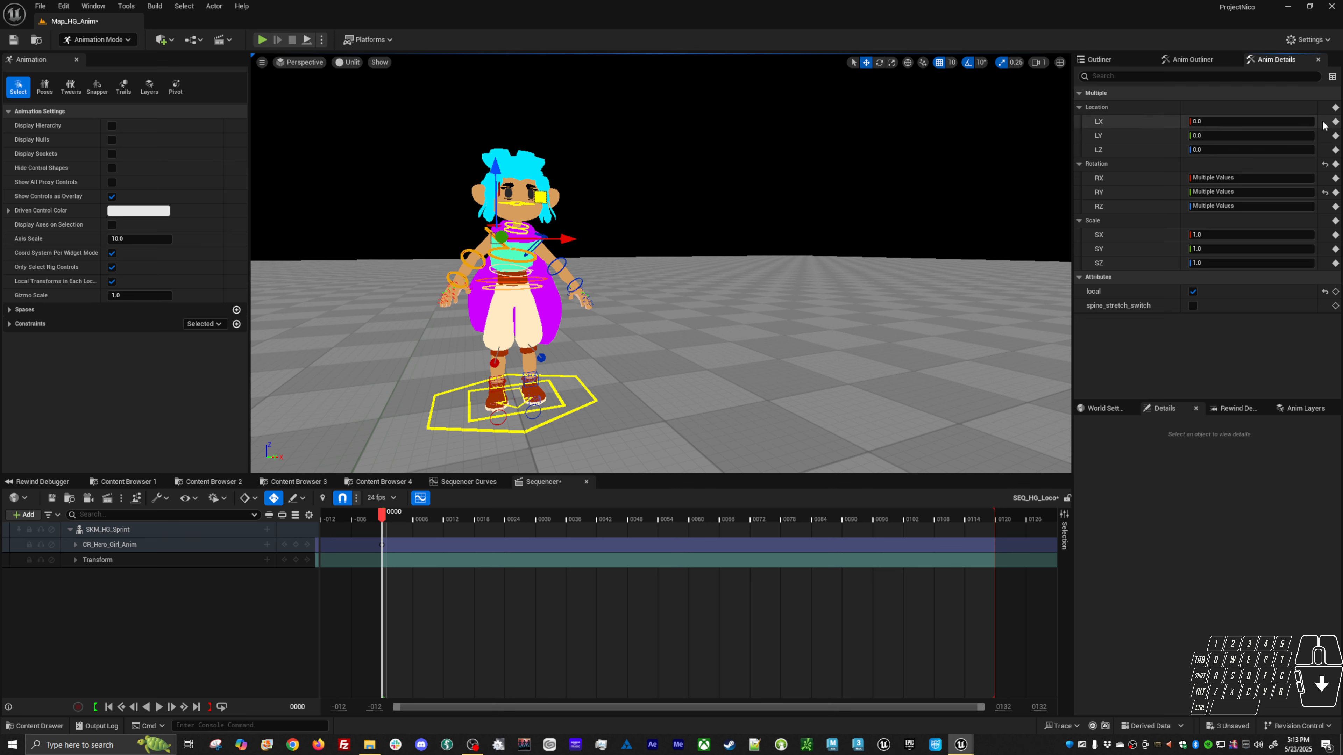
click(1324, 164)
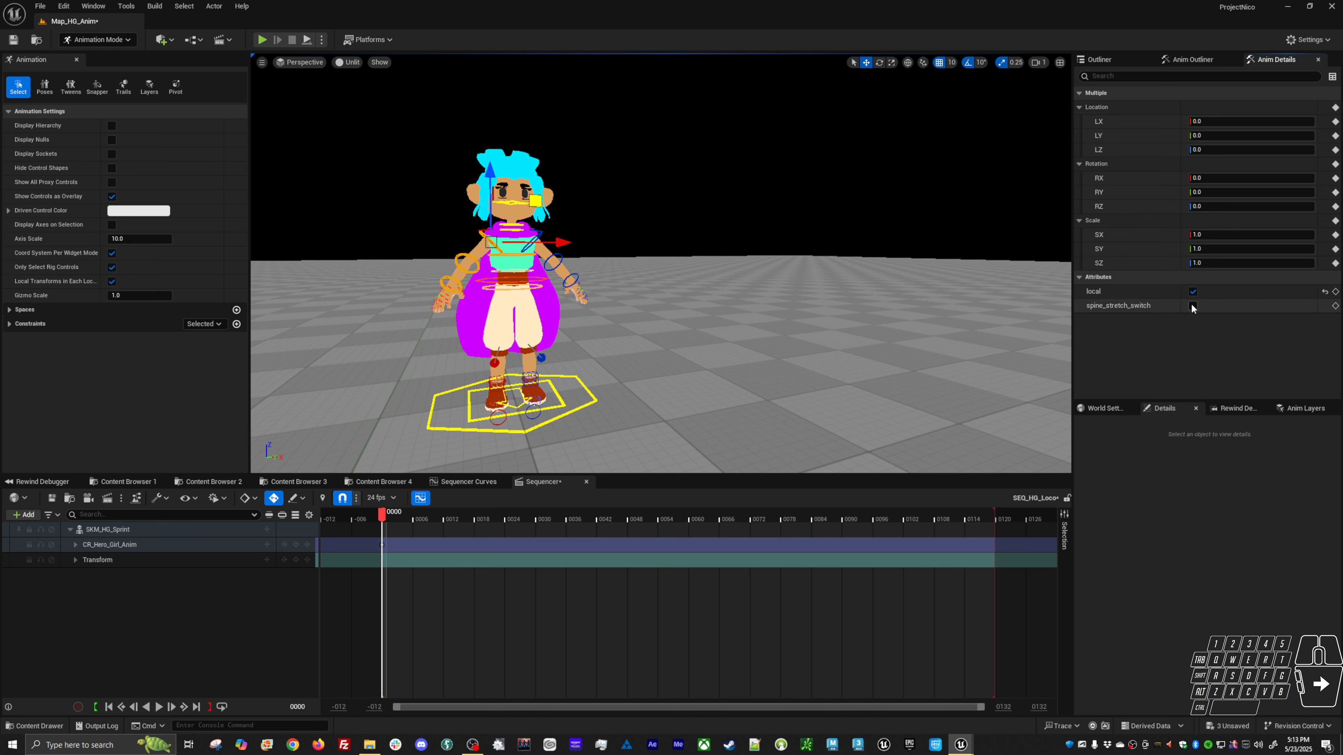
Turn on the chest control's spine_stretch_switch and lower the control by about 4.3 units
click(567, 223)
click(522, 259)
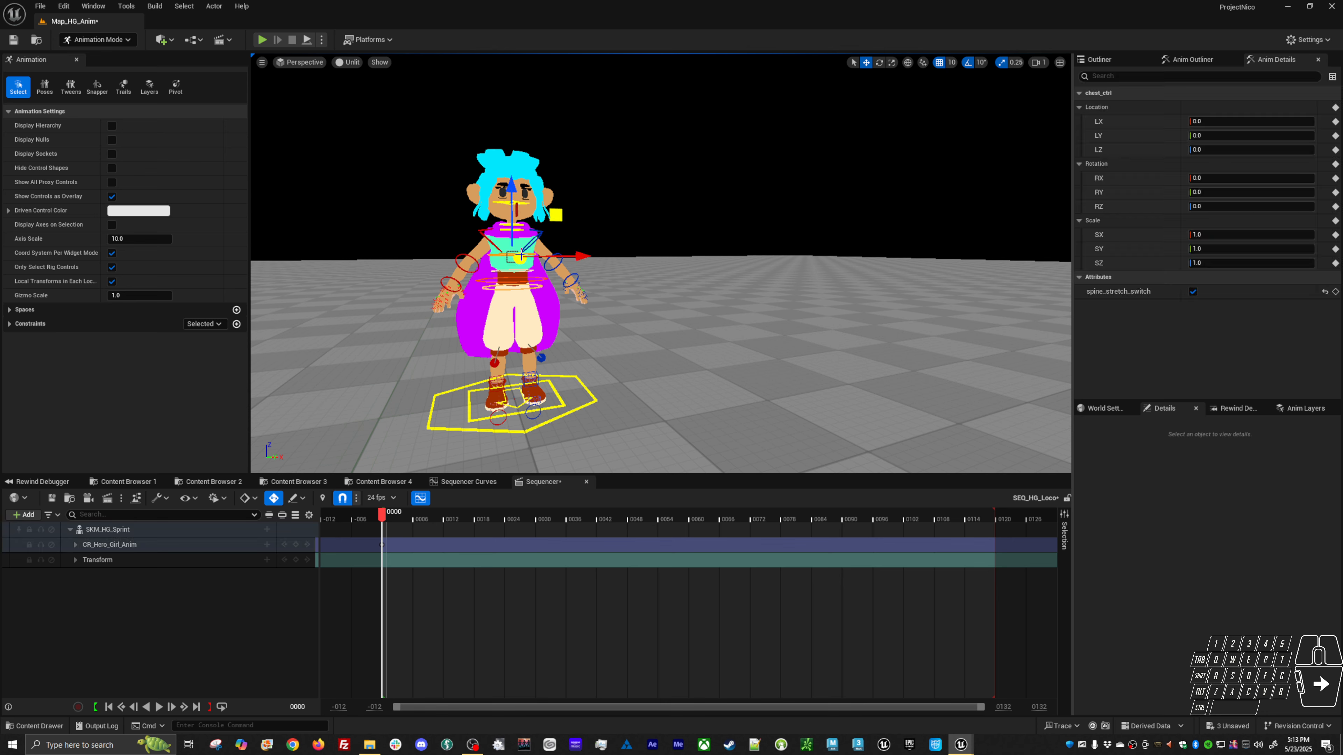
mouse_move(551, 218)
mouse_down()
mouse_move(550, 203)
mouse_move(567, 243)
mouse_move(554, 255)
mouse_move(557, 229)
mouse_up()
Scale the chest control uniformly to about 1.97, and reset its scale and location
key(r)
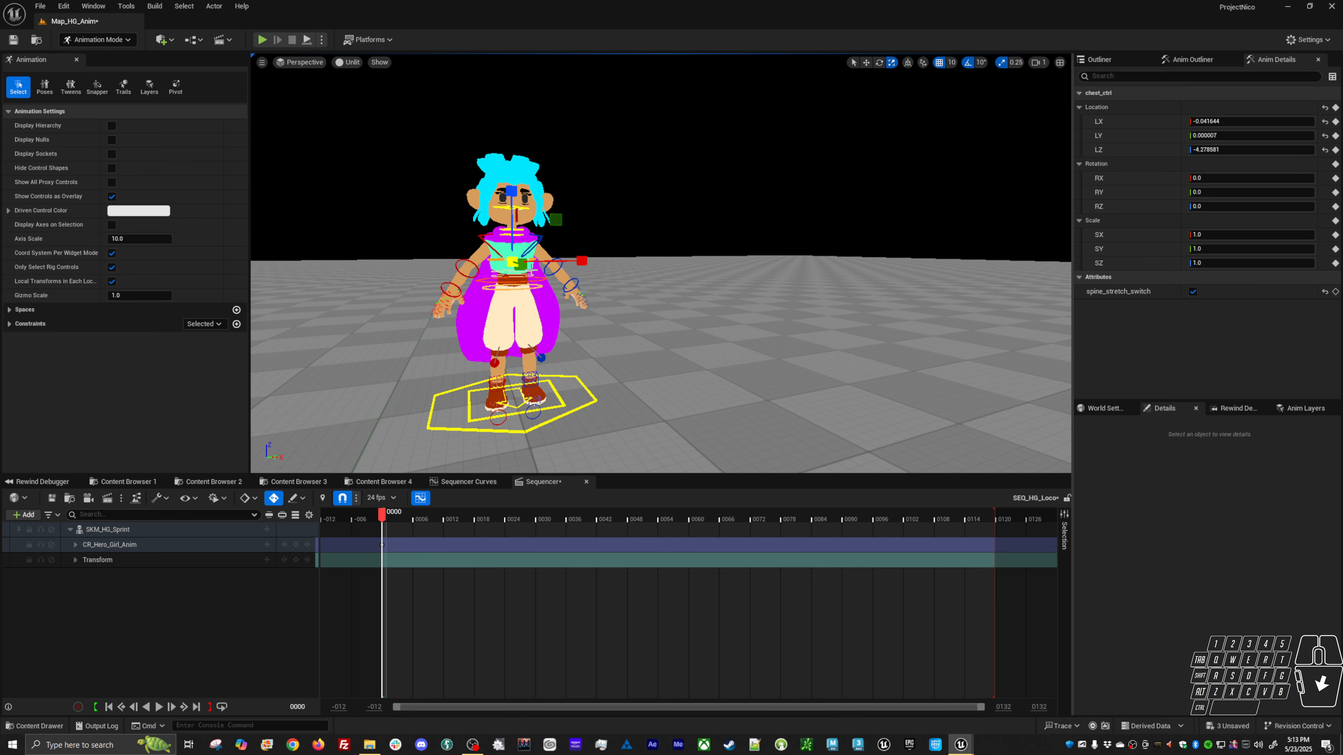
alt+drag(518, 270, 571, 216)
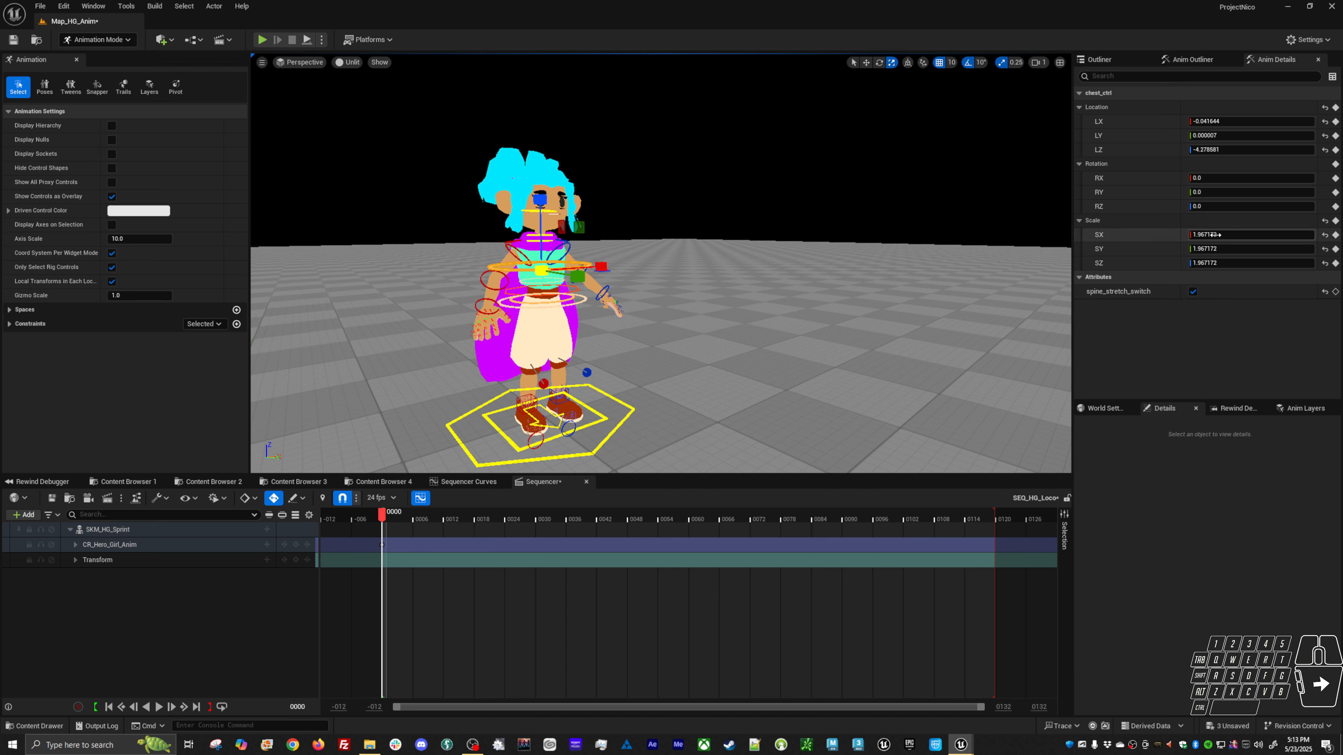
click(1324, 221)
click(1324, 108)
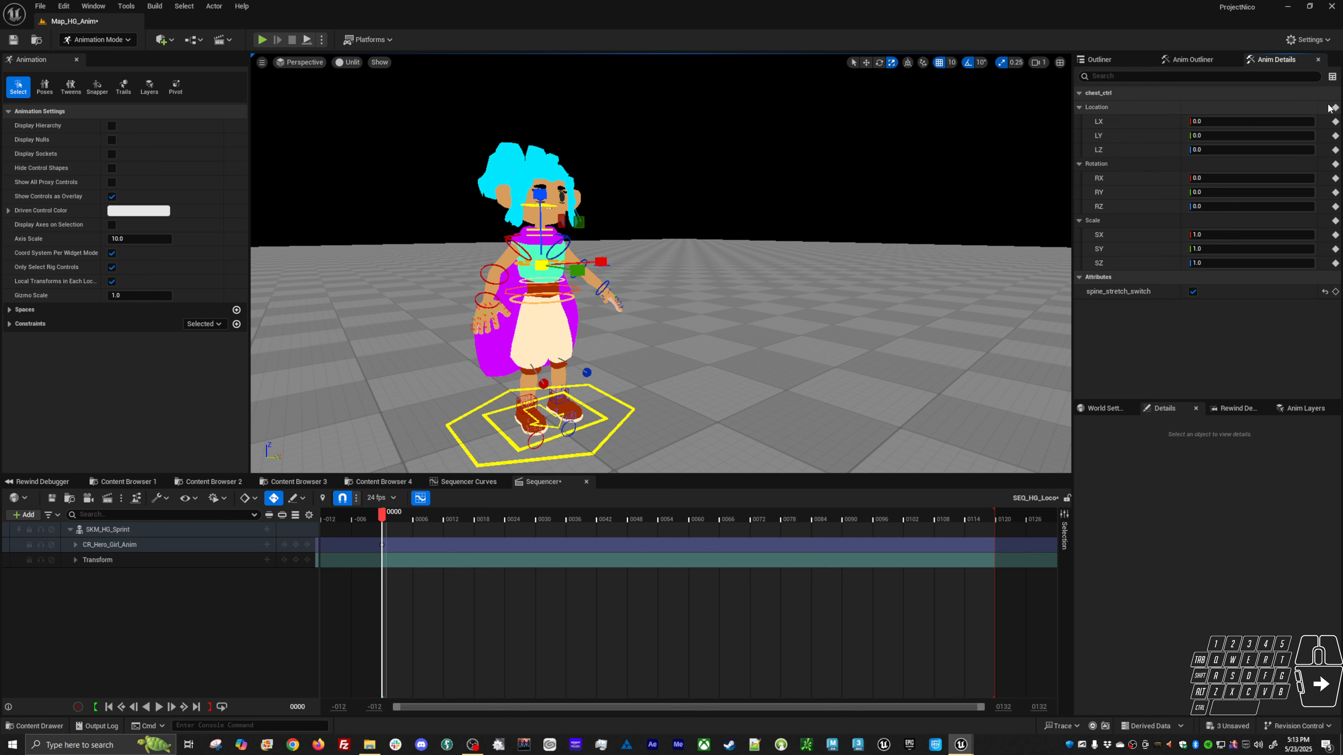
Move the chest control to about LX -9.1 and LZ 4.7, and reset its location
alt+drag(661, 230, 544, 219)
key(w)
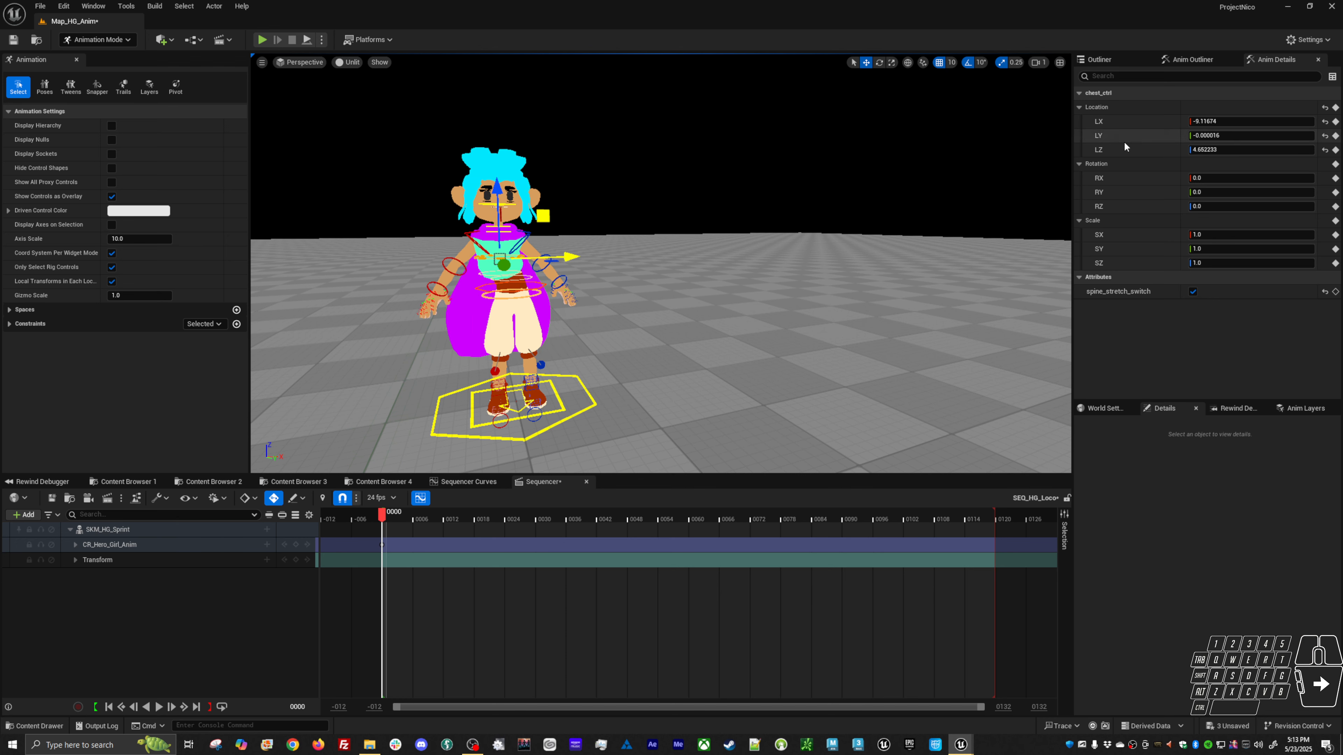
click(1323, 107)
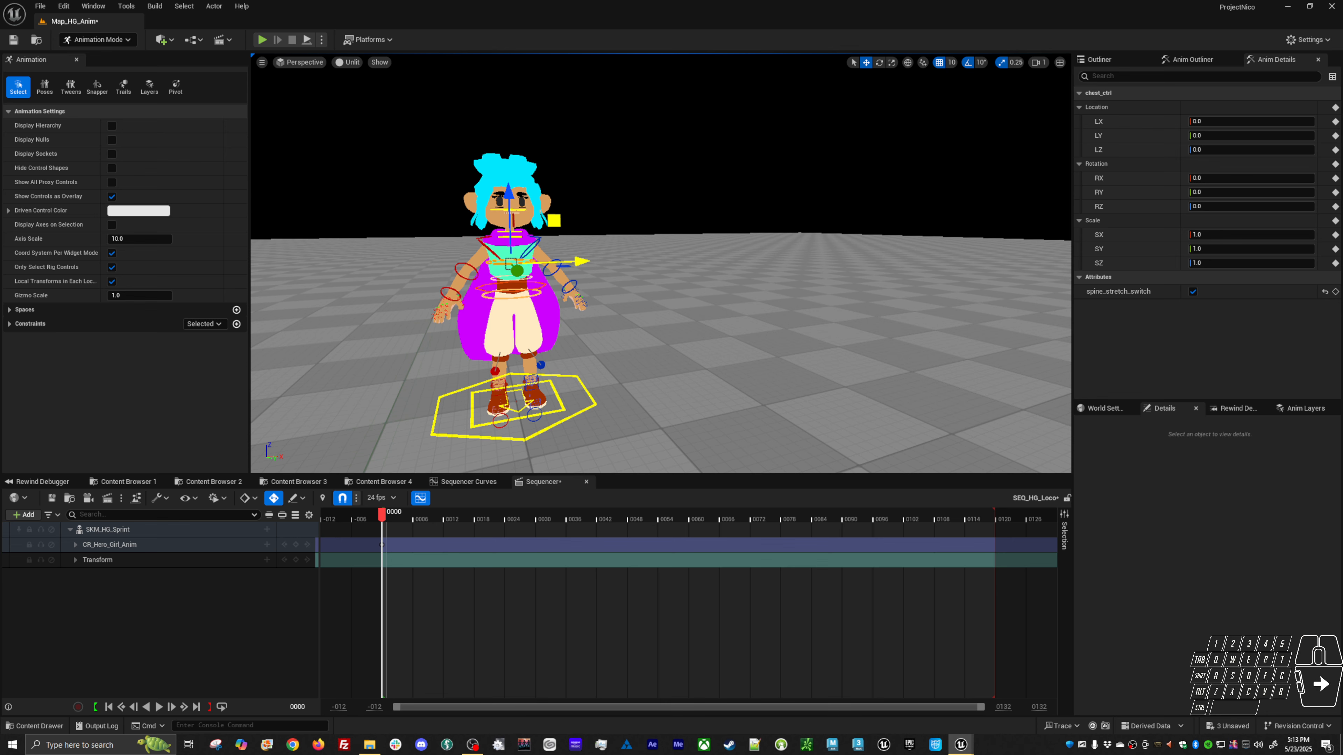
Try out the chest and hips tan controls by moving each one to bend the spine curve
click(531, 276)
drag(555, 230, 525, 230)
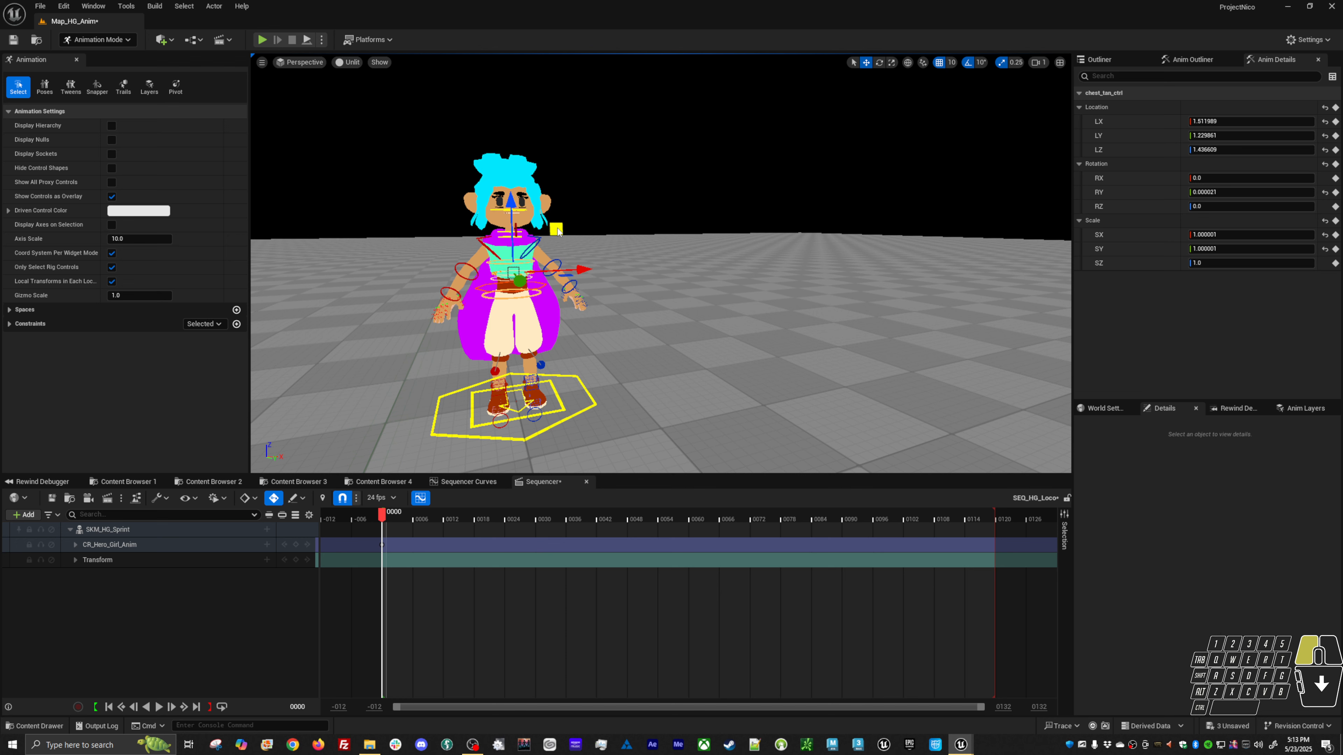
drag(558, 232, 546, 252)
click(496, 278)
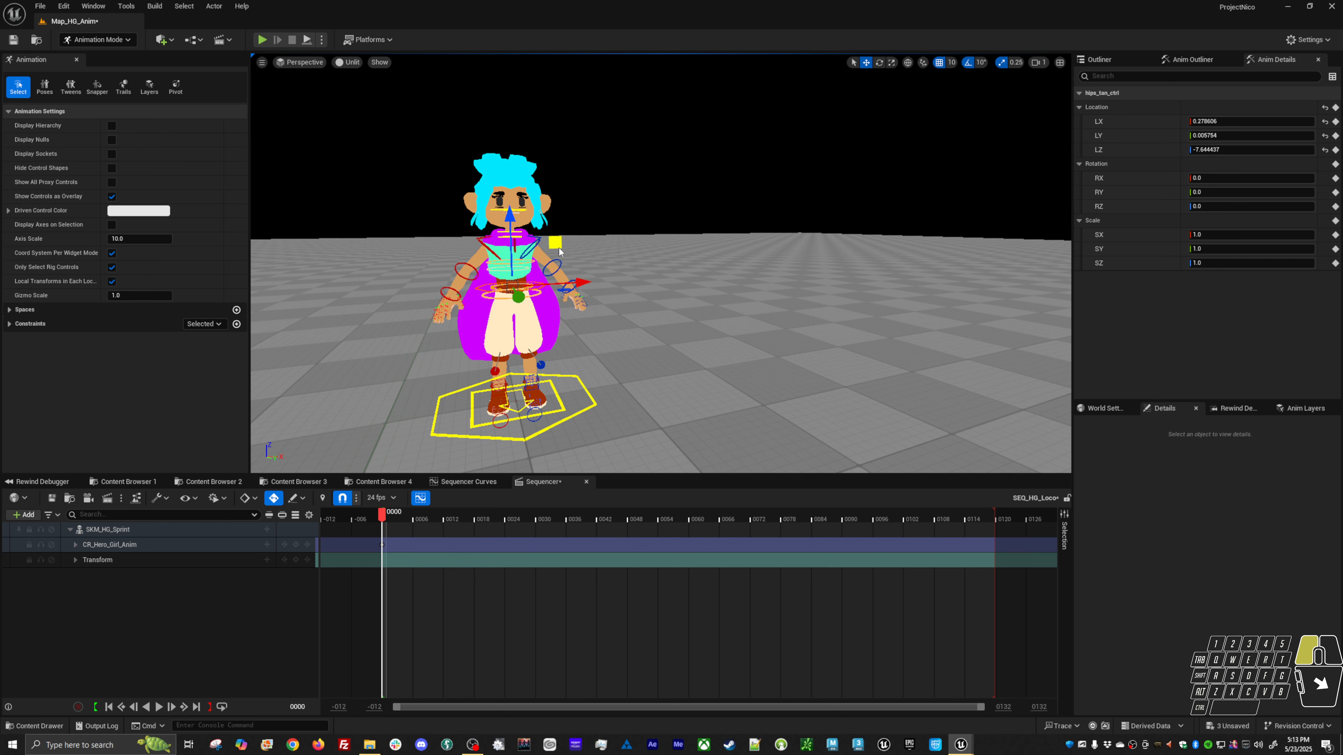
click(505, 270)
mouse_move(552, 226)
mouse_down()
mouse_move(565, 227)
mouse_move(555, 221)
mouse_up()
Move the hips tan control to bend the belly forward and back, ending at about LY -12.2 and LZ 20.4
alt+right_drag(555, 221, 610, 279)
alt+middle_drag(610, 279, 889, 124)
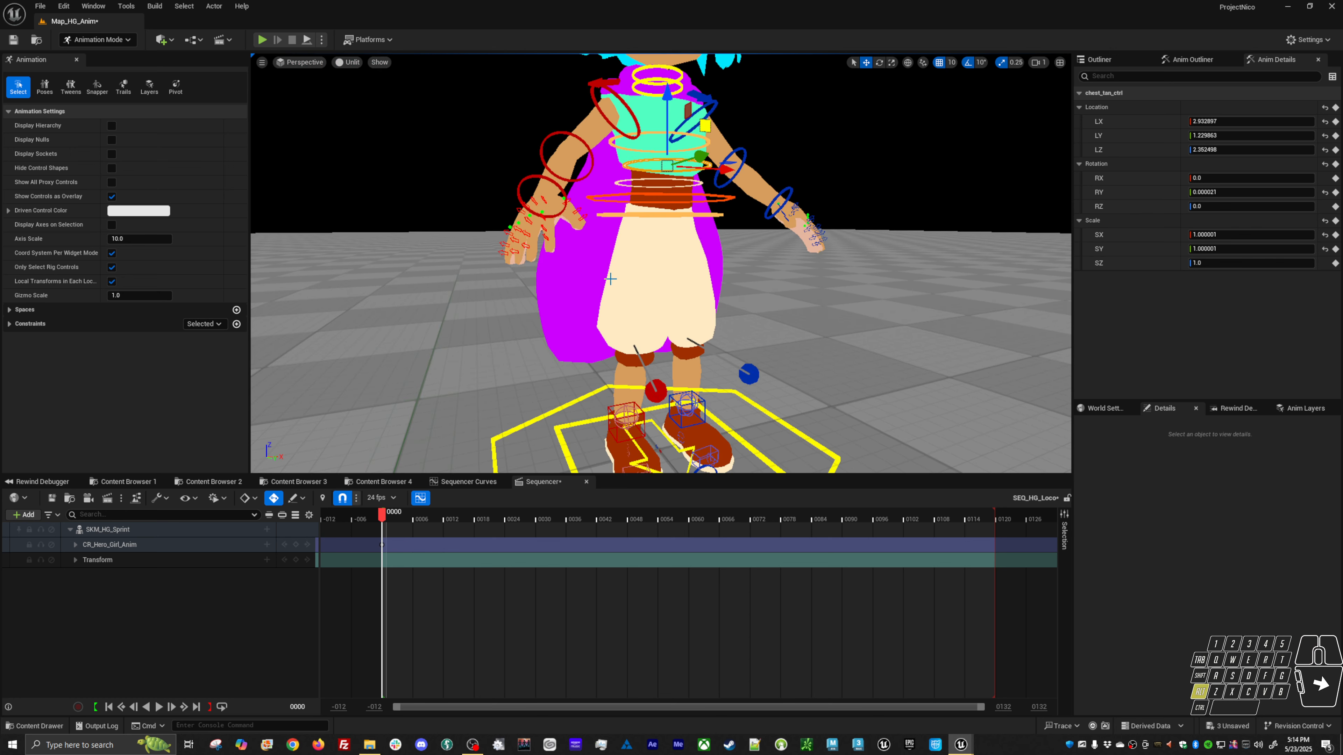
alt+drag(889, 125, 1025, 130)
drag(852, 111, 807, 135)
click(770, 178)
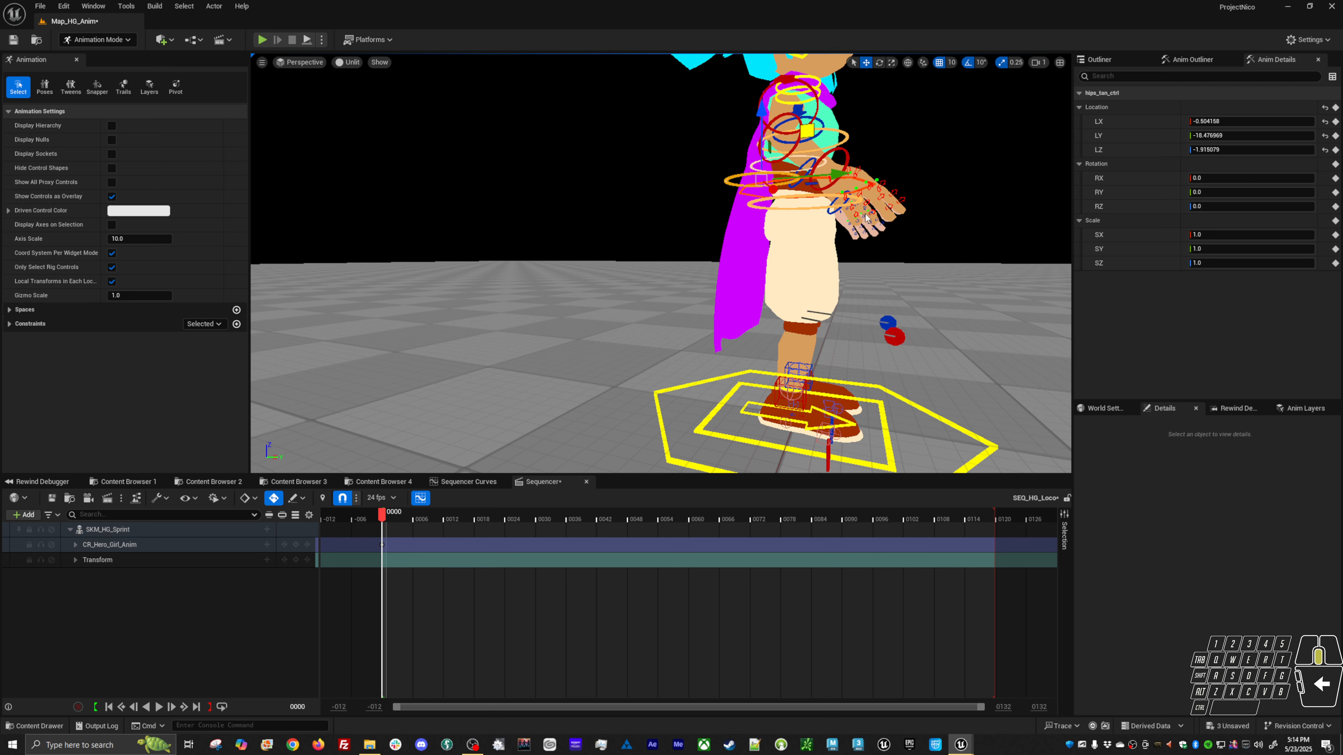
middle_drag(928, 221, 885, 169)
alt+drag(884, 171, 819, 175)
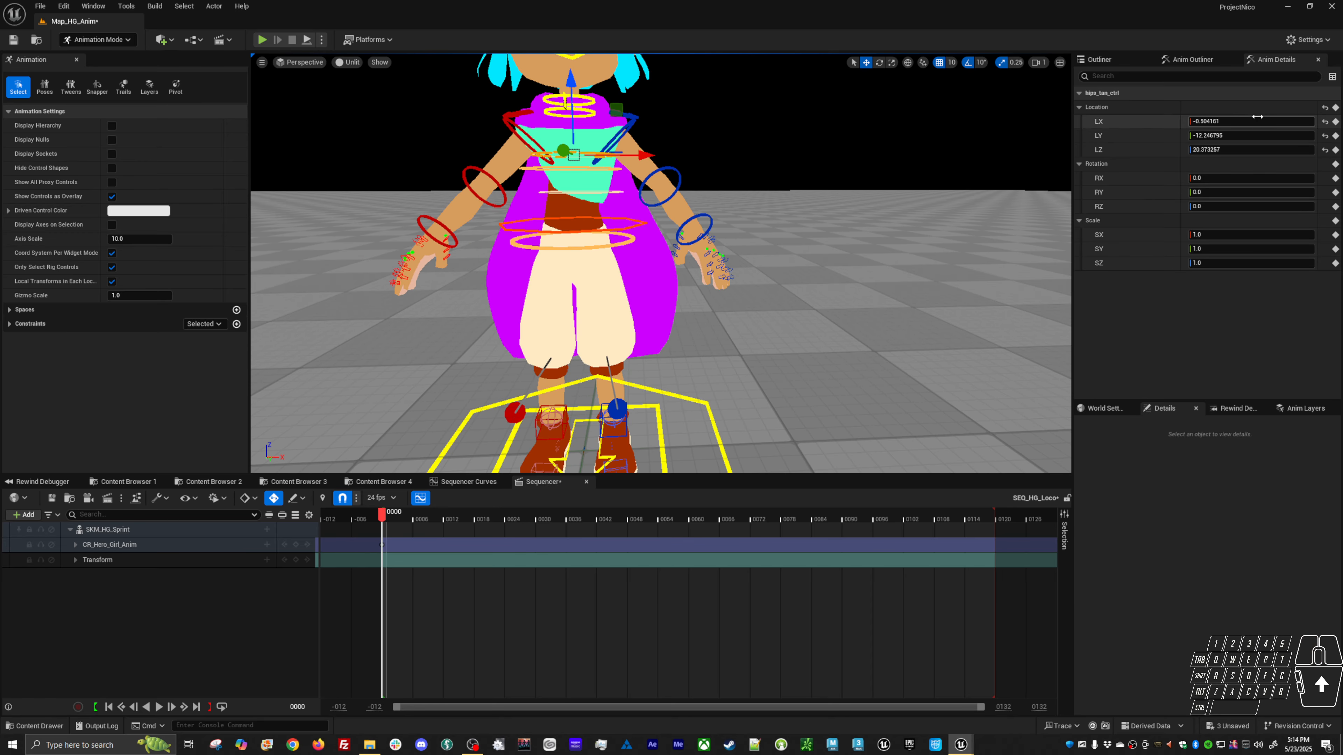
Reset the location of the hips and chest tan controls together
shift+click(600, 192)
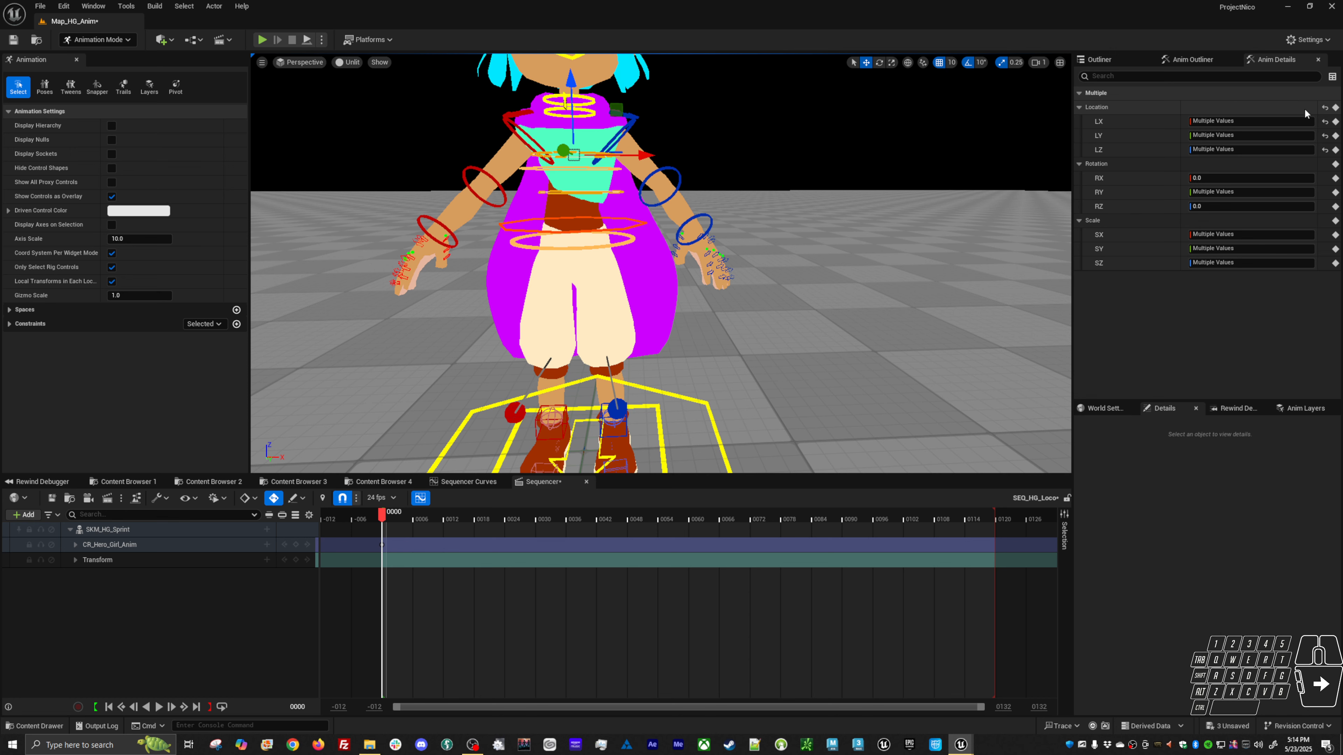
click(1325, 108)
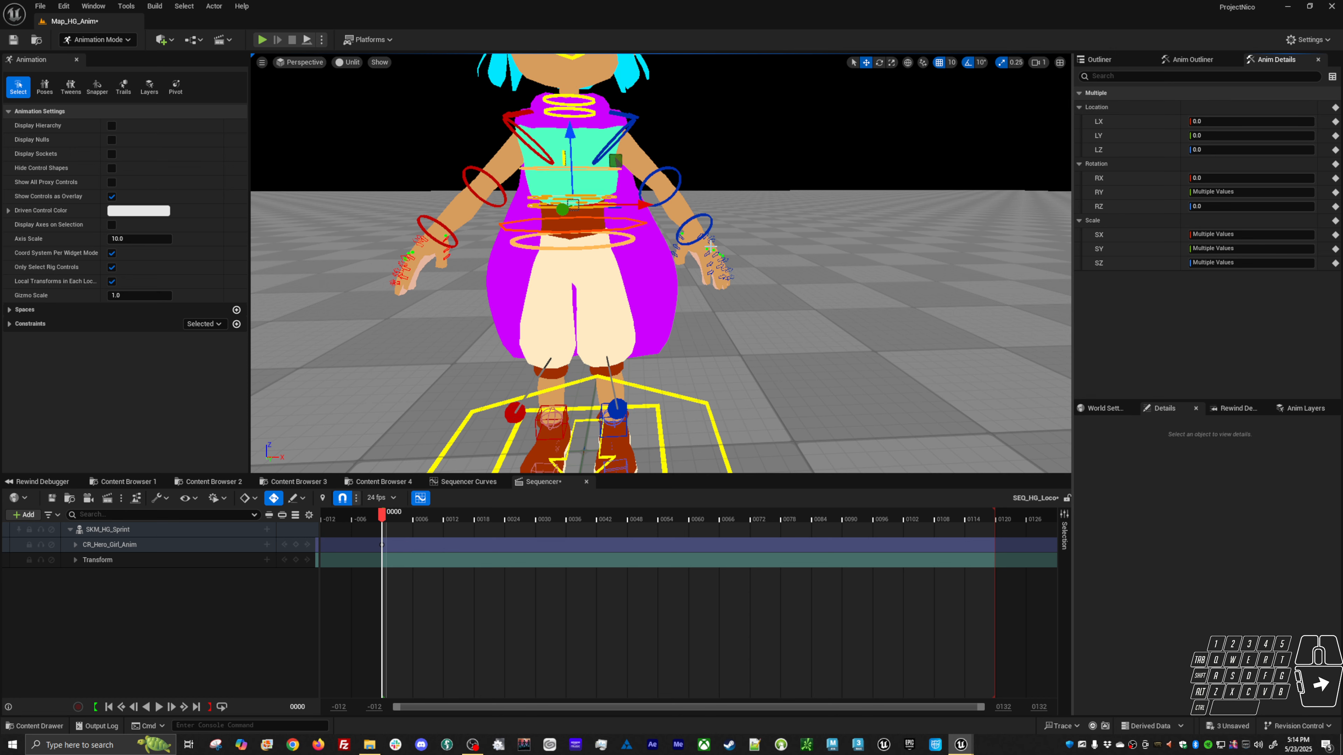
Inspect the upper neck control's transform and attributes
alt+scroll(764, 151, down, 1)
alt+middle_drag(725, 158, 692, 165)
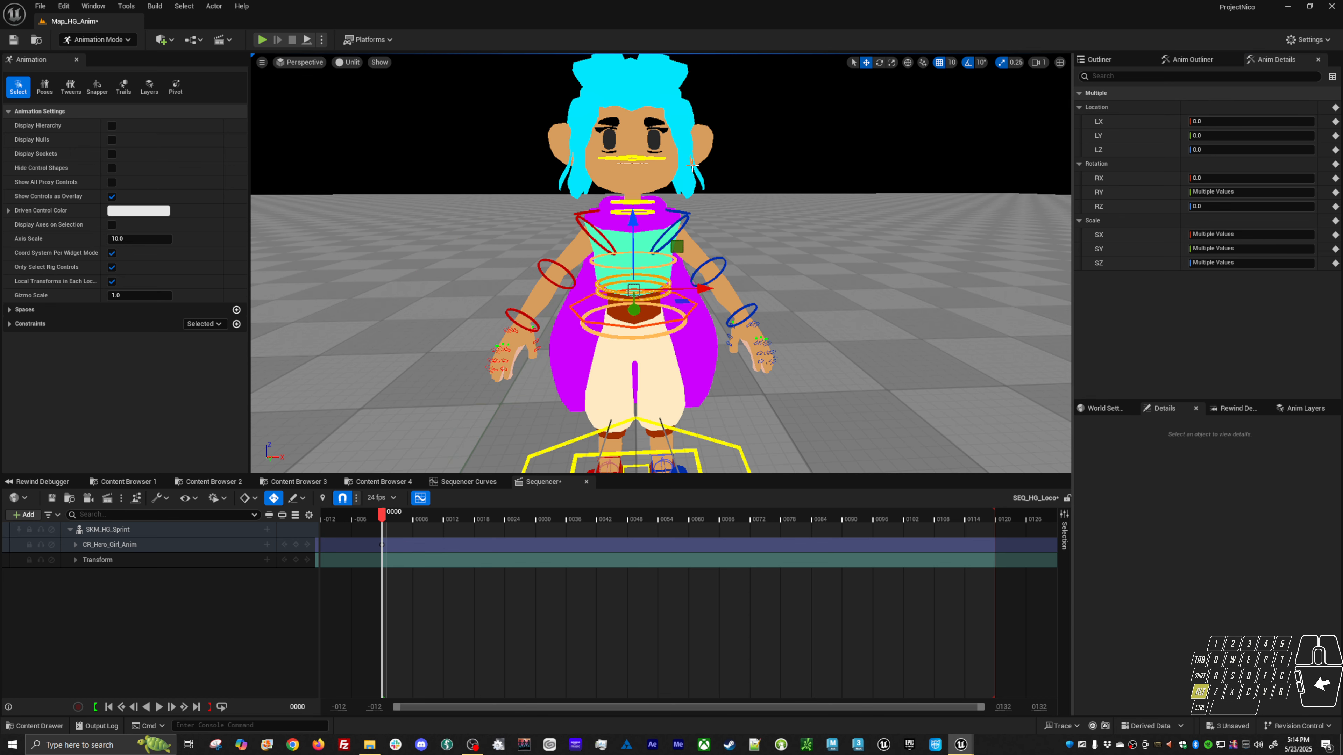
click(634, 204)
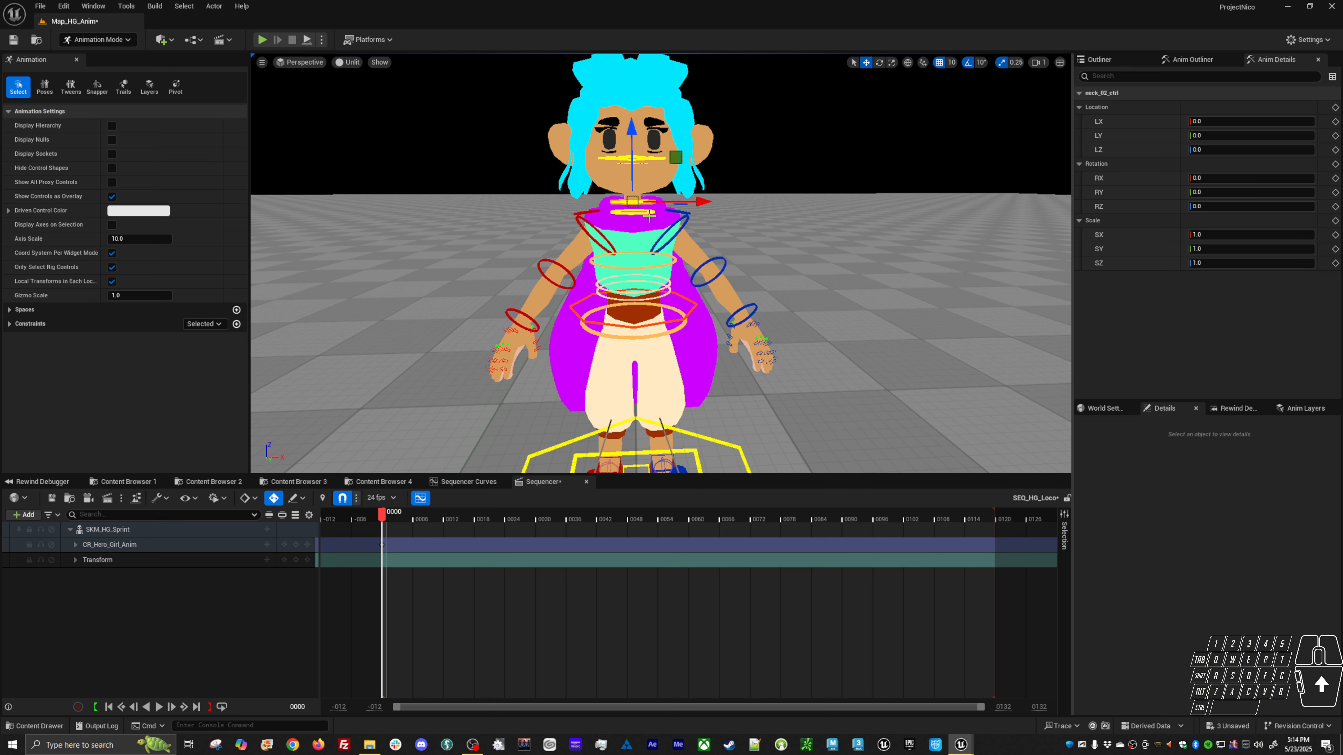
click(649, 213)
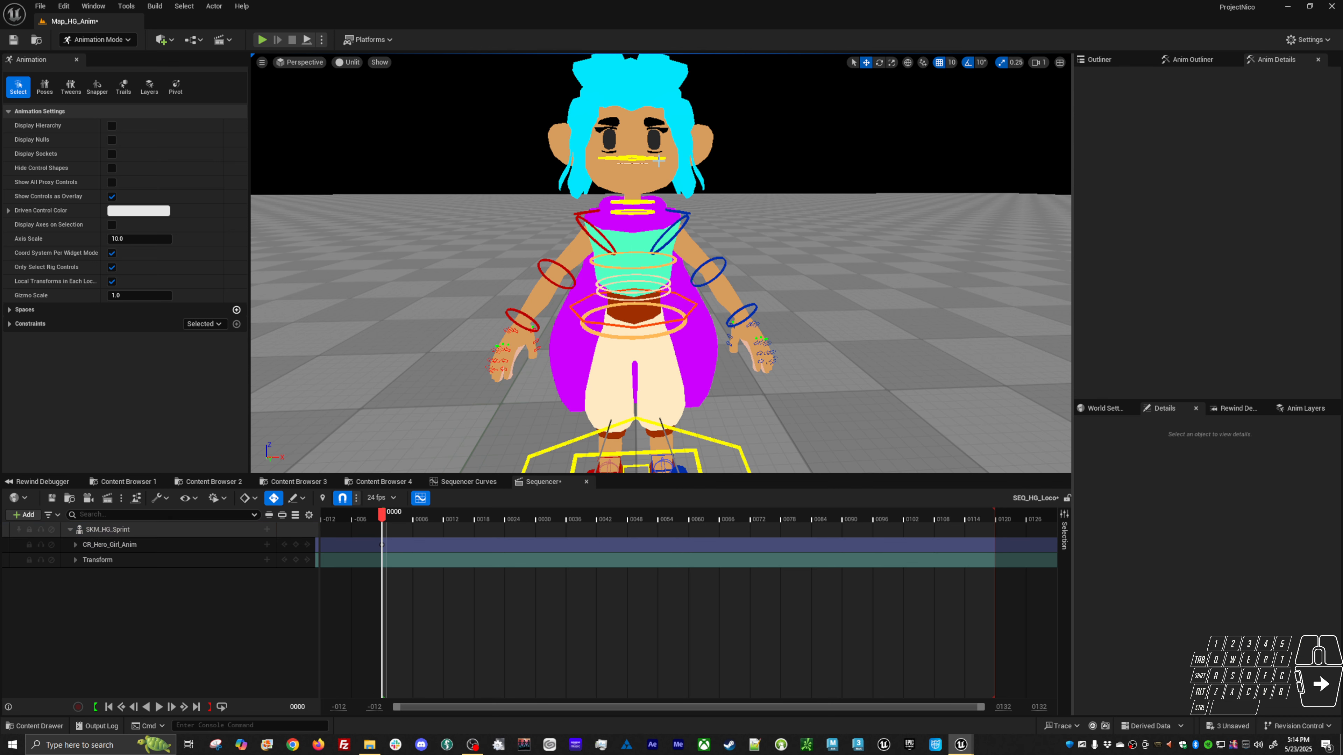
Select the head control and turn on its Stretch attribute
click(638, 157)
click(637, 158)
alt+drag(636, 159, 690, 183)
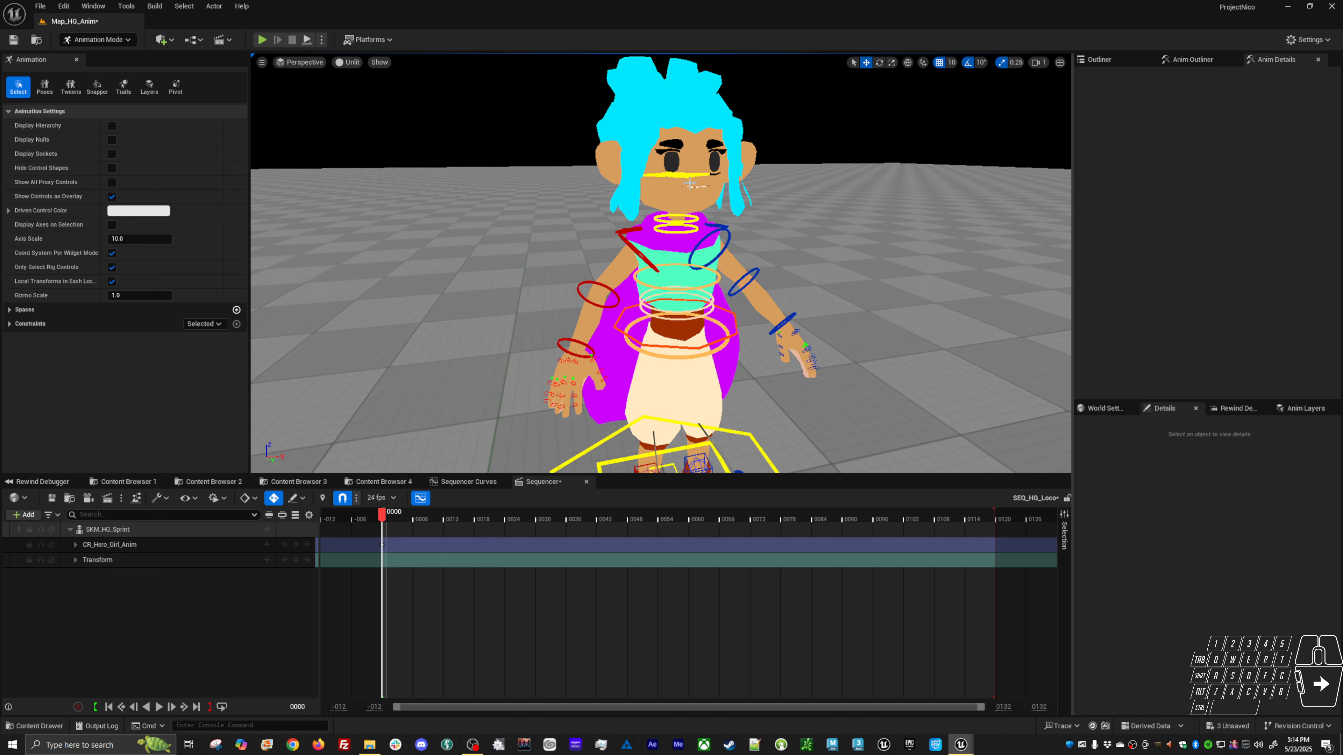
click(690, 172)
click(684, 175)
click(679, 176)
alt+drag(680, 175, 686, 190)
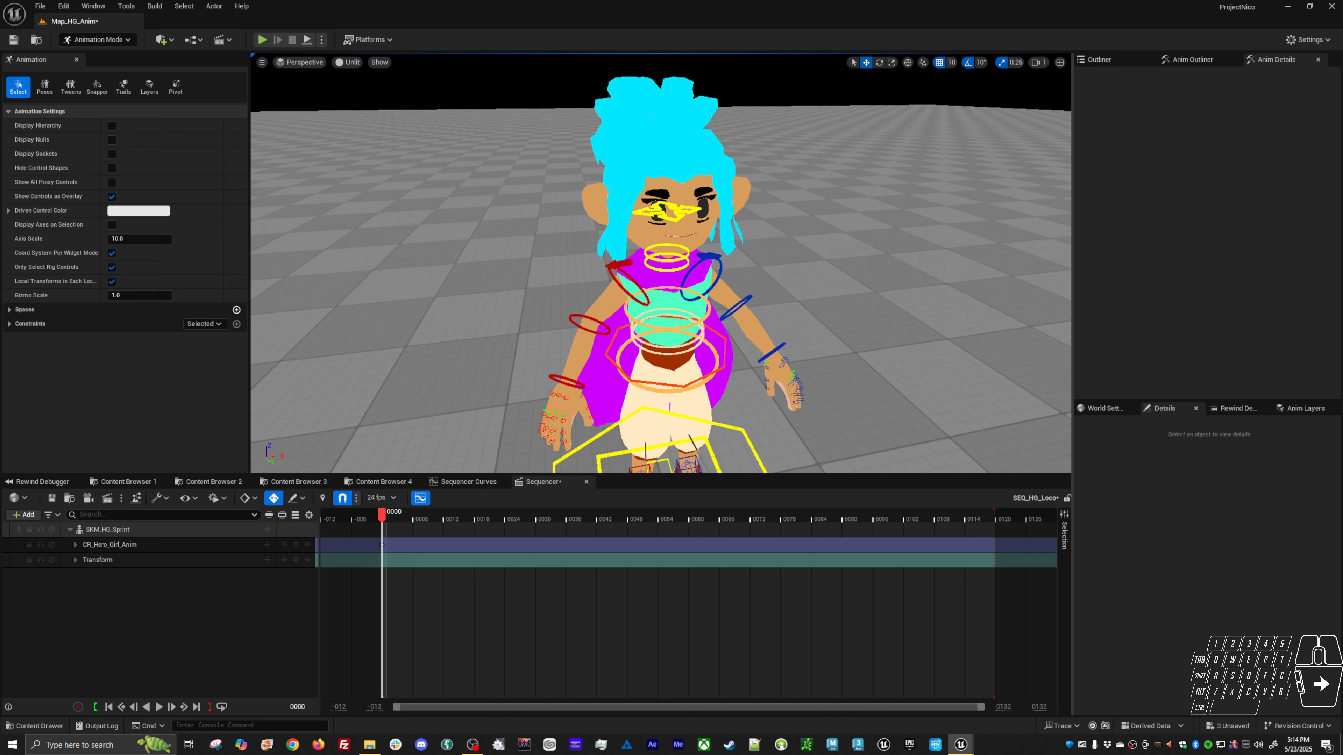
click(753, 182)
alt+drag(874, 206, 878, 153)
click(1193, 306)
Move the head control freely to stretch the neck, and undo the move
alt+drag(974, 279, 788, 231)
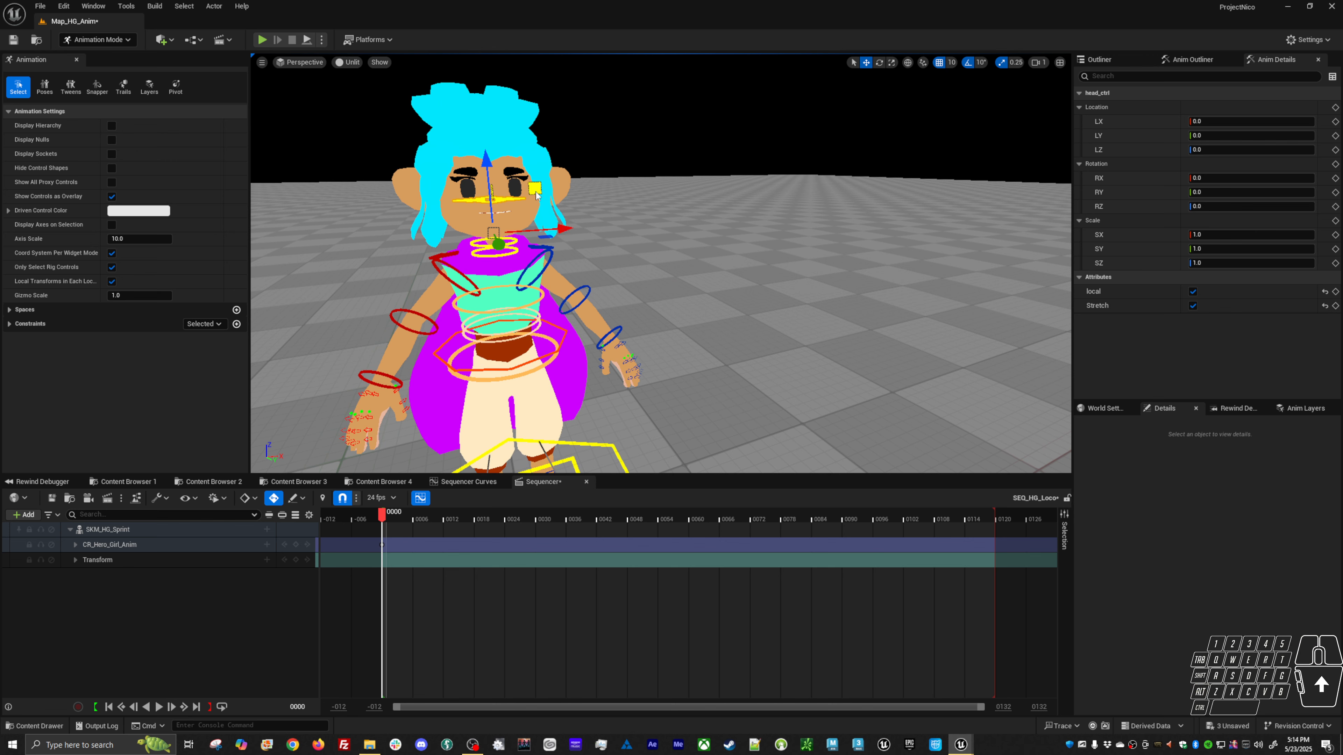
drag(536, 196, 322, 376)
key(ctrl+z)
Try scaling the head control, and undo the scaling
key(r)
alt+right_drag(614, 273, 560, 270)
alt+middle_drag(615, 273, 698, 280)
alt+drag(655, 283, 565, 285)
key(ctrl+z)
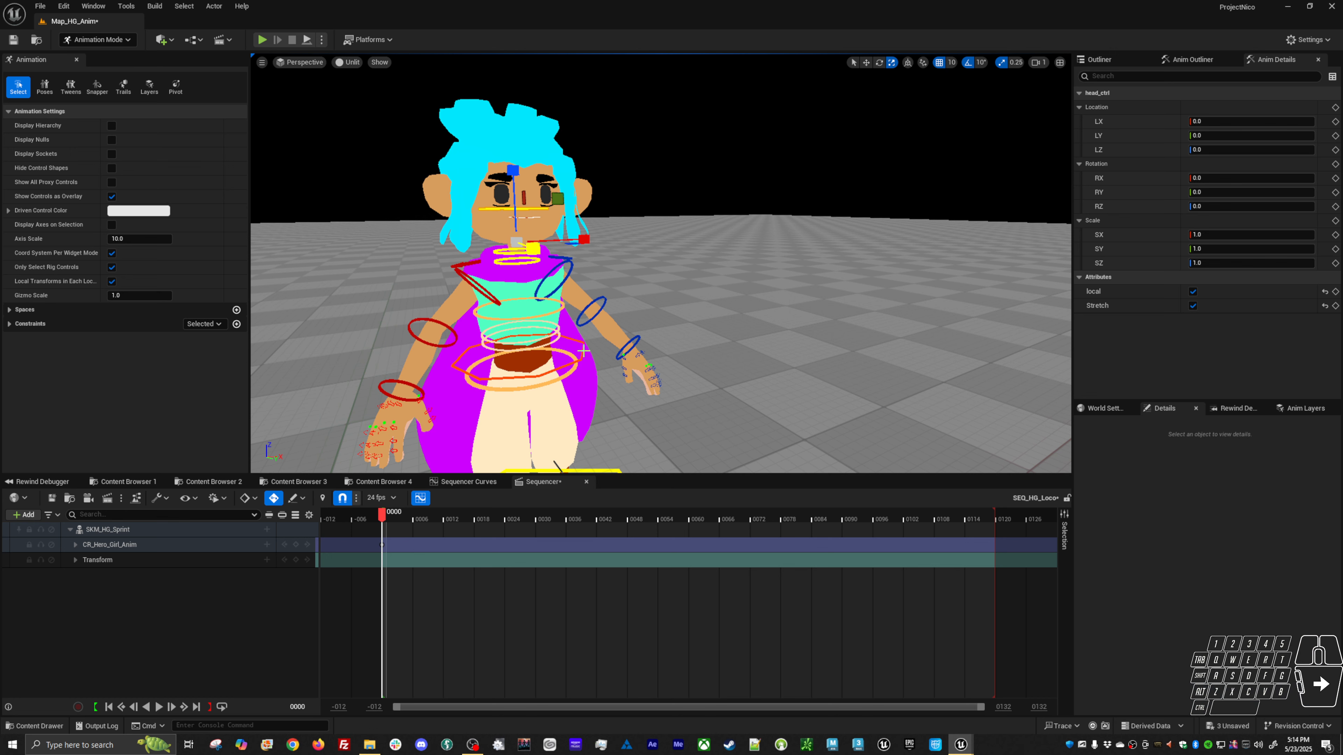
Rotate the body control around the hips, undo the rotation, and switch to the Move tool
click(584, 350)
key(e)
drag(585, 351, 611, 360)
key(ctrl+z)
key(w)
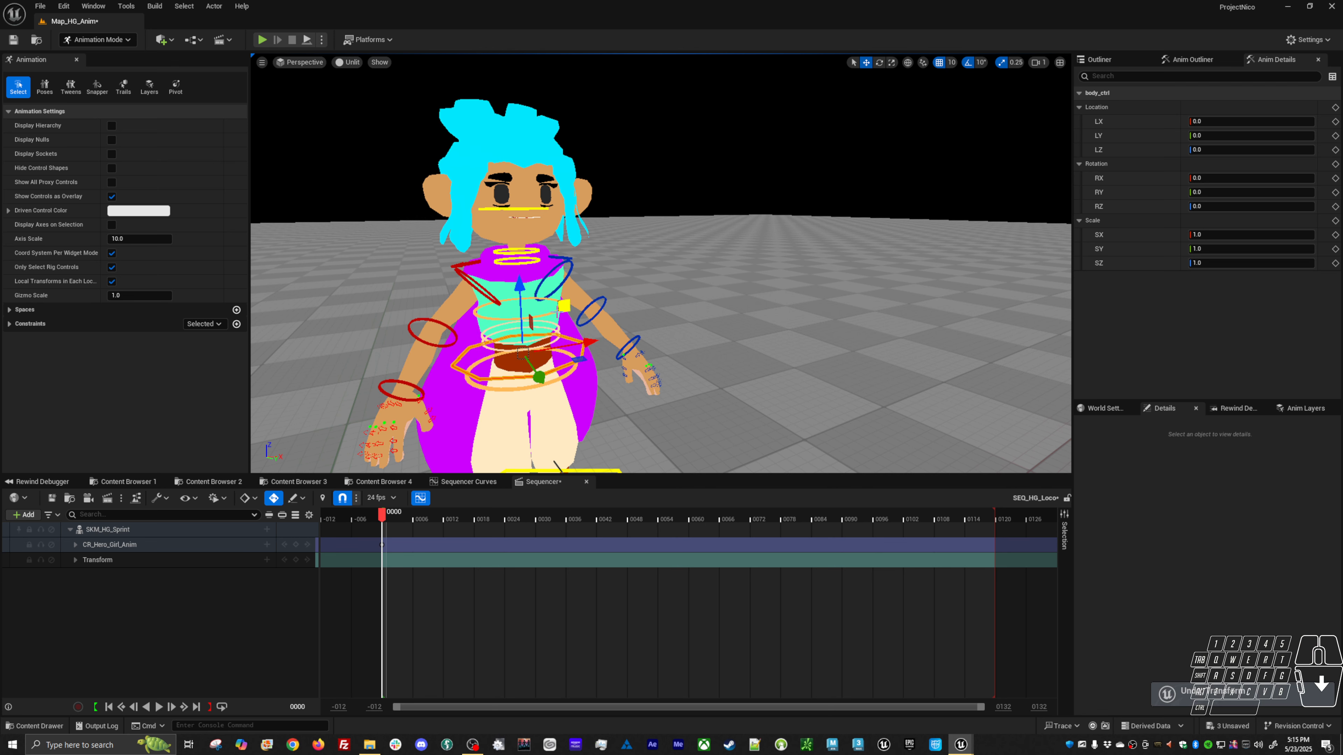
Rotate the chest control to test the upper spine, and undo the rotation
click(552, 318)
key(e)
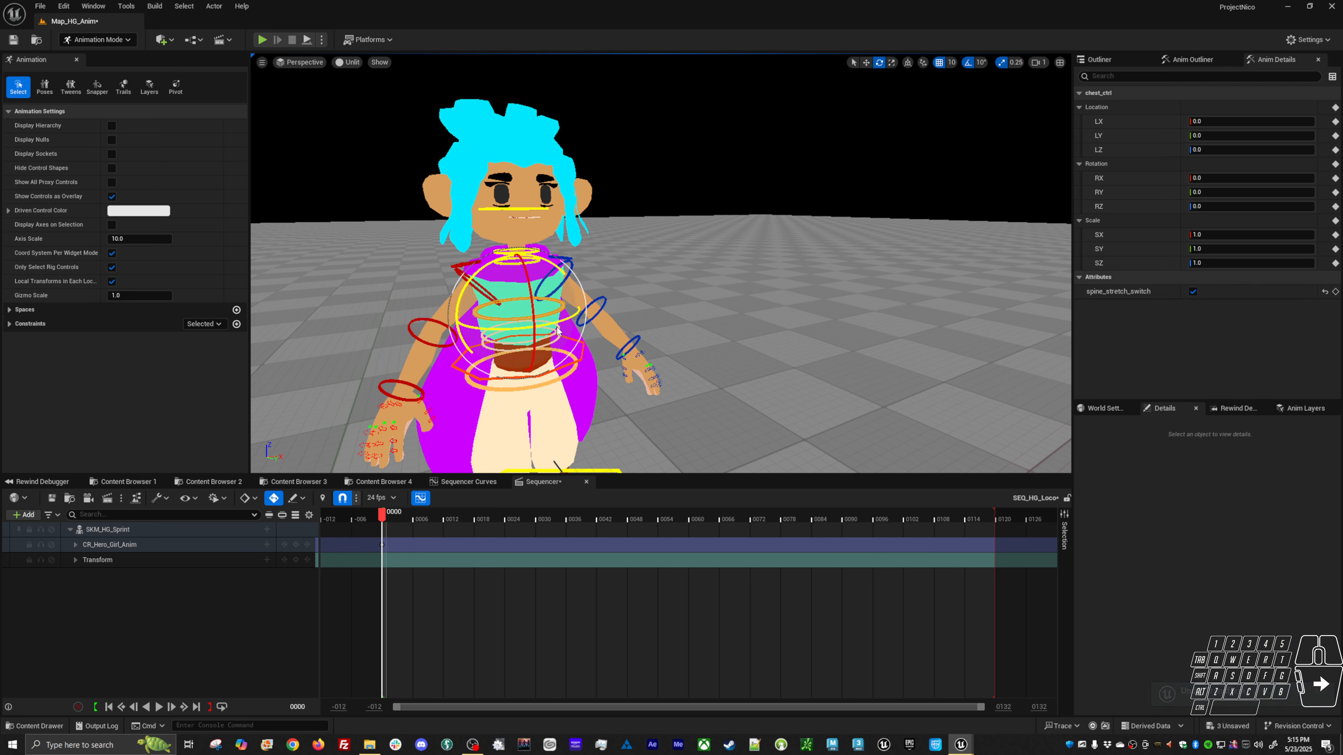
mouse_move(552, 318)
mouse_down()
mouse_move(519, 326)
mouse_move(563, 322)
mouse_up()
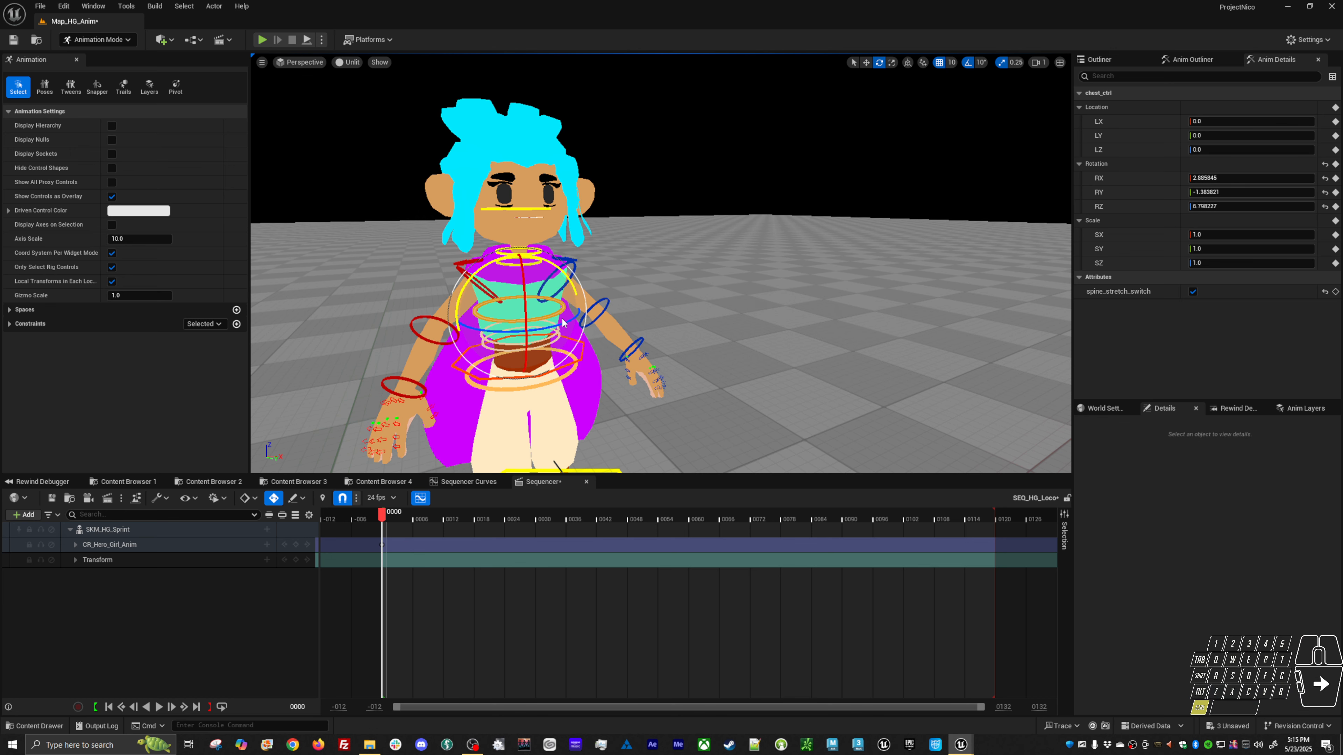
key(ctrl+z)
Rotate the head control slightly to test it, and reset its rotation
click(531, 212)
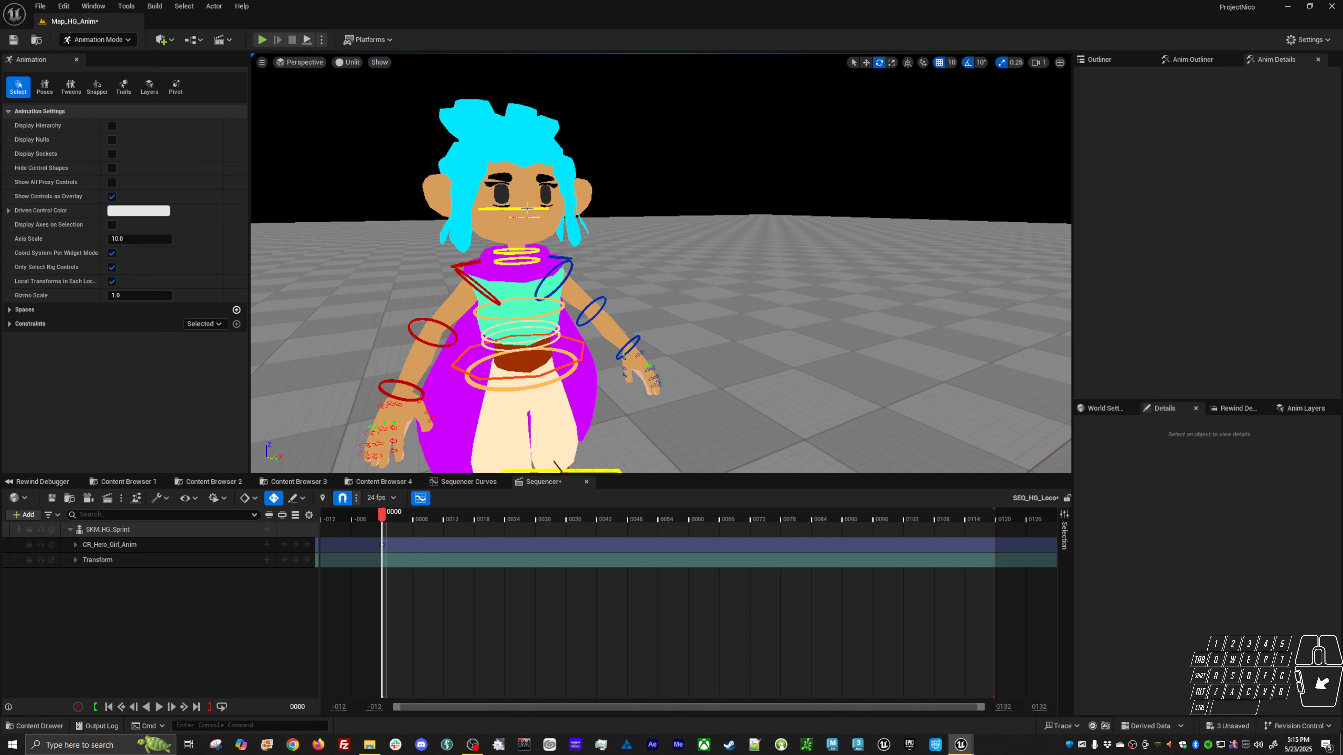
click(527, 208)
click(527, 208)
alt+drag(521, 222, 577, 259)
click(525, 238)
click(517, 241)
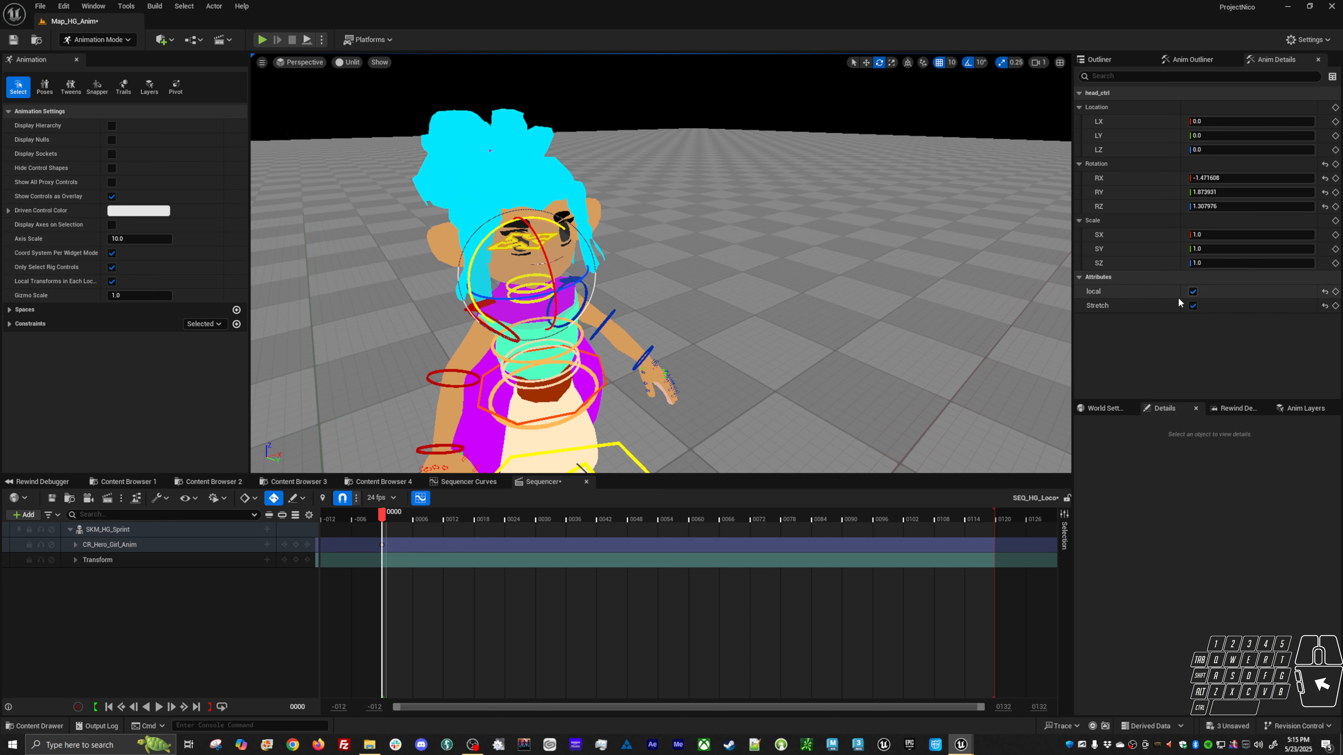
alt+drag(747, 327, 663, 295)
click(1324, 164)
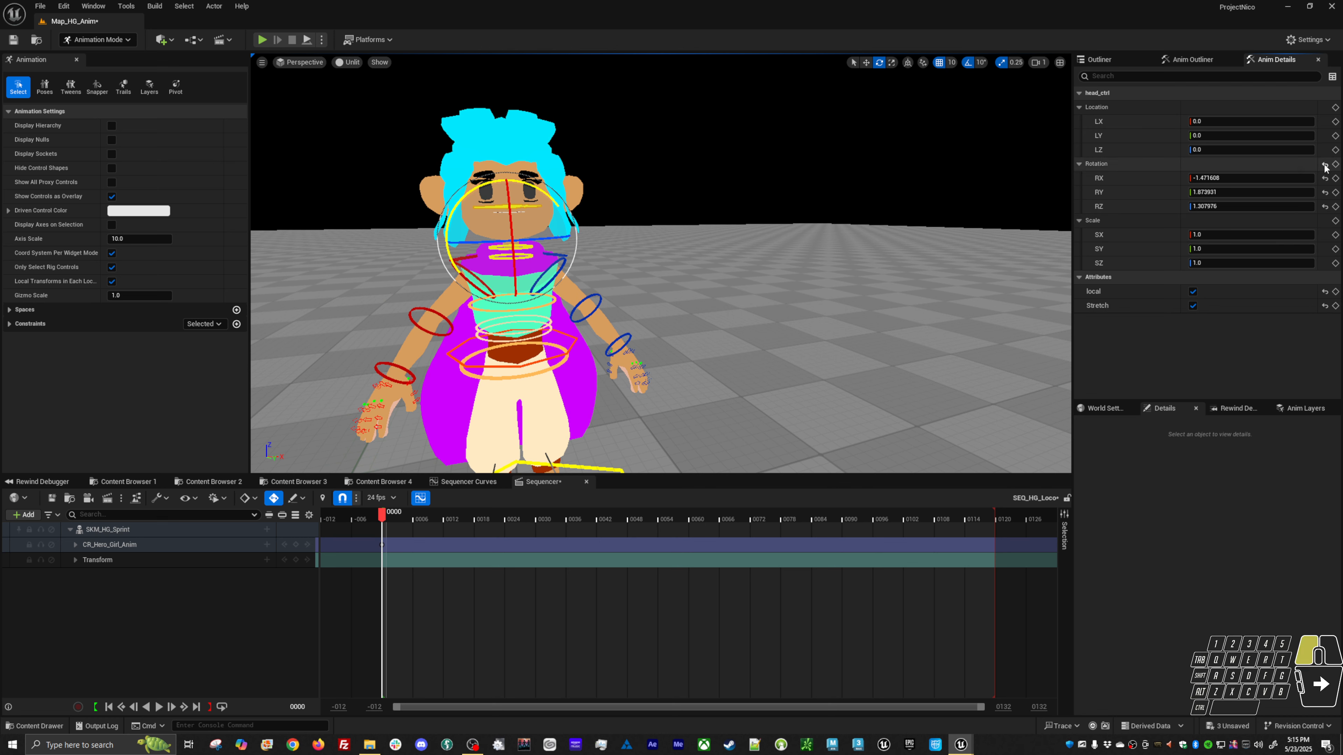
Key the head control's local and Stretch attributes, and add keys for the CR_Hero_Girl_Anim track at frame 0
click(1335, 291)
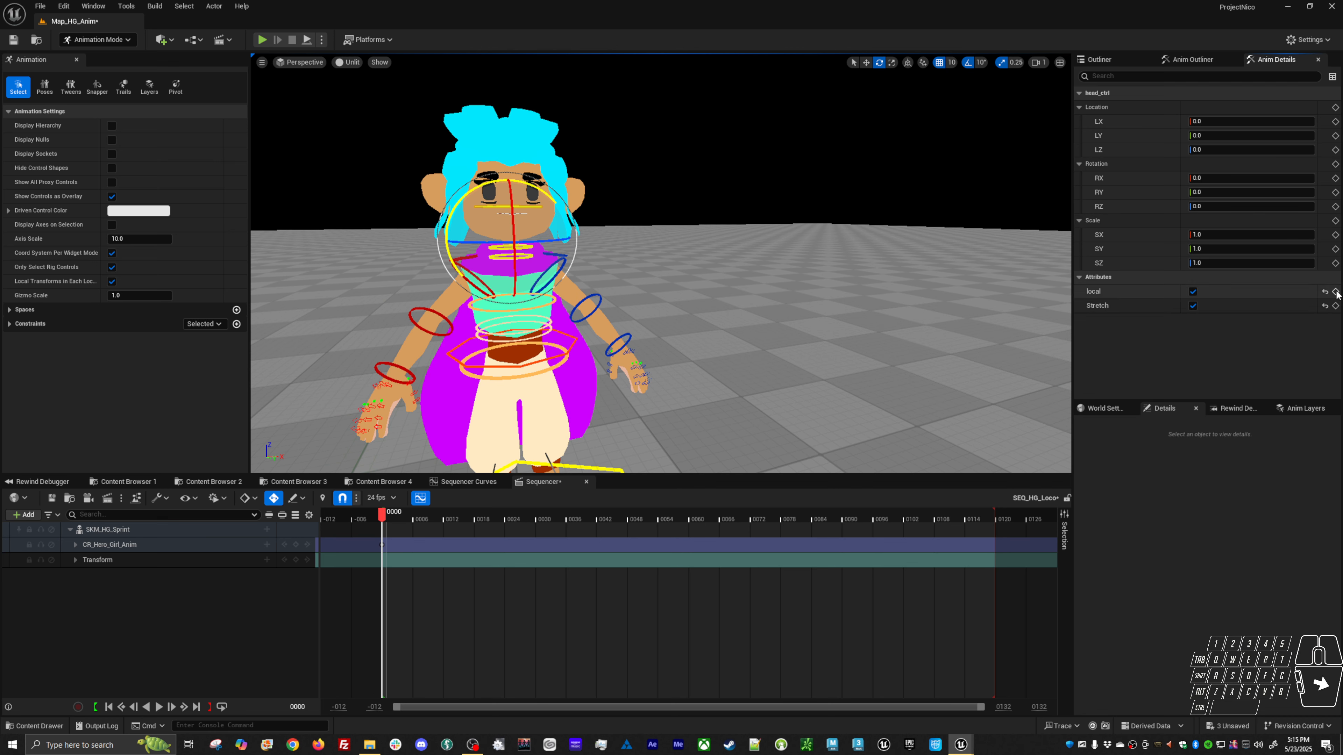
click(1335, 306)
alt+middle_drag(634, 357, 687, 146)
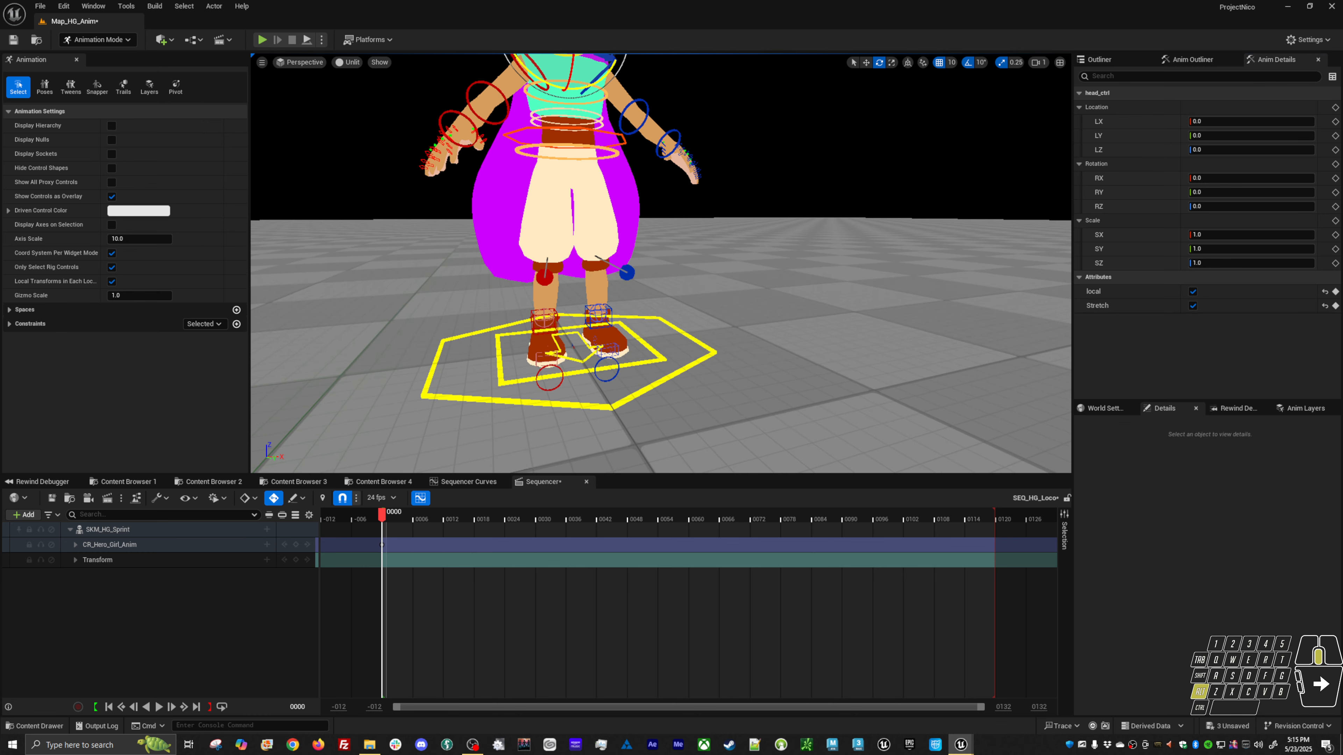
click(296, 545)
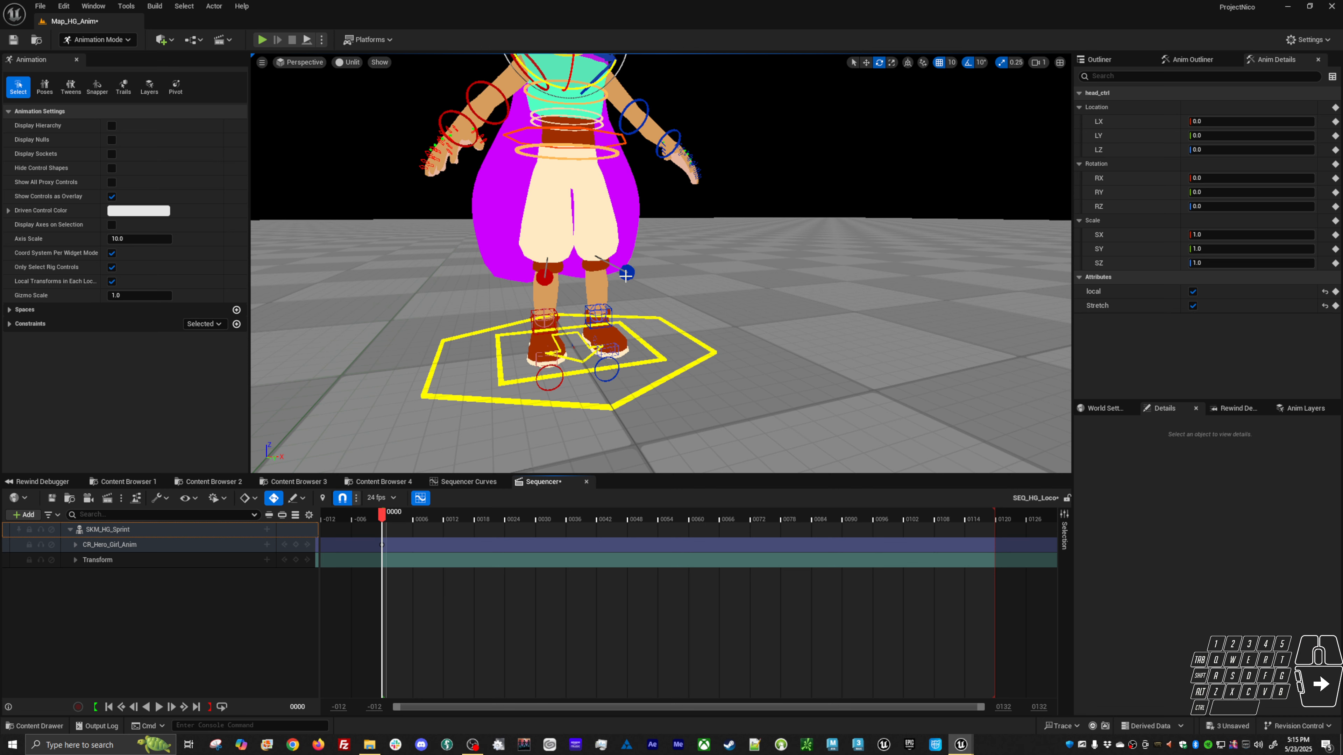
Turn on Stretch for both foot IK controls and set the right foot's Softness to 2.0
click(542, 320)
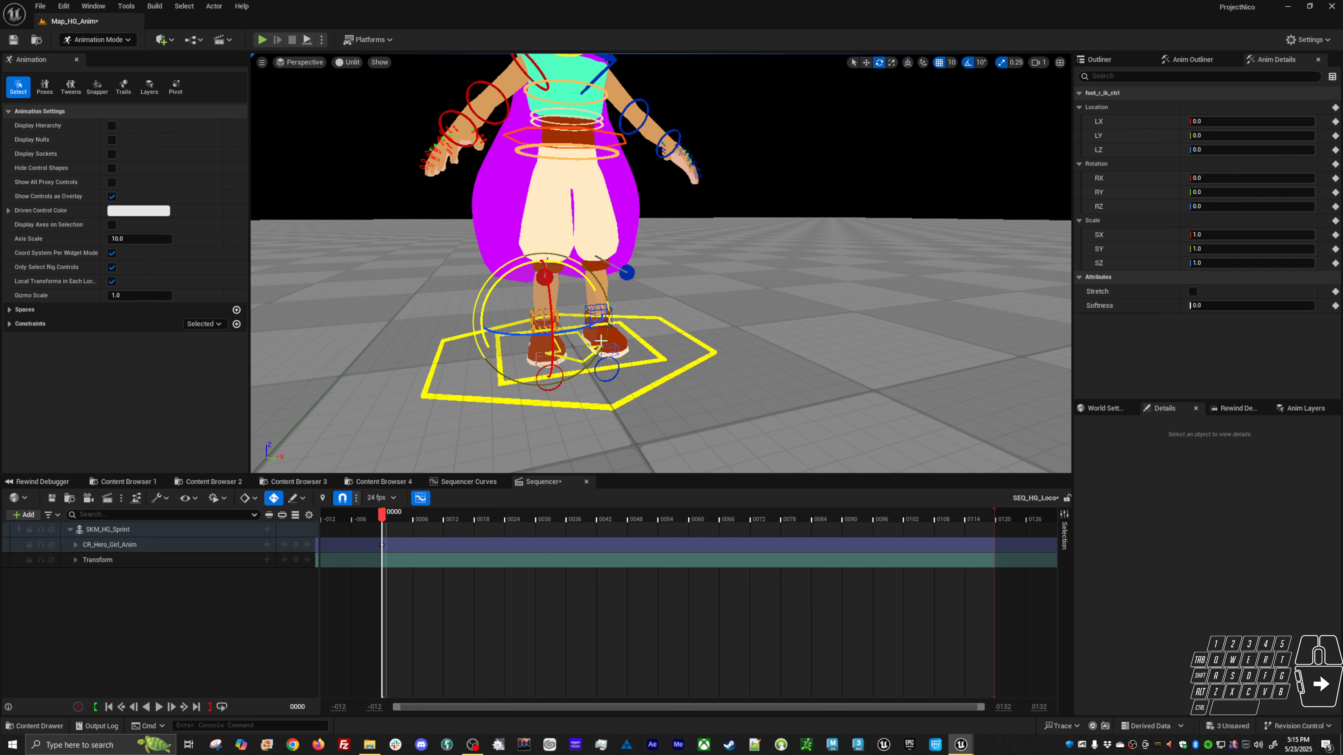
key(w)
shift+click(589, 308)
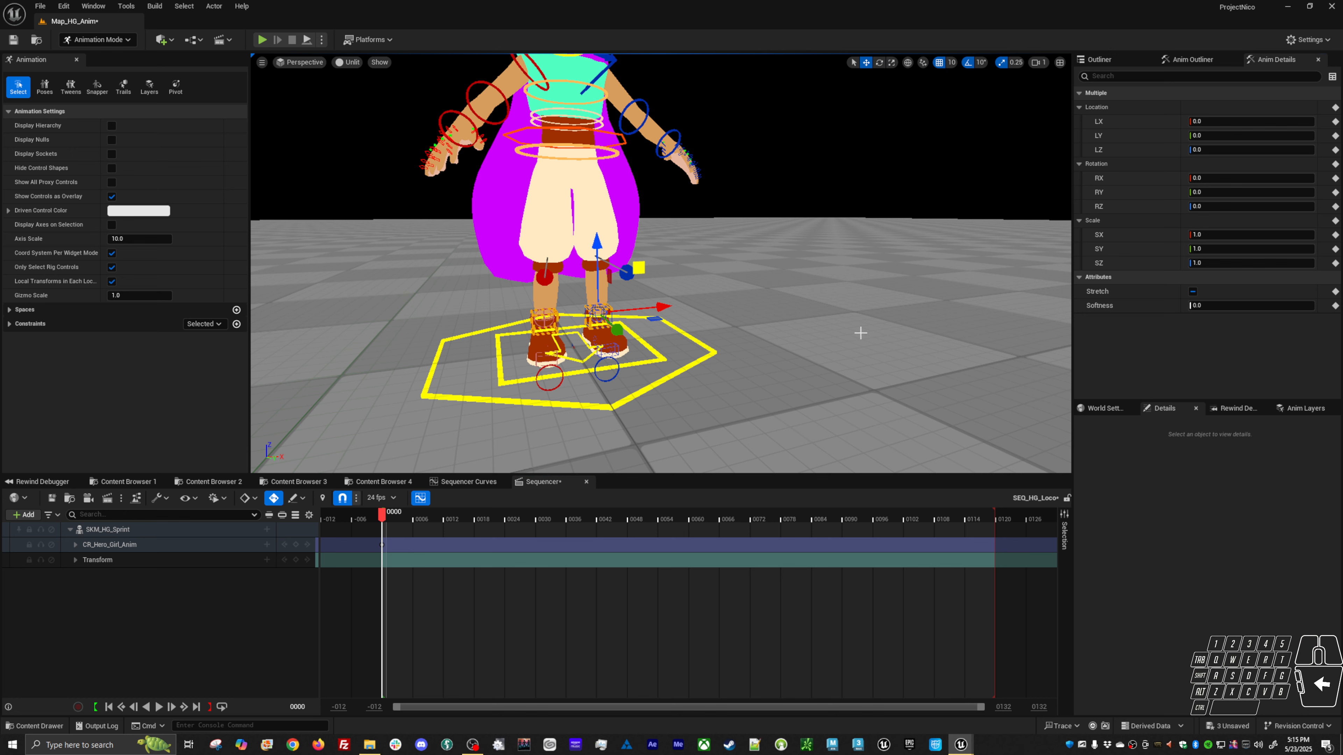
click(652, 298)
click(582, 308)
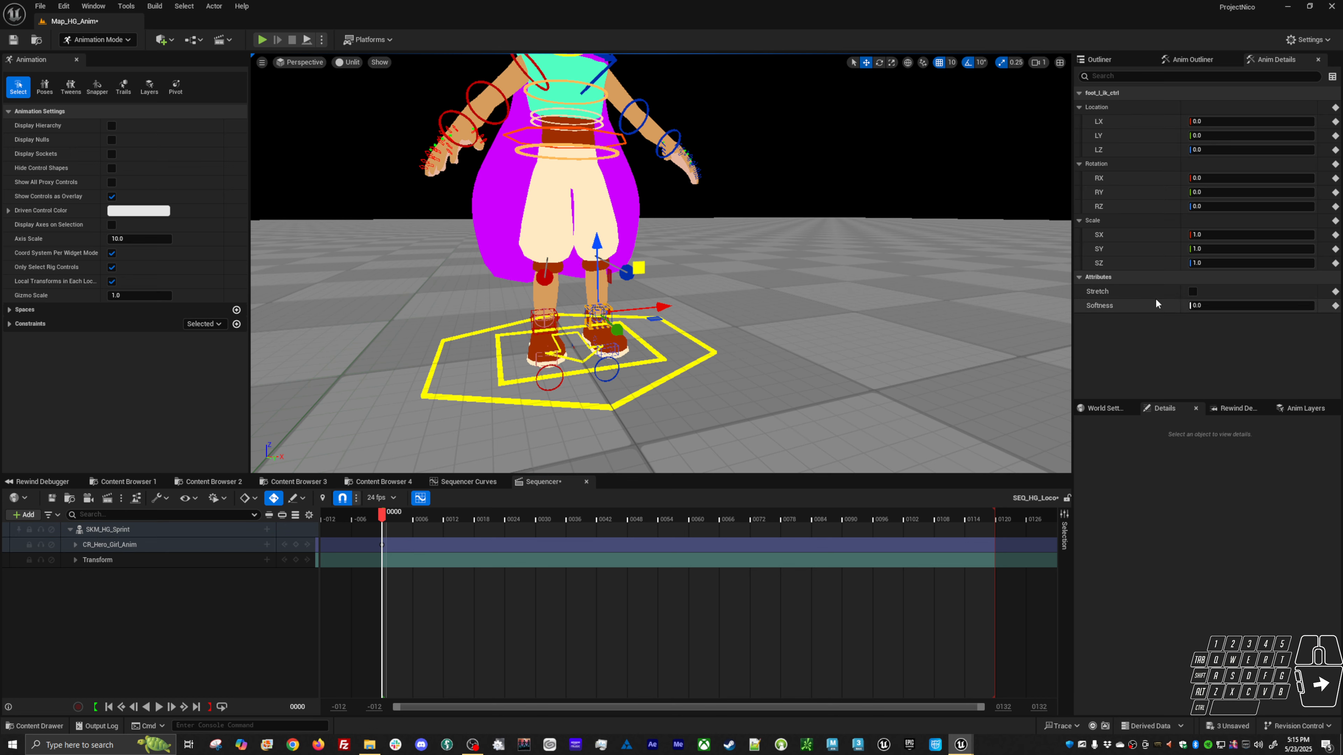
click(1192, 291)
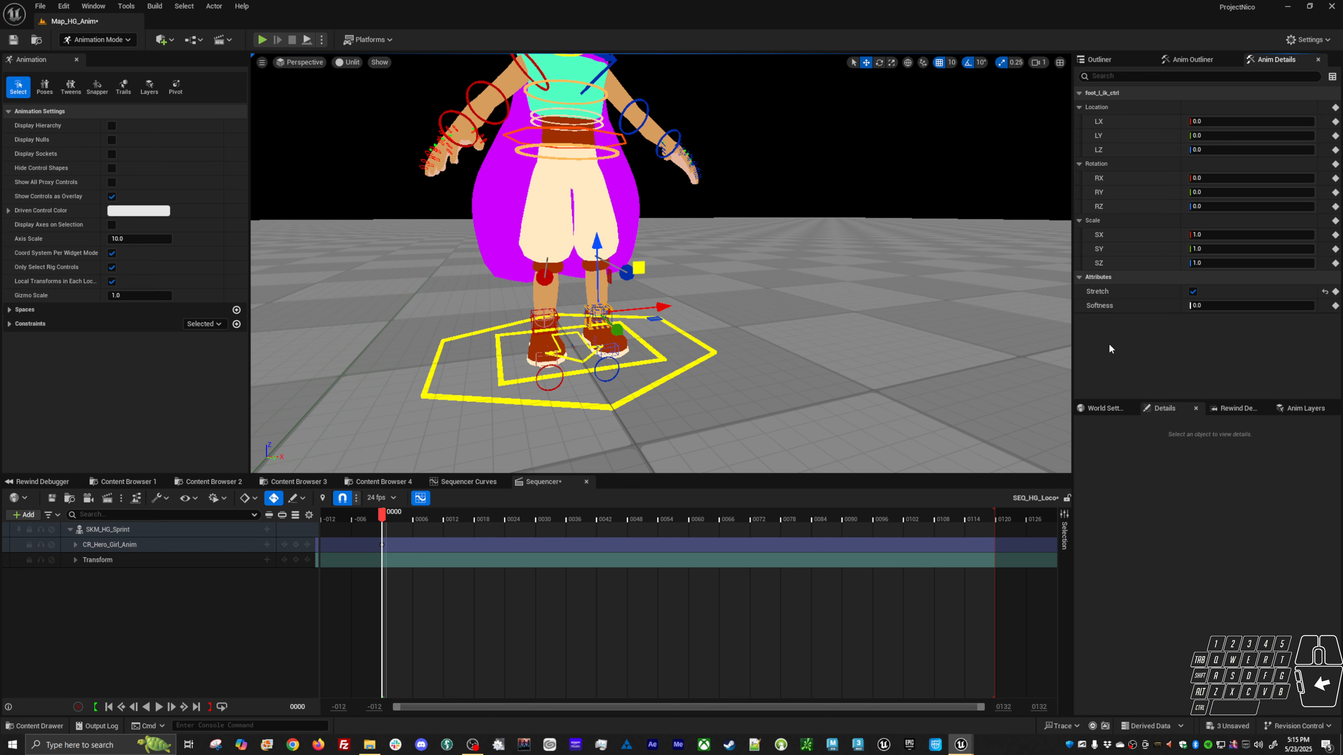
click(533, 313)
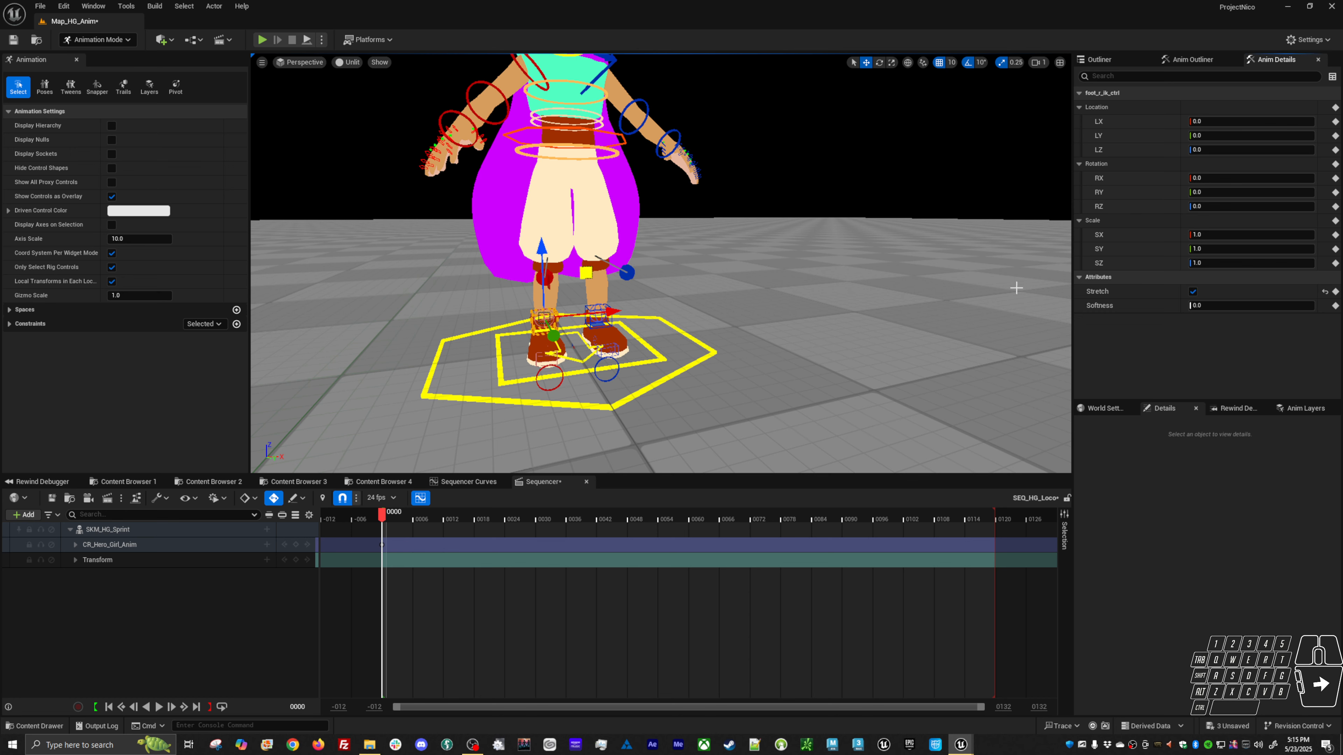
click(1210, 305)
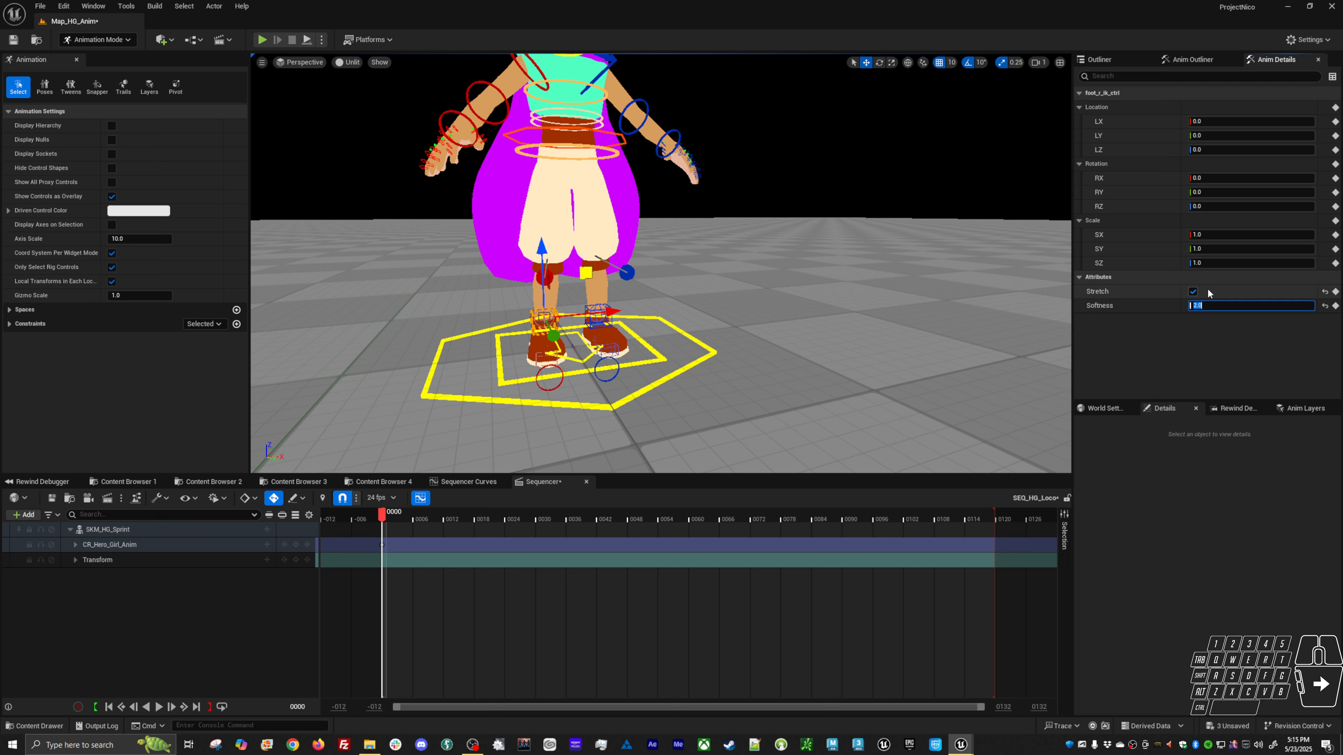
Move the body control about 2.6 in Y and 2.2 in Z to test the leg stretch
click(588, 312)
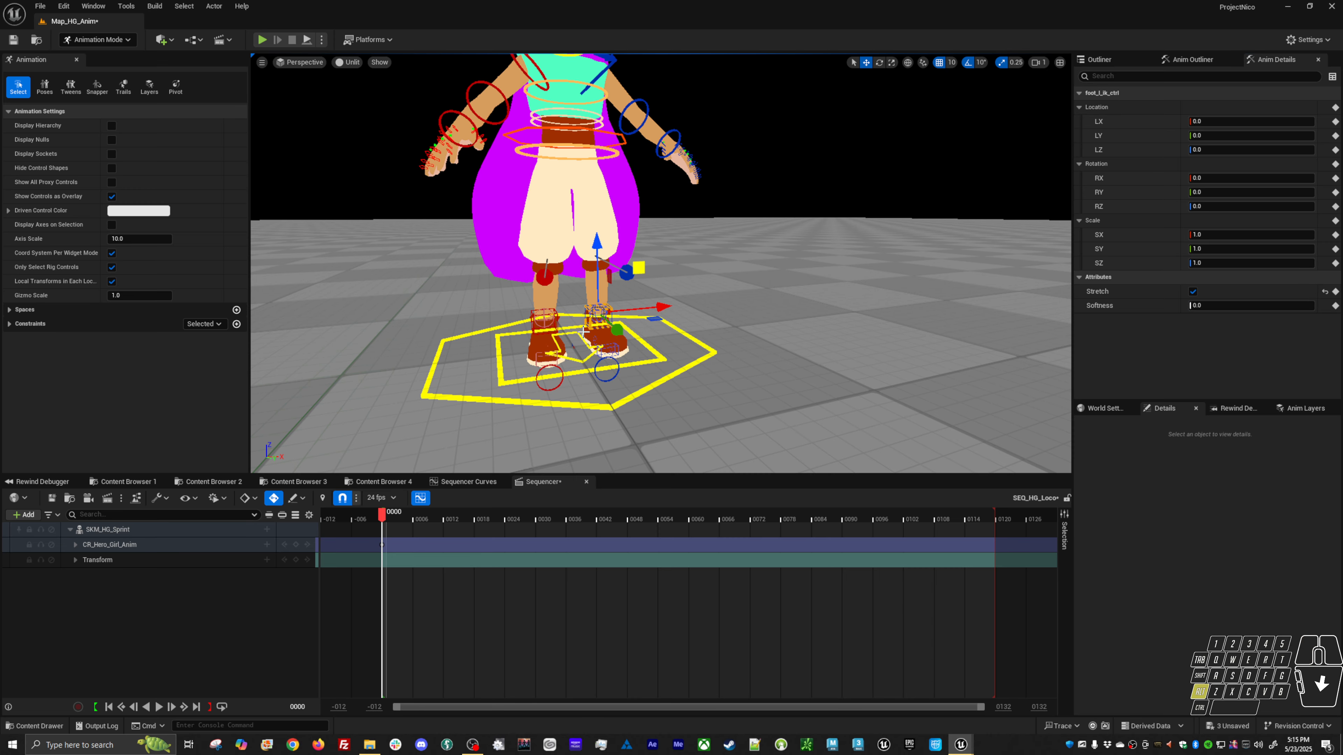
alt+drag(587, 312, 687, 307)
alt+right_drag(687, 307, 751, 306)
alt+drag(751, 307, 772, 301)
alt+drag(588, 319, 598, 396)
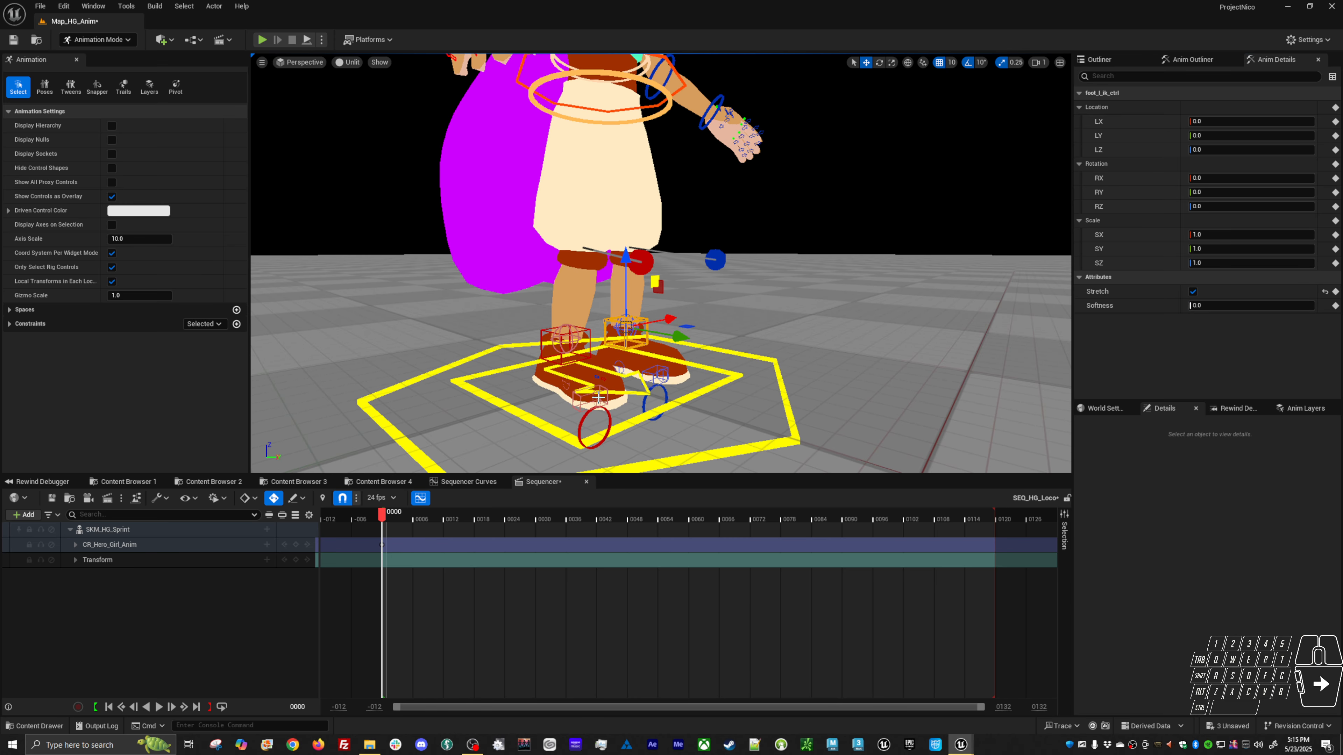
click(680, 77)
alt+middle_drag(592, 201, 491, 380)
alt+middle_drag(591, 245, 709, 111)
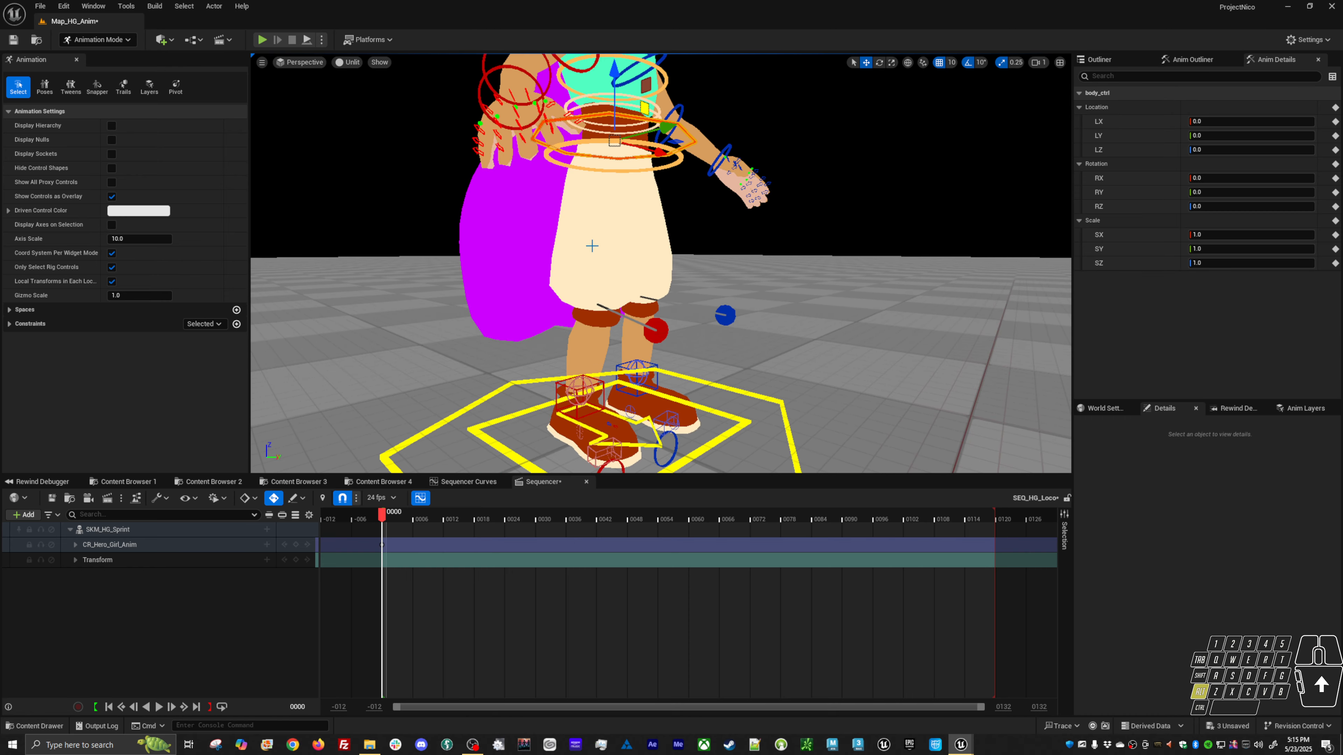
mouse_move(654, 86)
mouse_down()
mouse_move(654, 33)
mouse_move(657, 95)
mouse_move(658, 81)
mouse_up()
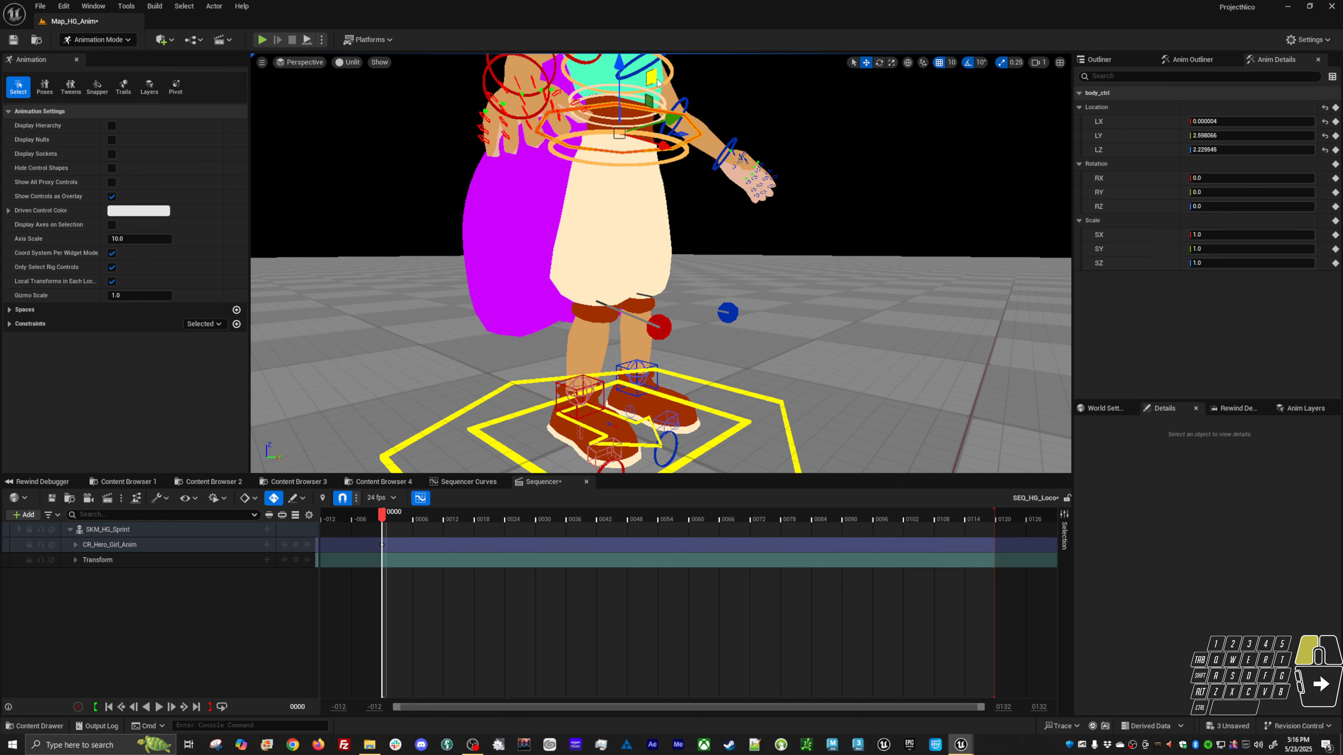
Set the left foot IK control's Softness to 2.0 and reset the body control's location
click(656, 365)
click(1207, 306)
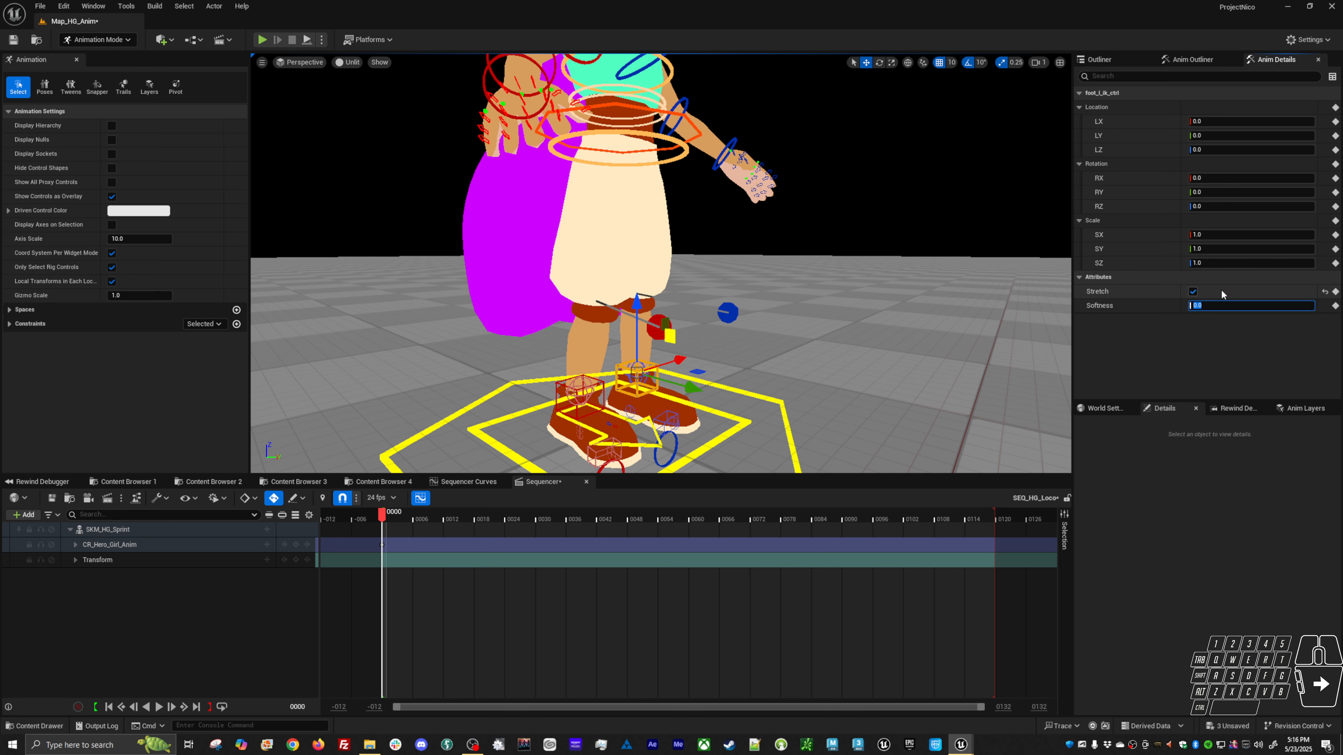
text(2)
key(Return)
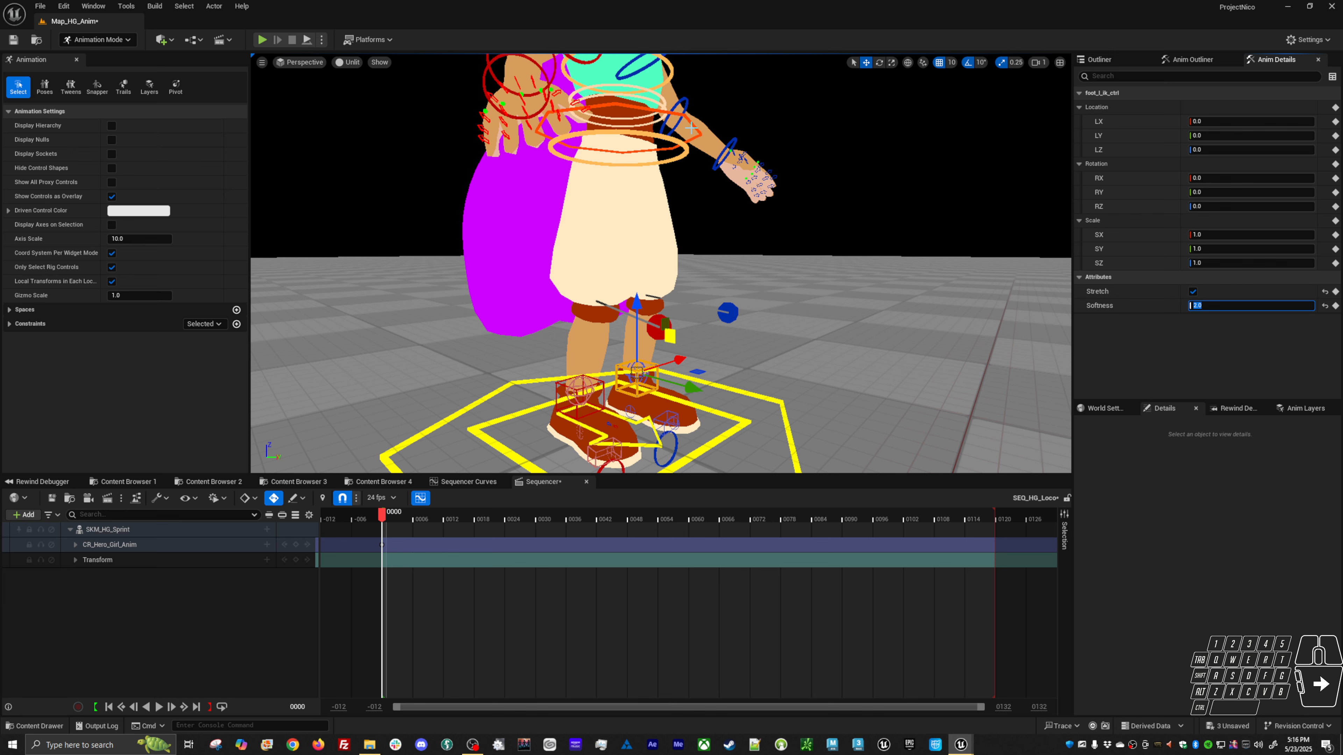
click(691, 128)
click(1325, 110)
Rotate the foot_bk1_r_ctrl control under the right foot to test the foot roll, and undo the rotation
alt+right_drag(948, 301, 846, 264)
alt+drag(947, 301, 933, 233)
alt+right_drag(947, 301, 989, 333)
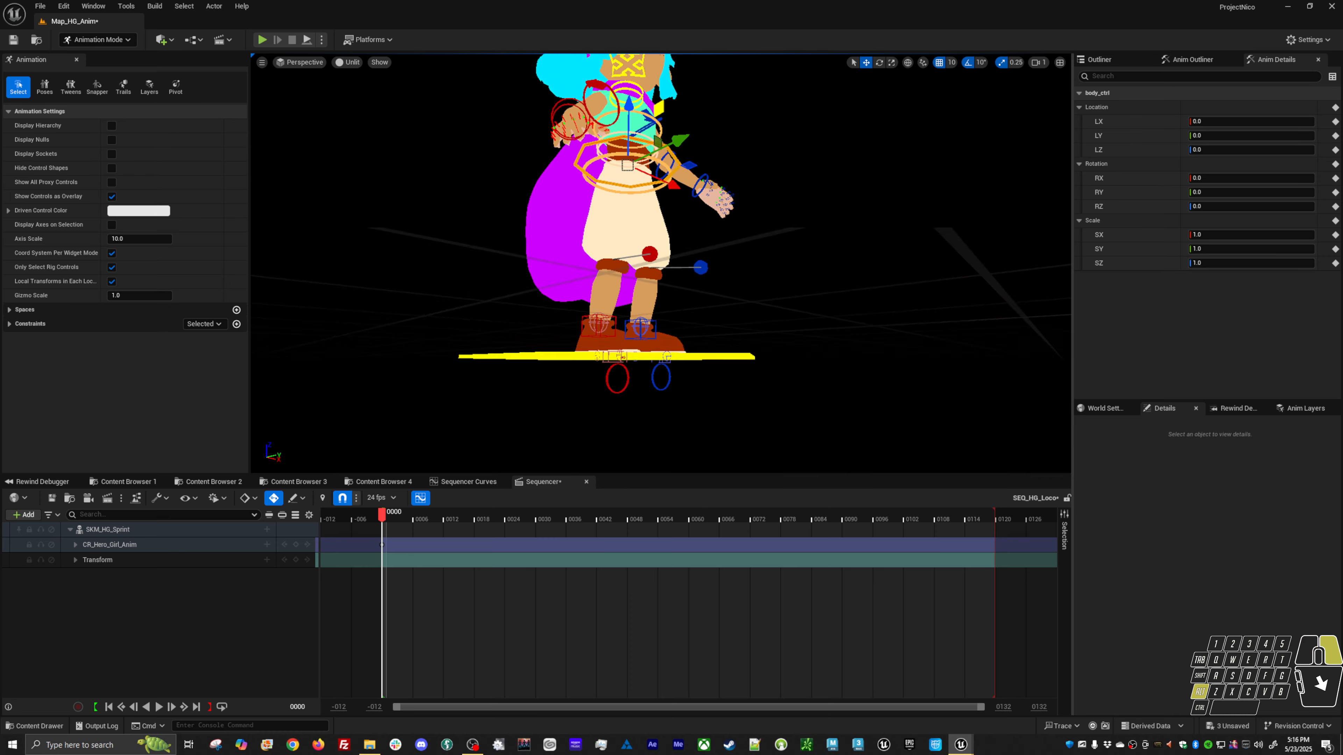
alt+right_drag(680, 390, 740, 418)
alt+drag(681, 391, 629, 359)
click(647, 365)
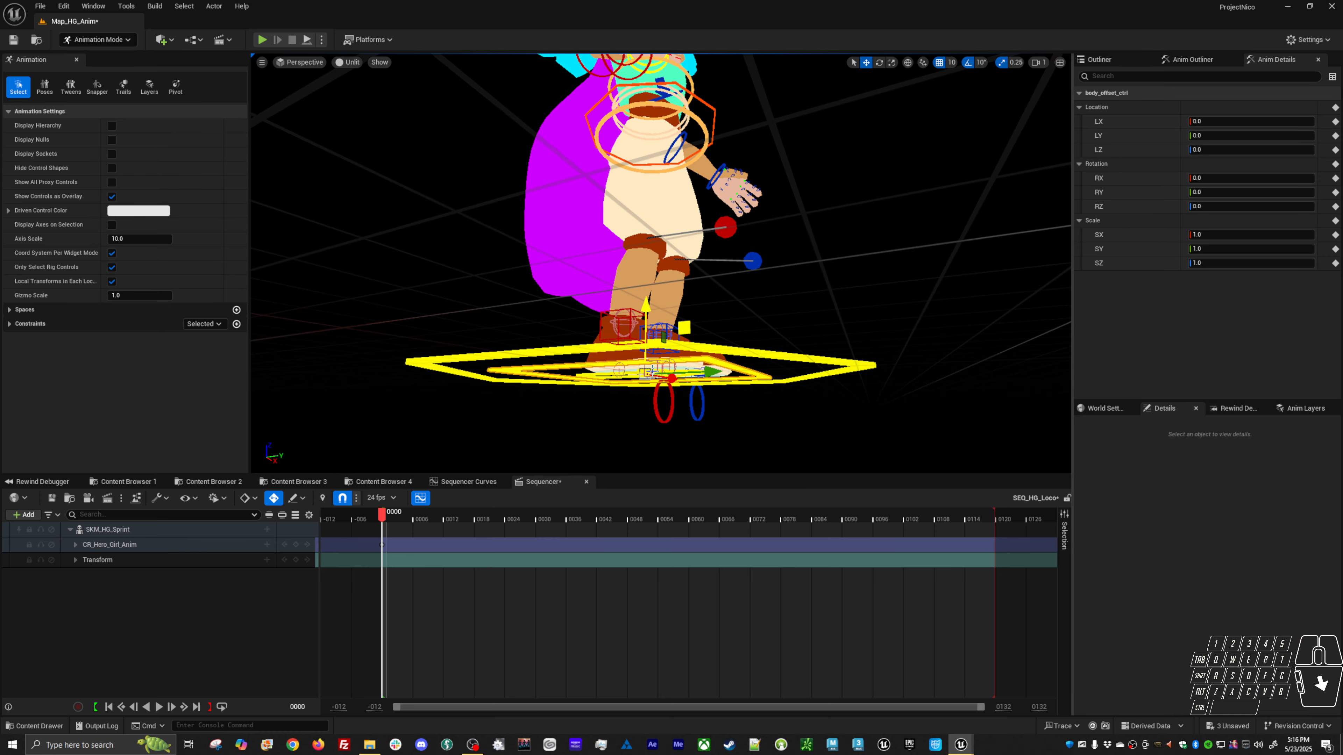
alt+middle_drag(719, 386, 773, 294)
alt+right_drag(720, 387, 777, 394)
click(685, 420)
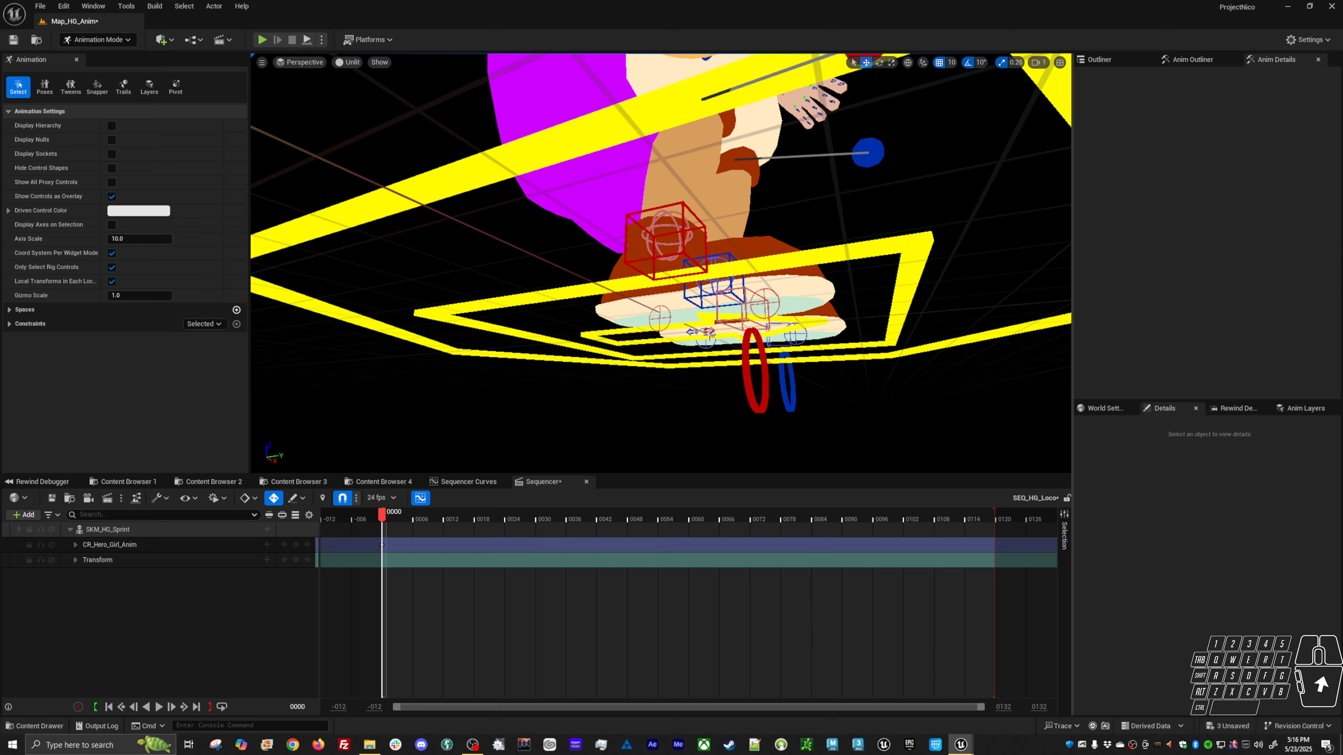
click(719, 307)
alt+drag(777, 333, 782, 378)
key(e)
mouse_move(827, 337)
mouse_down()
mouse_move(837, 350)
mouse_move(828, 335)
mouse_up()
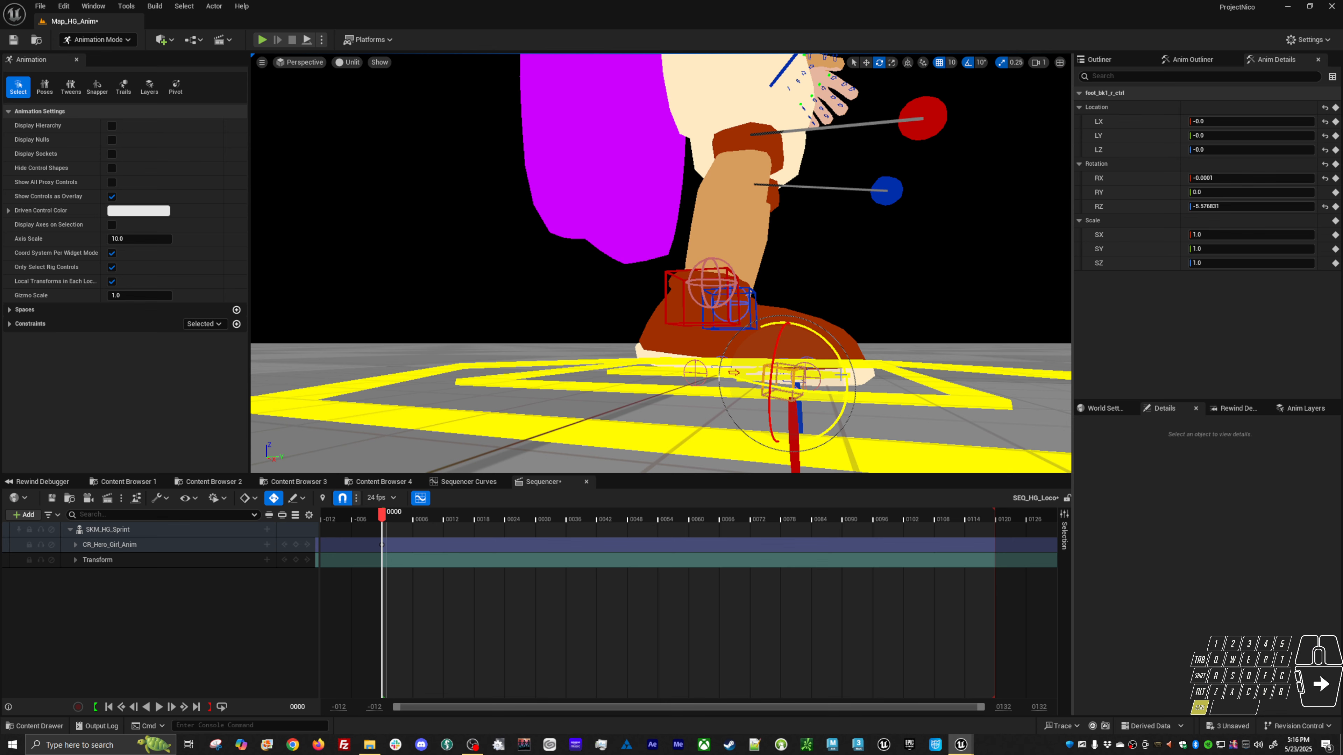
key(ctrl+z)
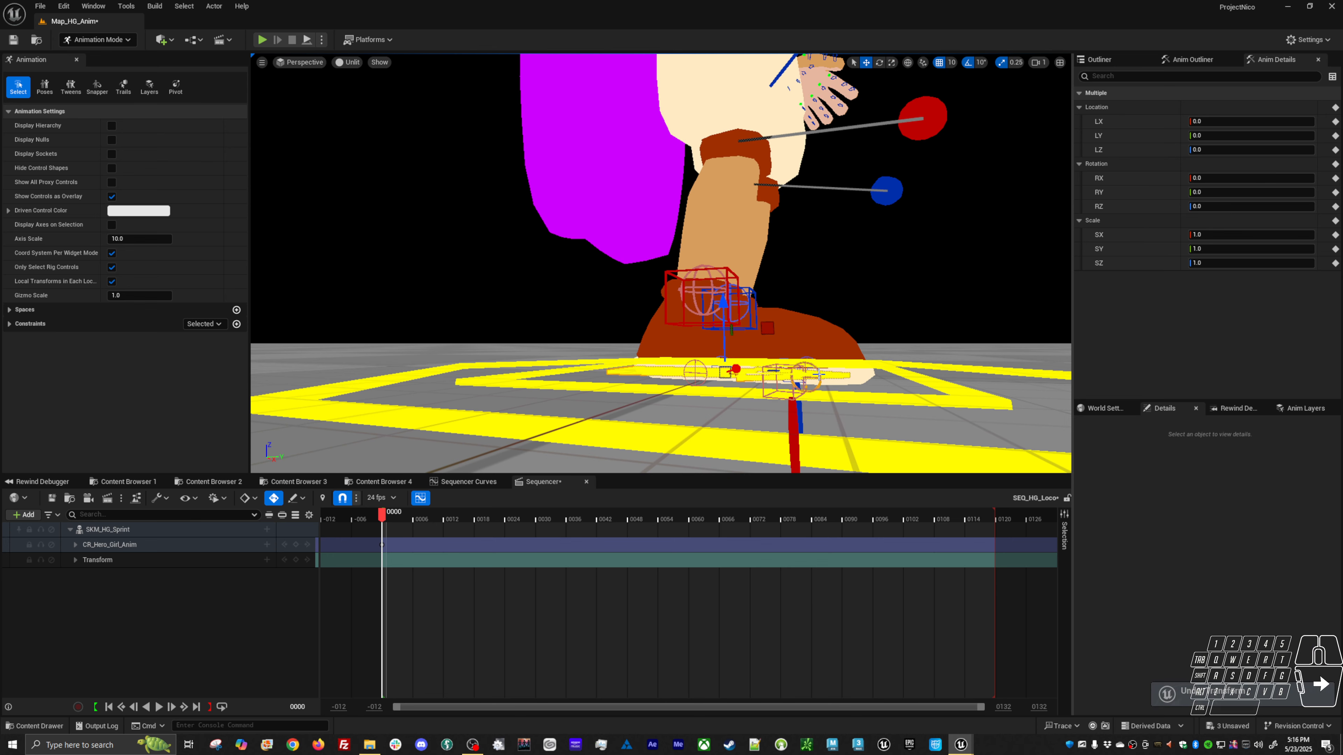
Rotate the right foot's tip control to test the toe pivot, and undo the rotation
click(813, 367)
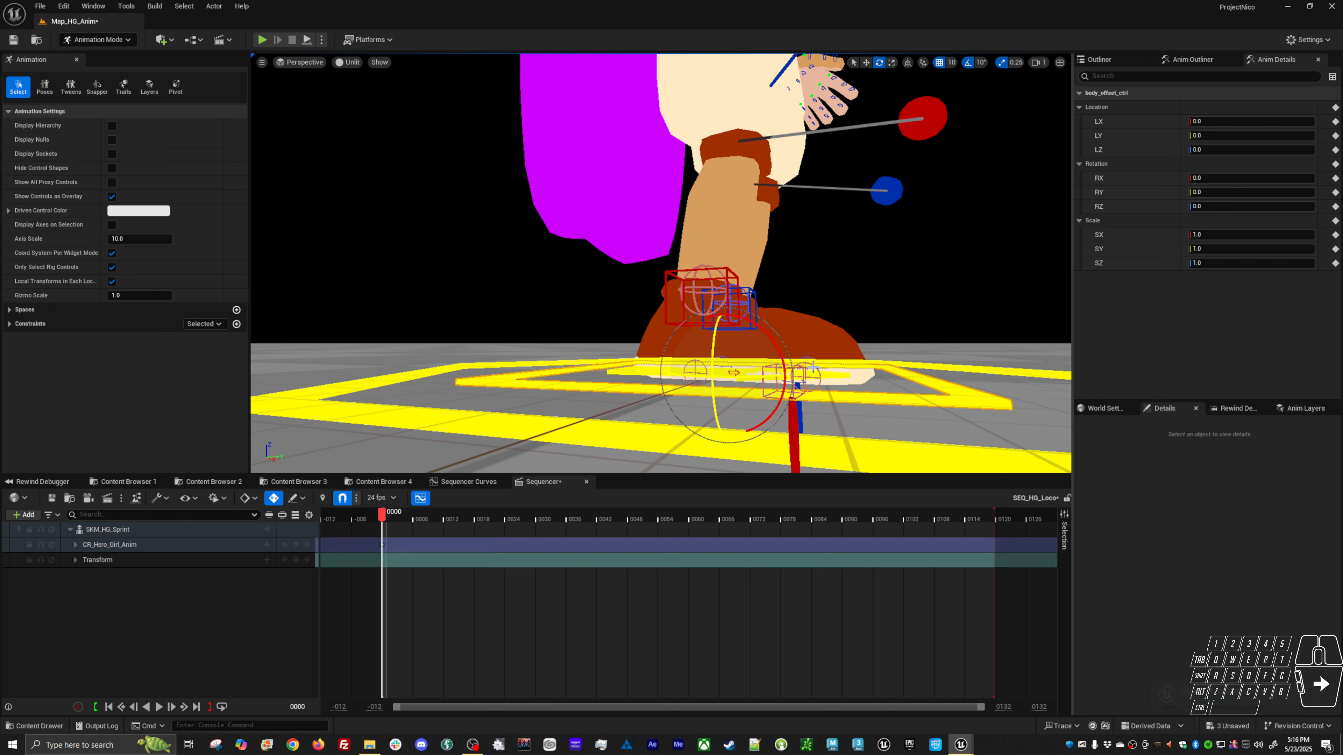
click(818, 387)
click(818, 393)
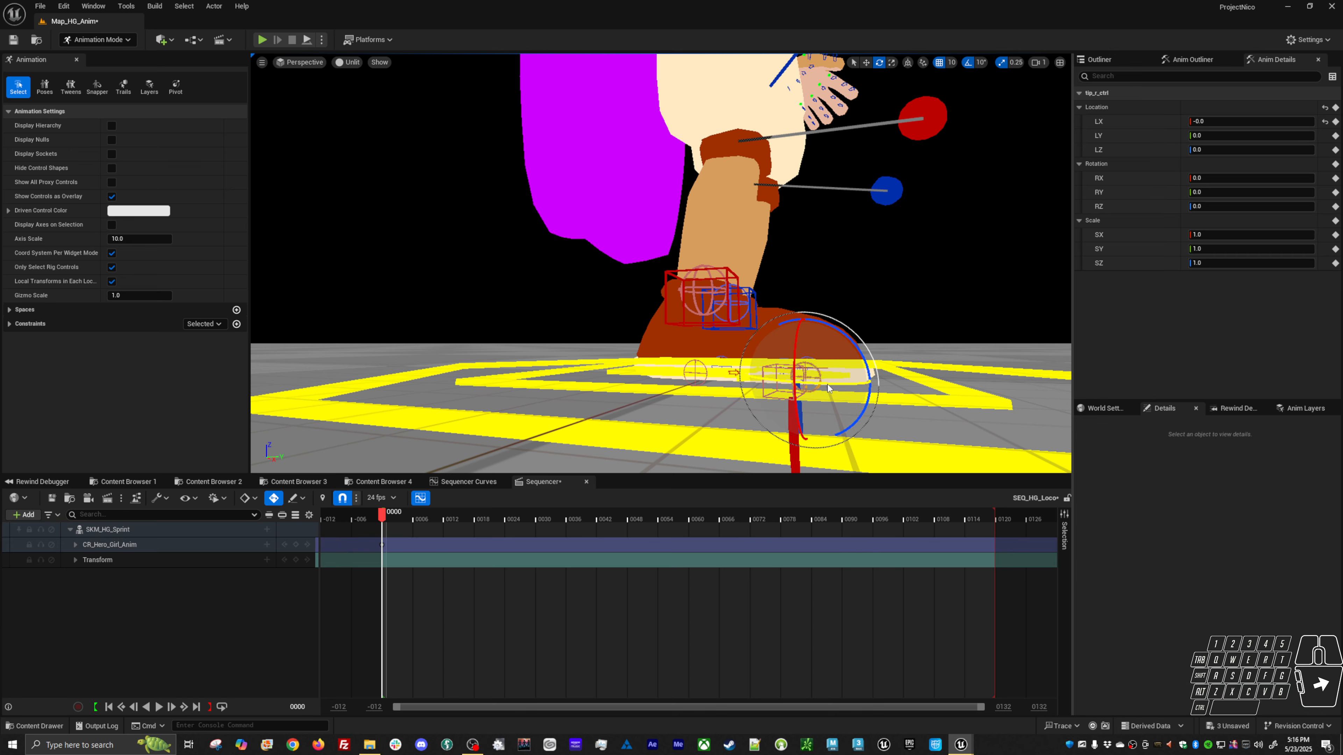
drag(827, 389, 862, 362)
key(ctrl+z)
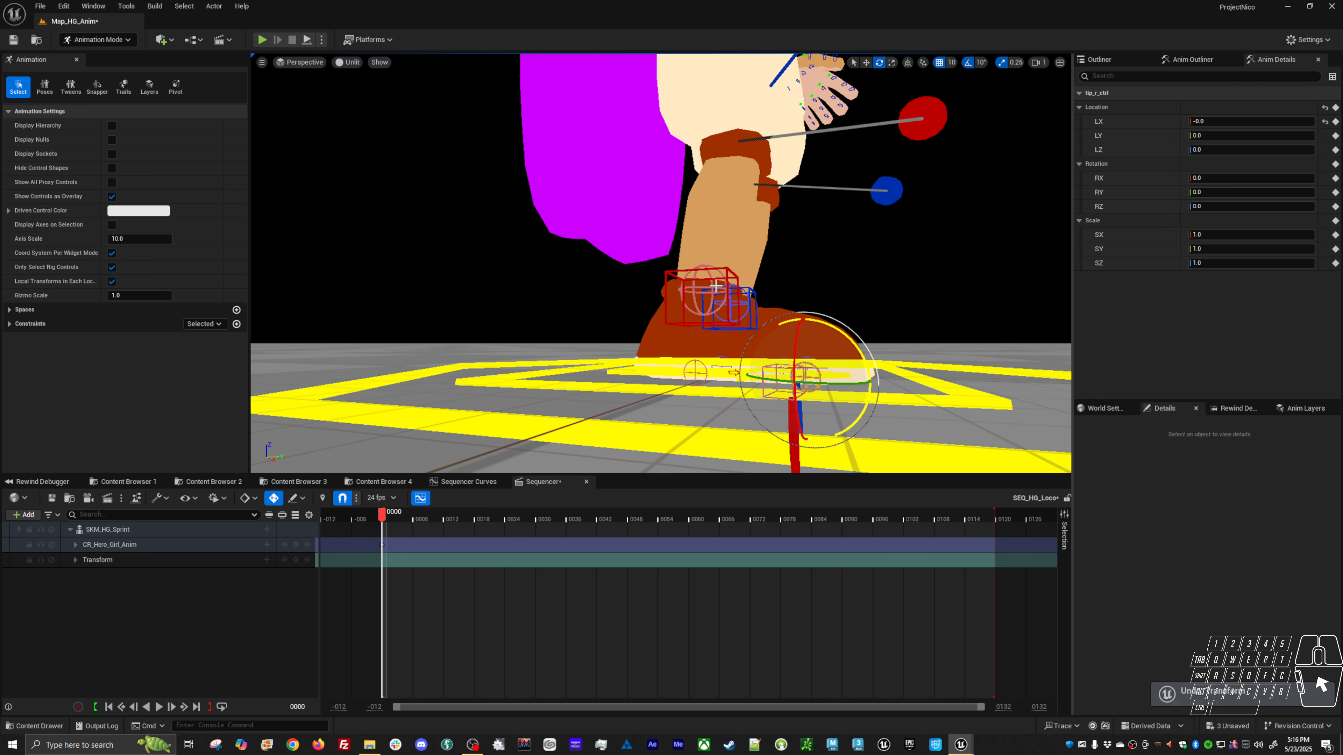
Move and rotate the right foot IK control to test the leg, and undo the last two changes
key(w)
click(728, 271)
drag(740, 247, 771, 276)
key(e)
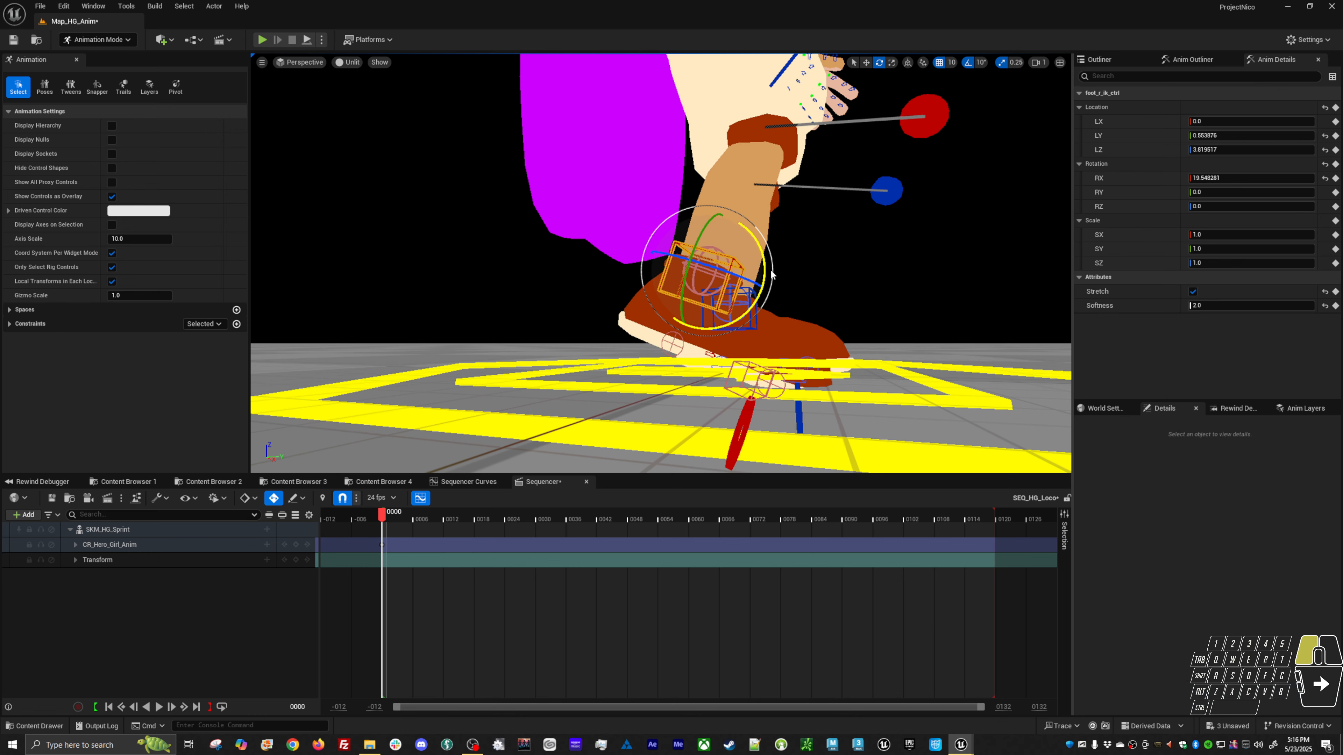
key(w)
drag(742, 227, 755, 220)
alt+drag(872, 336, 745, 372)
key(ctrl+z)
key(ctrl+z)
Pull the right ball IK control forward and up, and undo the move
click(624, 361)
drag(796, 318, 919, 284)
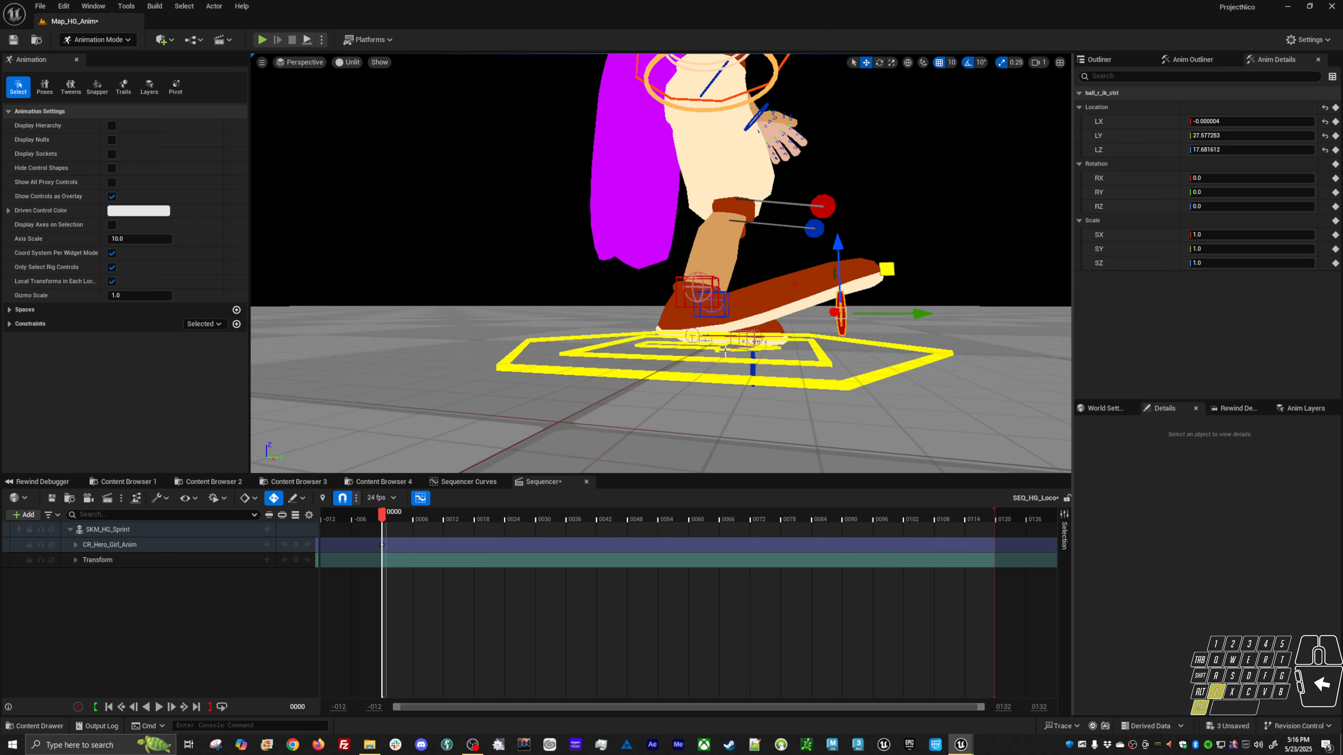
key(ctrl+z)
Reset the right foot IK control's location
click(718, 286)
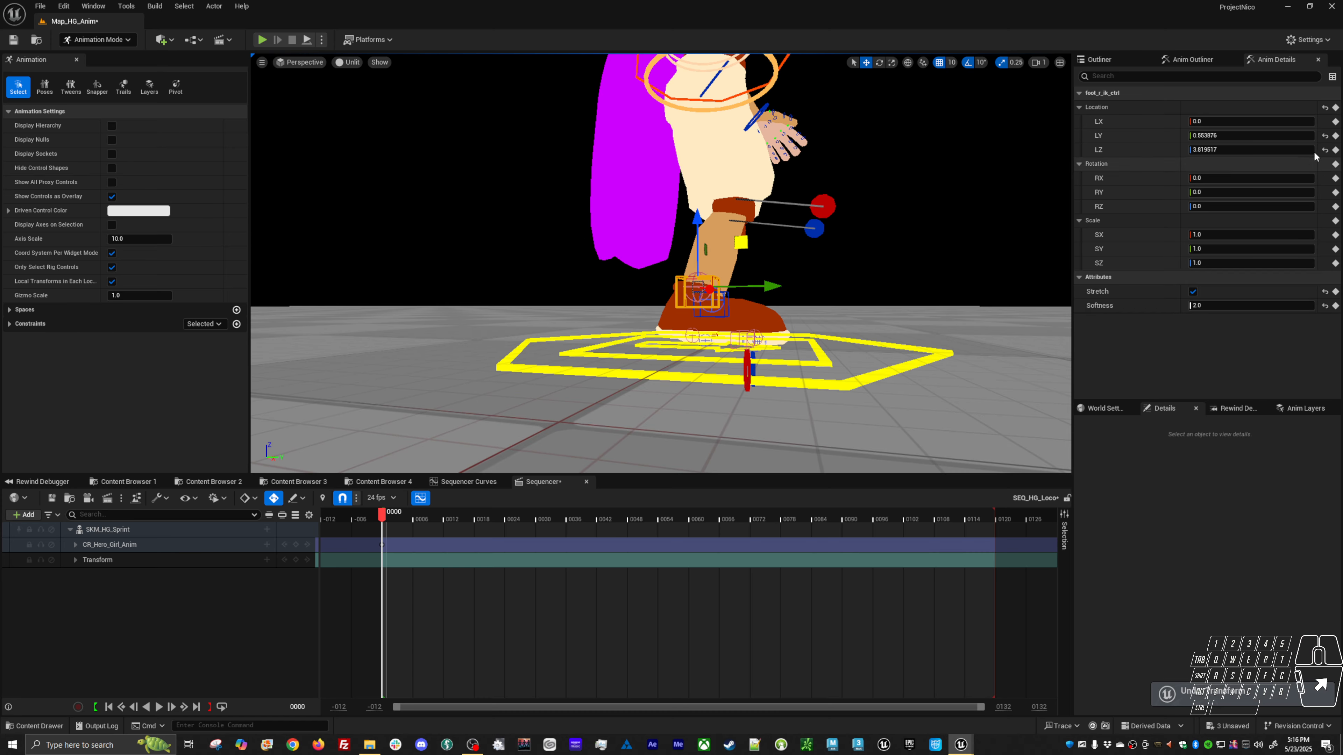
click(1325, 107)
alt+drag(894, 318, 861, 232)
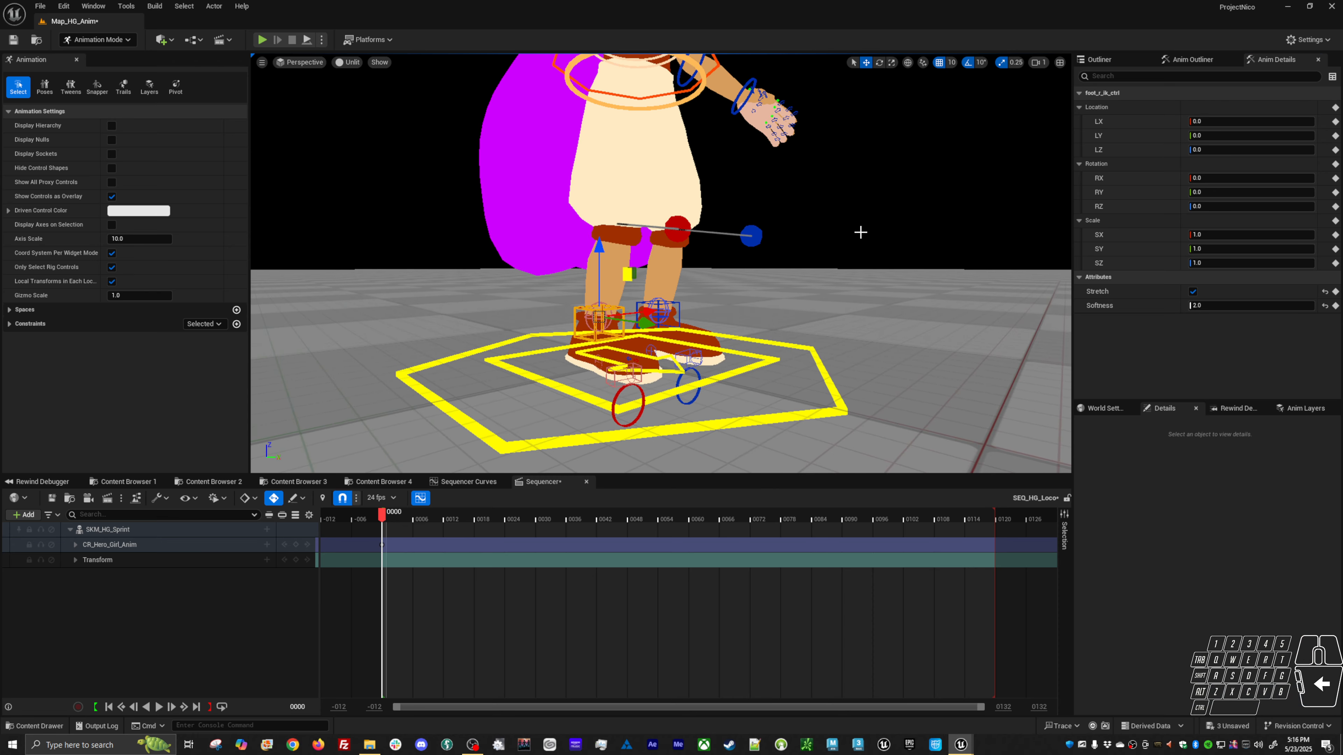
Examine the left and right knee pole vector controls and the foot IK controls around the legs
click(751, 236)
click(678, 229)
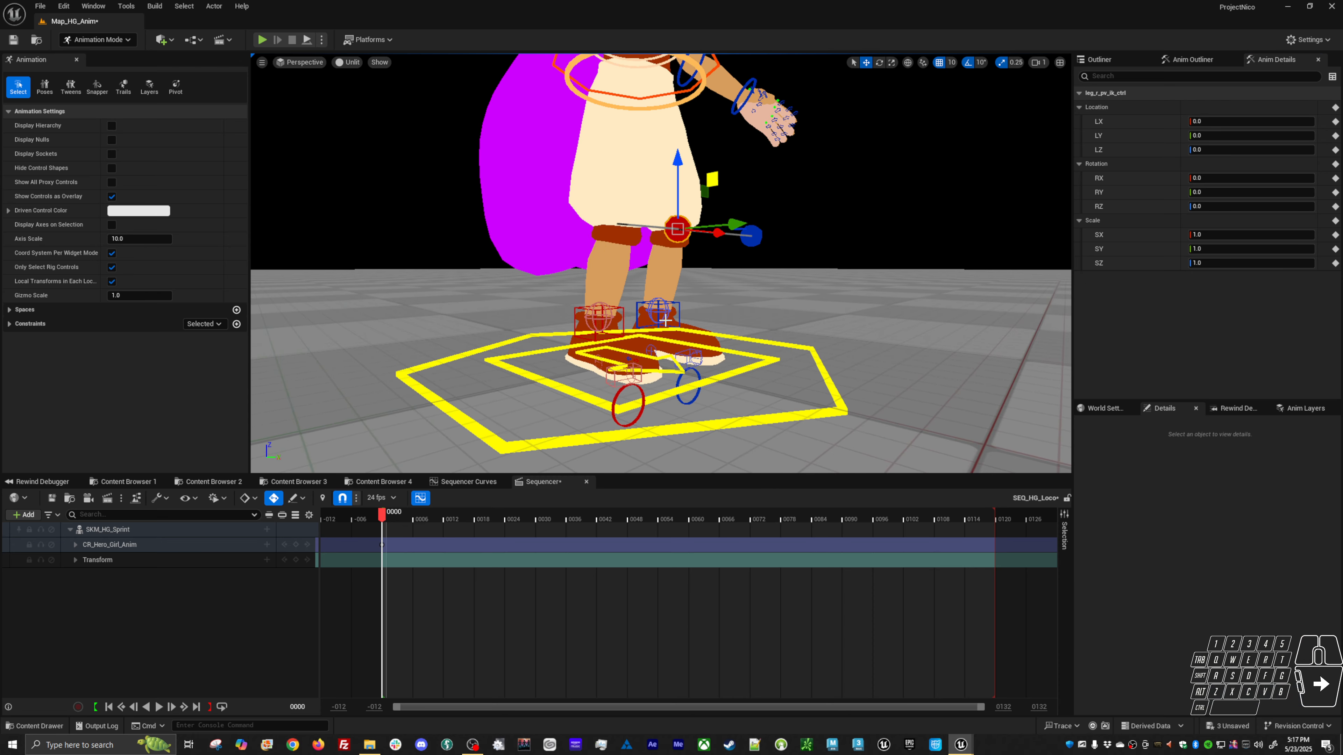
alt+drag(666, 320, 555, 312)
click(629, 302)
click(632, 310)
alt+right_drag(634, 312, 571, 311)
alt+middle_drag(629, 301, 656, 354)
mouse_move(656, 317)
alt+mouse_down()
mouse_move(740, 336)
mouse_move(571, 310)
mouse_move(680, 319)
alt+mouse_up()
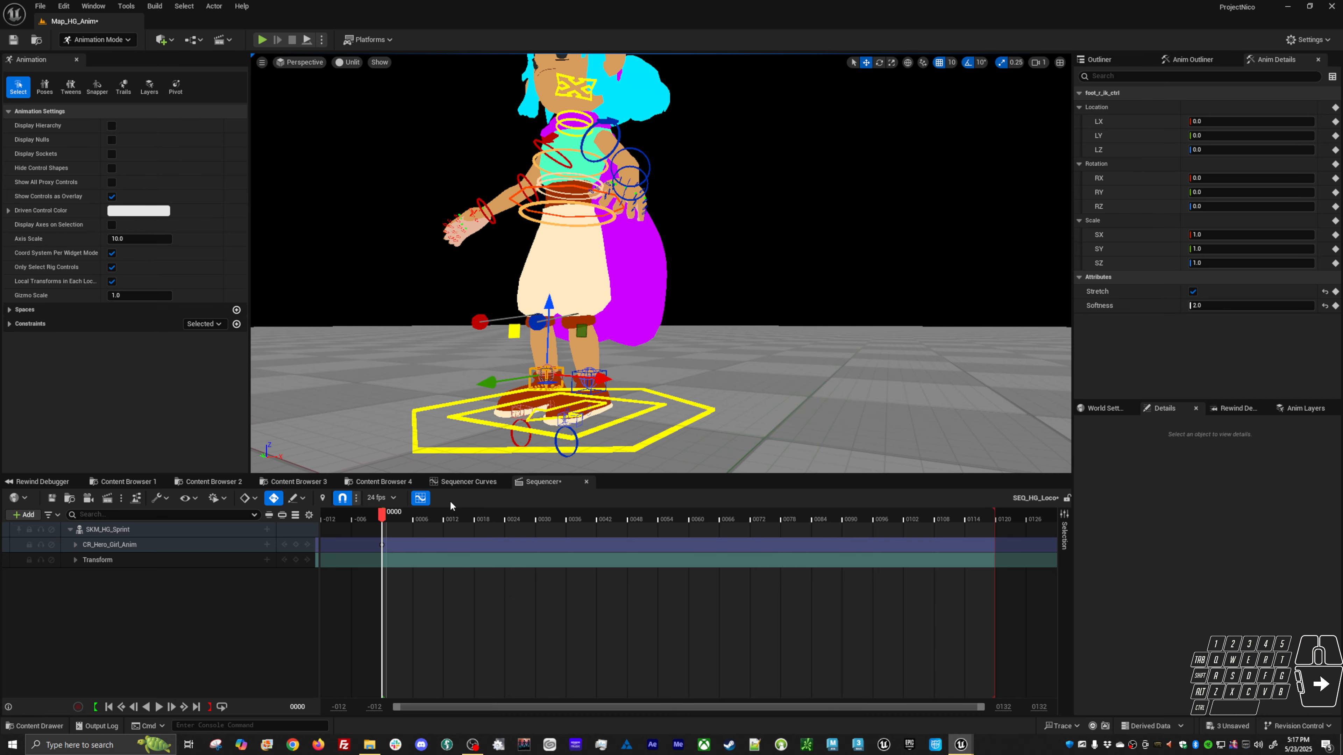
Open the CR_Hero_Girl_Anim asset, filter its rig hierarchy by "pv" and select leg_l_pv_ik_ctrl and leg_r_pv_ik_ctrl
click(123, 481)
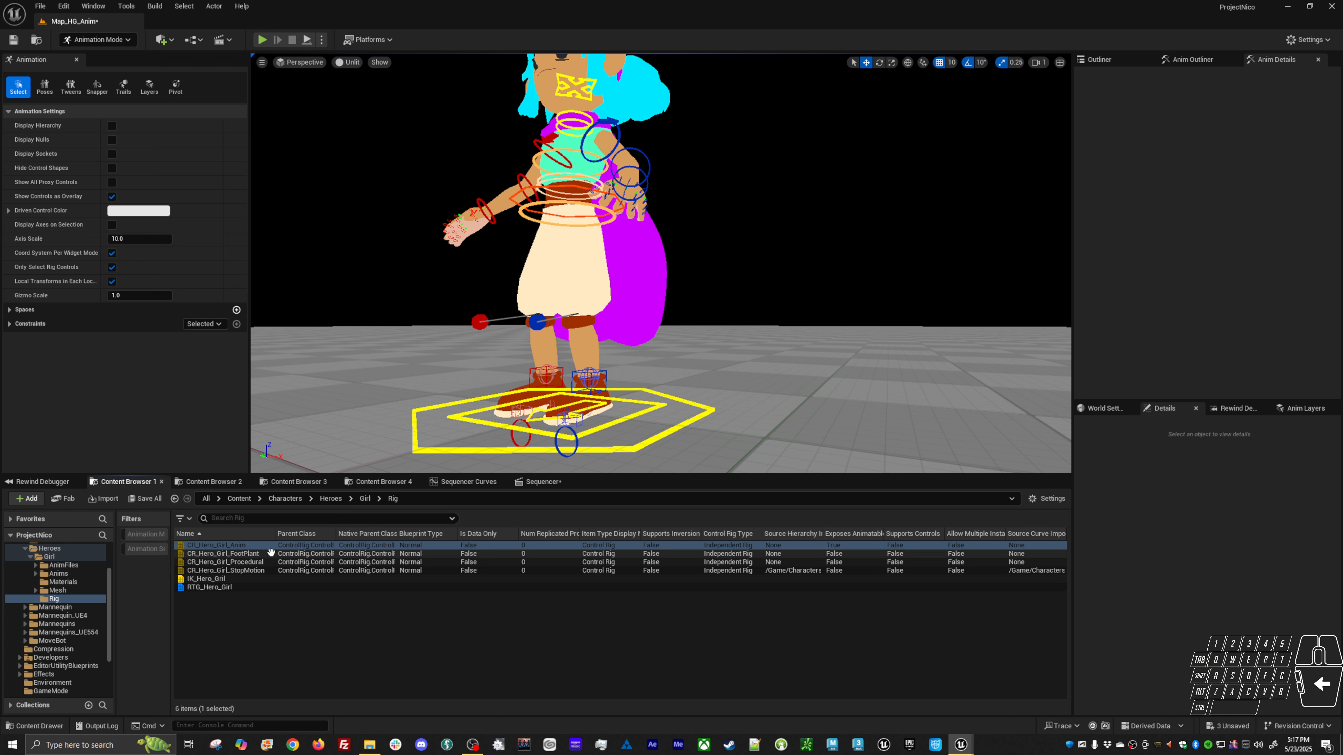
double_click(227, 547)
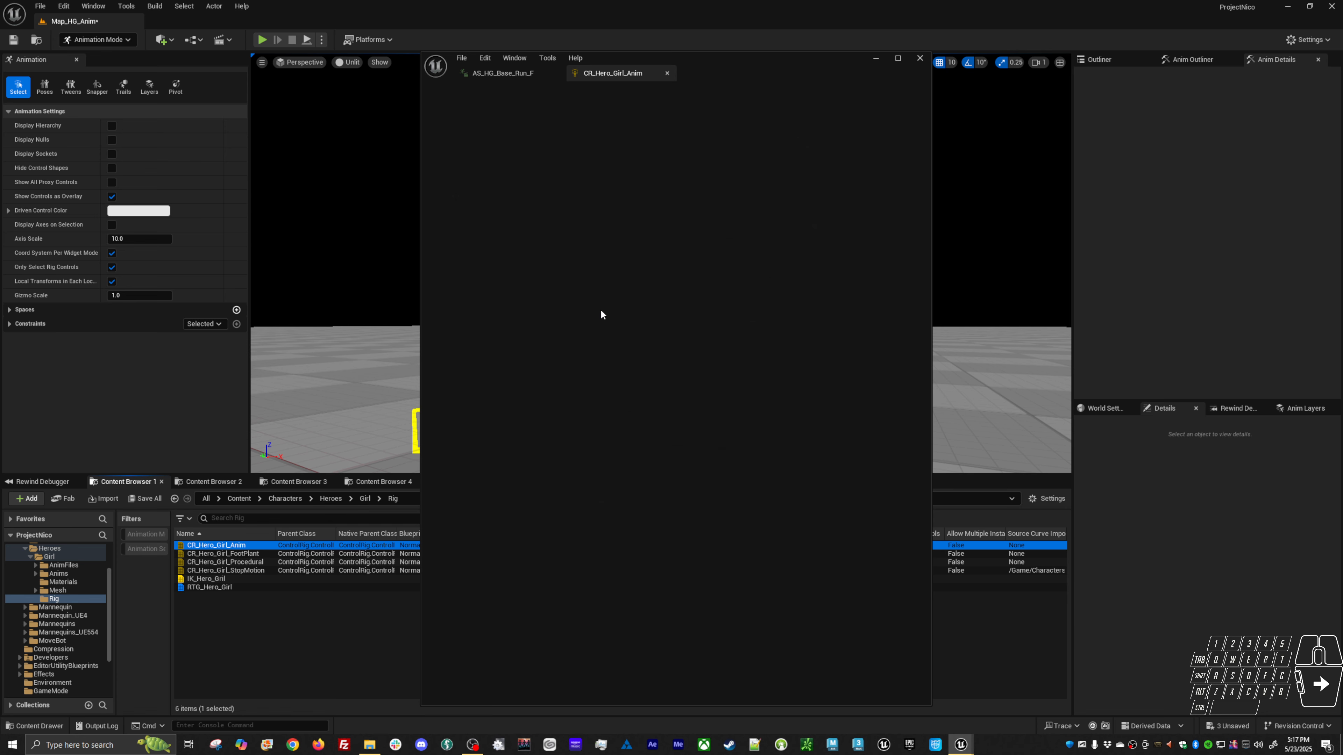
right_drag(656, 413, 661, 311)
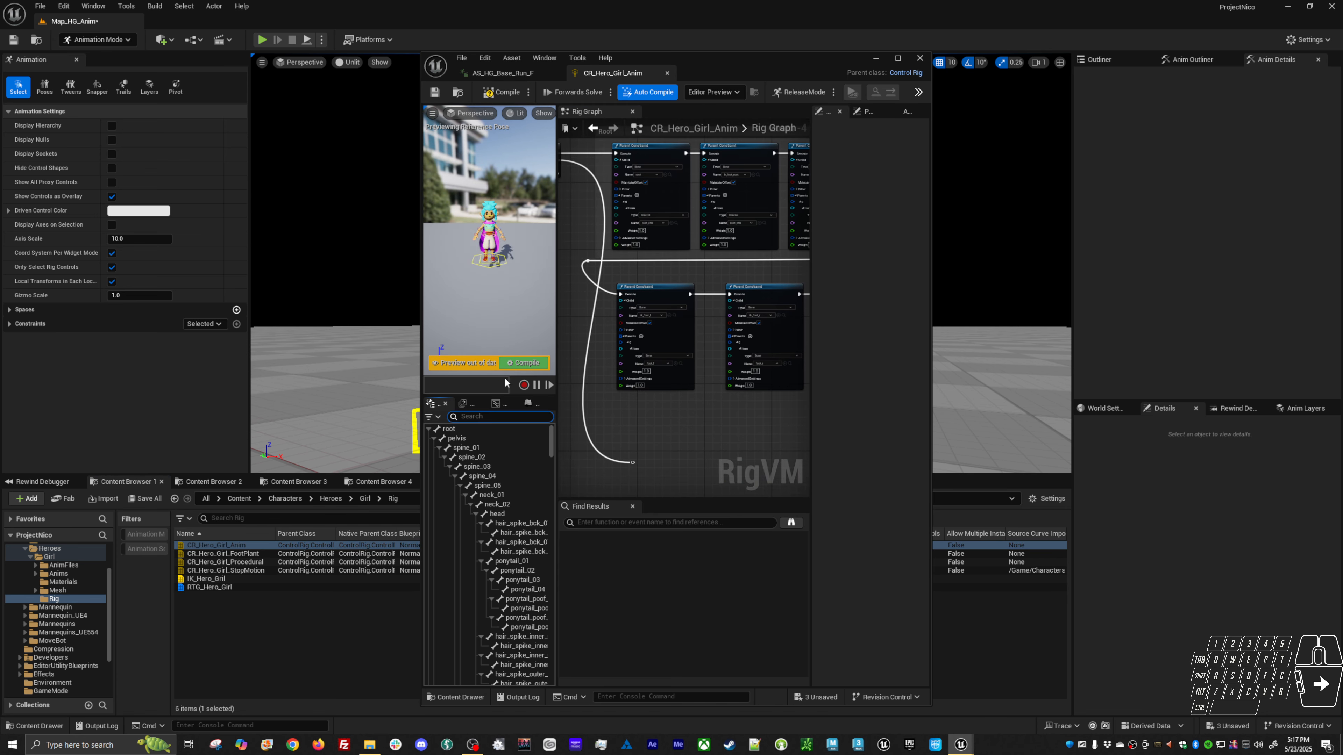
text(pv)
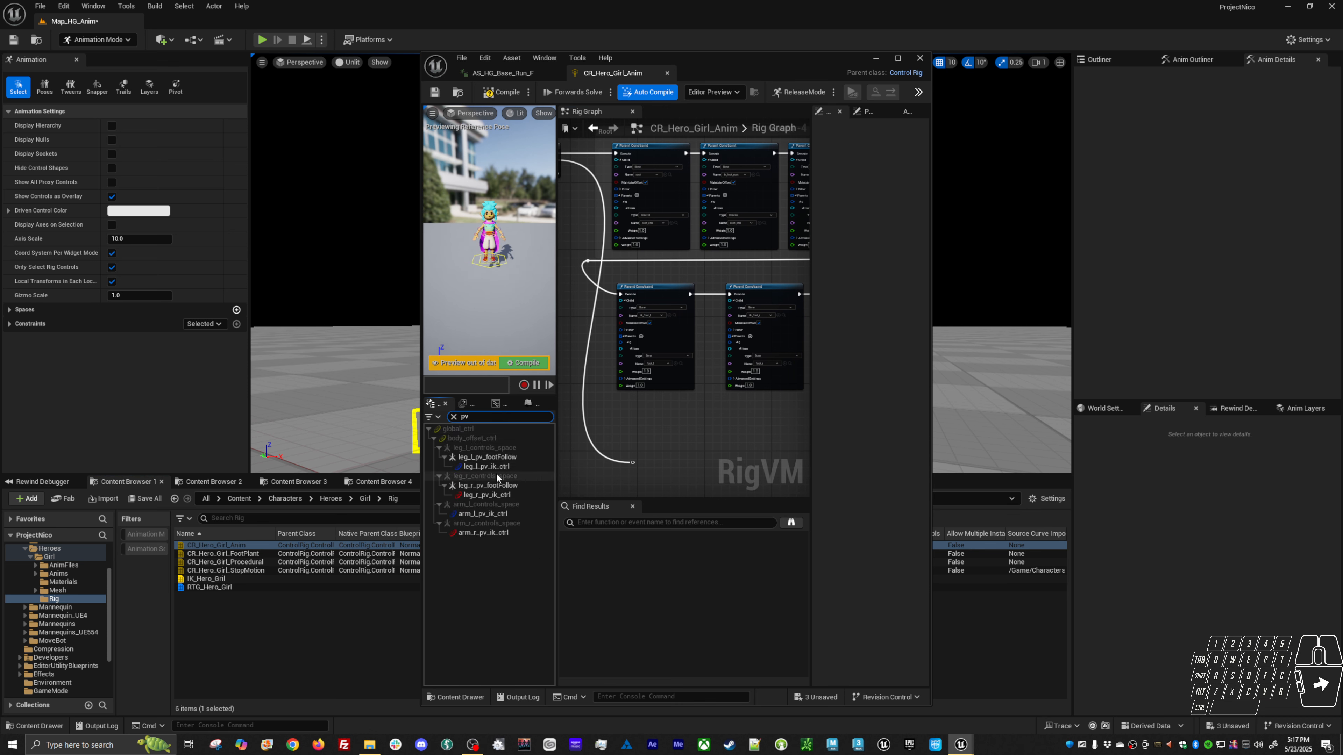
click(508, 466)
ctrl+click(498, 493)
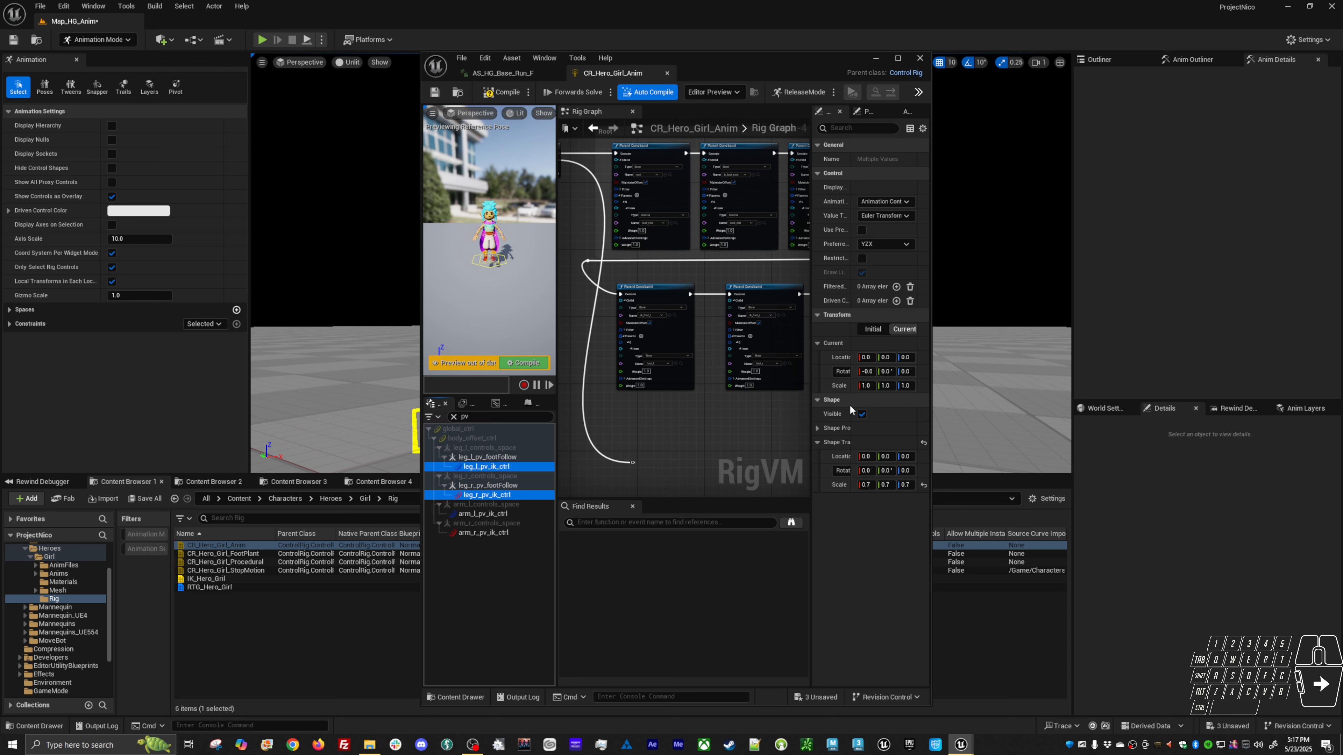
Change the shape of the two leg pole vector controls to Diamond_Solid
click(894, 217)
click(894, 217)
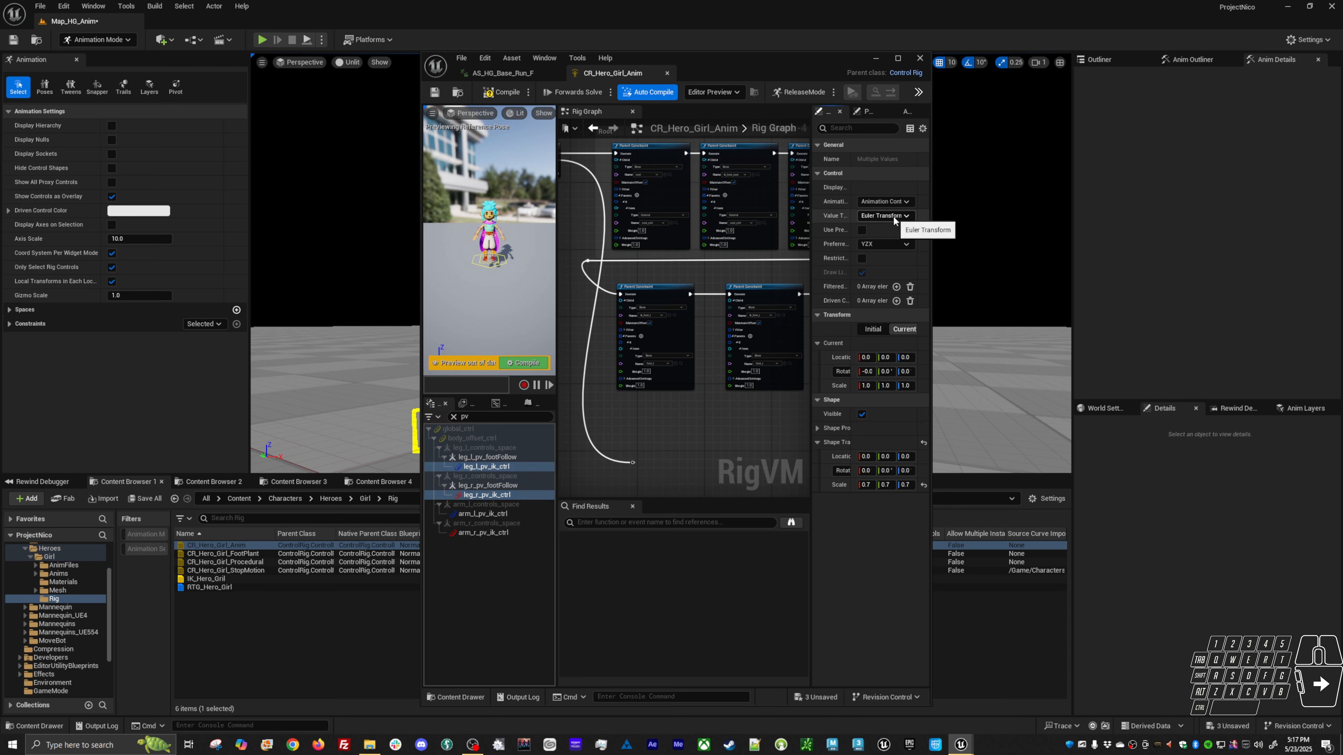
drag(930, 291, 1079, 292)
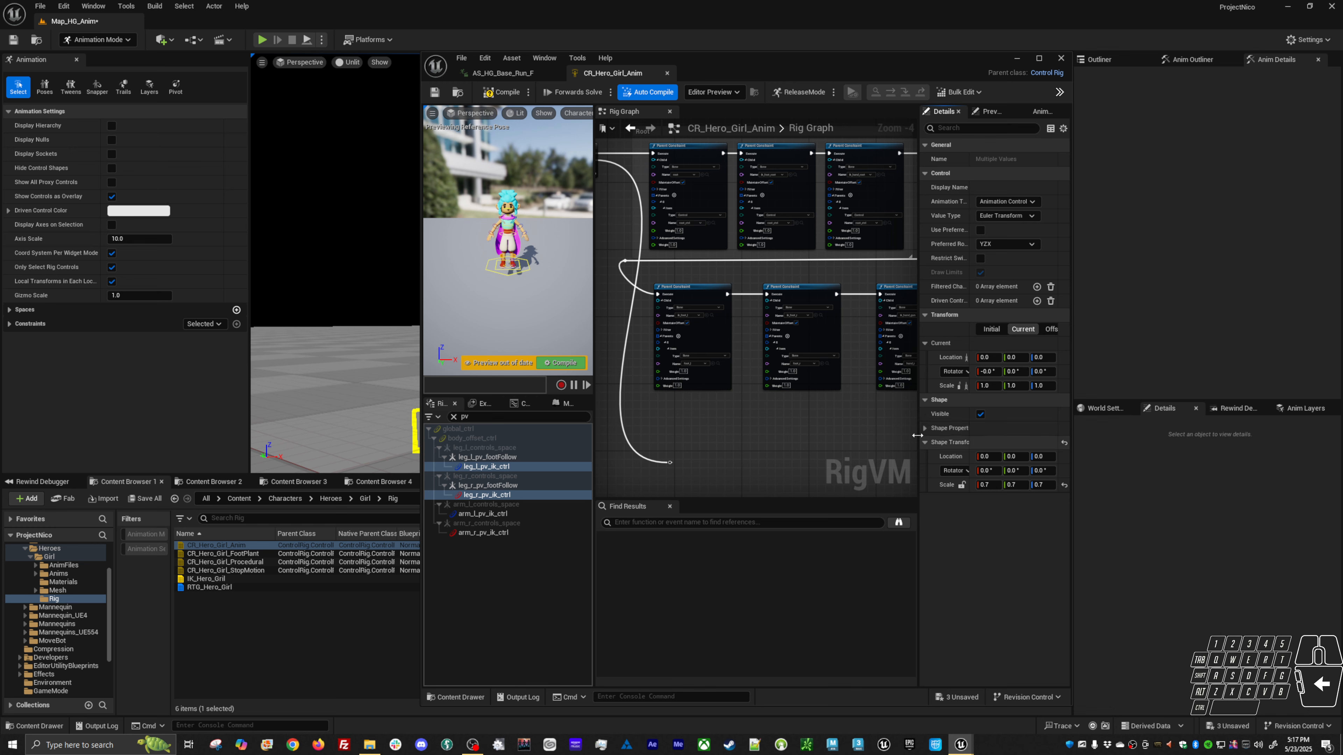
drag(918, 430, 846, 430)
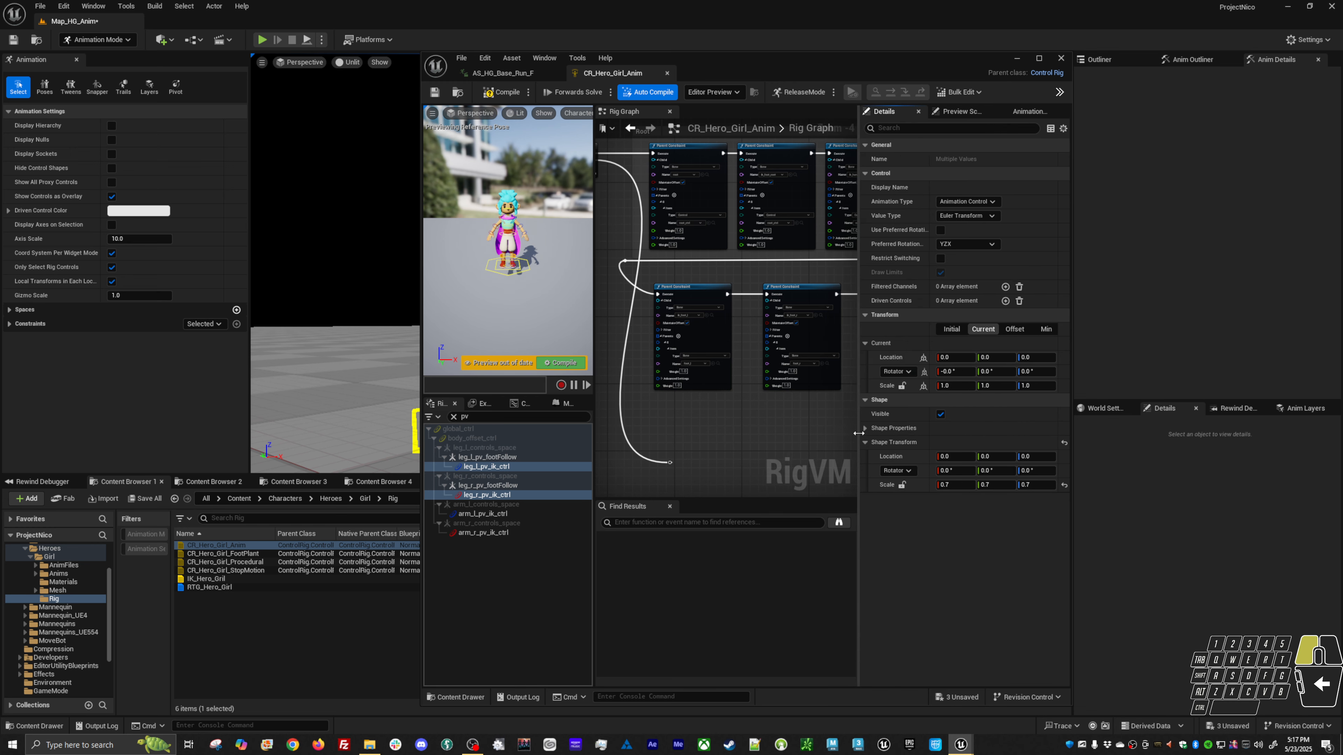
click(879, 428)
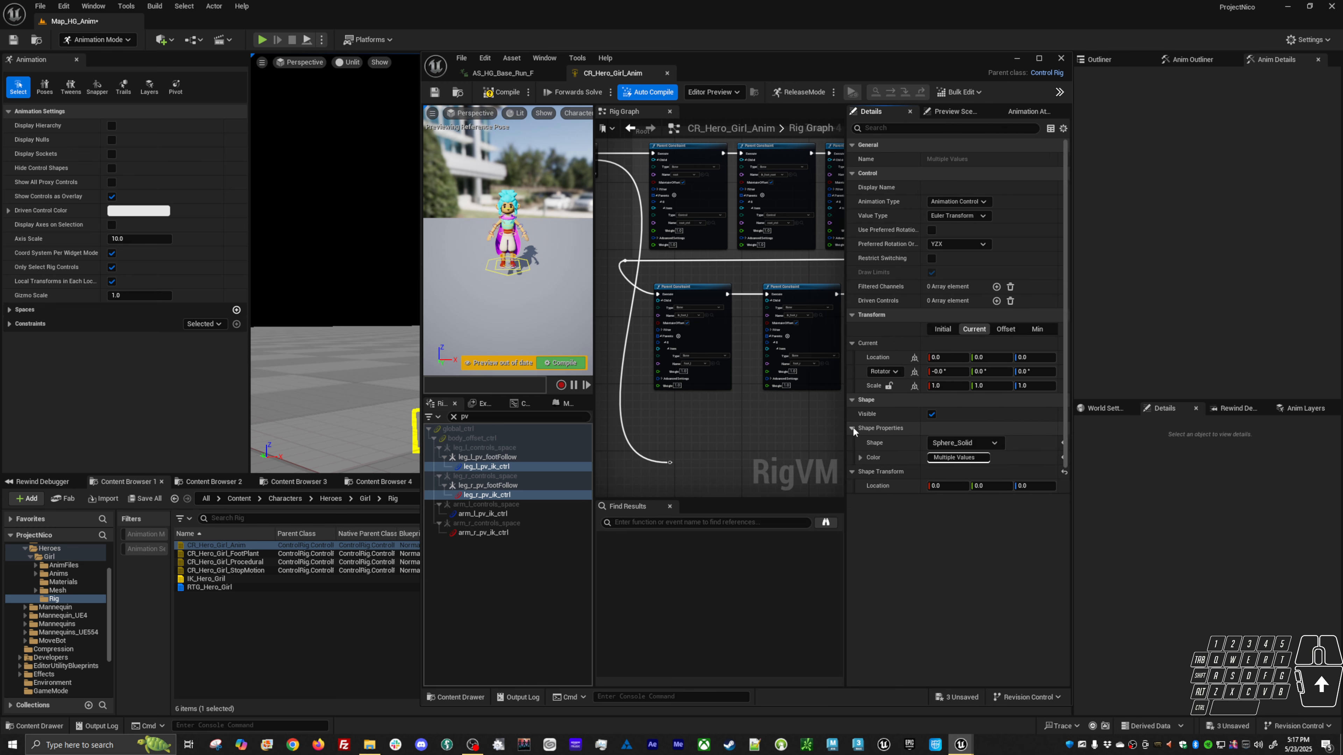
click(997, 443)
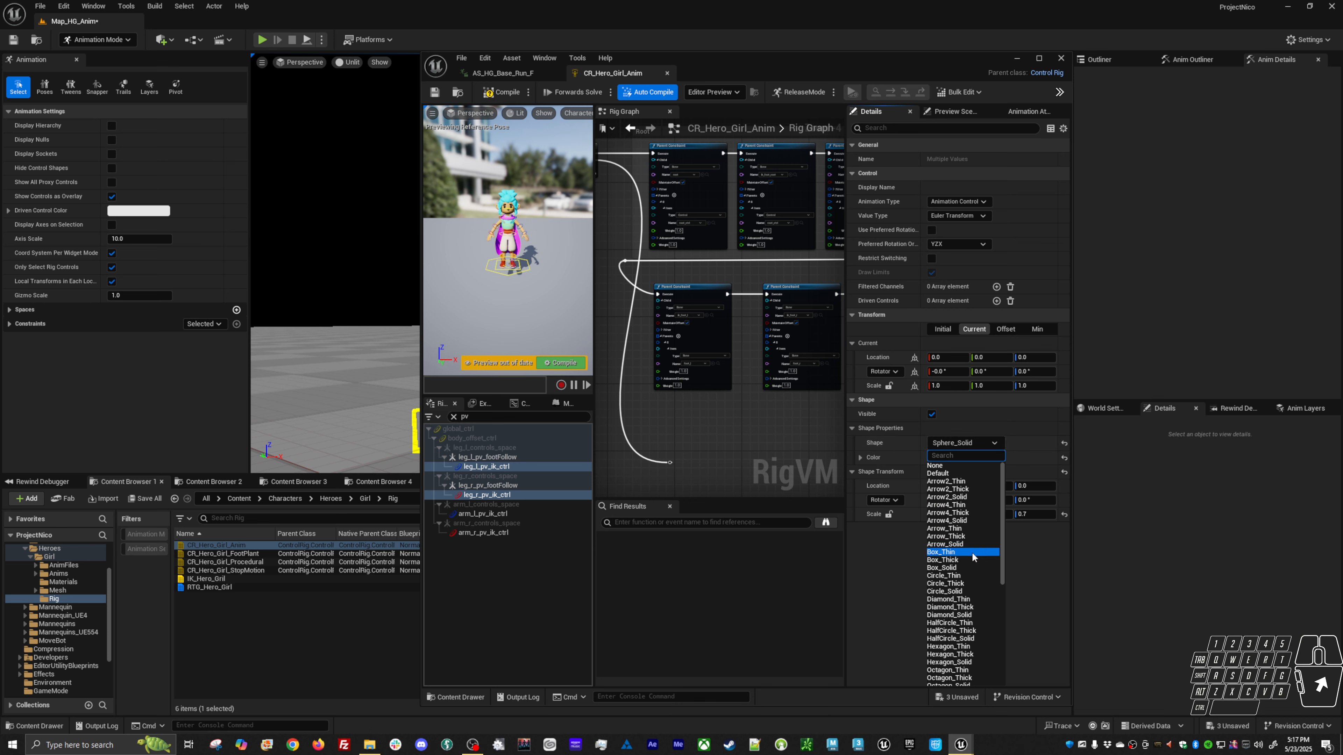
click(971, 615)
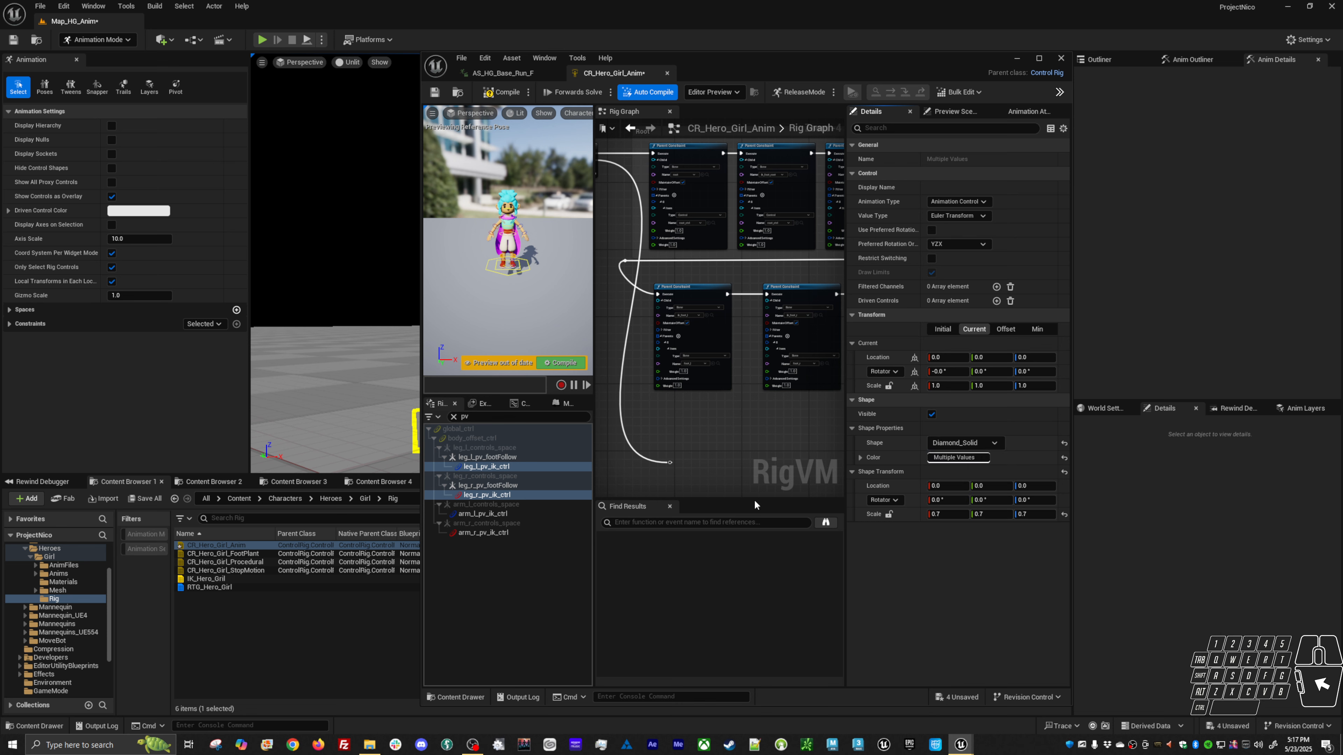
Examine the leg pole vector shapes and their placement in front of the knees from several angles in the rig preview
key(f)
alt+drag(521, 286, 574, 287)
mouse_move(522, 286)
alt+right_down()
mouse_move(550, 307)
mouse_move(522, 286)
alt+right_up()
alt+drag(522, 286, 476, 282)
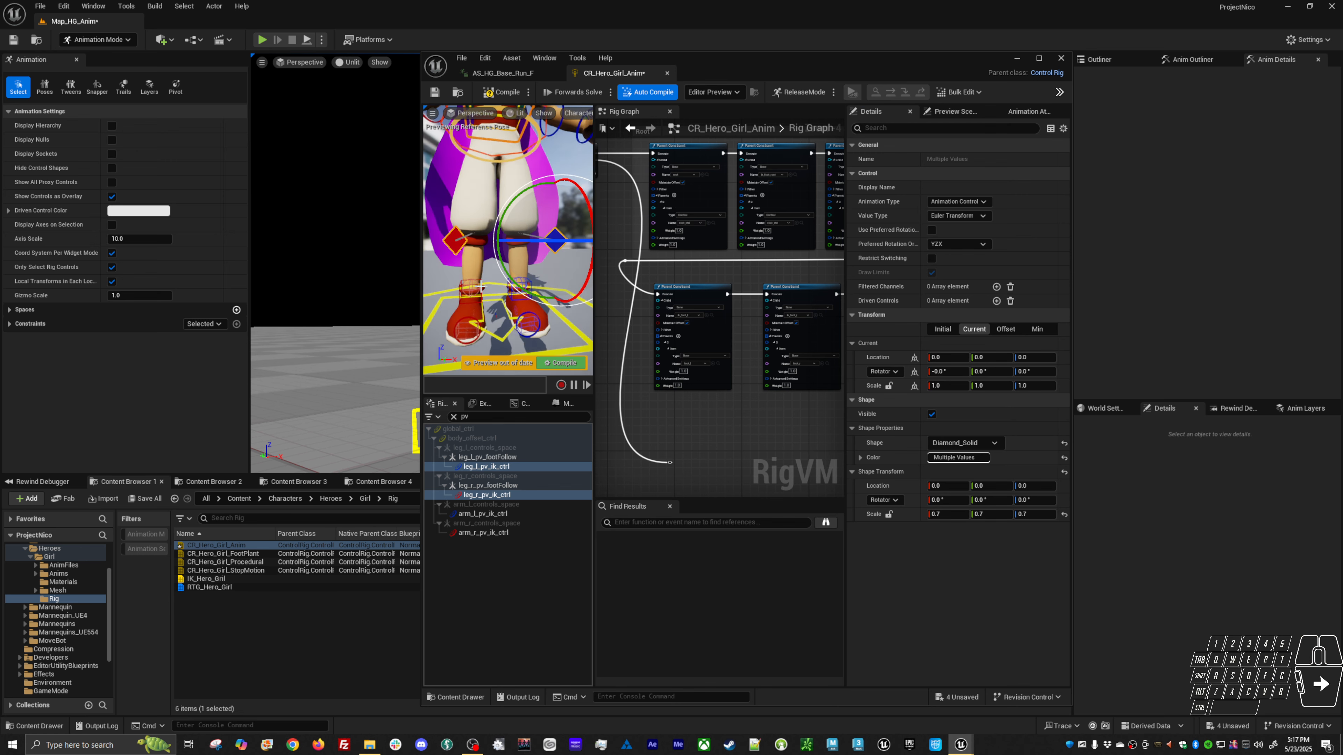
mouse_move(523, 339)
alt+right_down()
mouse_move(491, 320)
mouse_move(520, 337)
alt+right_up()
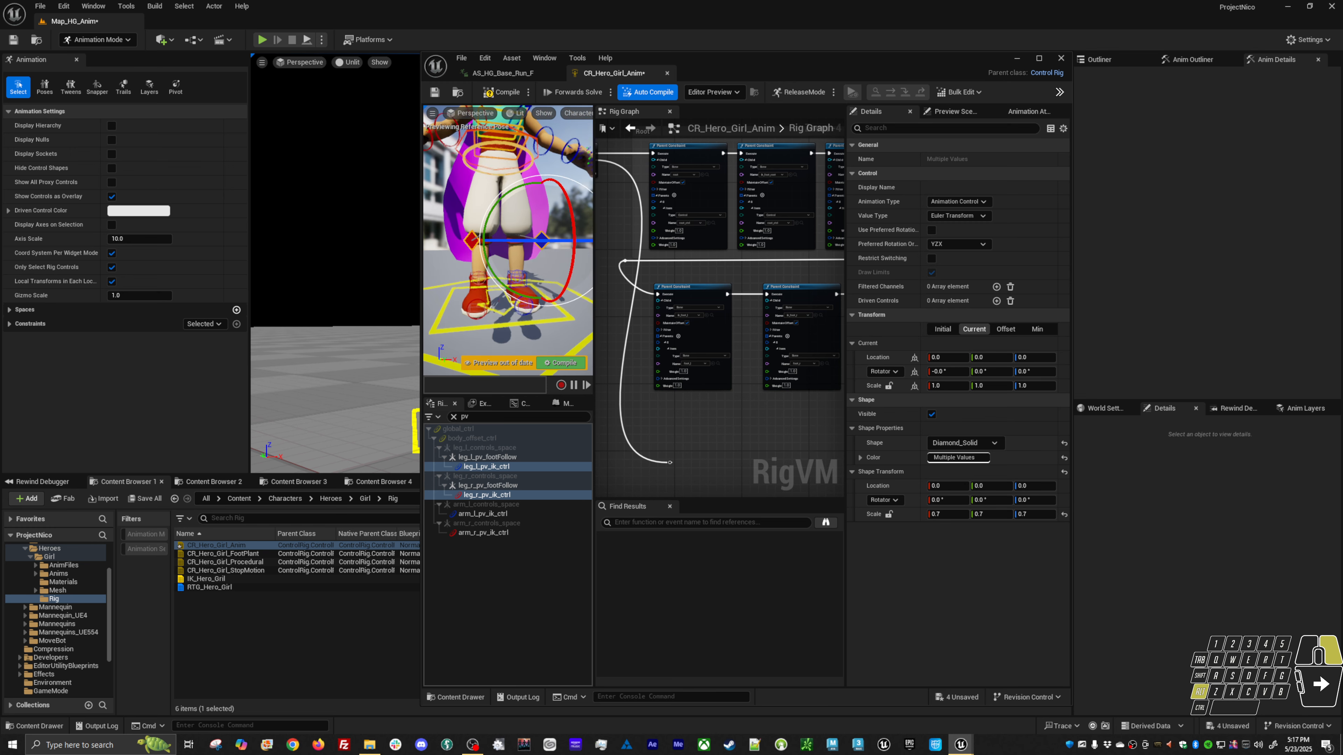
mouse_move(523, 338)
alt+mouse_down()
mouse_move(571, 334)
mouse_move(539, 317)
alt+mouse_up()
alt+middle_drag(508, 275, 563, 251)
alt+right_drag(529, 264, 558, 288)
alt+drag(550, 285, 479, 314)
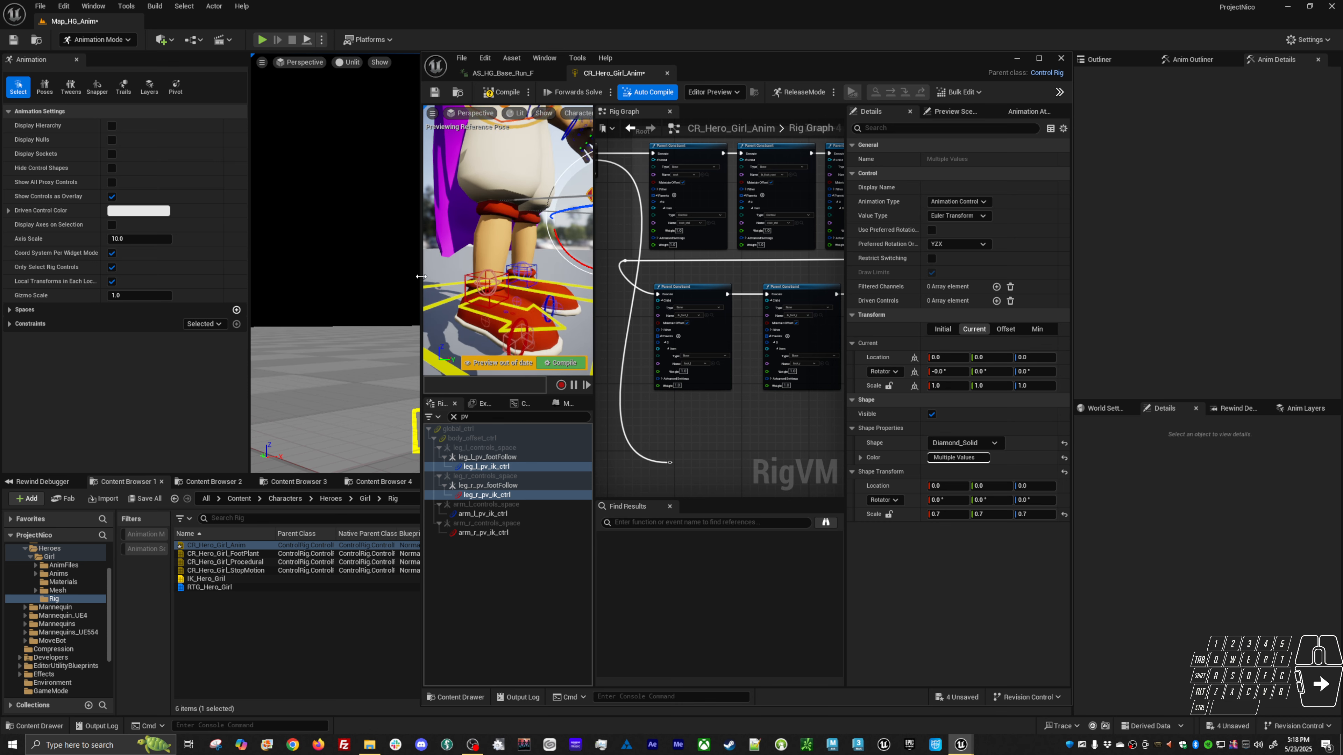
drag(419, 276, 260, 276)
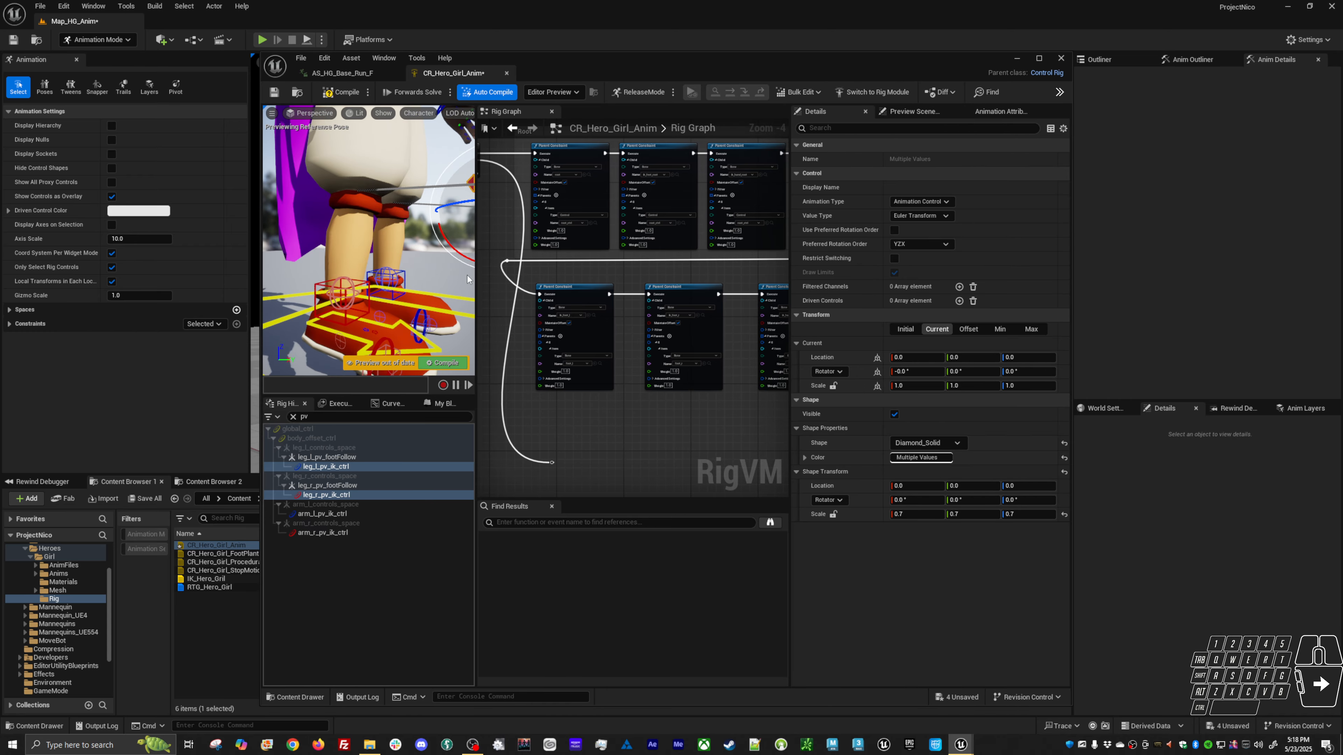
drag(477, 276, 573, 269)
alt+right_drag(491, 264, 439, 243)
alt+drag(465, 254, 431, 227)
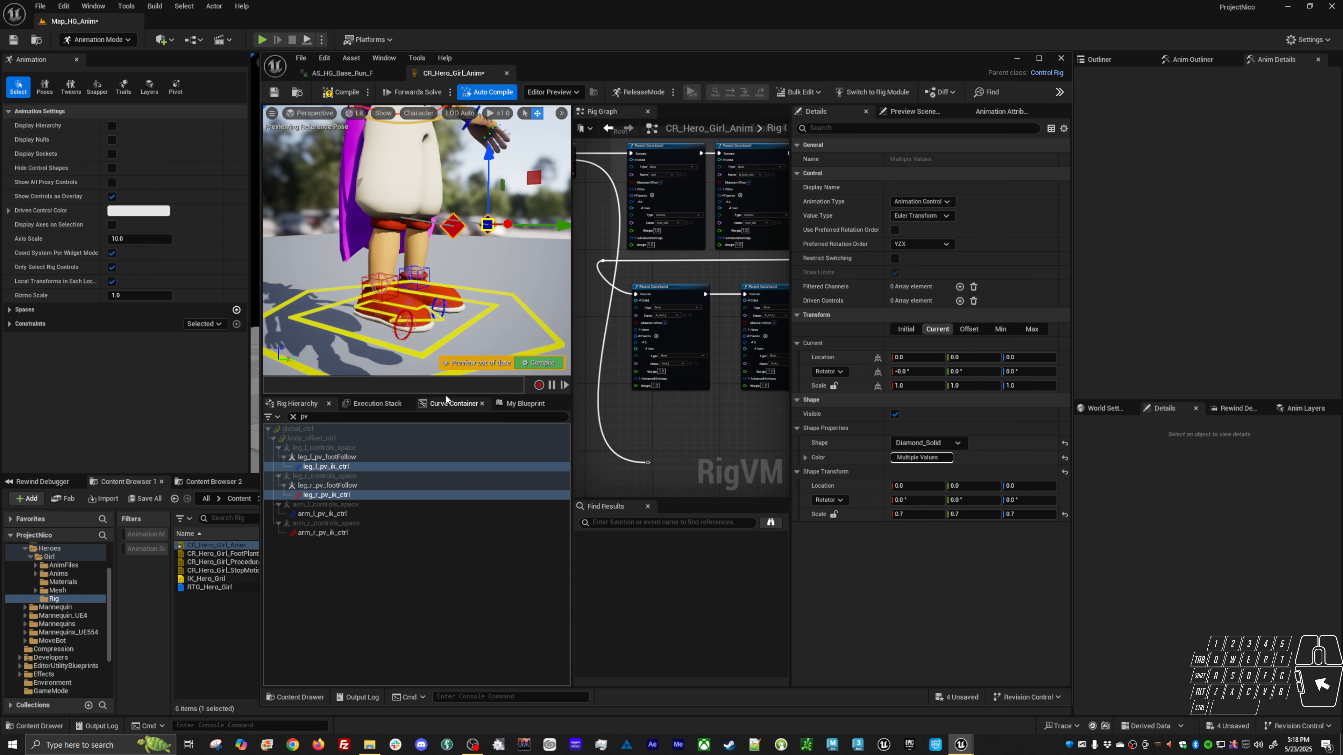
Save the CR_Hero_Girl_Anim rig and check the right knee pole vector control in the level viewport
click(273, 93)
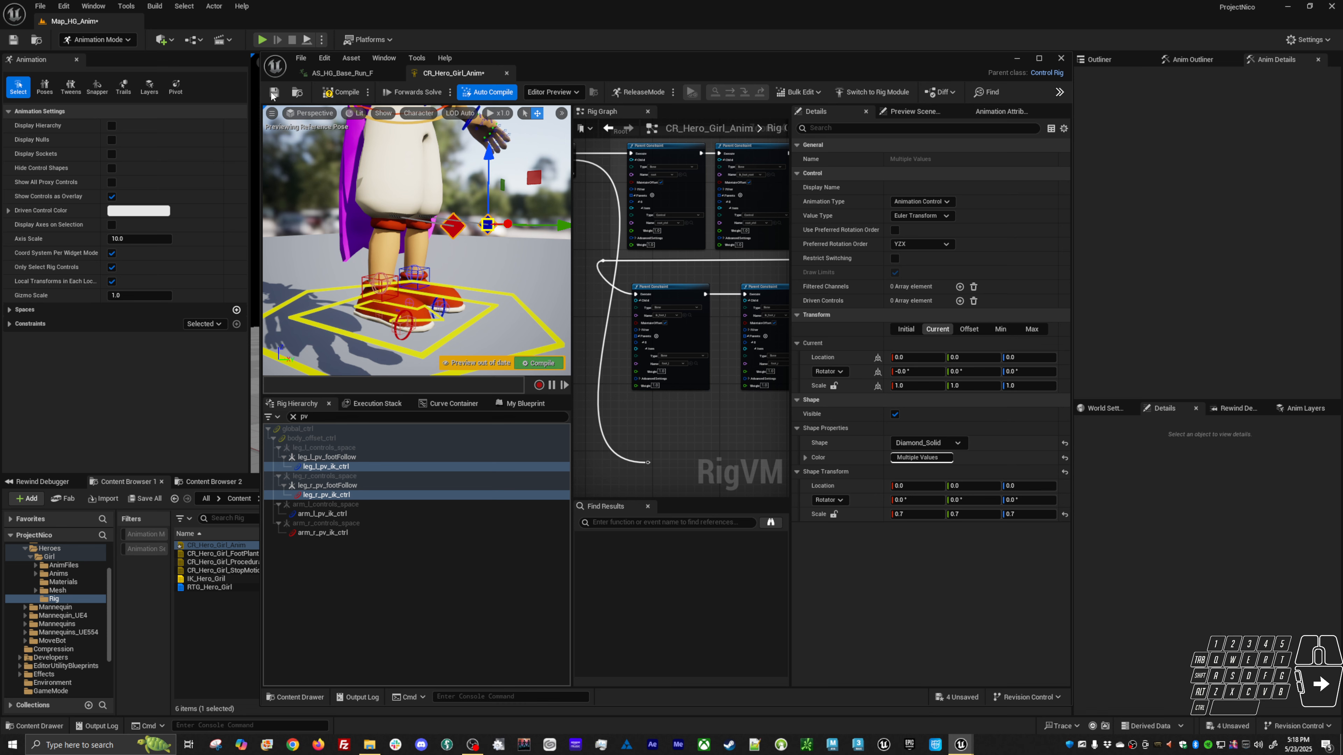
click(274, 93)
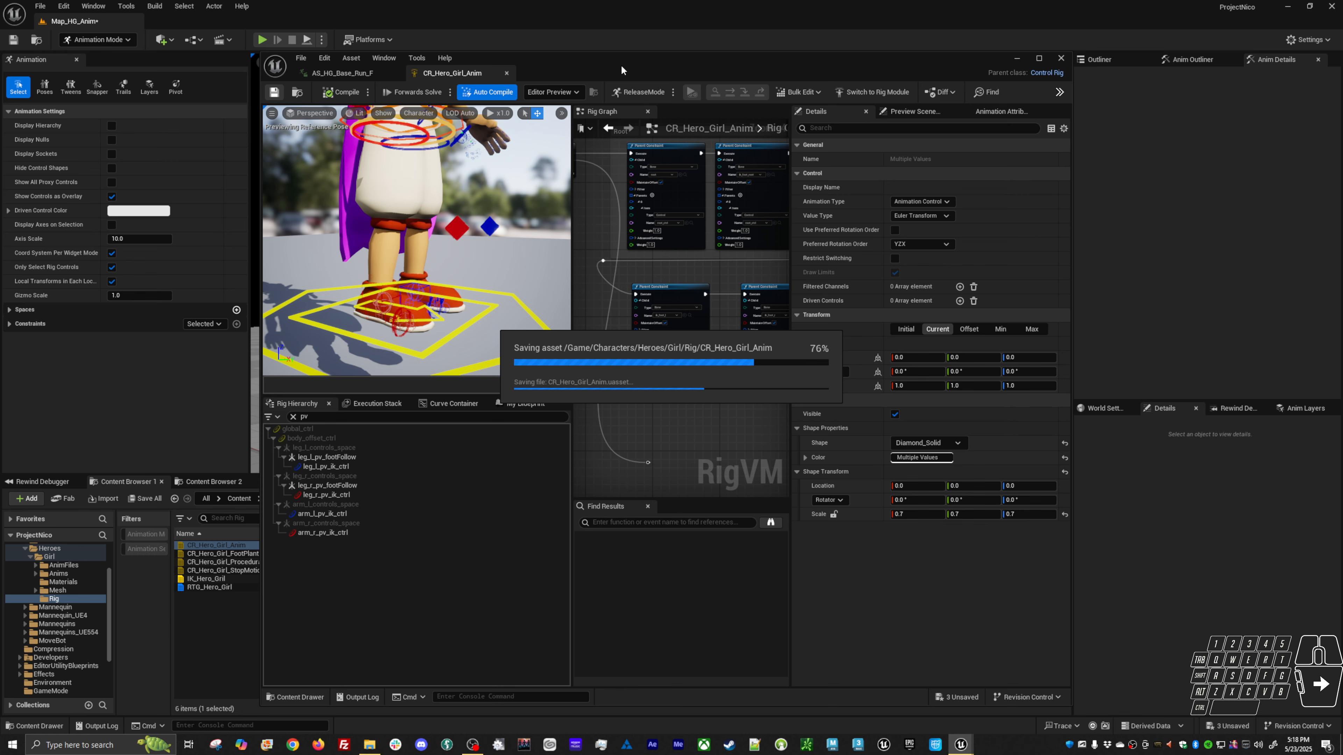
mouse_move(489, 233)
alt+mouse_down()
mouse_move(481, 240)
mouse_move(481, 209)
alt+mouse_up()
drag(613, 67, 642, 388)
click(470, 322)
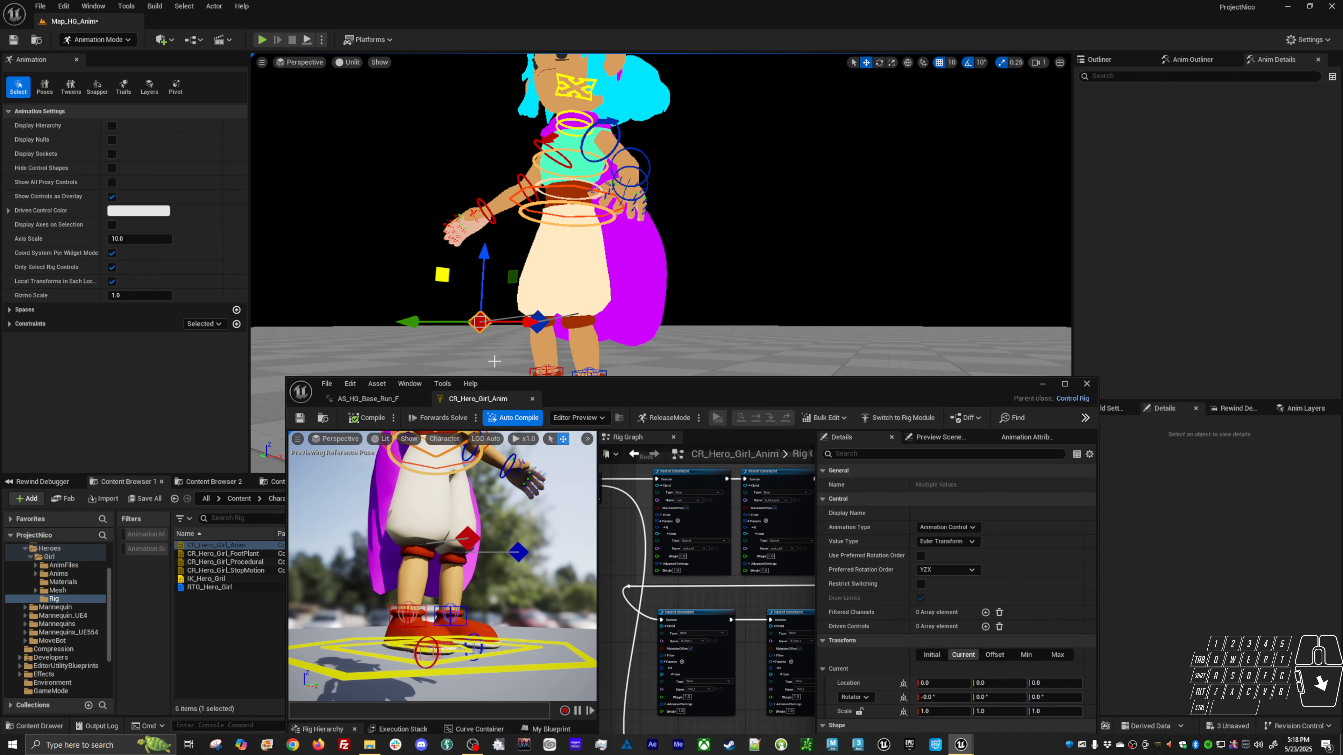
alt+drag(470, 322, 657, 300)
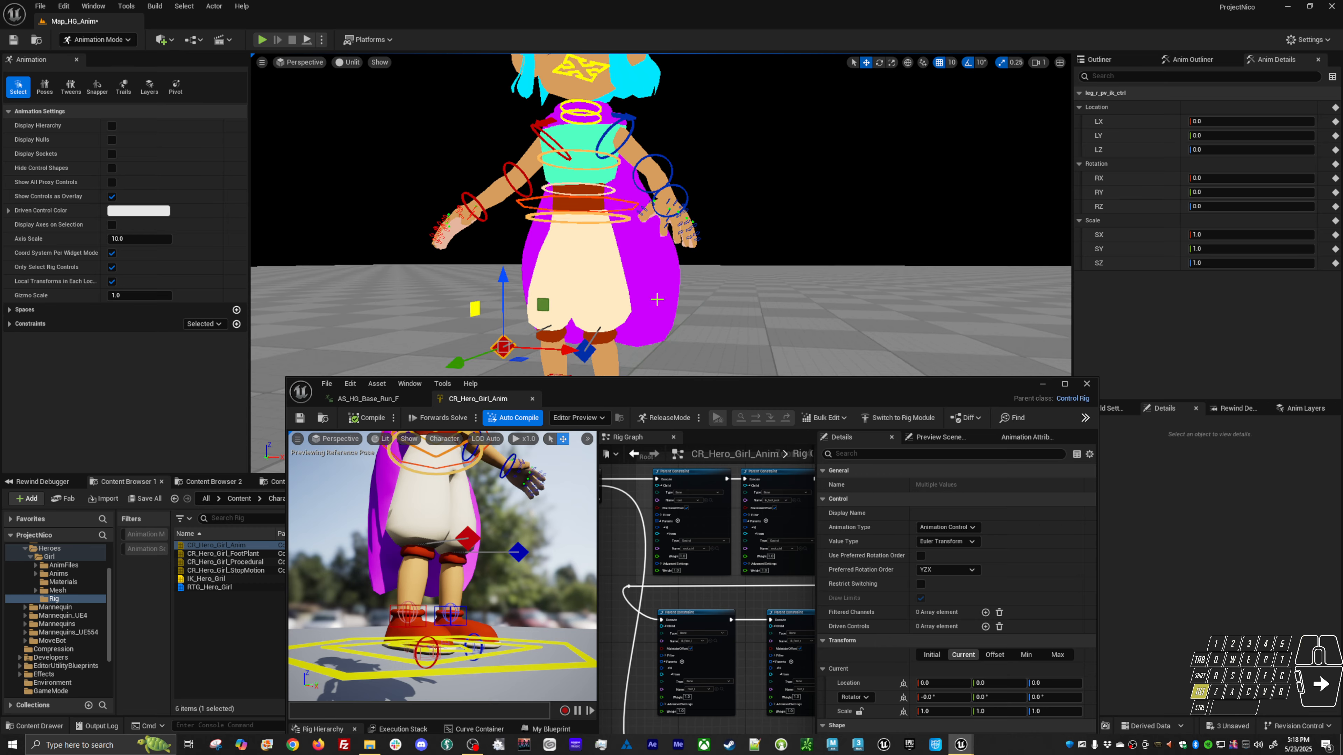
Examine the global control's animation channels and the foot controls around the shoes in the rig editor
drag(714, 391, 706, 98)
mouse_move(480, 345)
alt+mouse_down()
mouse_move(482, 317)
mouse_move(515, 302)
mouse_move(497, 344)
alt+mouse_up()
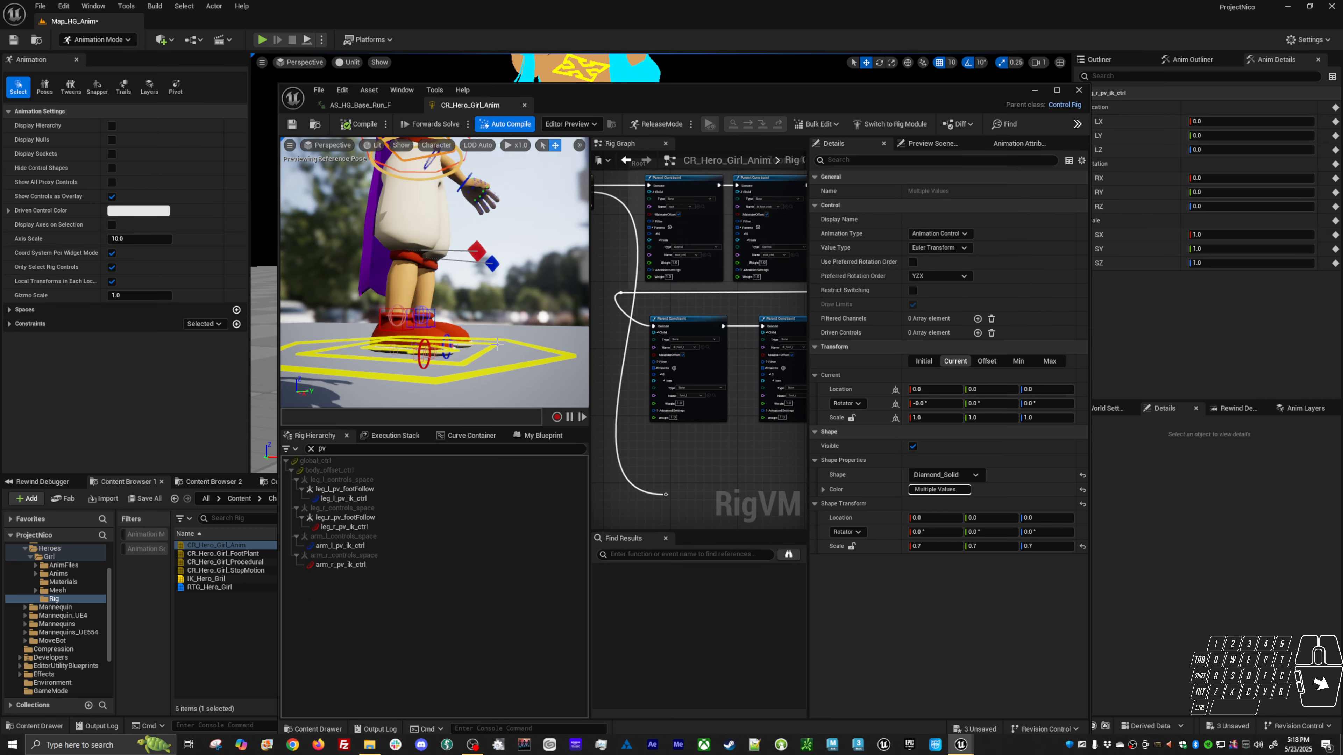
click(514, 366)
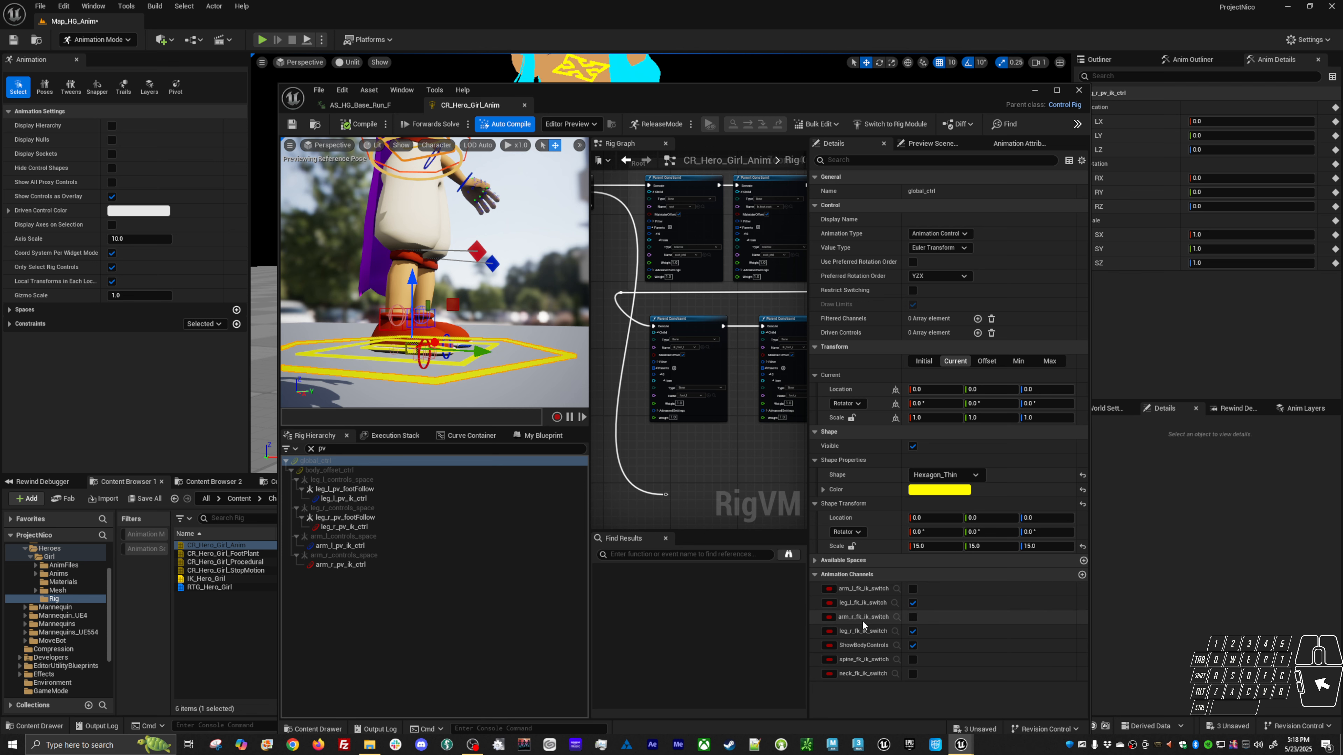
alt+drag(432, 314, 389, 328)
alt+drag(461, 281, 458, 279)
alt+scroll(462, 281, up, 4)
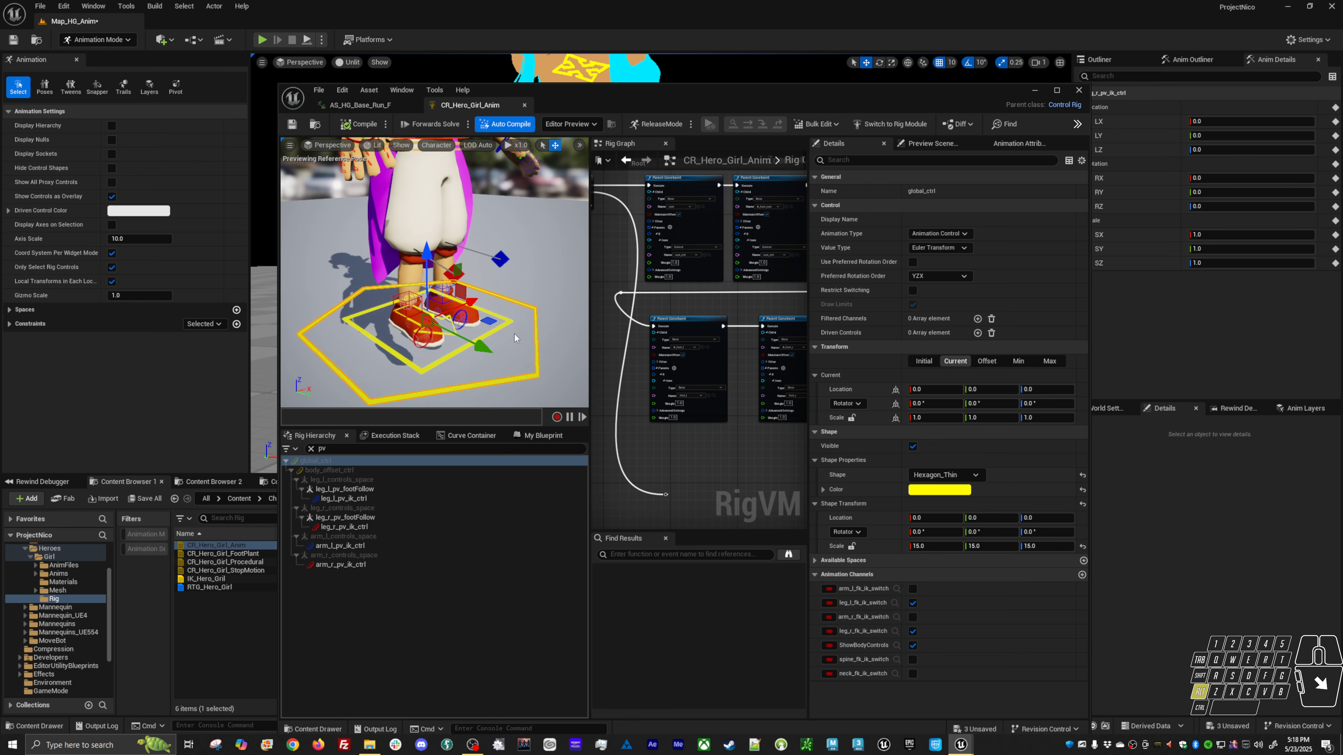
alt+drag(516, 339, 520, 338)
alt+middle_drag(520, 339, 573, 306)
alt+drag(573, 307, 560, 281)
alt+right_drag(508, 285, 560, 281)
alt+middle_drag(528, 286, 362, 221)
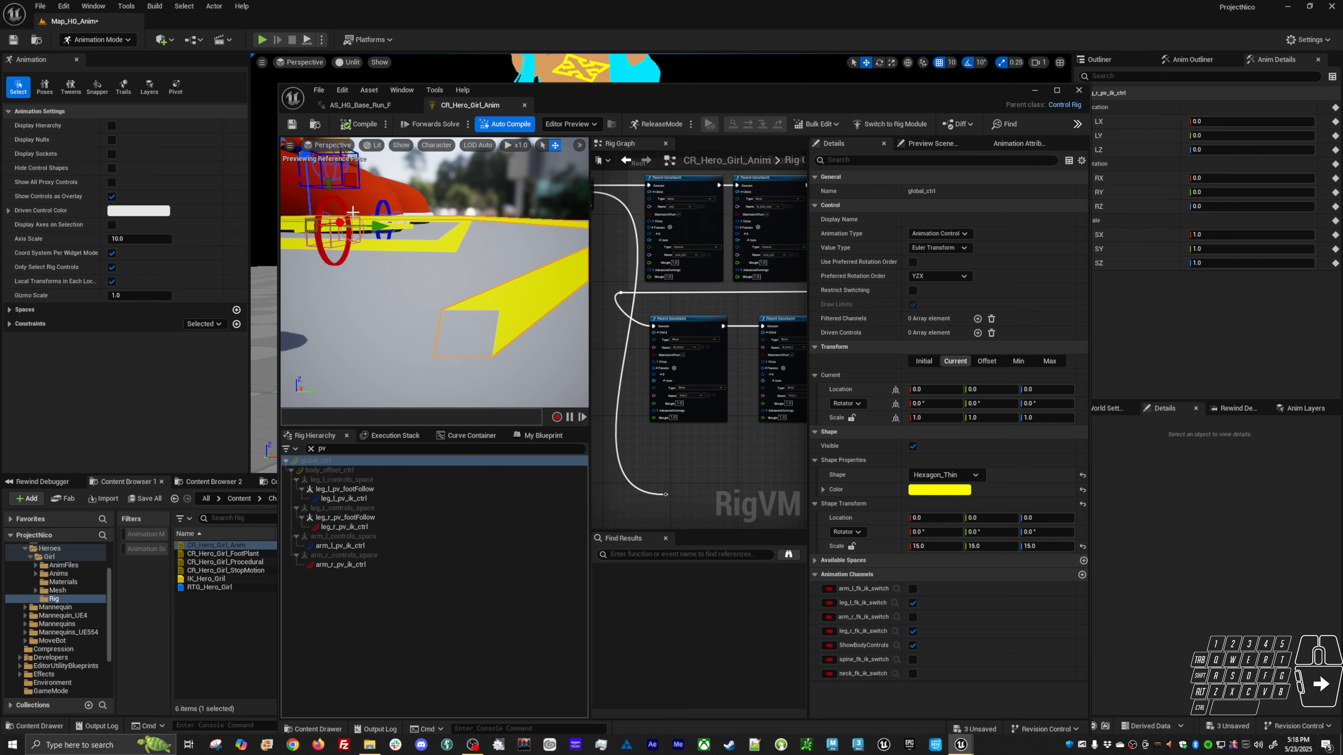
Show the offset transform of the small control at the right shoe's tip, try rotating the control, and undo the rotation
click(352, 212)
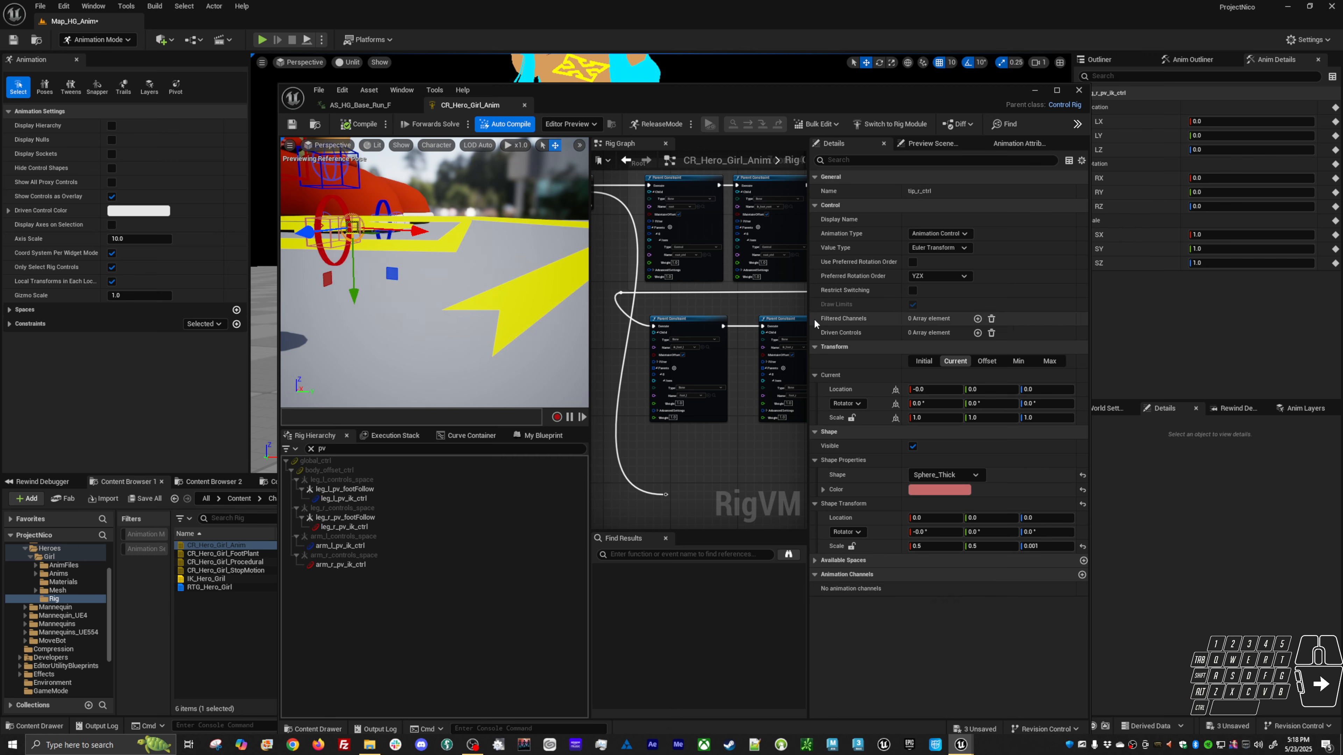
click(986, 361)
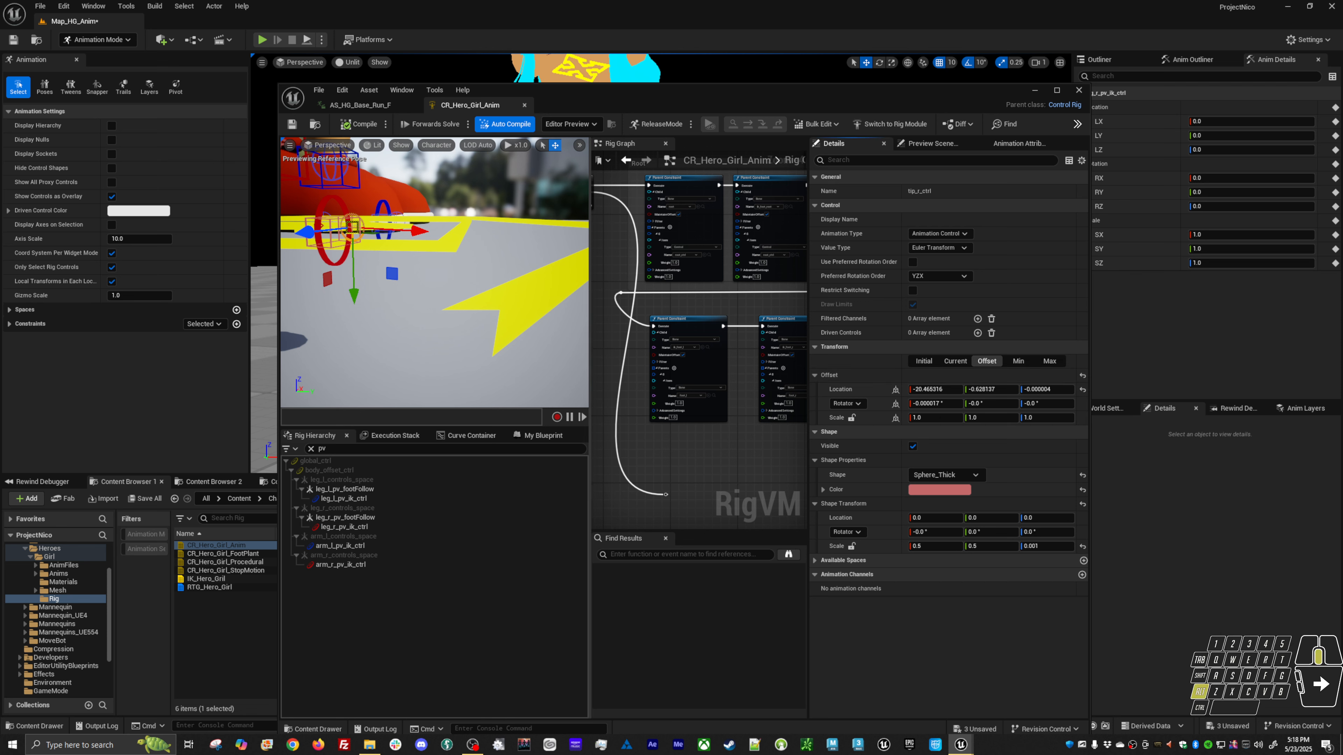
alt+middle_drag(446, 331, 498, 383)
drag(443, 327, 496, 333)
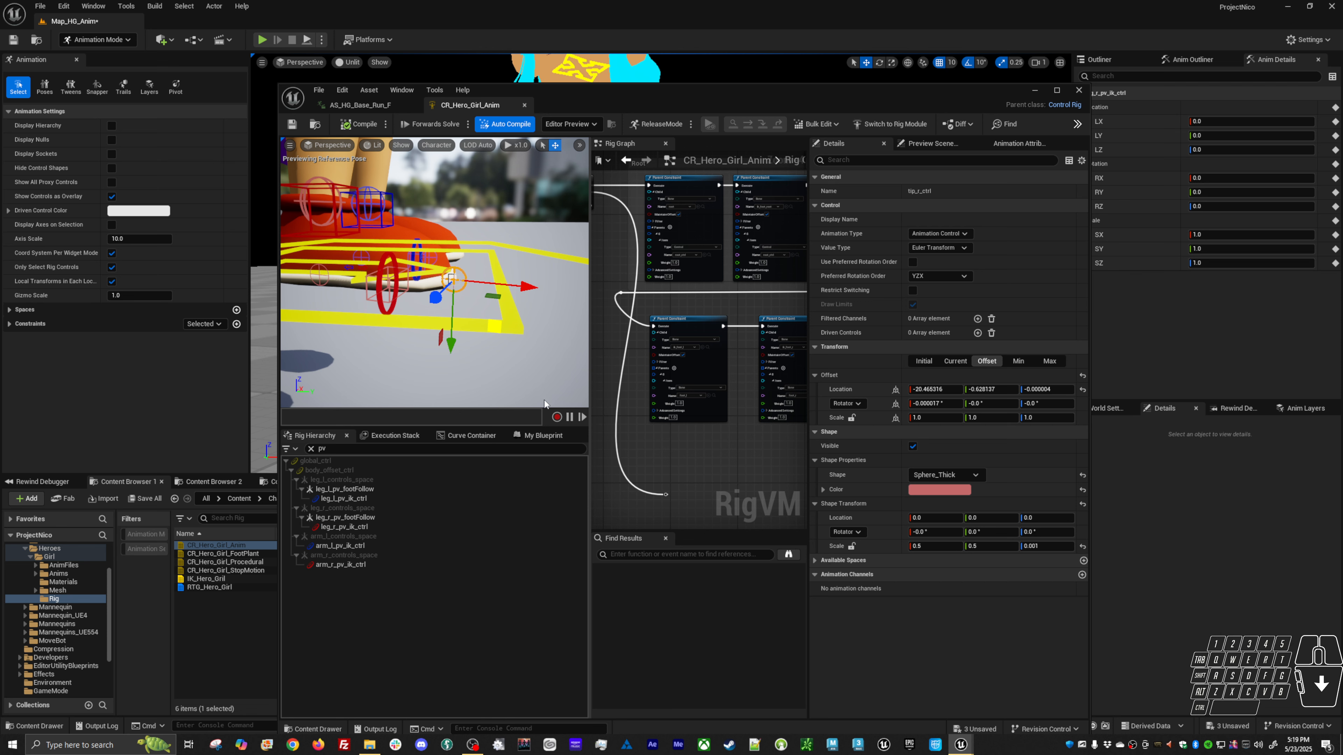
key(e)
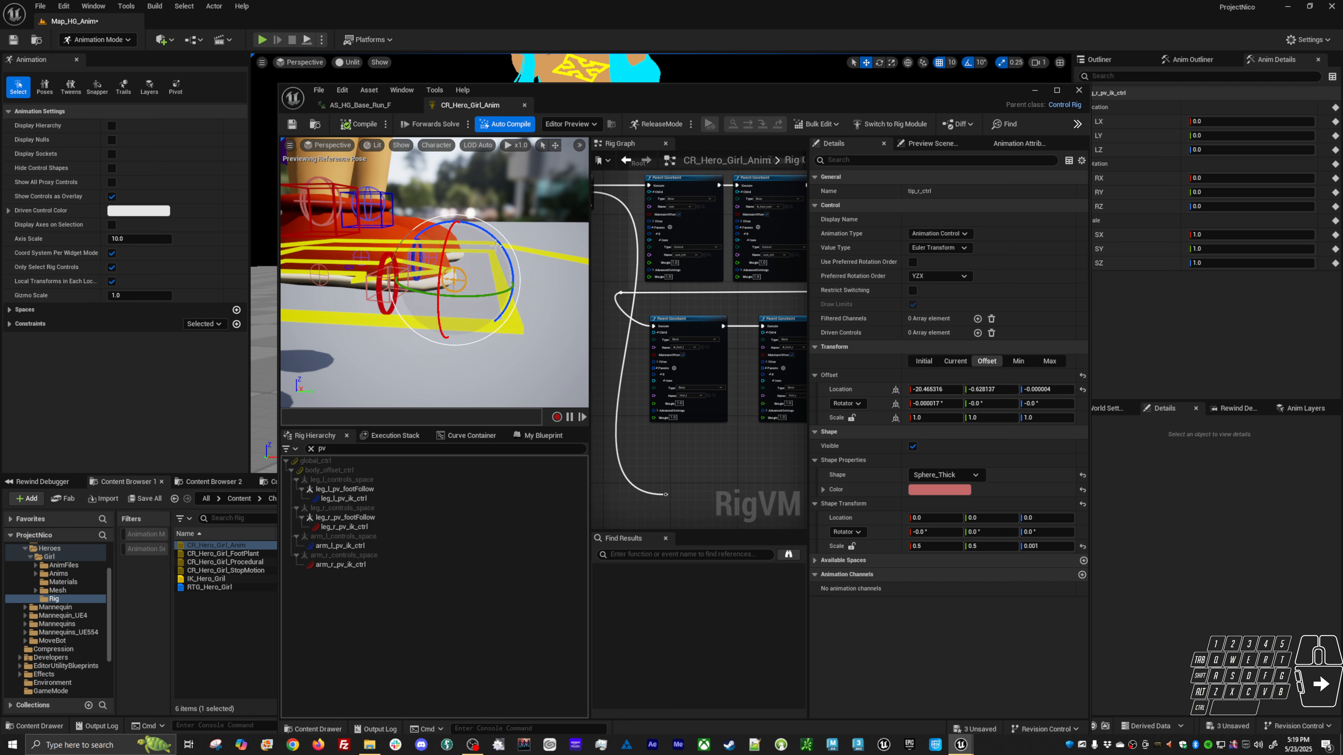
mouse_move(499, 246)
mouse_down()
mouse_move(528, 280)
mouse_move(511, 268)
mouse_up()
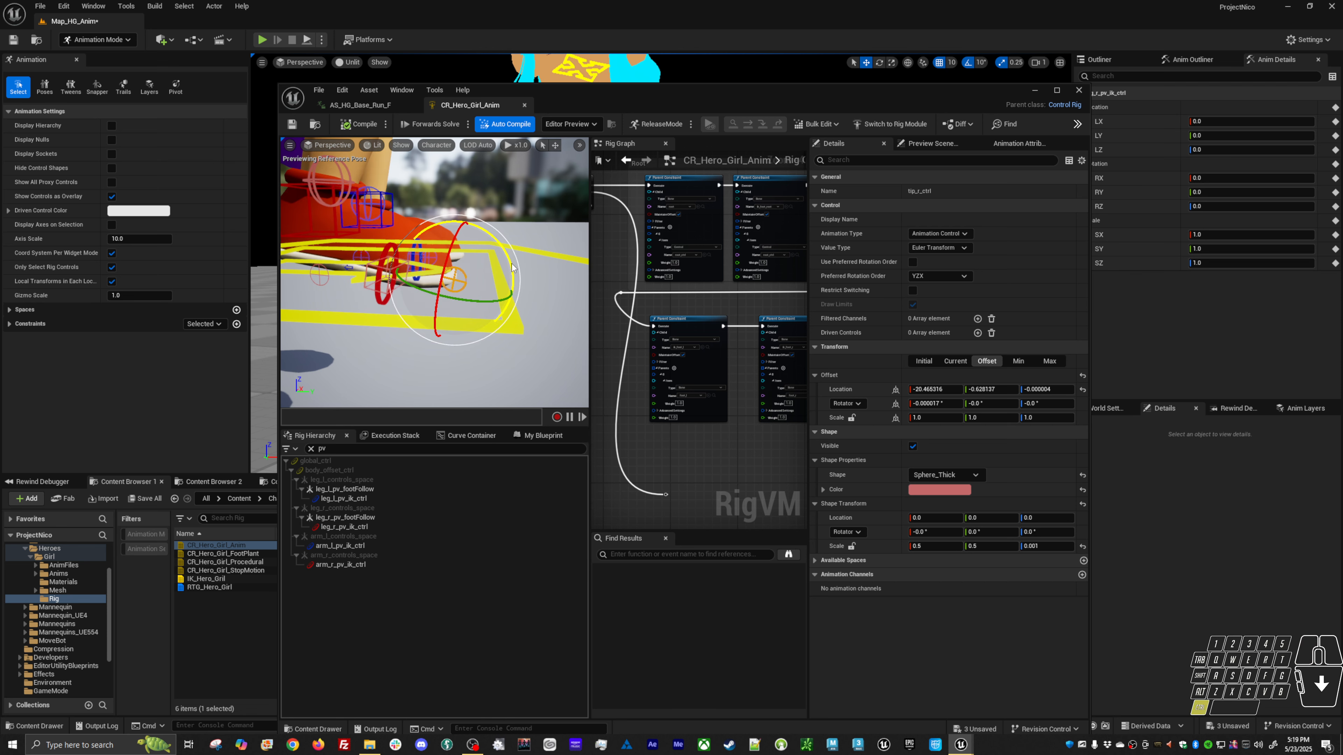
key(ctrl+z)
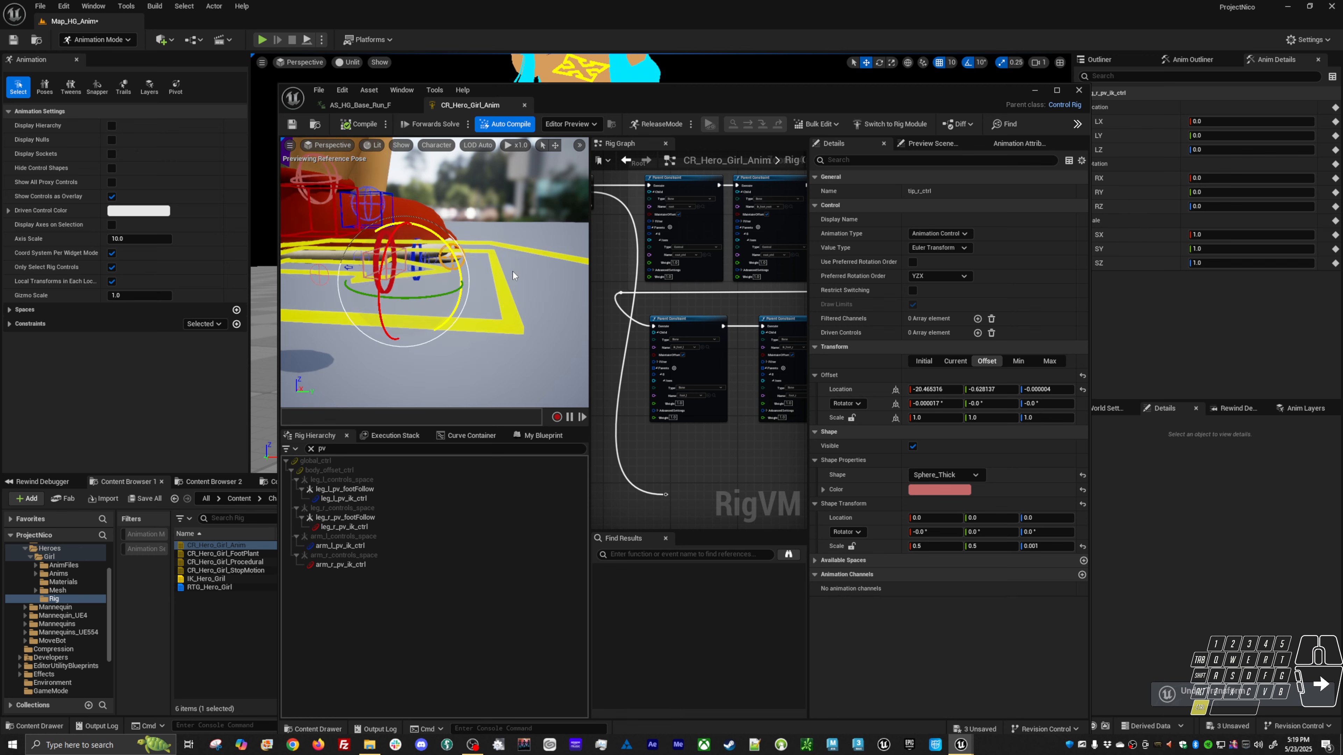
Reselect the right shoe's tip control and compare its initial, current and offset transforms
alt+drag(516, 318, 519, 333)
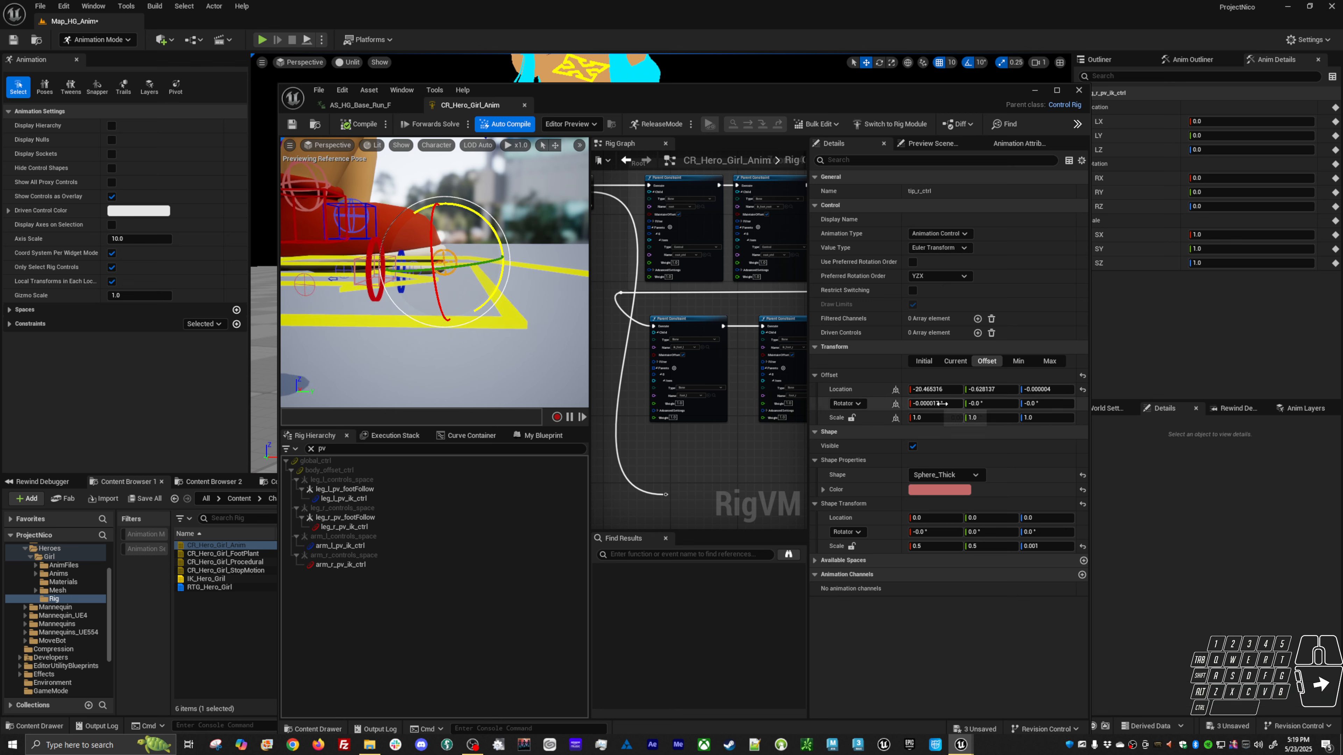
click(515, 375)
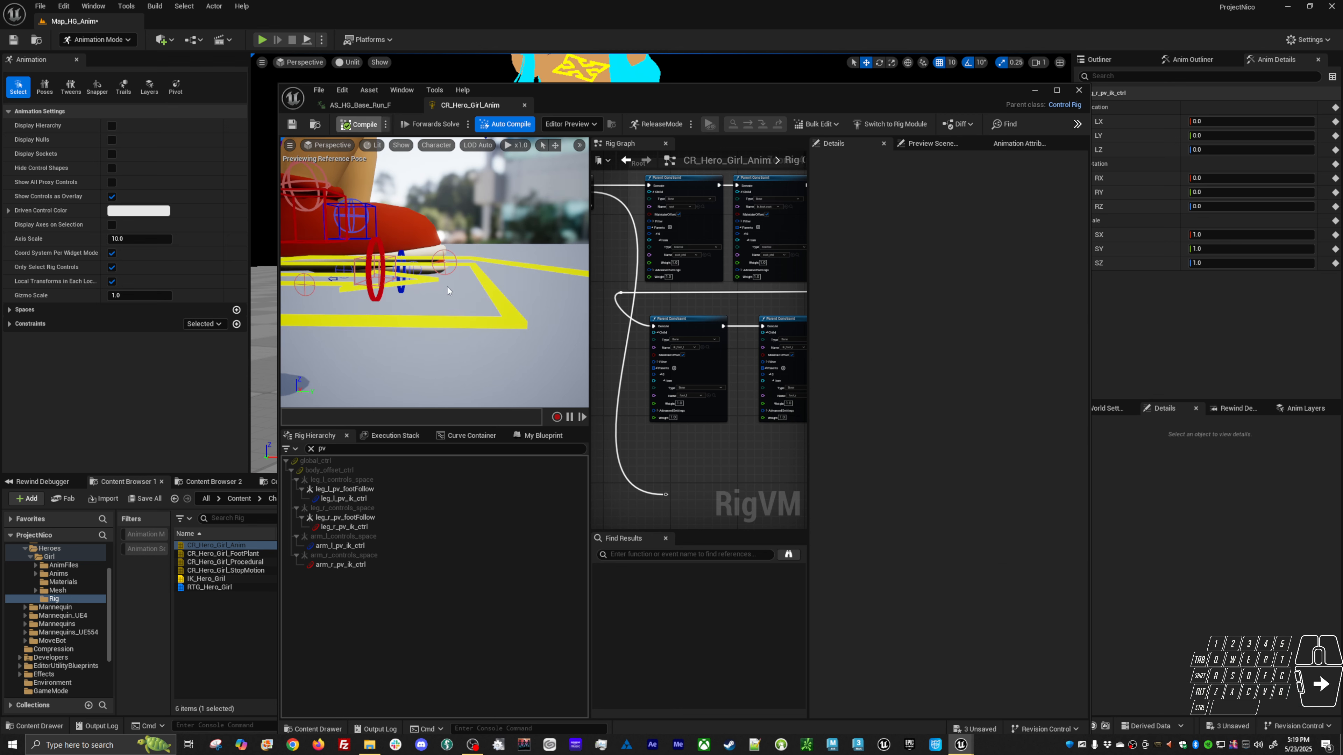
alt+drag(413, 291, 437, 325)
click(402, 291)
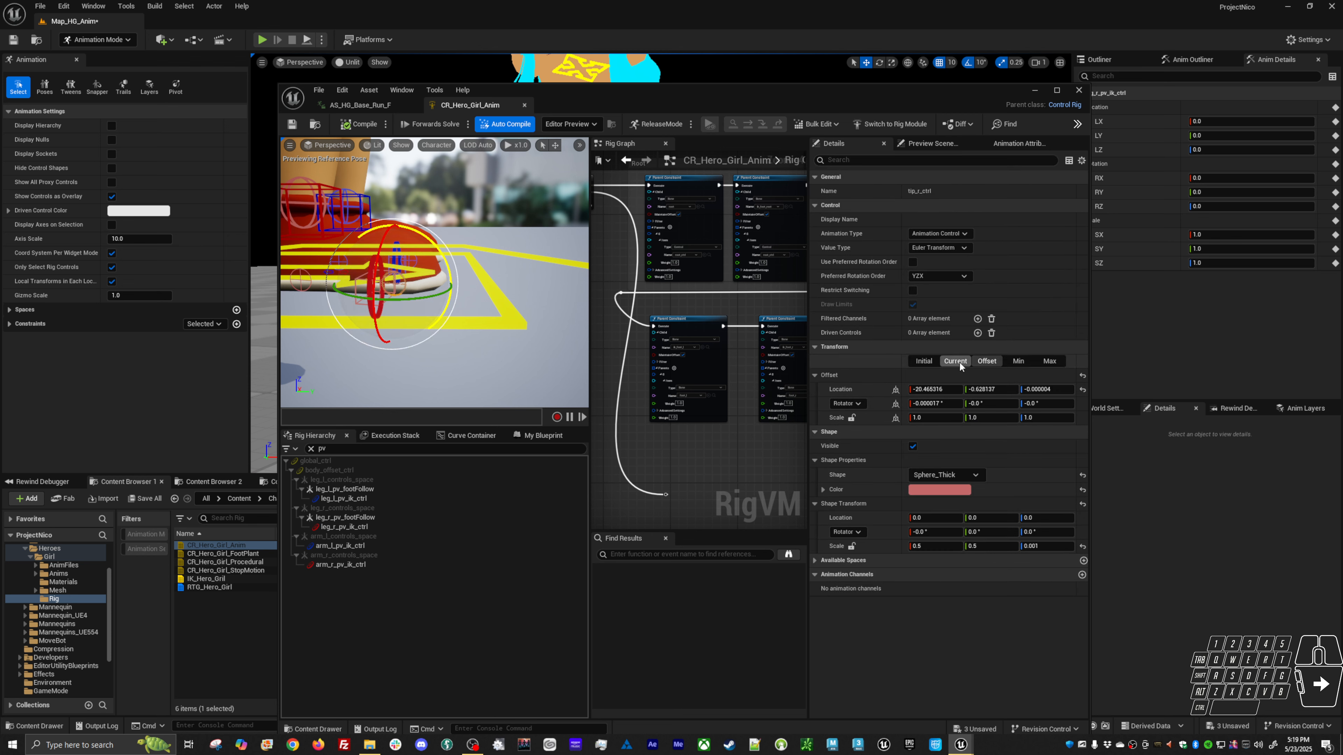
click(924, 361)
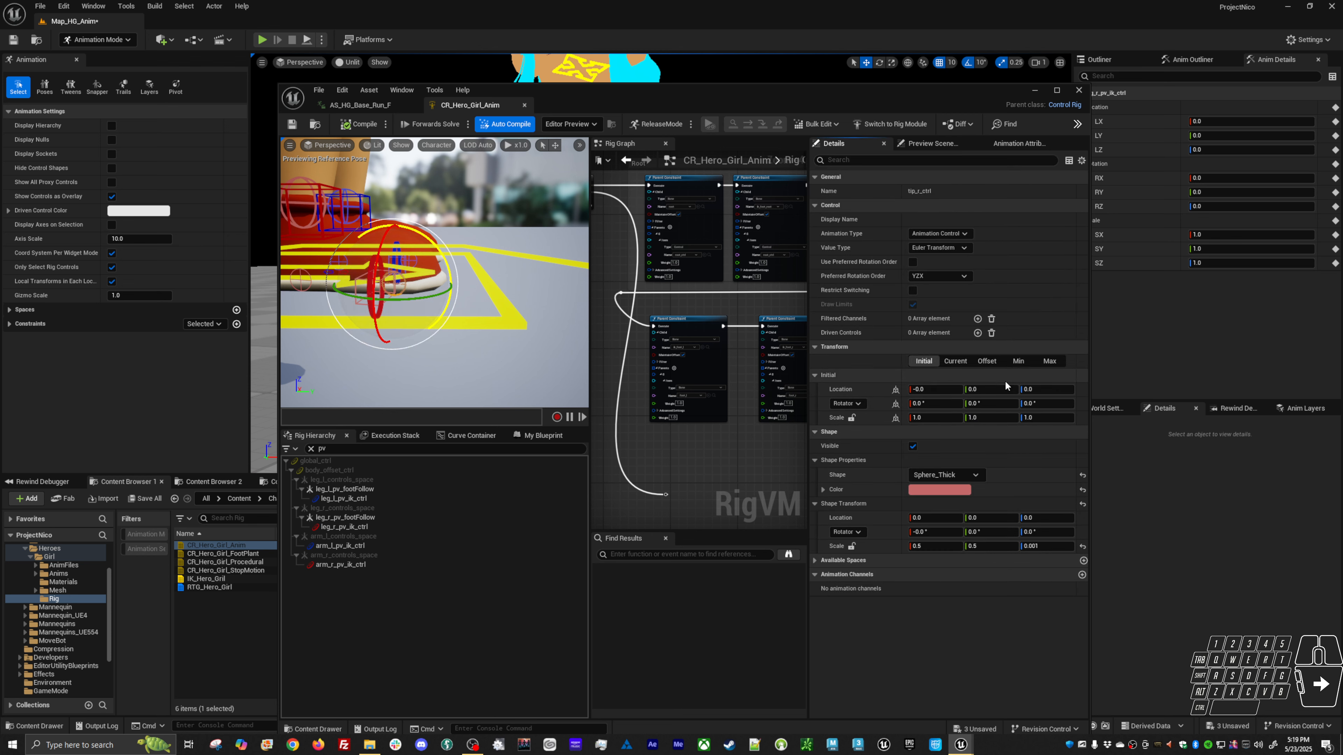
click(956, 362)
click(986, 361)
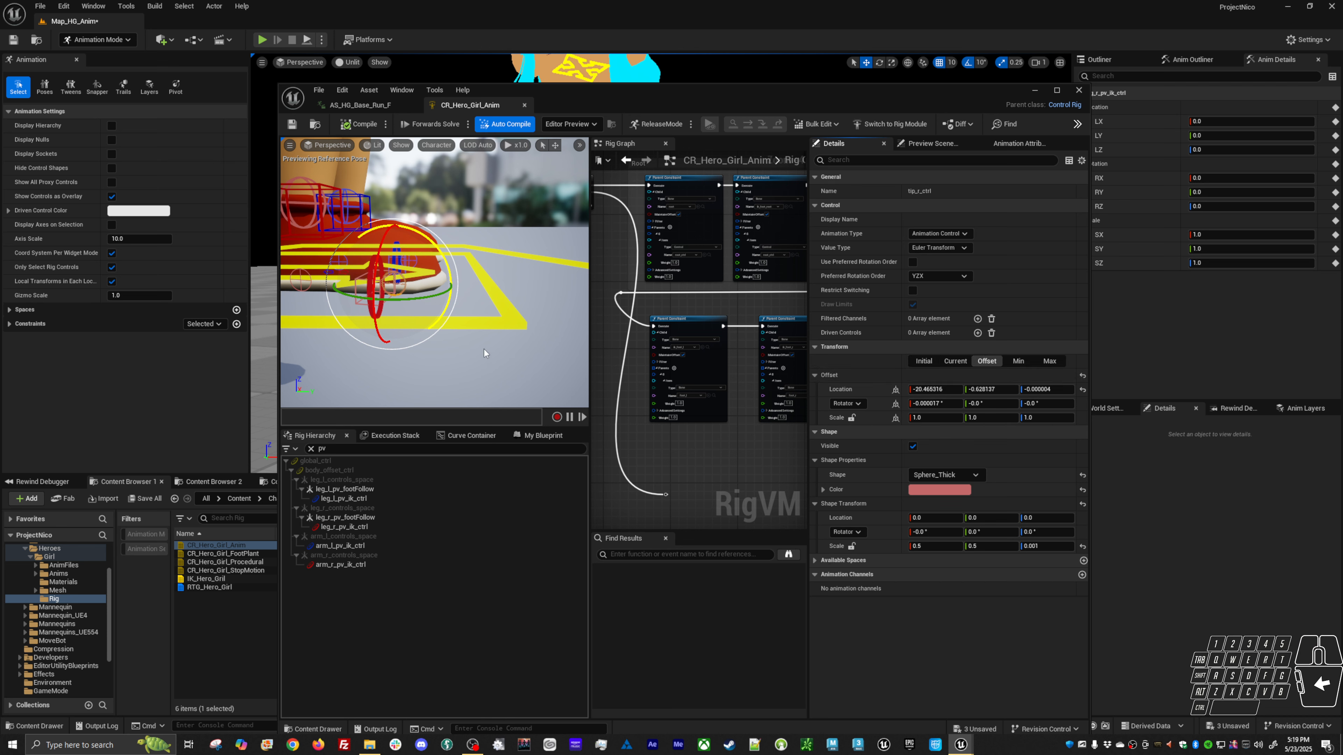
Try setting the offset Y location of the right shoe's tip control to -0.32, and undo the change
drag(977, 389, 1008, 389)
alt+drag(512, 345, 503, 346)
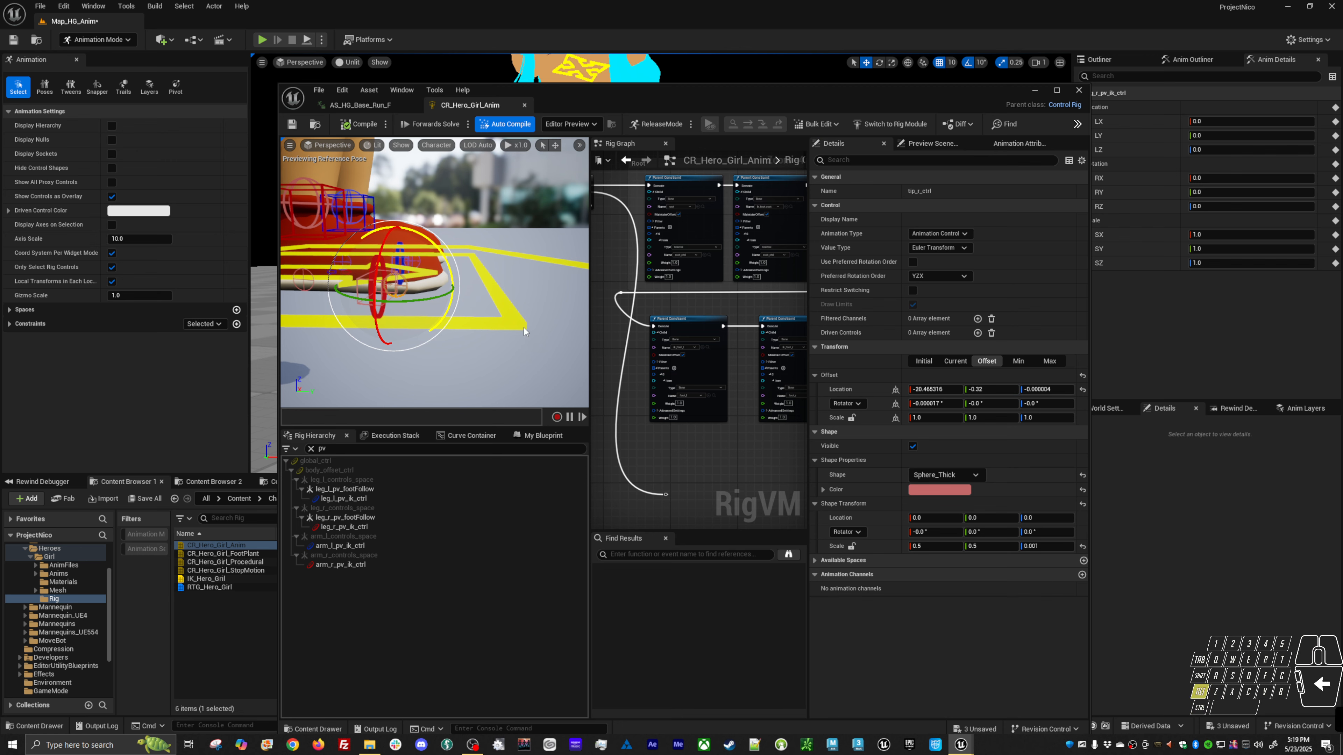
key(ctrl+z)
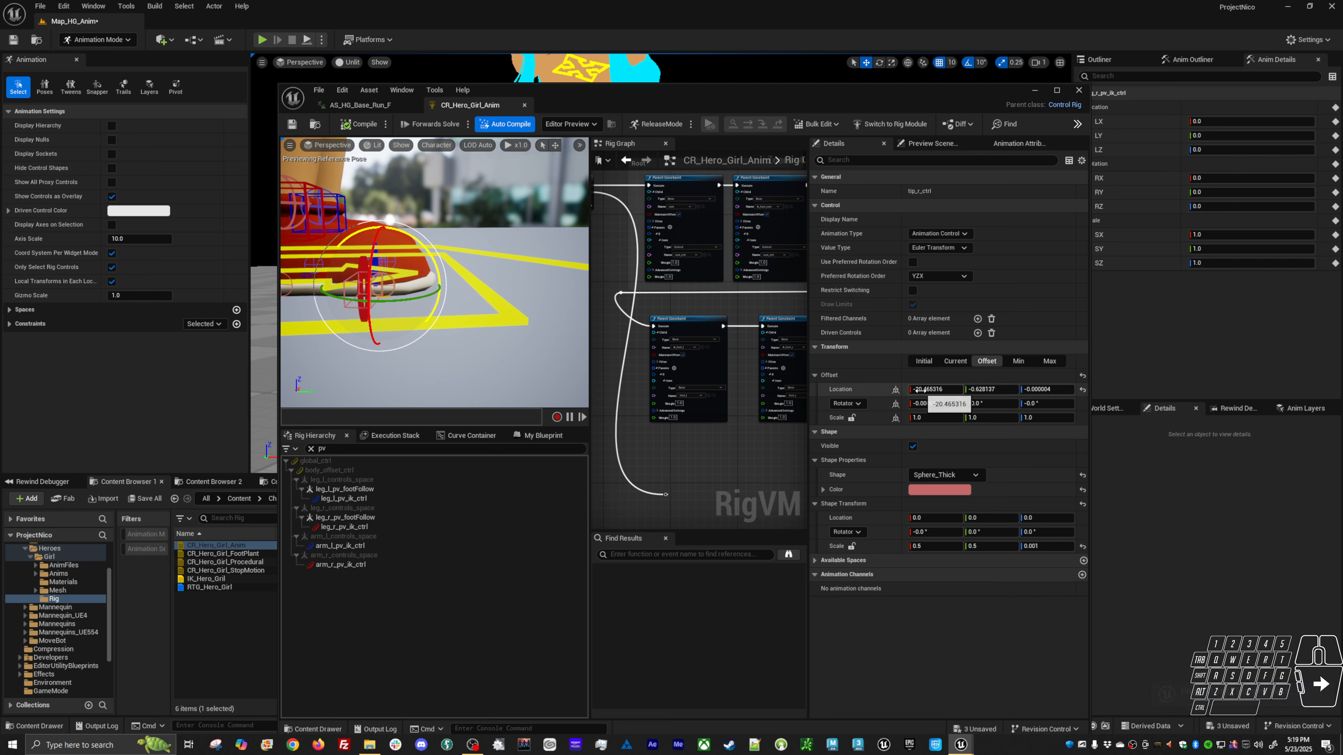
Try setting the offset X location of the right shoe's tip control to -30.799999, and copy that value
drag(933, 390, 865, 389)
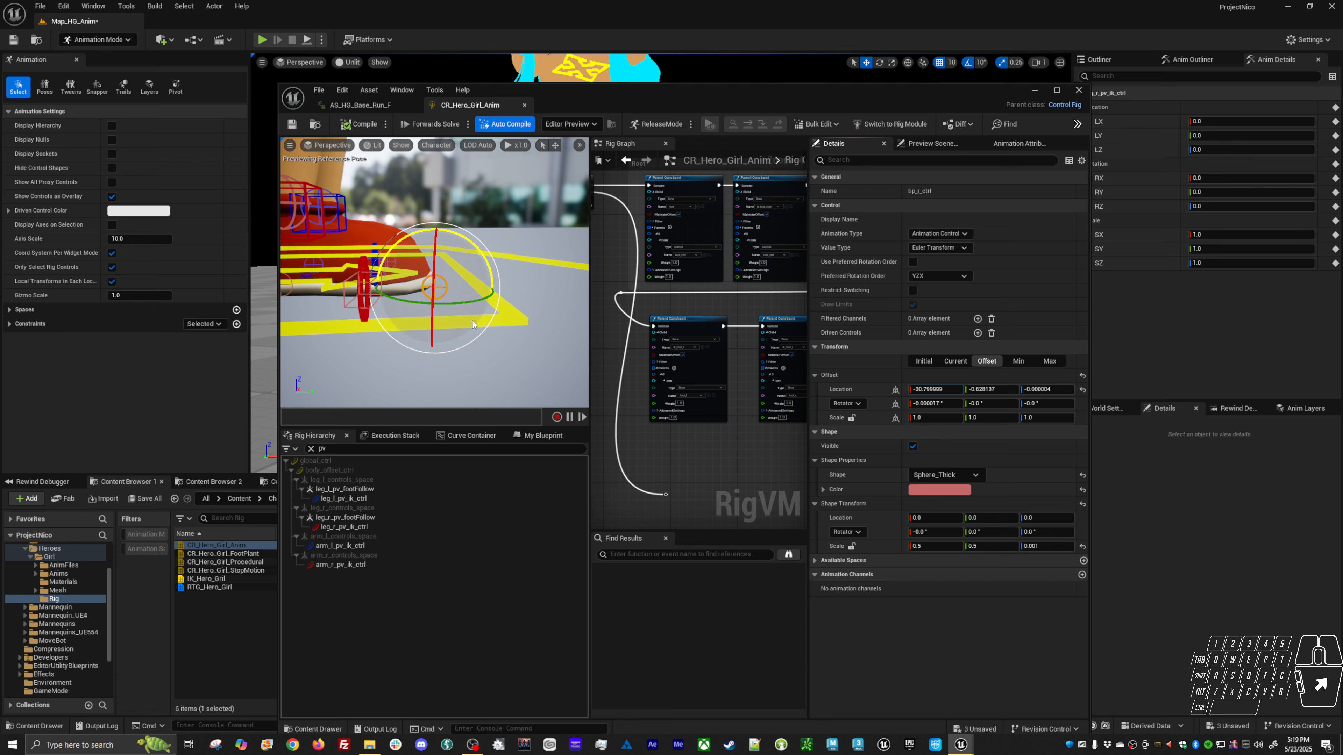
alt+drag(473, 323, 542, 276)
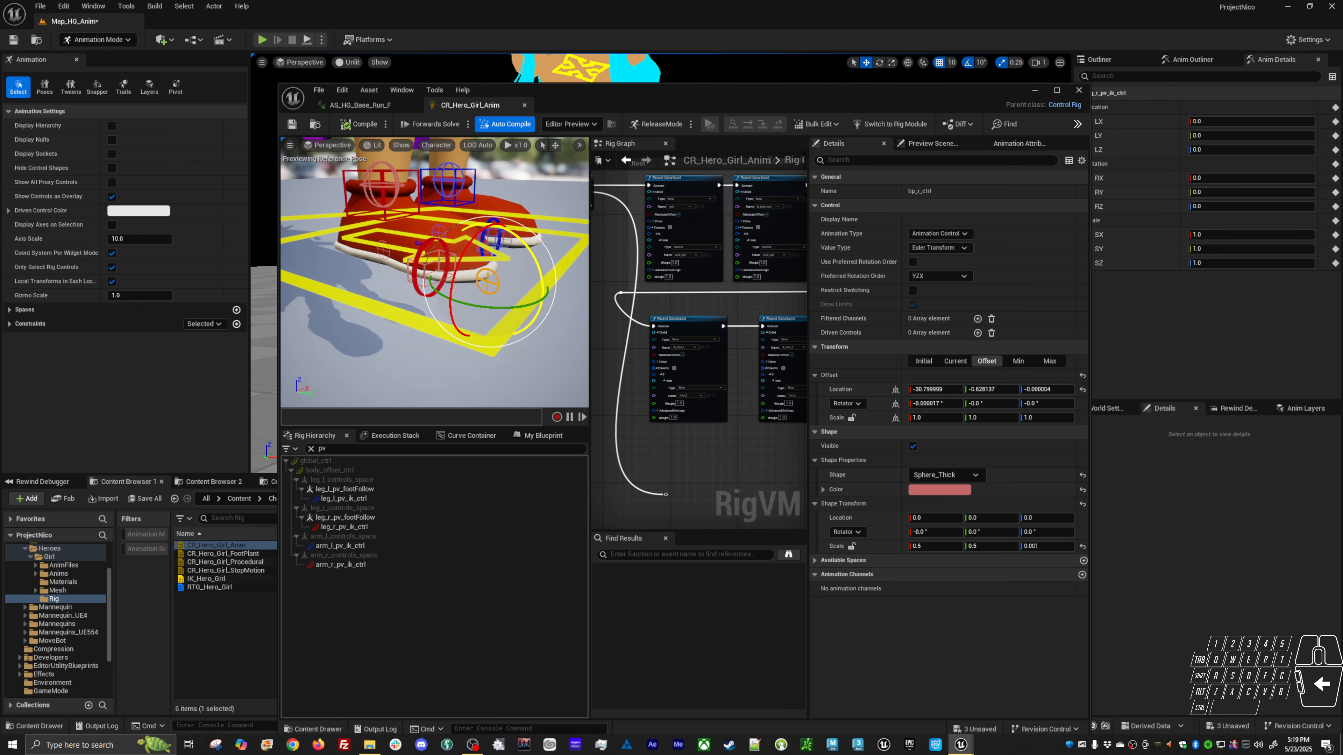
click(502, 241)
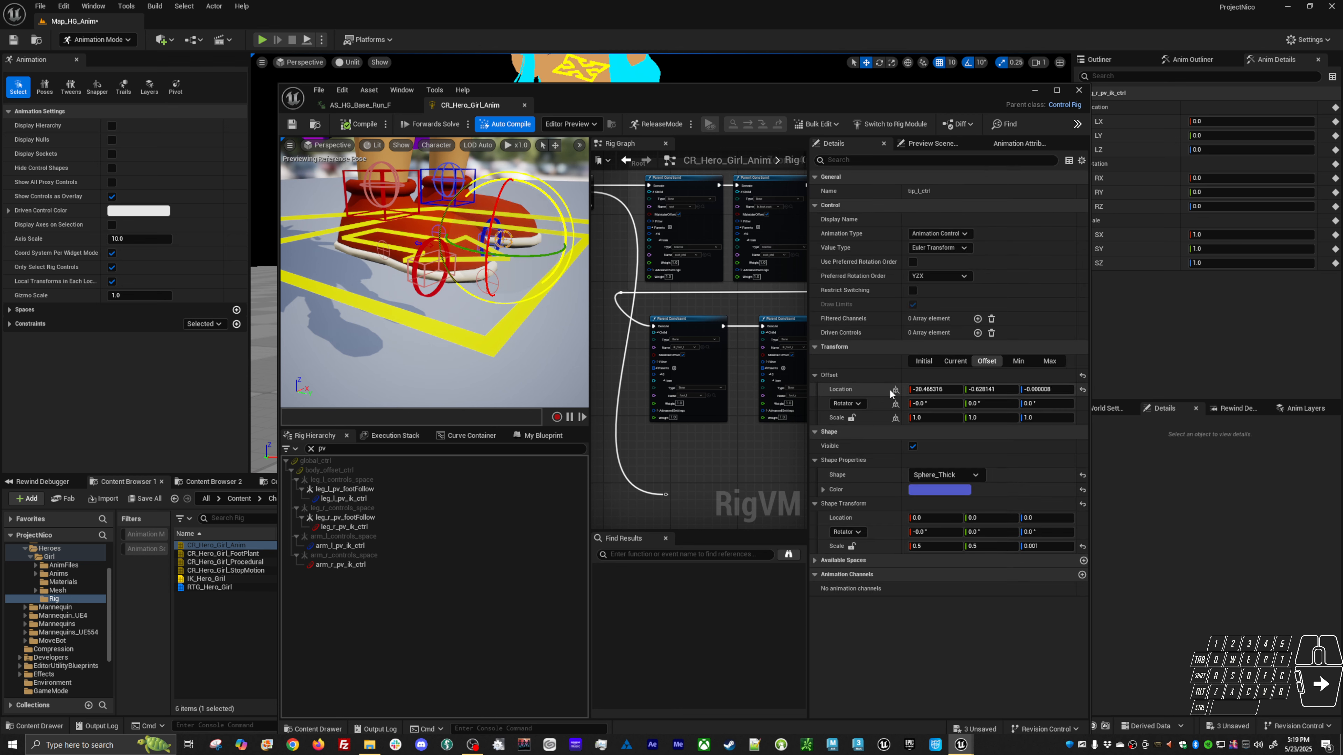
key(w)
click(486, 281)
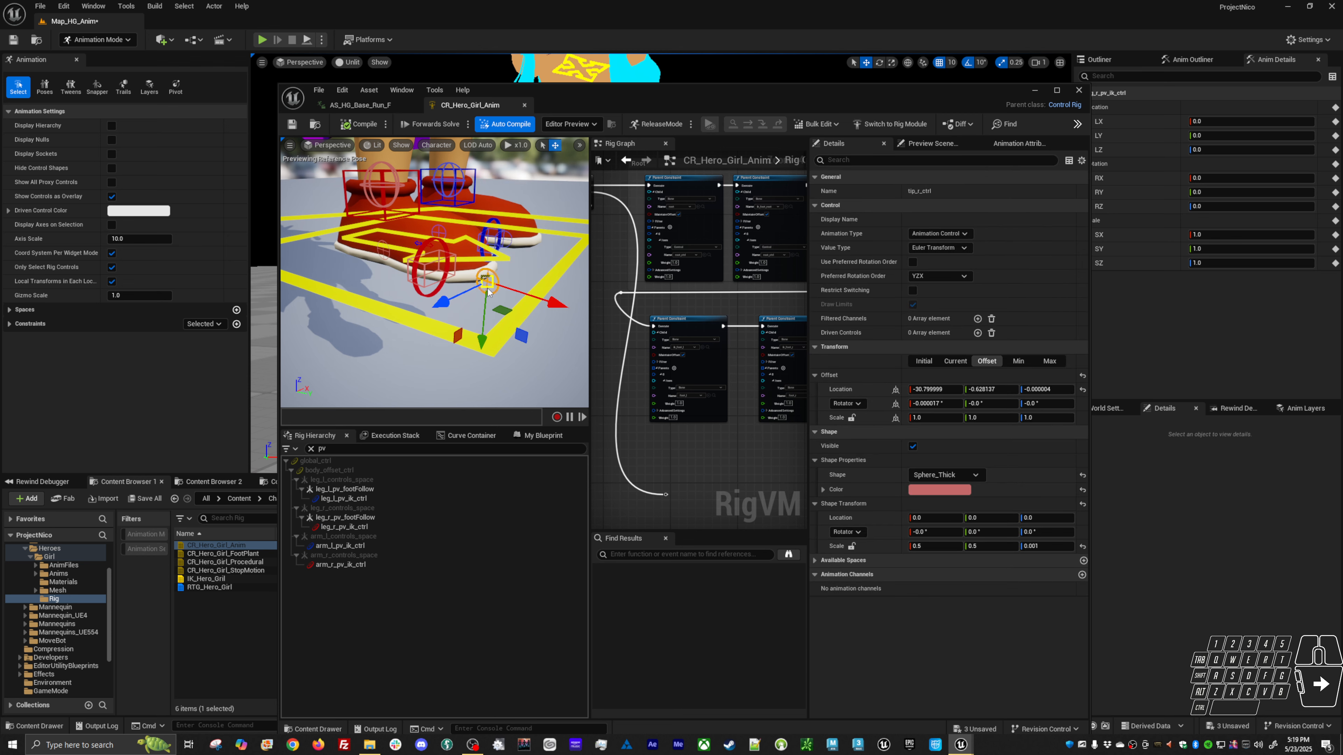
click(935, 389)
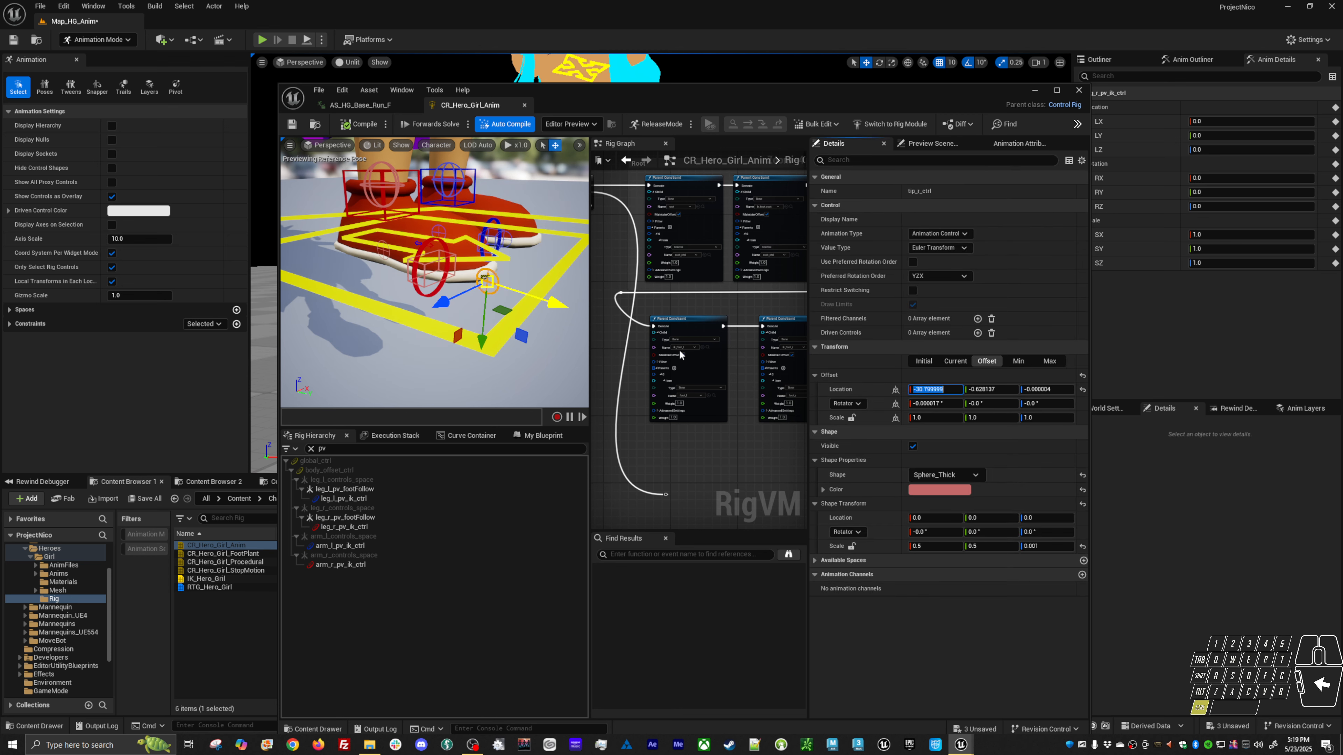
Try applying the same -30.799999 offset X location to the left shoe's tip control
click(503, 241)
click(935, 389)
key(Return)
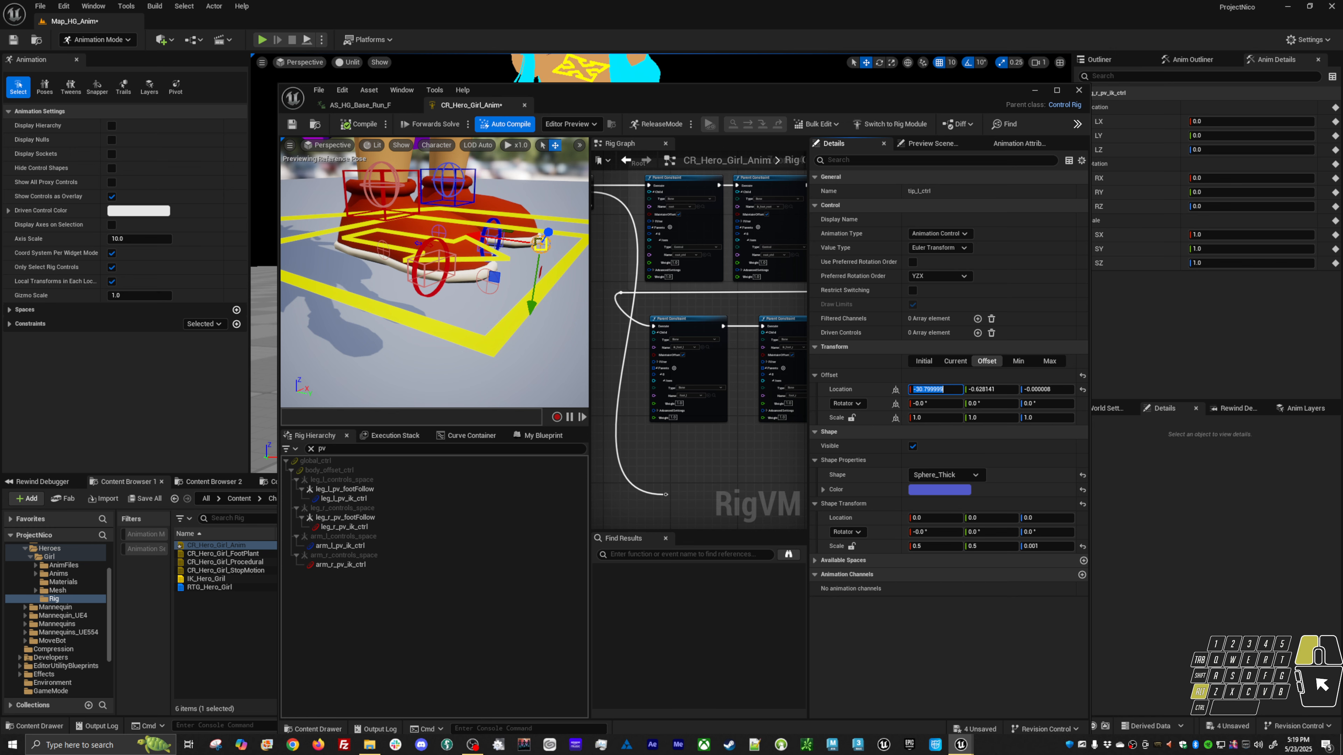
Check both shoe tip controls from the side and reselect the right one to inspect its offset location
alt+drag(434, 306, 481, 281)
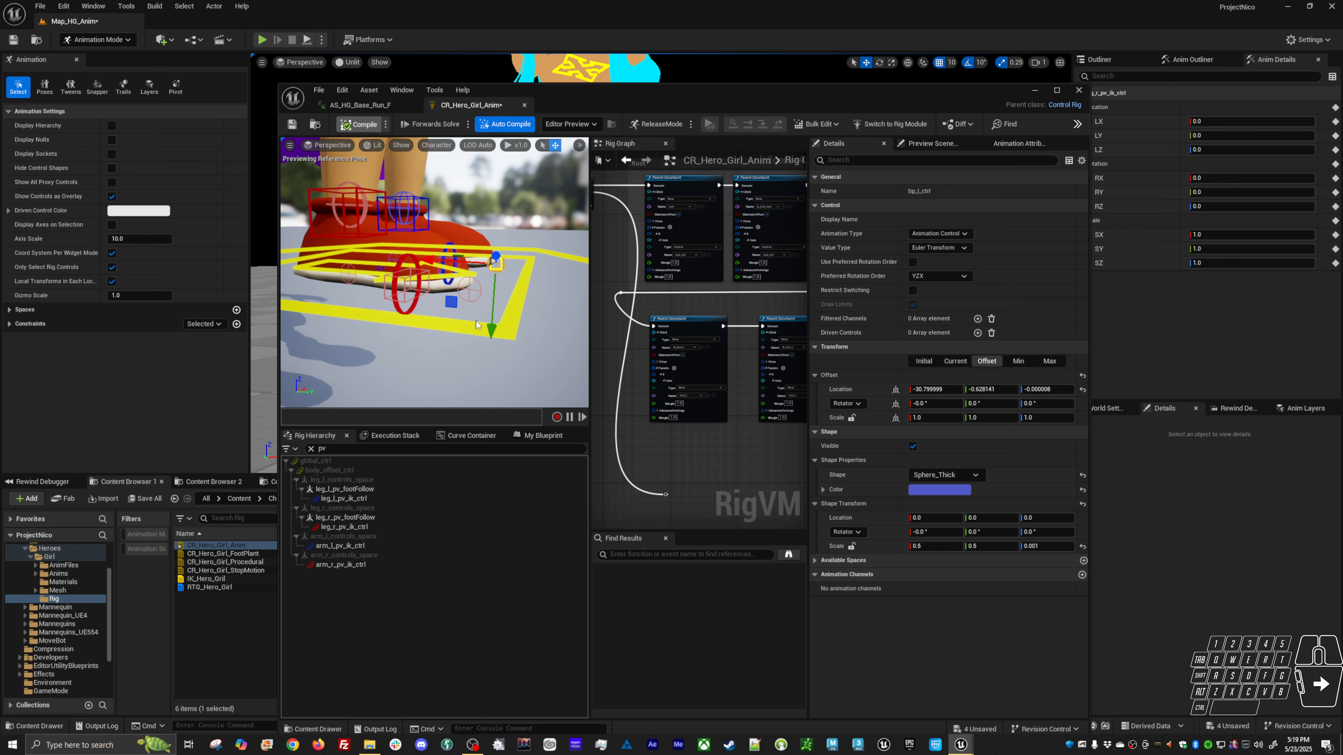
key(ctrl+z)
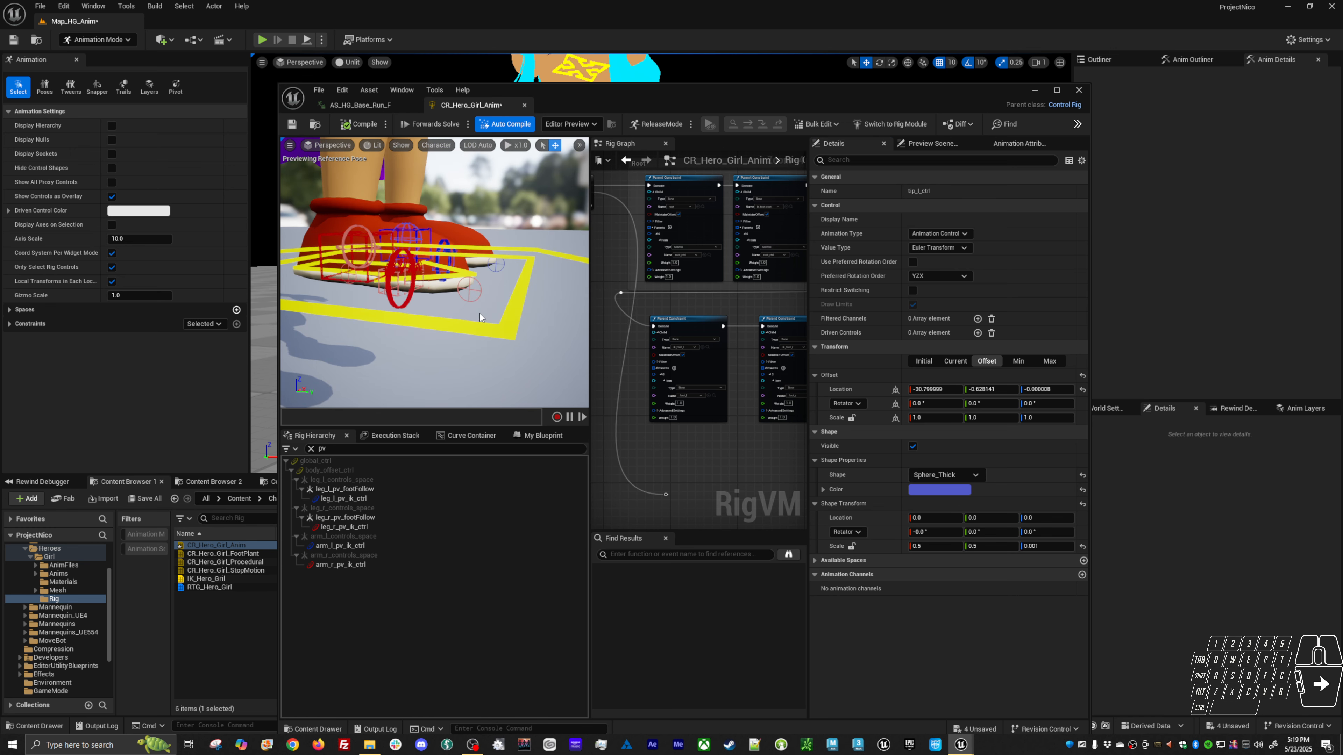
alt+drag(470, 295, 418, 296)
click(402, 292)
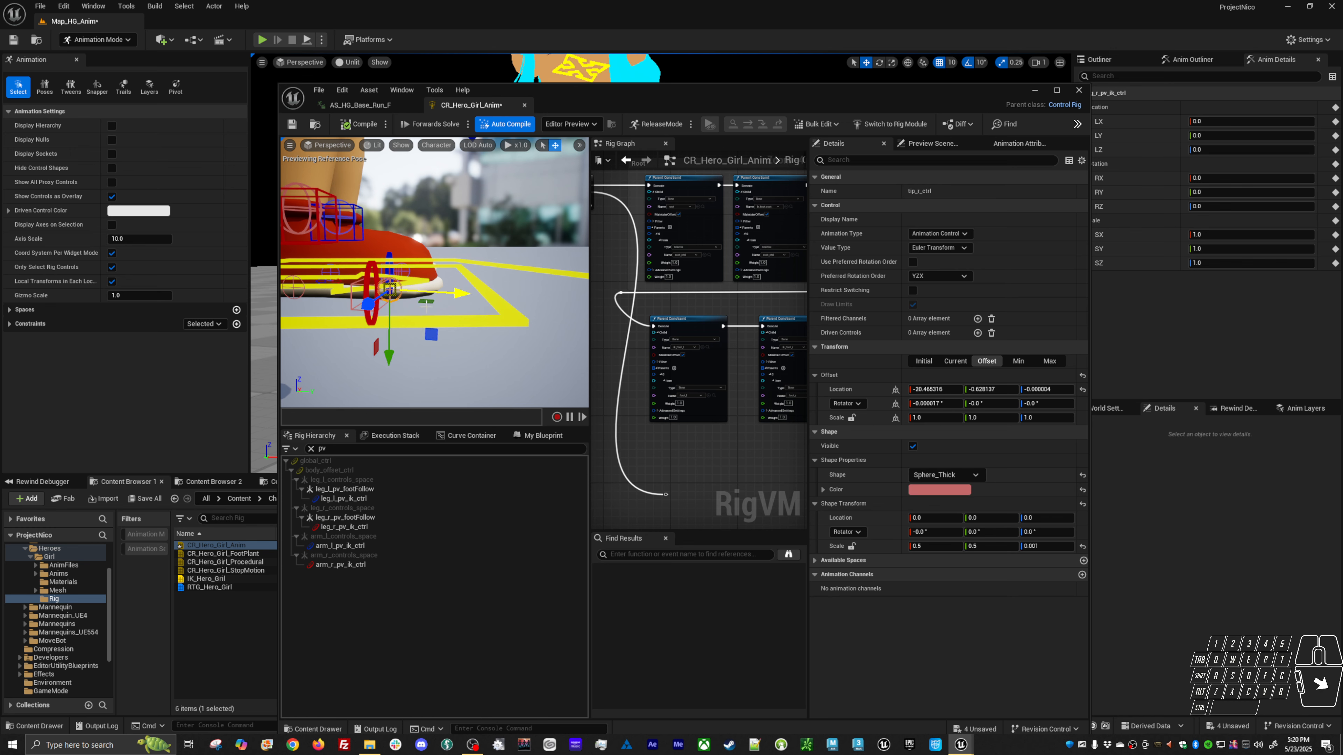
Clear the rig hierarchy filter and locate tip_r_ctrl in the full hierarchy
scroll(760, 379, down, 5)
right_drag(726, 285, 600, 528)
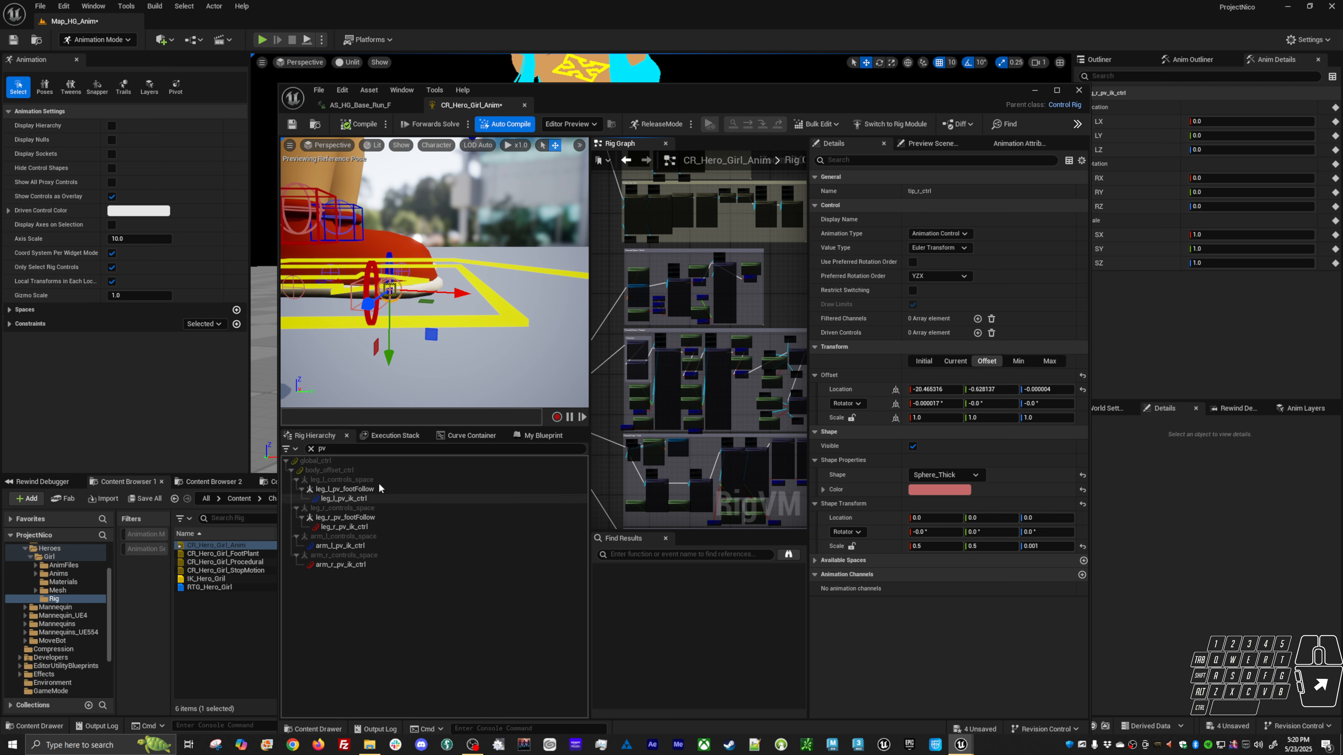
click(310, 449)
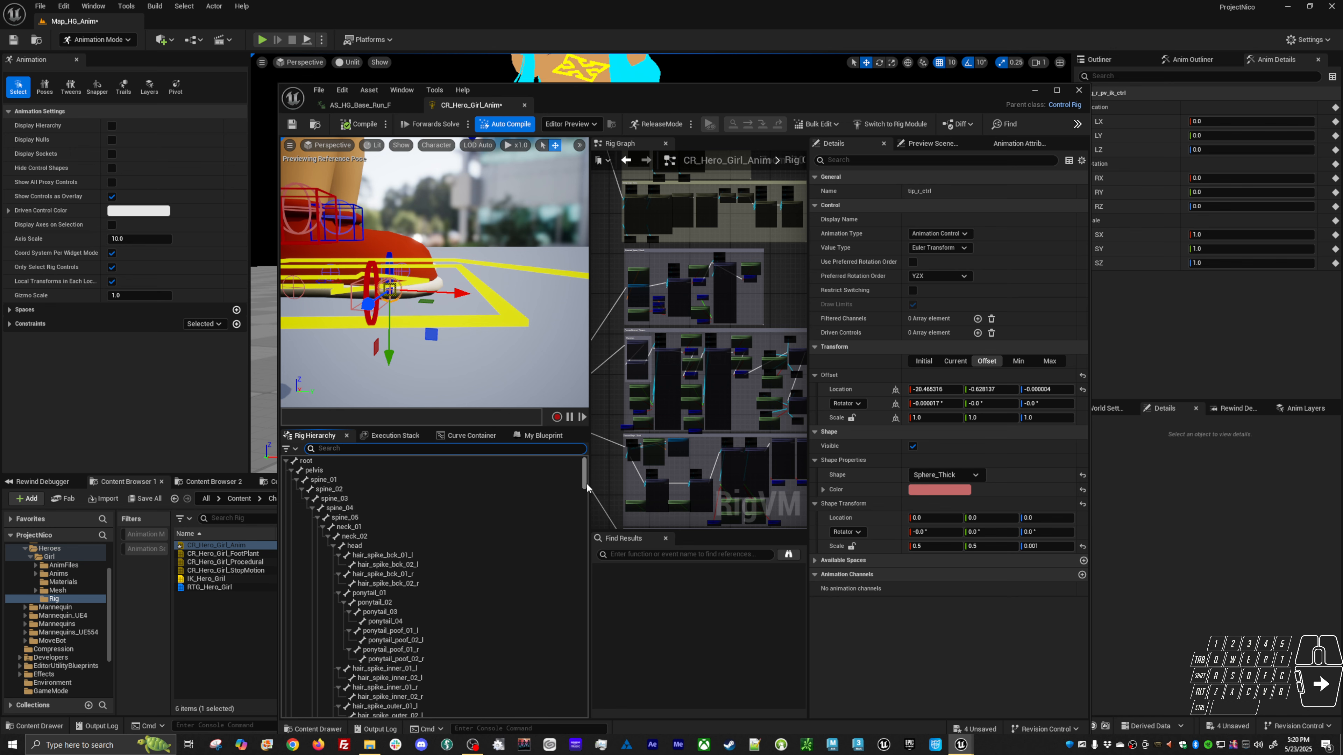
drag(584, 483, 591, 663)
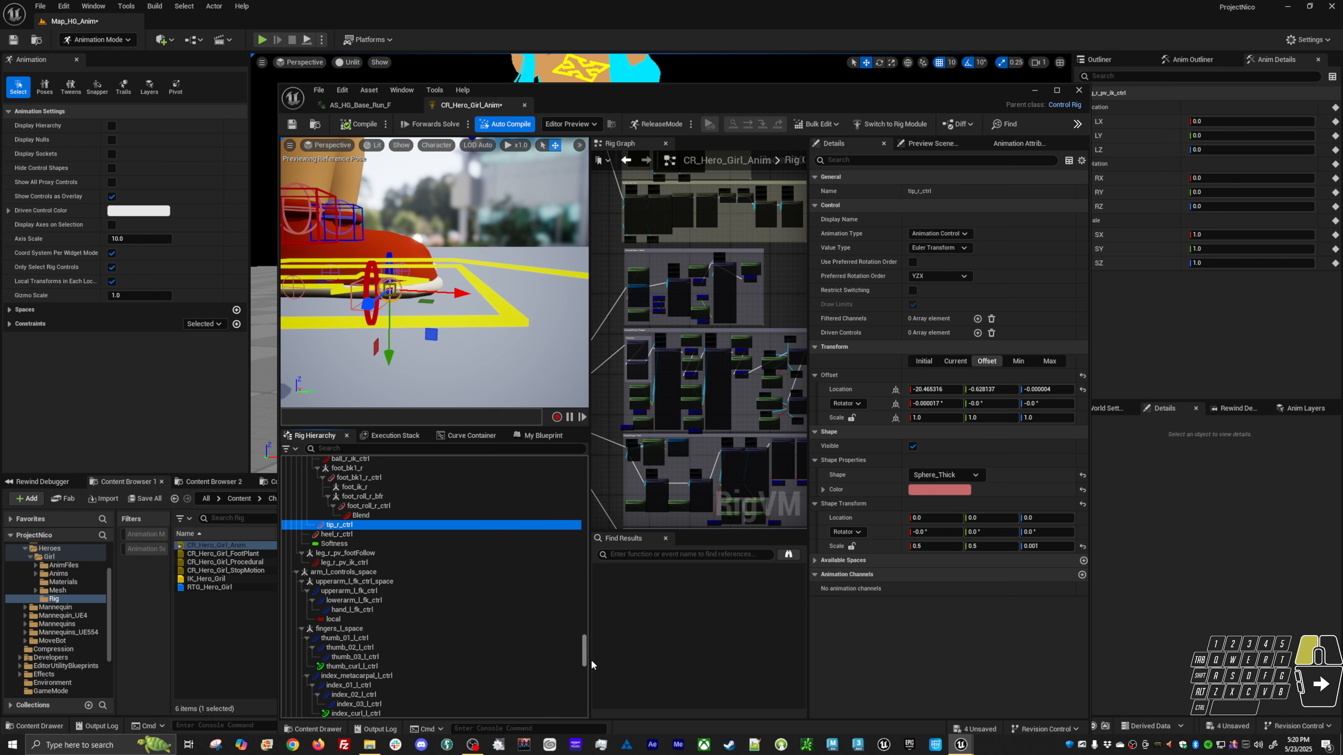
Search the rig graph for "tip" and jump to the Make Array node that references tip_l_ctrl
click(640, 555)
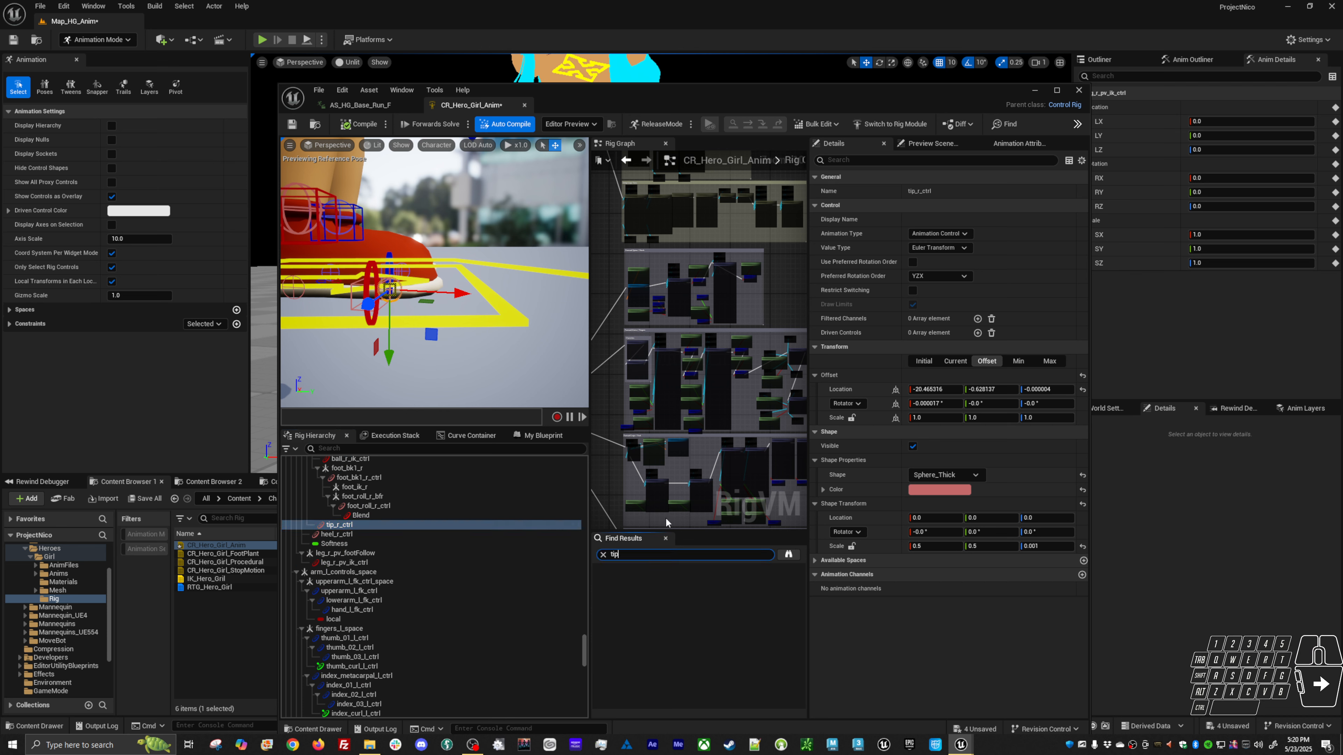
key(Return)
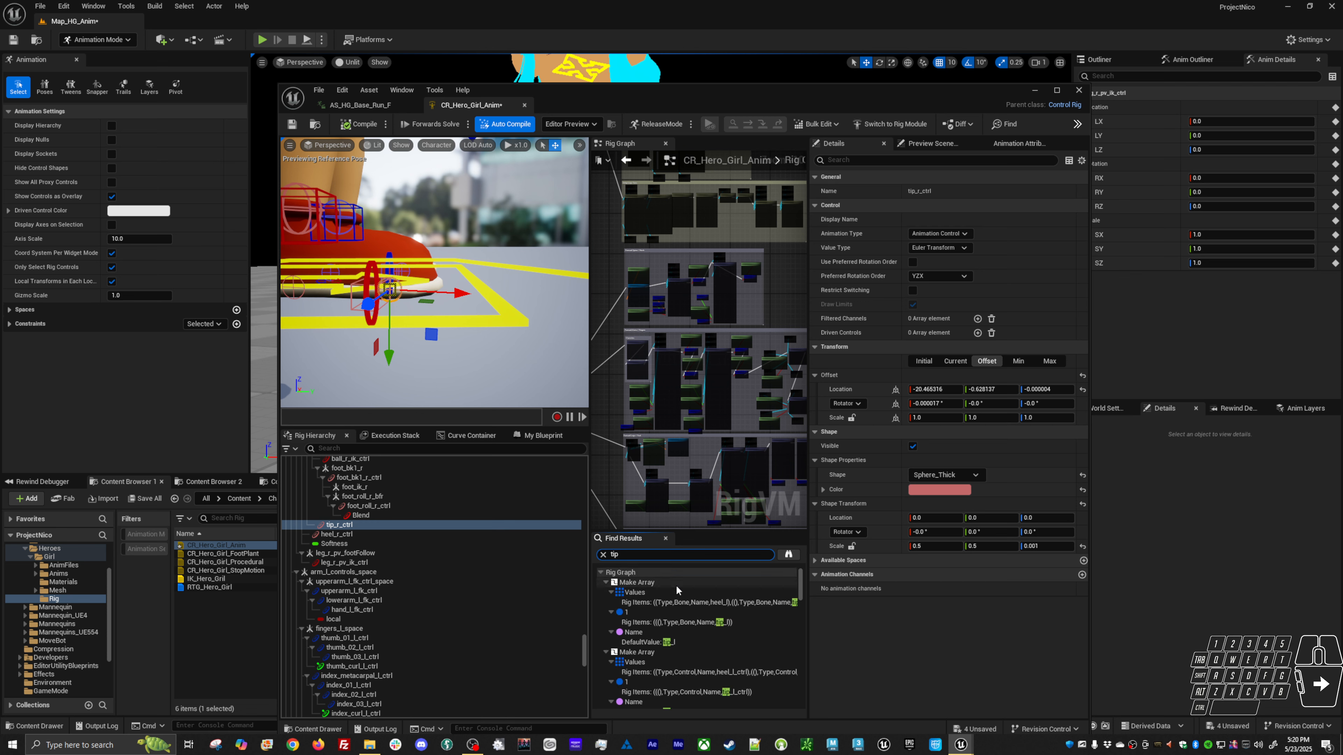
drag(803, 598, 792, 664)
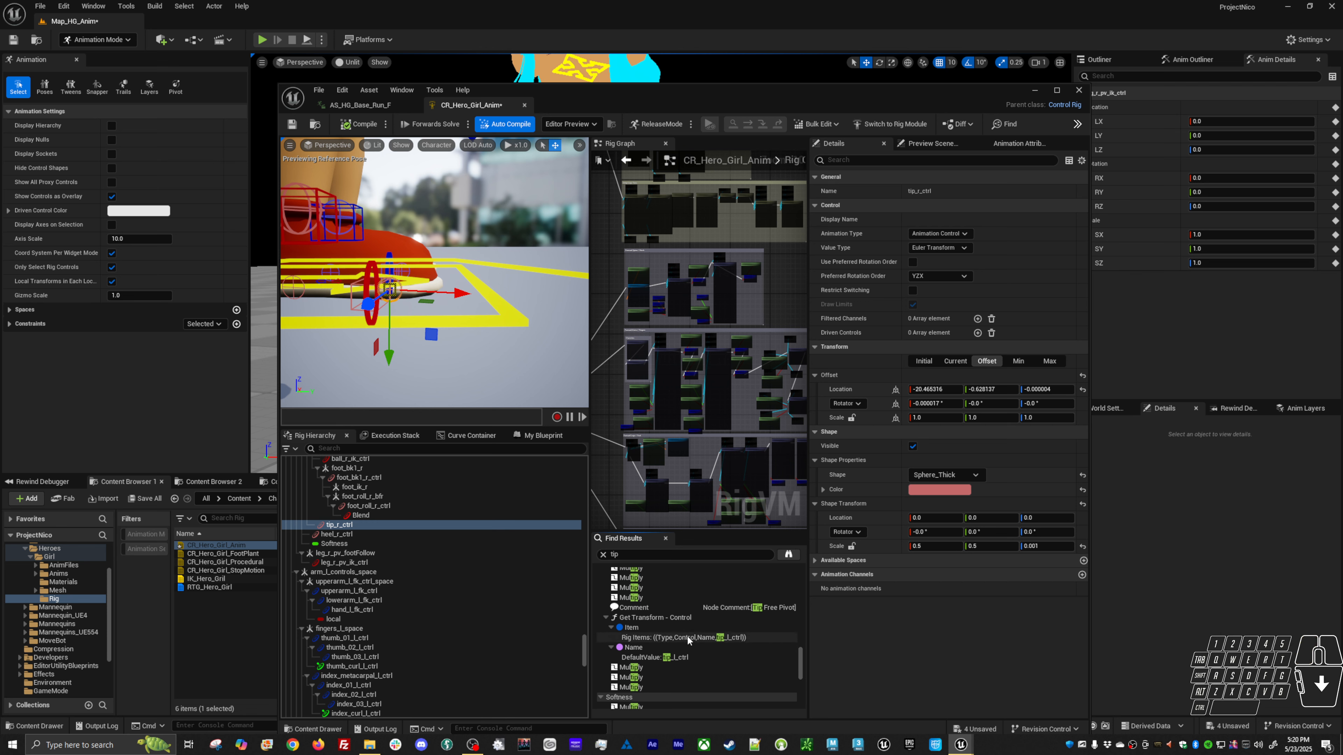
drag(801, 656, 874, 581)
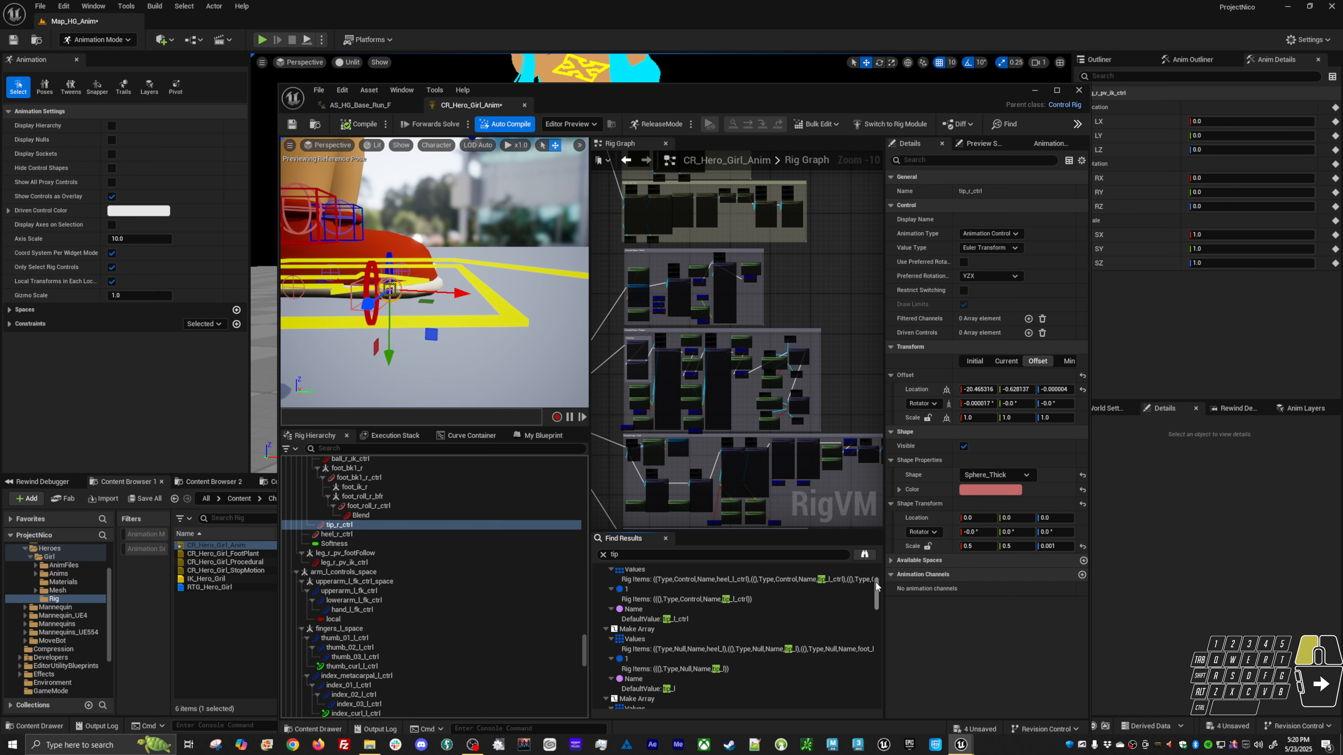
click(679, 620)
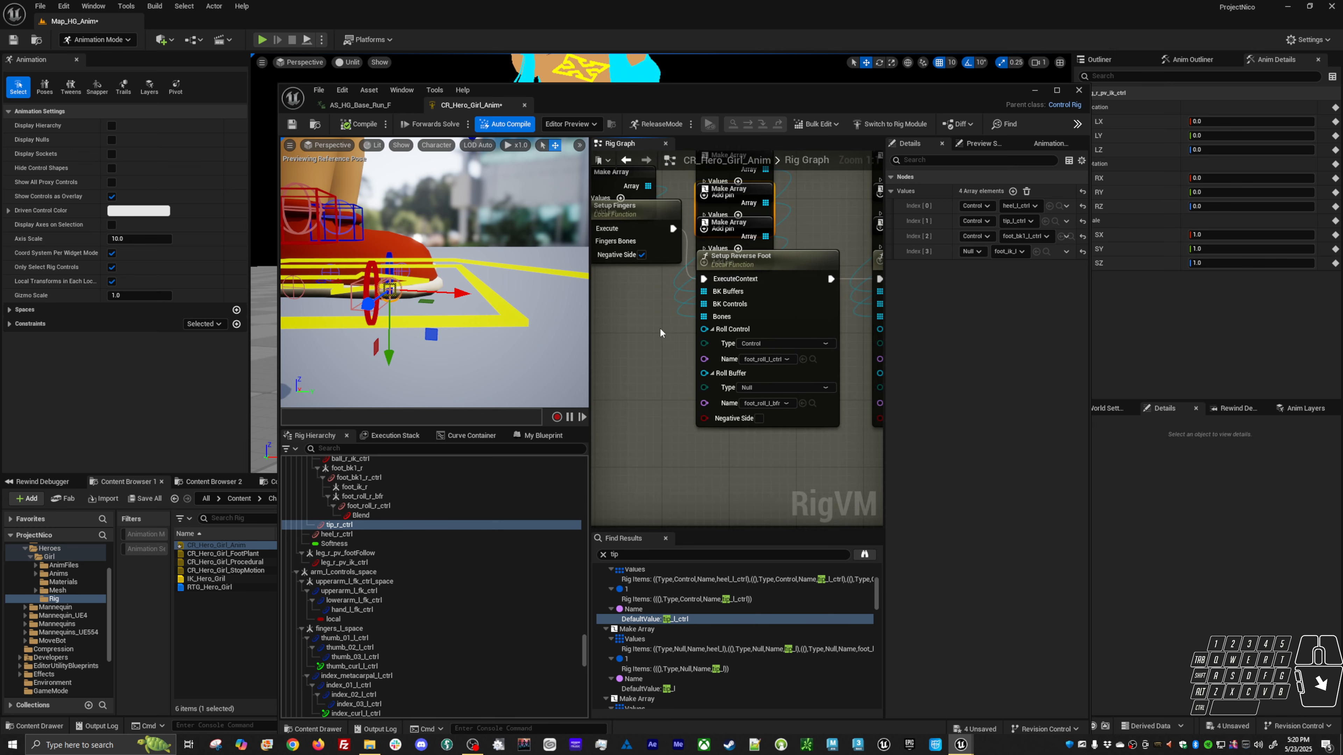
Open the graph of the Setup Reverse Foot function that uses foot_roll_l_ctrl as its roll control
scroll(667, 330, down, 1)
right_click(667, 330)
click(644, 340)
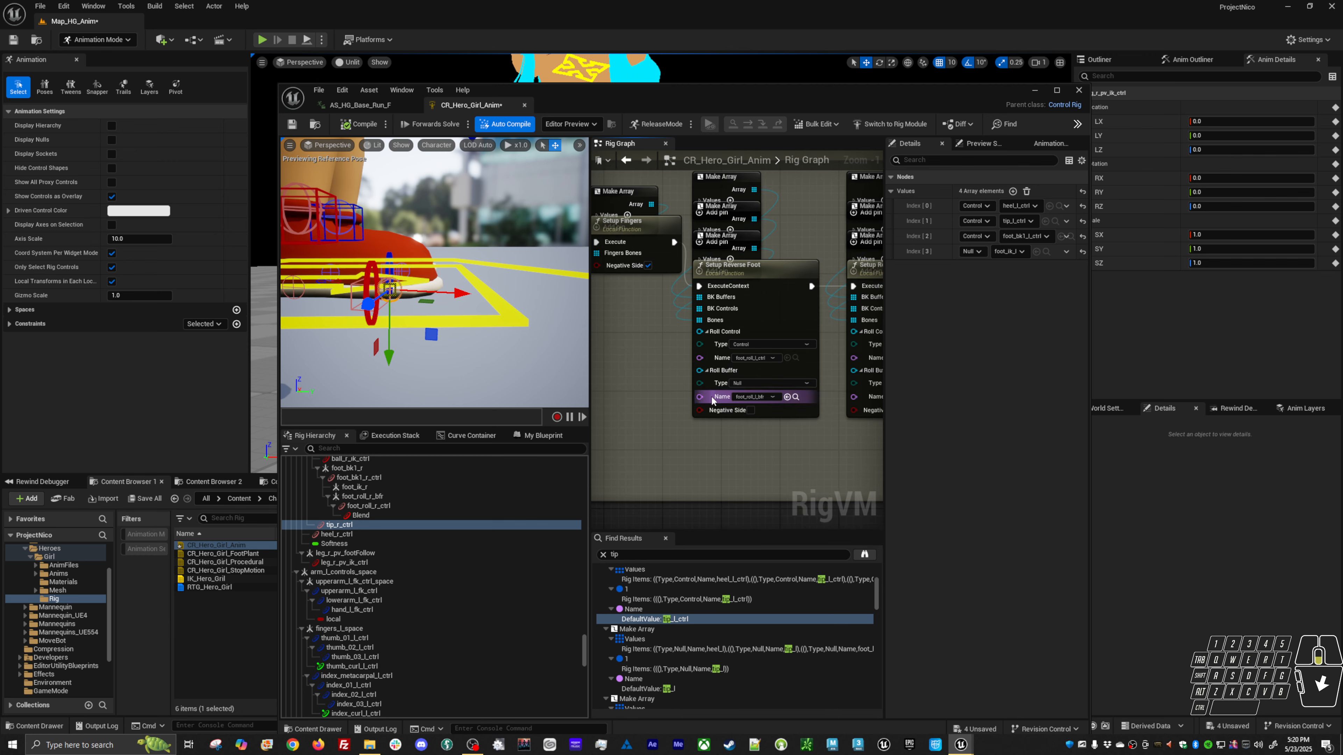
scroll(703, 321, down, 2)
scroll(768, 411, up, 1)
mouse_move(785, 436)
right_down()
mouse_move(714, 453)
mouse_move(782, 459)
right_up()
double_click(739, 299)
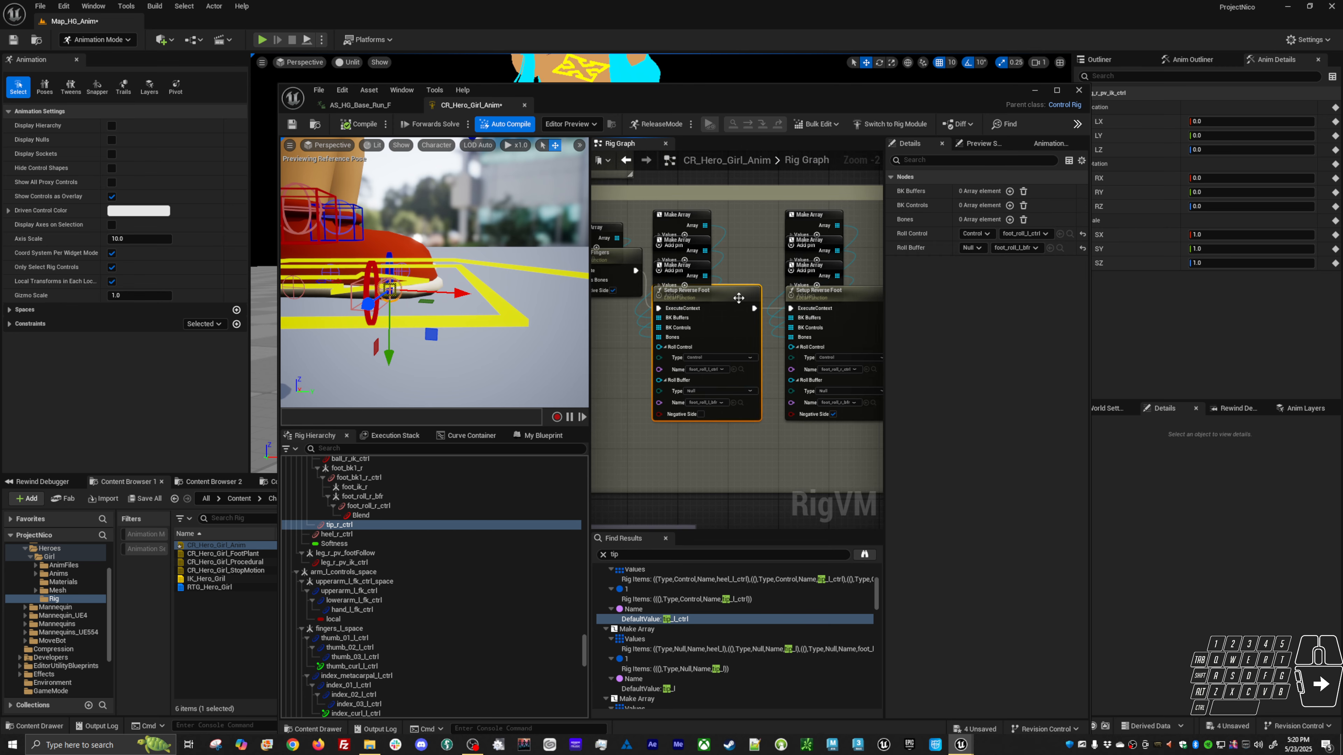
Examine the Setup Reverse Foot graph, following its transform nodes back to the Entry and Sequence nodes
scroll(725, 430, down, 3)
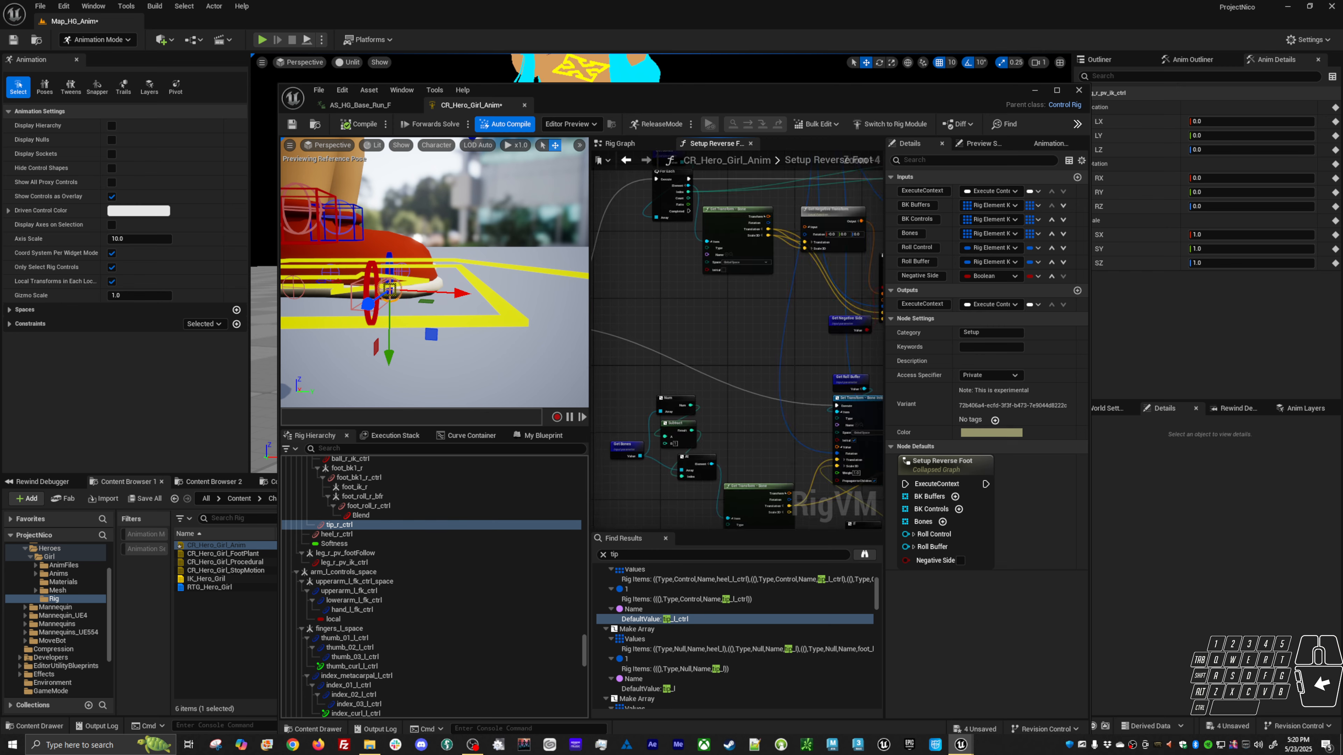
scroll(721, 313, up, 6)
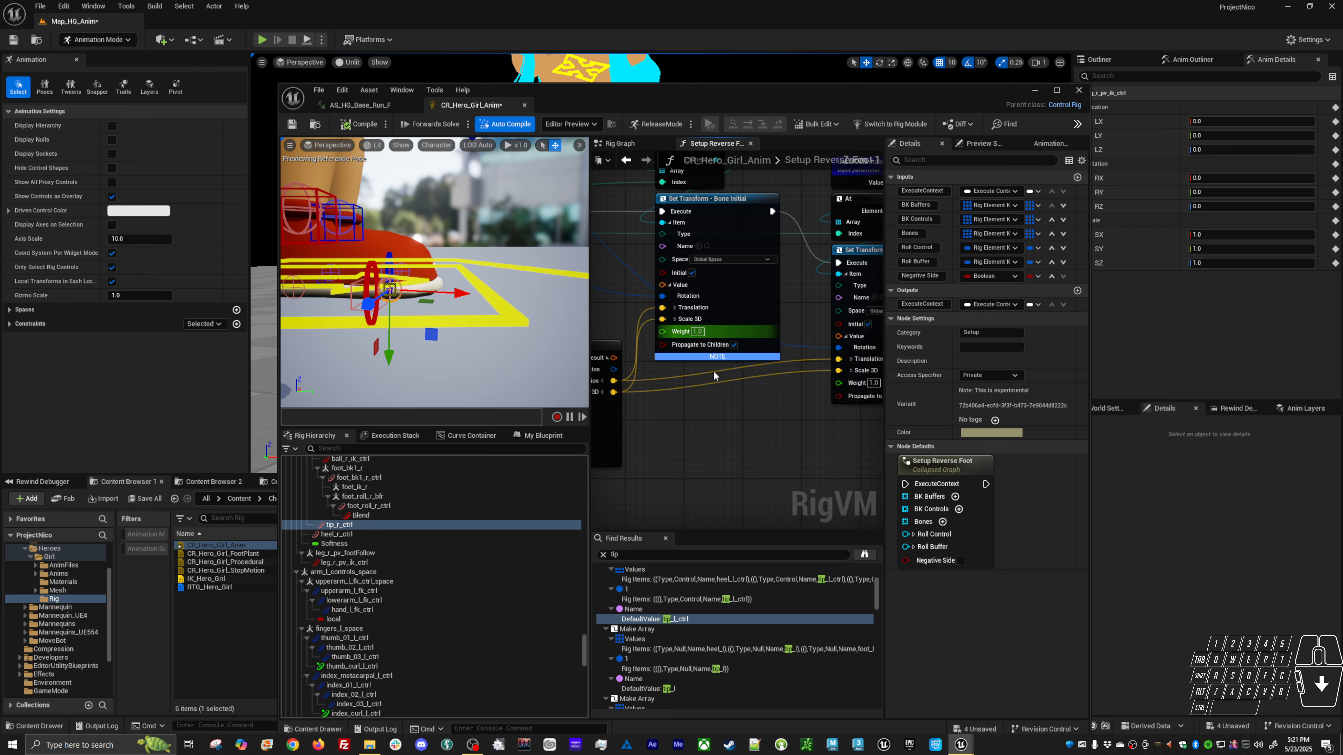
scroll(711, 402, down, 6)
right_drag(701, 410, 747, 368)
scroll(683, 367, up, 1)
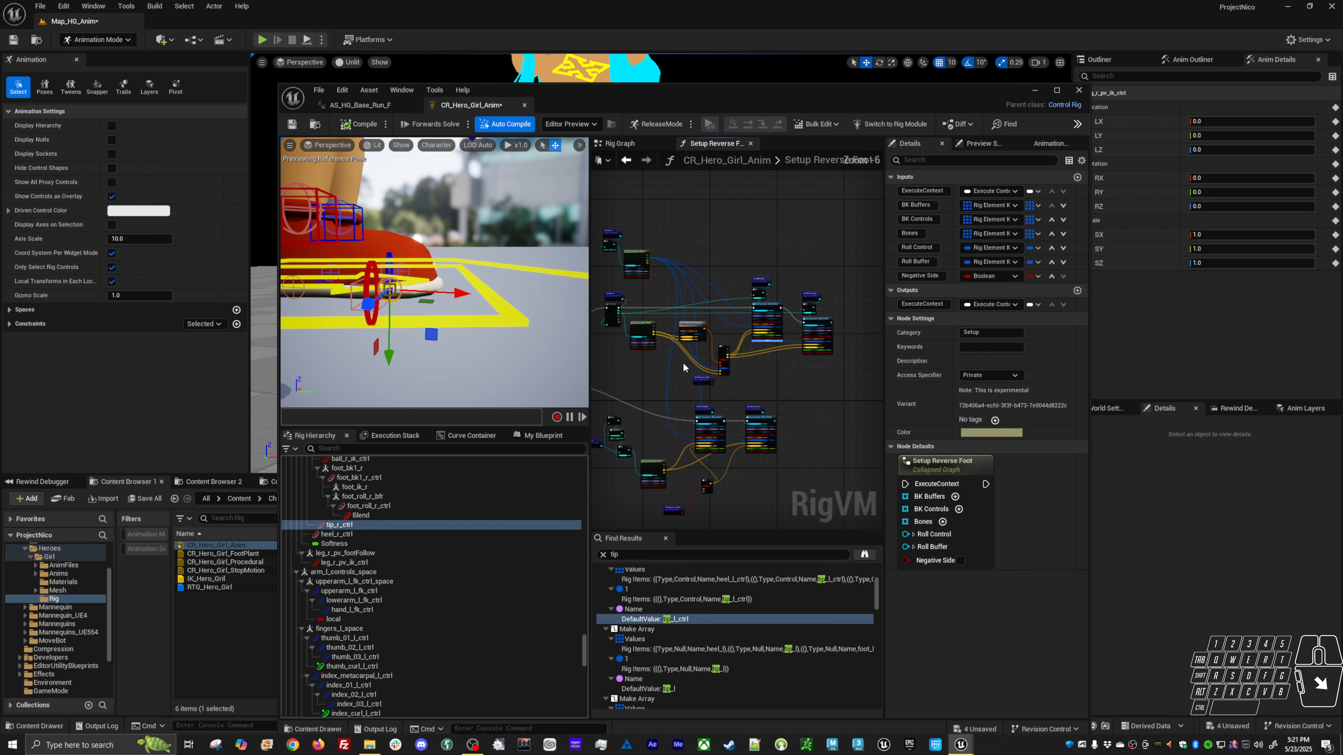
scroll(746, 356, up, 7)
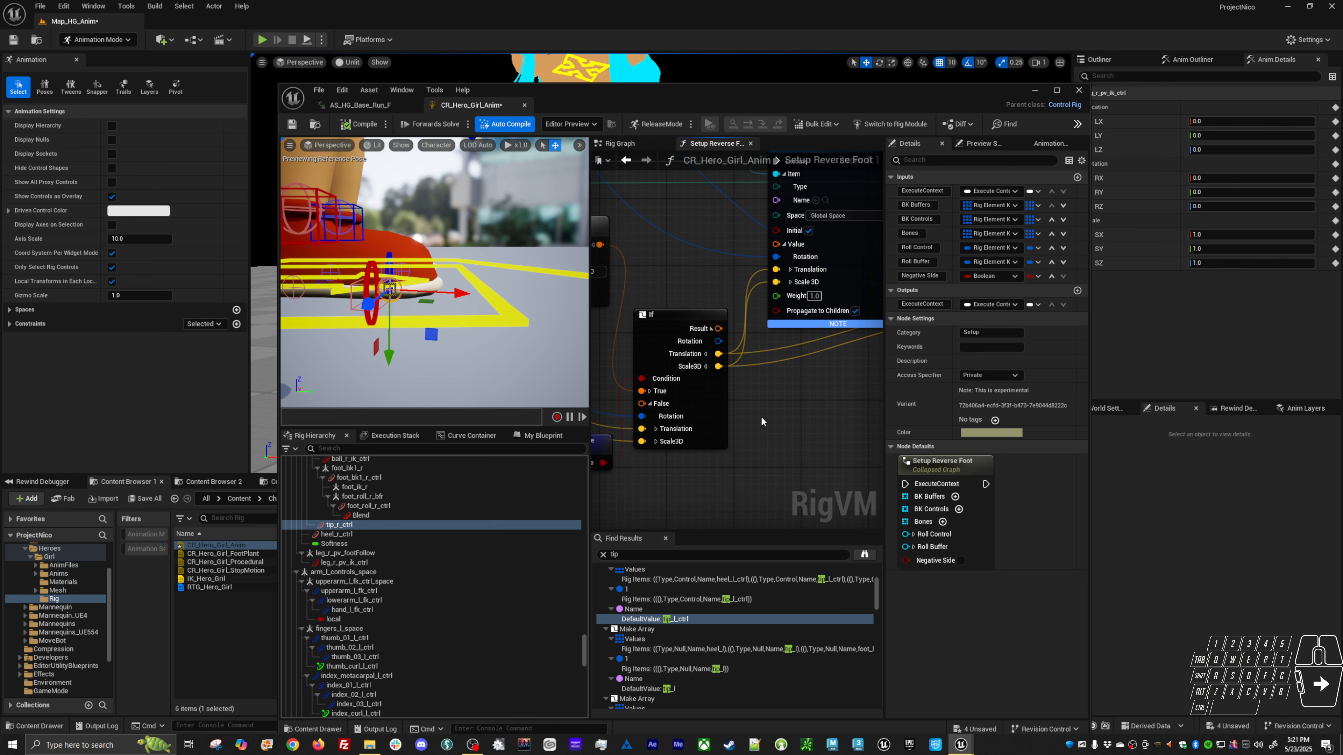
scroll(762, 415, down, 4)
scroll(815, 377, up, 1)
right_drag(815, 378, 882, 365)
right_drag(681, 394, 878, 405)
right_drag(725, 410, 882, 354)
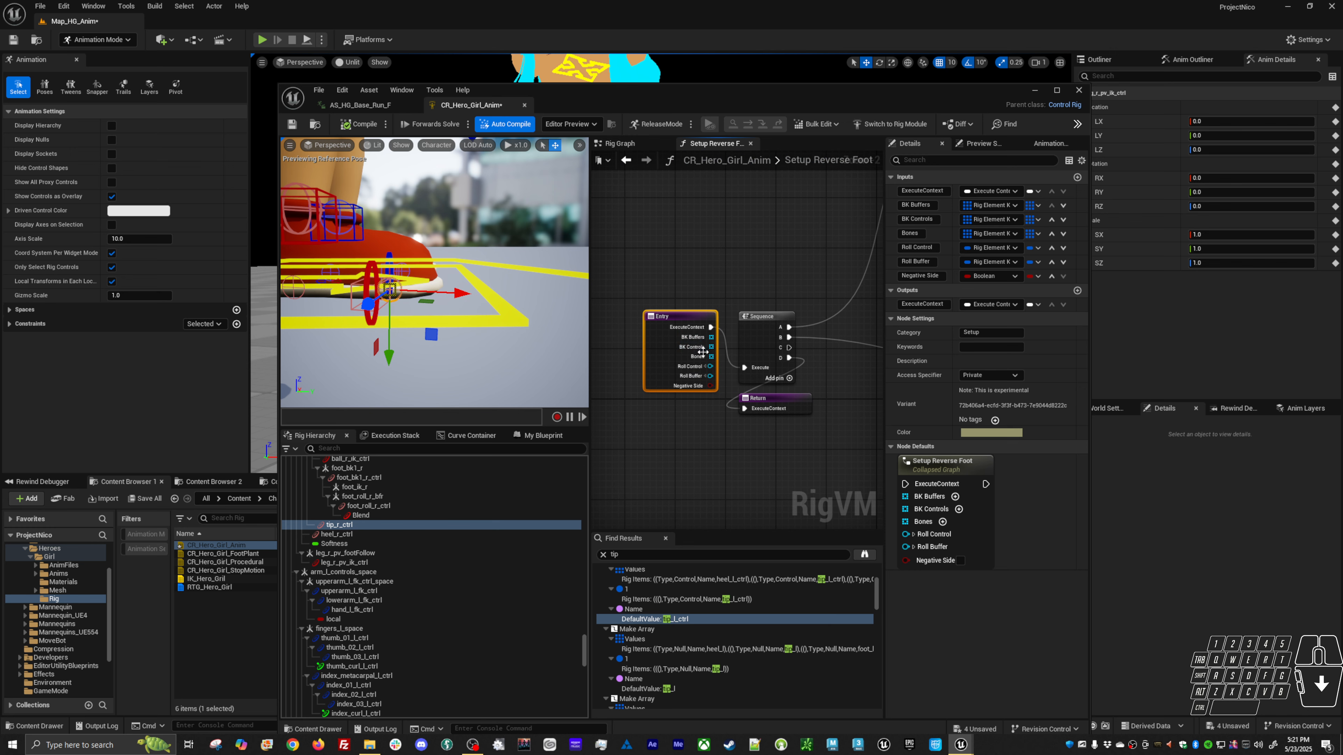
Return to the main rig graph and spread apart the stacked Make Array nodes above the left foot's Setup Reverse Foot node
click(641, 149)
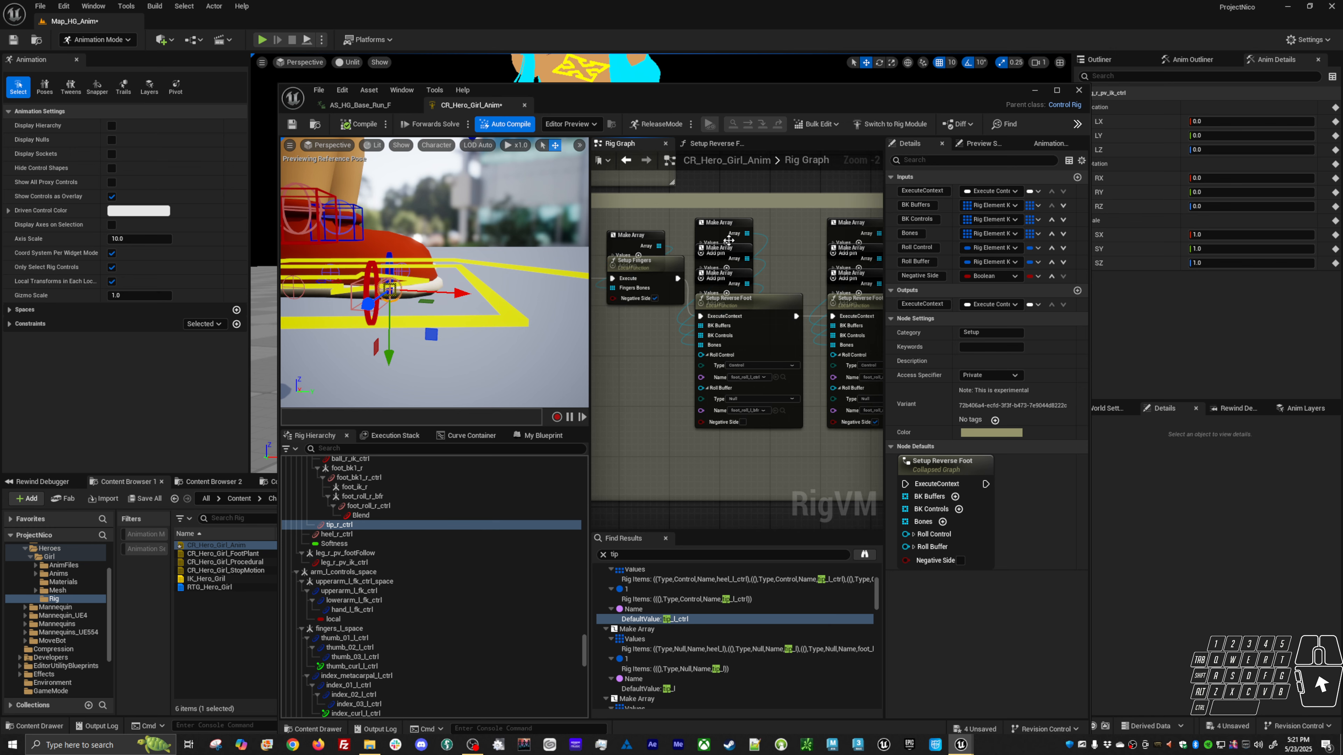
click(722, 225)
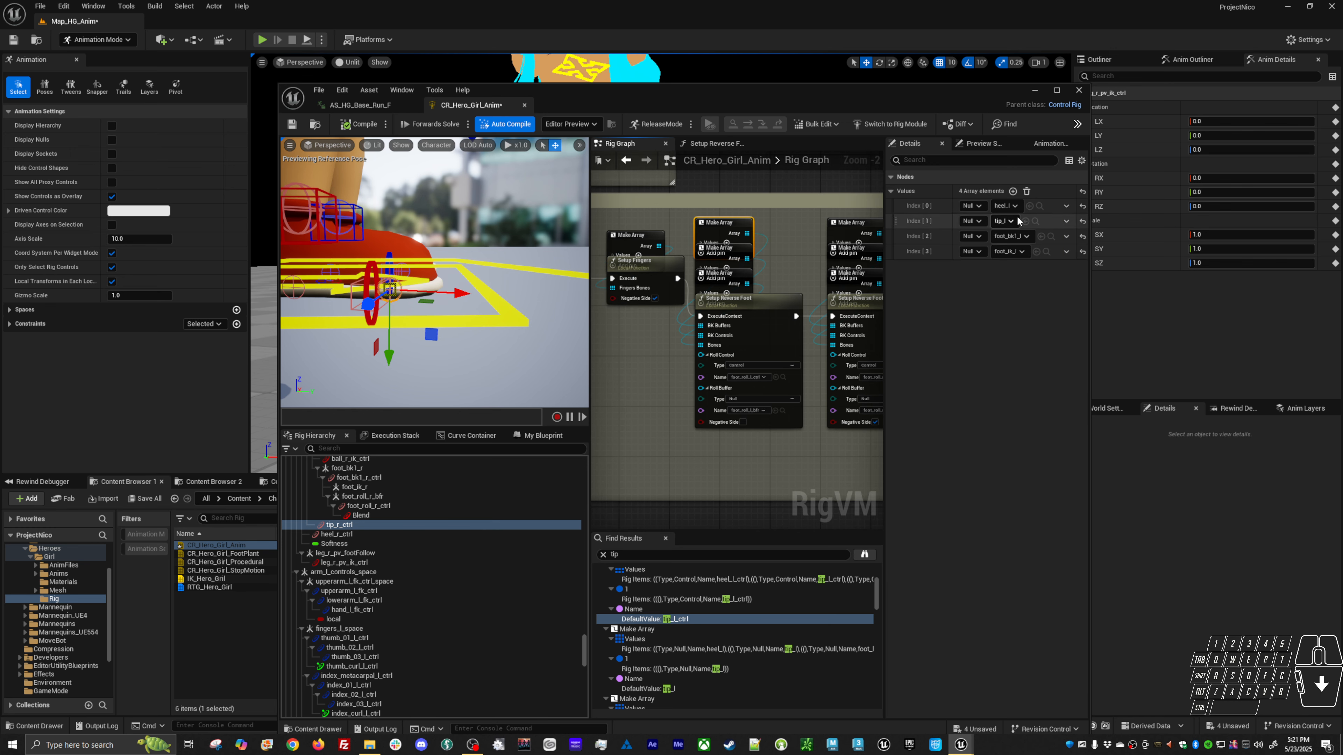
drag(733, 226, 670, 208)
click(739, 246)
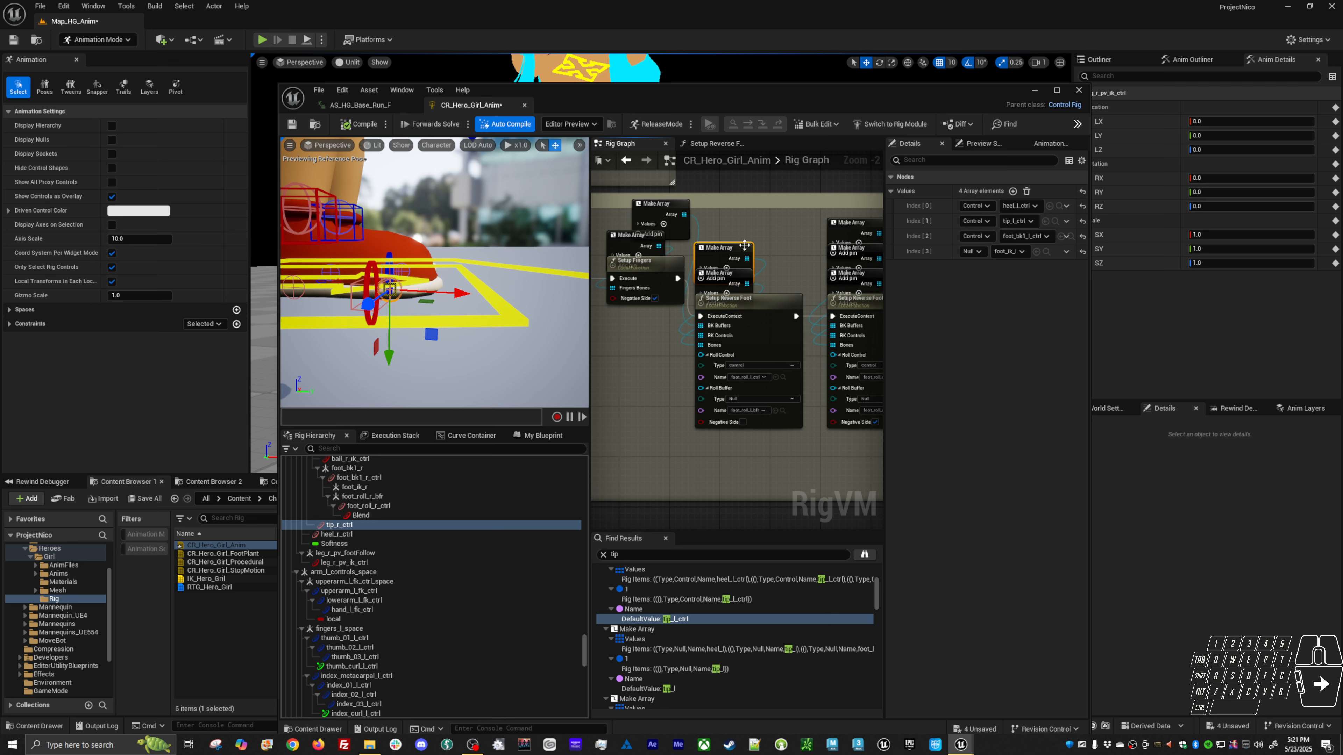
drag(744, 245, 740, 211)
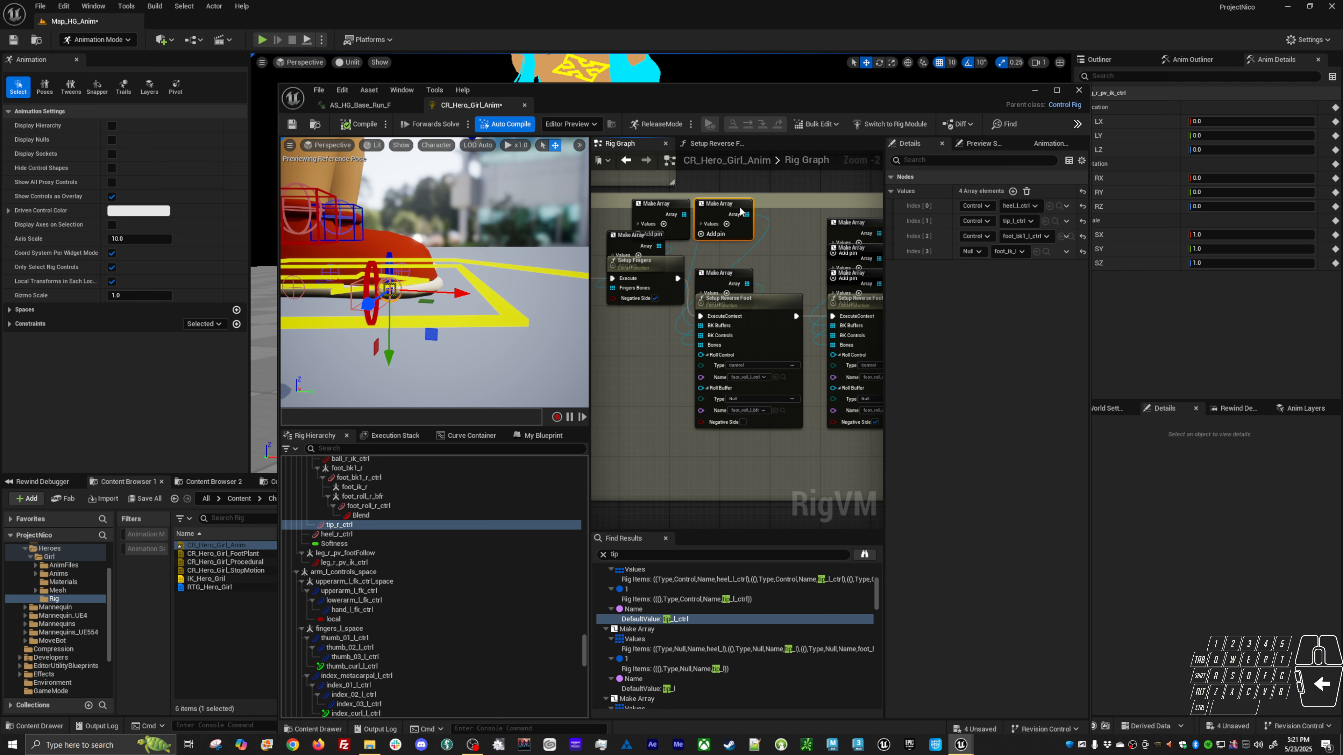
Compare the bone, control and null lists of the three Make Array nodes and restack the moved nodes above Setup Reverse Foot
click(733, 273)
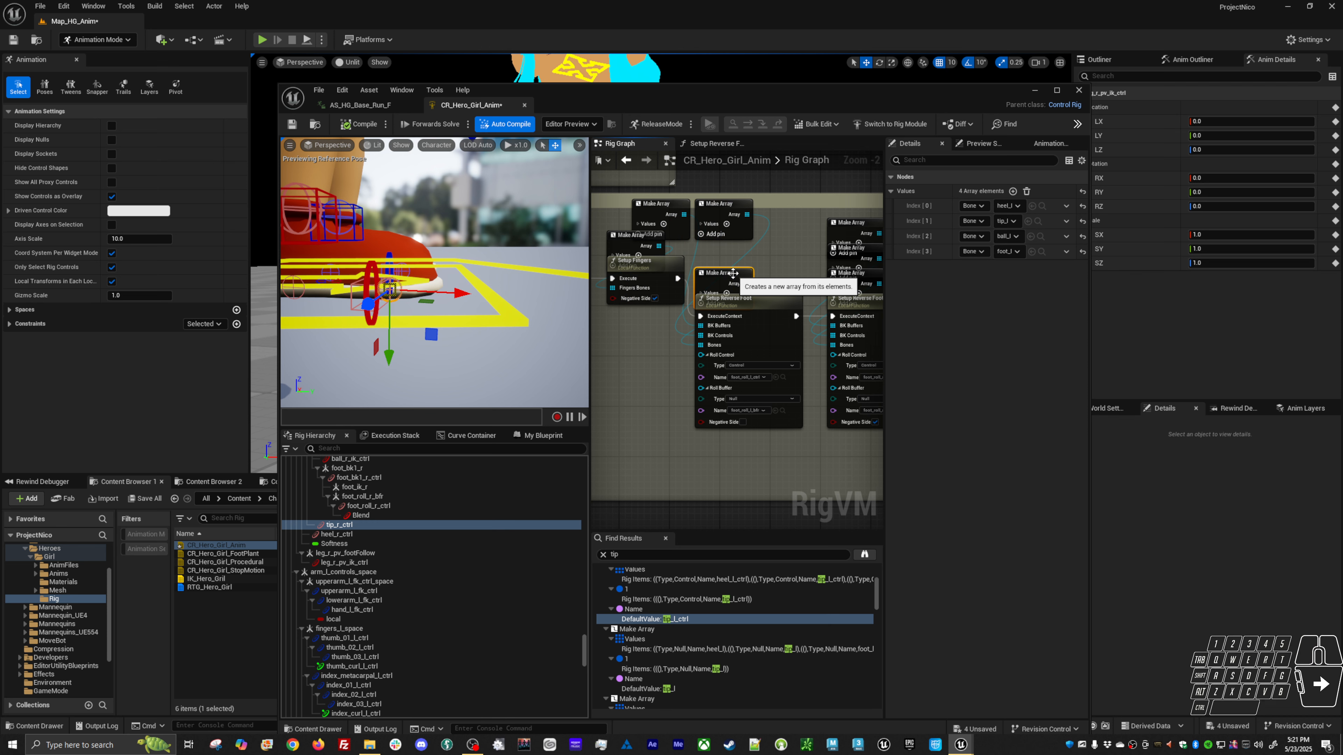
click(732, 204)
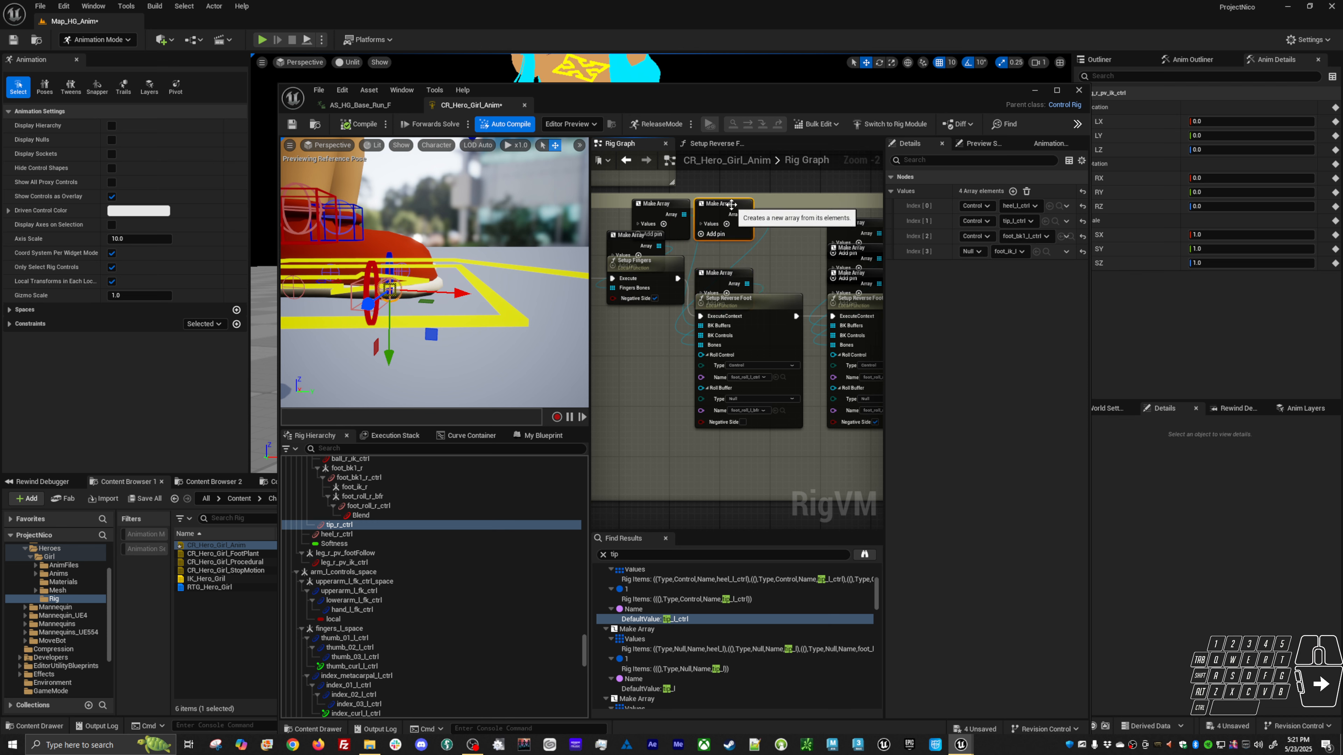
click(666, 204)
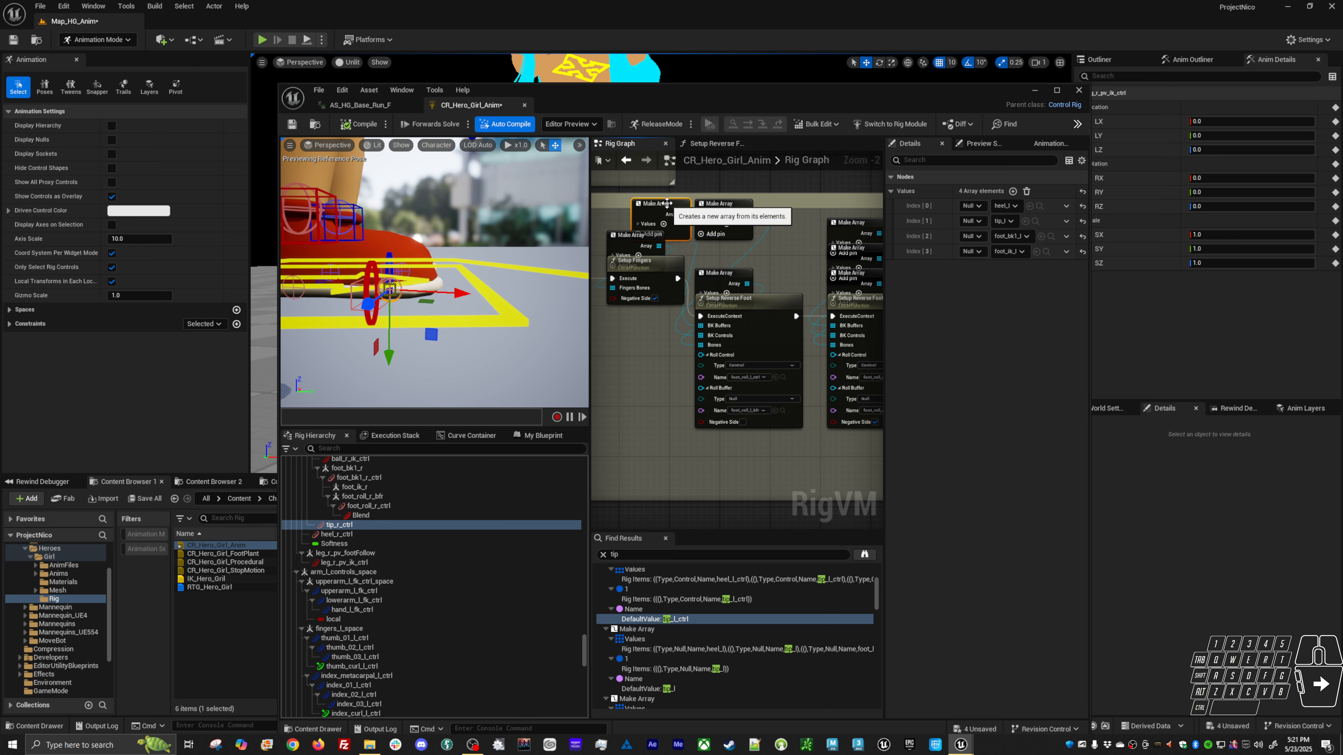
drag(731, 206, 731, 264)
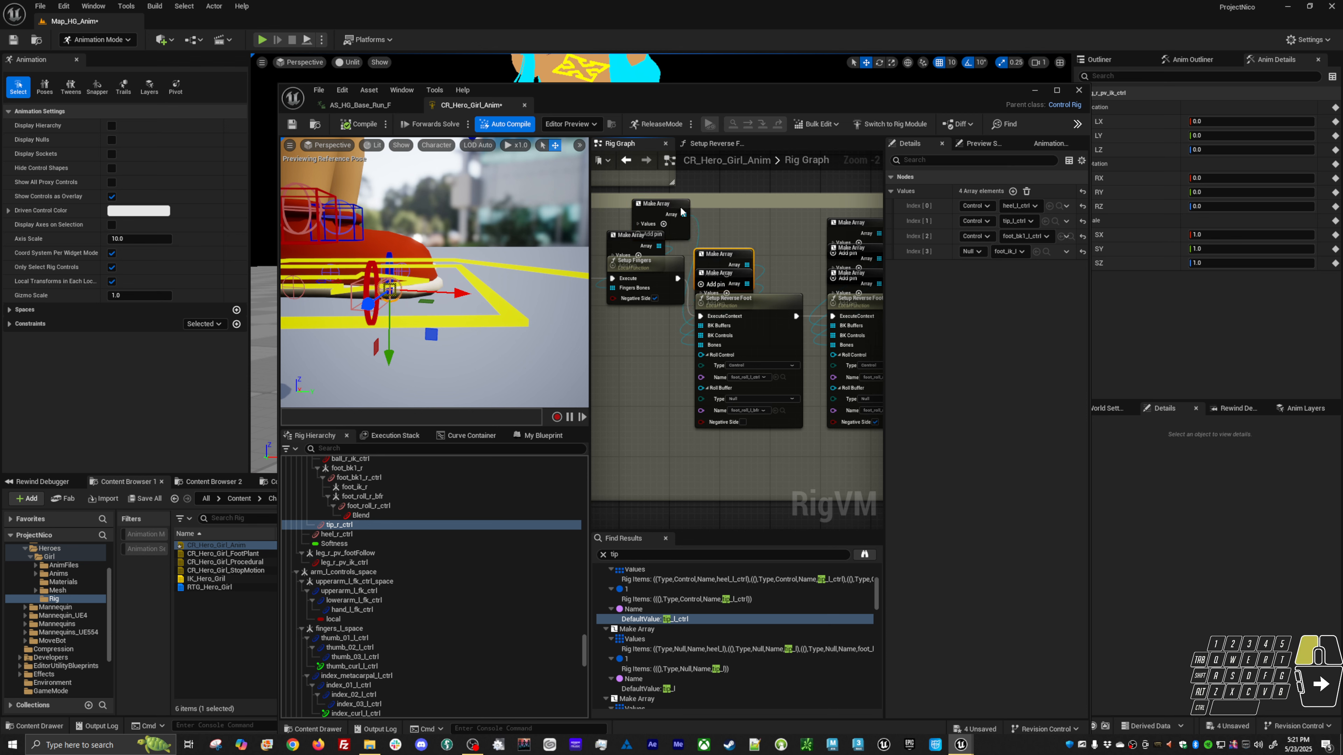
drag(680, 212, 733, 240)
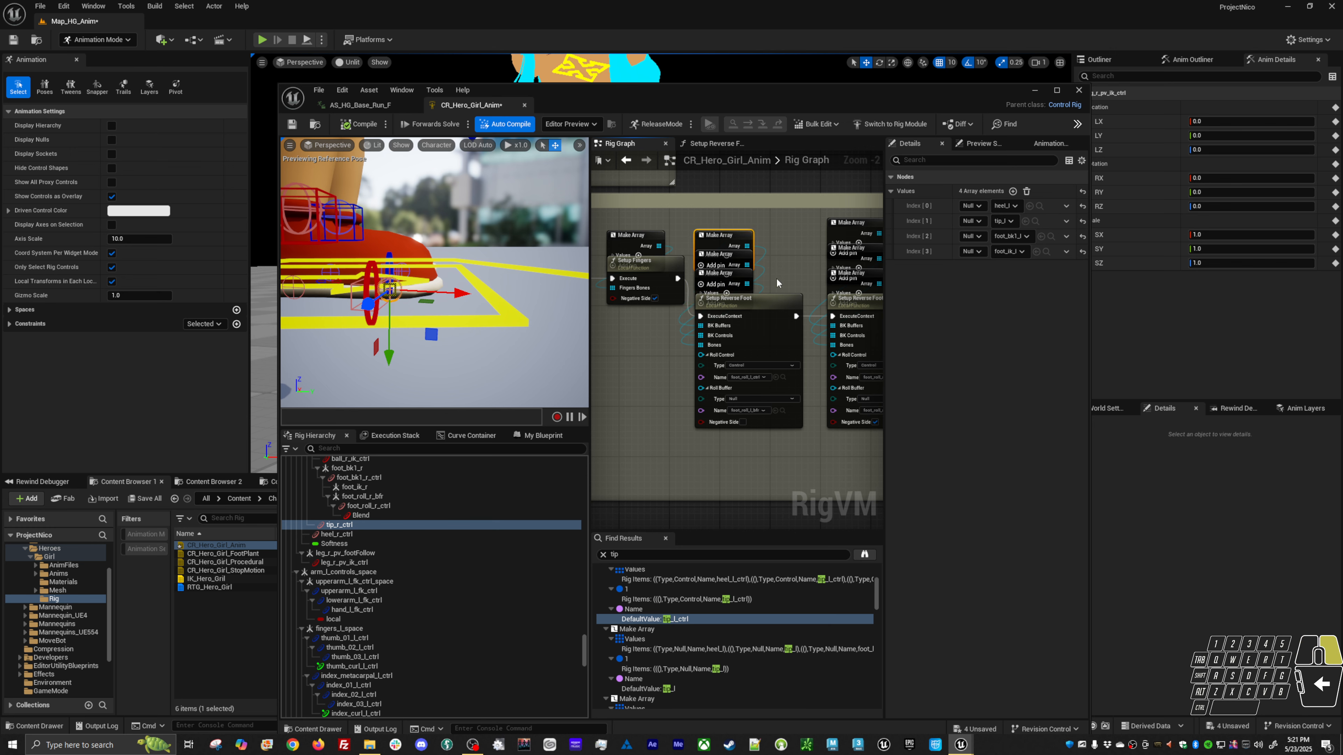
Examine the left and right Setup Reverse Foot nodes and the neighbouring spine and arm setup groups in the rig graph
right_drag(777, 284, 712, 287)
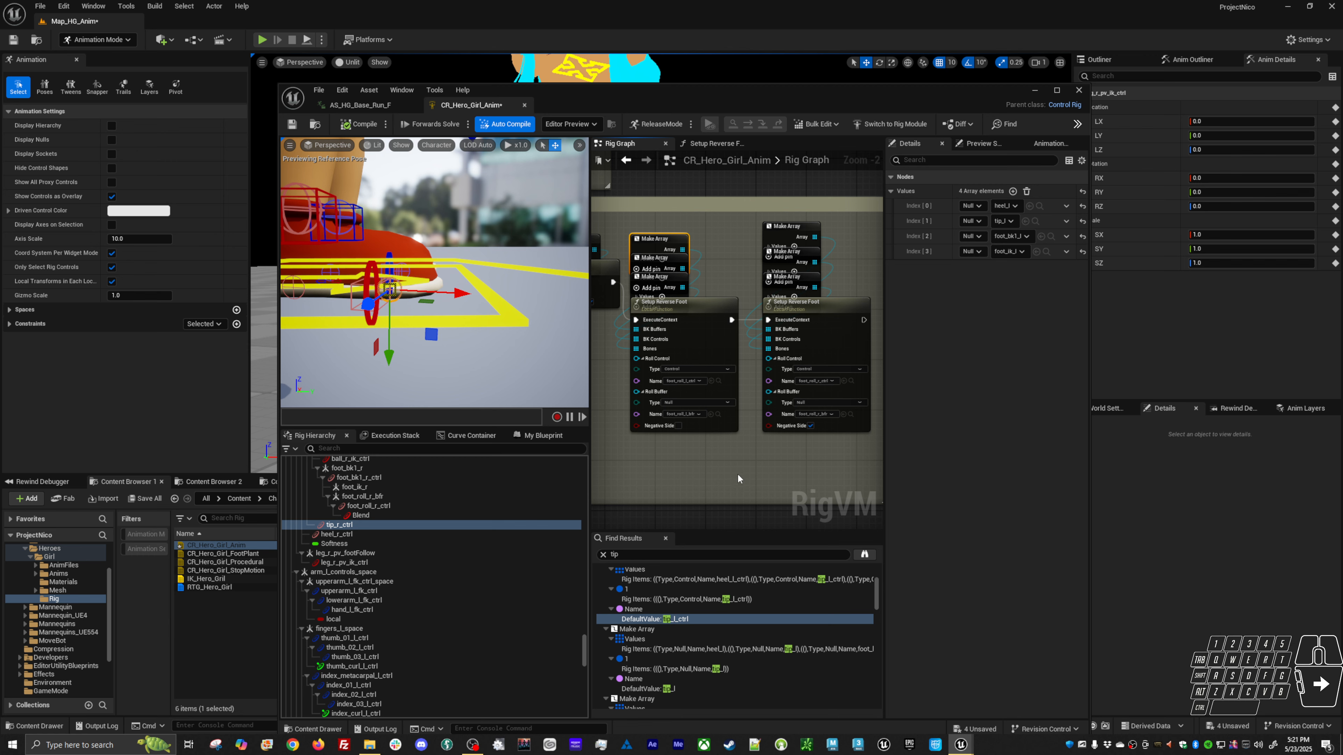
scroll(738, 479, down, 2)
right_drag(778, 431, 692, 452)
scroll(692, 452, down, 2)
right_drag(714, 238, 672, 288)
scroll(686, 292, up, 3)
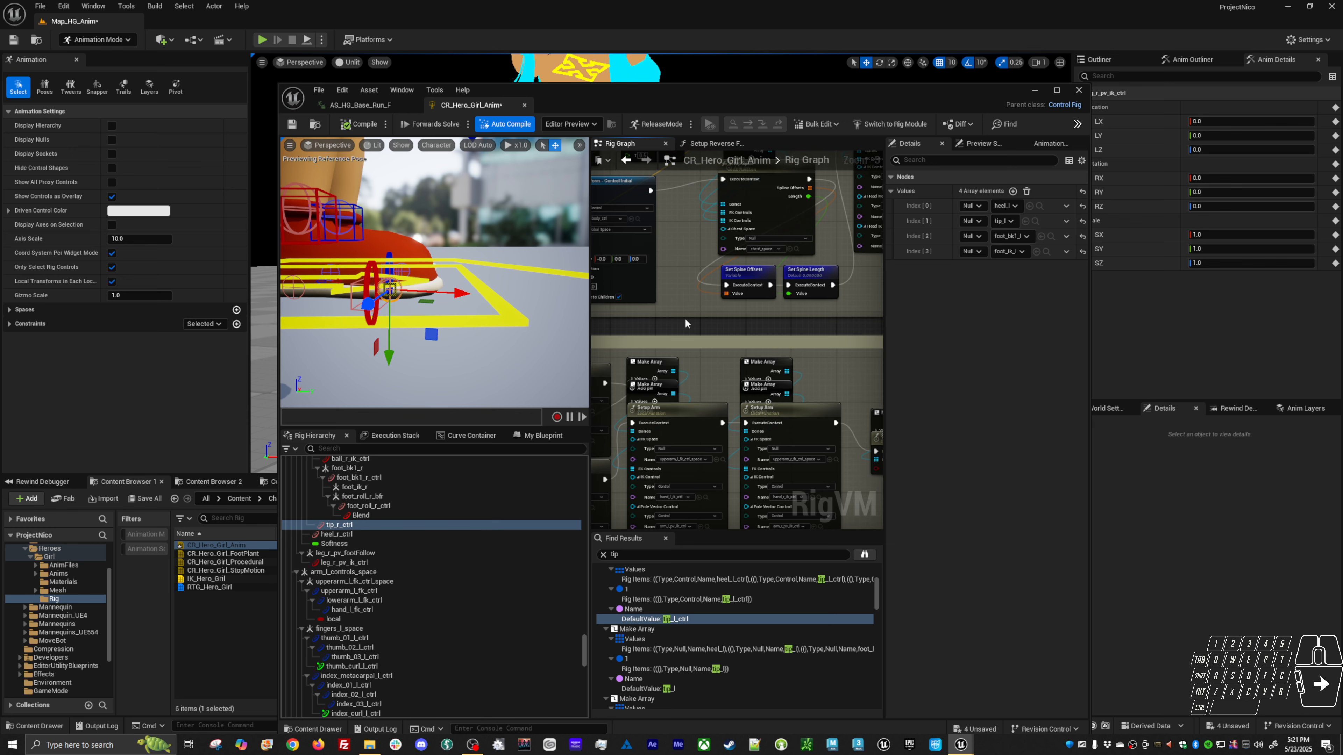
Jump from the search results to the Make Array node holding tip_r_ctrl and examine the Forward Reverse Foot node it feeds
scroll(705, 680, down, 2)
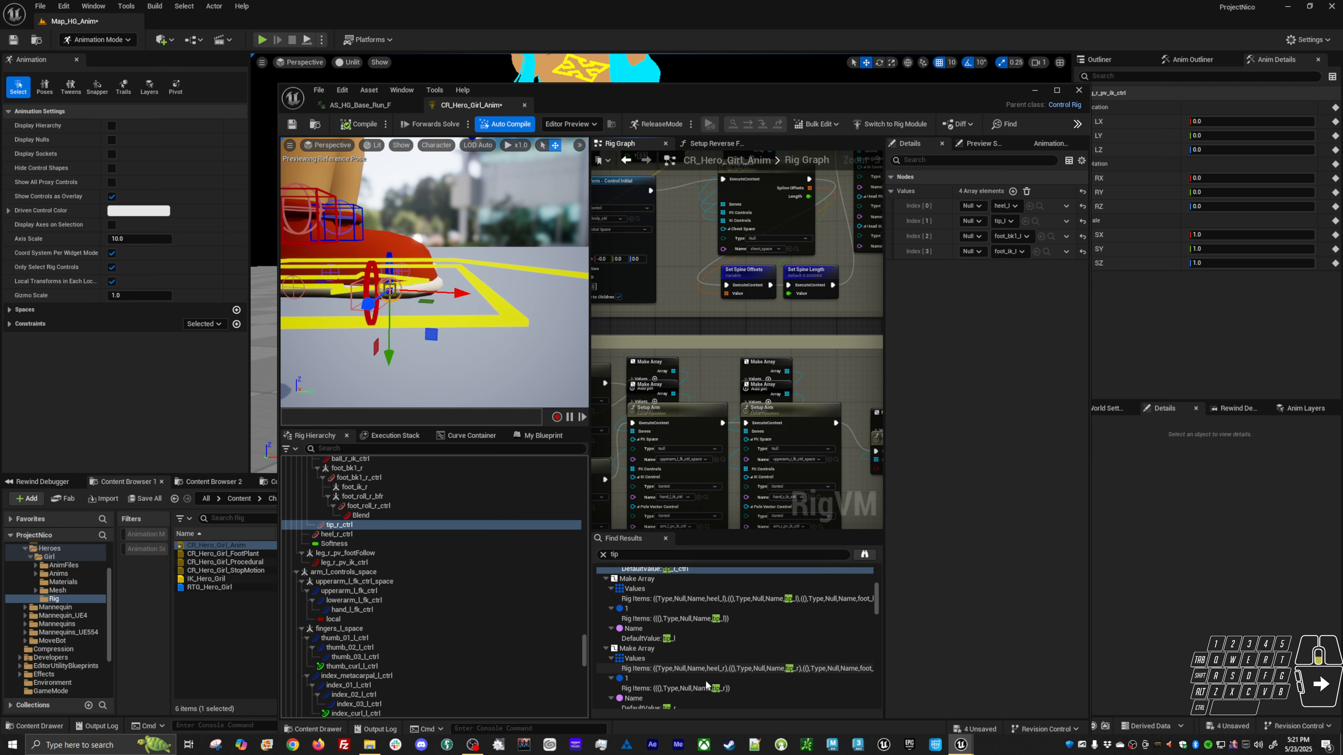
scroll(708, 677, down, 4)
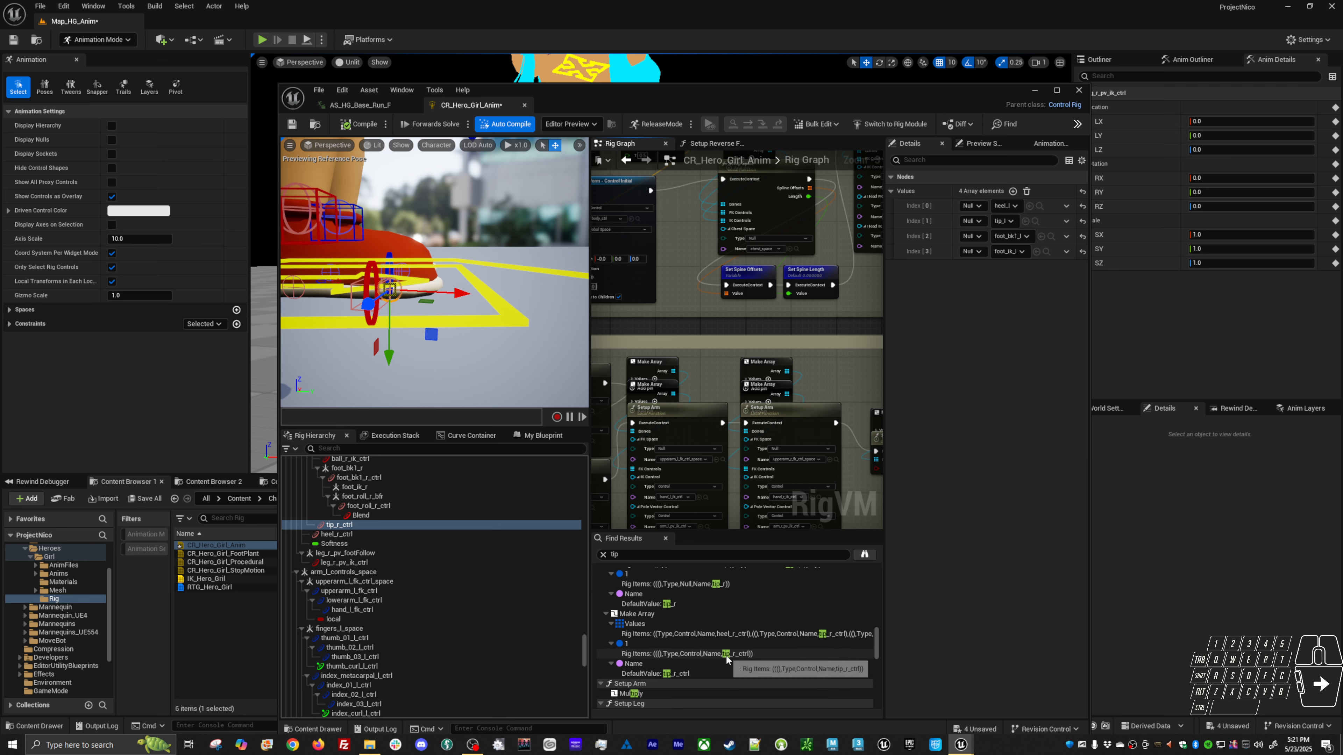
click(722, 676)
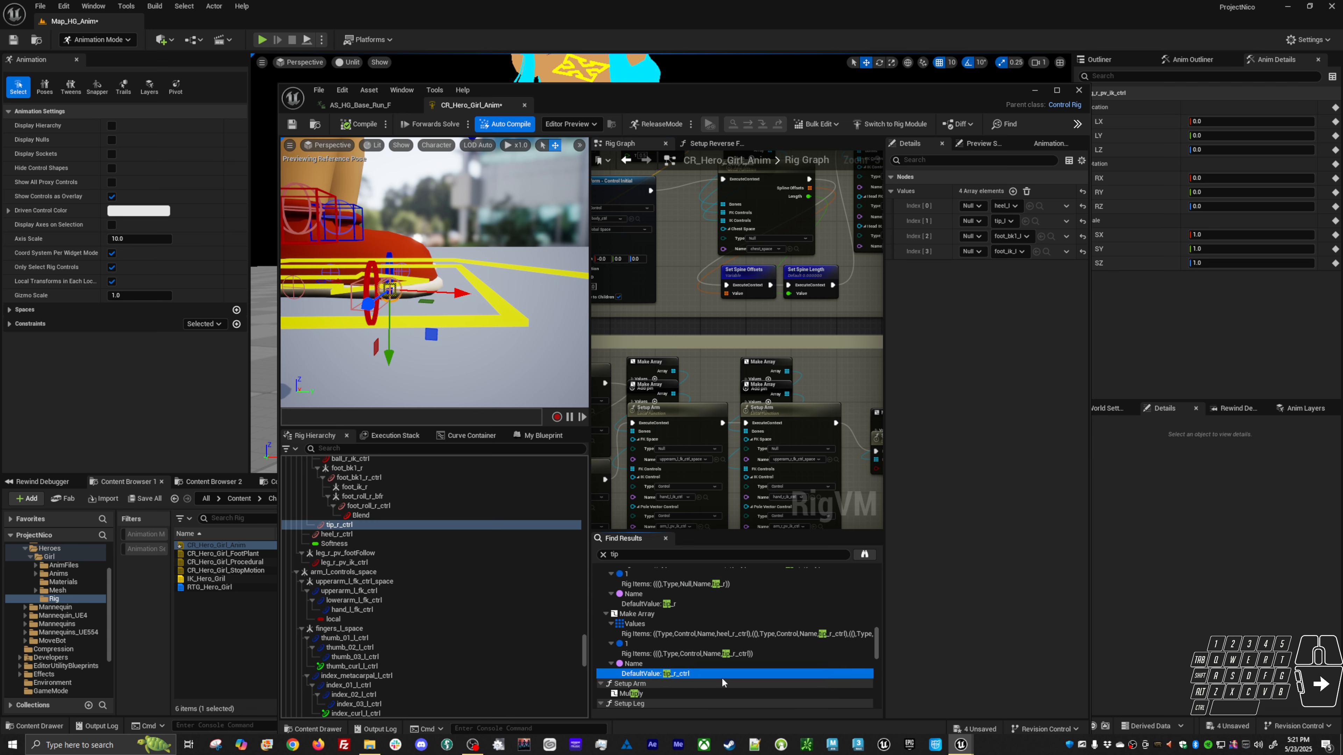
double_click(721, 677)
right_drag(812, 334, 800, 244)
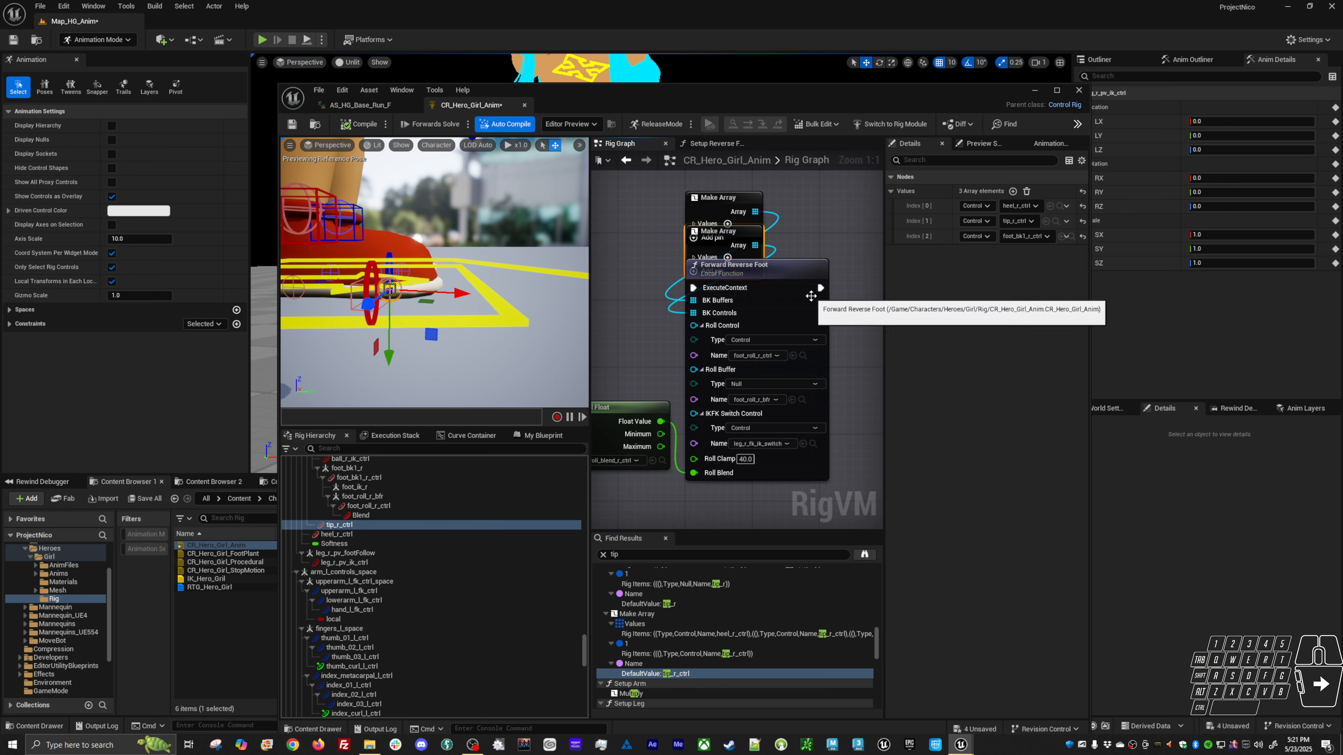
scroll(806, 294, down, 8)
right_drag(837, 456, 689, 480)
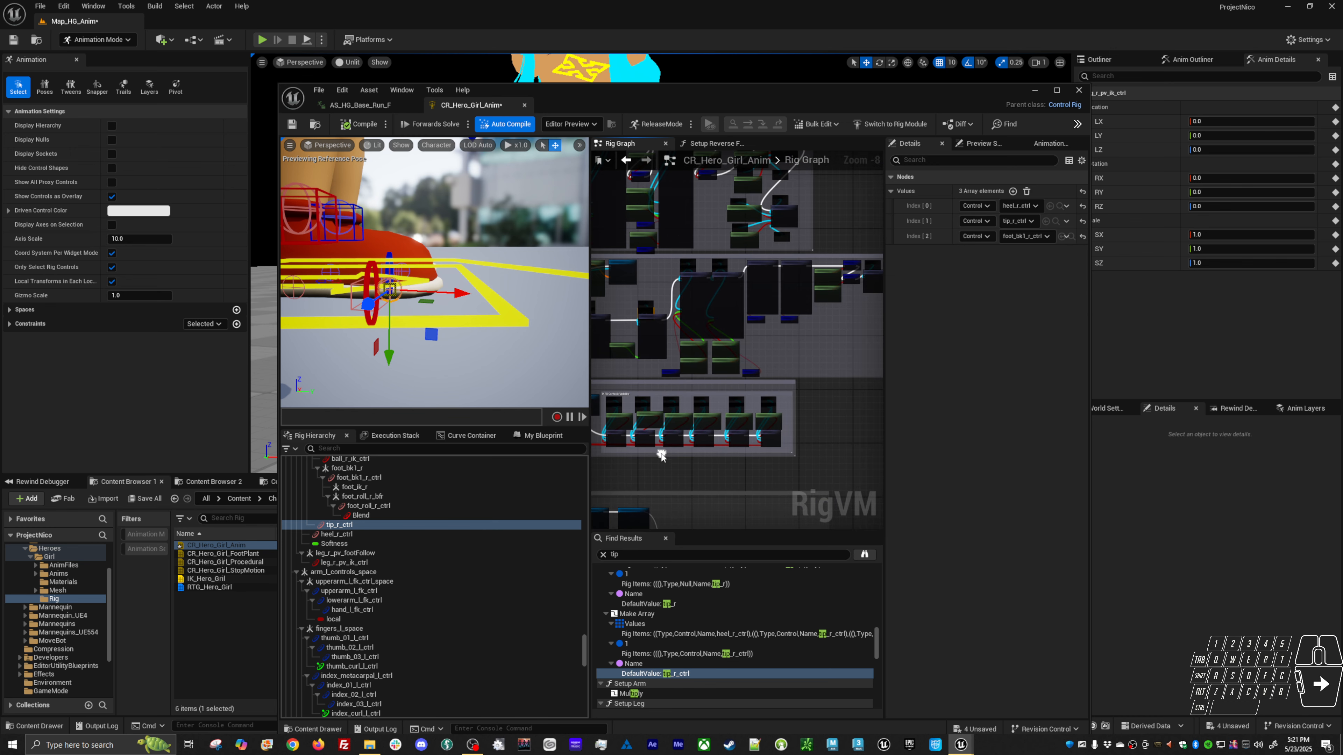
double_click(638, 676)
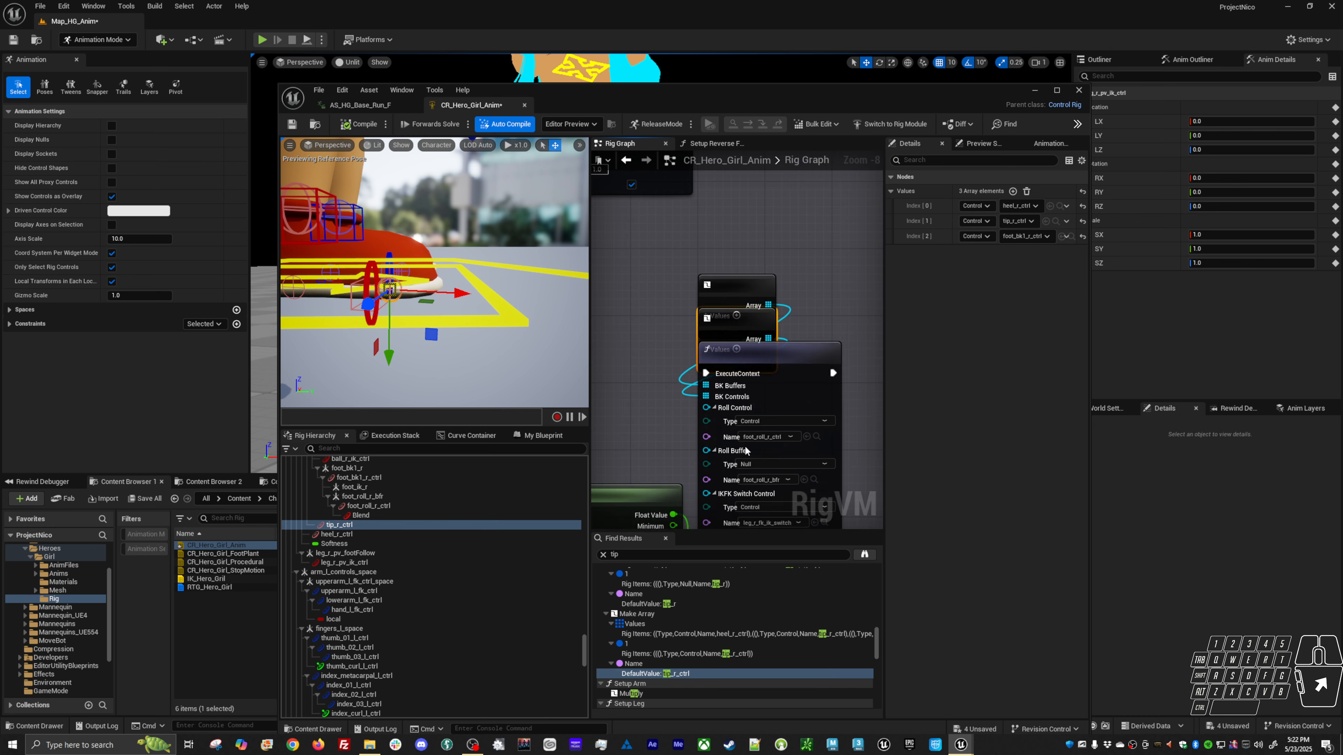
right_drag(782, 268, 779, 235)
mouse_move(859, 401)
right_down()
mouse_move(809, 405)
mouse_move(880, 396)
right_up()
right_drag(741, 483, 677, 489)
scroll(793, 469, down, 1)
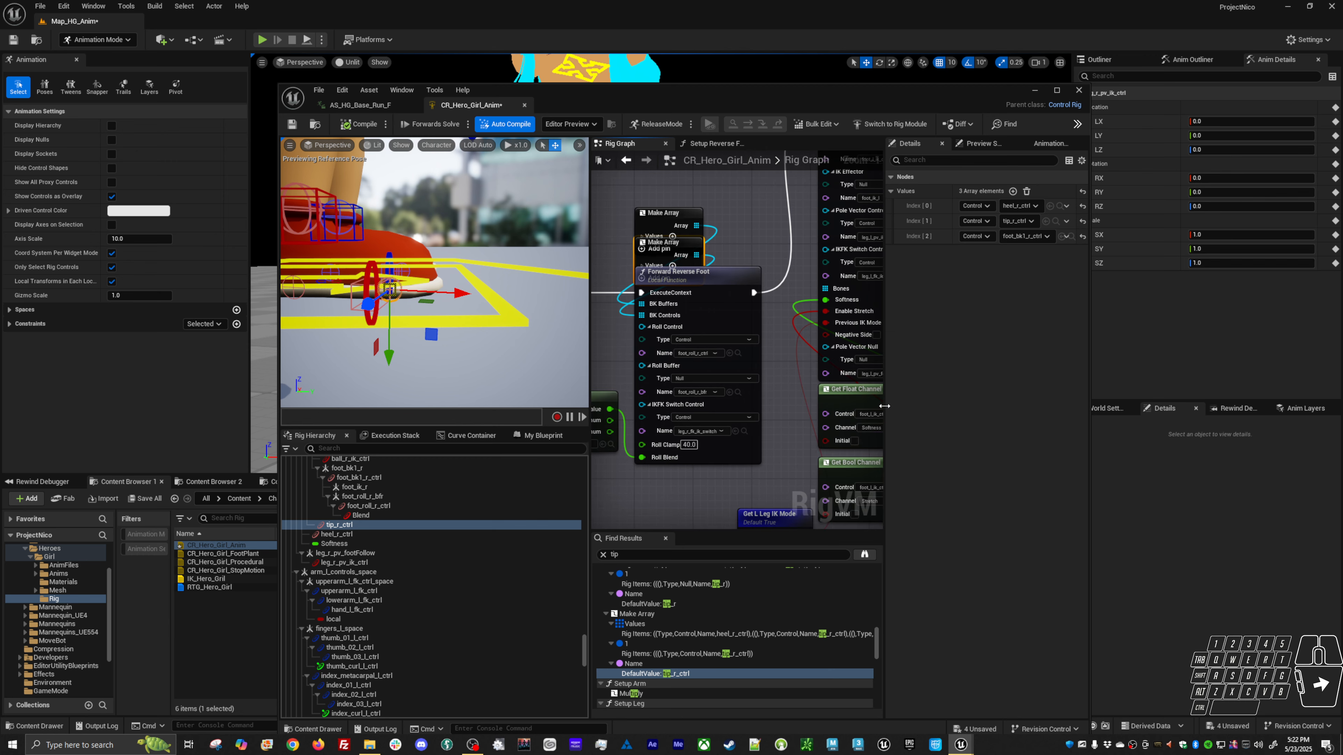
Enlarge the graph area and examine the forward leg nodes and float channel nodes following Forward Reverse Foot
drag(887, 410, 990, 412)
right_drag(591, 474, 727, 459)
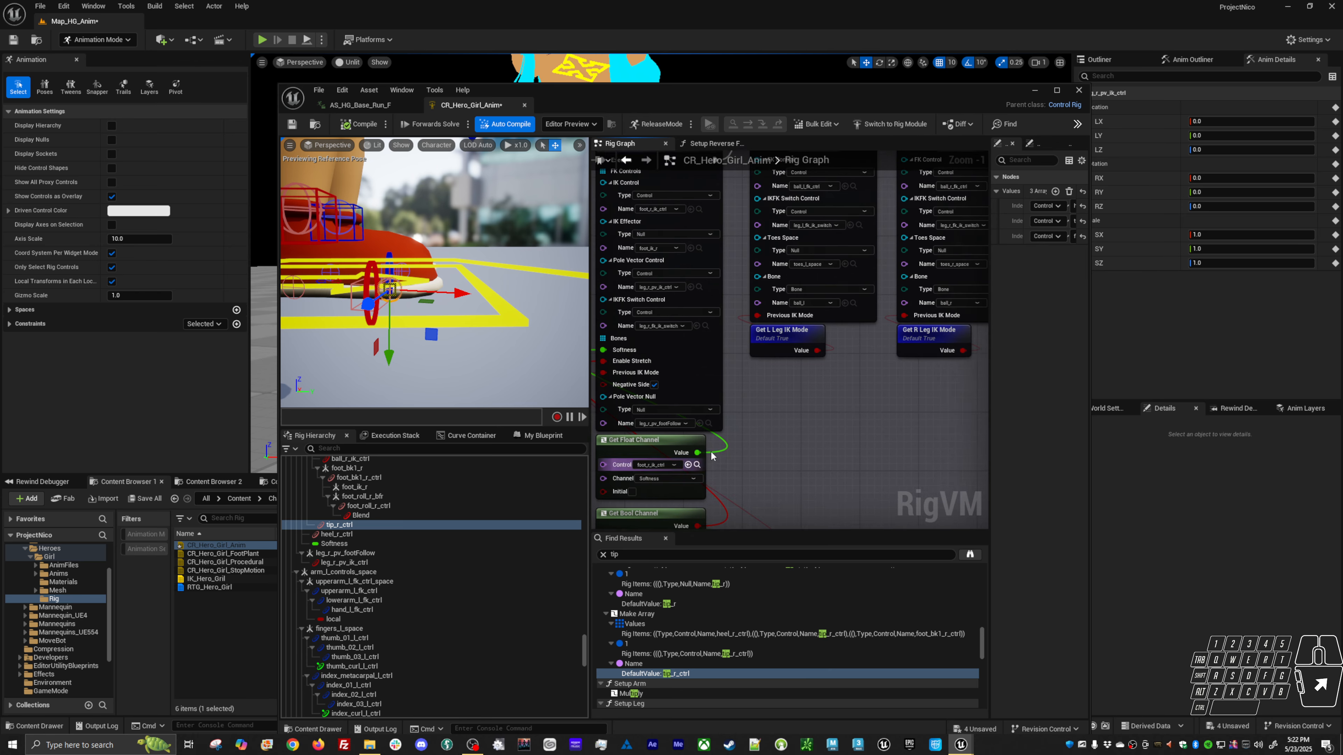
scroll(755, 465, up, 1)
right_drag(755, 463, 874, 337)
right_drag(731, 359, 708, 514)
scroll(877, 399, down, 1)
right_drag(893, 272, 798, 324)
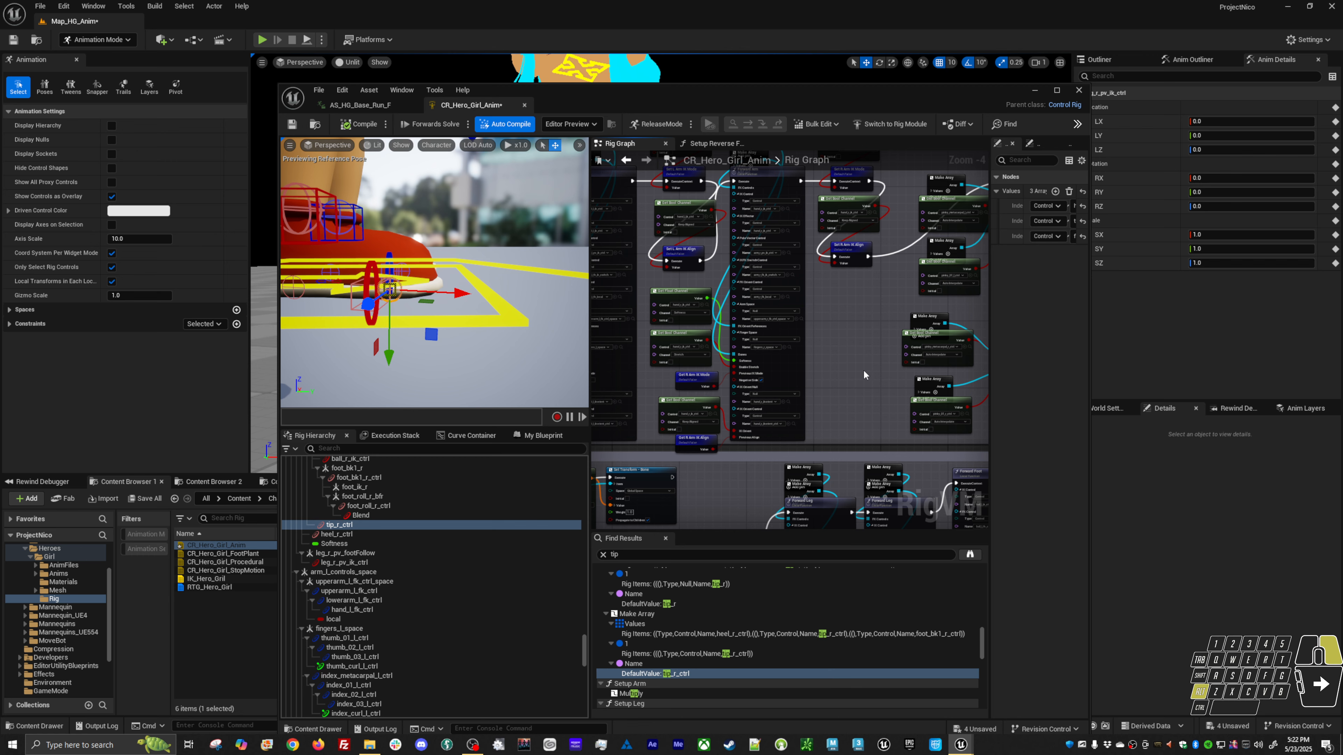
scroll(864, 374, down, 2)
scroll(863, 374, up, 4)
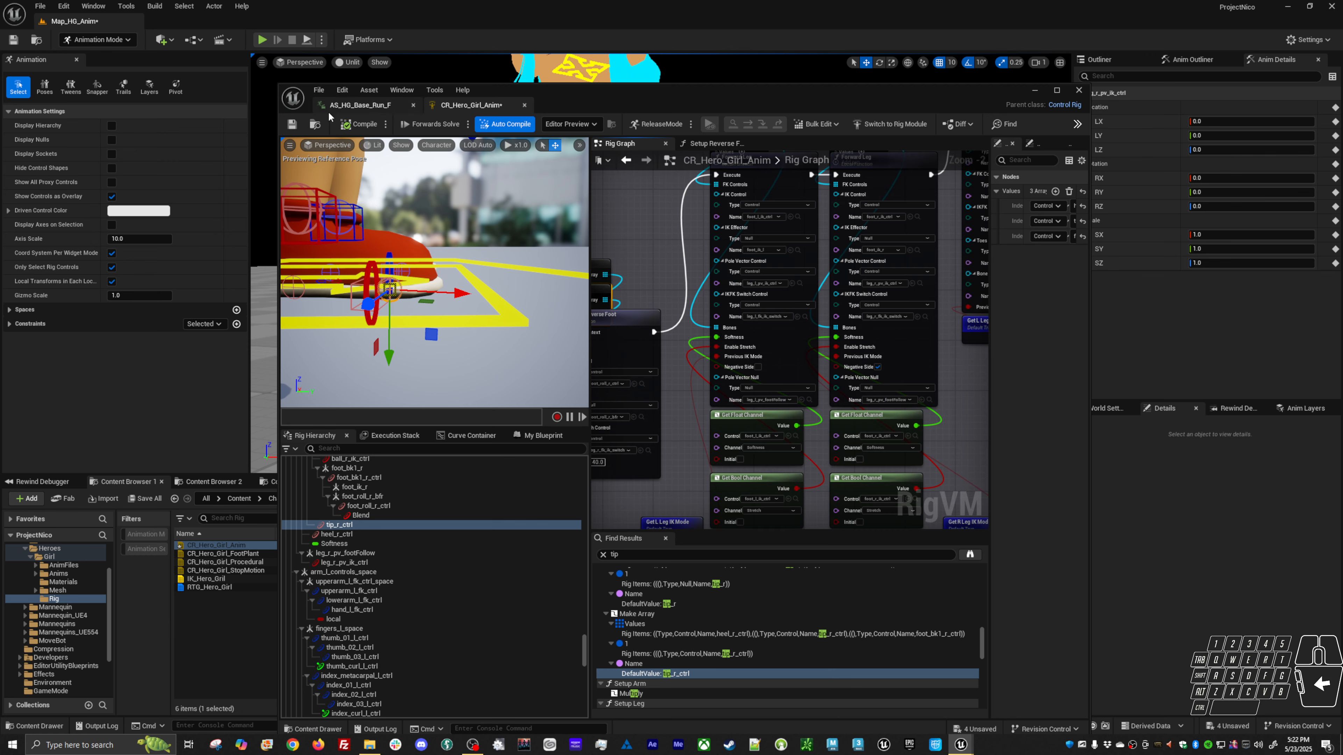
Save the CR_Hero_Girl_Anim control rig and close its editor window
click(291, 123)
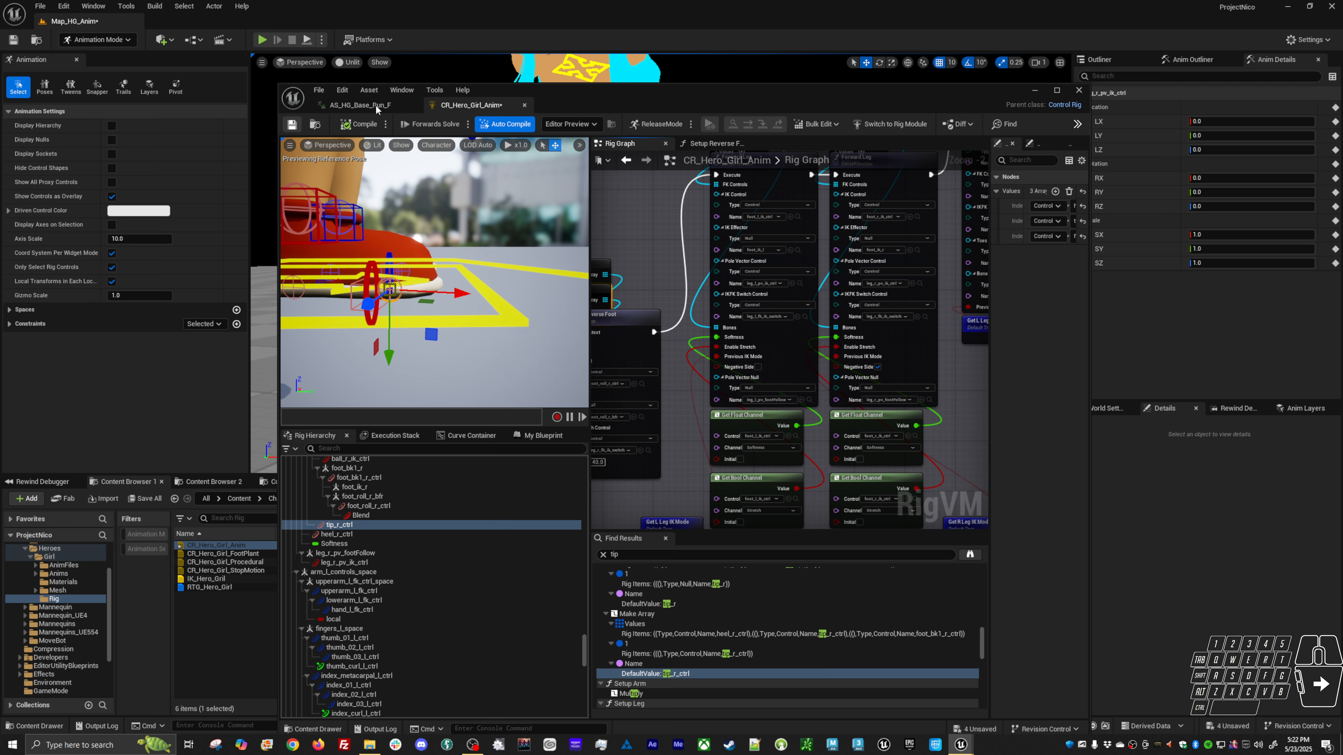
click(1079, 90)
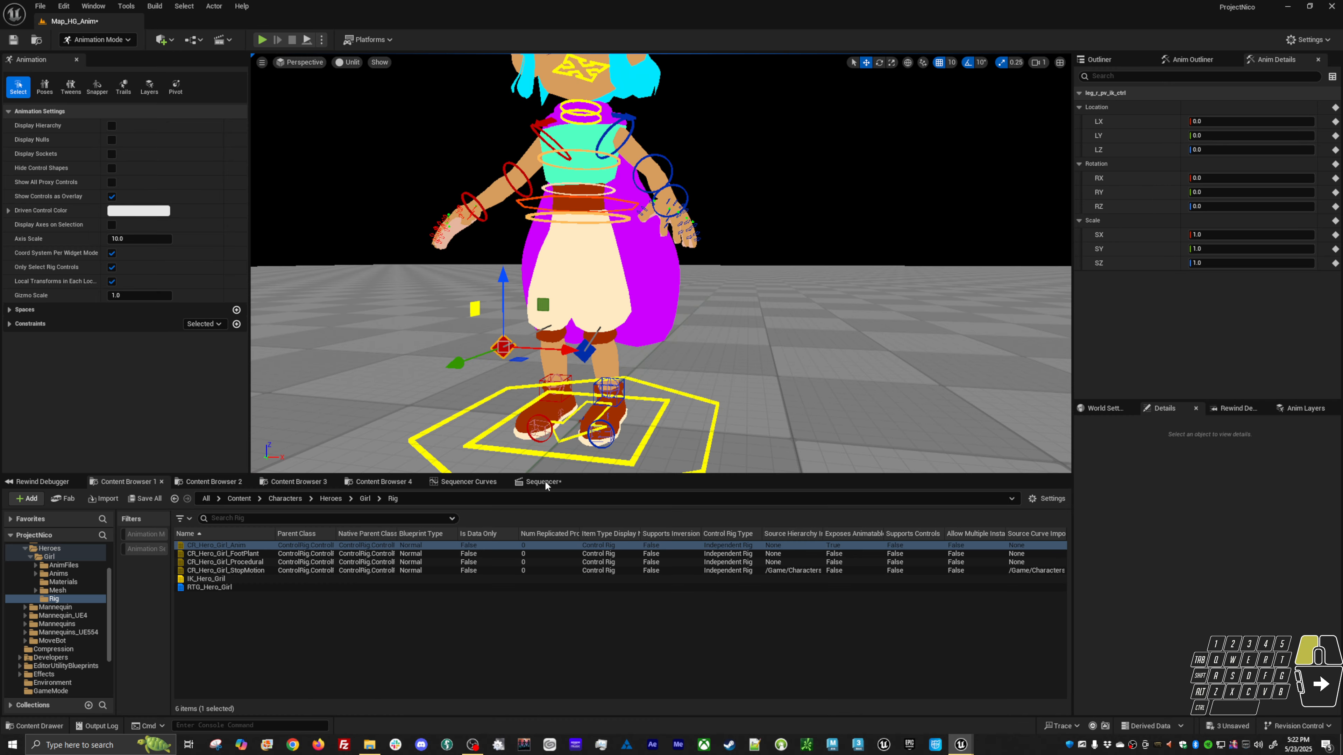
double_click(528, 545)
key(alt+Tab)
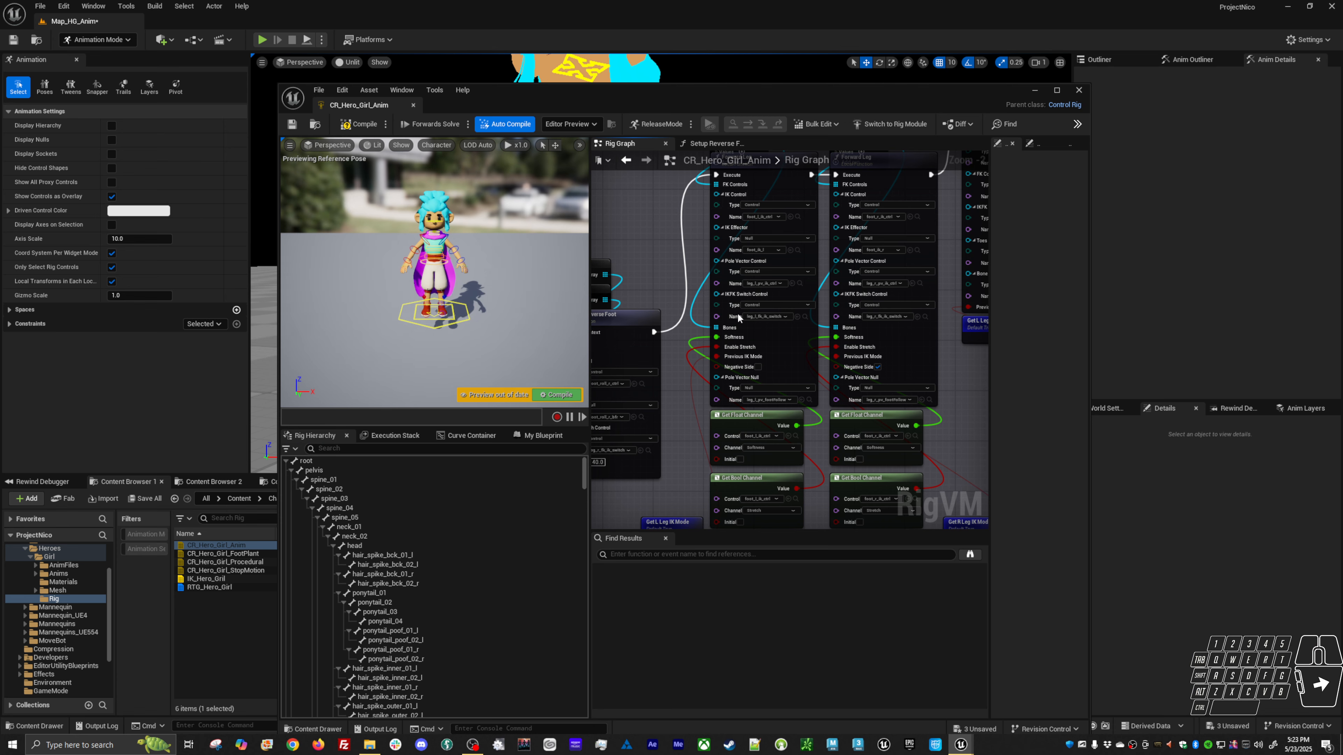
click(1082, 91)
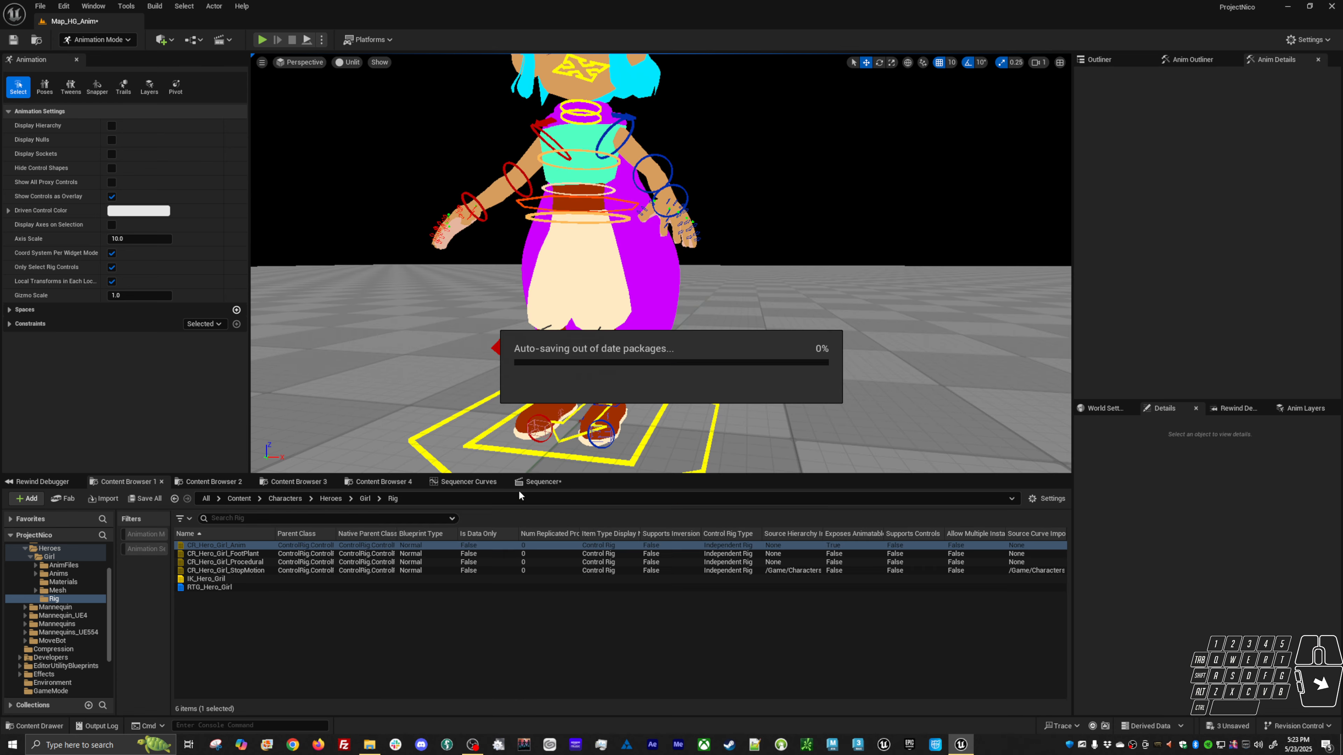
Bring up the Sequencer with the SKM_HG_Sprint tracks and view the whole character from a side angle
click(543, 481)
alt+right_drag(598, 338, 549, 360)
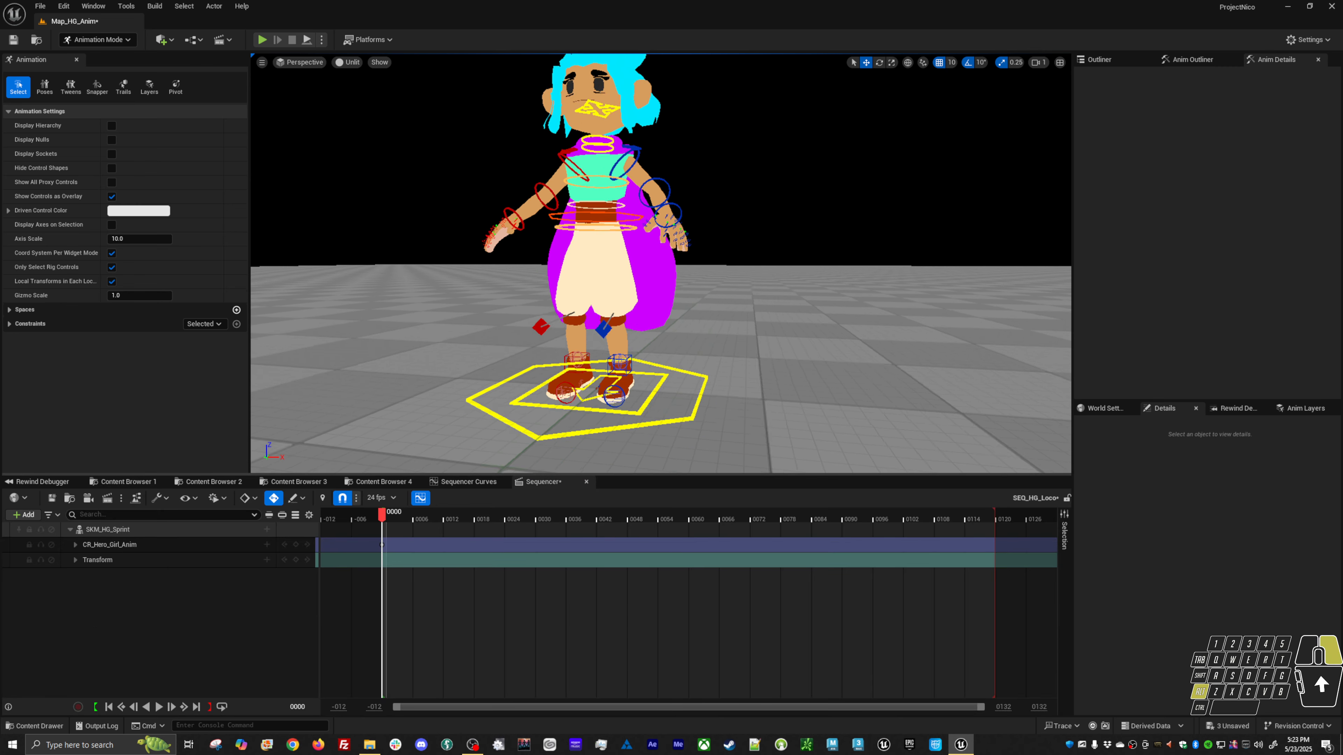
alt+drag(549, 360, 608, 331)
alt+right_drag(608, 331, 655, 318)
alt+drag(362, 327, 423, 327)
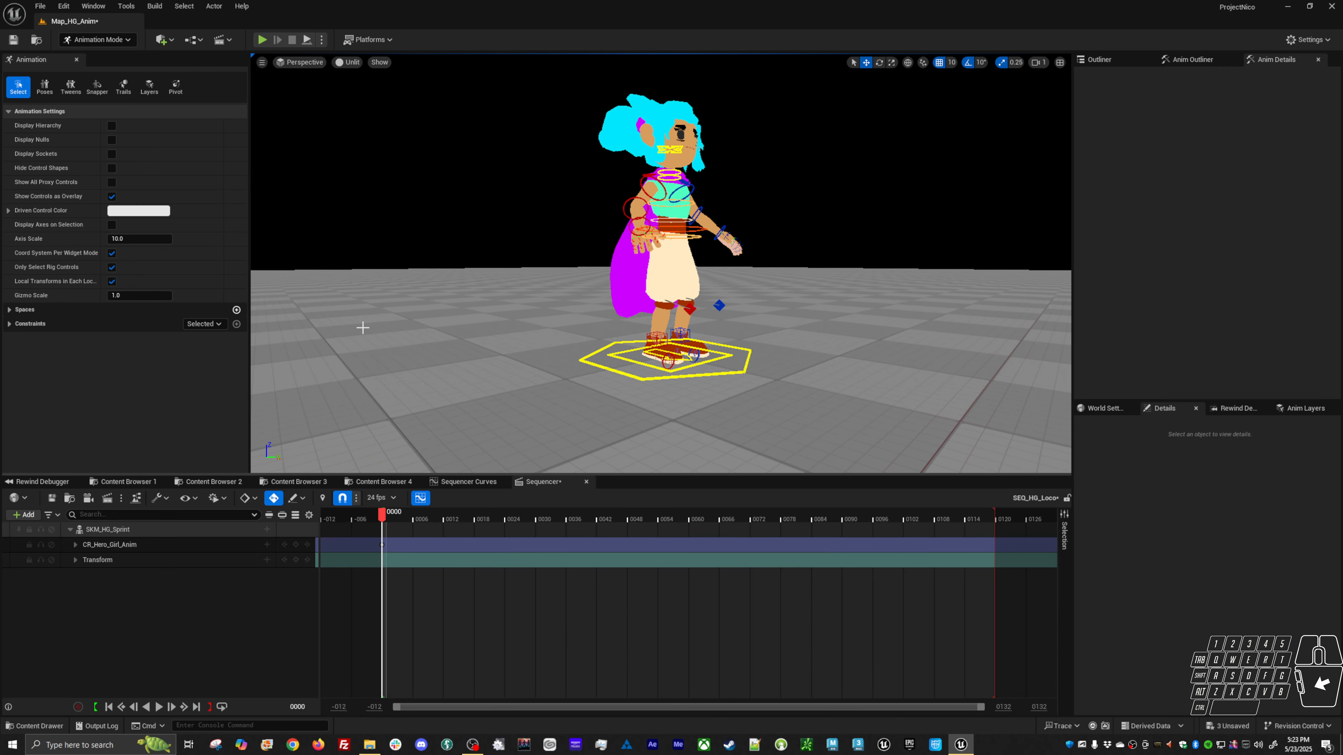
click(297, 544)
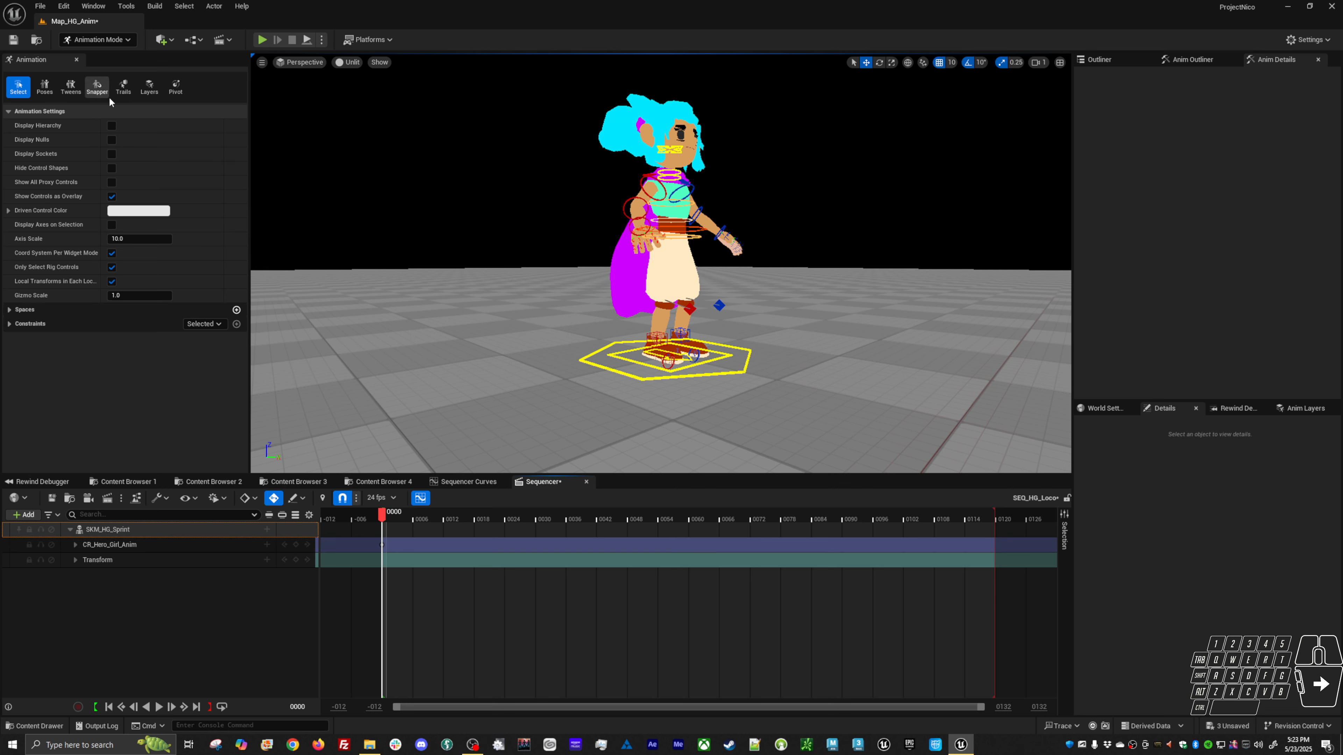
Select all of the character's rig controls and add an additive animation layer named Sprint
click(147, 95)
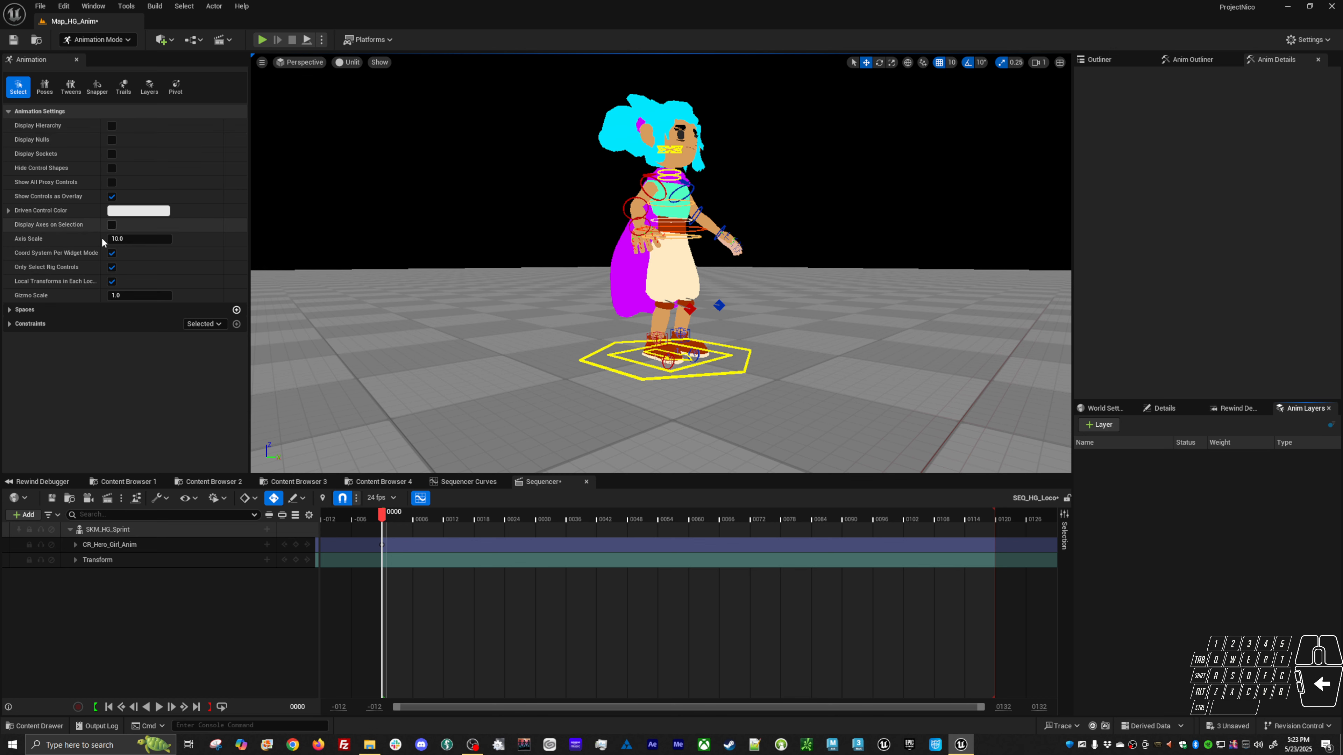
drag(826, 414, 535, 118)
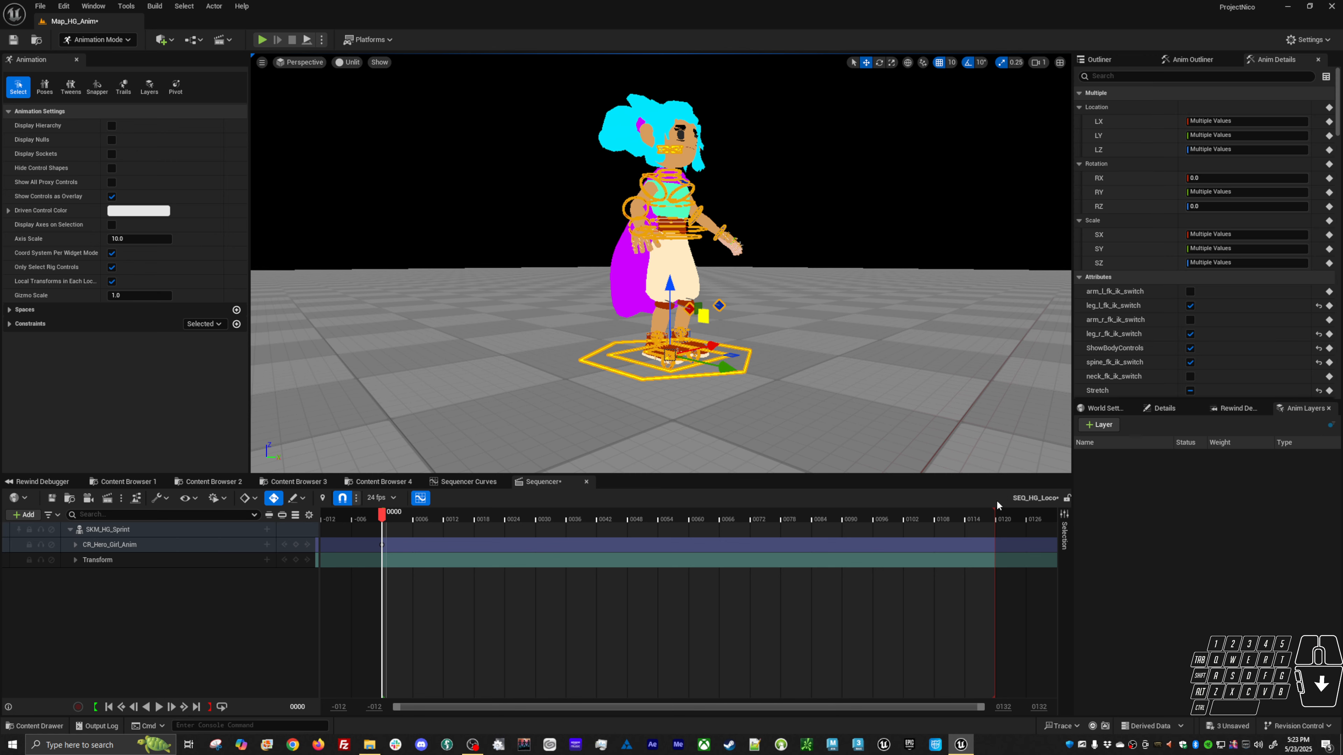
click(1100, 425)
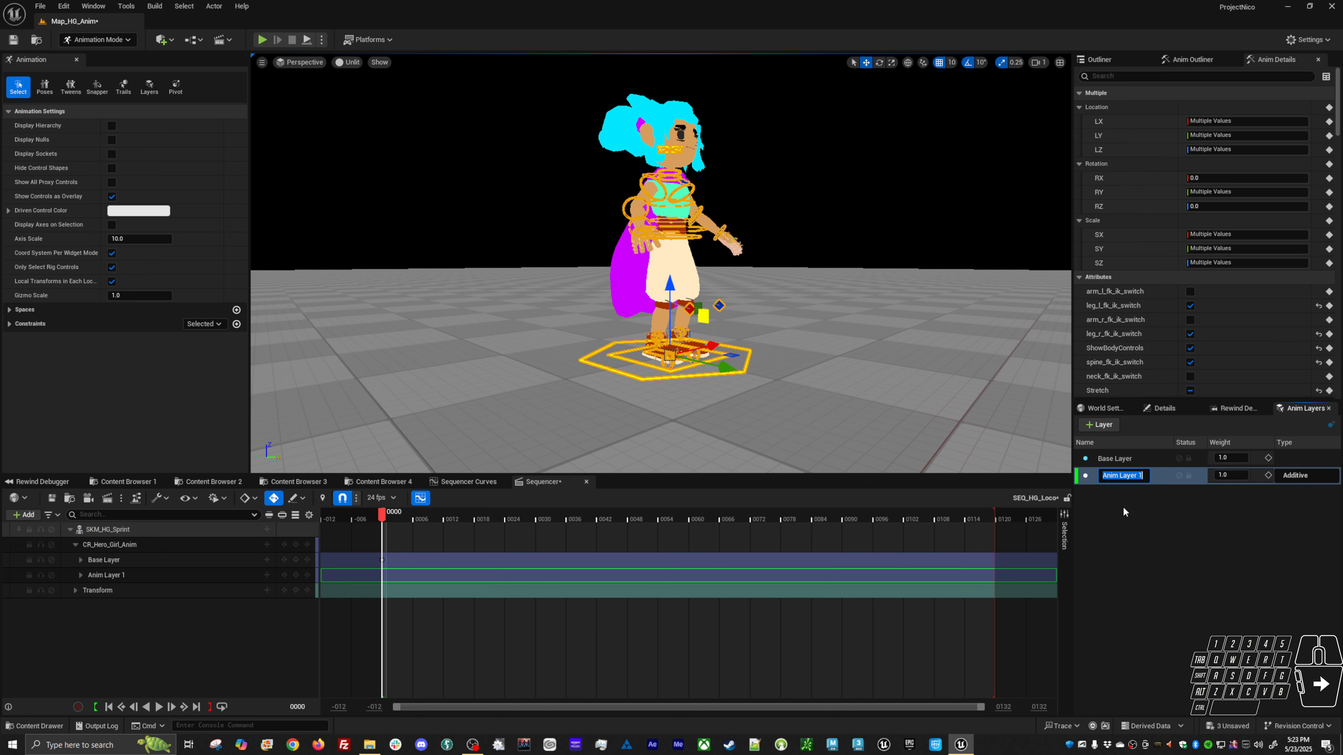
text(Sprint)
click(1129, 460)
click(1128, 475)
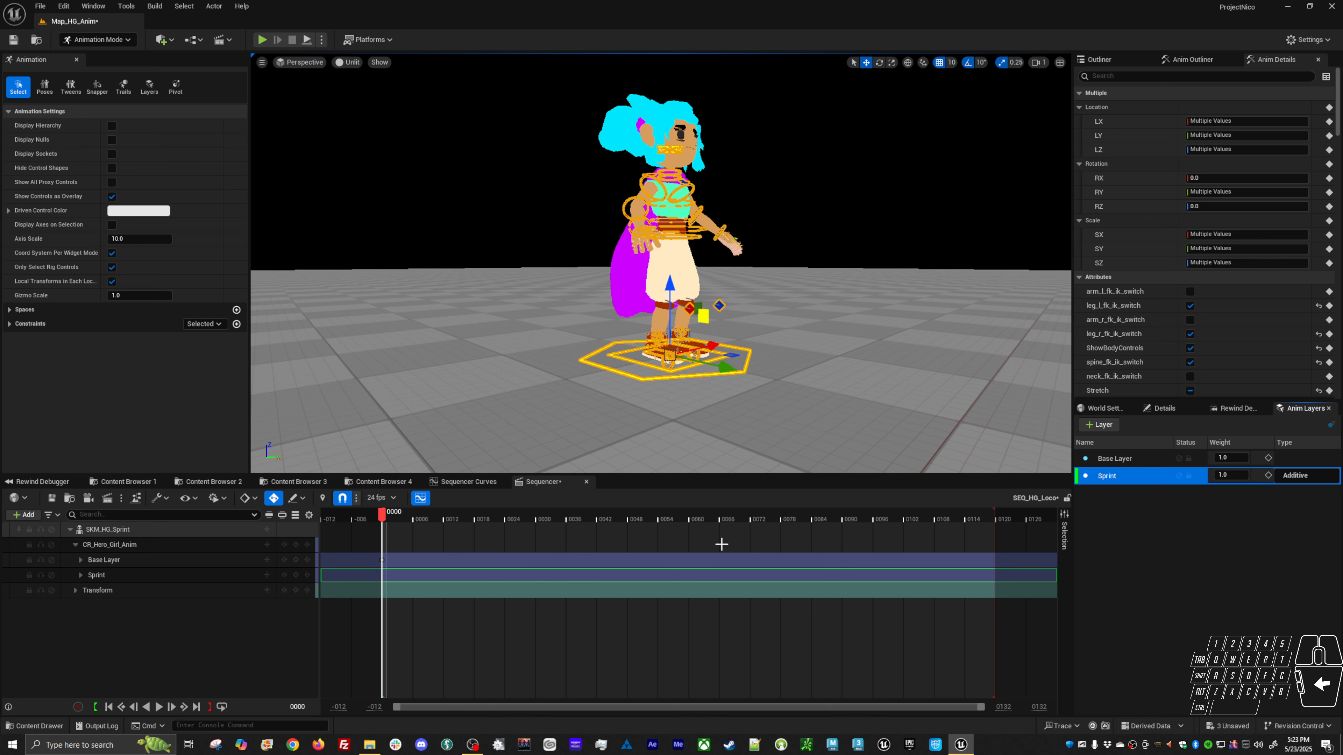
Key the Sprint layer at frame 0 for the selected controls and check the character from several angles
alt+drag(641, 450, 982, 439)
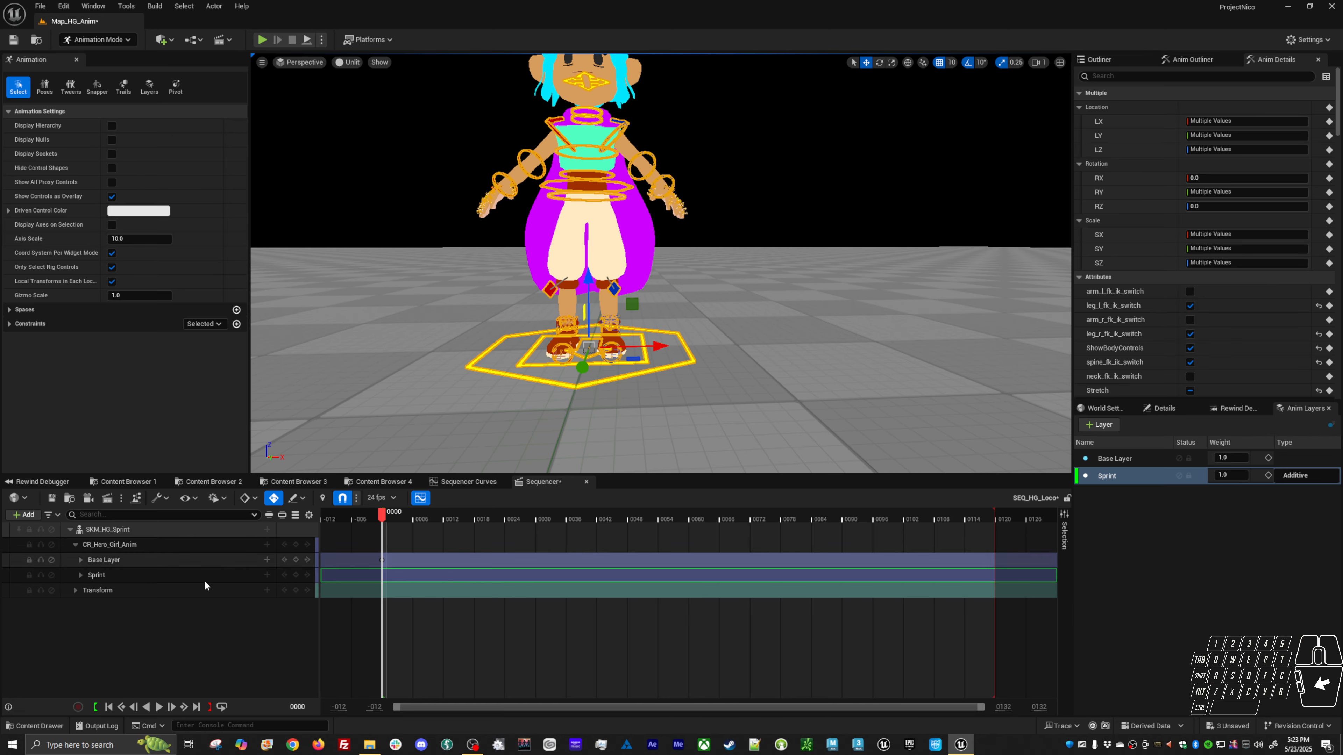
click(296, 575)
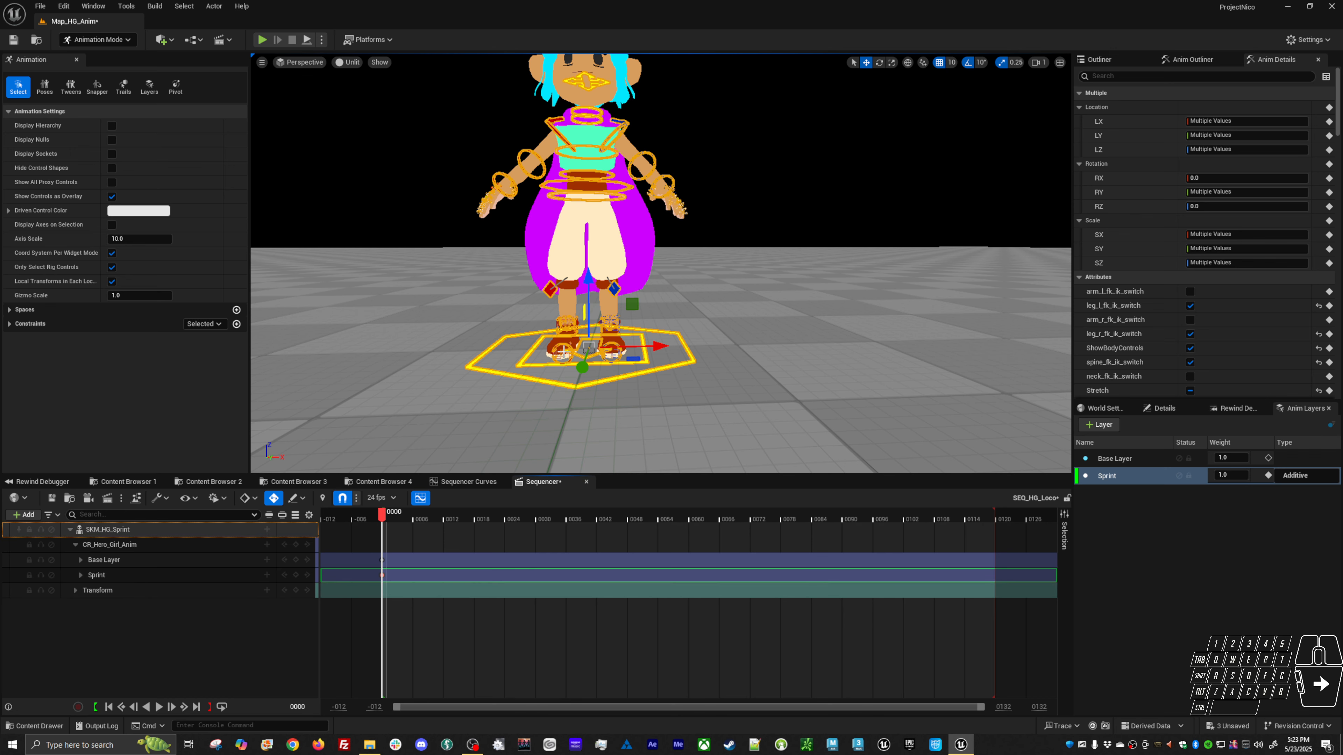
alt+drag(562, 352, 524, 338)
alt+right_drag(524, 339, 587, 350)
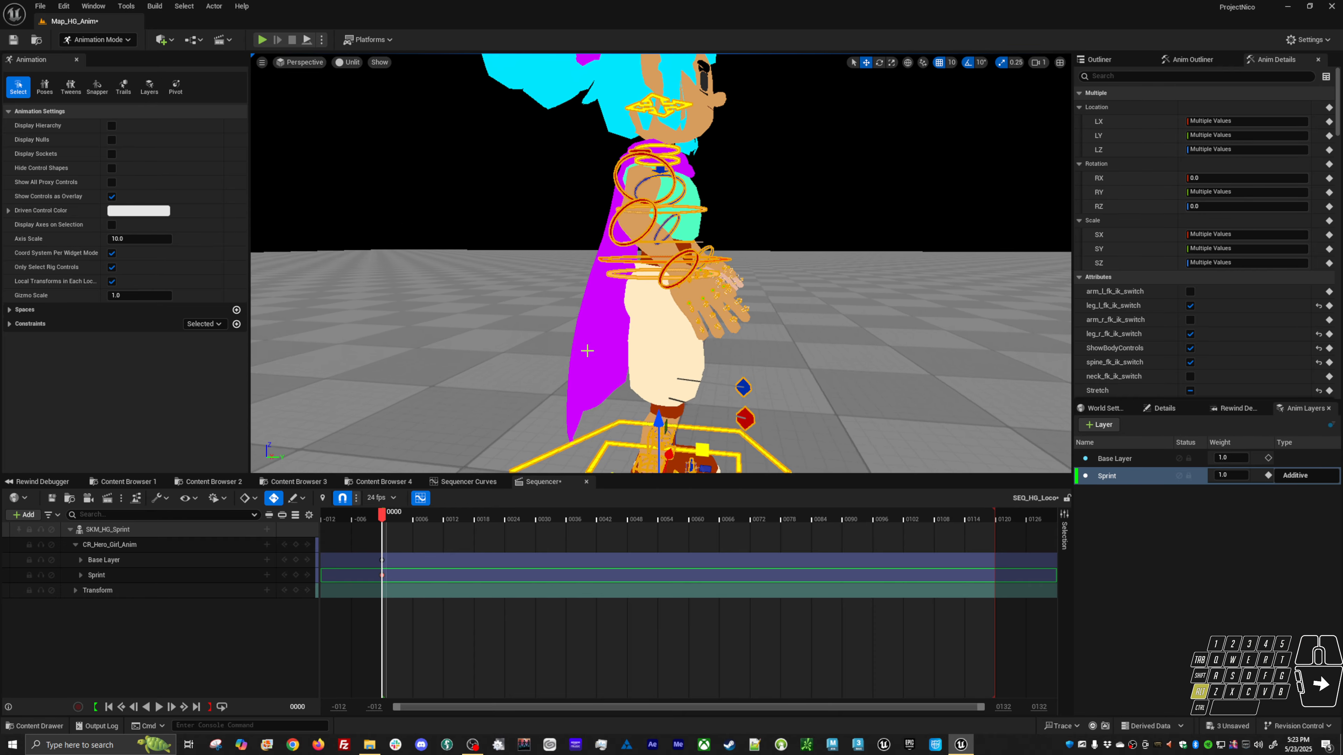
alt+drag(586, 351, 542, 353)
alt+middle_drag(542, 353, 570, 366)
alt+right_drag(569, 366, 612, 351)
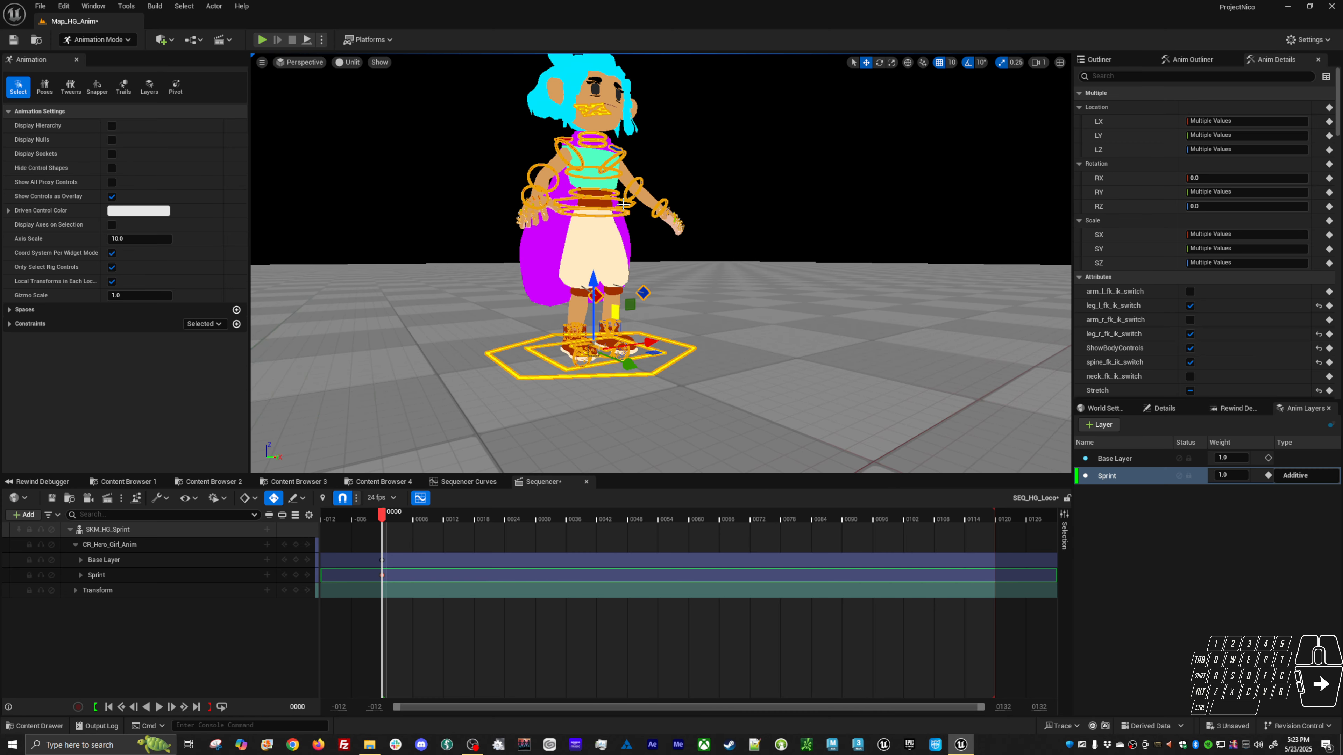
Select body_ctrl and rotate it forward about 54 degrees around X to lean the upper body
click(623, 203)
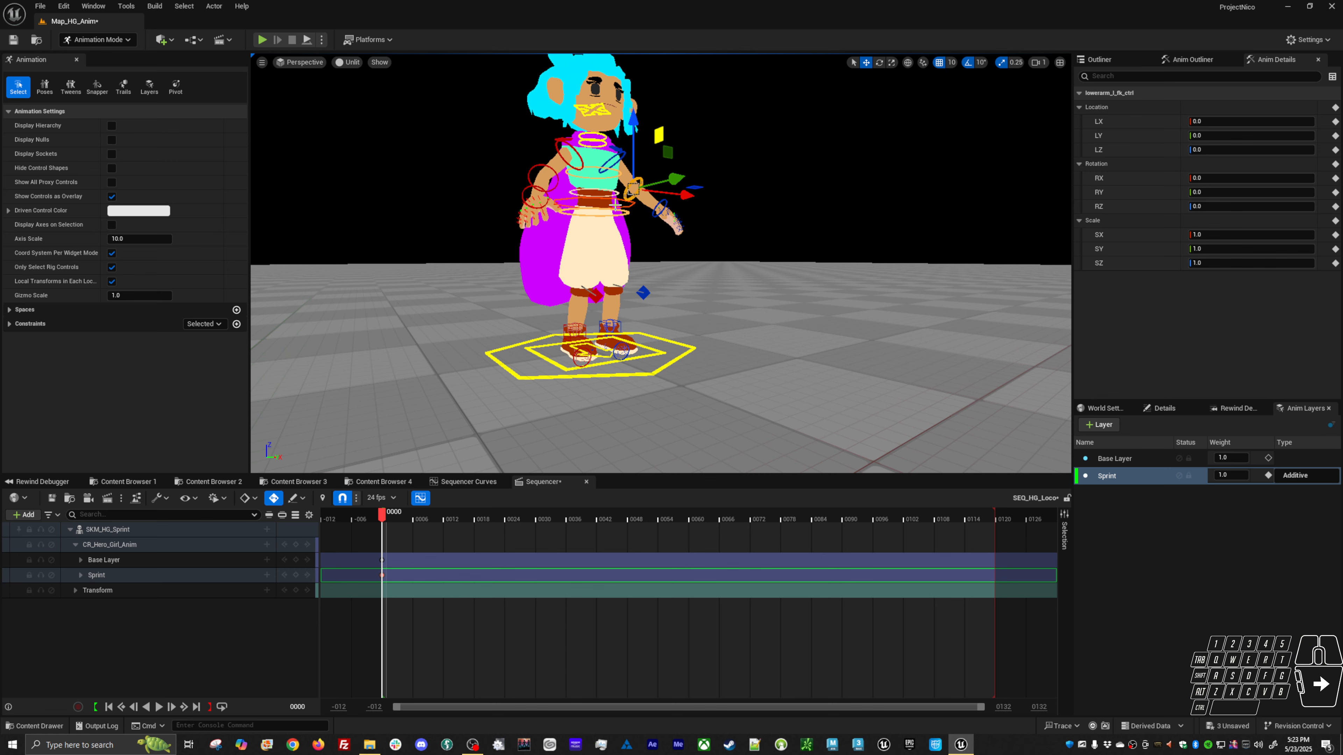
click(631, 204)
alt+drag(631, 209, 748, 213)
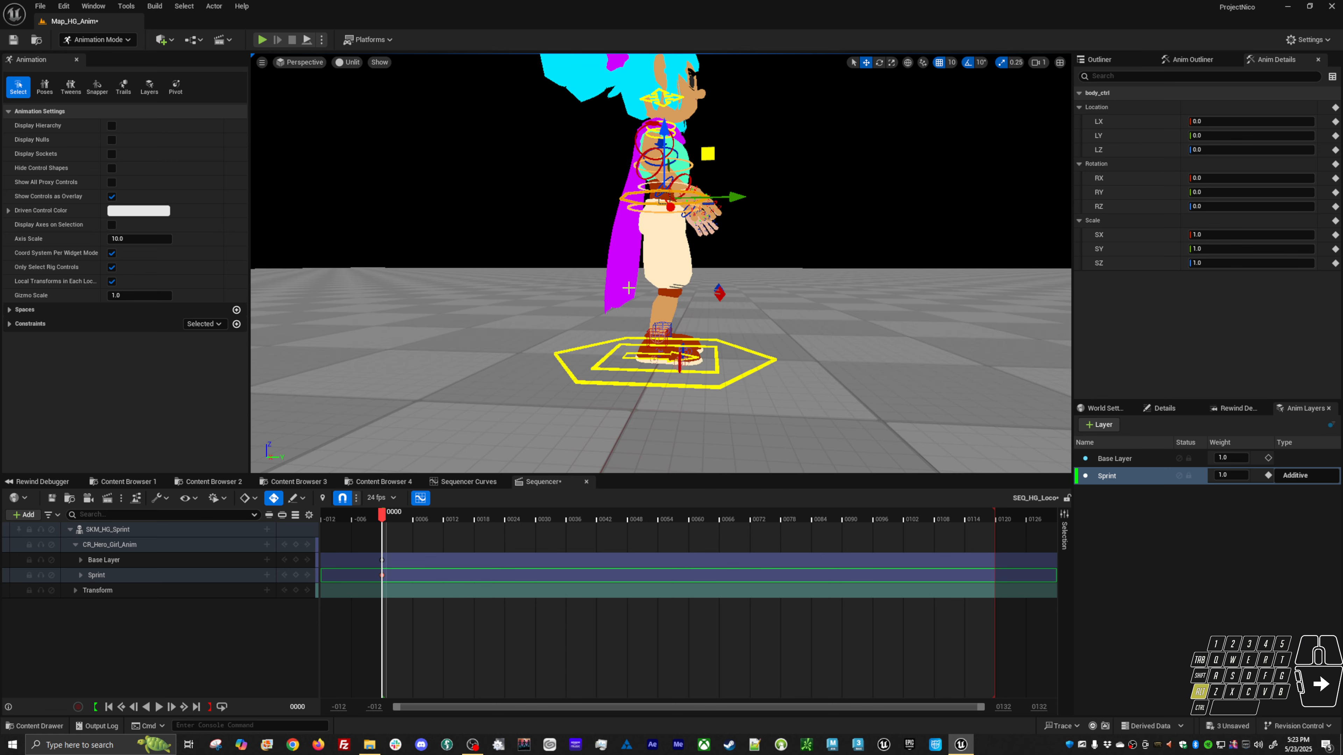
alt+middle_drag(748, 212, 624, 302)
alt+drag(624, 301, 632, 290)
key(e)
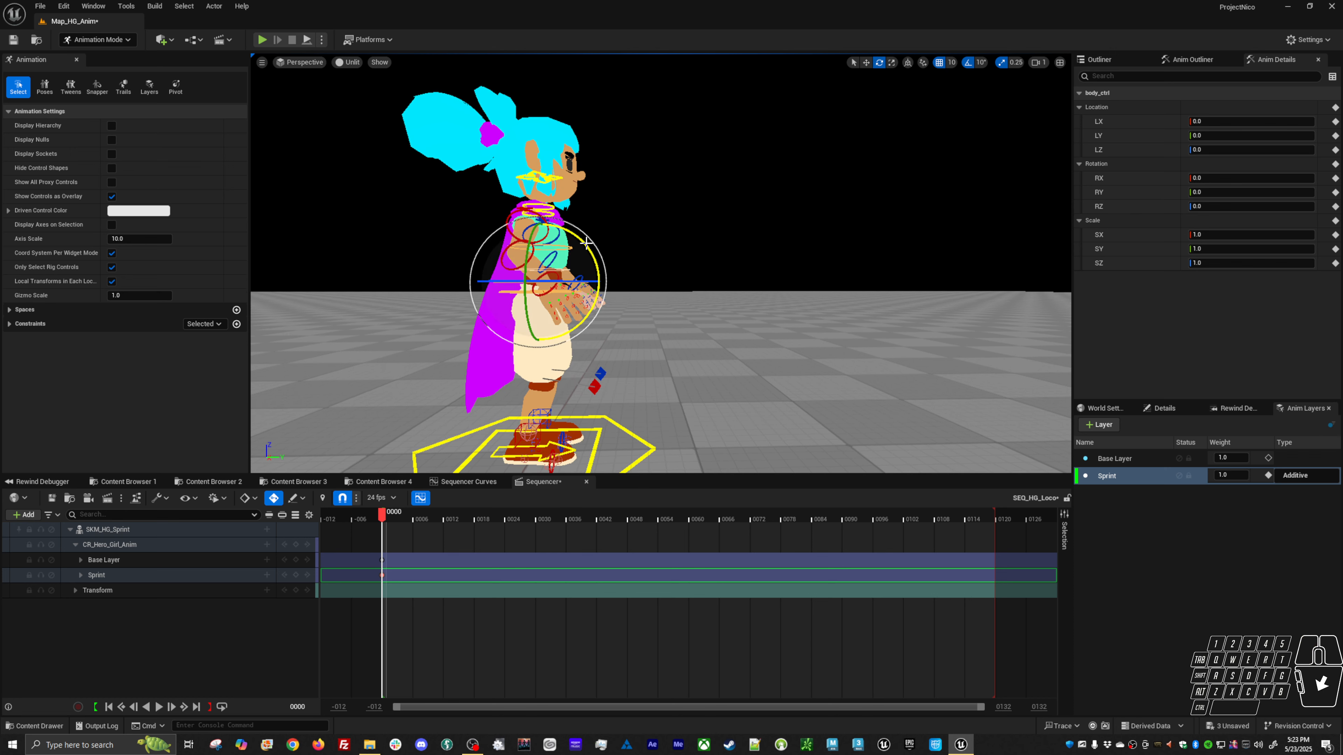
drag(580, 237, 608, 311)
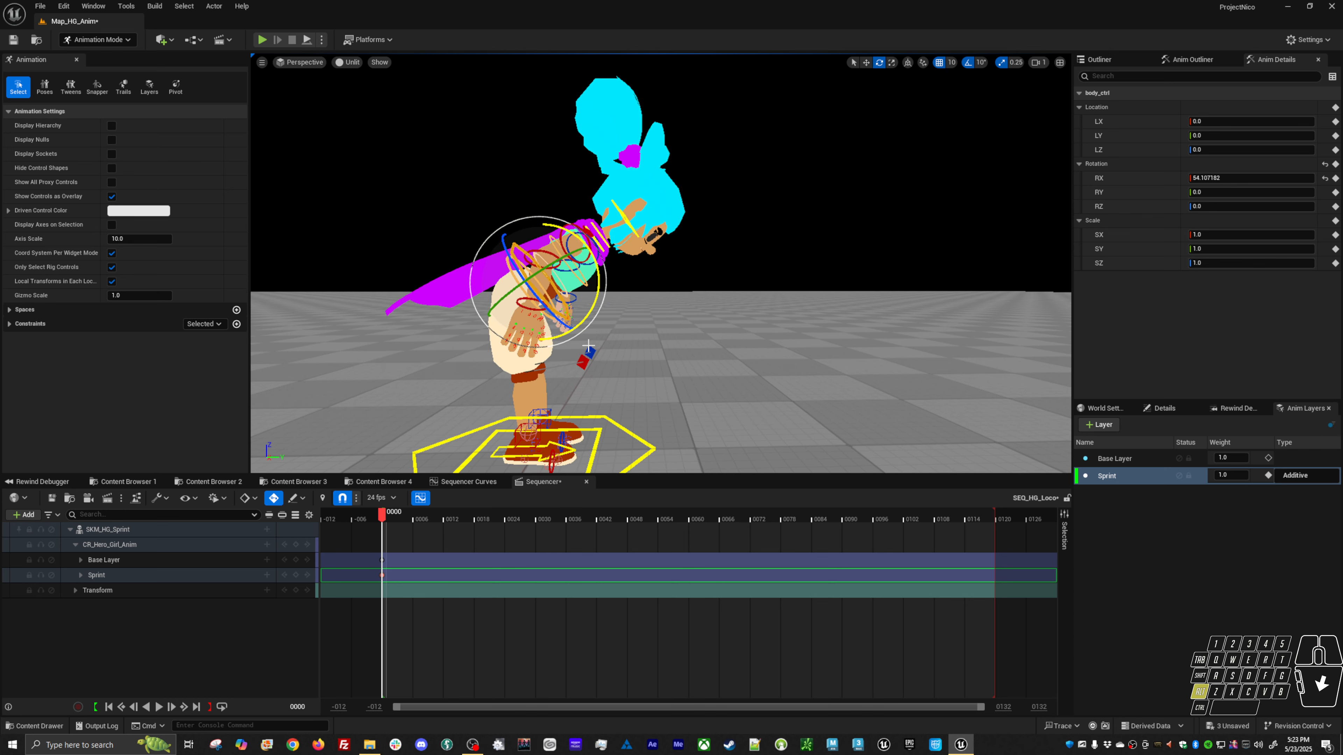
Lower body_ctrl and shift it slightly forward, to about 4.8 on Y and about -19.9 on Z
alt+right_drag(608, 310, 576, 313)
alt+middle_drag(576, 313, 614, 286)
alt+middle_drag(571, 352, 576, 348)
drag(641, 213, 648, 238)
alt+middle_drag(648, 238, 662, 202)
alt+right_drag(662, 202, 646, 399)
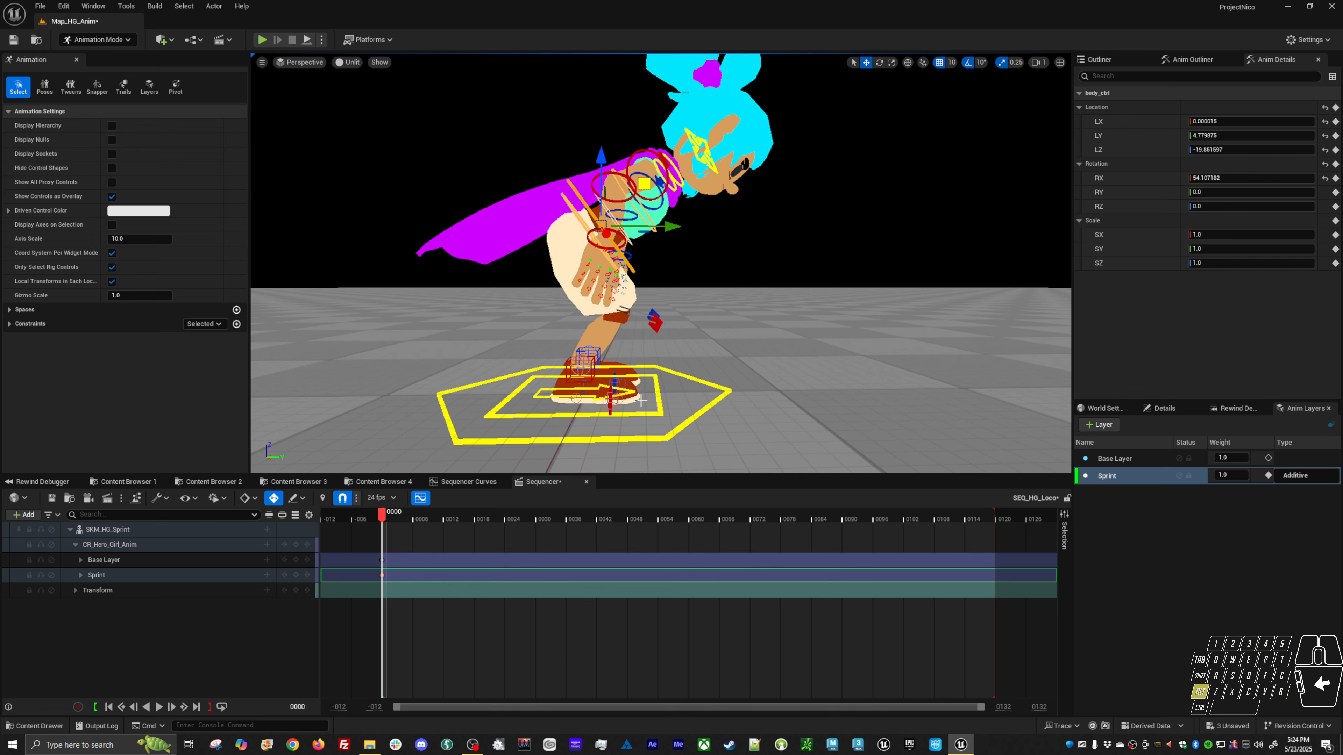
Select foot_r_ik_ctrl and open the AS_HG_Base_Run_F animation from the Locomotion/Unarmed folder
click(583, 377)
alt+drag(584, 376, 590, 355)
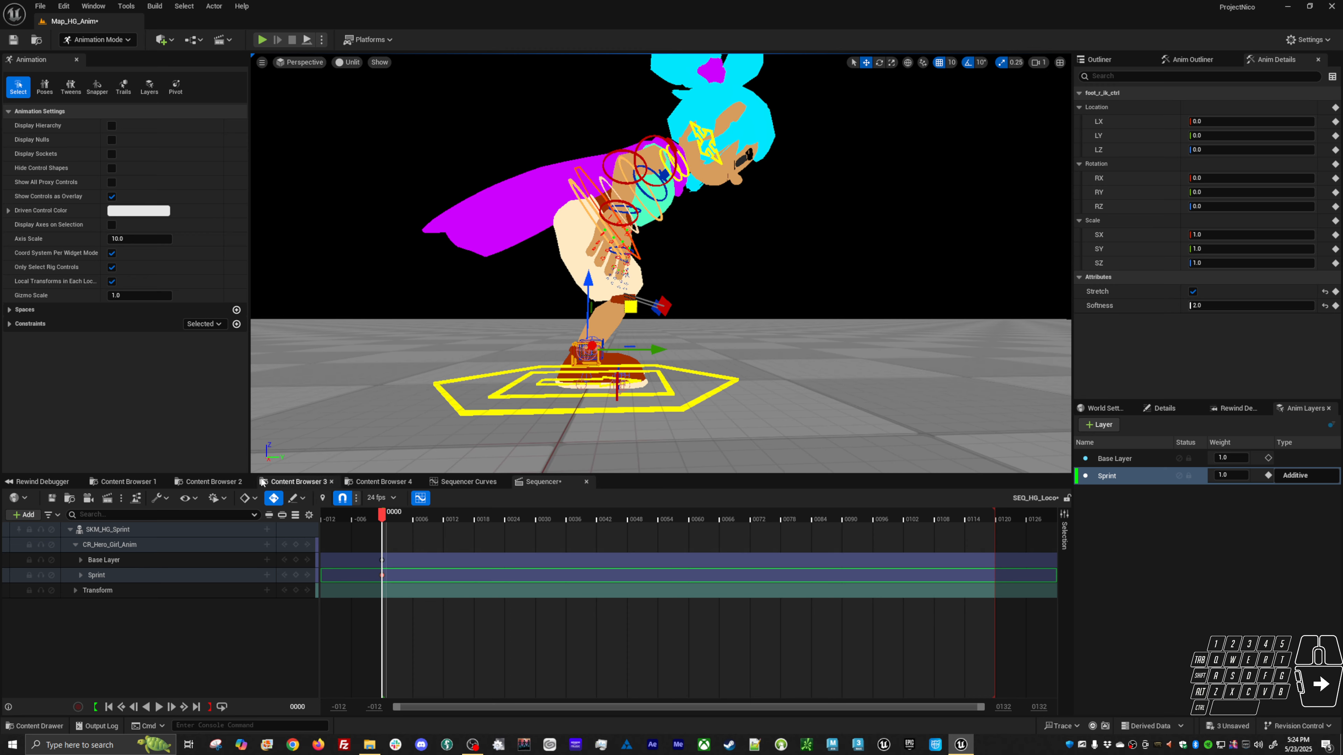
click(140, 481)
click(197, 482)
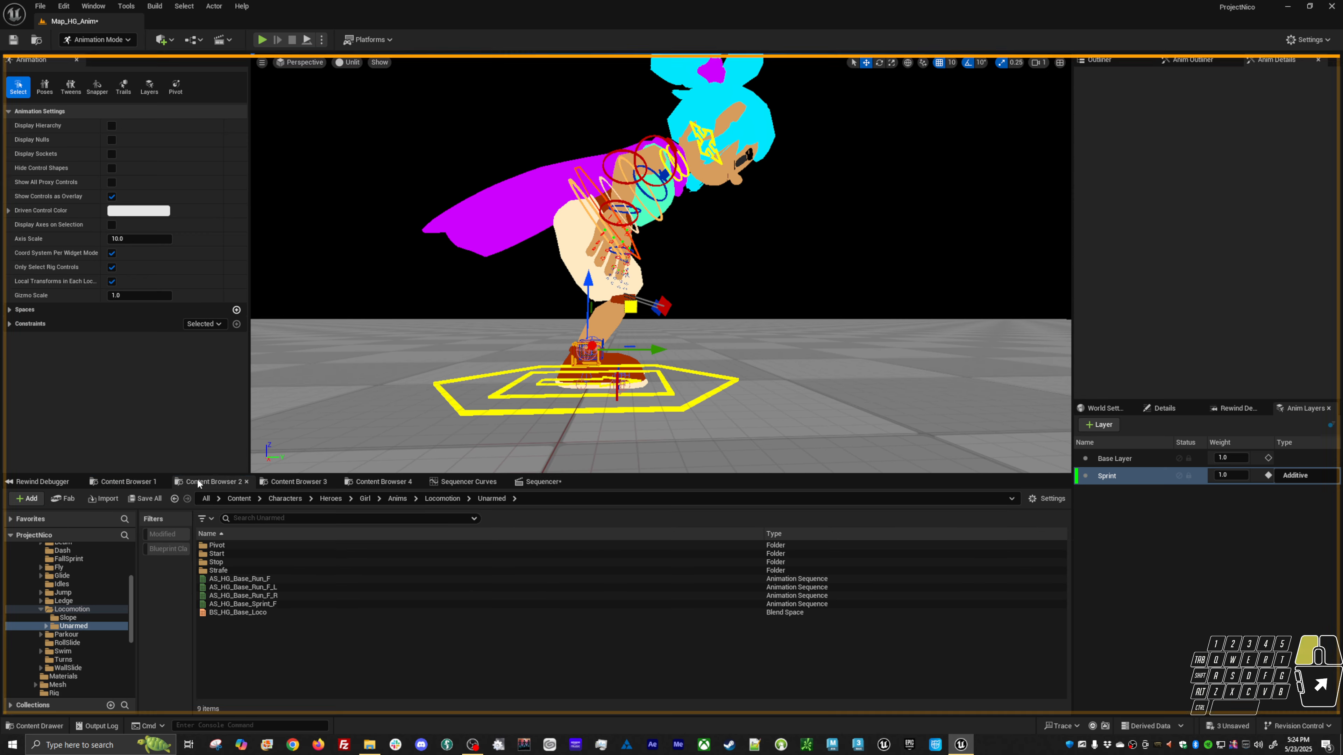
double_click(288, 579)
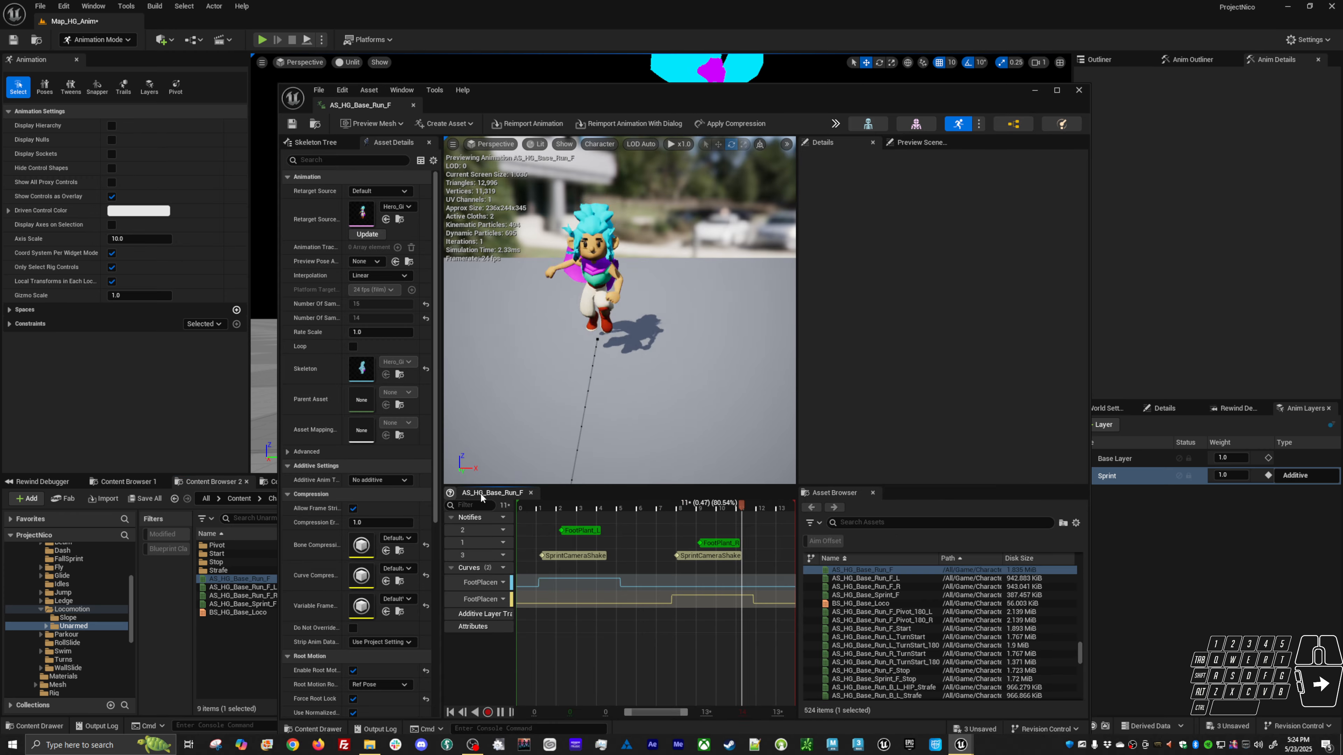
Scrub through the AS_HG_Base_Run_F preview, studying the stride from the front and side, and minimize the animation window
drag(555, 503, 490, 498)
alt+drag(529, 423, 616, 430)
drag(524, 505, 552, 506)
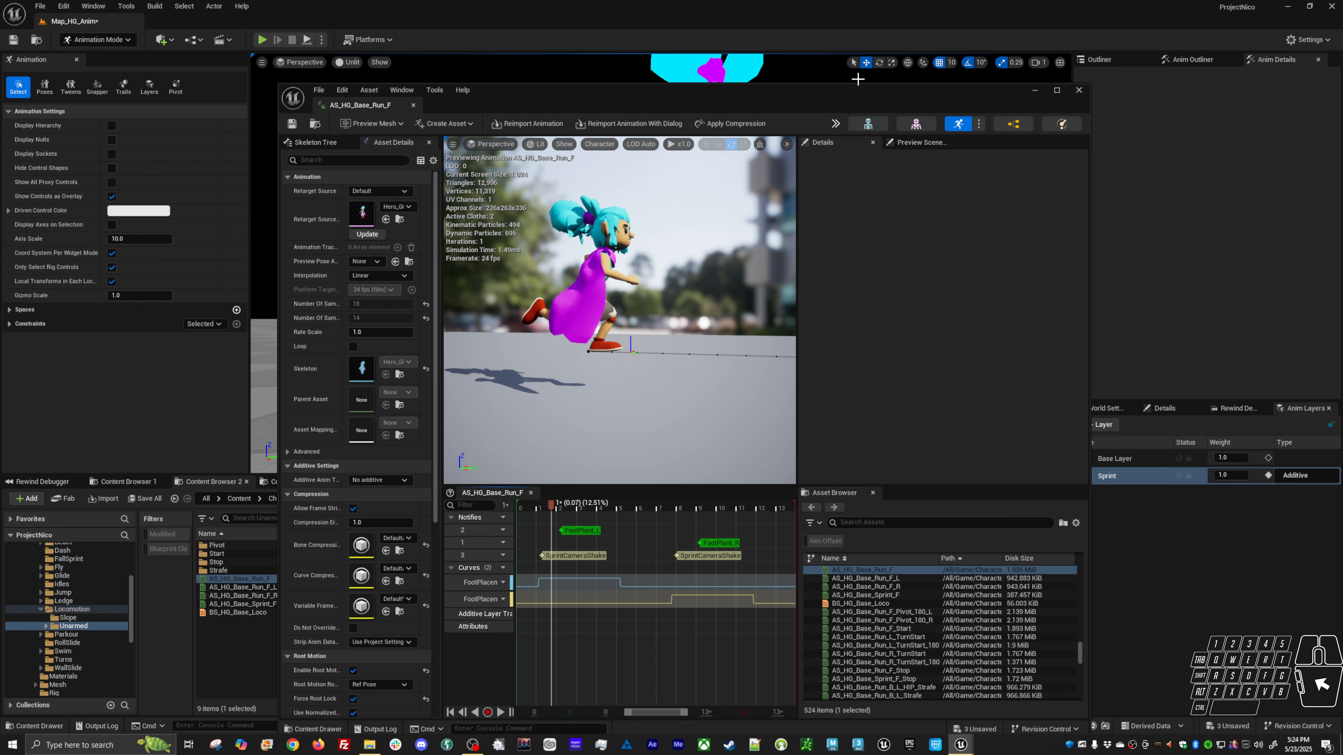
click(1034, 90)
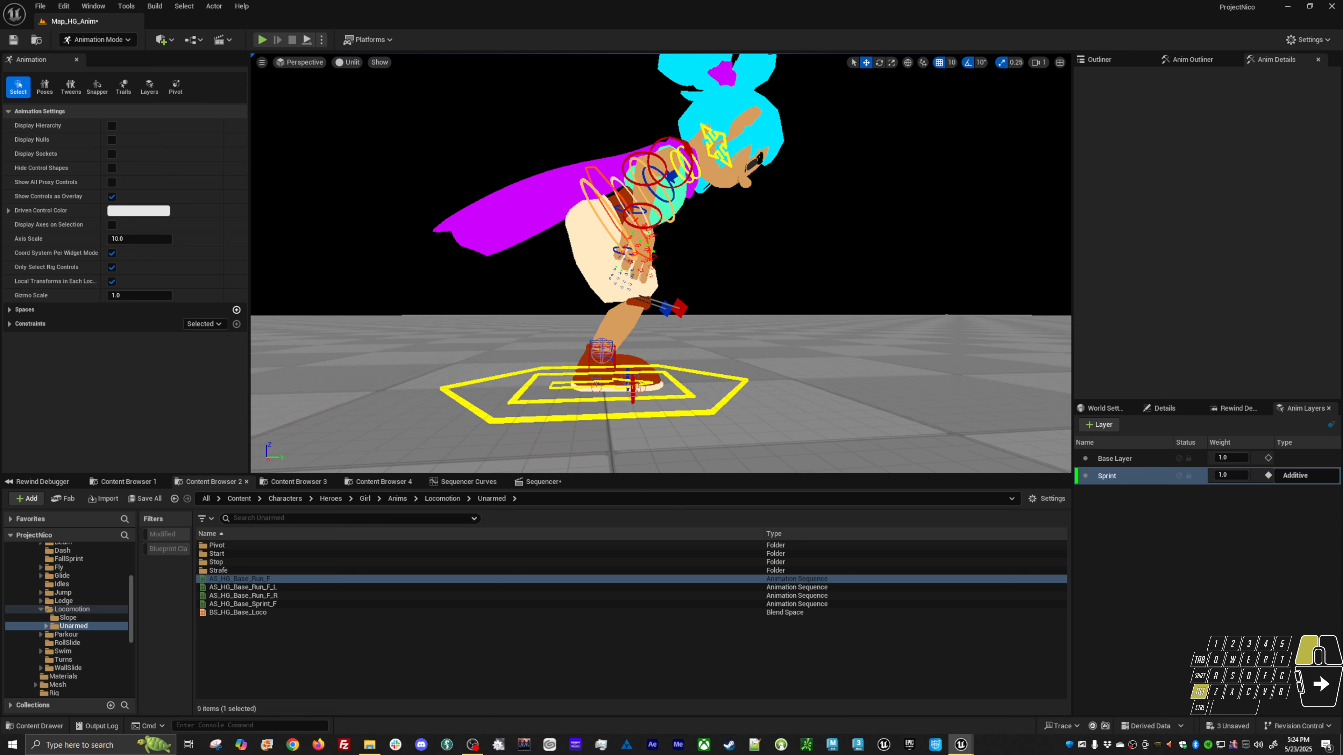
Select foot_l_ik_ctrl, move it to about 19.5 on Y and 31.7 on Z, and rotate it about 14 degrees around X
click(589, 338)
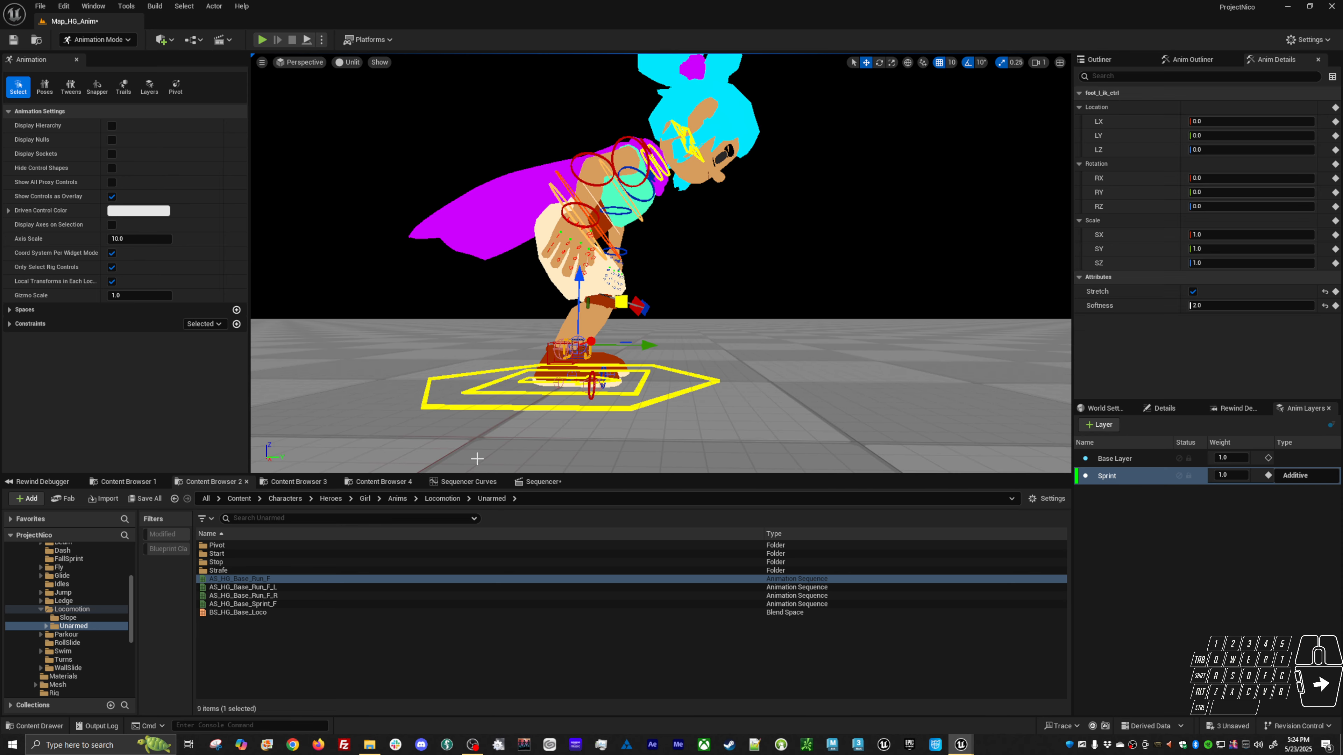
click(540, 481)
alt+drag(561, 411, 568, 412)
alt+drag(568, 348, 571, 349)
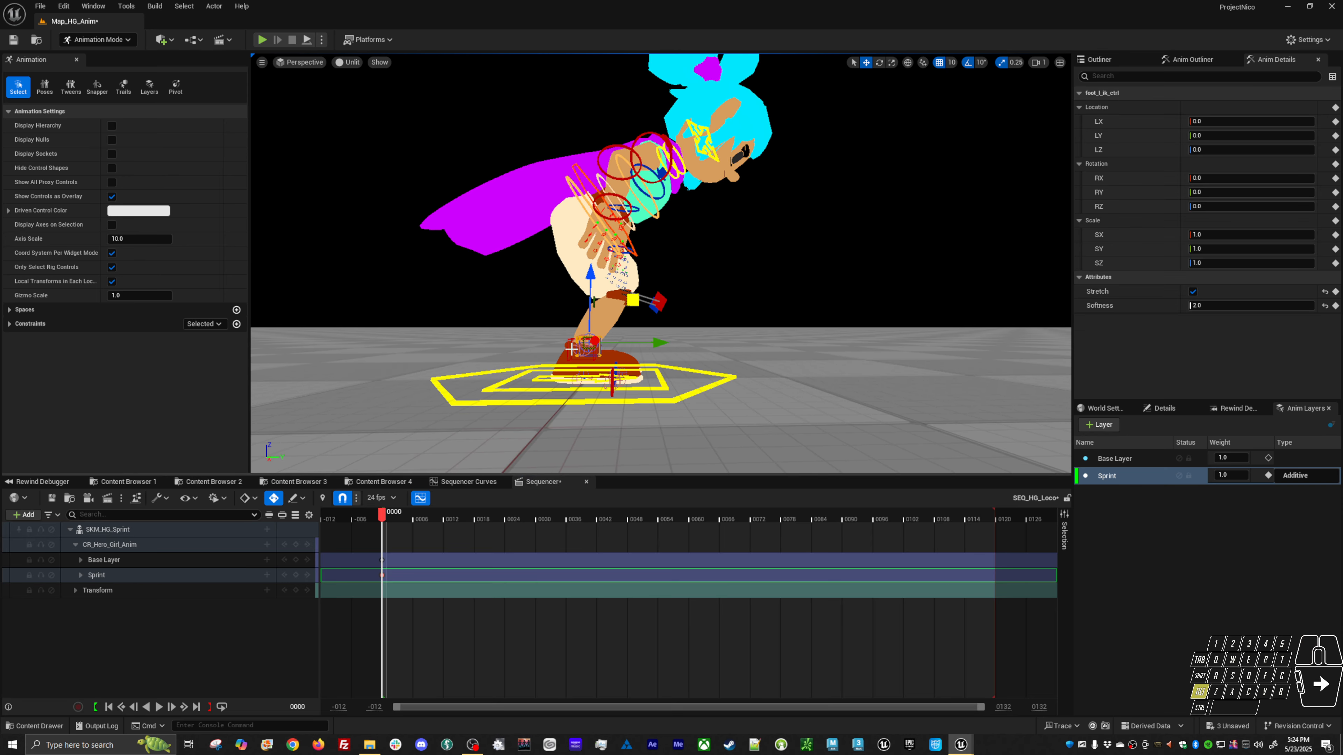
drag(633, 301, 698, 262)
key(e)
key(w)
key(e)
middle_drag(793, 377, 614, 489)
Move foot_r_ik_ctrl back and up to about -69 on Y and 23.8 on Z, and rotate it about 113 degrees around X
key(w)
click(594, 341)
key(e)
key(w)
middle_drag(663, 370, 631, 343)
key(e)
middle_drag(669, 299, 663, 367)
alt+drag(663, 367, 520, 370)
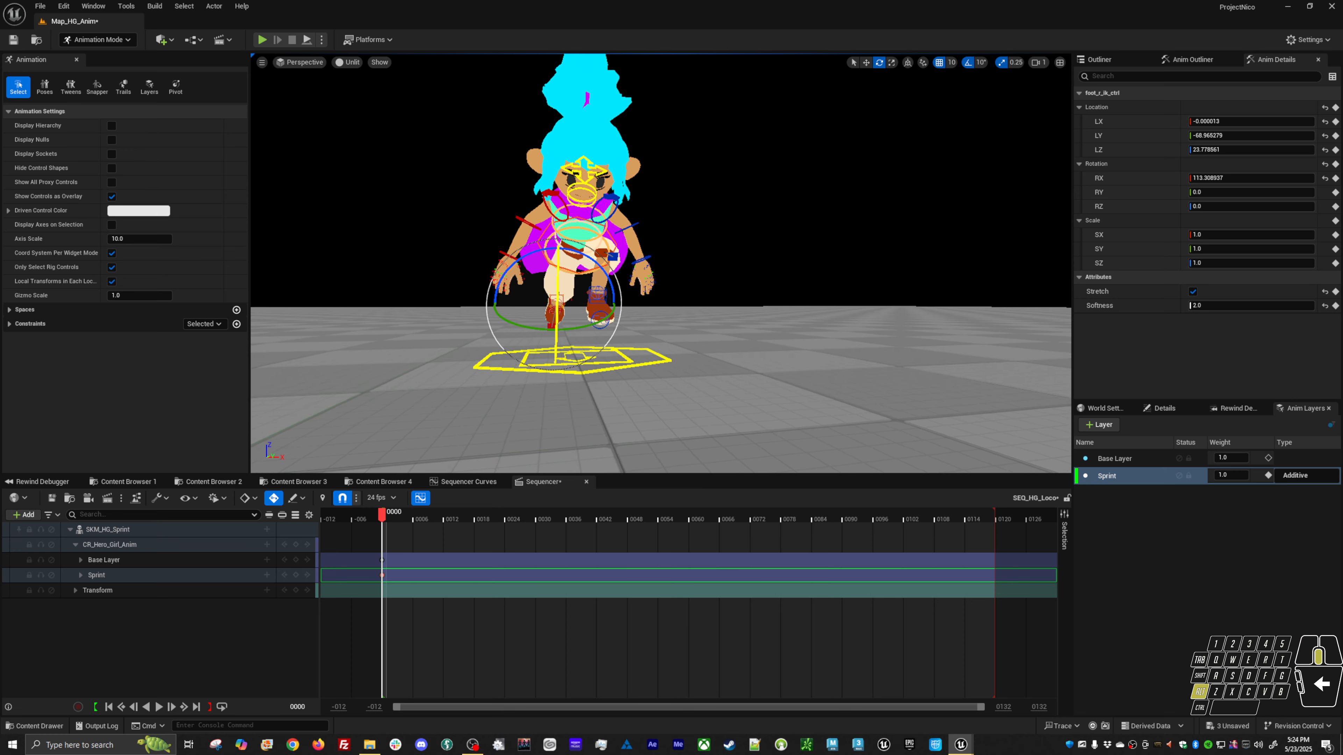
Rotate foot_l_ik_ctrl to about 21.3, -3.6 and -2.7 degrees and shift it inward to about -2.1 on X and 30.7 on Z
alt+right_drag(650, 313, 698, 317)
alt+drag(649, 313, 649, 307)
key(w)
drag(565, 317, 567, 317)
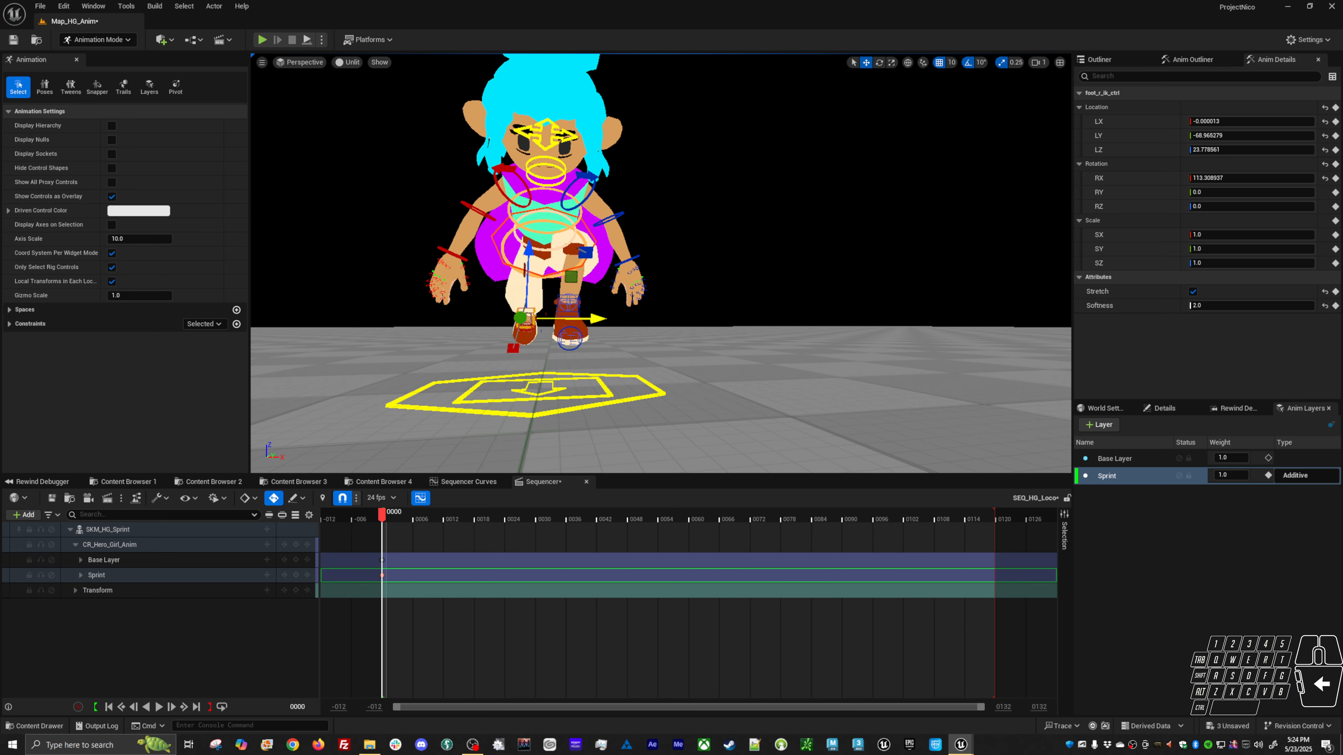
click(577, 315)
click(578, 314)
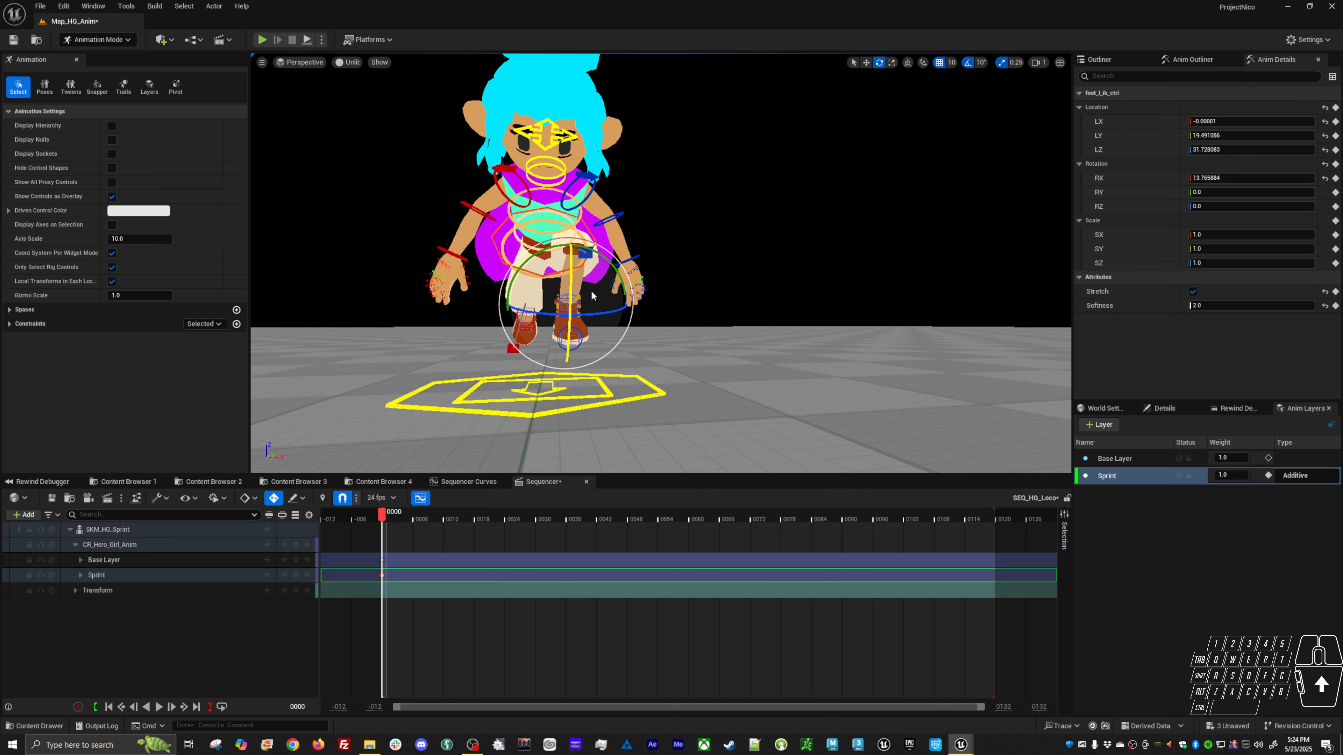
key(w)
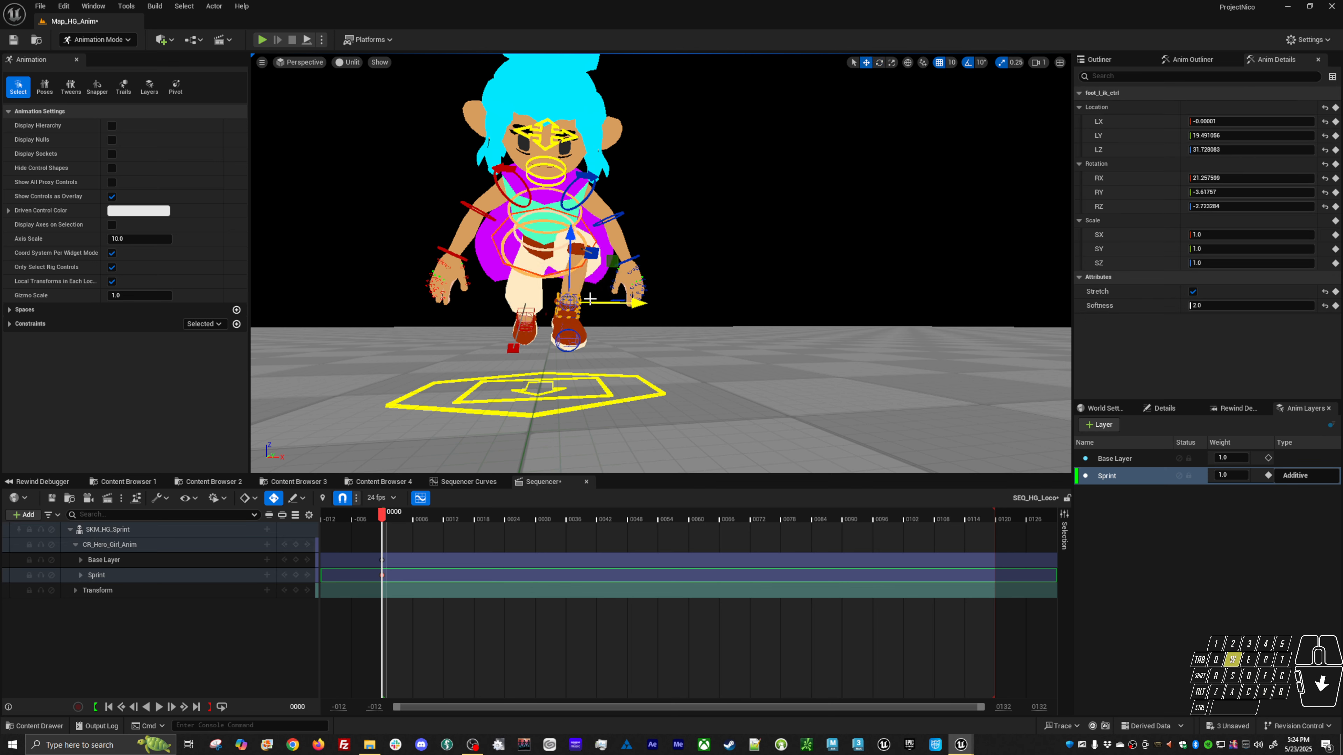
drag(611, 266, 608, 268)
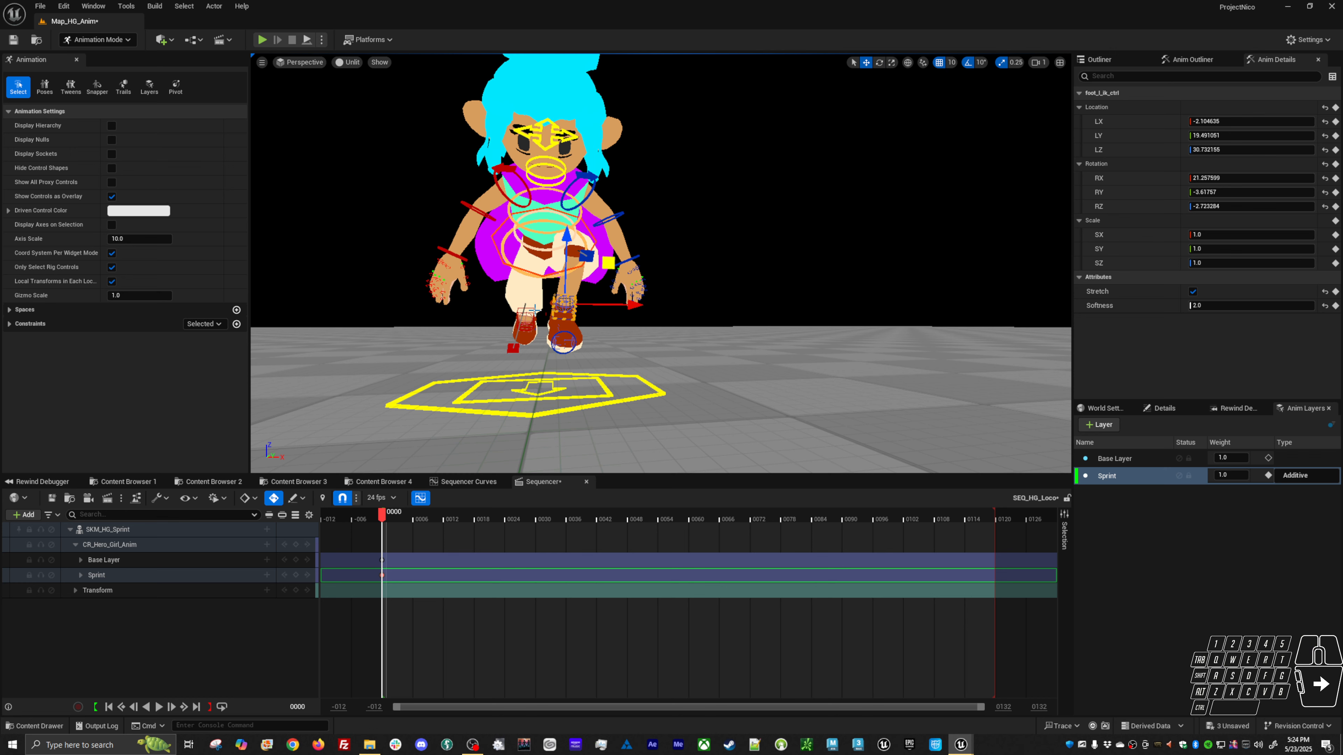
click(574, 310)
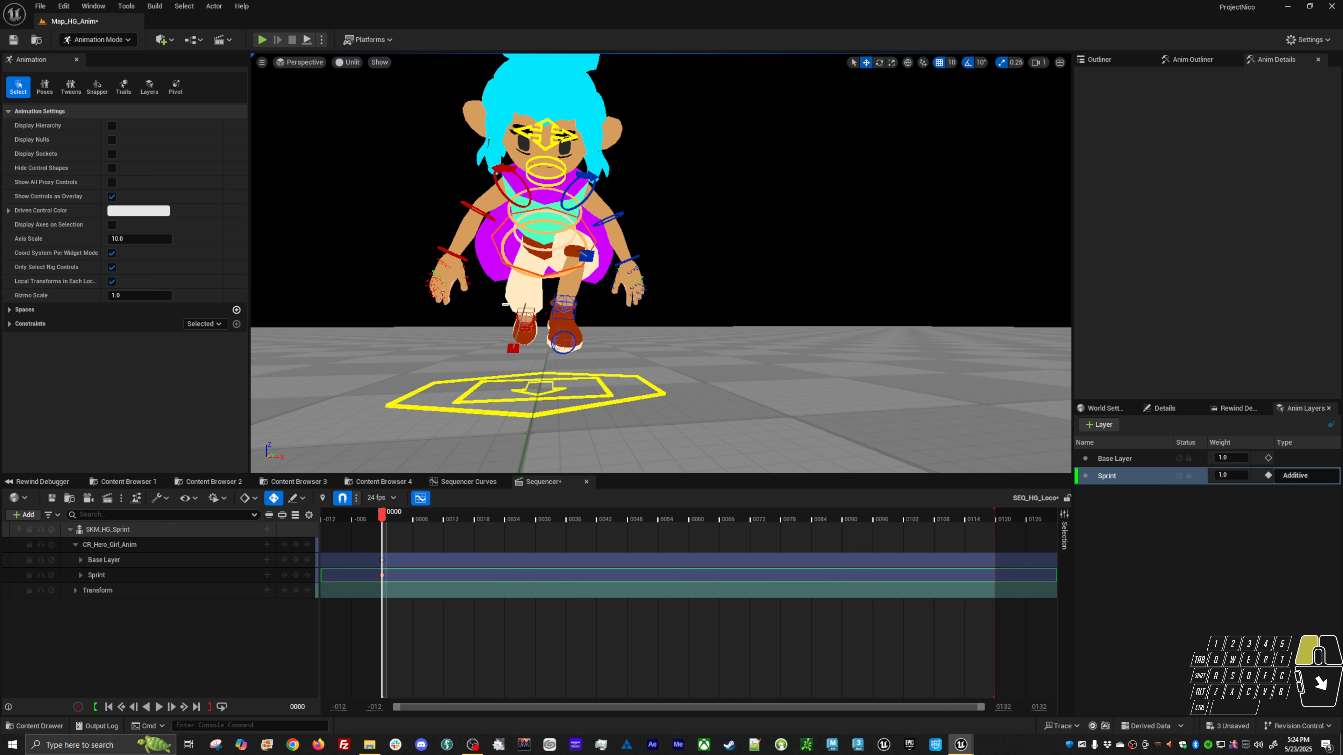
Select foot_r_ik_ctrl and rotate it to refine the trailing foot's angle, checking the pose from the front and side
click(556, 310)
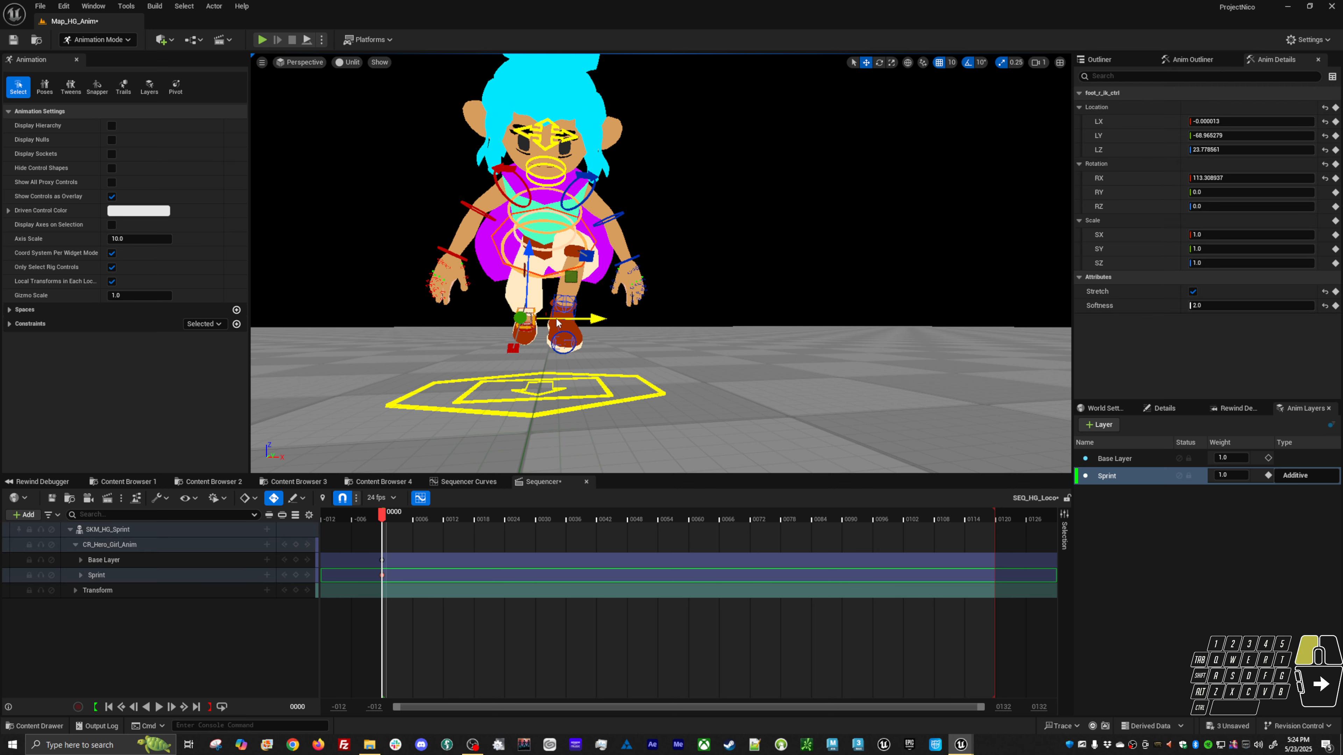
key(e)
drag(560, 342, 554, 345)
drag(568, 274, 558, 319)
alt+drag(558, 320, 740, 341)
alt+right_drag(558, 319, 611, 328)
alt+middle_drag(558, 319, 505, 344)
alt+middle_drag(672, 191, 667, 244)
alt+right_drag(668, 245, 594, 245)
click(672, 210)
alt+drag(672, 210, 529, 288)
alt+right_drag(740, 317, 692, 322)
alt+middle_drag(692, 322, 608, 333)
alt+drag(492, 288, 574, 289)
Select chest_ctrl together with the neighbouring lower torso control, and undo the last transform
key(w)
click(609, 220)
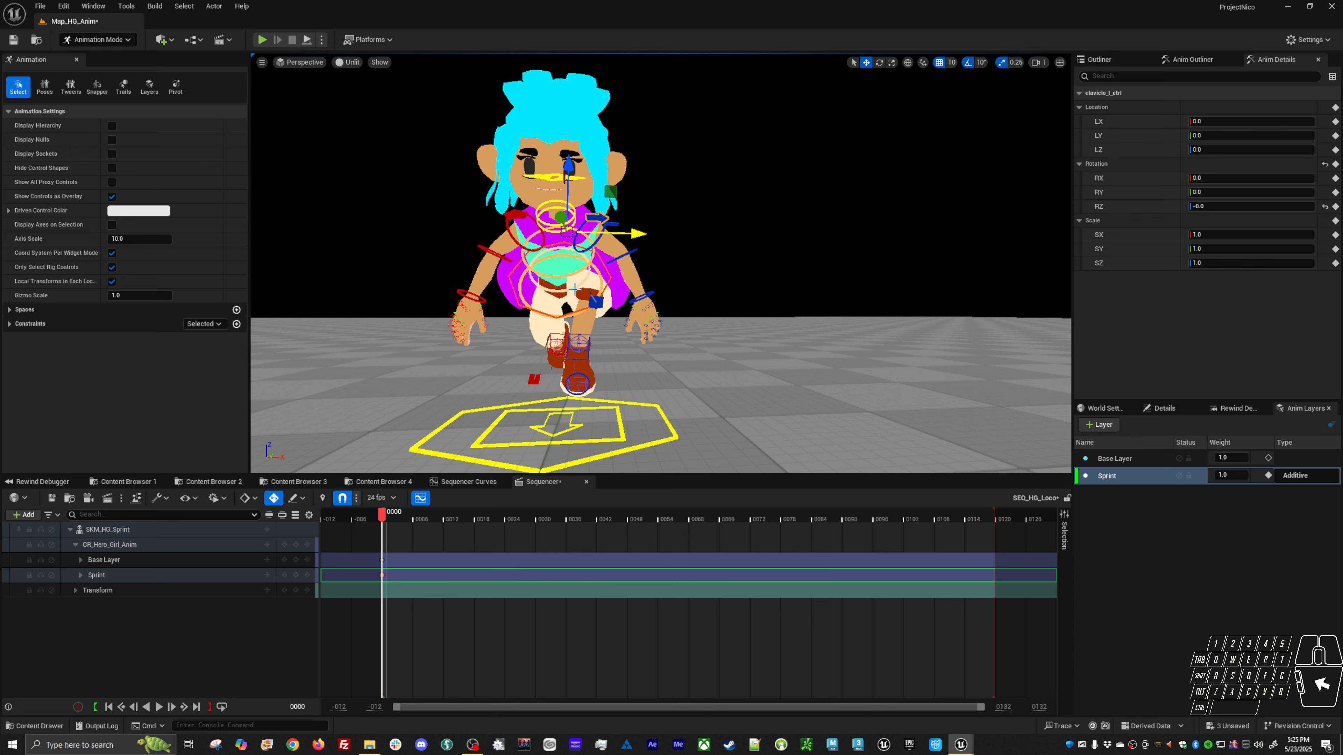
click(558, 253)
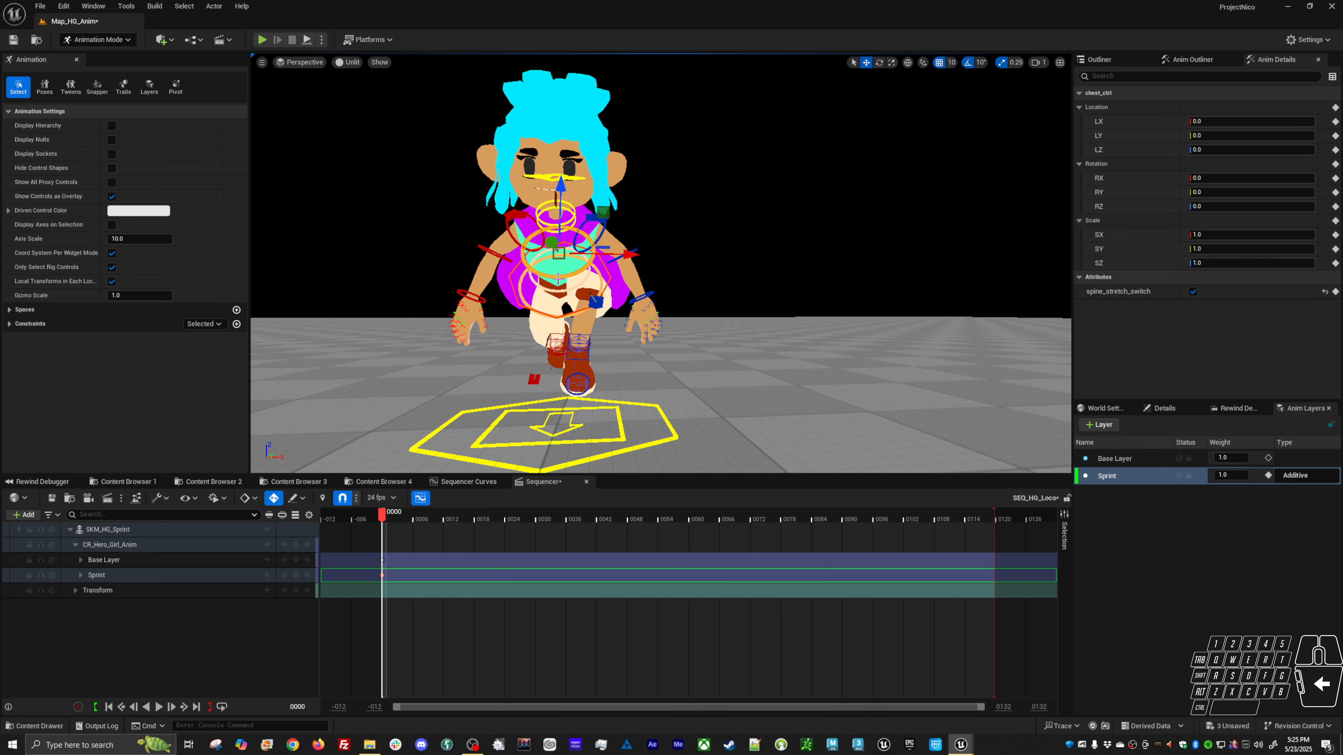
shift+click(547, 288)
alt+drag(548, 288, 620, 316)
shift+click(525, 263)
key(ctrl+z)
click(431, 244)
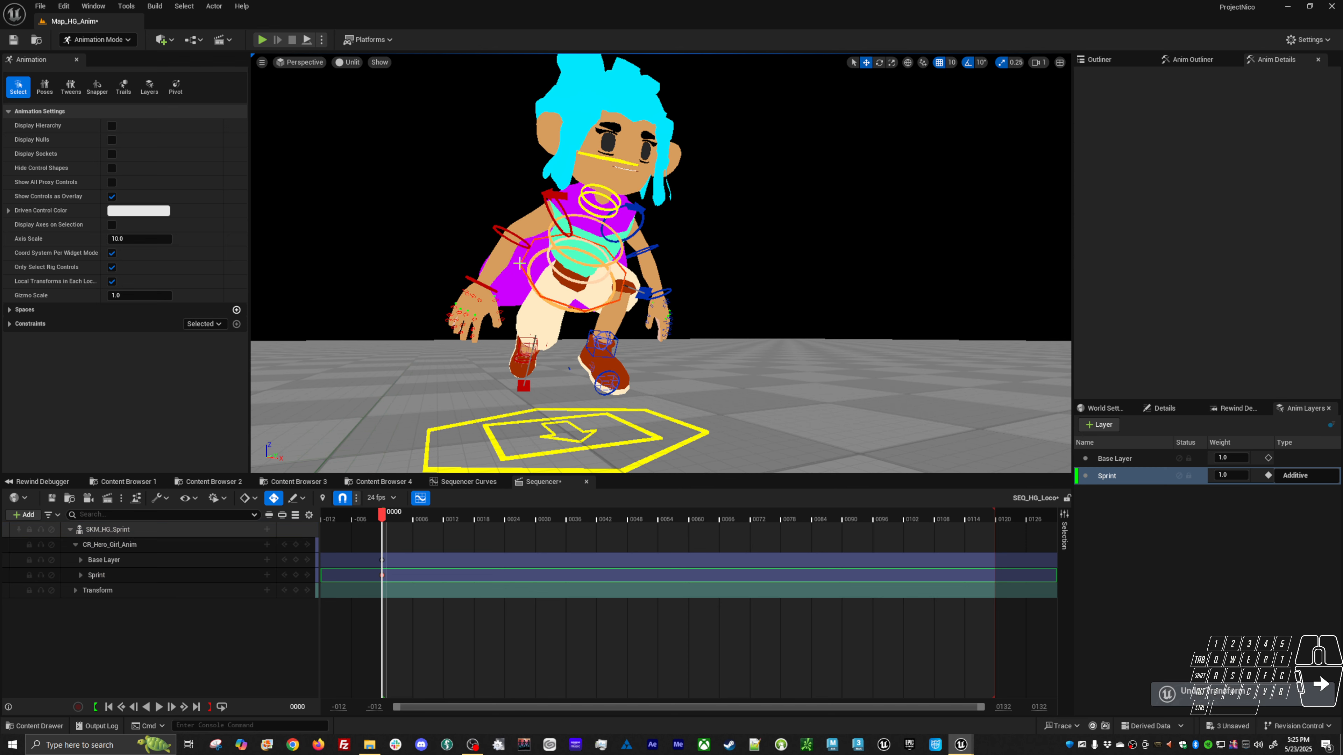
Try raising body_ctrl to about -17.4 on Z and rotating it, undoing both changes
click(524, 267)
key(w)
alt+drag(524, 268, 660, 342)
drag(736, 236, 736, 231)
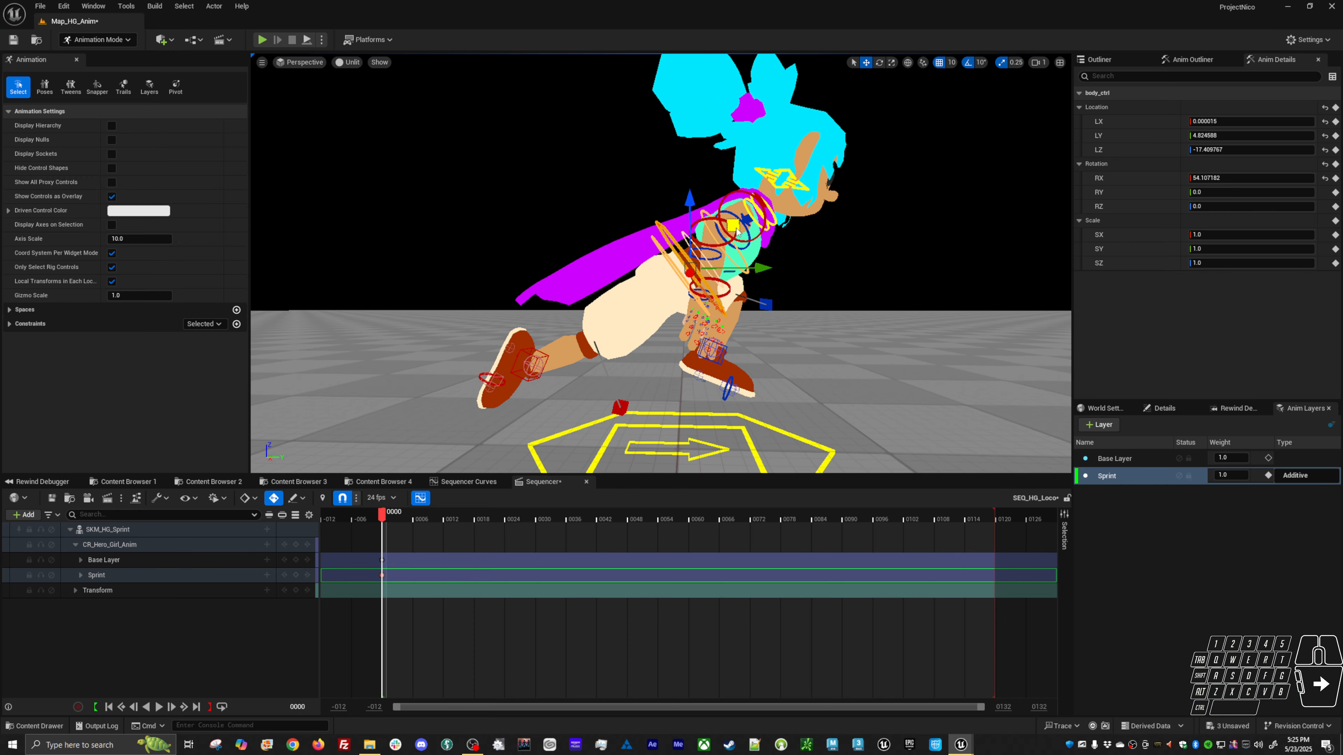
key(ctrl+z)
alt+drag(810, 311, 620, 322)
key(e)
drag(583, 347, 625, 319)
key(ctrl+z)
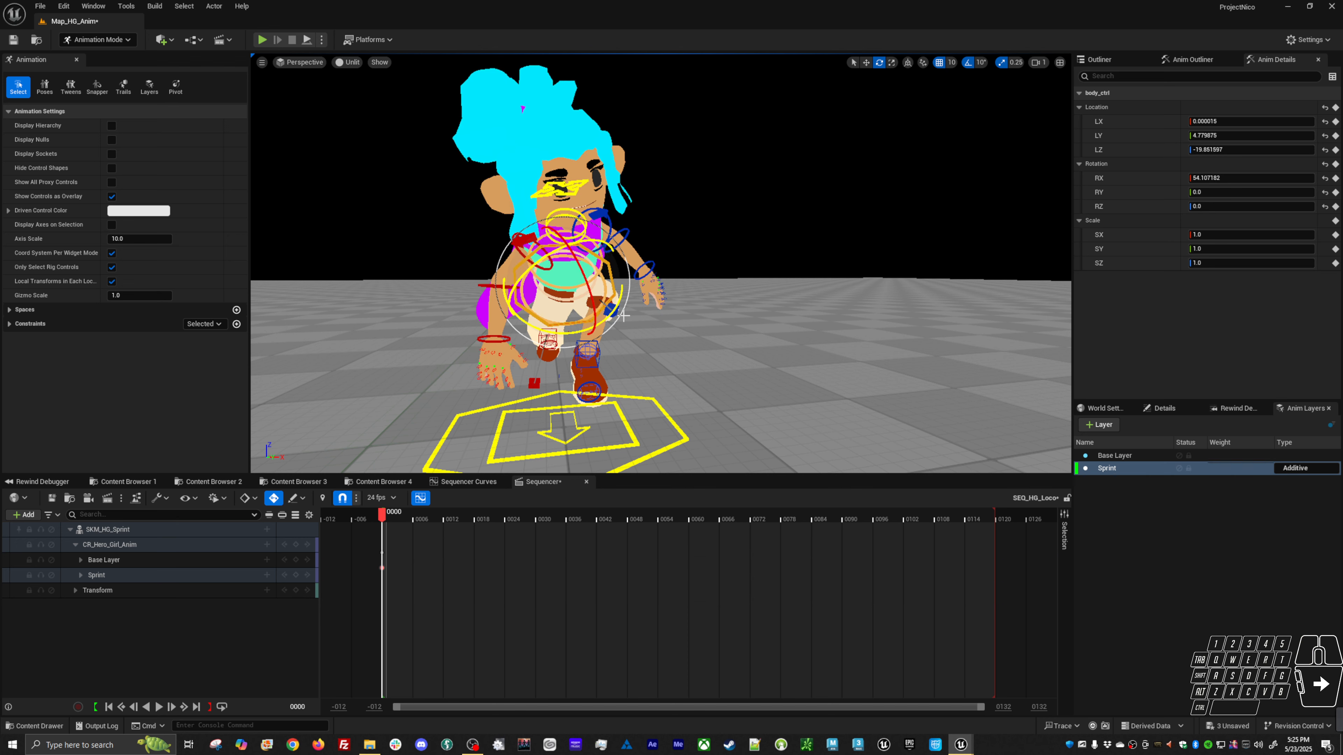
Select hips_ctrl and rotate it to about -3.1 degrees around Y and 3.1 degrees around Z
mouse_move(538, 276)
alt+mouse_down()
mouse_move(561, 265)
mouse_move(582, 324)
mouse_move(567, 343)
mouse_move(596, 302)
mouse_move(528, 249)
mouse_move(544, 282)
alt+mouse_up()
key(w)
click(582, 324)
key(e)
click(596, 304)
key(w)
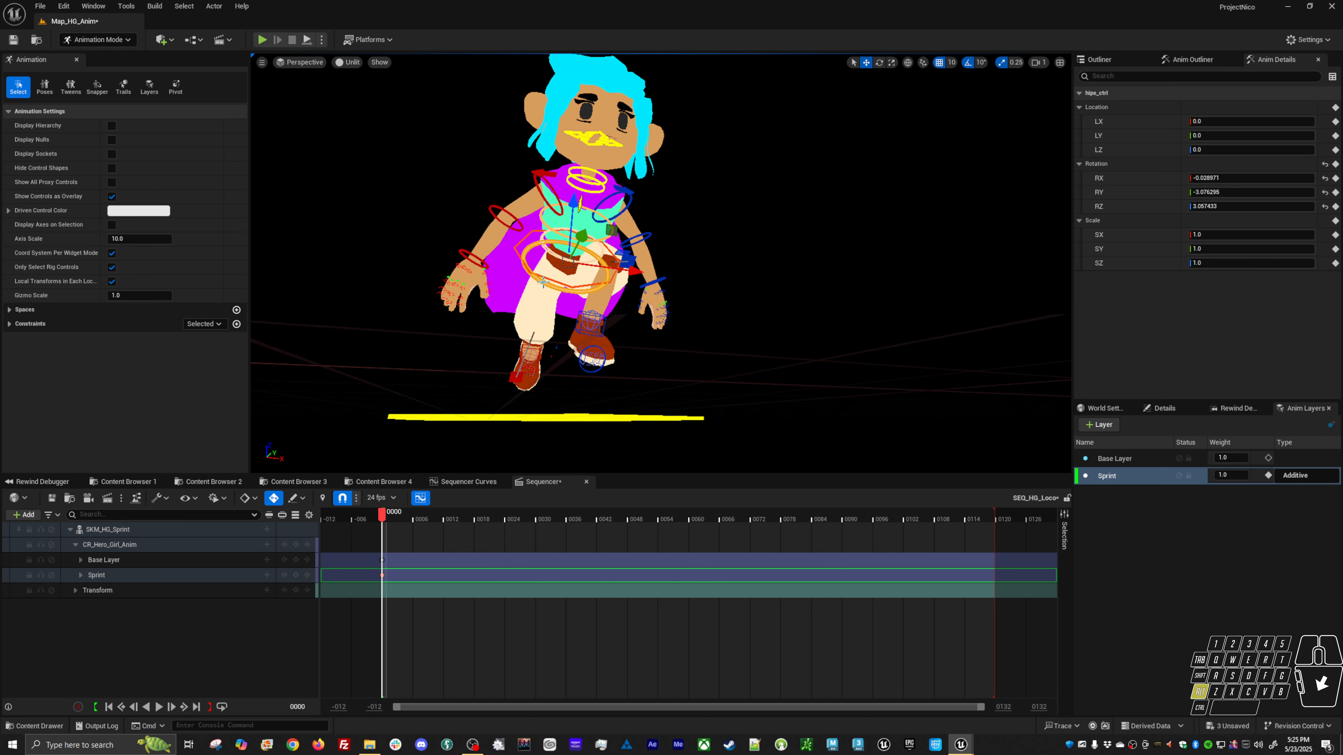
Select chest_ctrl and rotate it to about -21.6 degrees around Z to twist the upper body against the hips
click(583, 207)
key(e)
alt+drag(583, 210, 598, 288)
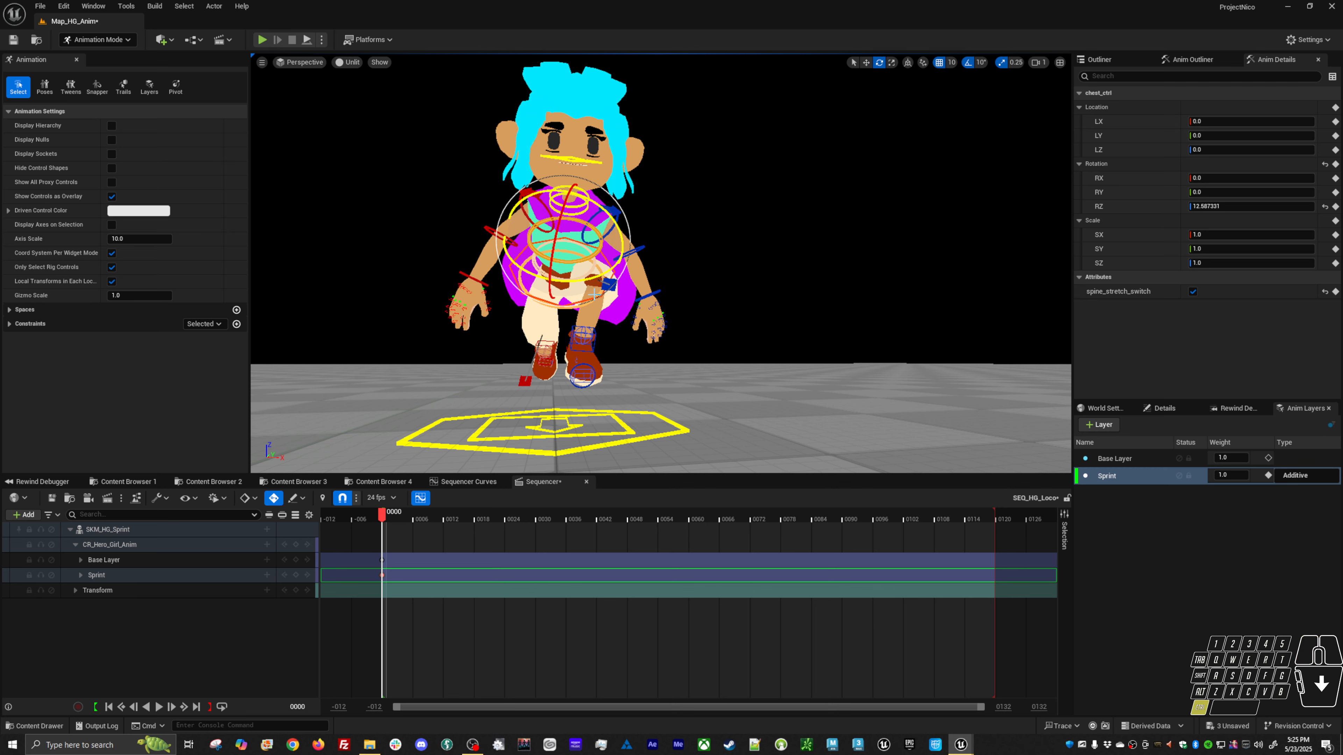
key(ctrl+z)
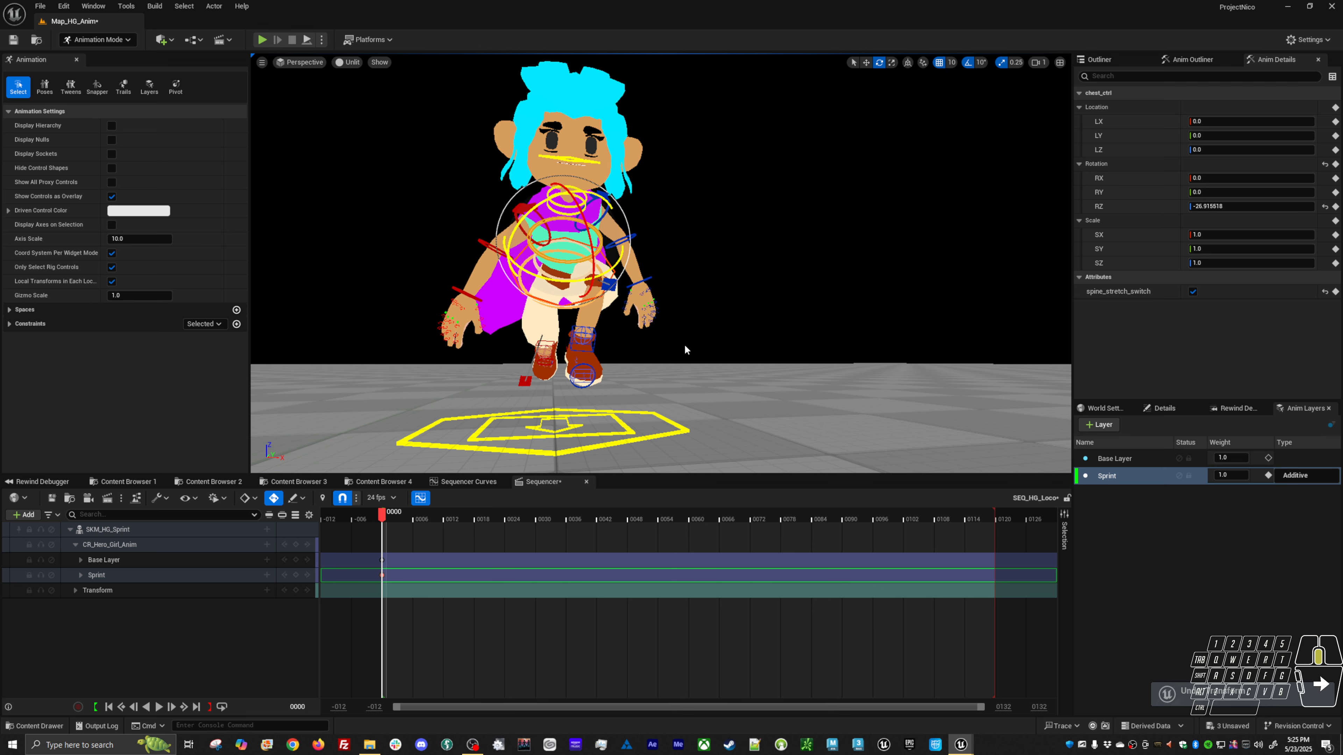
middle_drag(677, 352, 678, 354)
alt+drag(678, 354, 614, 354)
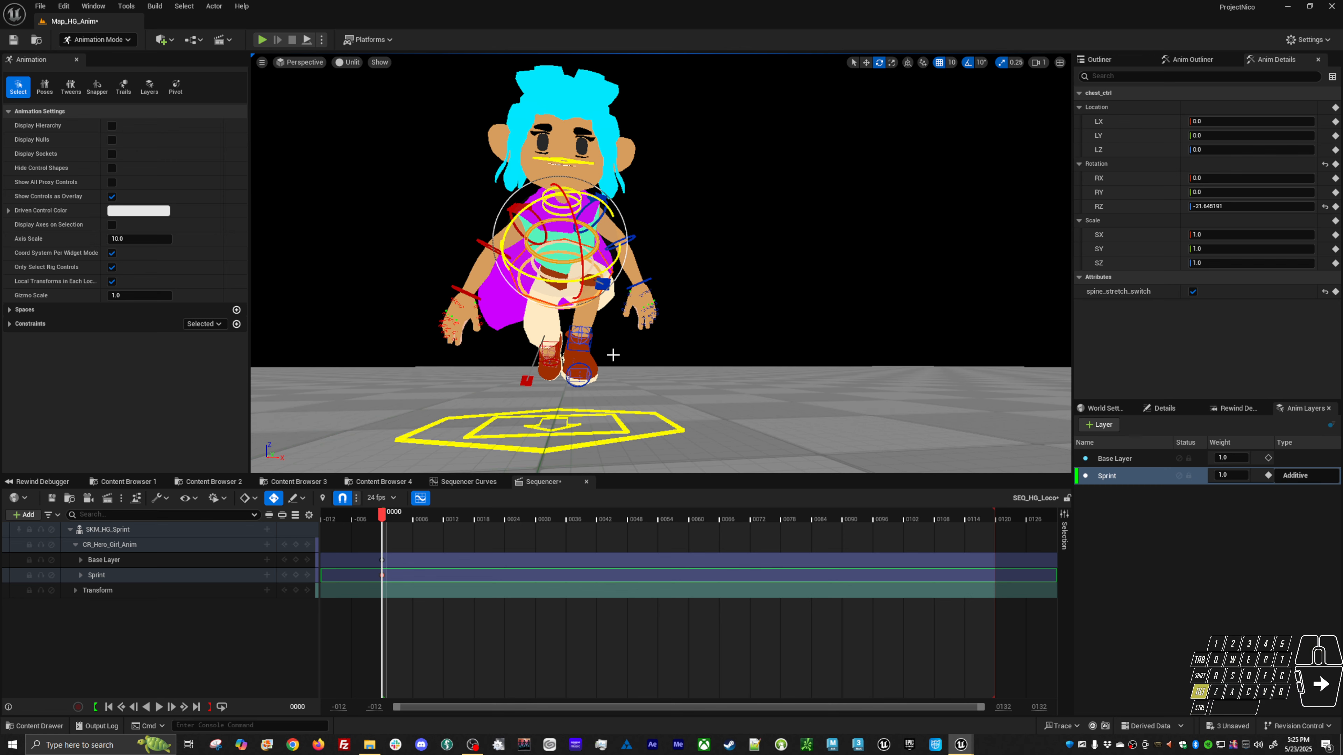
key(w)
click(567, 277)
key(e)
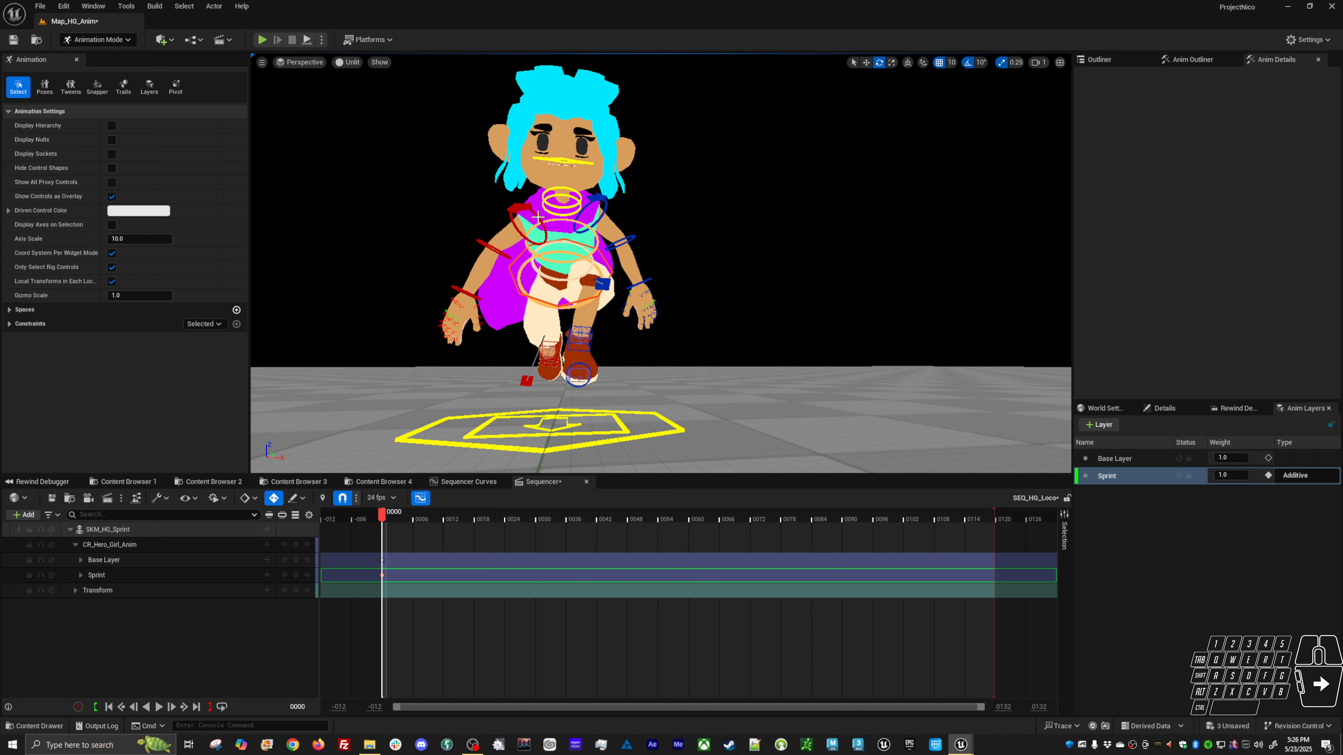
Rotate upperarm_r_fk_ctrl and the adjacent right shoulder control together to about 10.8 degrees on X, 14.5 on Y and 31.3 on Z
click(505, 209)
key(w)
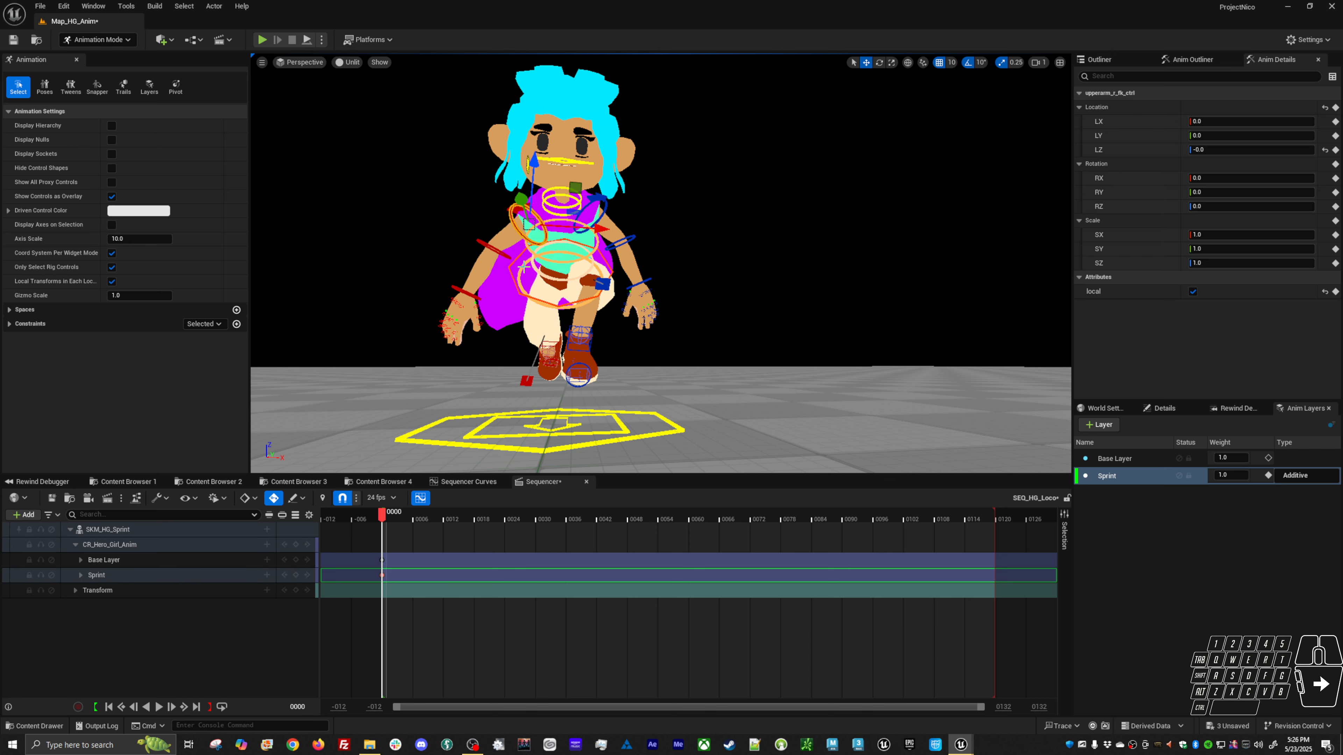
key(e)
key(w)
shift+click(508, 213)
alt+drag(515, 217, 687, 264)
key(e)
alt+right_drag(687, 263, 618, 263)
alt+drag(619, 263, 507, 259)
alt+drag(835, 286, 752, 300)
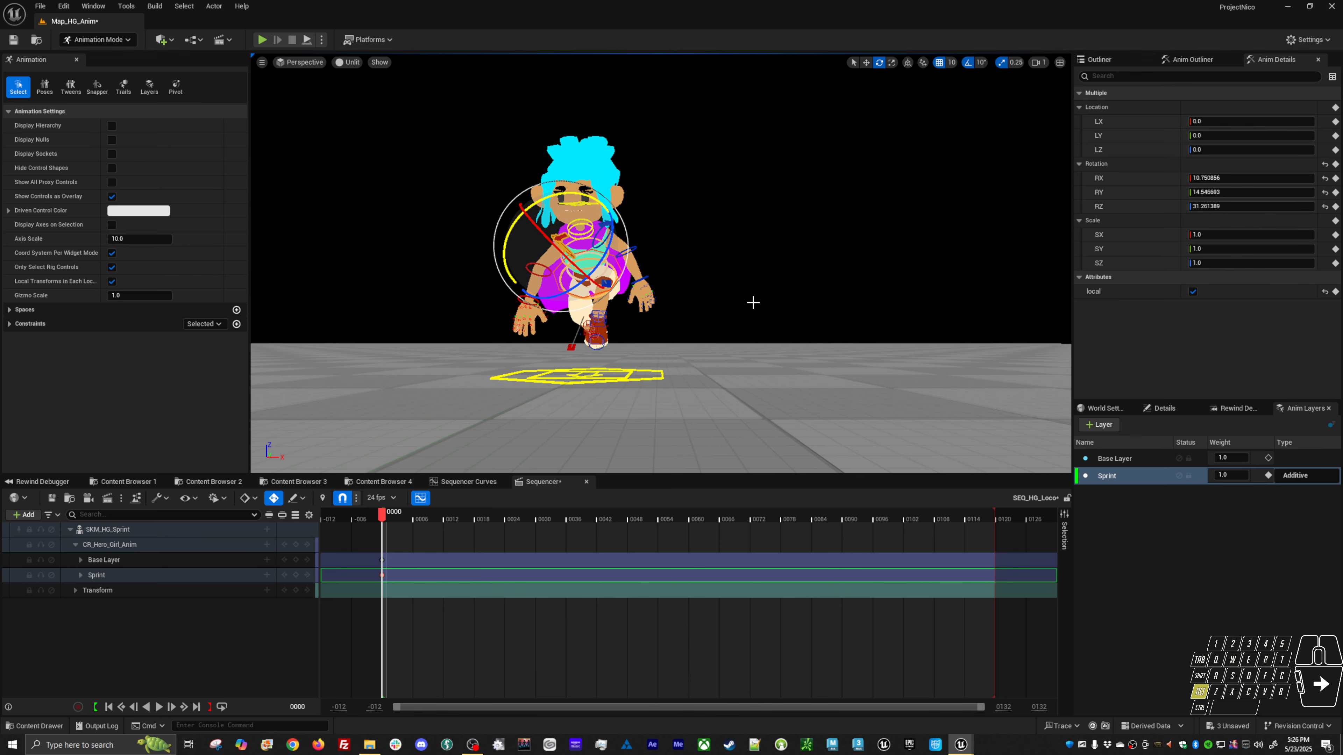
alt+middle_drag(752, 300, 714, 282)
alt+right_drag(713, 282, 725, 297)
click(725, 297)
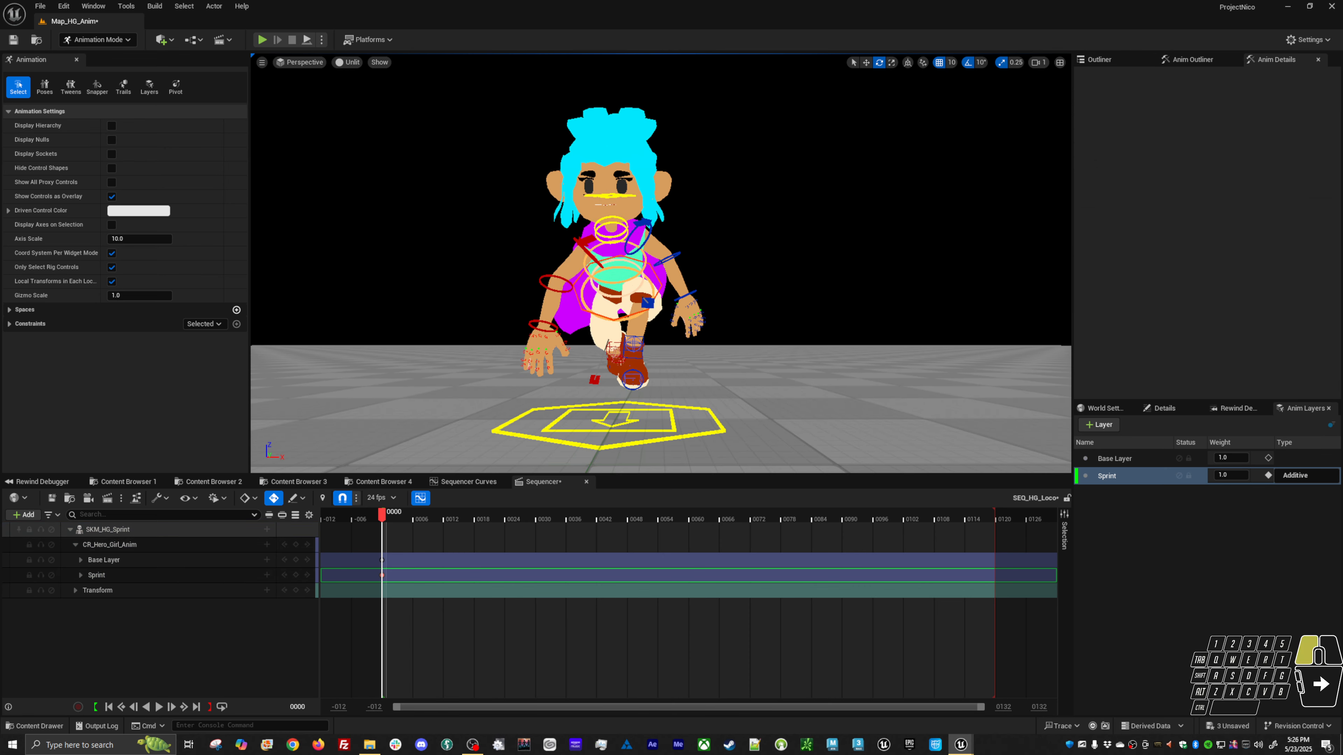
Rotate the right arm's FK controls to swing the arm forward, bend the elbow and bring the hand before the chest
click(588, 252)
drag(576, 281, 705, 307)
key(w)
click(725, 288)
key(e)
key(w)
click(761, 282)
key(e)
Turn off showing the controls as overlay and frame the right hand closely to reach its finger controls
click(110, 197)
alt+drag(624, 296, 660, 296)
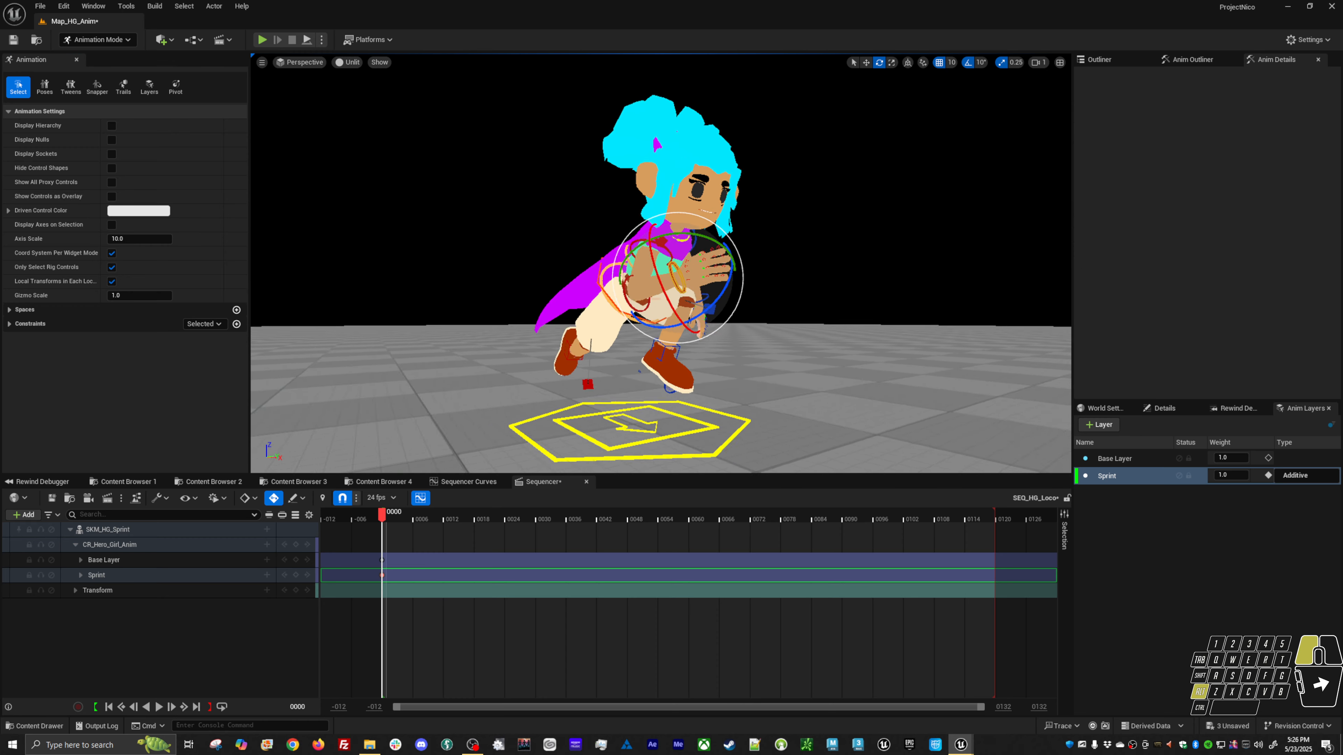
alt+right_drag(661, 296, 693, 287)
alt+drag(693, 286, 696, 299)
alt+right_drag(696, 298, 616, 297)
alt+drag(616, 297, 656, 297)
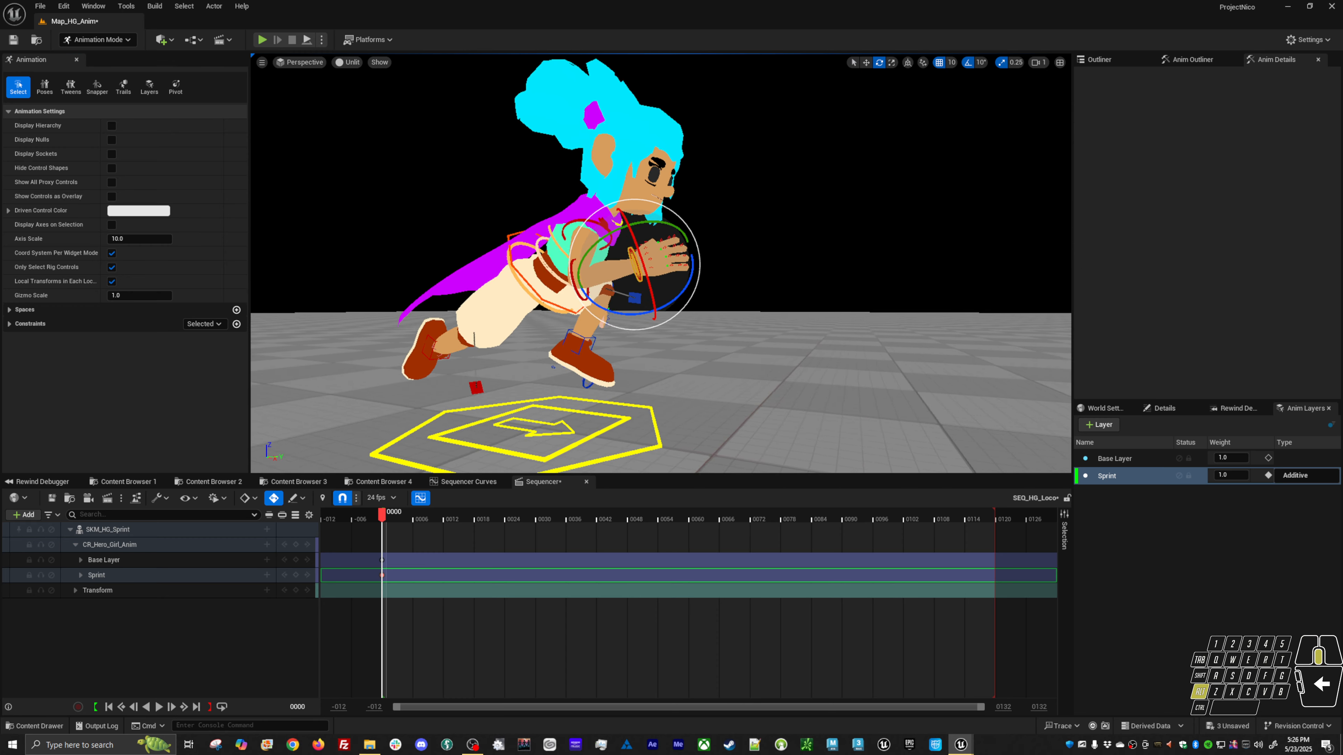
alt+right_drag(656, 297, 786, 301)
alt+drag(786, 301, 651, 289)
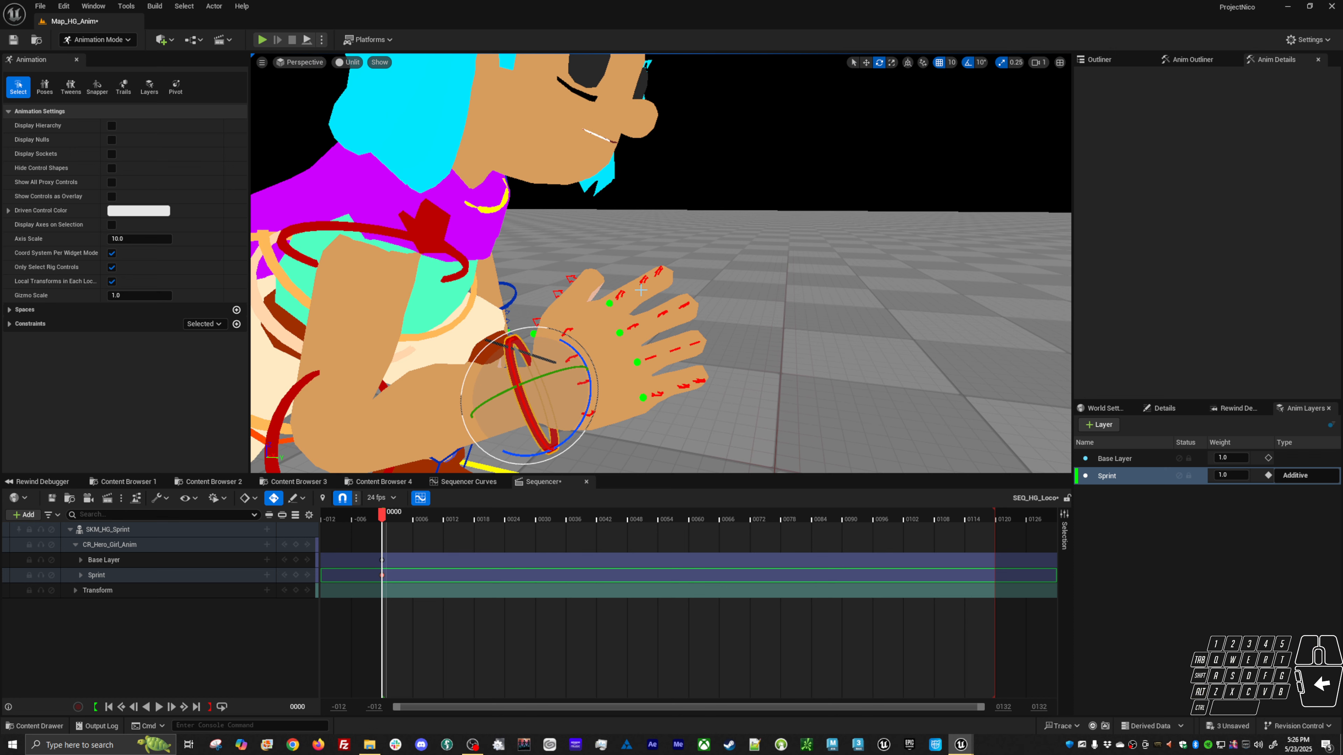
Select the base control of the right hand's index finger and rotate the finger around Y
click(180, 549)
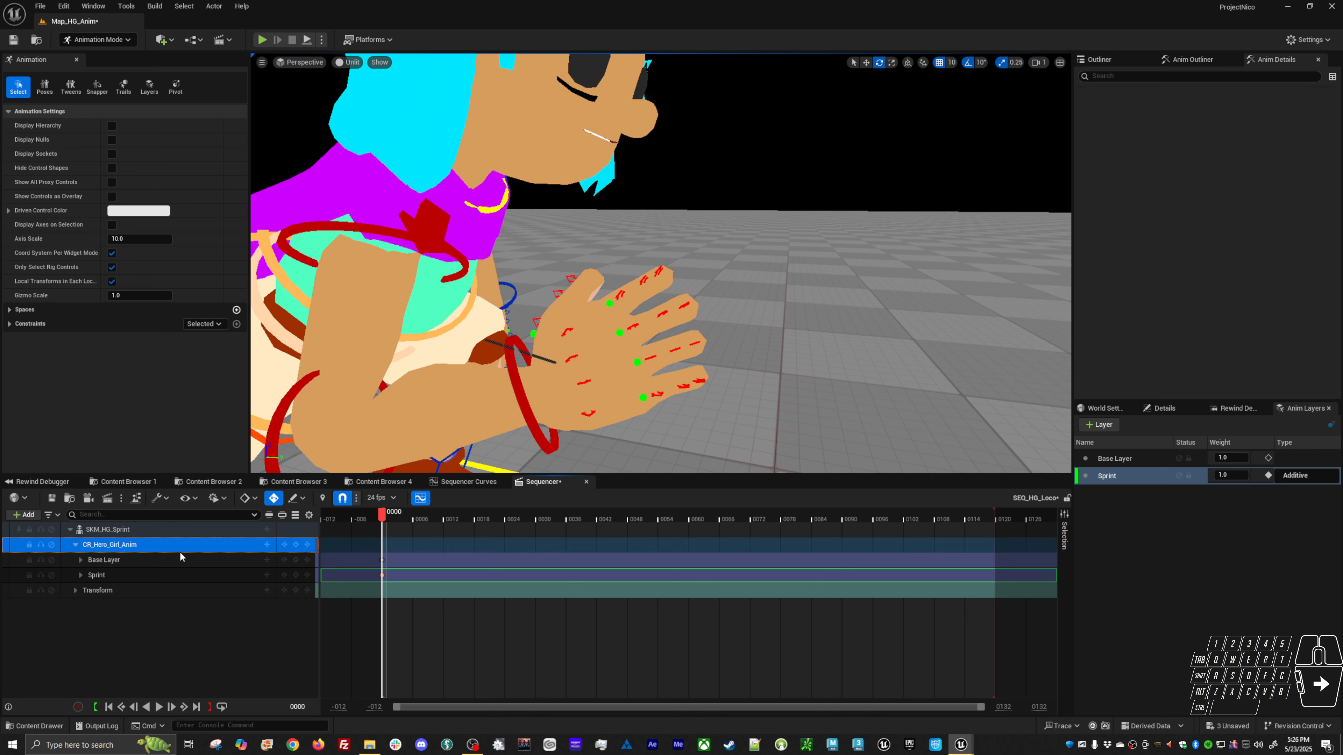
click(181, 559)
click(613, 306)
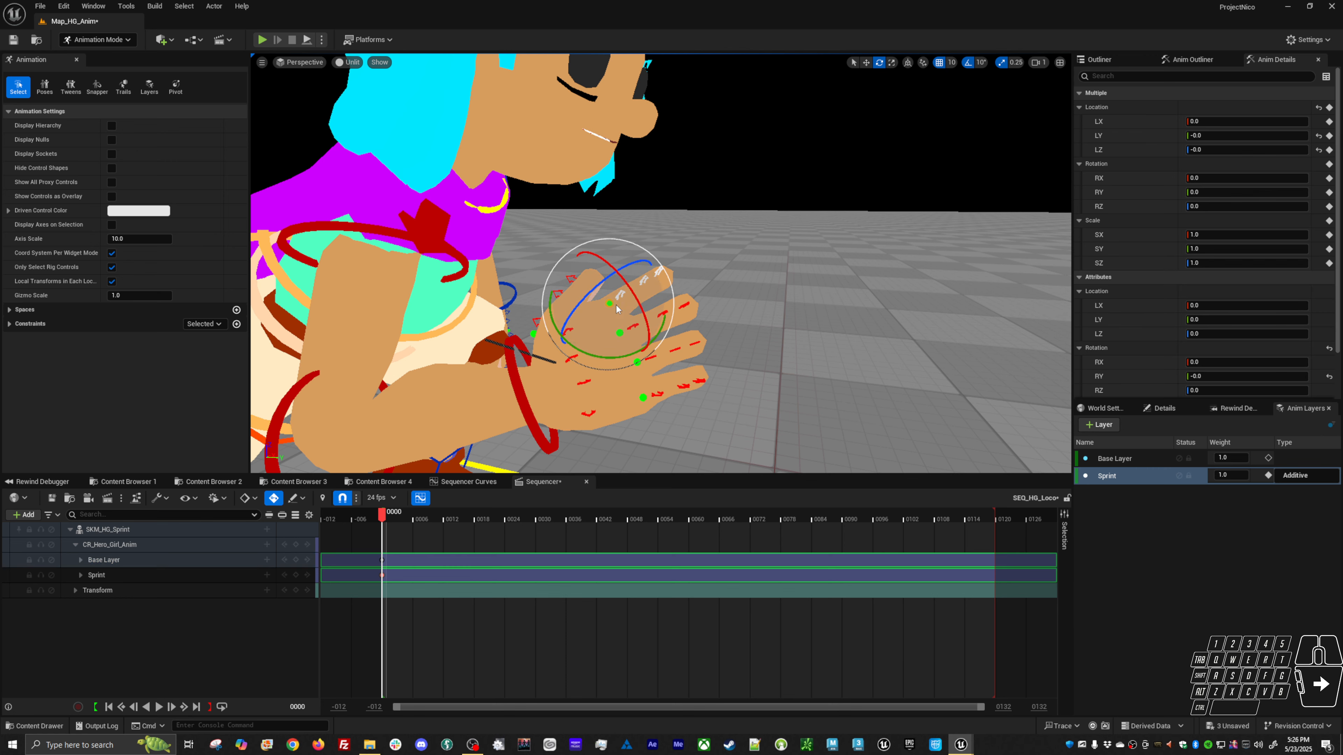
drag(632, 355, 642, 360)
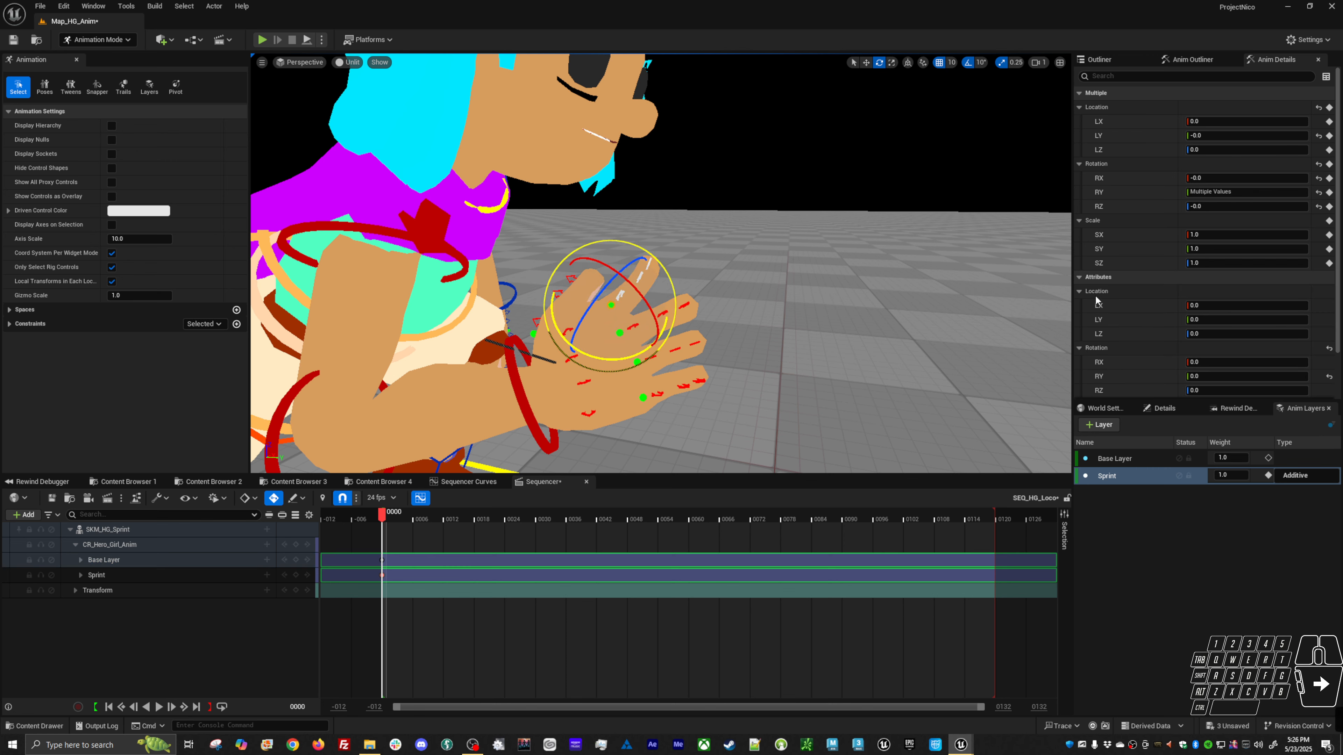
Undo the last rotation of the right index finger controls
key(ctrl+z)
scroll(1224, 310, down, 2)
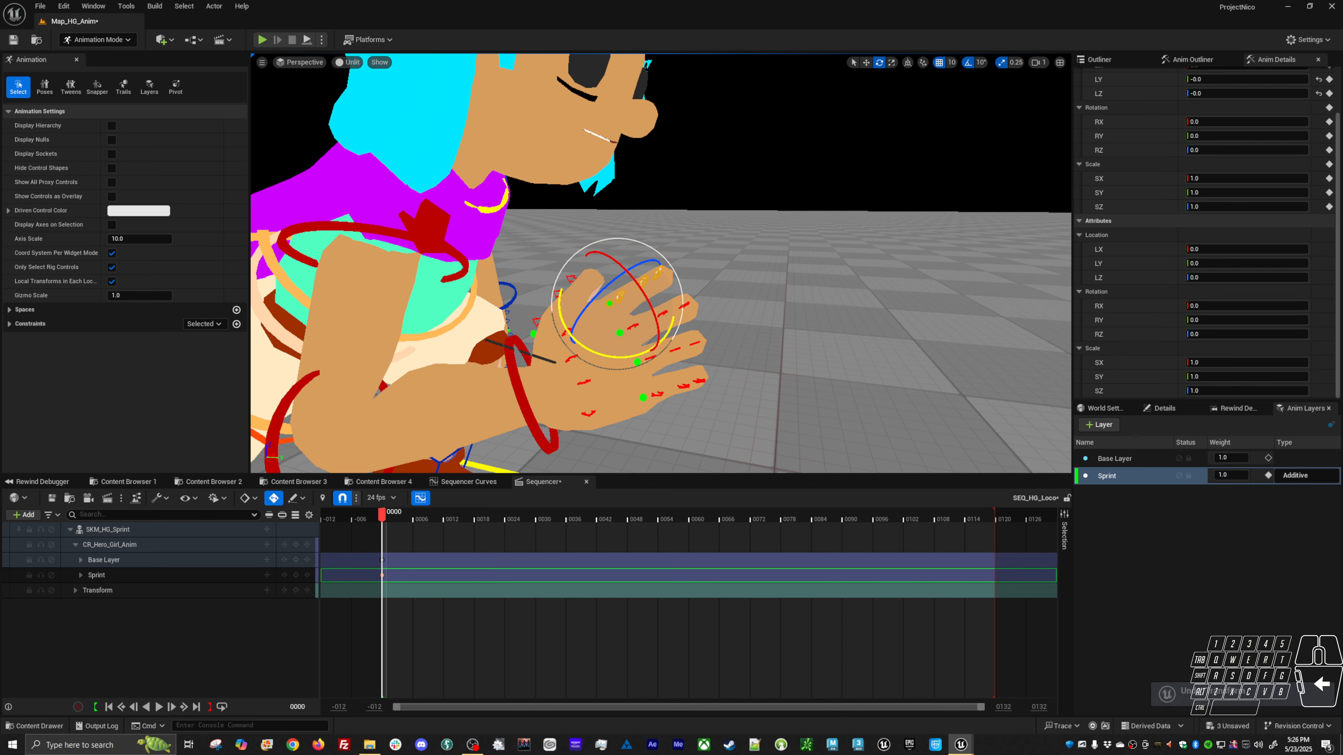
Try rotating all of the right pinky's controls together
click(607, 307)
click(643, 397)
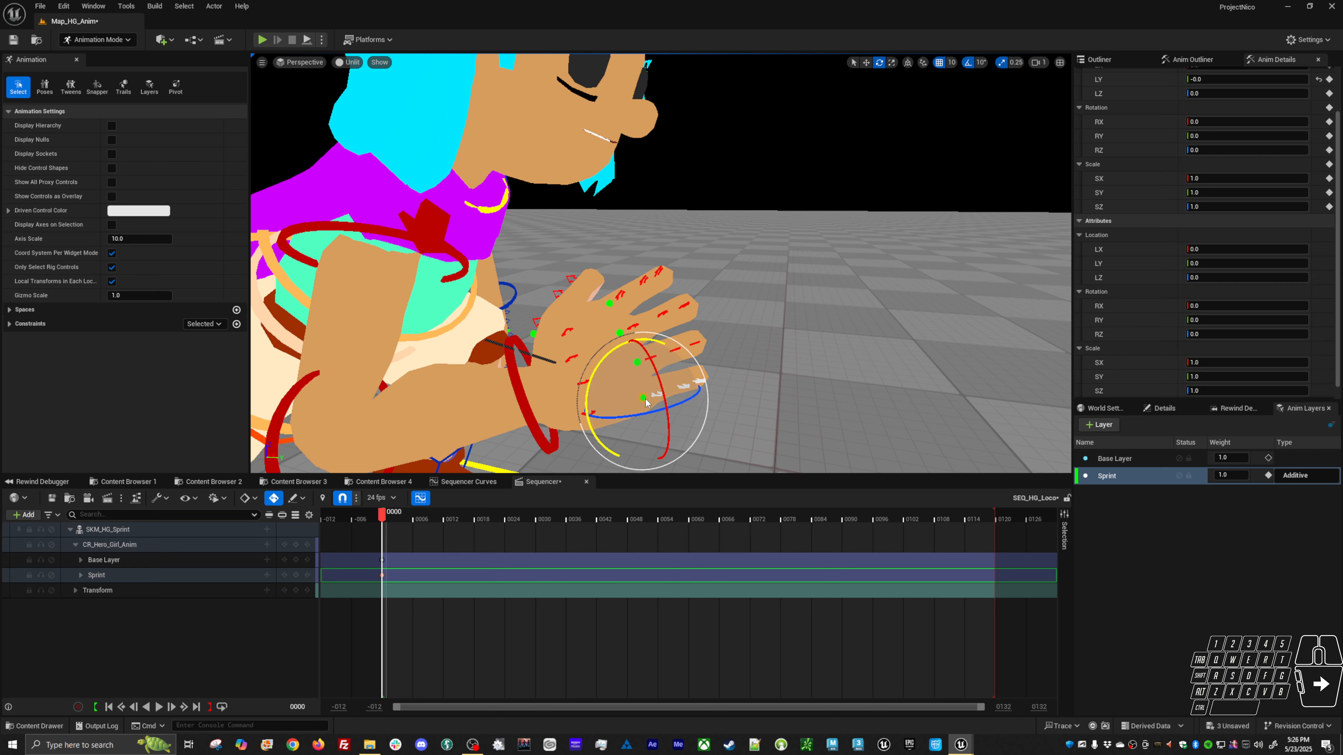
scroll(1216, 354, down, 1)
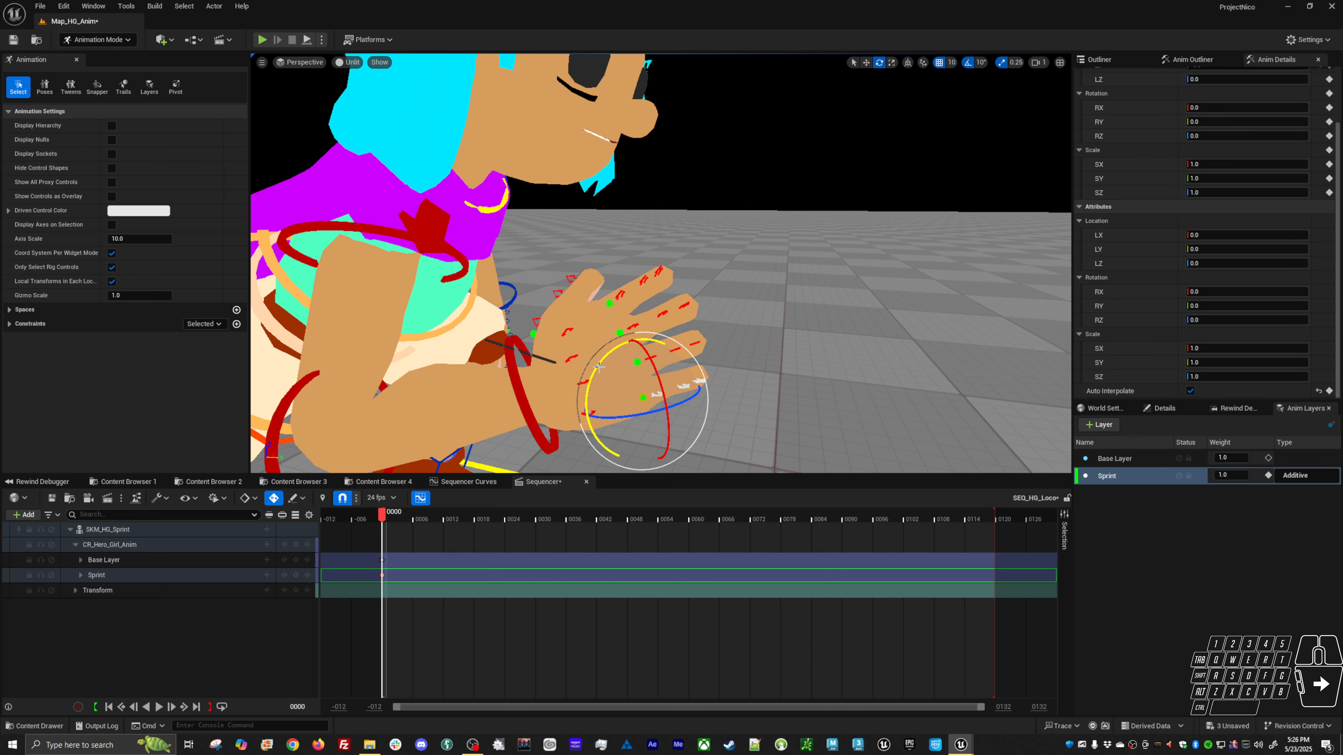
mouse_move(611, 349)
mouse_down()
mouse_move(611, 370)
mouse_move(624, 356)
mouse_up()
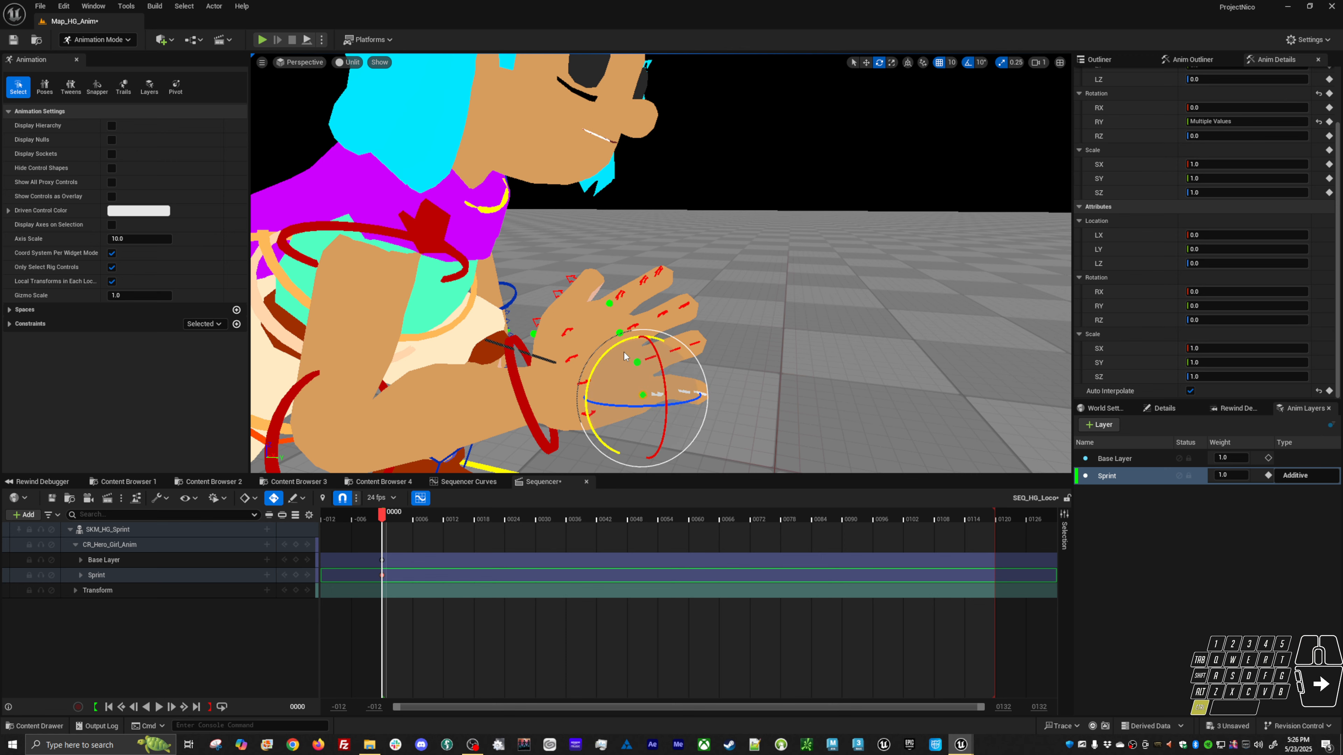
key(ctrl+z)
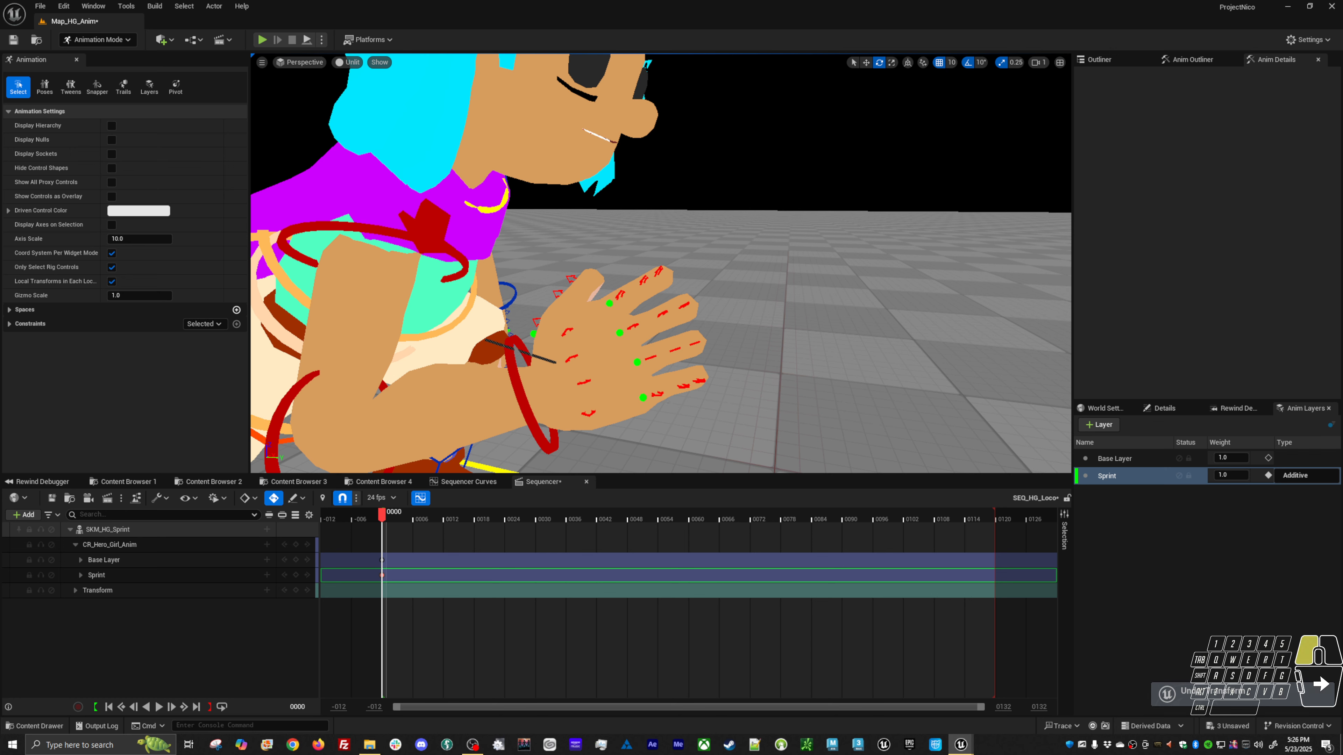
Move the right pinky's base control to about -1.15, -0.77, -1.46 and rotate it to about -7.9 degrees on RY
click(663, 397)
mouse_move(624, 344)
mouse_down()
mouse_move(656, 344)
mouse_move(628, 362)
mouse_up()
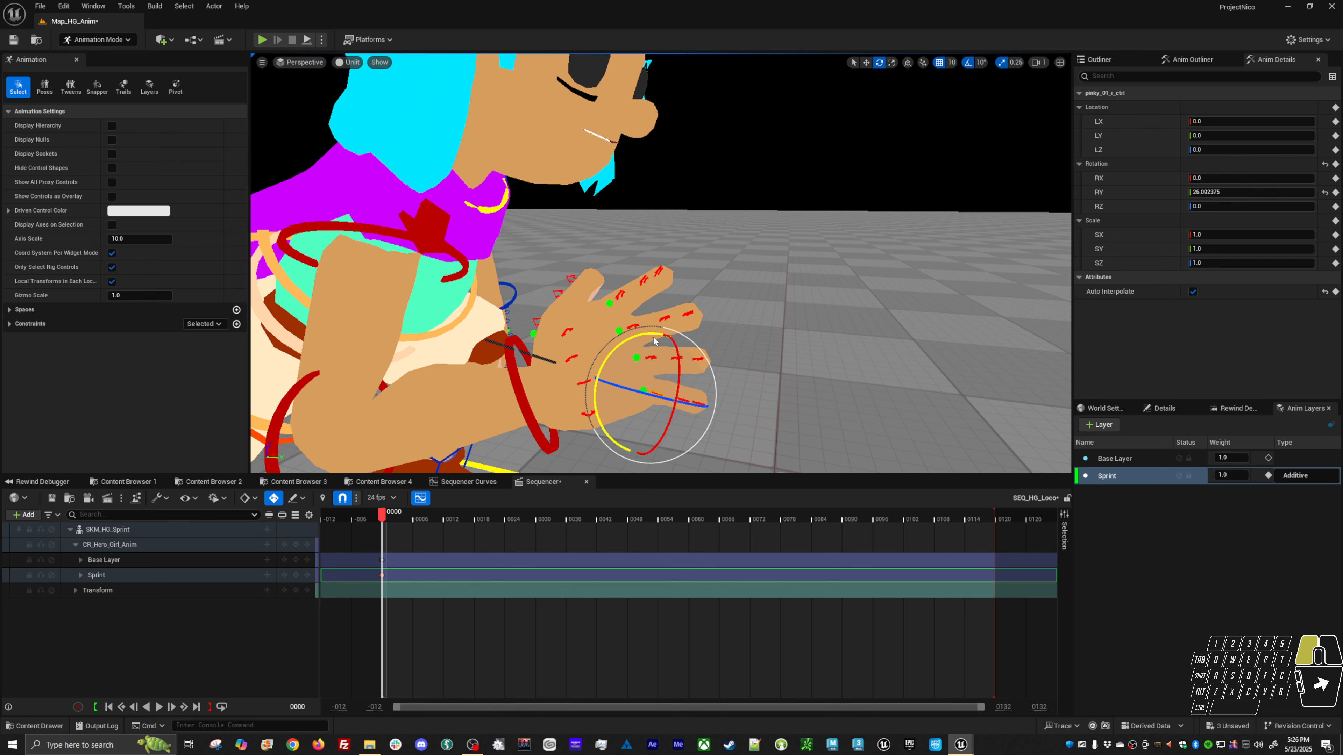
alt+drag(667, 334, 784, 348)
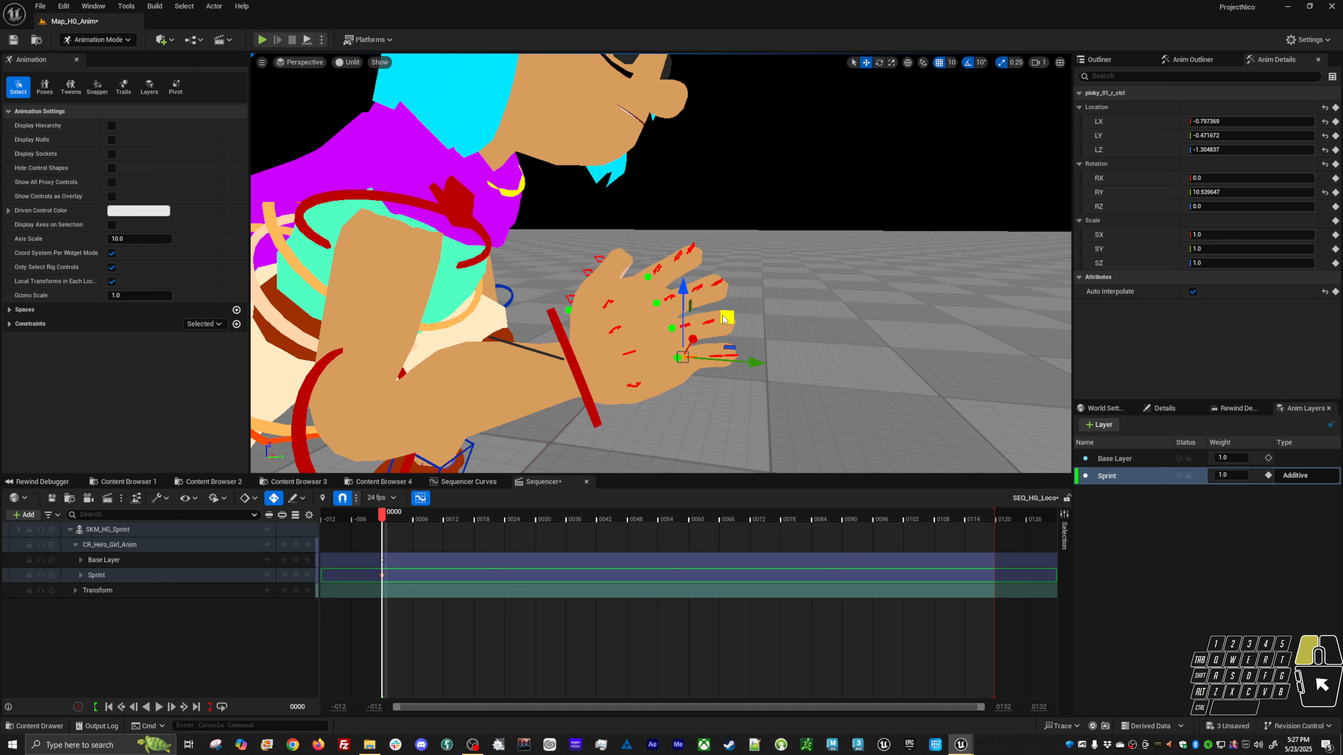
key(e)
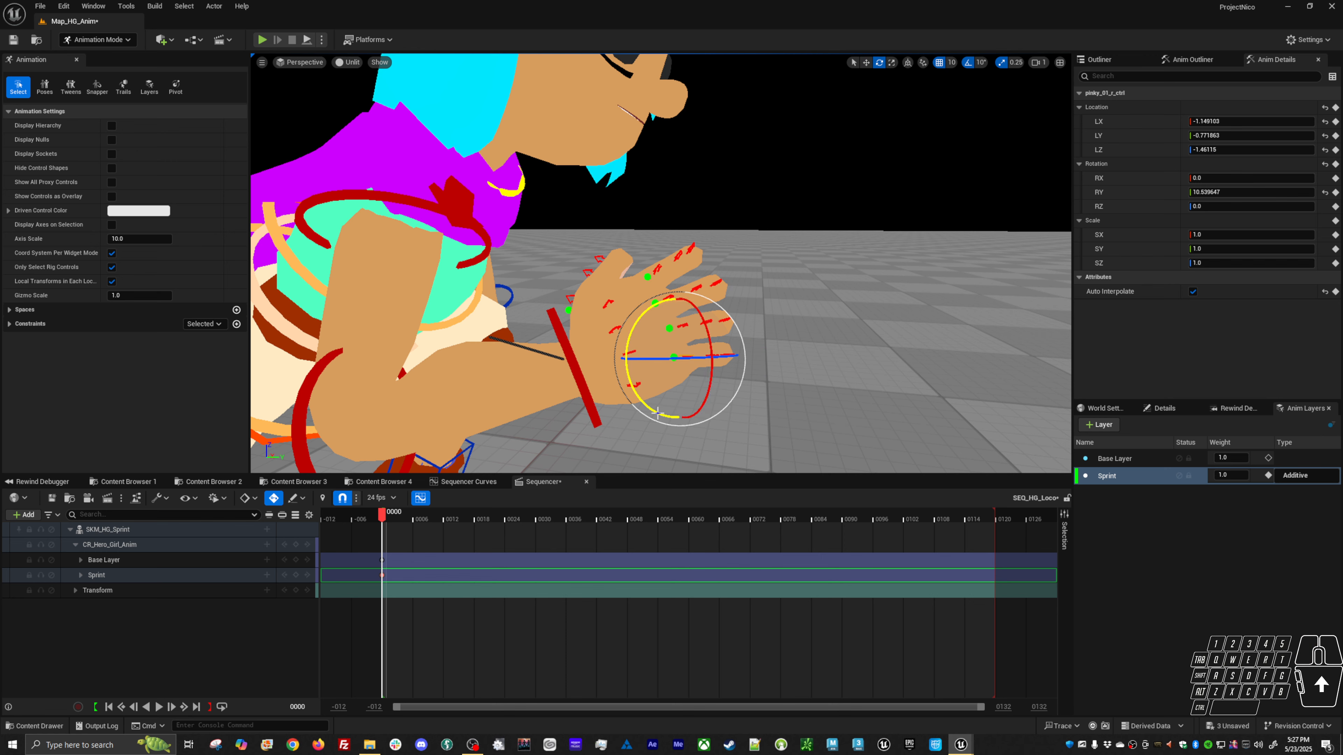
drag(657, 413, 508, 349)
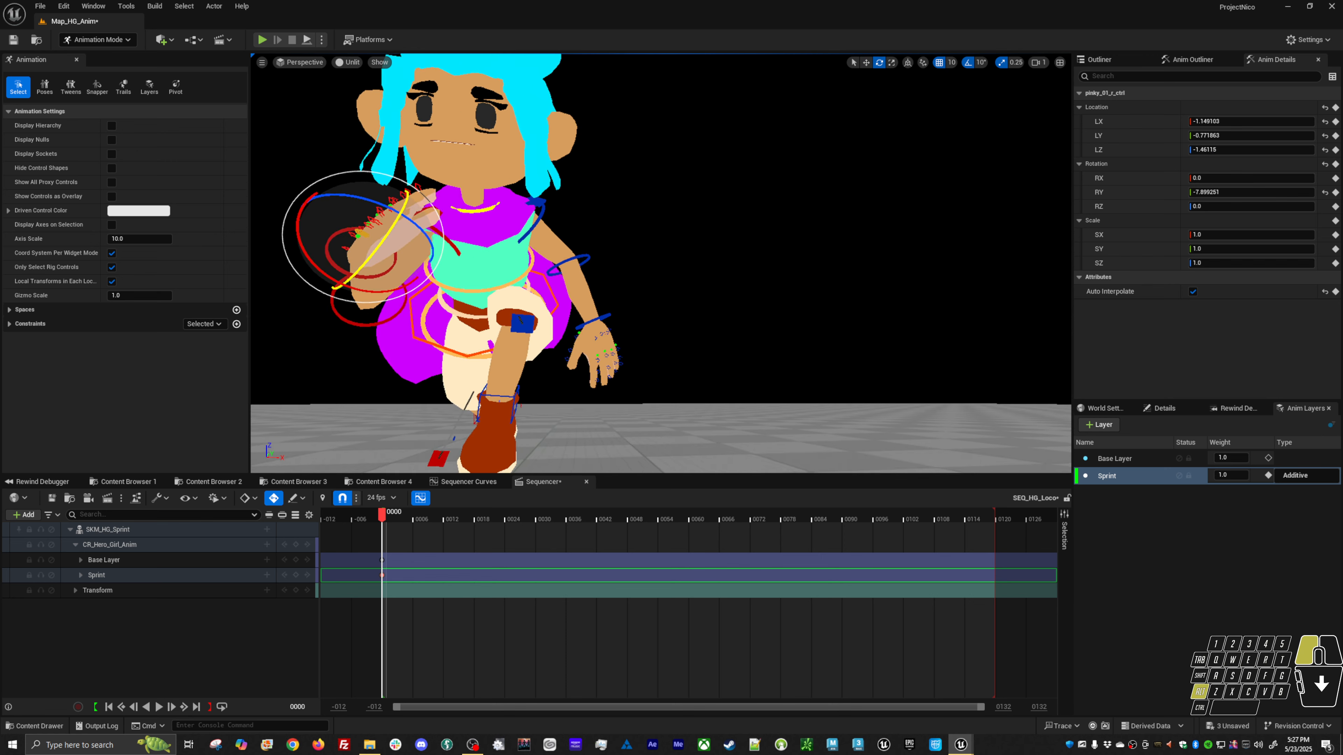
Select the index, middle, ring and pinky controls of the right hand and try rotating them together
alt+drag(680, 338, 703, 314)
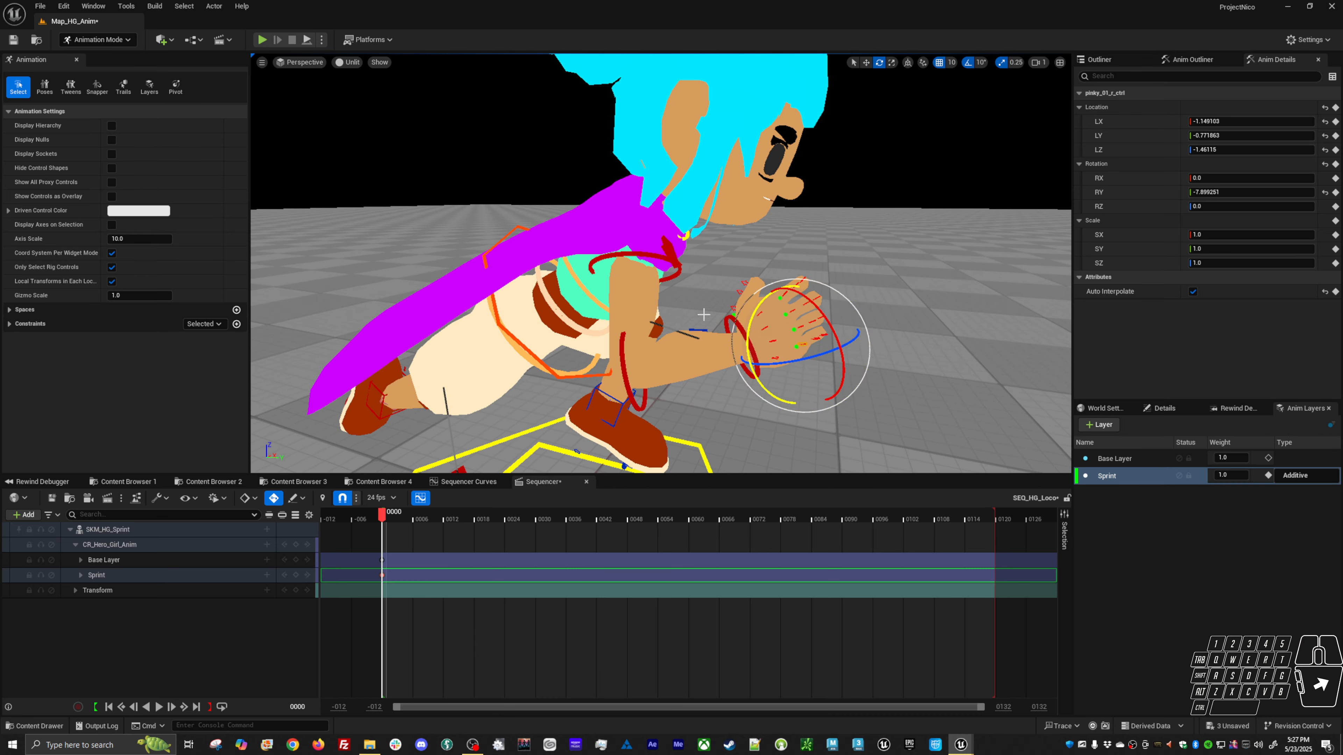
key(w)
alt+right_drag(818, 338, 841, 346)
shift+click(679, 360)
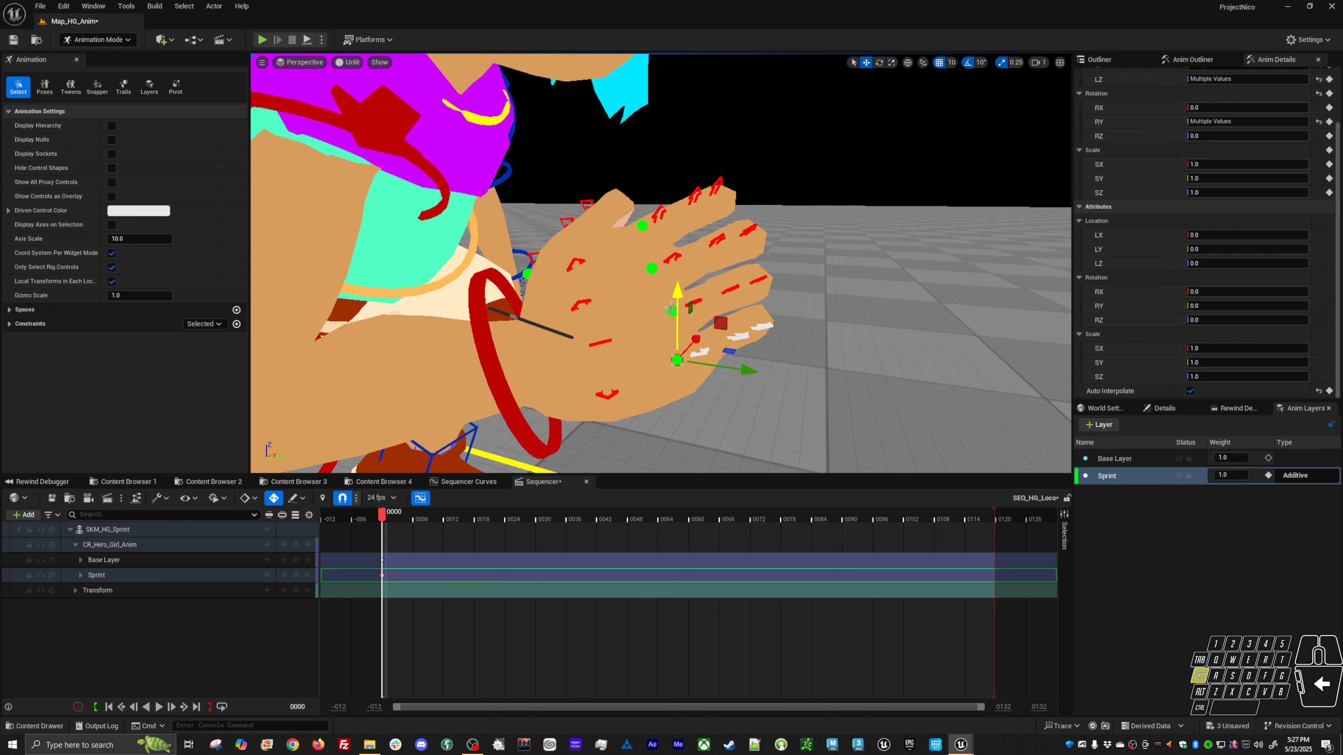
shift+click(668, 309)
shift+click(650, 267)
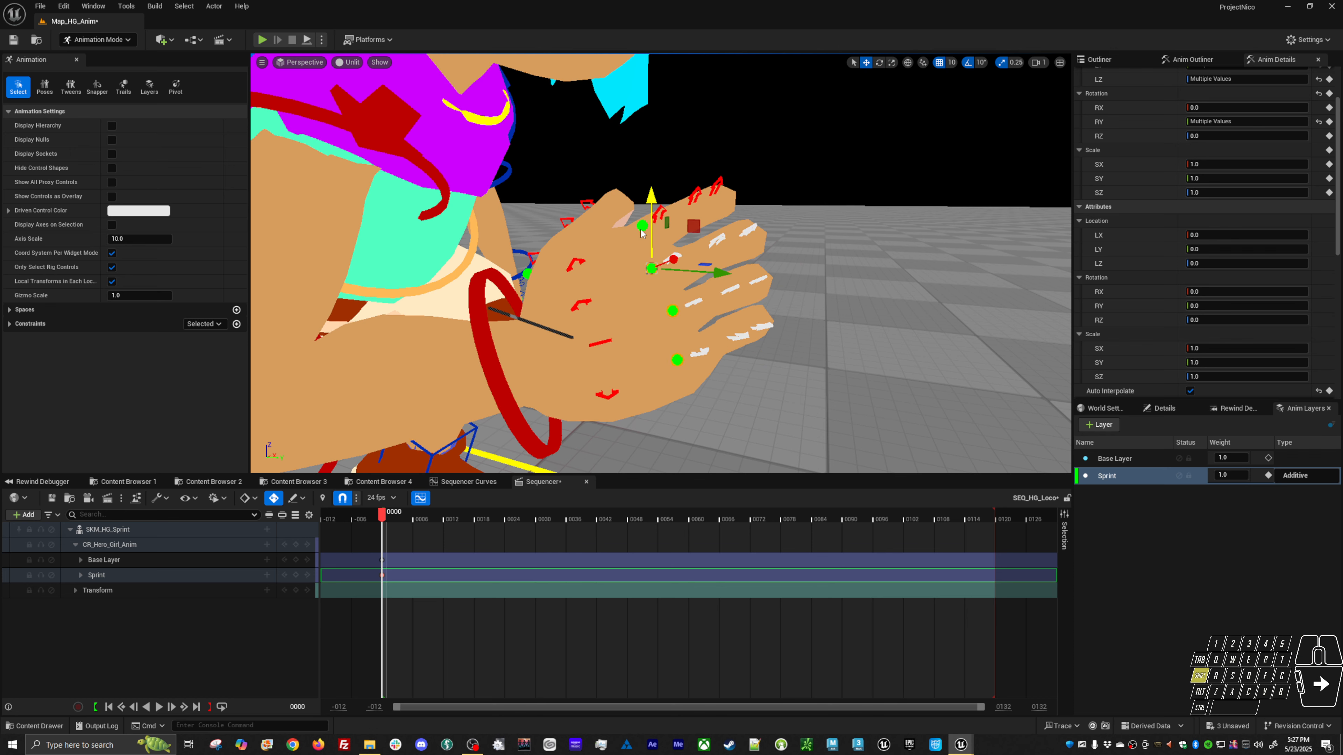
shift+click(642, 226)
key(e)
drag(640, 188, 677, 186)
key(ctrl+z)
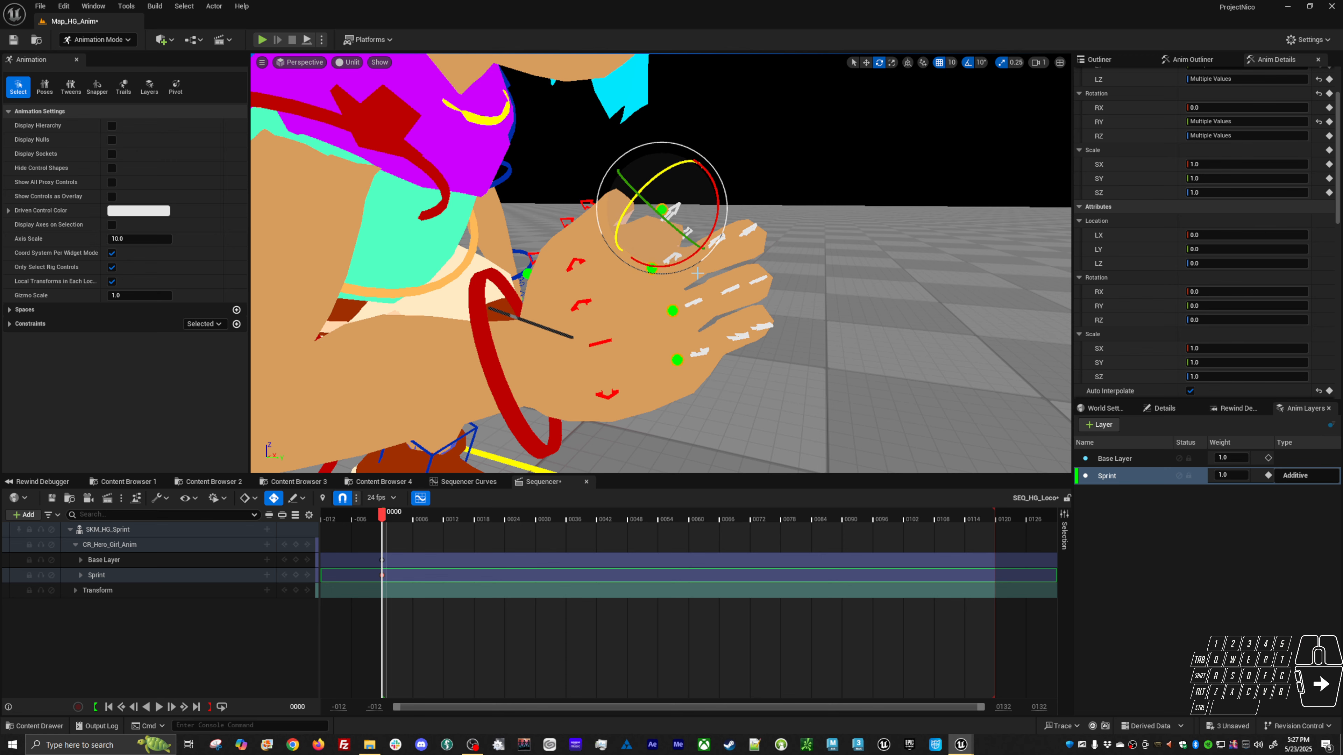
Try curling the four selected right-hand fingers by rotating their controls around several axes, and clear the selection
key(w)
alt+drag(698, 274, 682, 254)
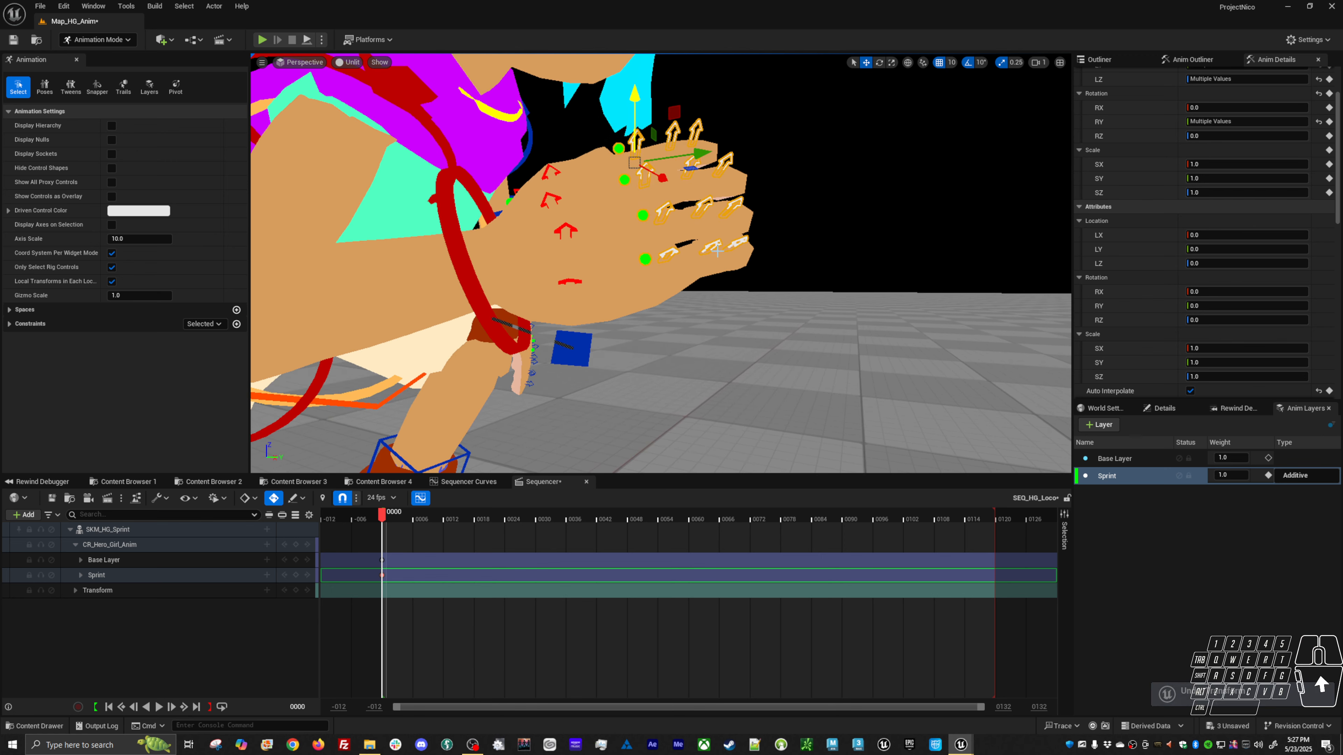
key(e)
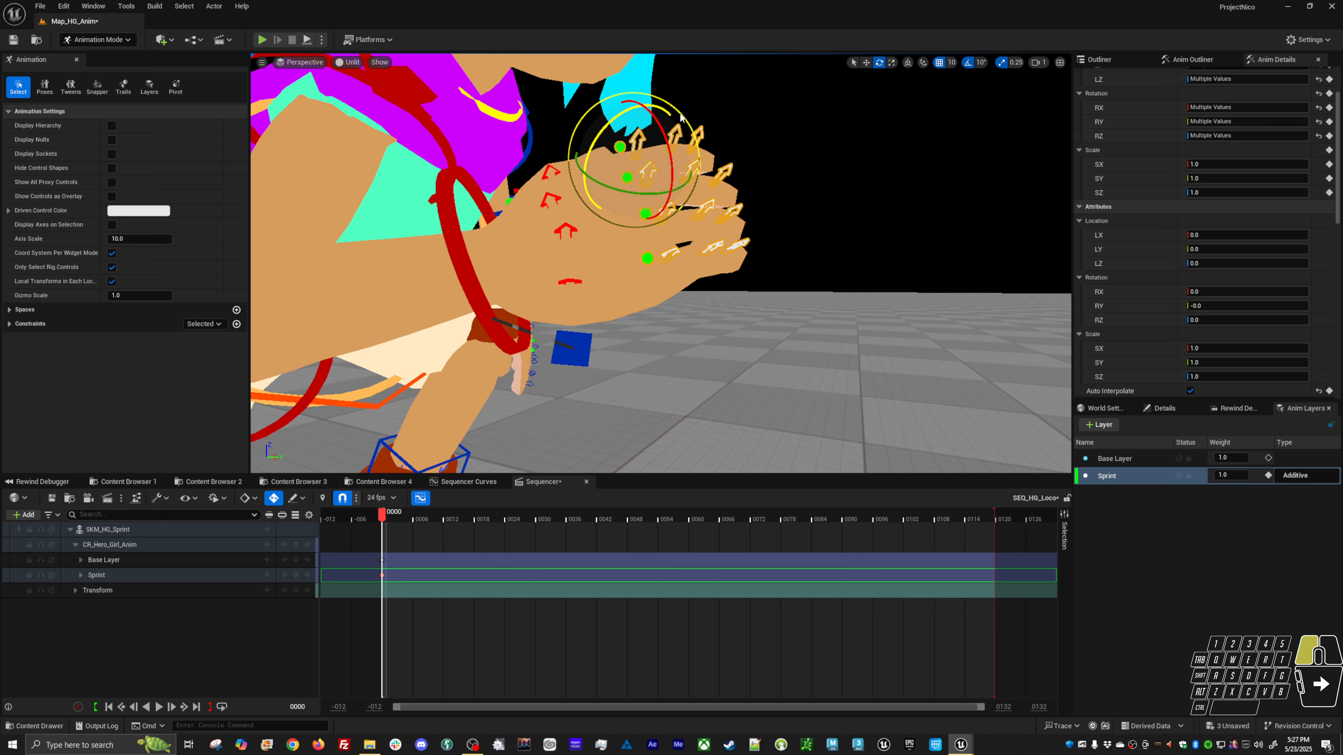
alt+drag(739, 173, 689, 236)
drag(566, 206, 575, 186)
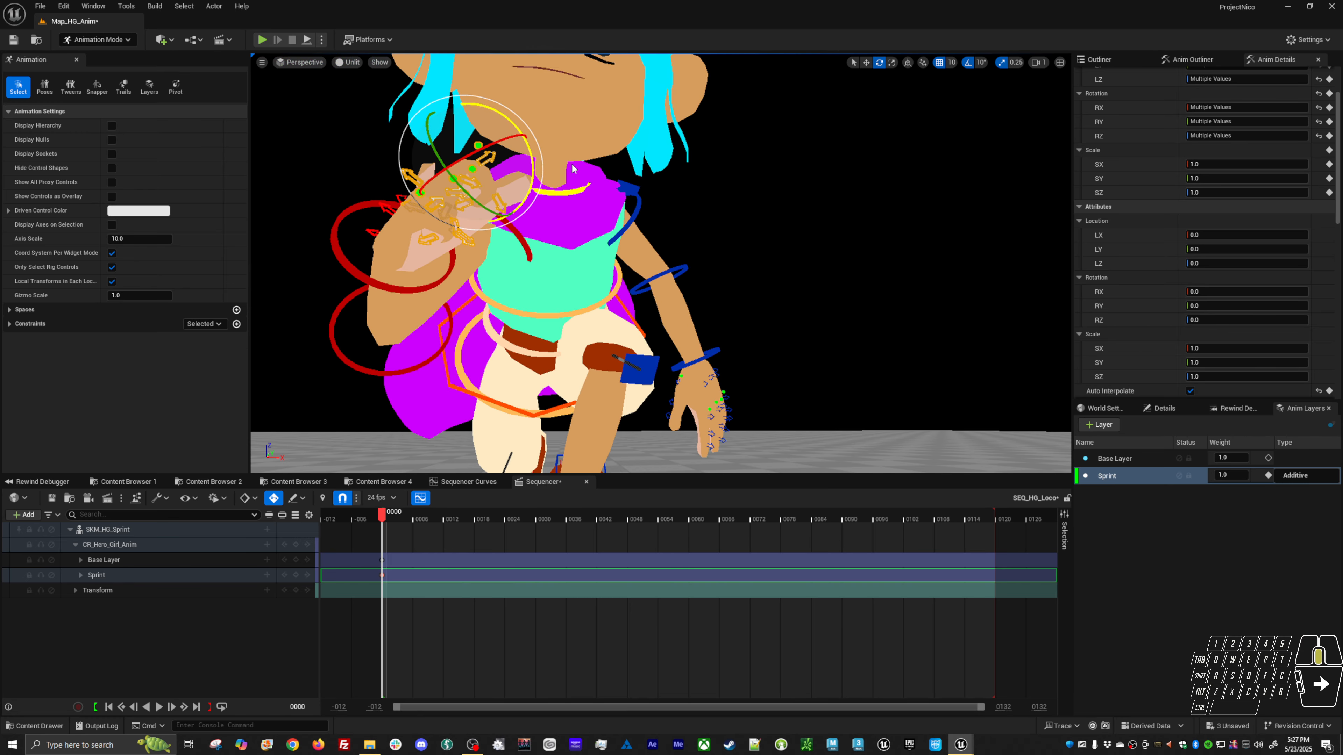
drag(572, 168, 557, 187)
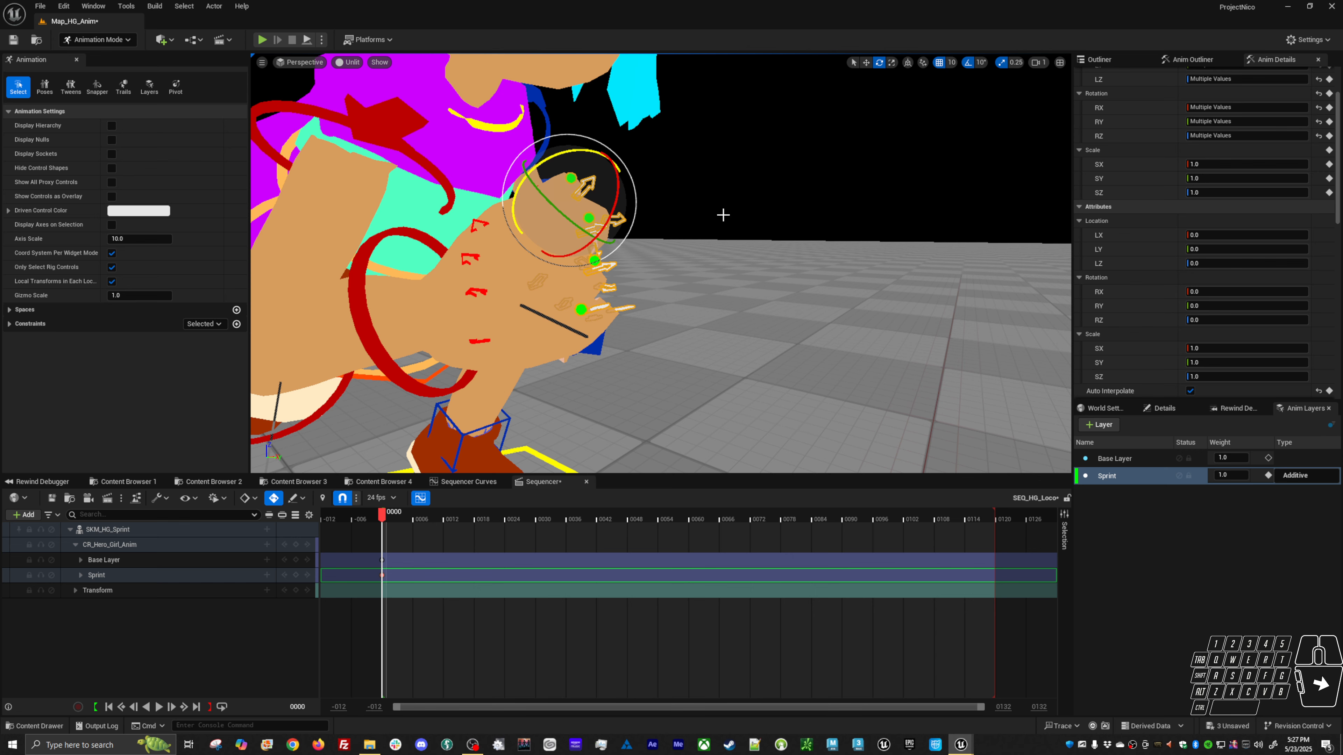
key(ctrl+z)
key(ctrl+z)
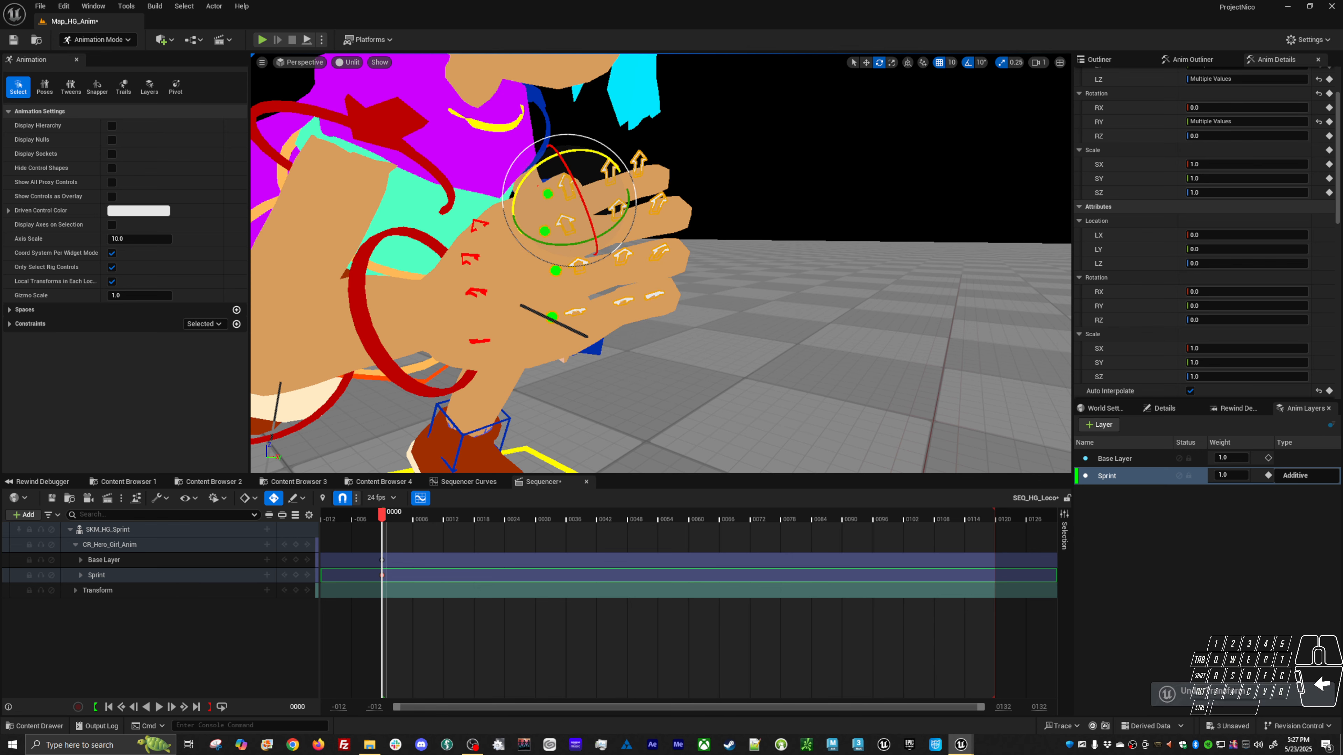
key(Escape)
Select the right index finger's base and tip controls and rotate them slightly
click(566, 183)
key(w)
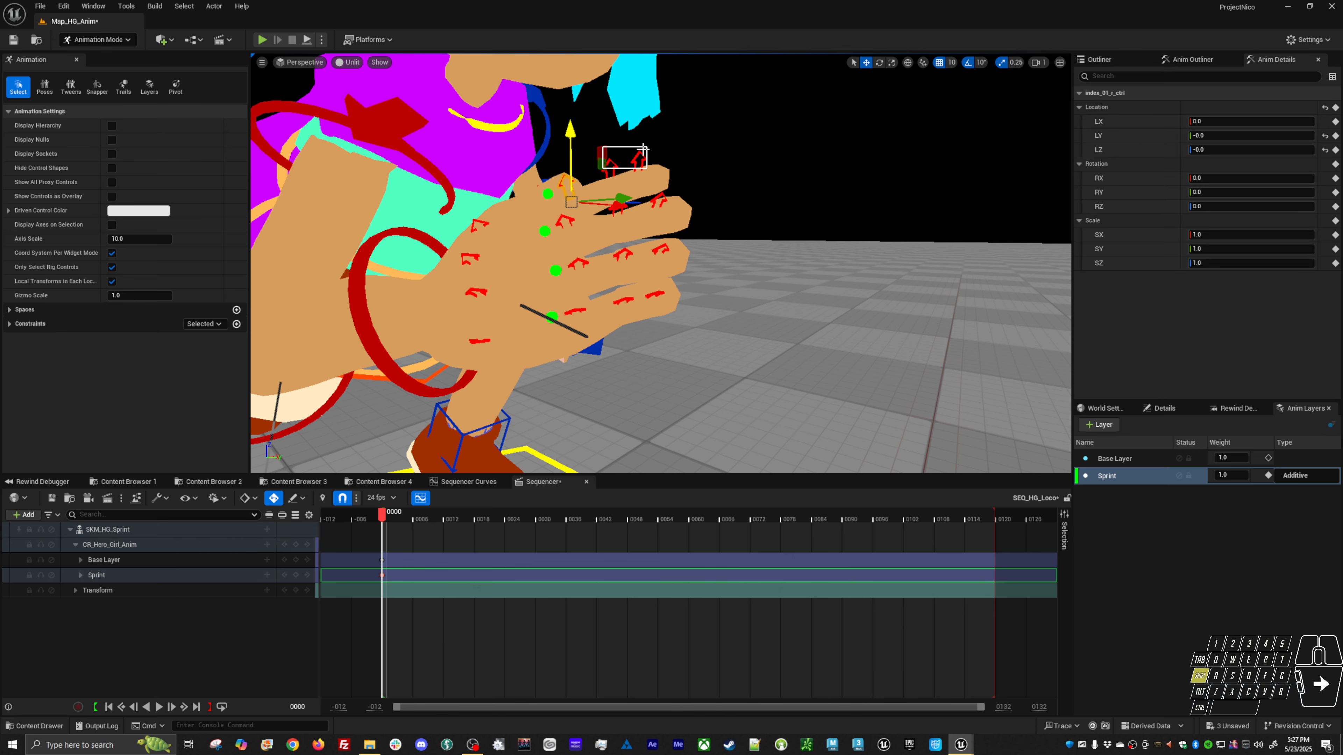
key(e)
shift+drag(643, 149, 580, 182)
click(692, 339)
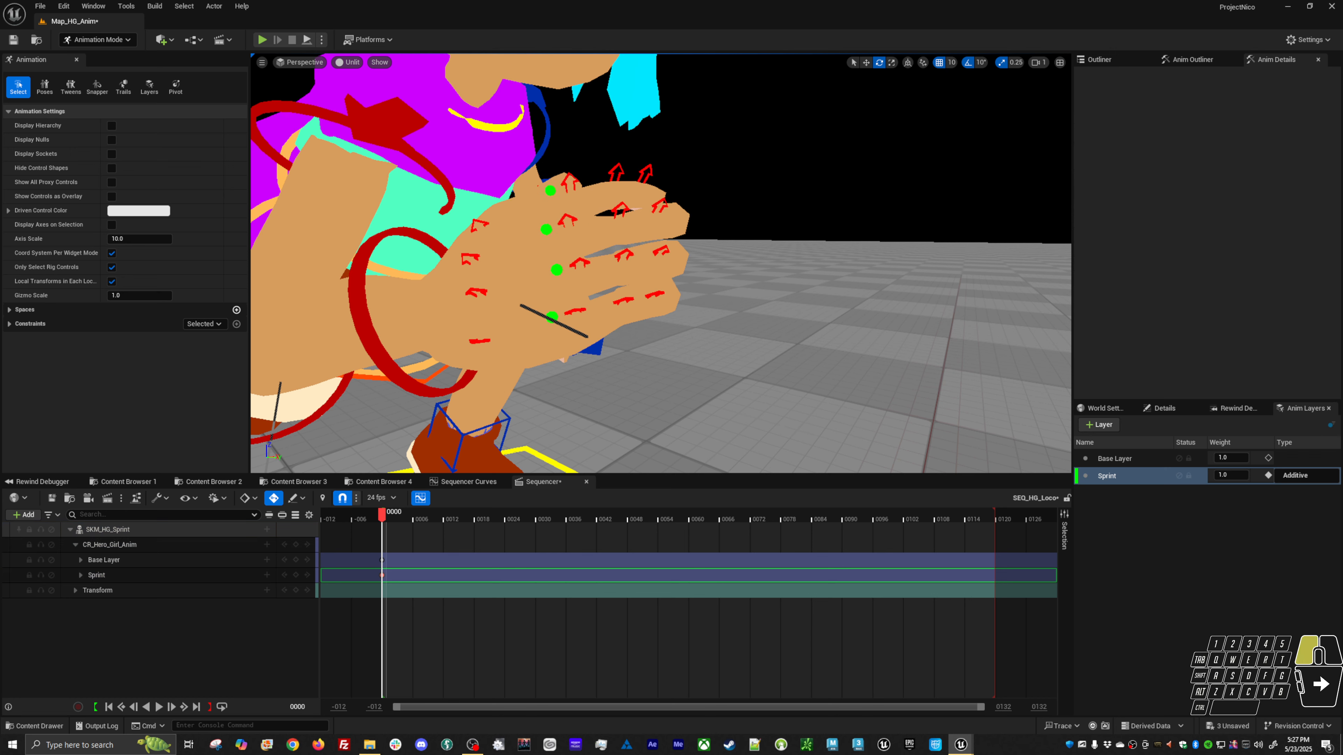
Inspect the attributes of the right pinky base control and several left-hand finger and metacarpal controls for Auto Interpolate
click(575, 312)
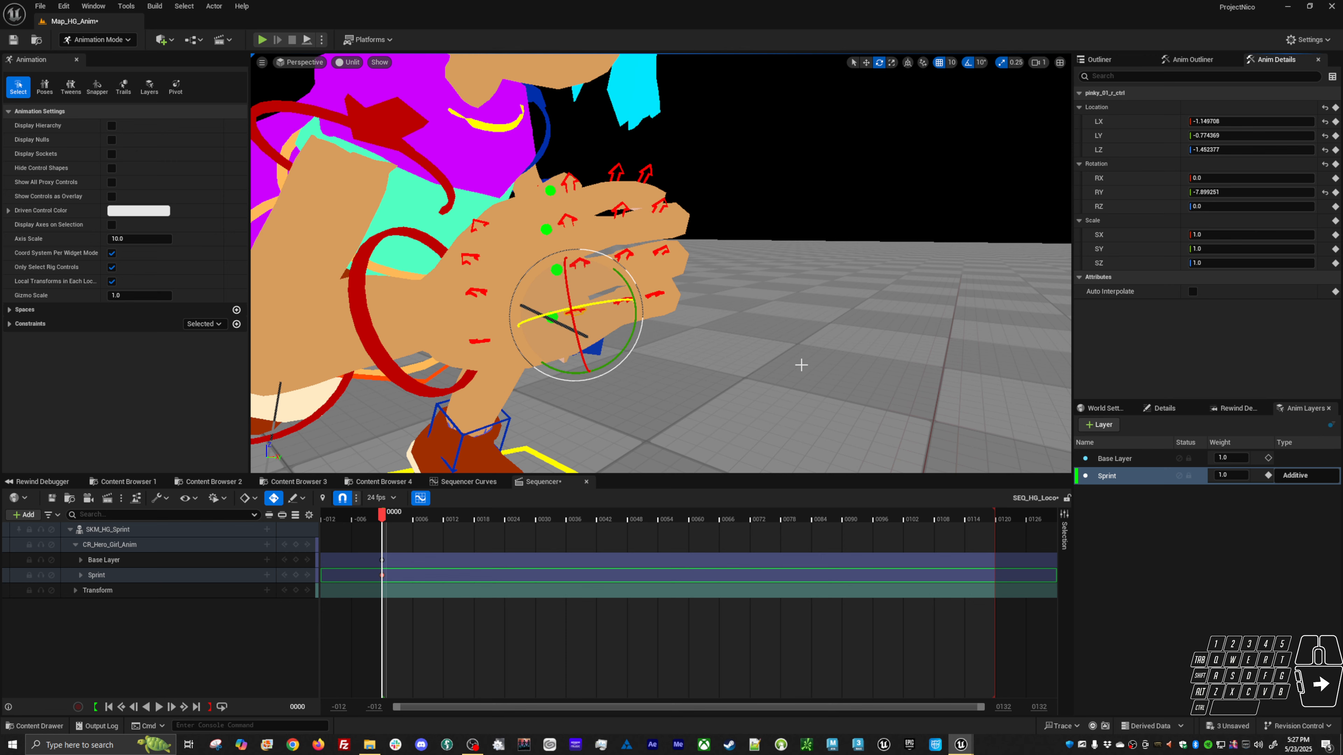
click(750, 337)
alt+drag(718, 324, 774, 338)
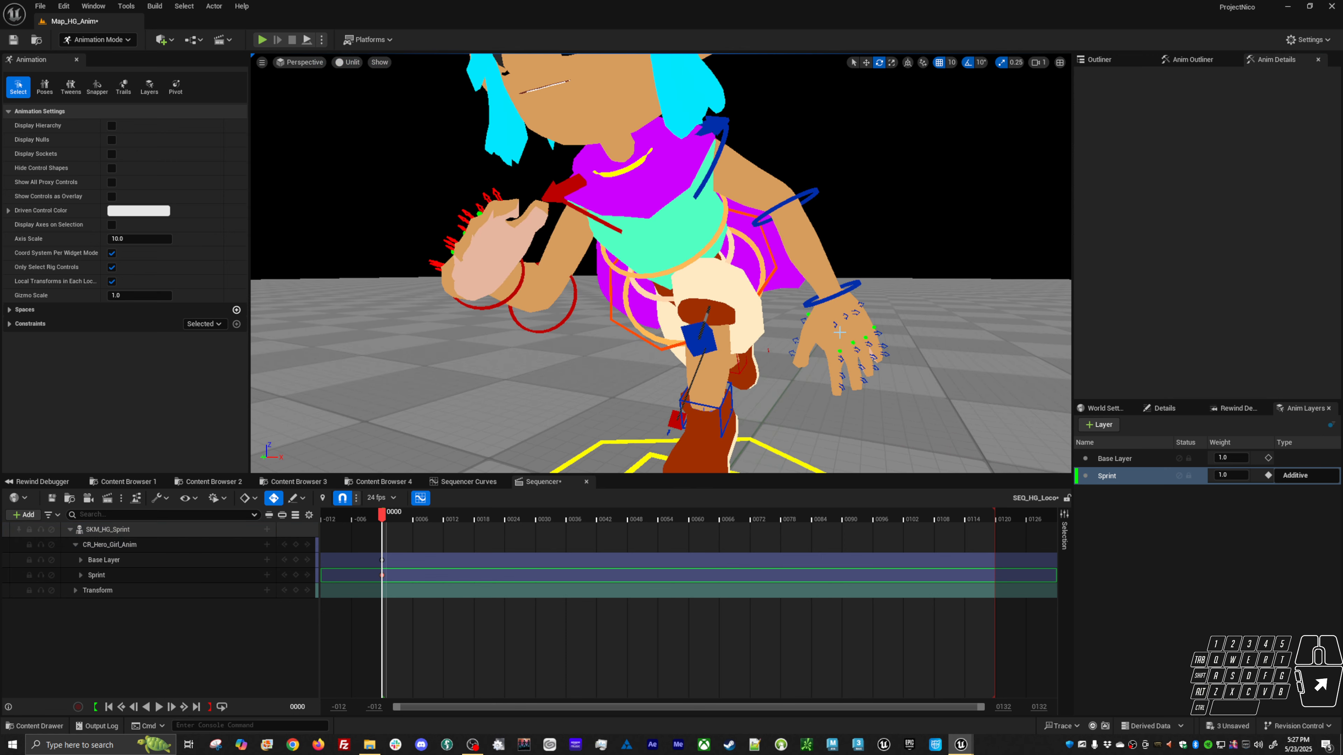
click(860, 305)
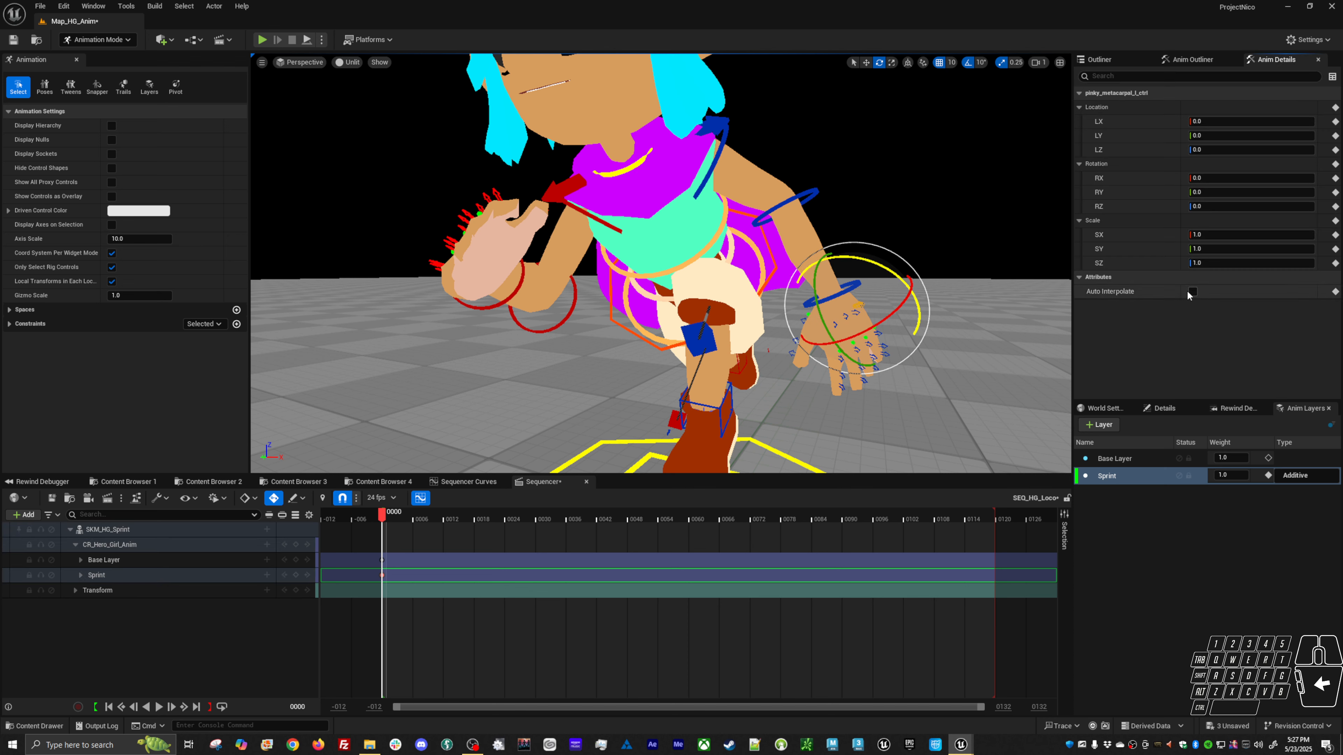
click(879, 346)
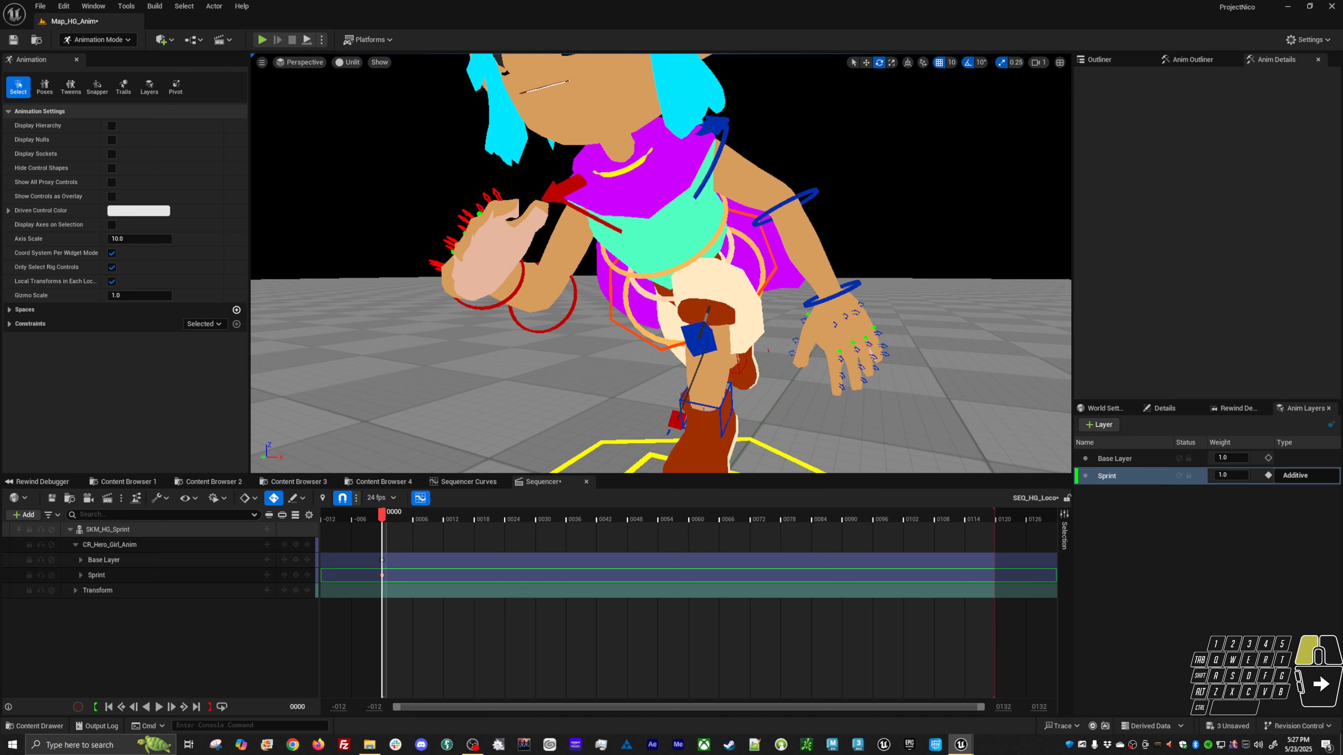
click(876, 332)
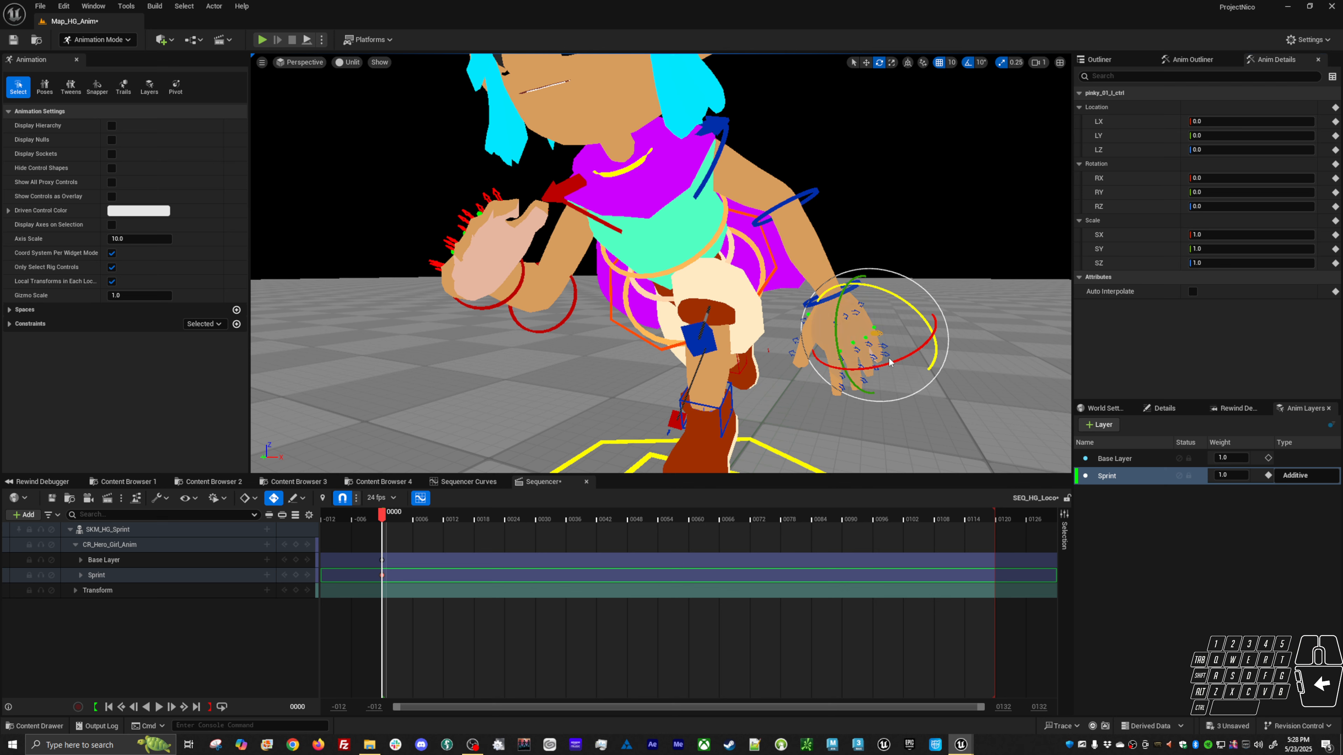
key(w)
click(837, 351)
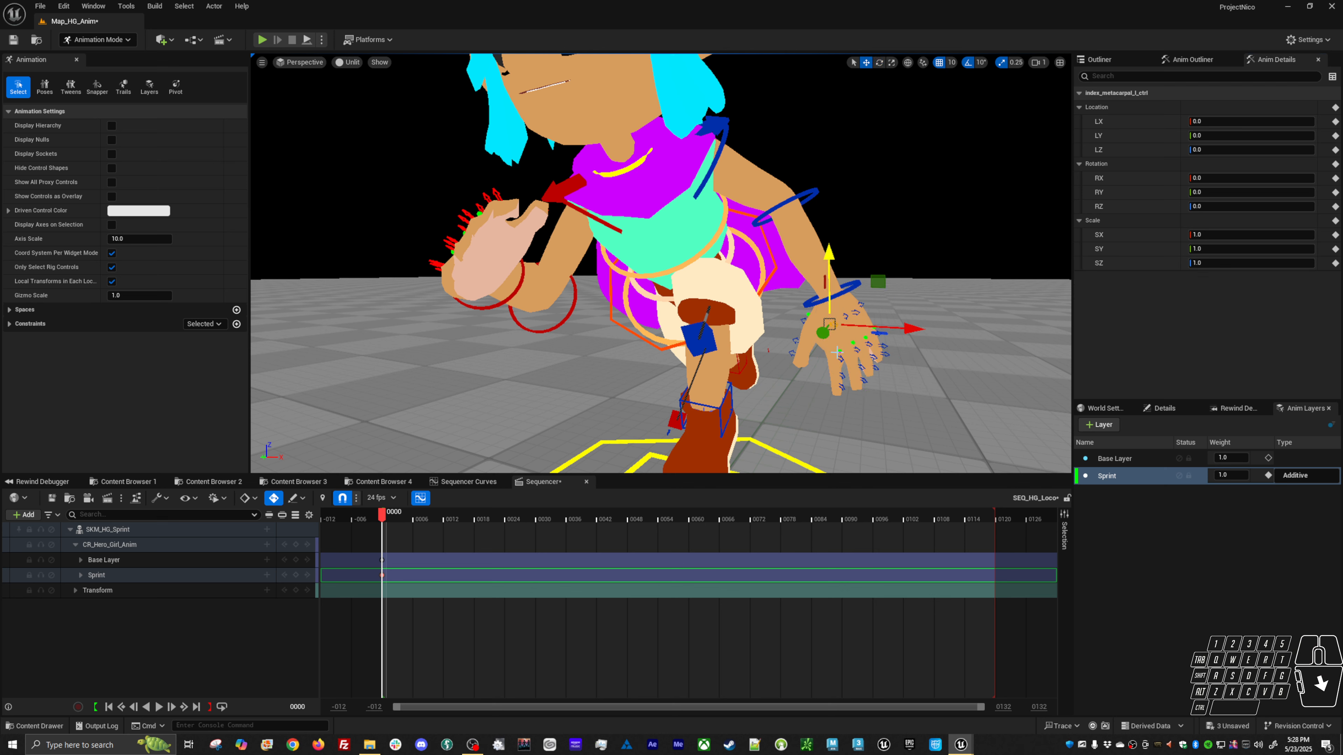
click(855, 358)
click(847, 360)
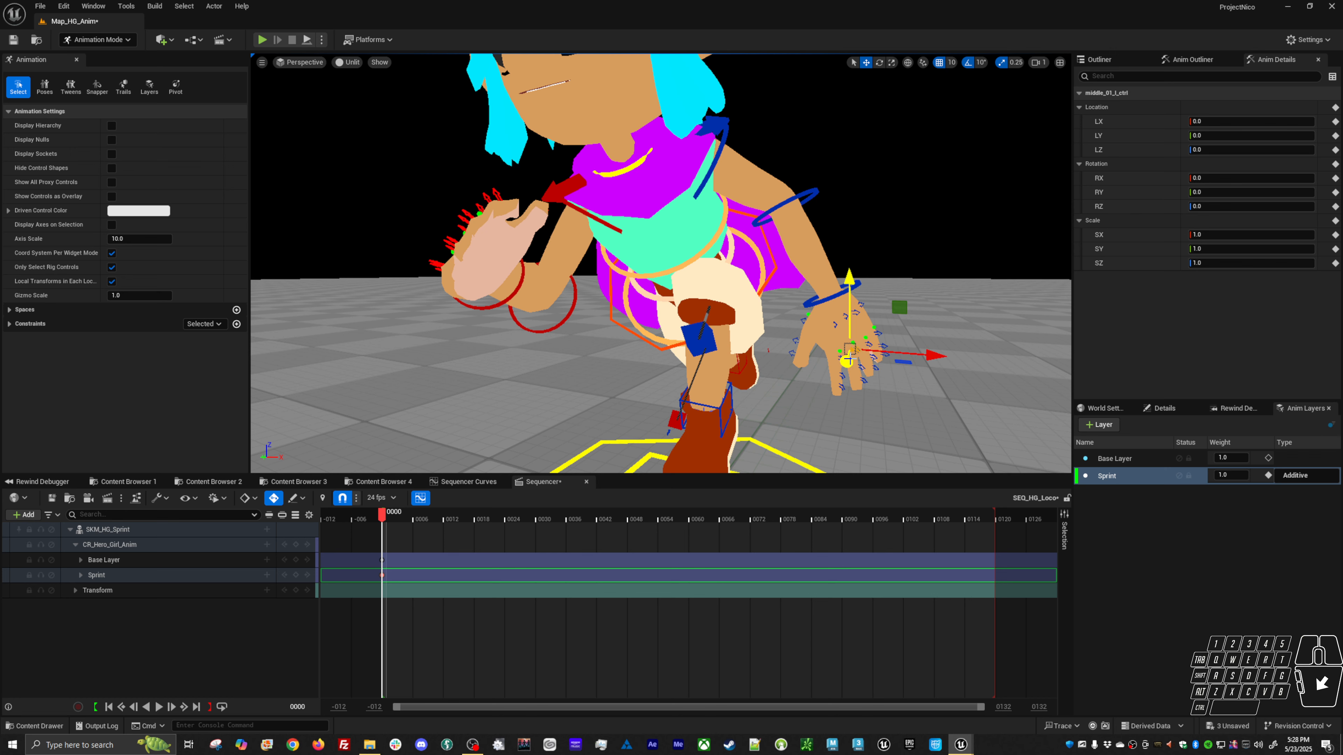
Turn off Auto Interpolate on the right pinky metacarpal control in the Sprint layer
alt+drag(480, 260, 586, 269)
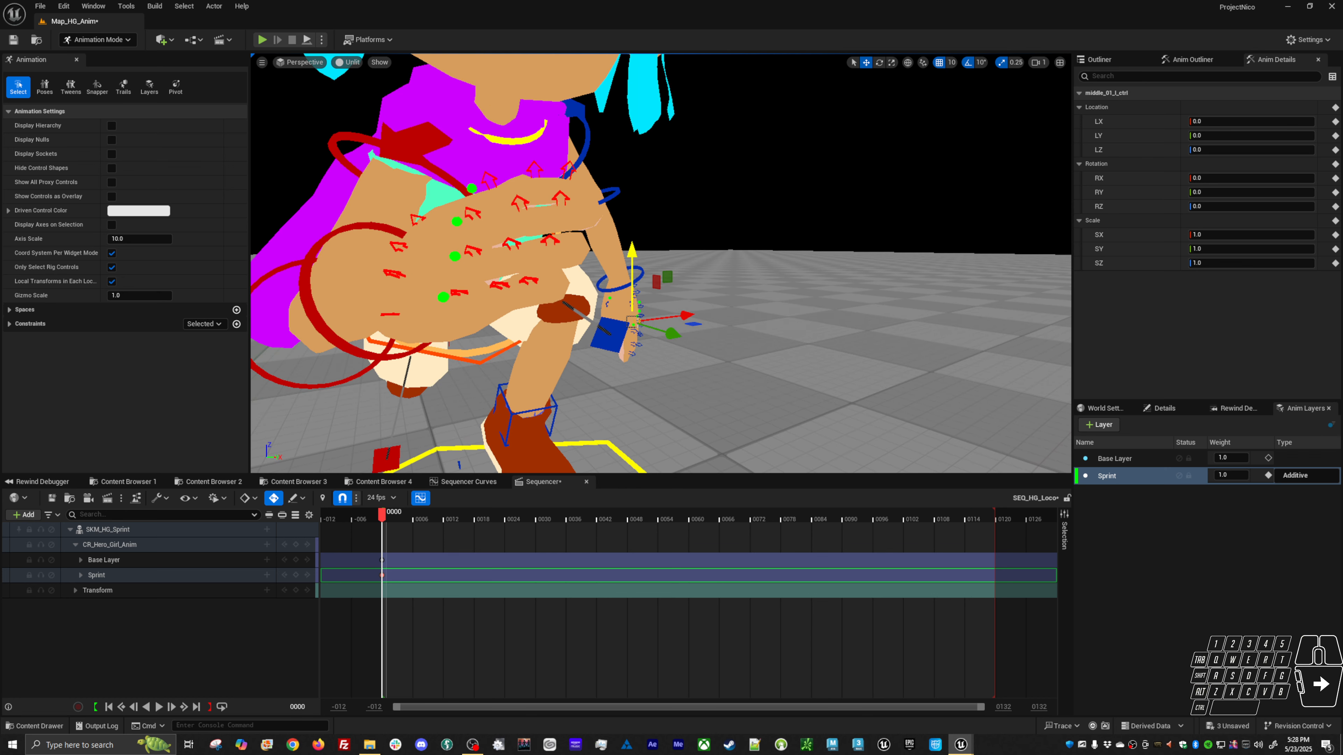
click(391, 315)
click(1193, 292)
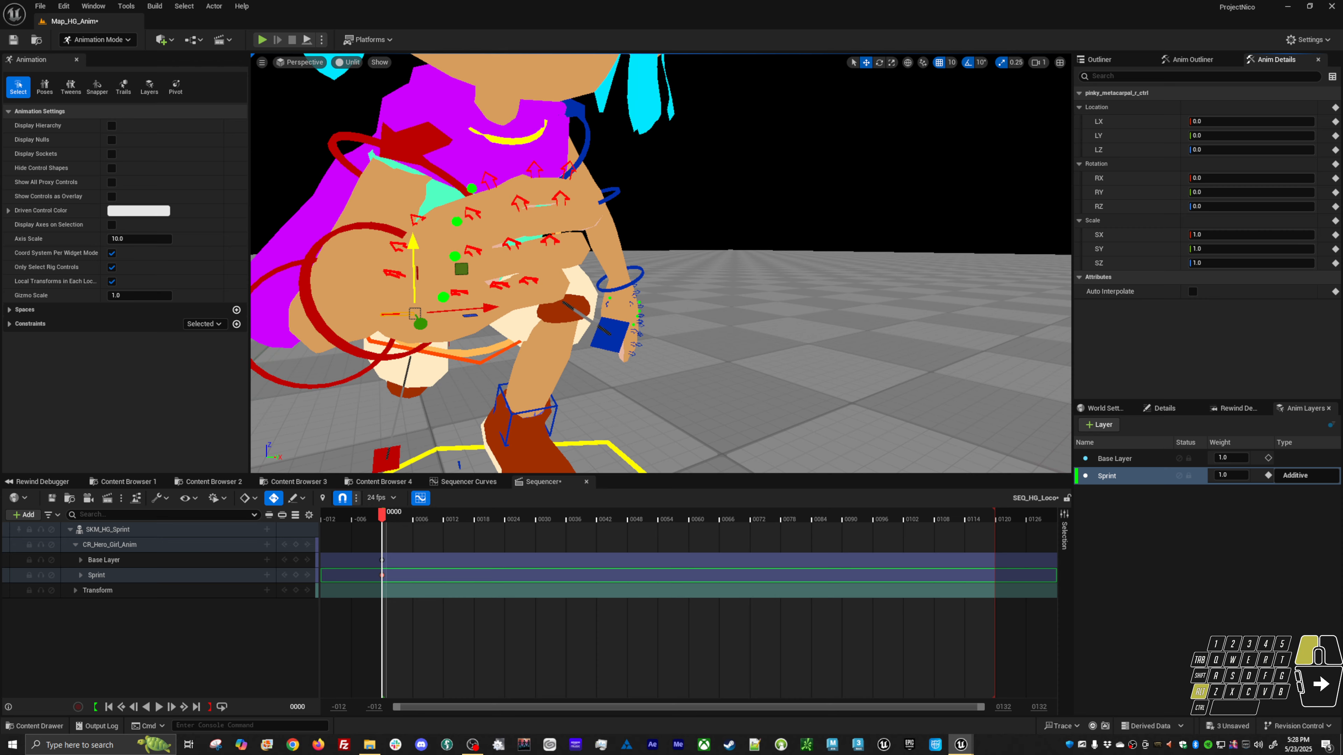
Try rotating the right index finger's base control on its own
alt+drag(657, 279, 648, 256)
click(550, 169)
key(e)
mouse_move(553, 189)
mouse_down()
mouse_move(496, 262)
mouse_move(550, 210)
mouse_up()
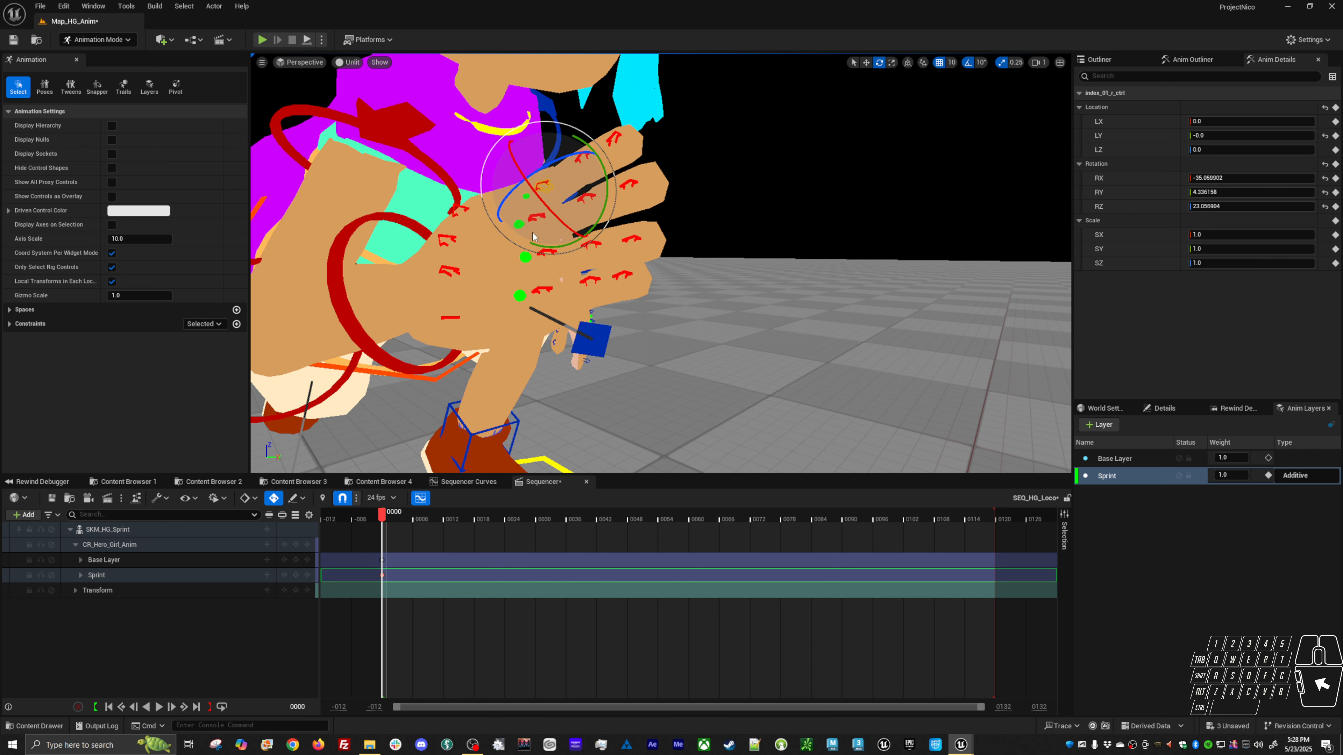
key(ctrl+z)
Turn off Auto Interpolate on the right pinky metacarpal control in the Sprint layer and again in the Base Layer
key(w)
click(468, 210)
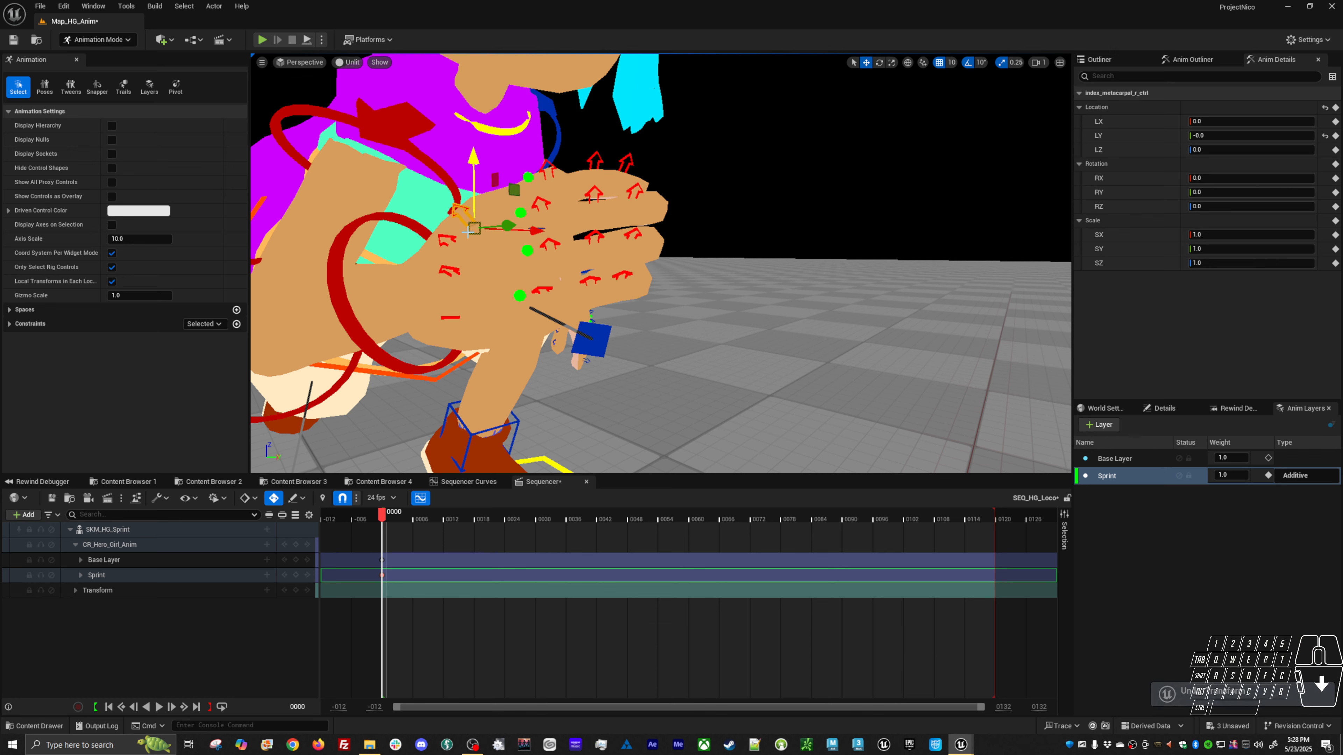
click(452, 246)
click(454, 275)
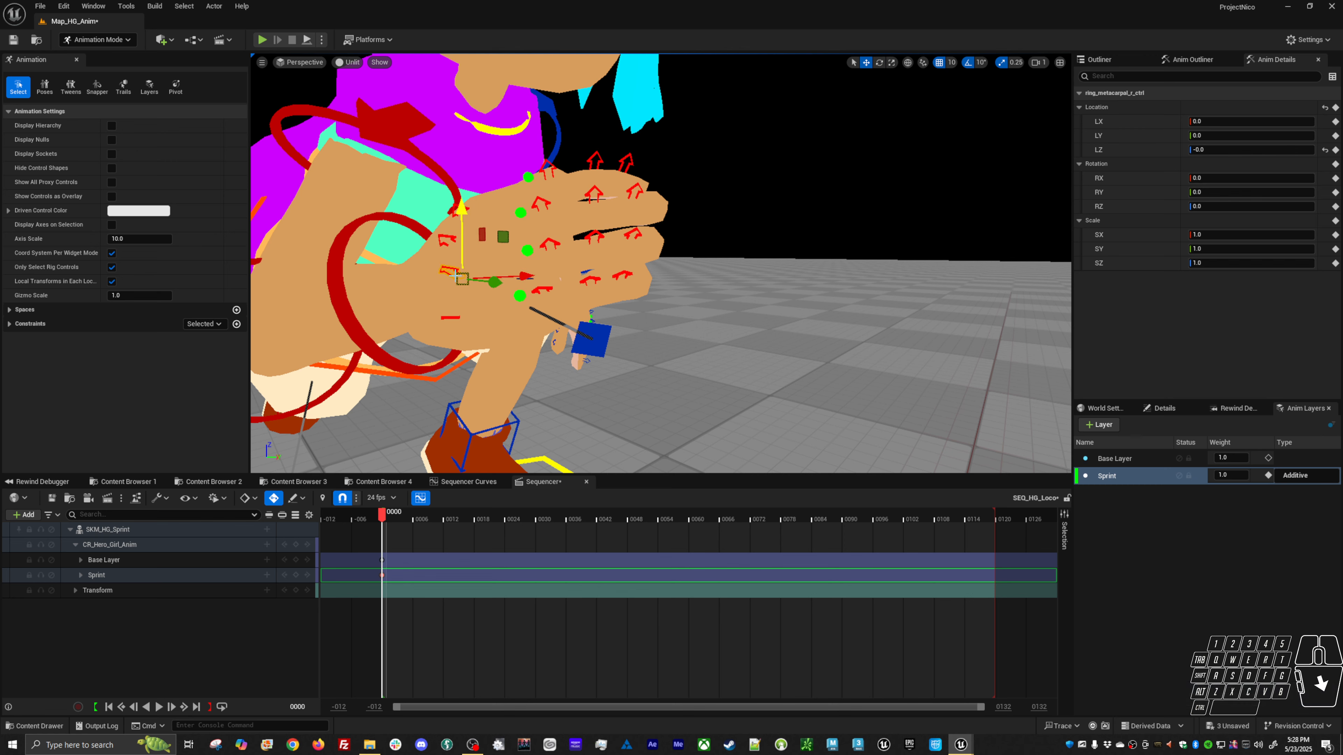
click(452, 317)
click(1192, 291)
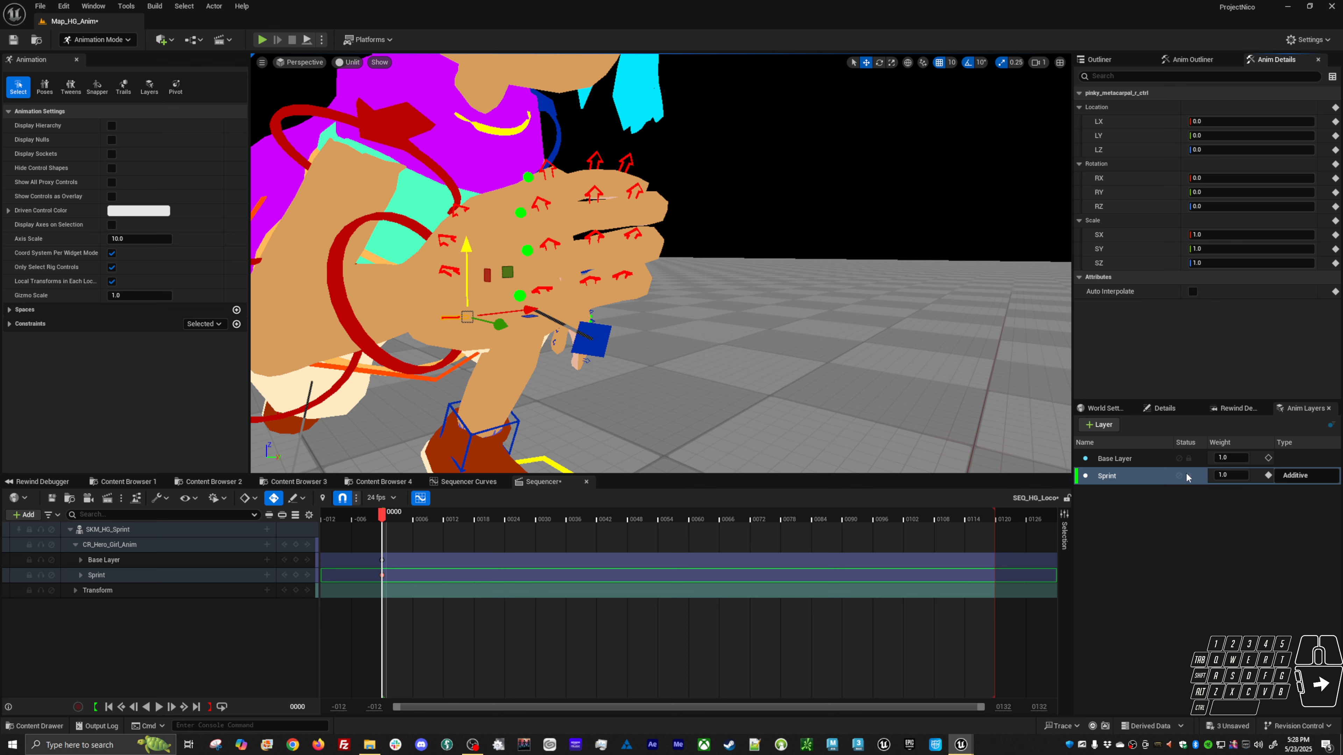
click(1133, 462)
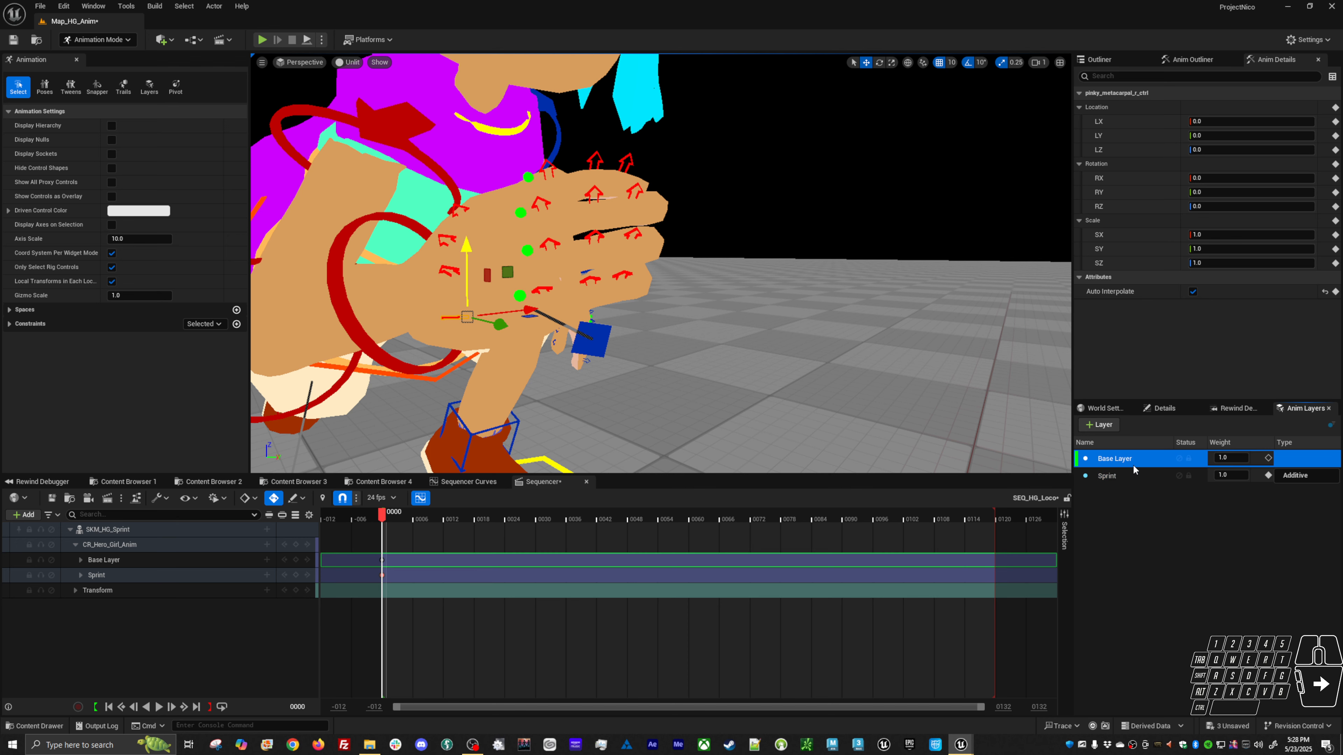
click(1193, 292)
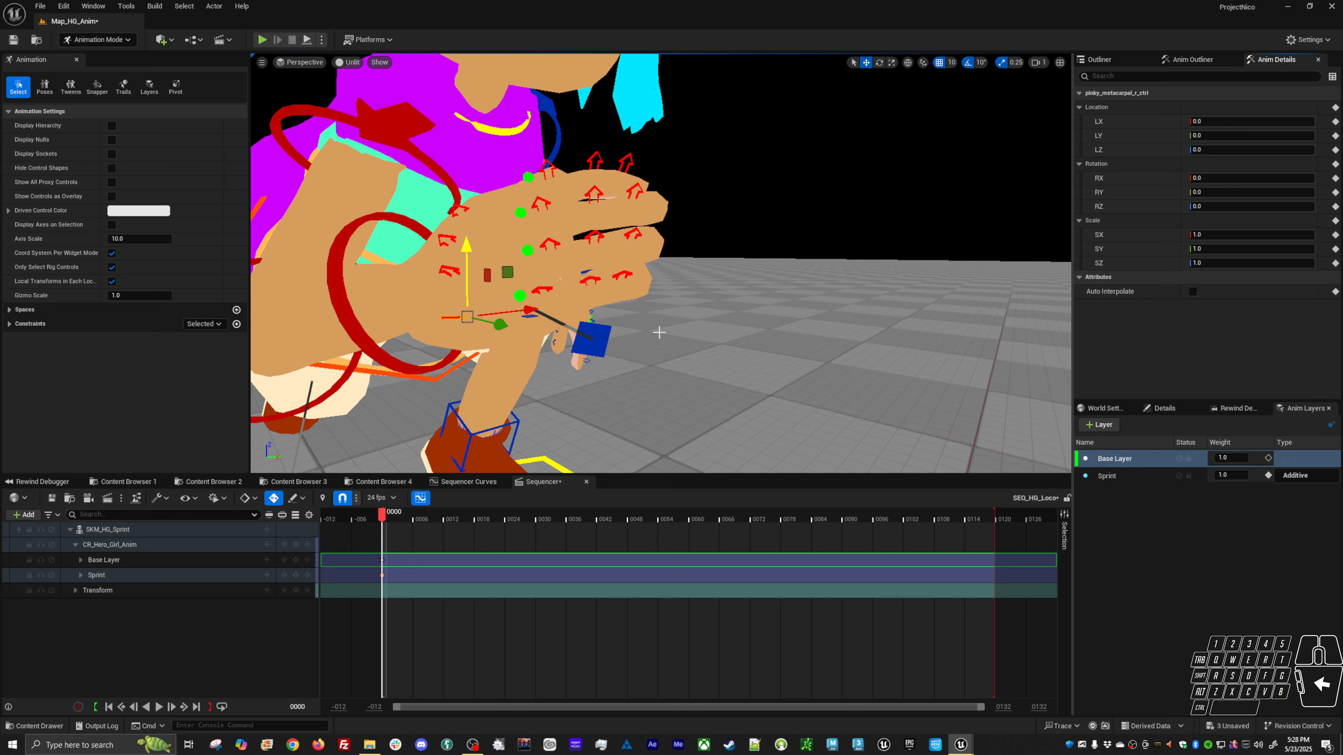
Turn off Auto Interpolate on the left pinky's base control in the Base Layer after checking the neighbouring left metacarpal controls
click(540, 289)
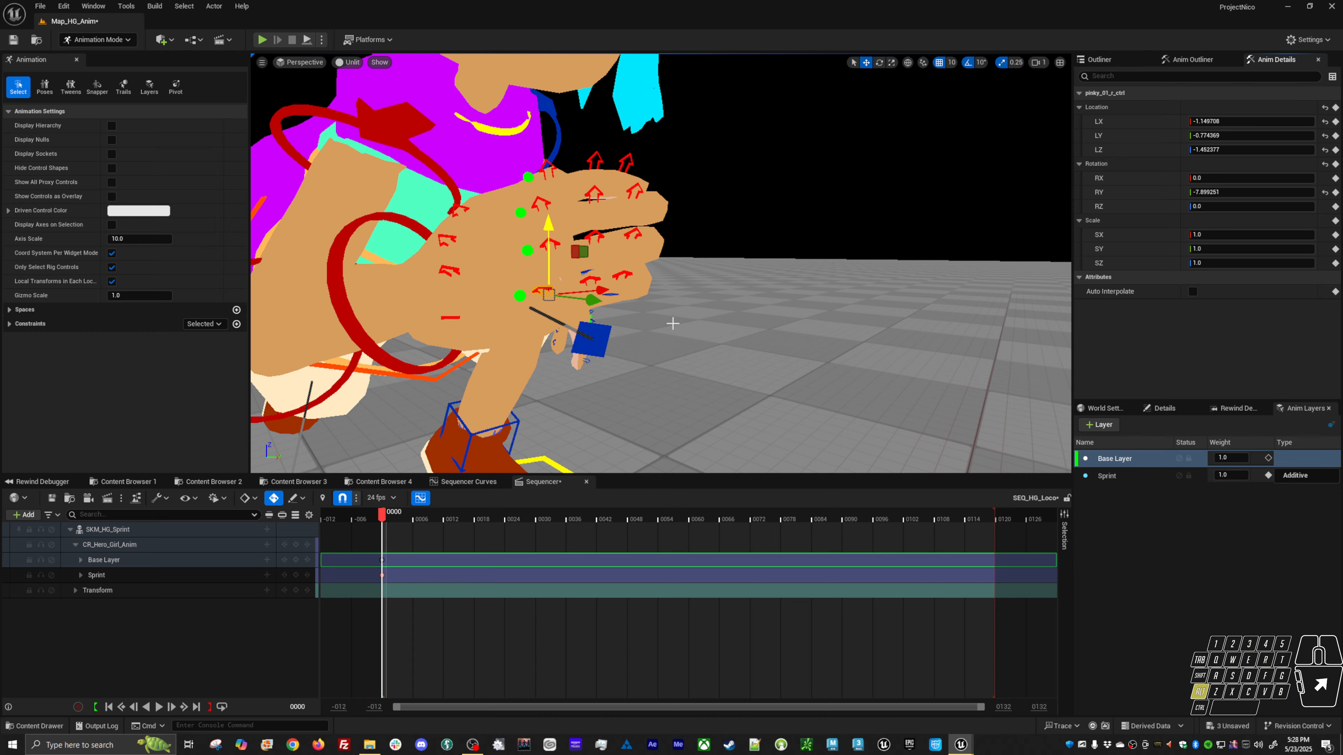
alt+drag(686, 322, 492, 304)
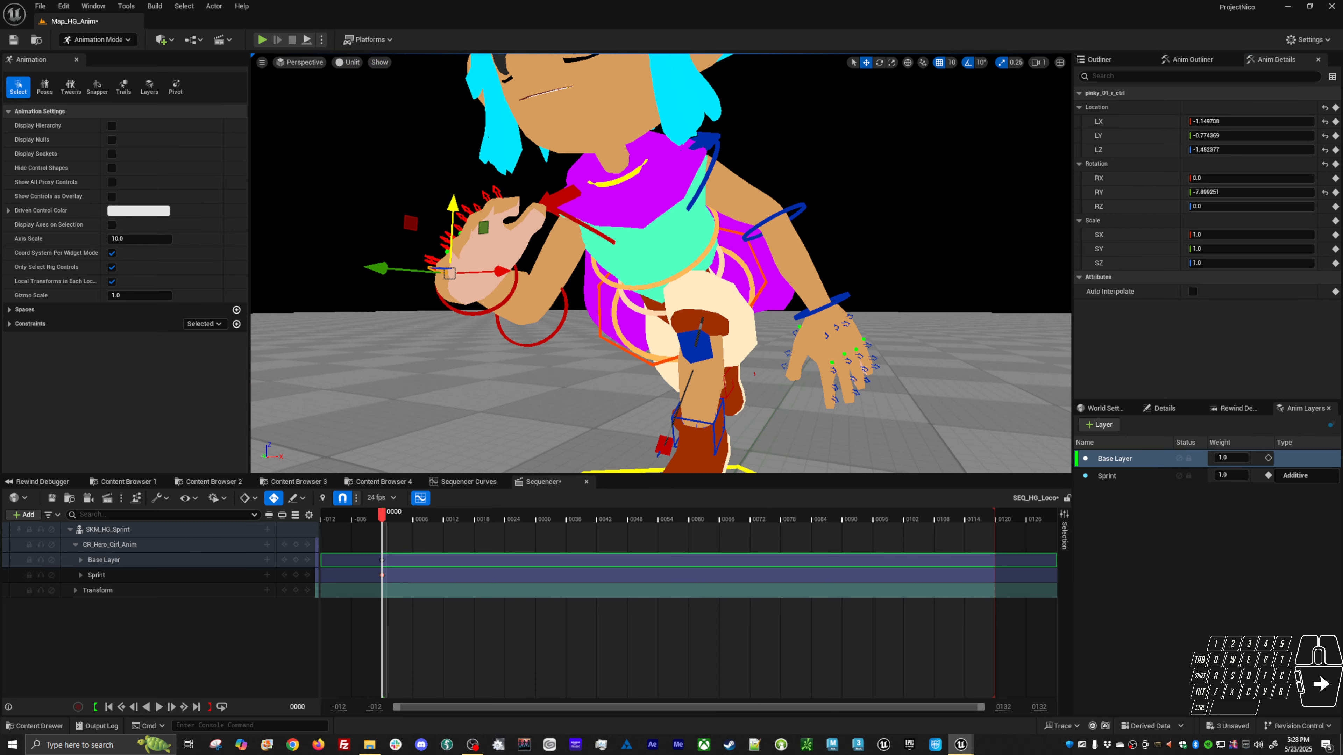
click(856, 339)
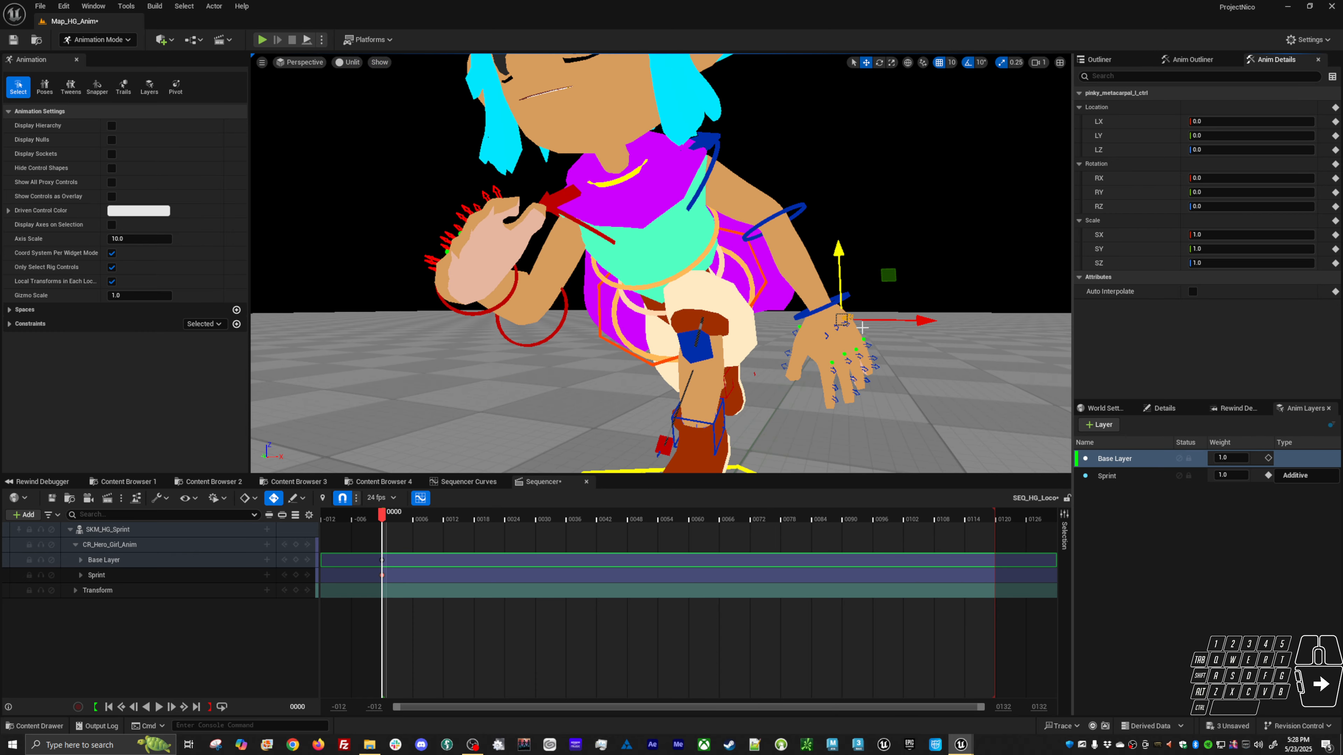
click(845, 324)
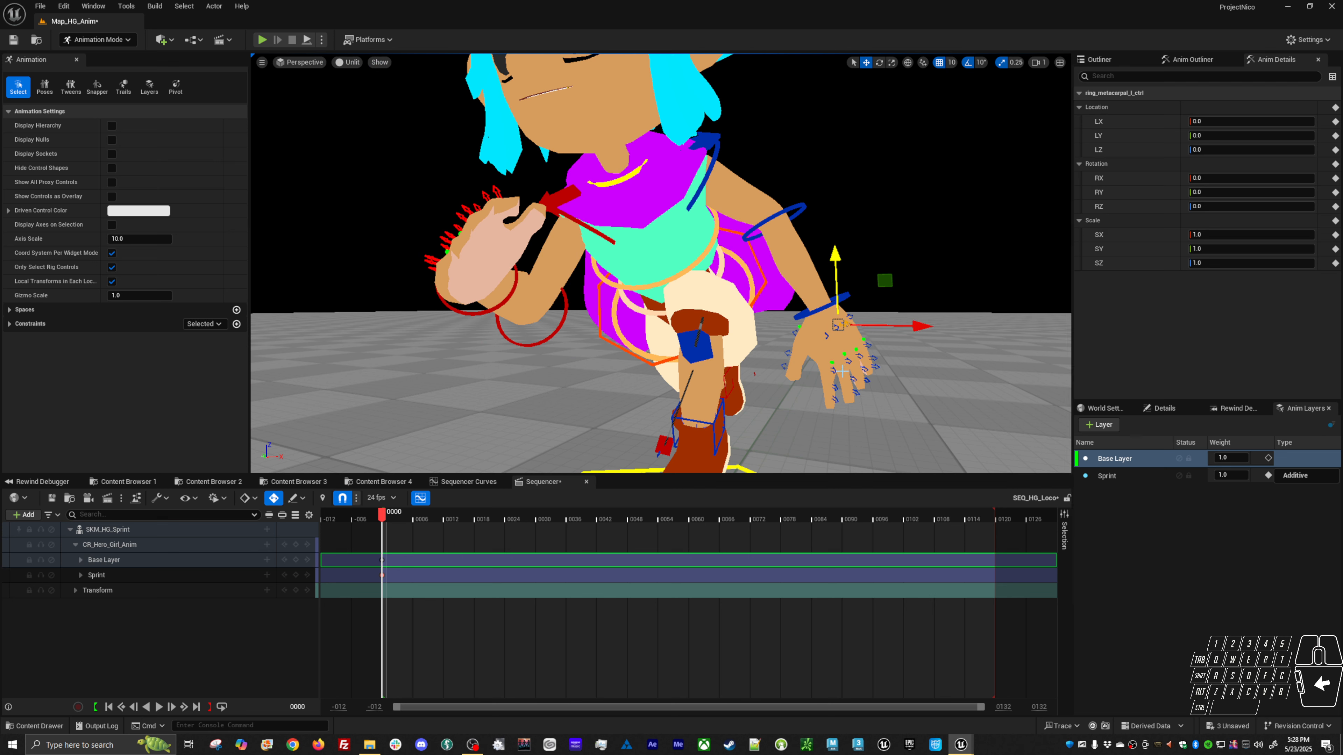
click(867, 347)
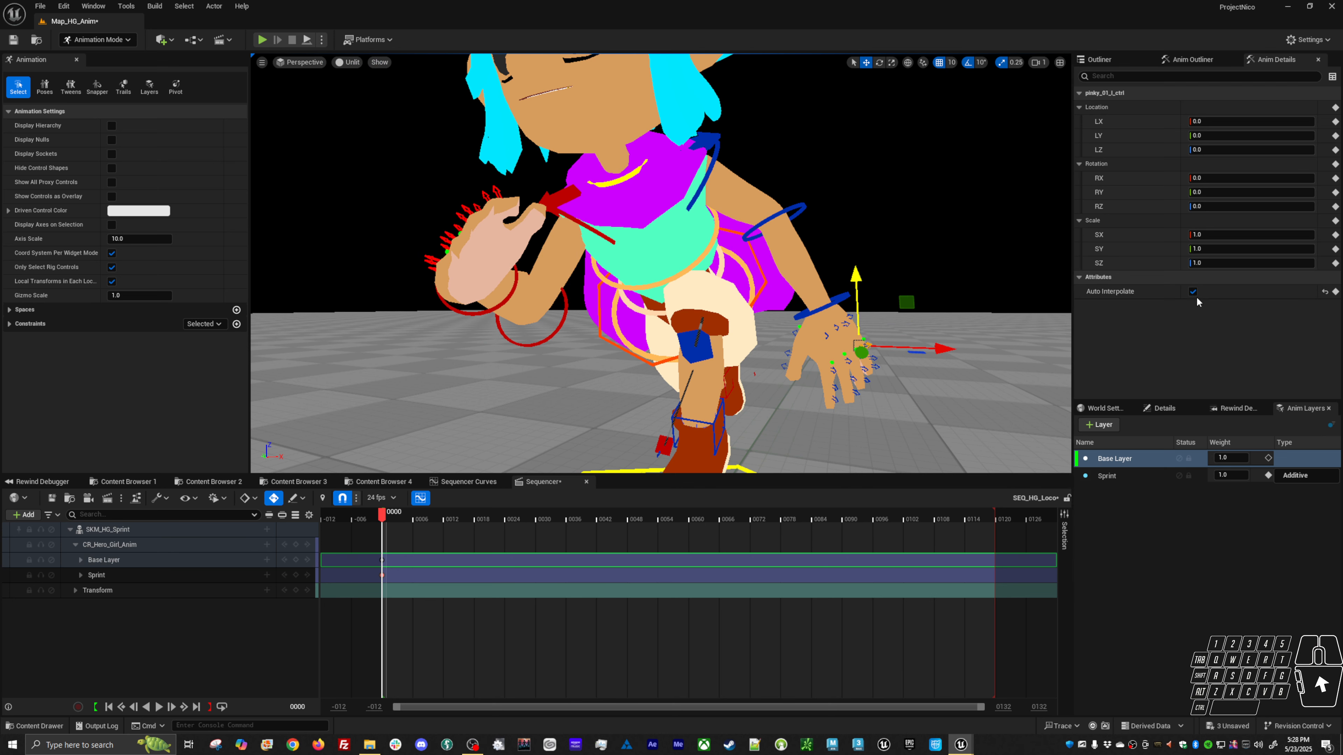
alt+drag(822, 379, 712, 388)
Make the Sprint layer the active animation layer again
click(1125, 477)
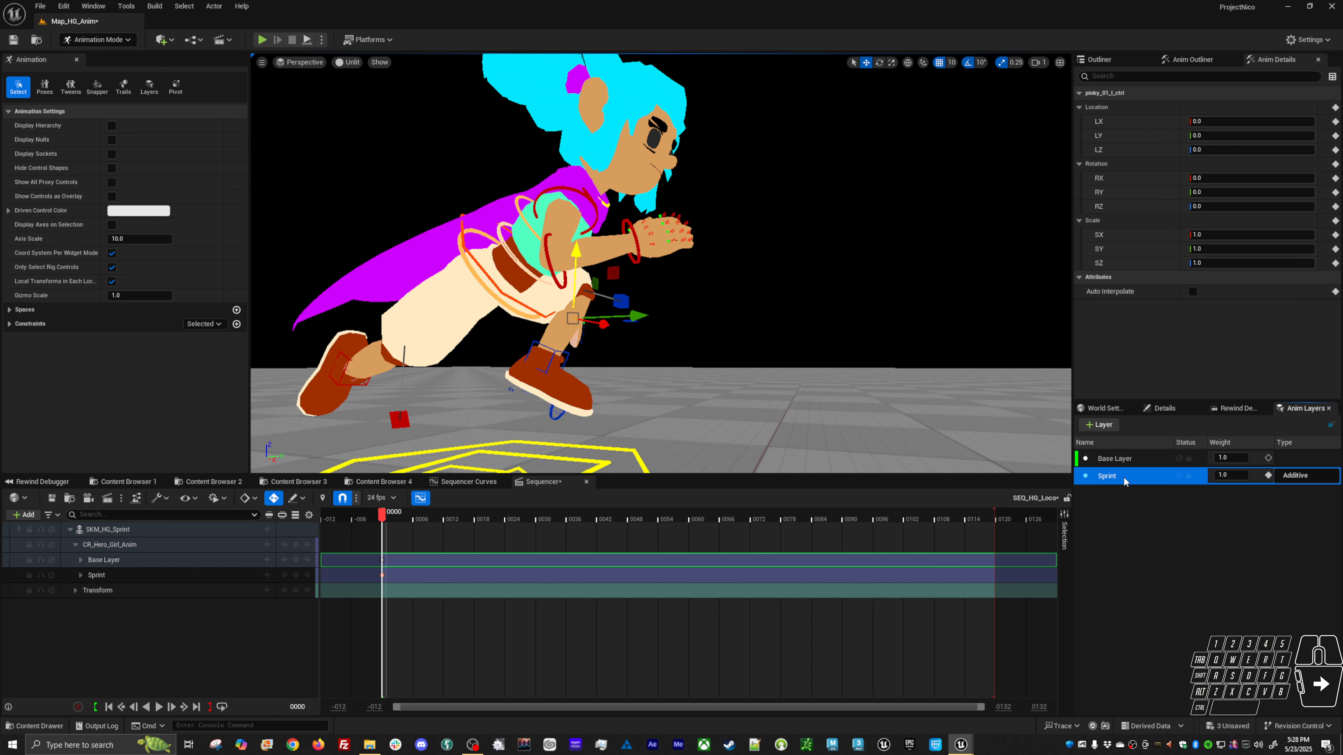
alt+drag(761, 317, 734, 336)
mouse_move(735, 336)
alt+right_down()
mouse_move(798, 360)
mouse_move(735, 339)
alt+right_up()
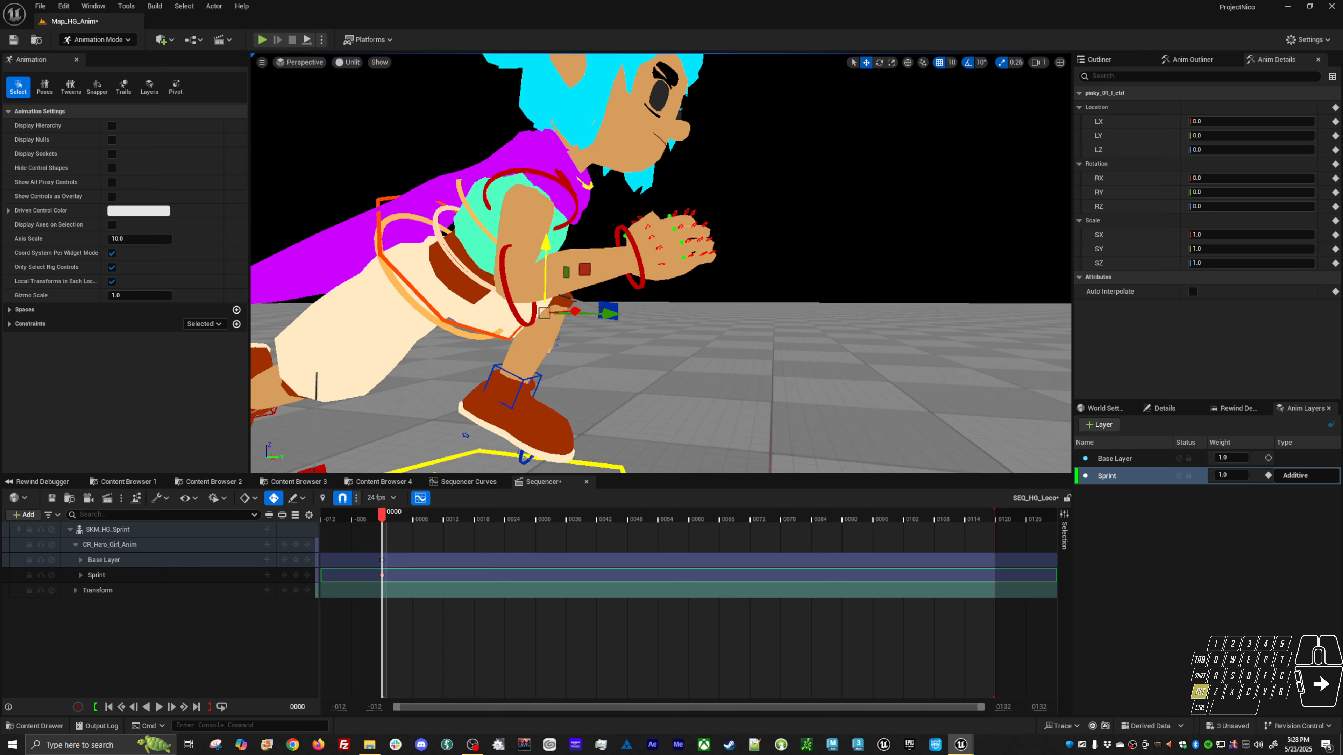
Try rotating individual right-hand finger controls, including the index finger's base, and undo each rotation
click(692, 253)
key(e)
drag(695, 294, 671, 251)
key(ctrl+z)
mouse_move(671, 251)
alt+right_down()
mouse_move(740, 259)
mouse_move(681, 243)
alt+right_up()
mouse_move(682, 243)
alt+mouse_down()
mouse_move(662, 212)
mouse_move(682, 233)
mouse_move(669, 257)
alt+mouse_up()
key(w)
click(655, 215)
key(e)
key(ctrl+z)
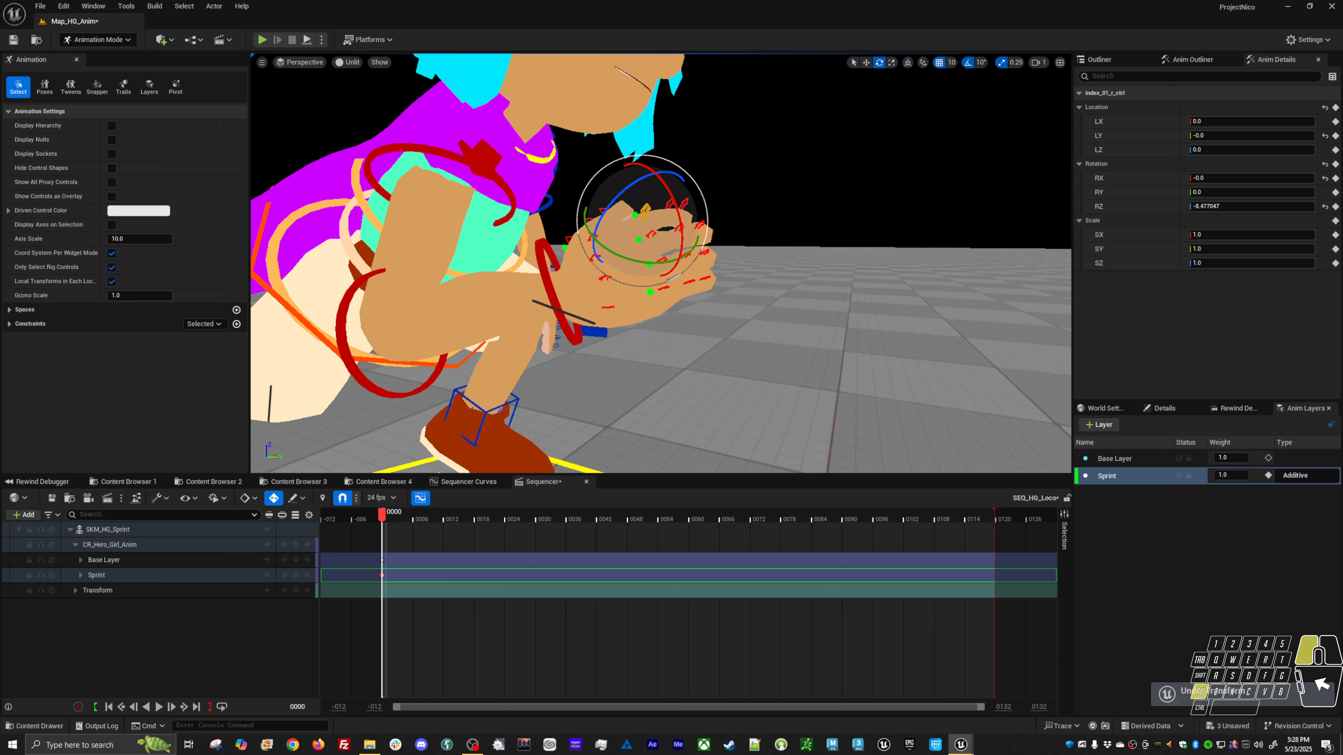
Try rotating the right hand's finger base controls together as one selection
key(w)
alt+drag(656, 231, 659, 201)
mouse_move(656, 230)
alt+right_down()
mouse_move(703, 233)
mouse_move(672, 232)
alt+right_up()
alt+drag(656, 230, 643, 150)
key(w)
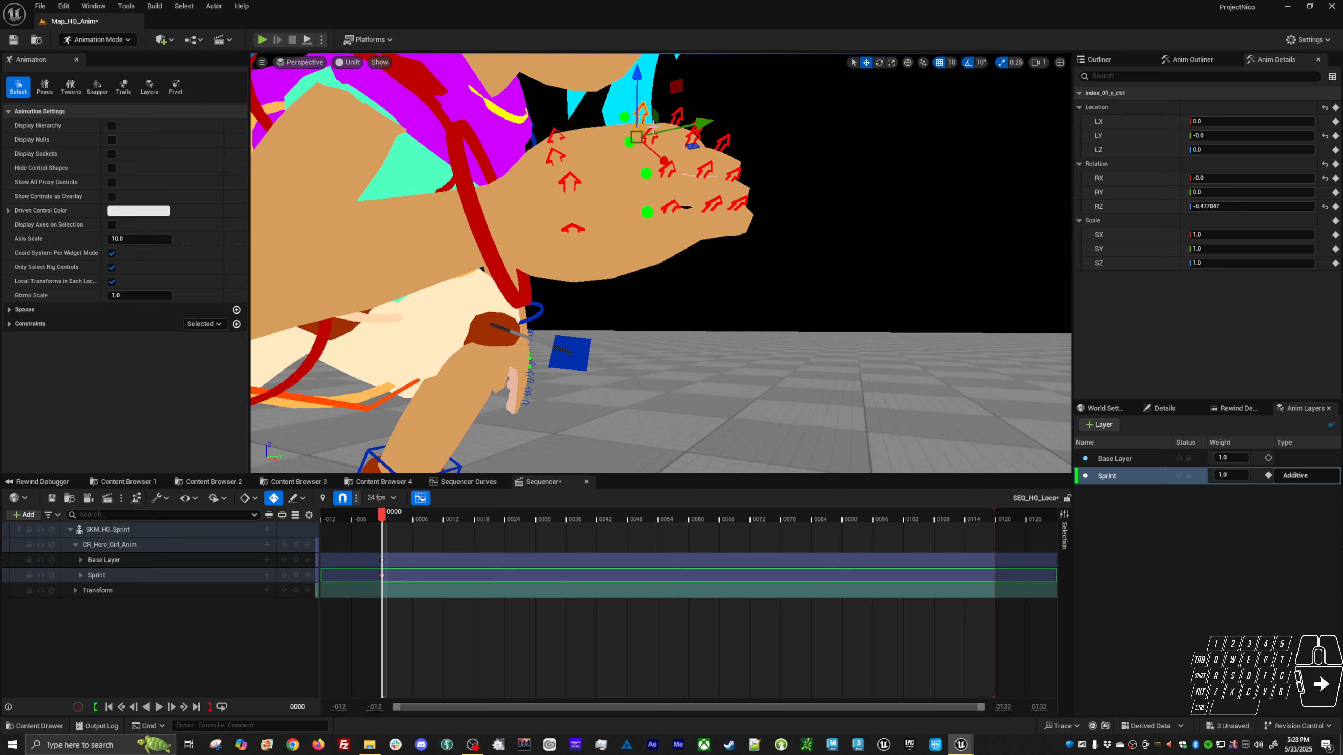
click(664, 166)
shift+click(670, 165)
key(e)
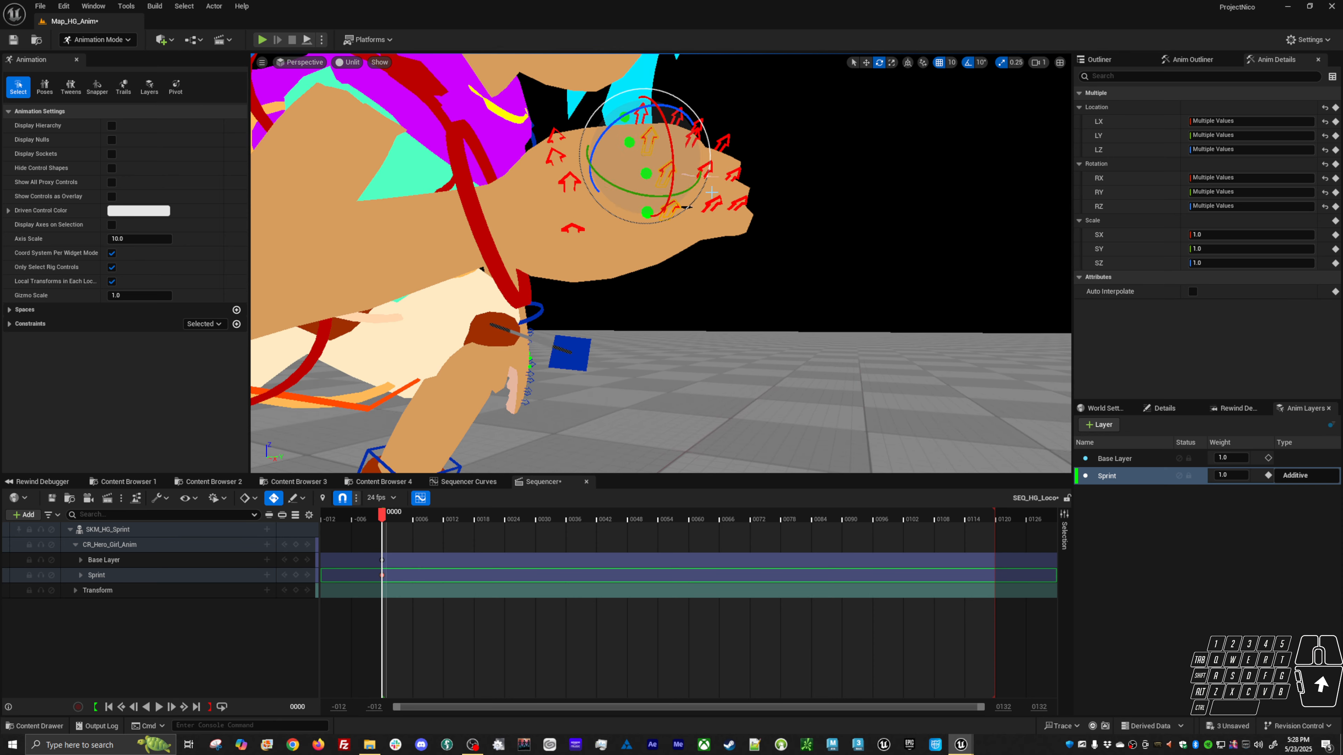
drag(680, 122, 637, 110)
key(w)
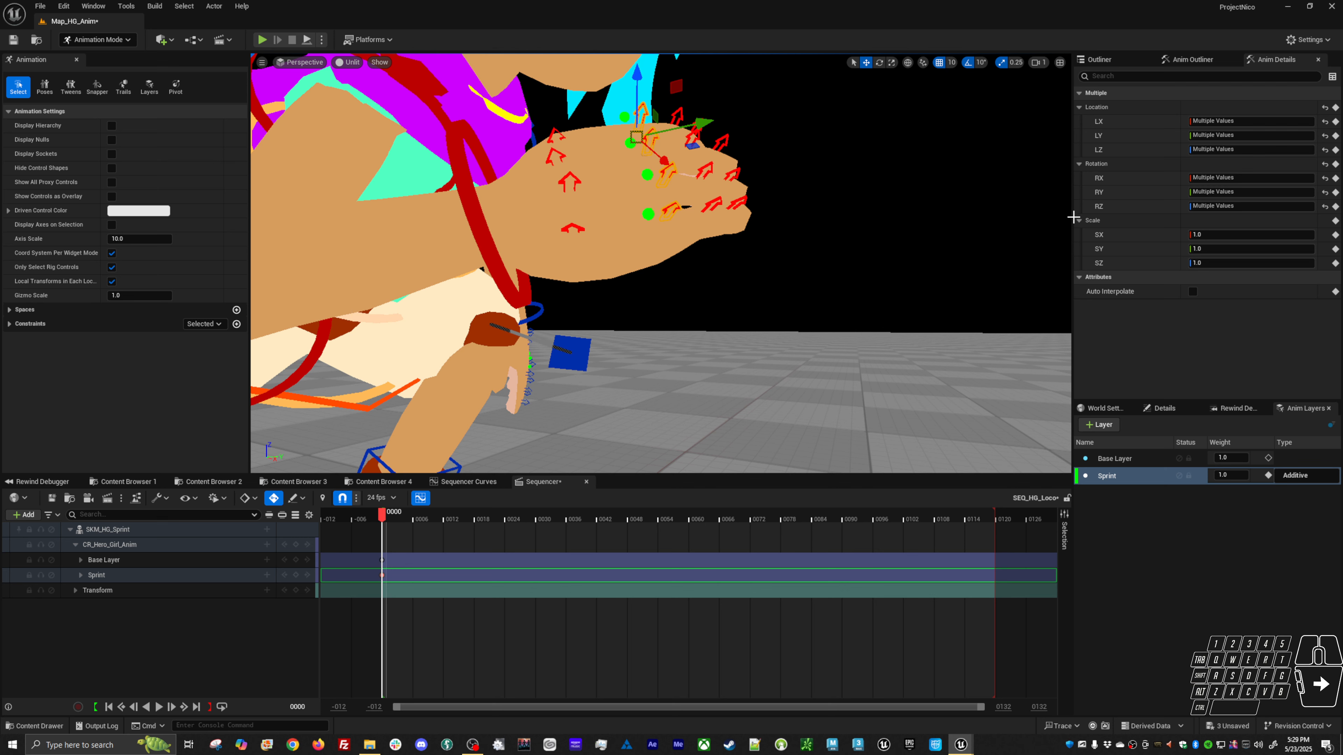
Reset the location and rotation of the selected right-hand finger base controls to their defaults
click(1325, 107)
click(1324, 179)
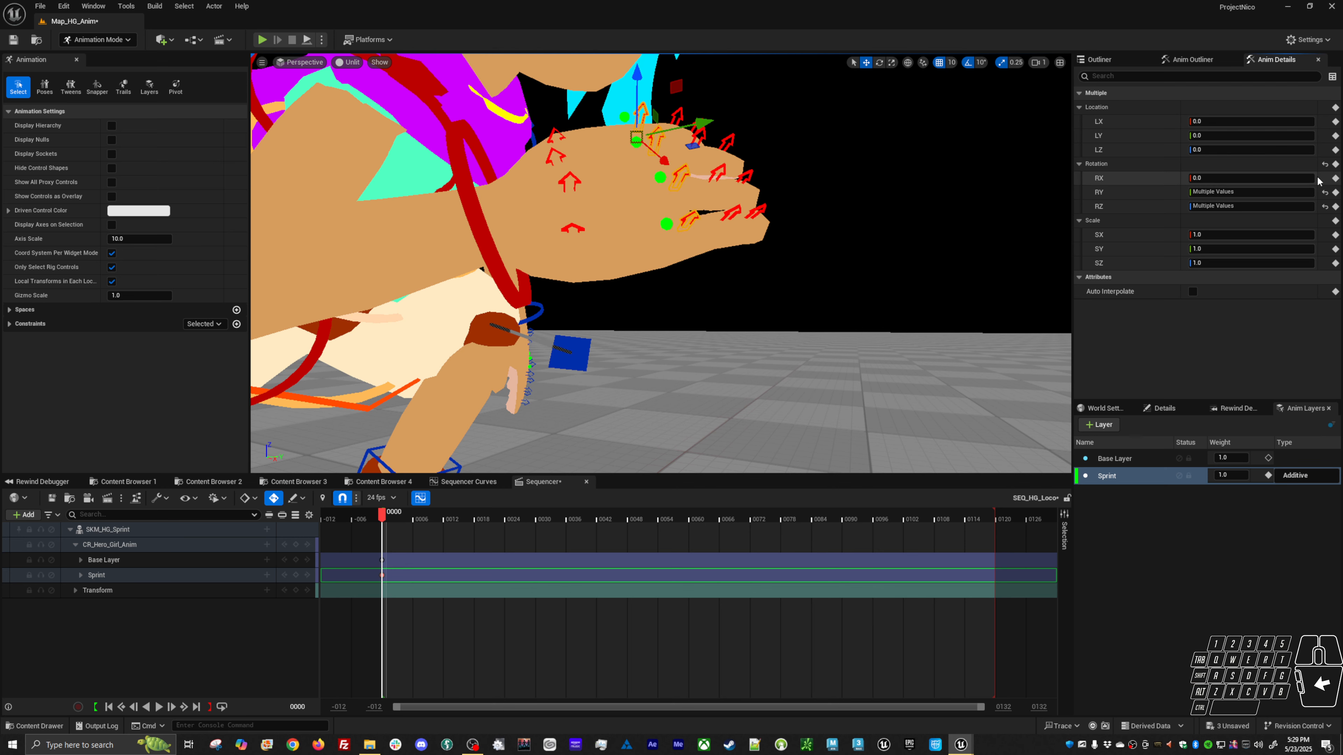
click(1325, 164)
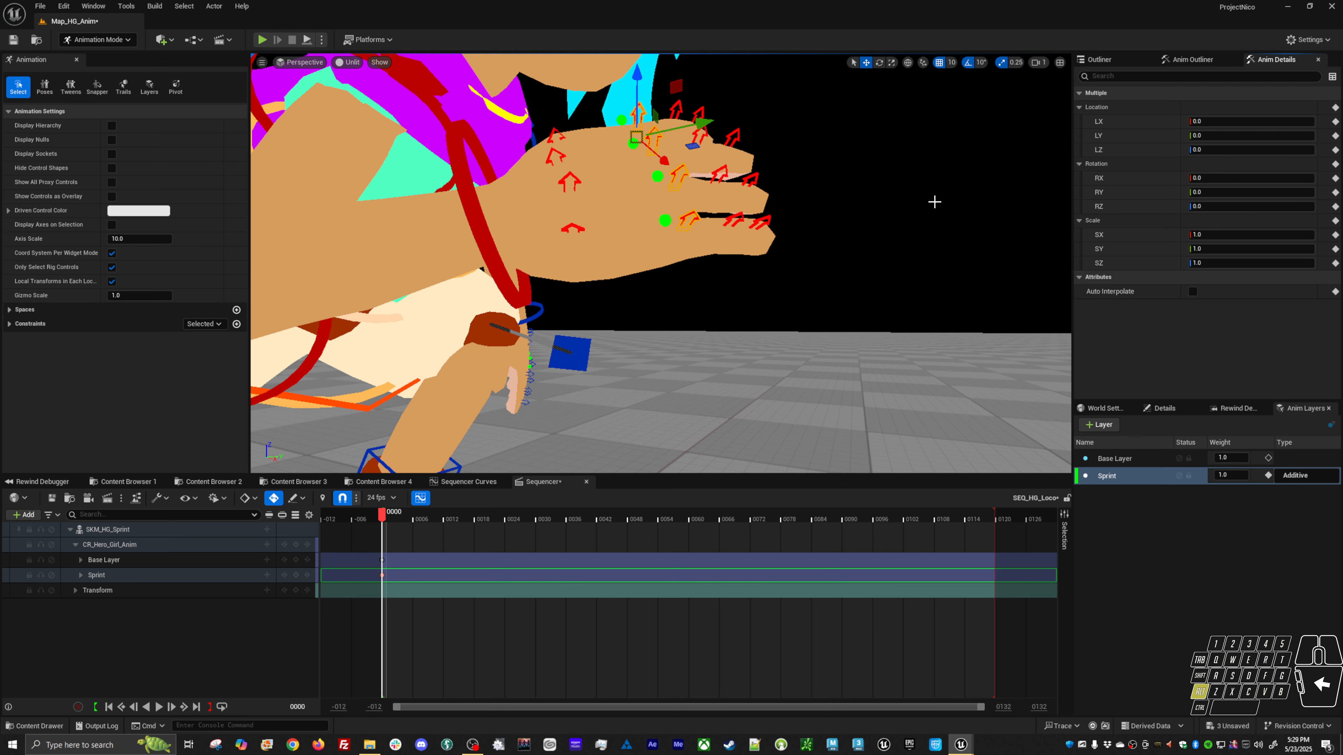
Select all joint controls of the right hand's fingers and reset their rotation and location
mouse_move(934, 202)
alt+mouse_down()
mouse_move(917, 275)
mouse_move(920, 222)
alt+mouse_up()
mouse_move(842, 119)
mouse_down()
mouse_move(670, 320)
mouse_move(688, 334)
mouse_up()
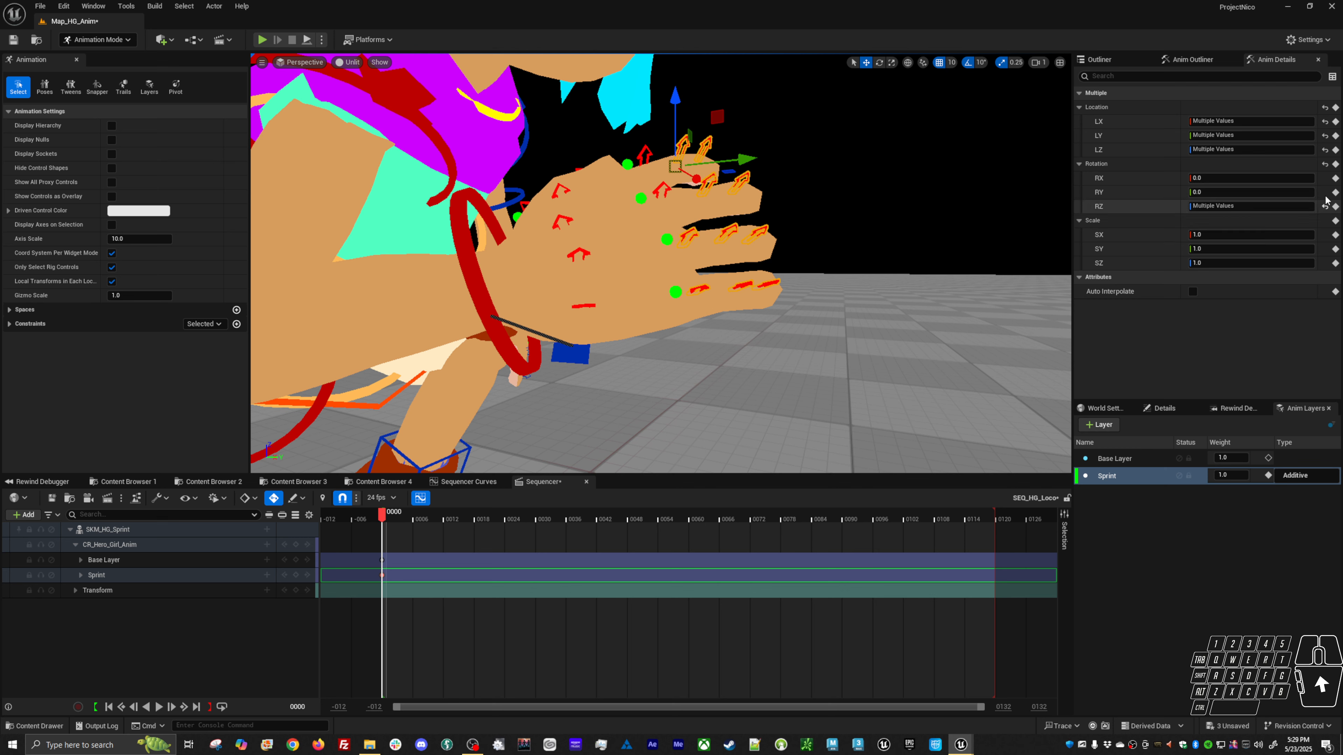
click(1325, 164)
click(1324, 107)
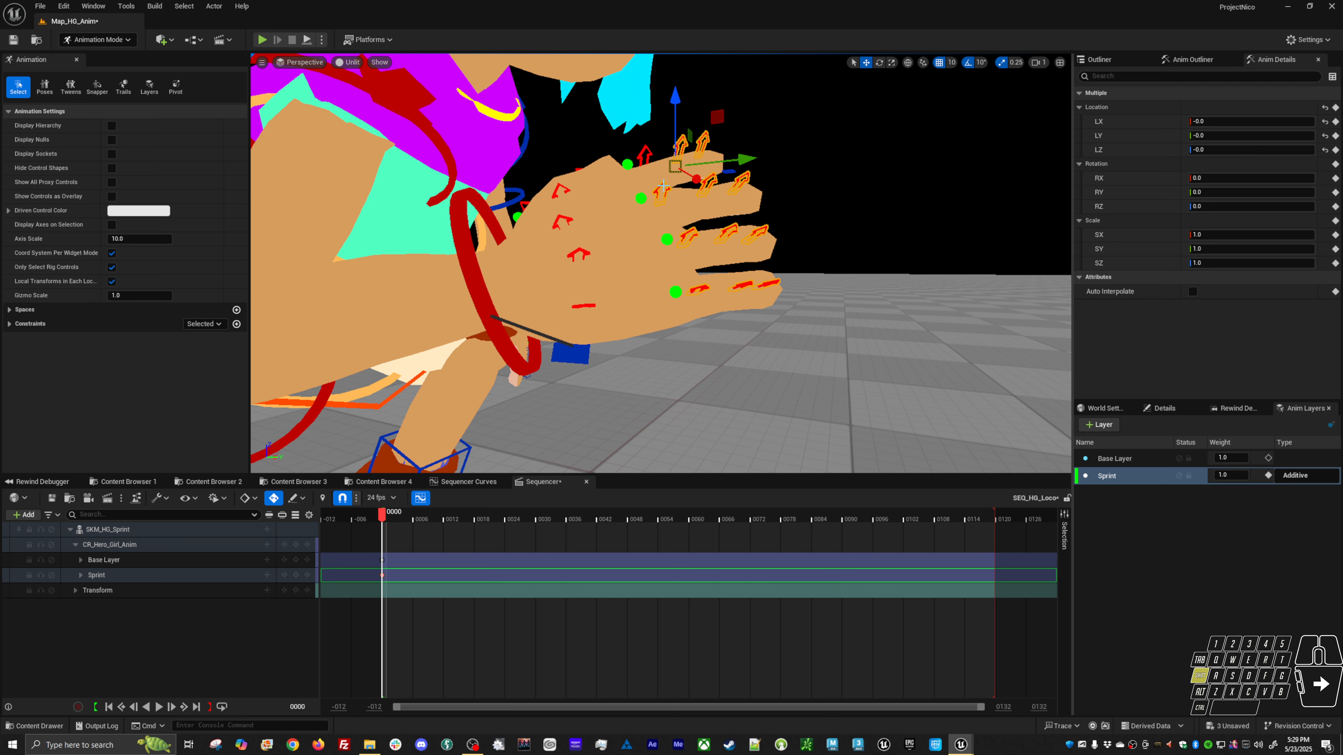
Curl all selected right-hand finger joints together around their Z axis to close the hand toward a fist
key(e)
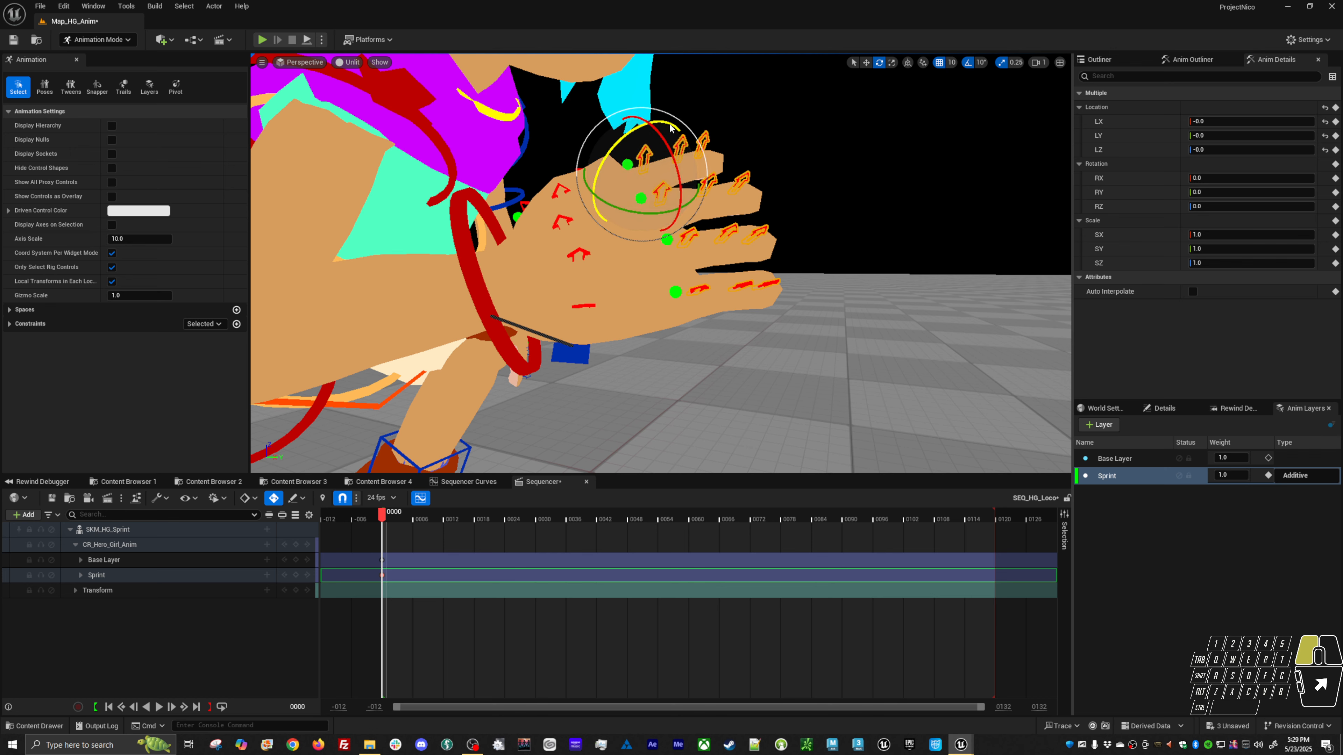
drag(671, 122, 433, 130)
alt+middle_drag(519, 233, 709, 115)
alt+right_drag(709, 114, 814, 121)
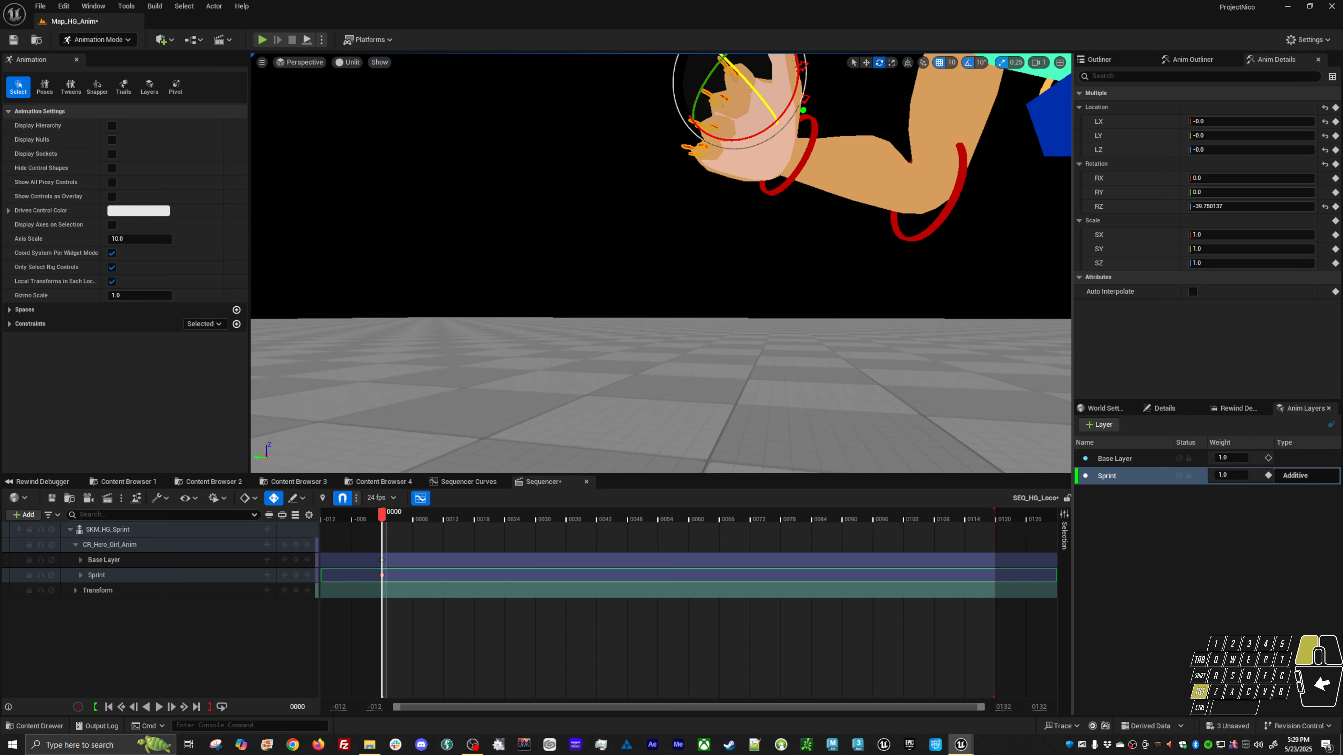
alt+drag(814, 122, 1041, 79)
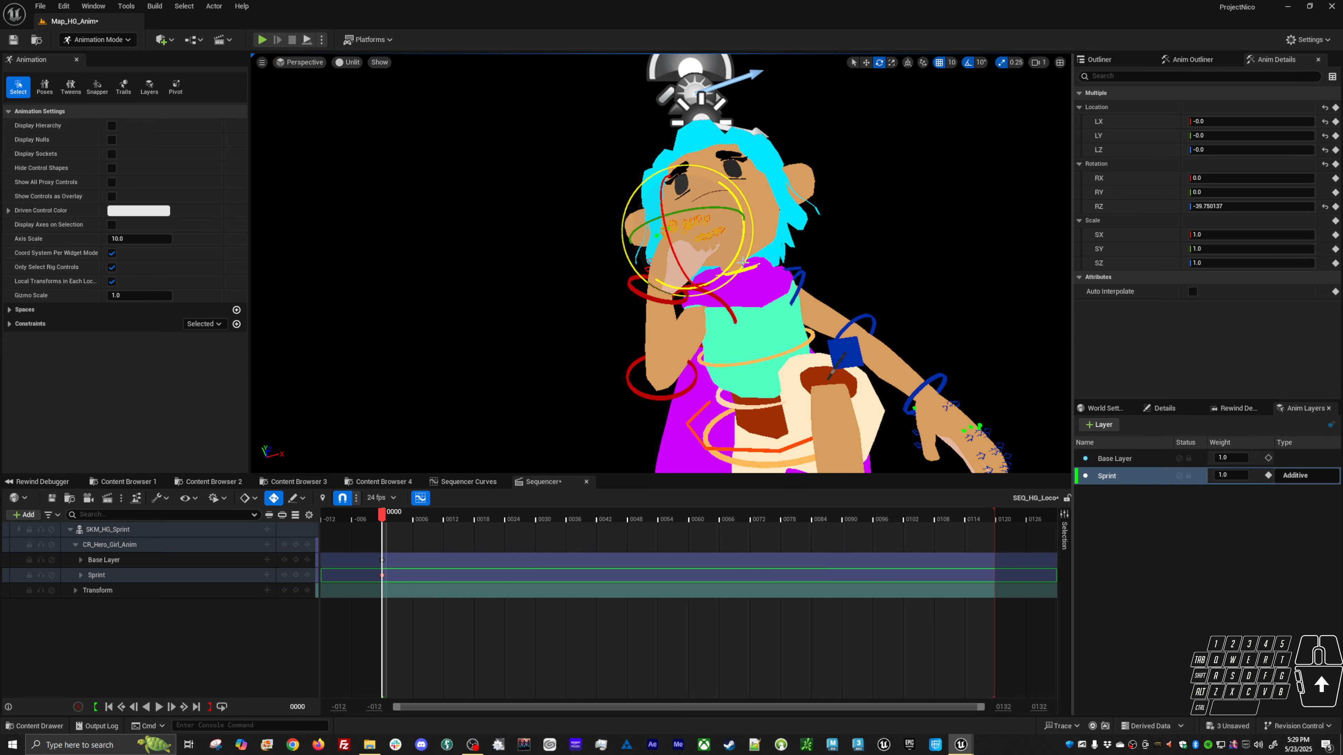
drag(738, 251, 736, 282)
Rotate the right thumb's base control to fold the thumb in toward the curled fingers
alt+middle_drag(791, 194, 724, 275)
alt+right_drag(750, 148, 788, 153)
click(765, 126)
drag(725, 225, 683, 165)
key(w)
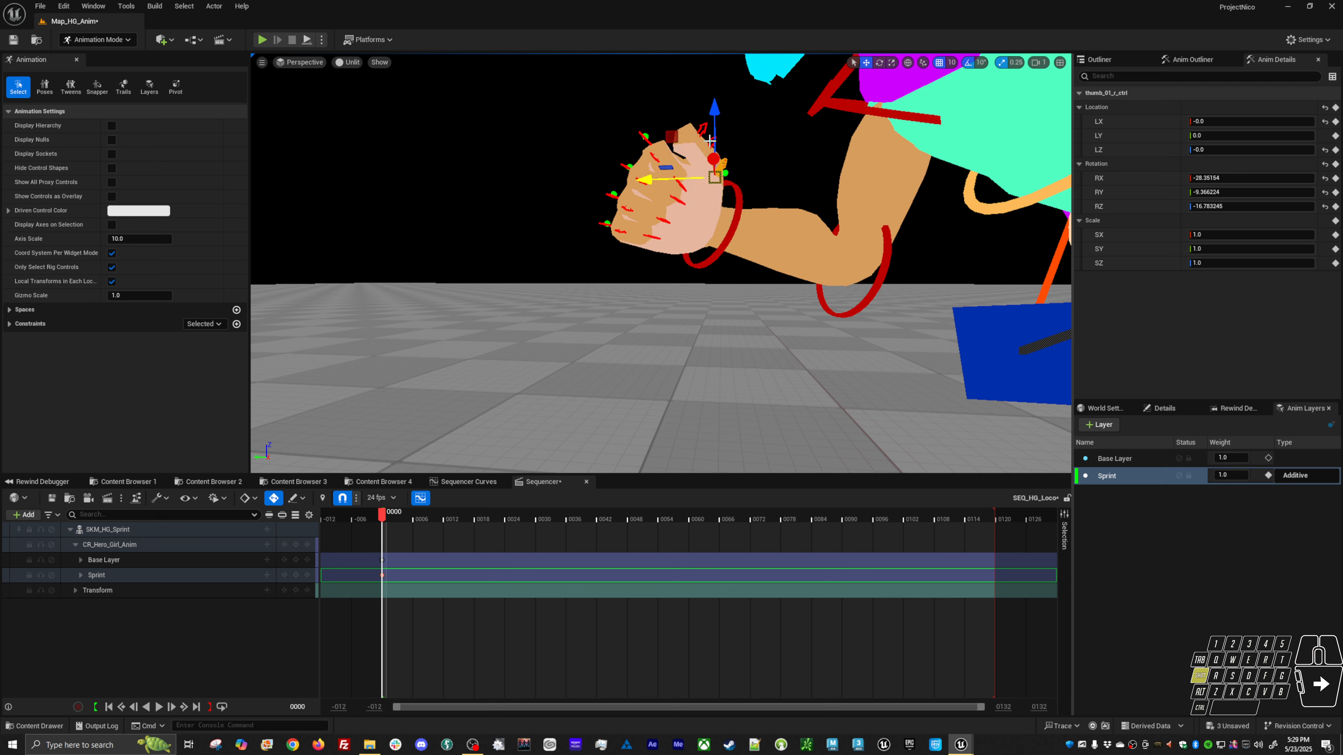
Add the right thumb's outer joints to the selection and bend them together with the base
shift+click(706, 132)
key(e)
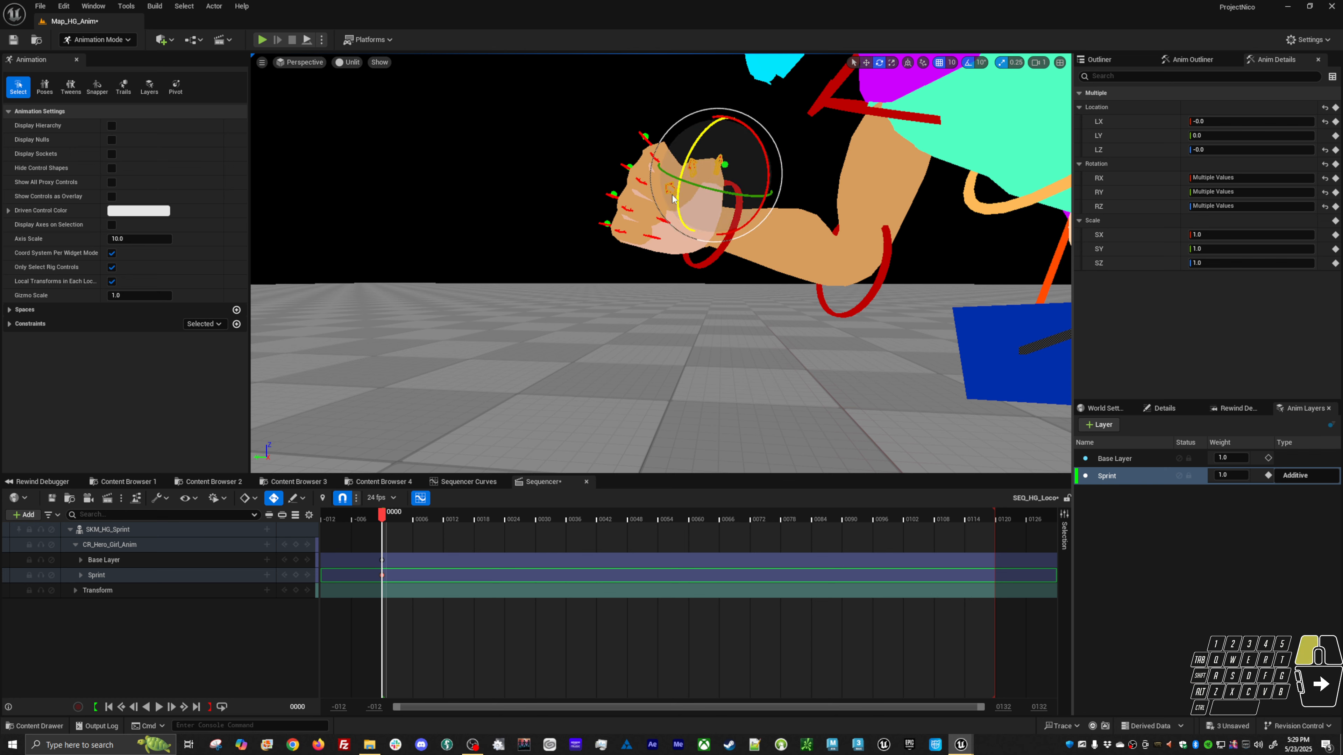
drag(695, 173, 695, 170)
key(w)
Bend the right thumb's tip control to about -98° on Z
click(692, 138)
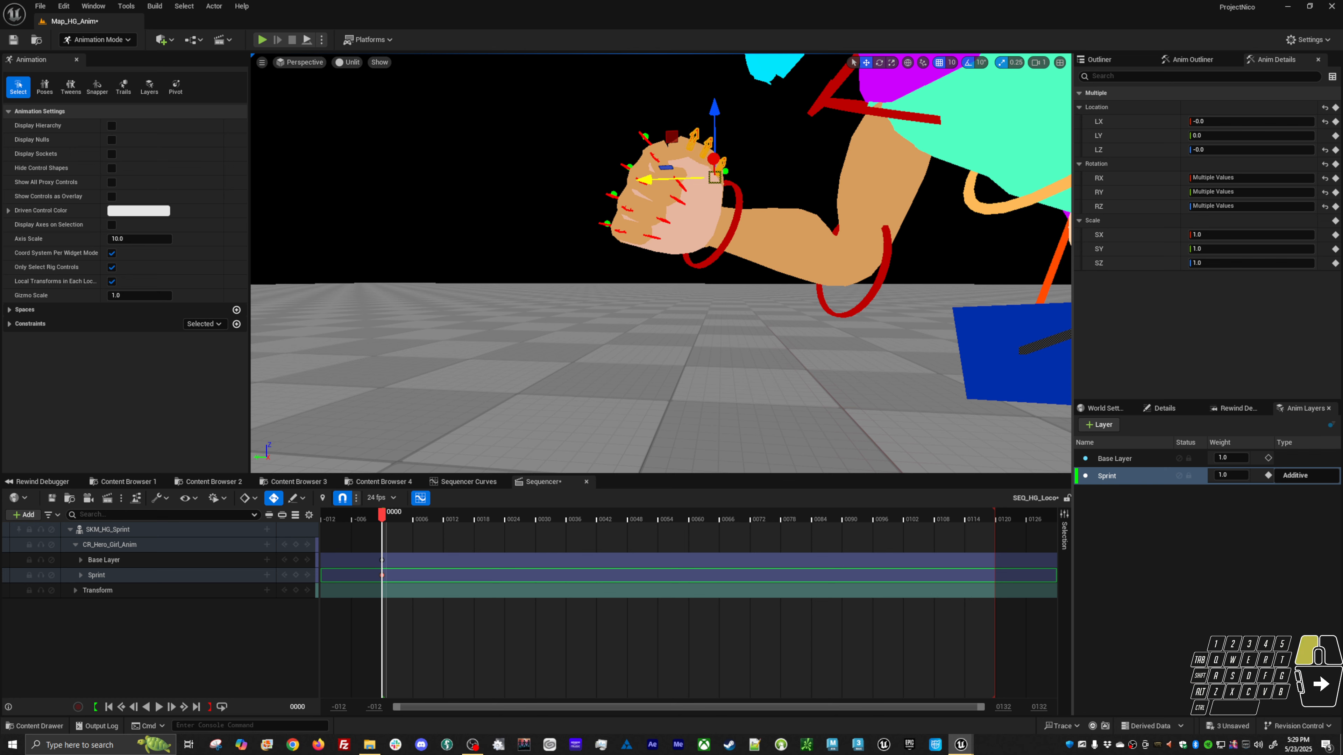
key(e)
drag(674, 102, 706, 185)
Rotate the right thumb's middle joint control to refine the thumb's bend over the fist
scroll(687, 170, up, 4)
scroll(687, 169, down, 3)
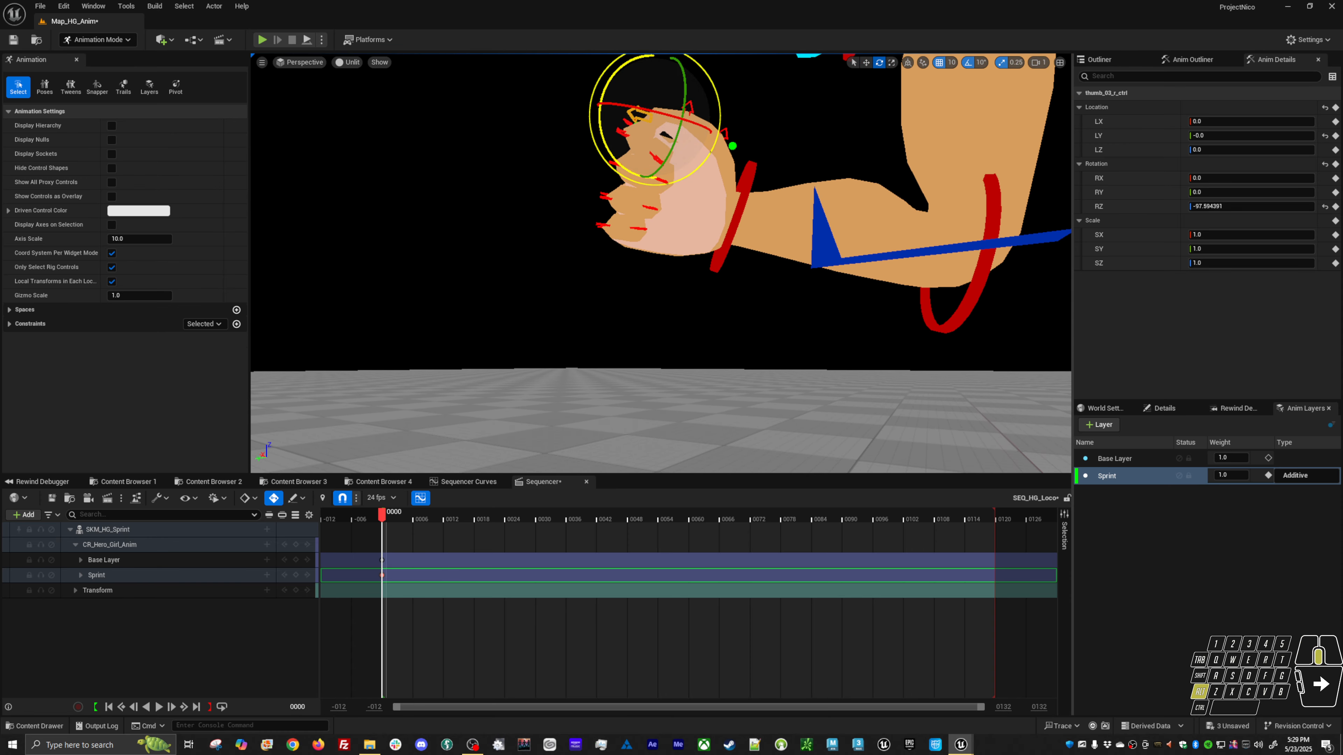
click(697, 141)
click(692, 109)
key(e)
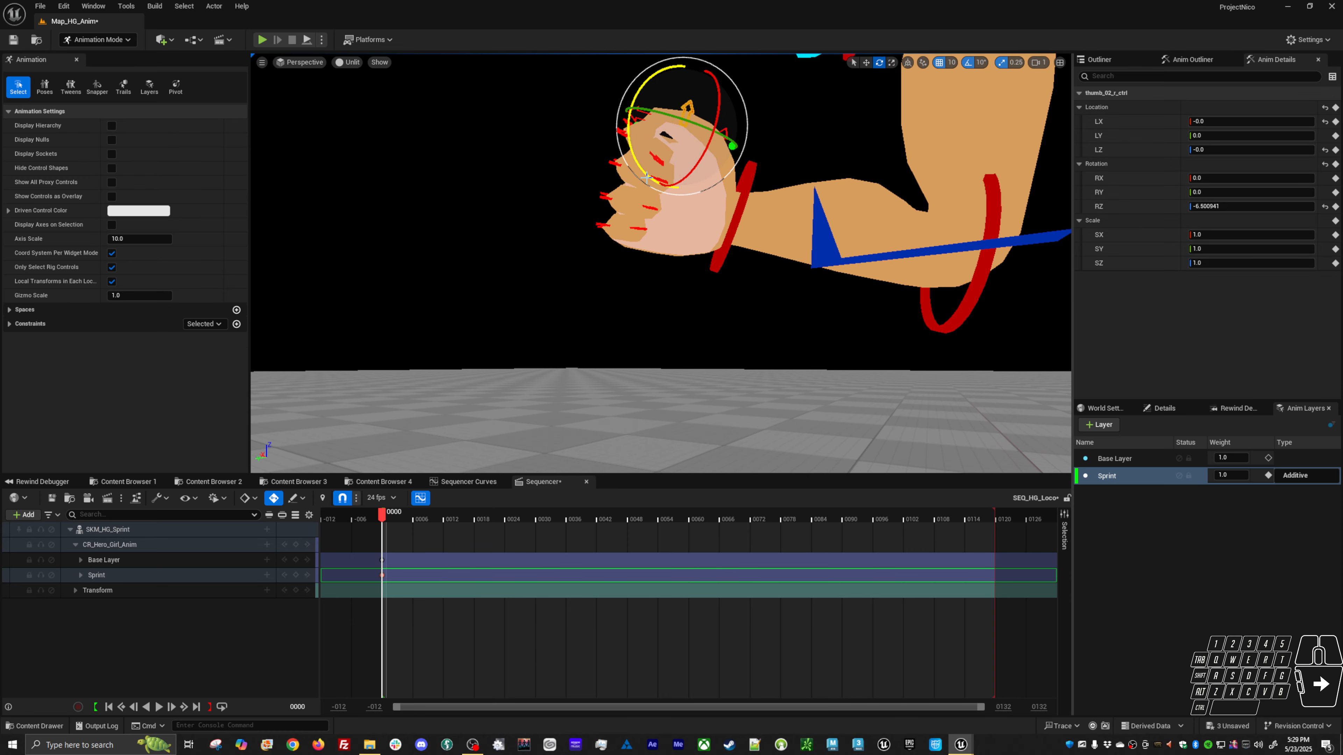
drag(680, 154, 577, 133)
Rotate the right middle finger's base control to about -62° on Z
key(w)
click(638, 155)
key(e)
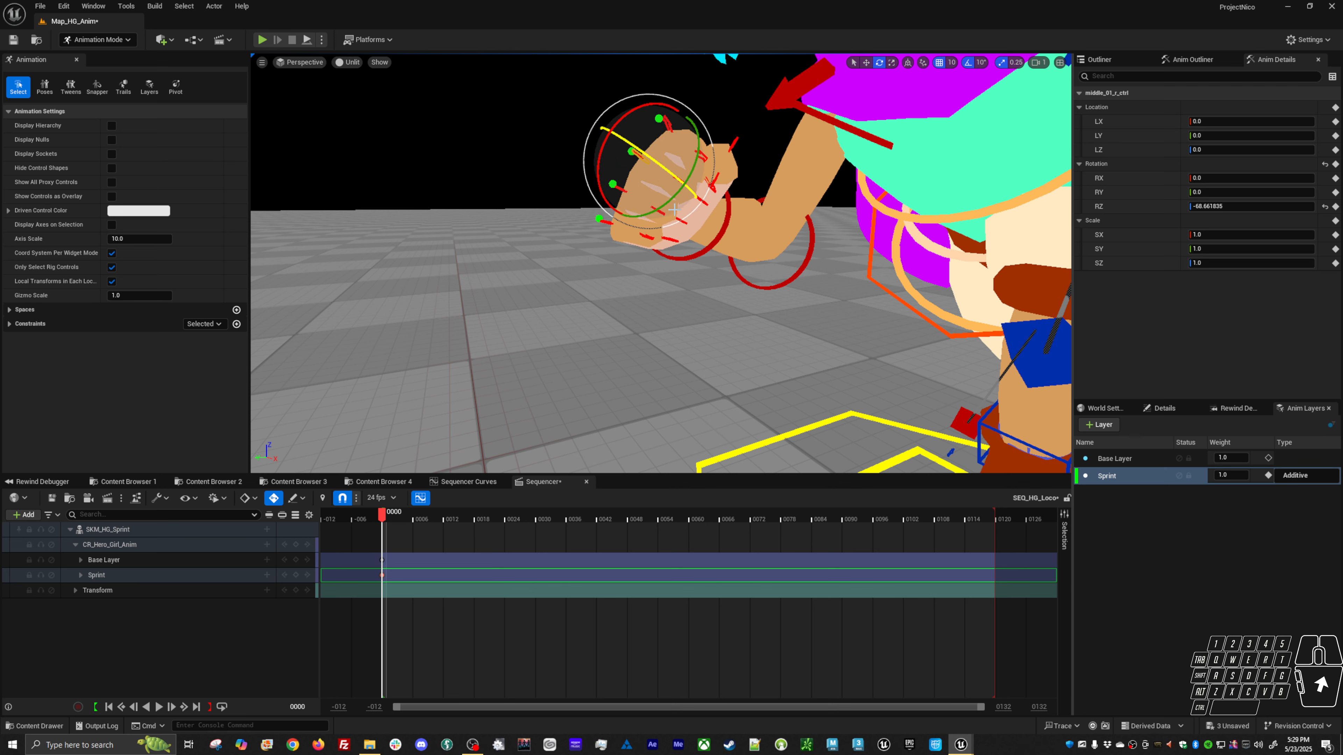
drag(680, 201, 642, 184)
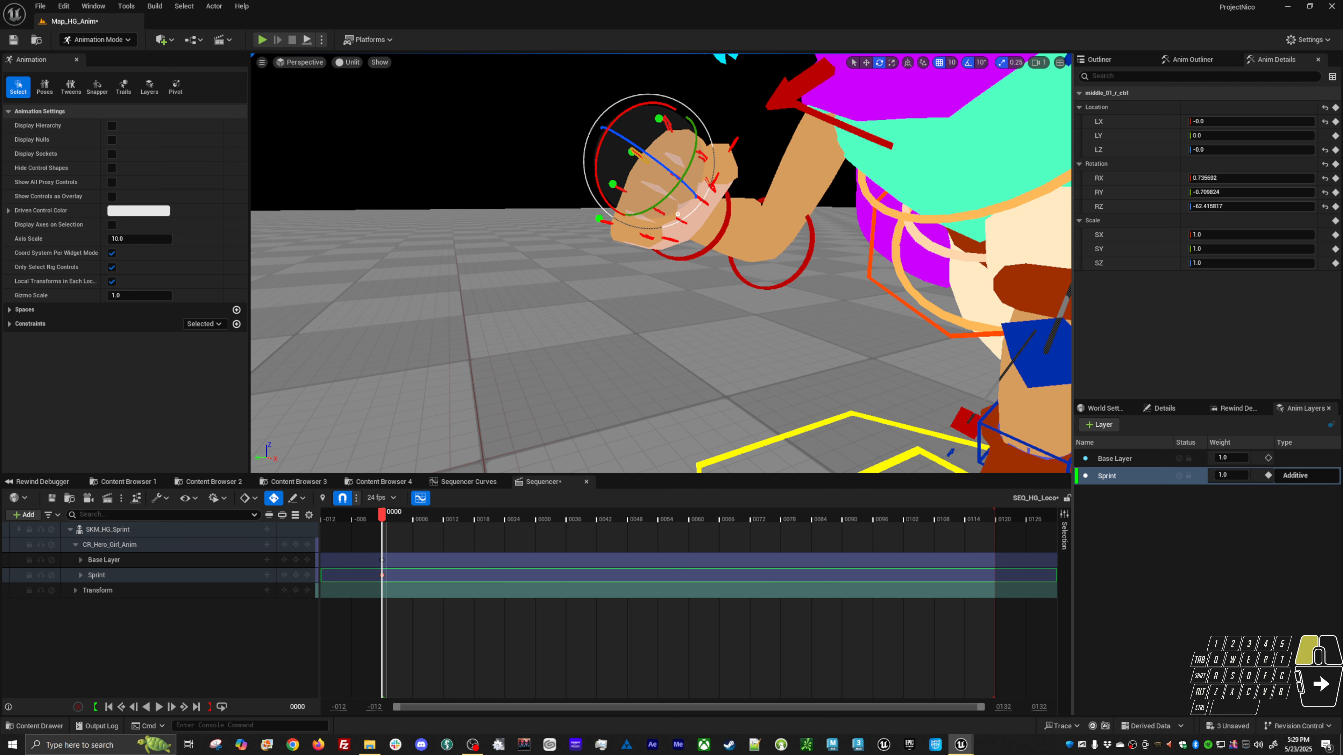
key(w)
click(635, 155)
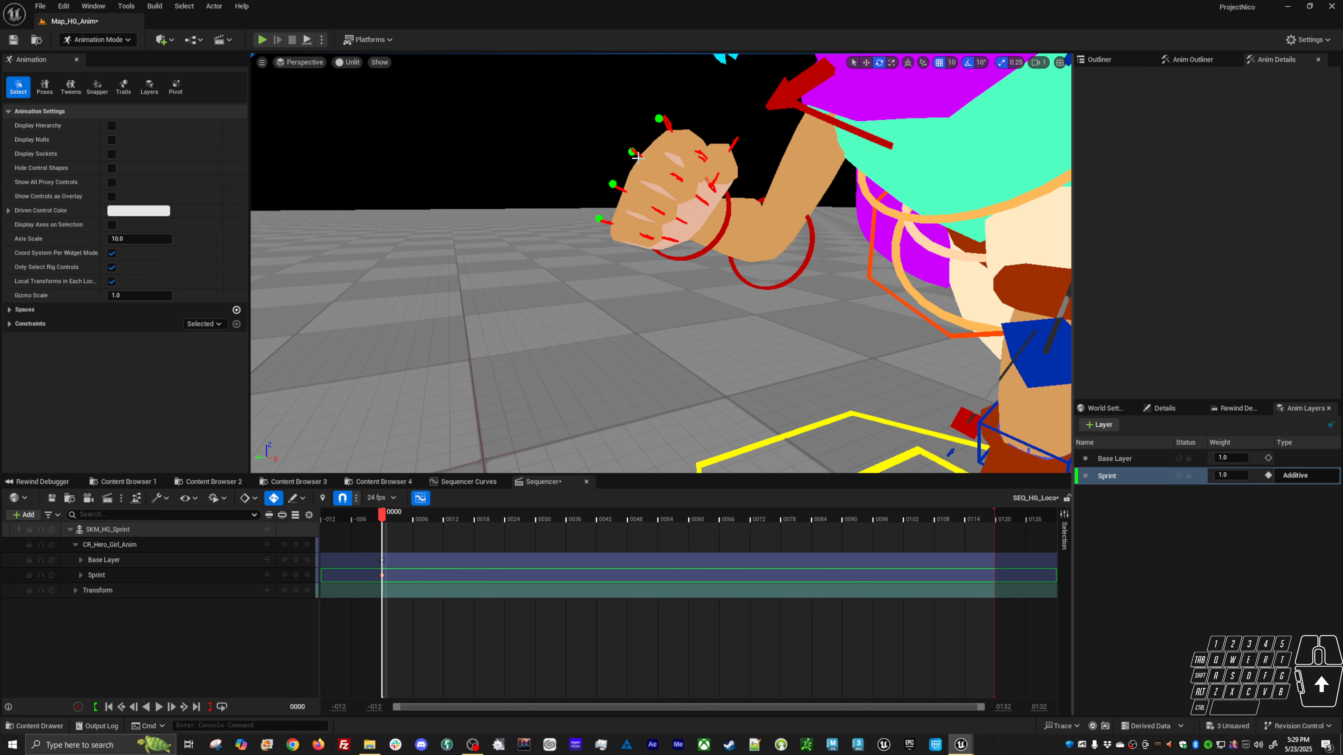
click(637, 157)
key(w)
Rotate the right ring finger's base control to about 5° on X, -9° on Y and -66° on Z
click(622, 191)
key(e)
drag(635, 211, 650, 223)
key(w)
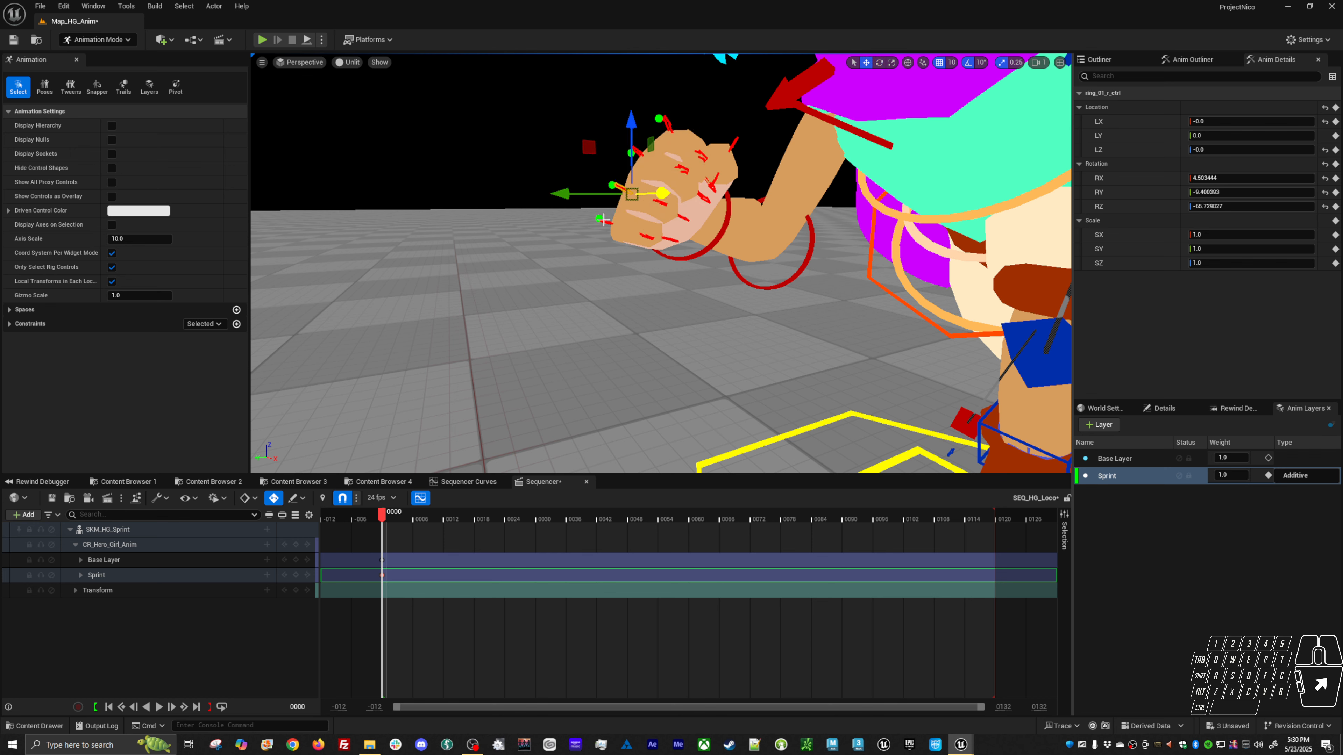
Adjust the right pinky's base control to about 2° on X, -5° on Y and -72° on Z, and undo its last move
click(645, 236)
key(e)
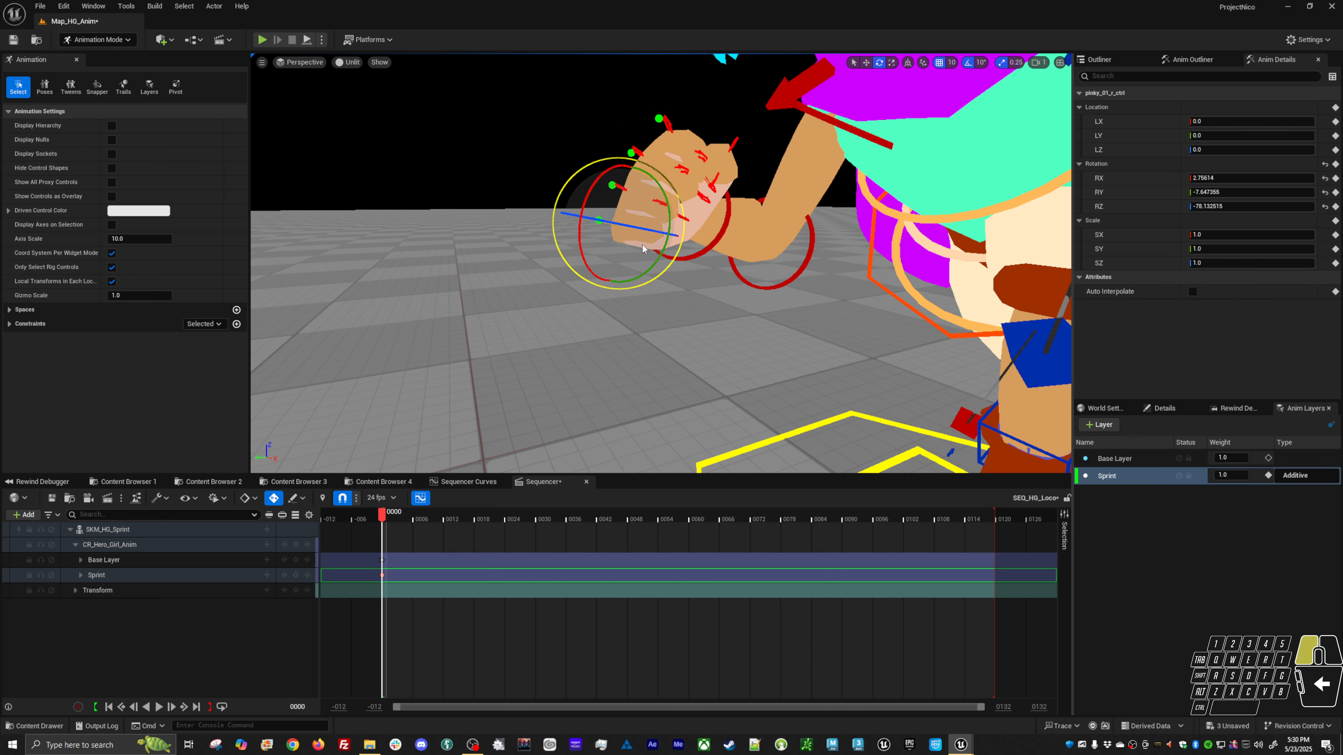
mouse_move(636, 248)
alt+mouse_down()
mouse_move(661, 195)
mouse_move(633, 228)
alt+mouse_up()
key(w)
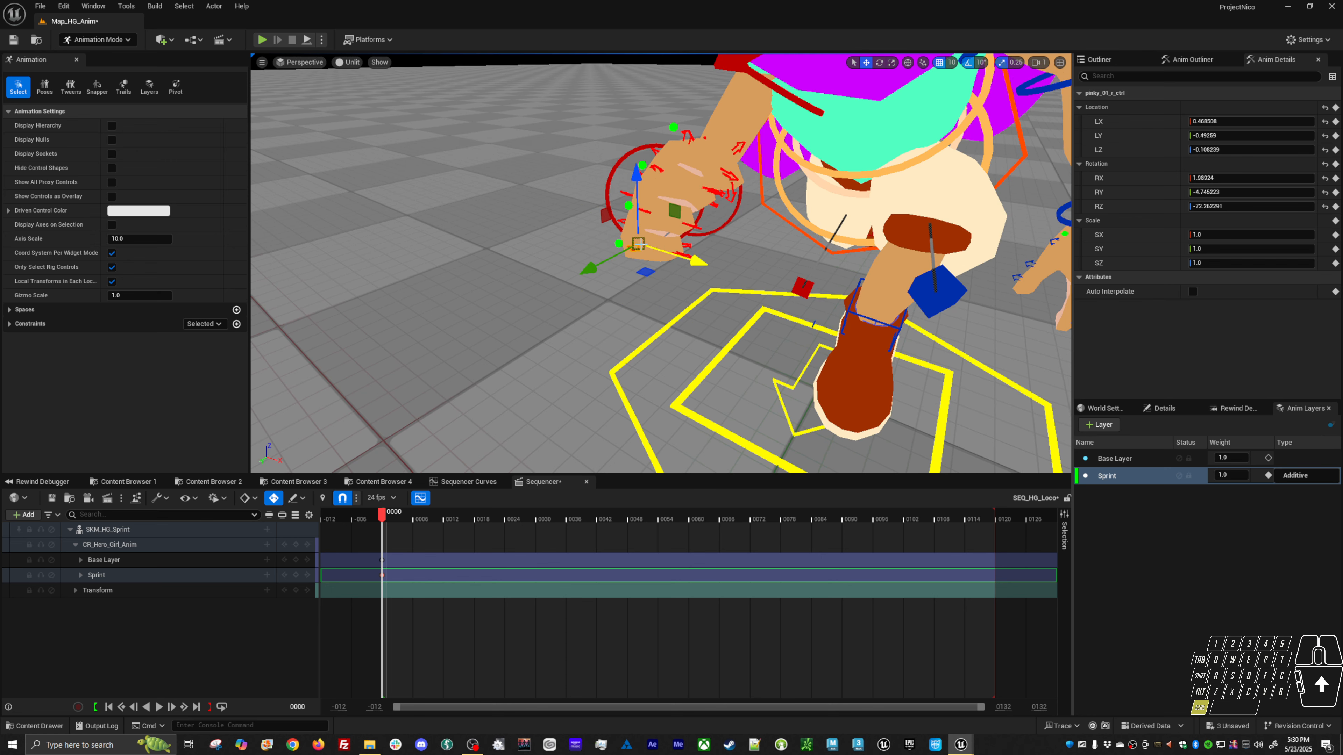
key(ctrl+z)
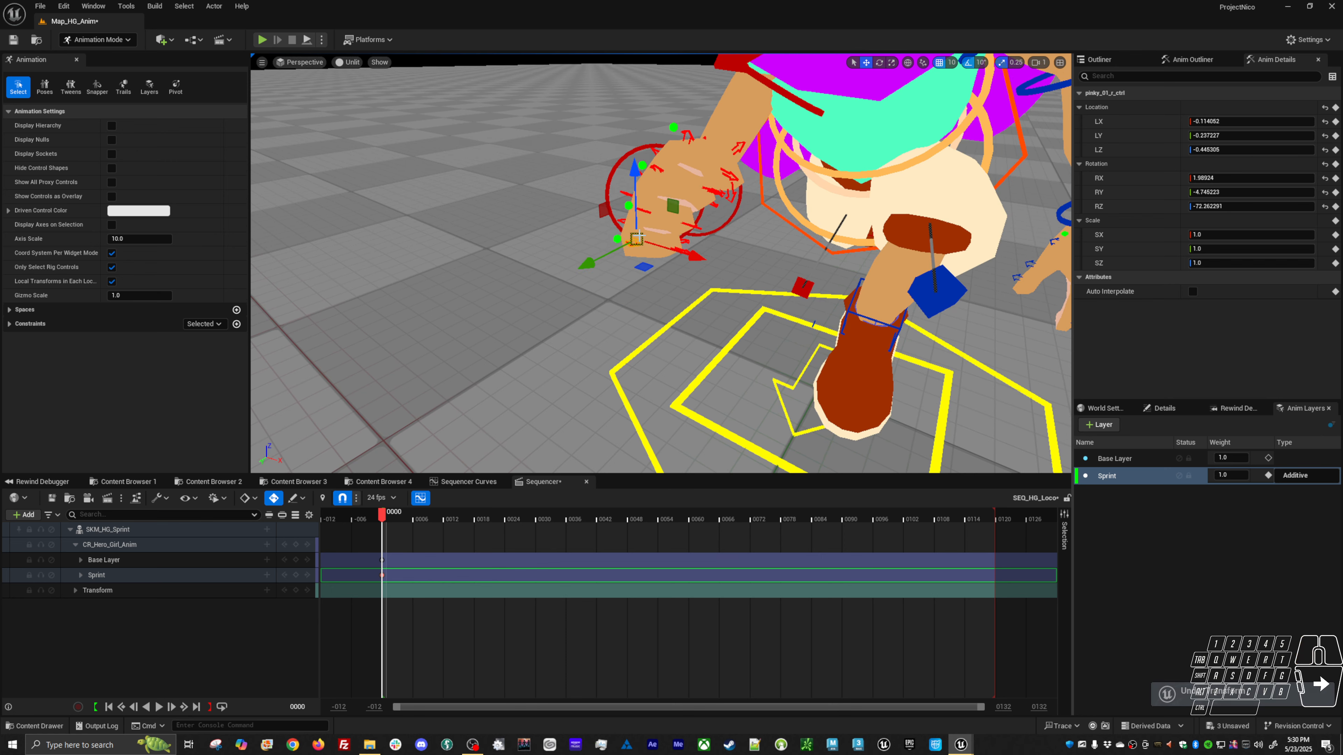
Switch the viewport's view mode to Lit Wireframe and frame the right fist
alt+drag(638, 236, 579, 213)
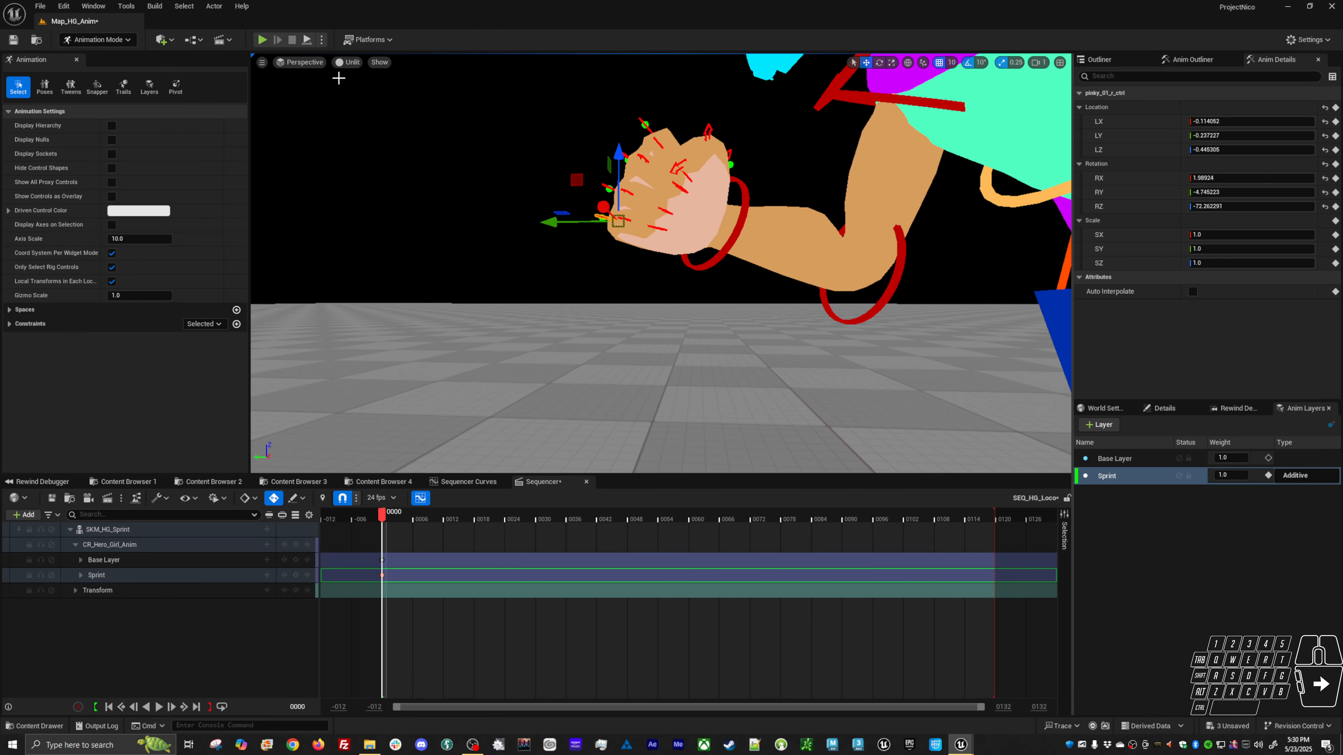
click(348, 62)
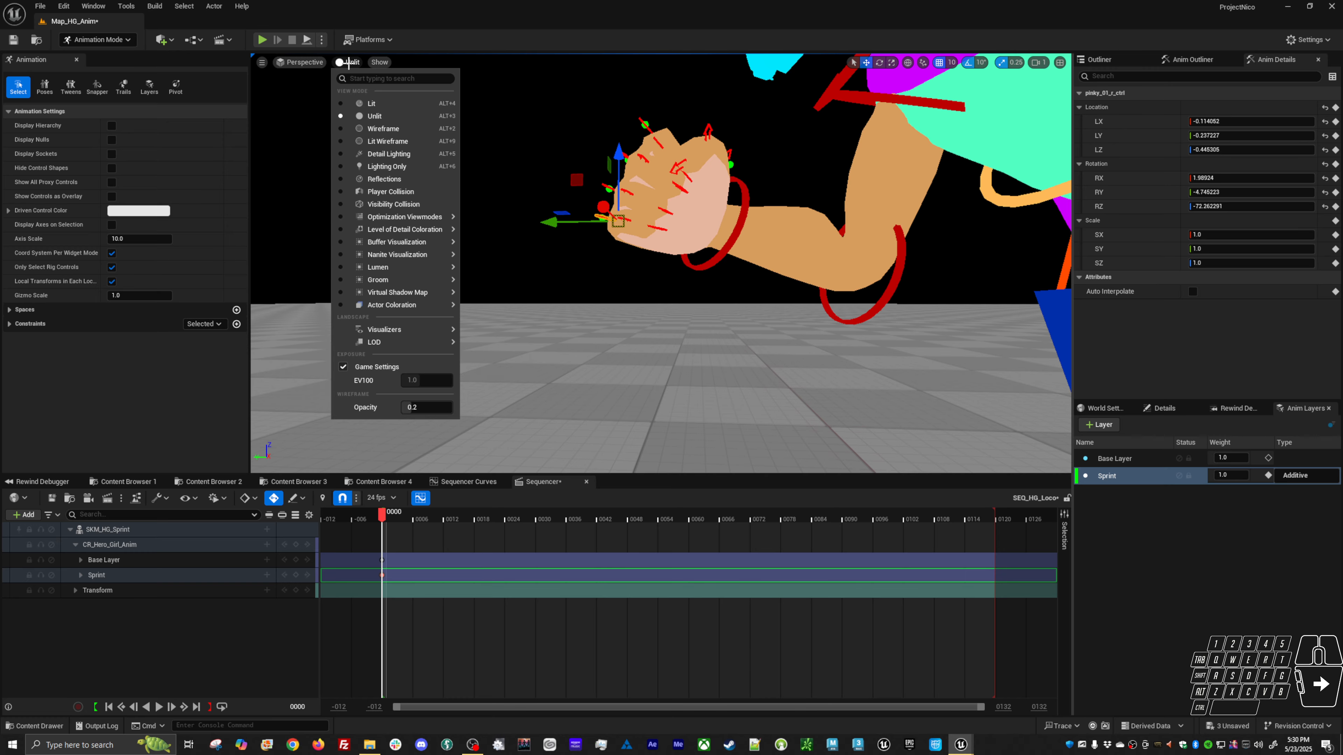
click(376, 129)
alt+drag(608, 259, 664, 168)
Rotate the right middle finger's base control to about 1° on X
click(629, 147)
key(e)
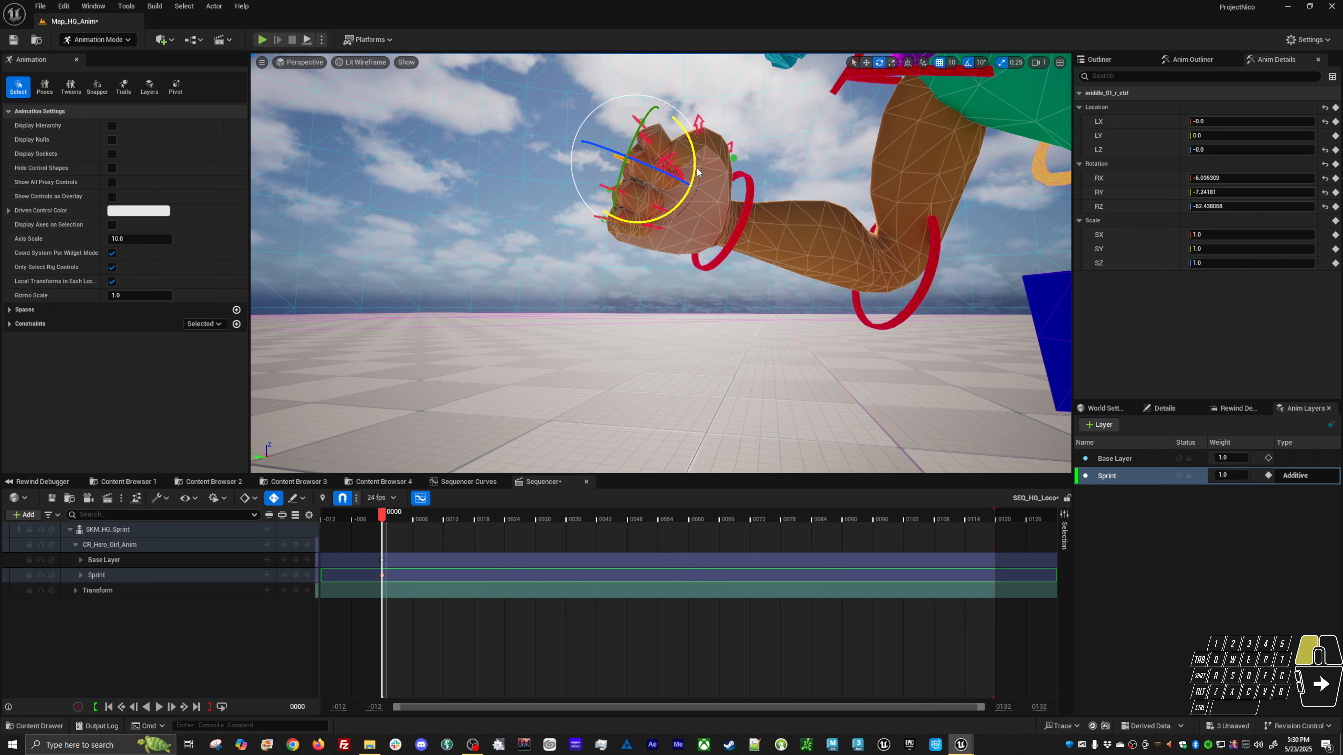
key(w)
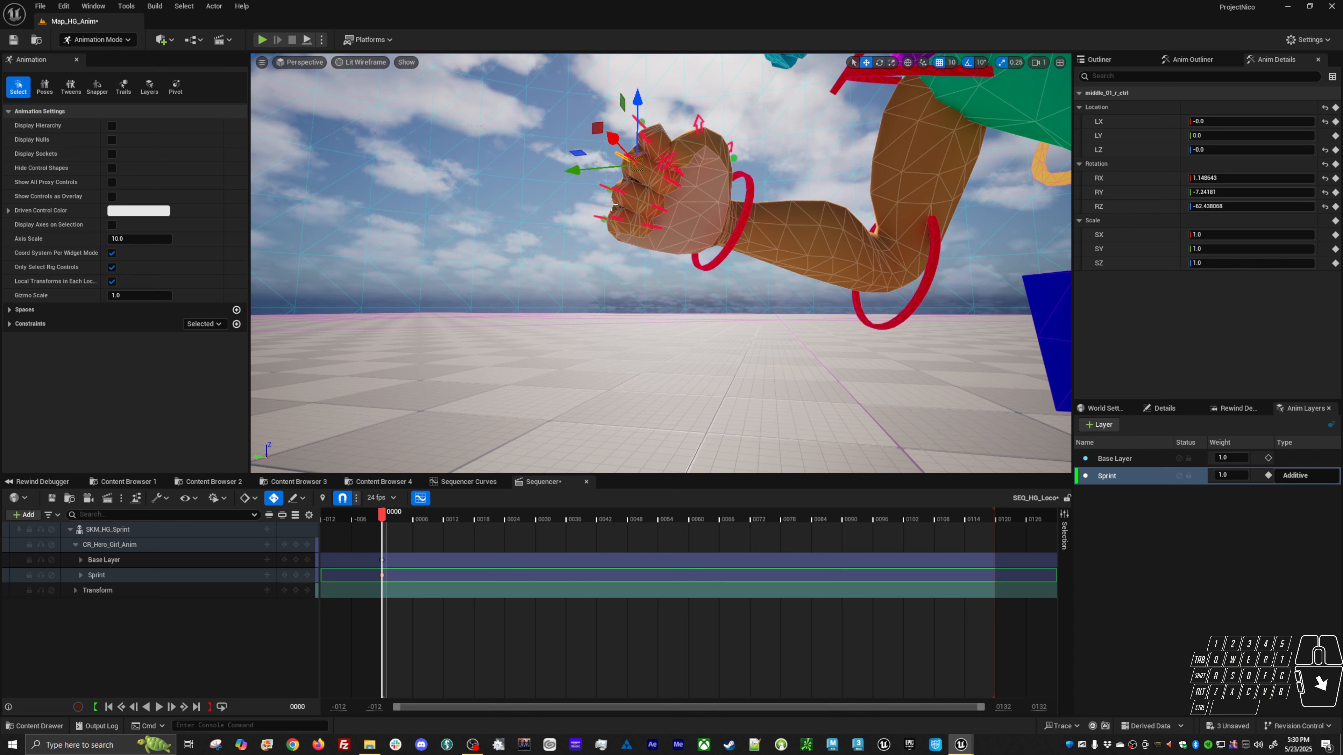
Rotate the right ring finger's base control to about 0° on X, -4° on Y and -64° on Z, and nudge its position
click(641, 223)
key(e)
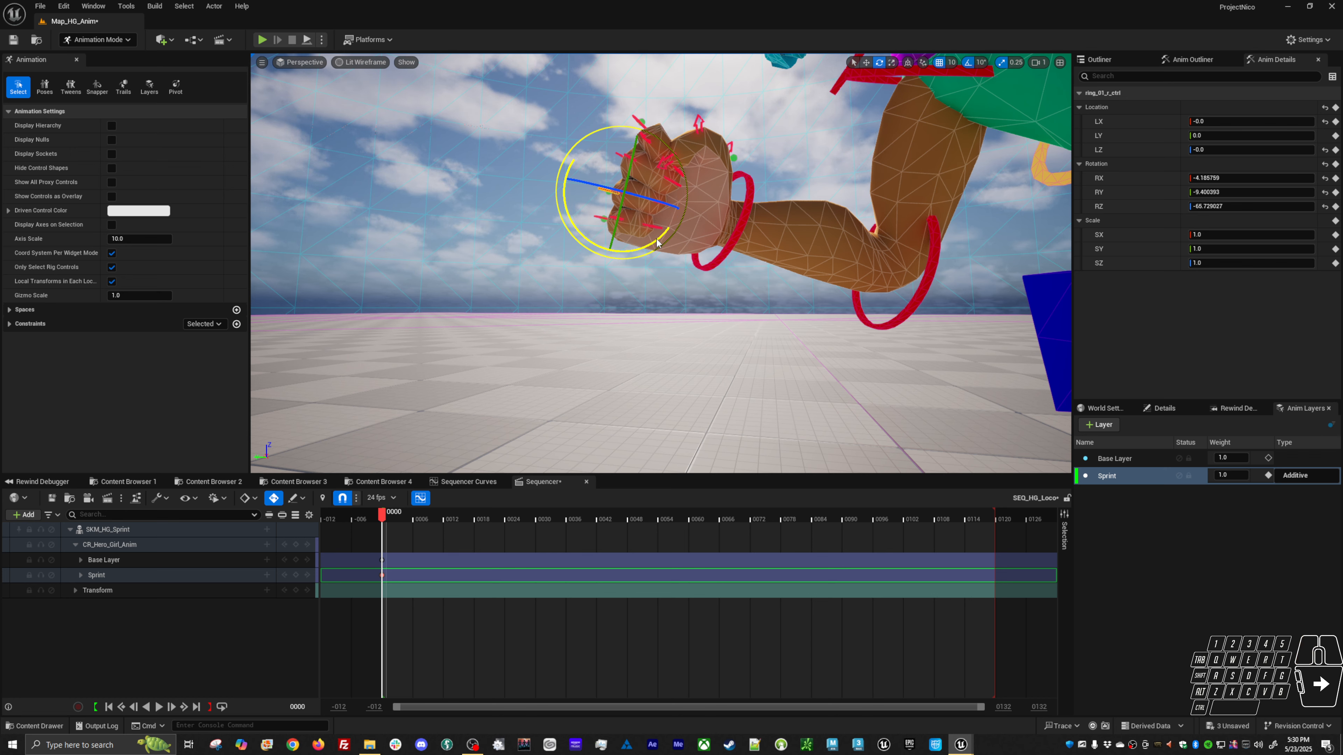
drag(650, 243, 645, 181)
alt+drag(611, 202, 795, 233)
key(w)
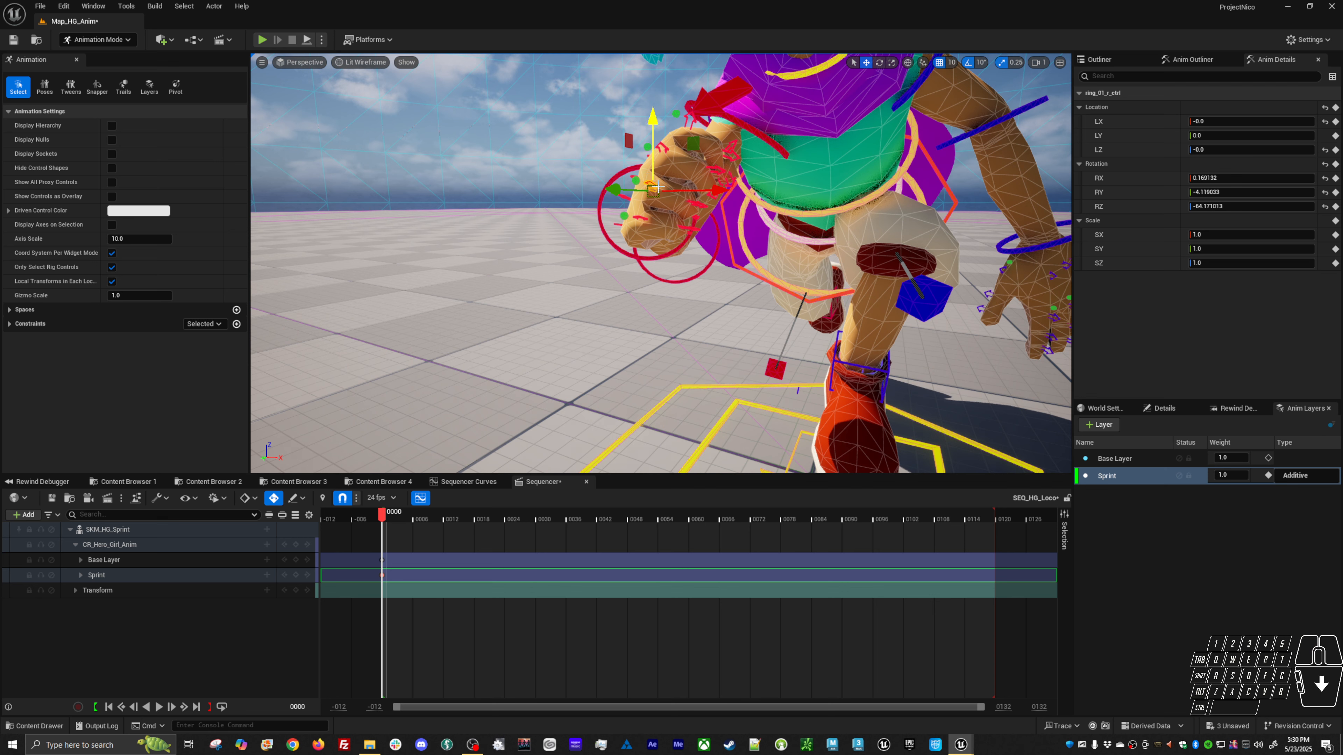
drag(655, 193, 650, 196)
click(639, 218)
shift+click(674, 282)
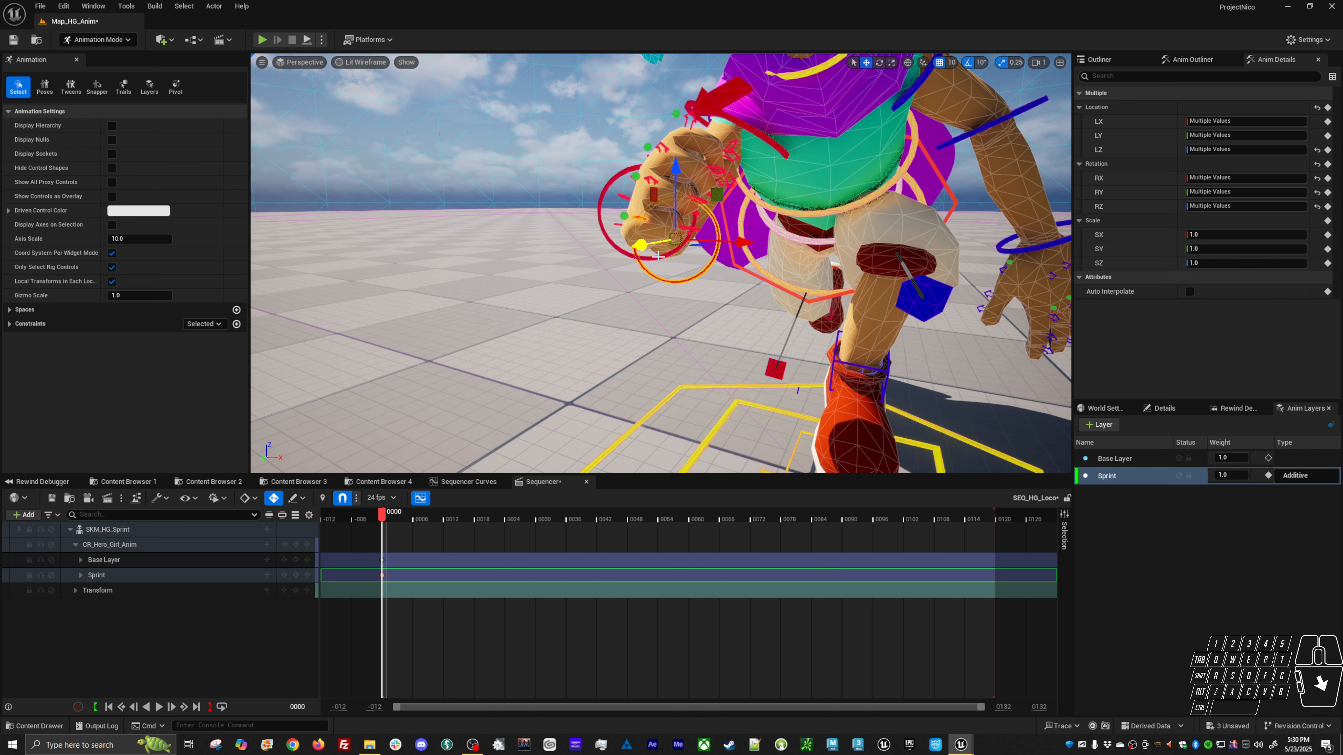
drag(677, 243, 678, 243)
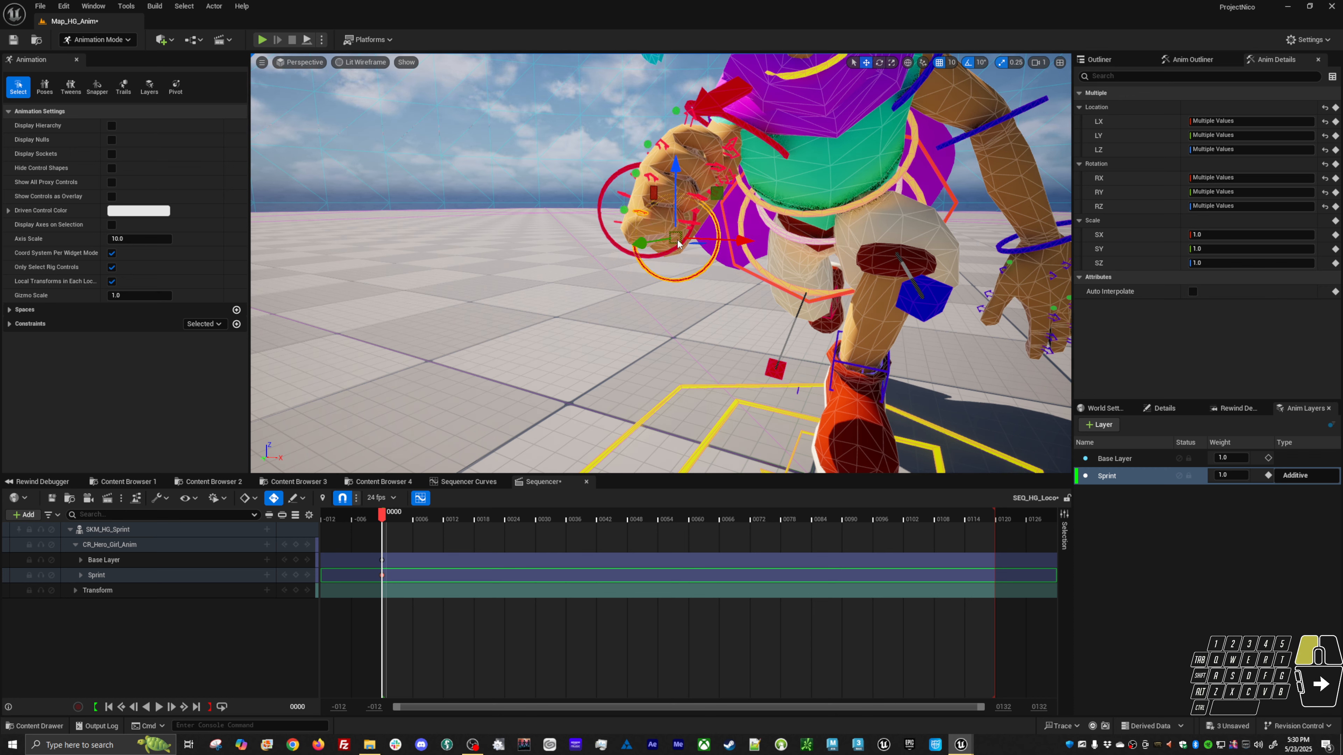
key(ctrl+z)
key(w)
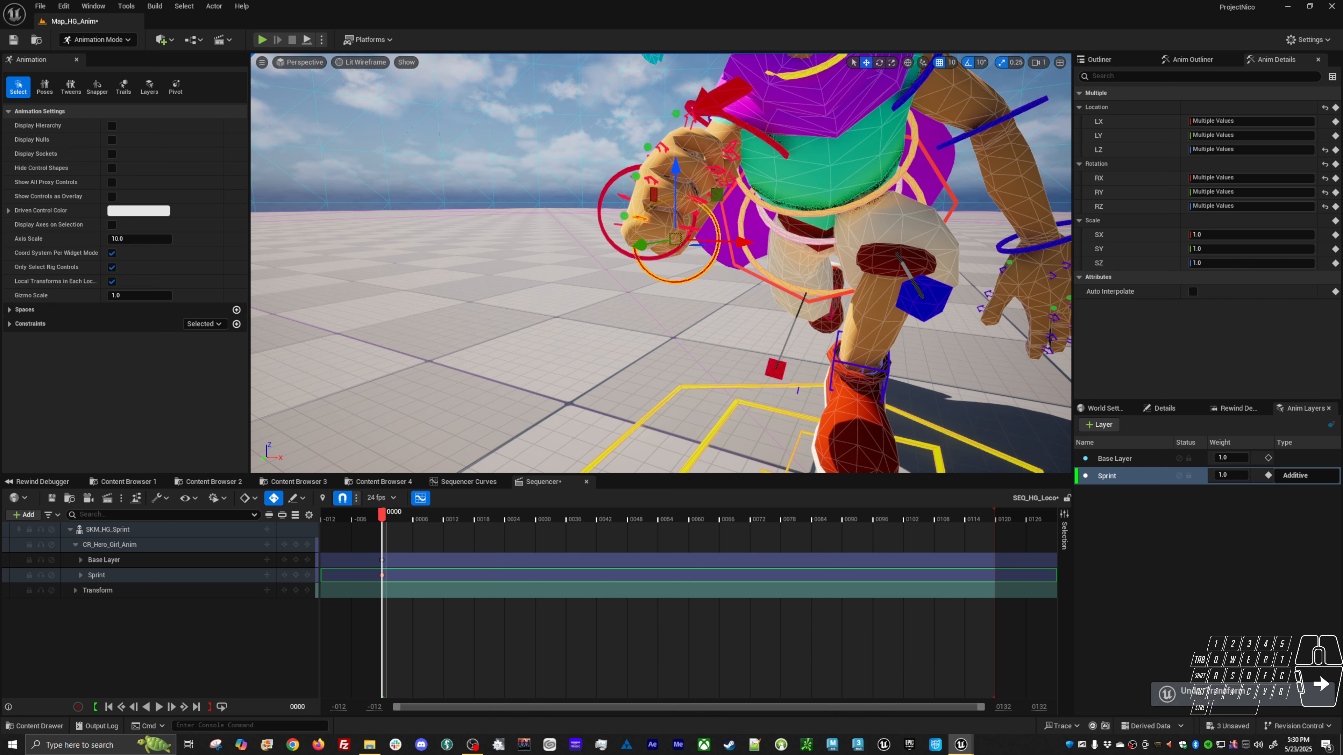
Move the right pinky's base control to about -0.07 on X, -0.45 on Y and -1.17 on Z
click(642, 221)
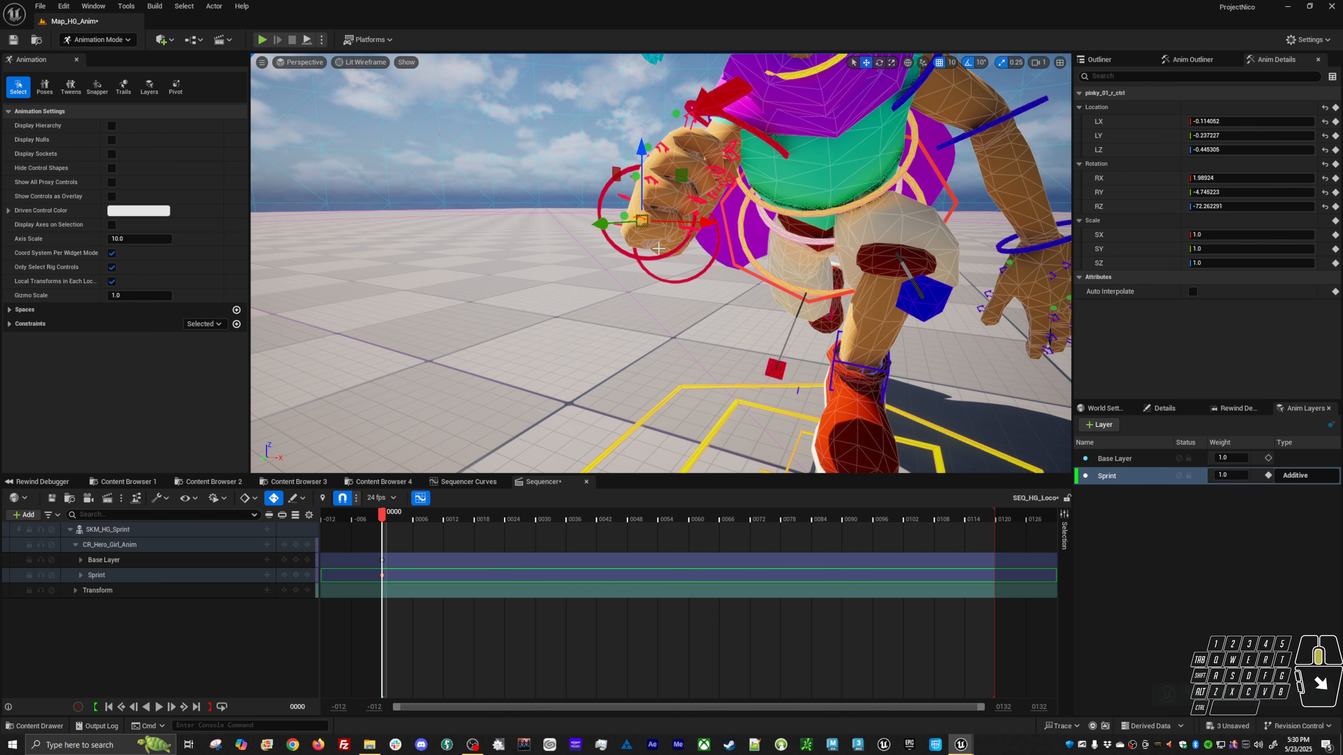
middle_drag(659, 249, 636, 242)
alt+drag(635, 243, 460, 293)
key(e)
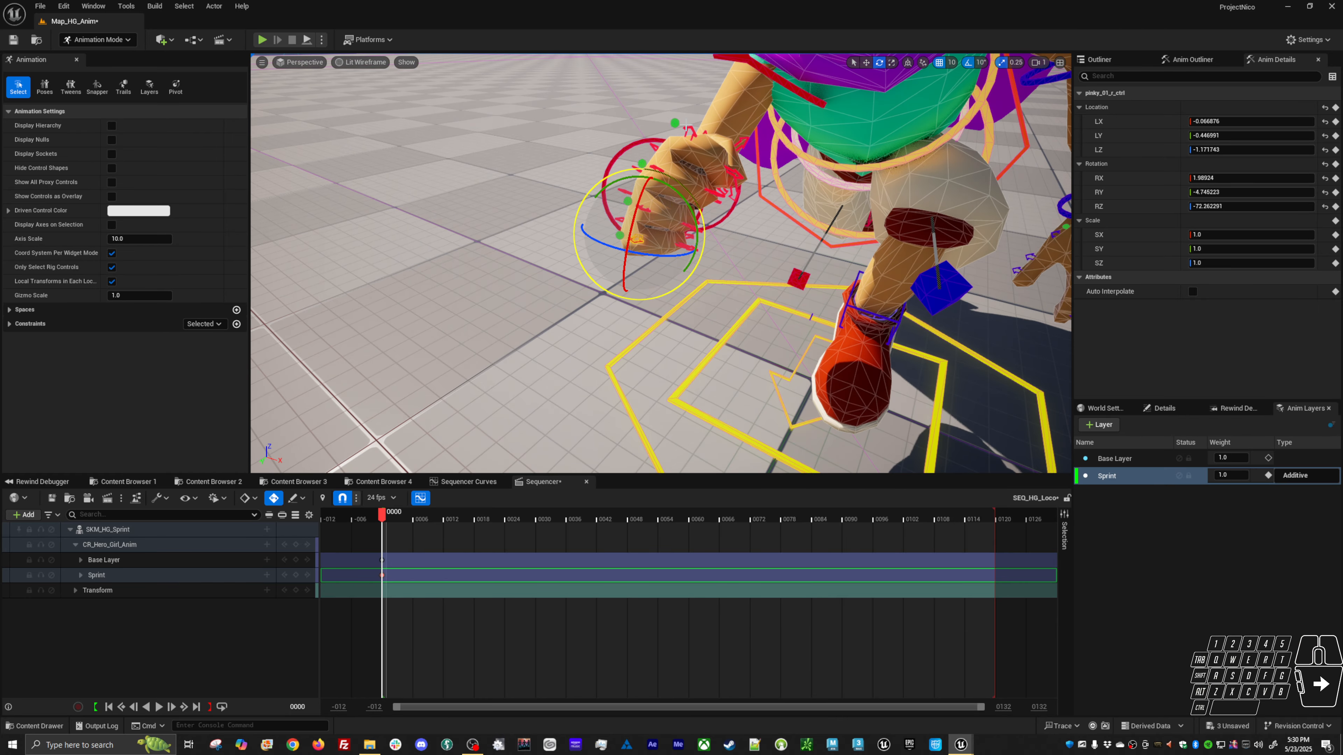
Position the right index finger's base control at about -0.25, -0.04 and 1.43, and select the ring and pinky base controls together
click(717, 237)
key(w)
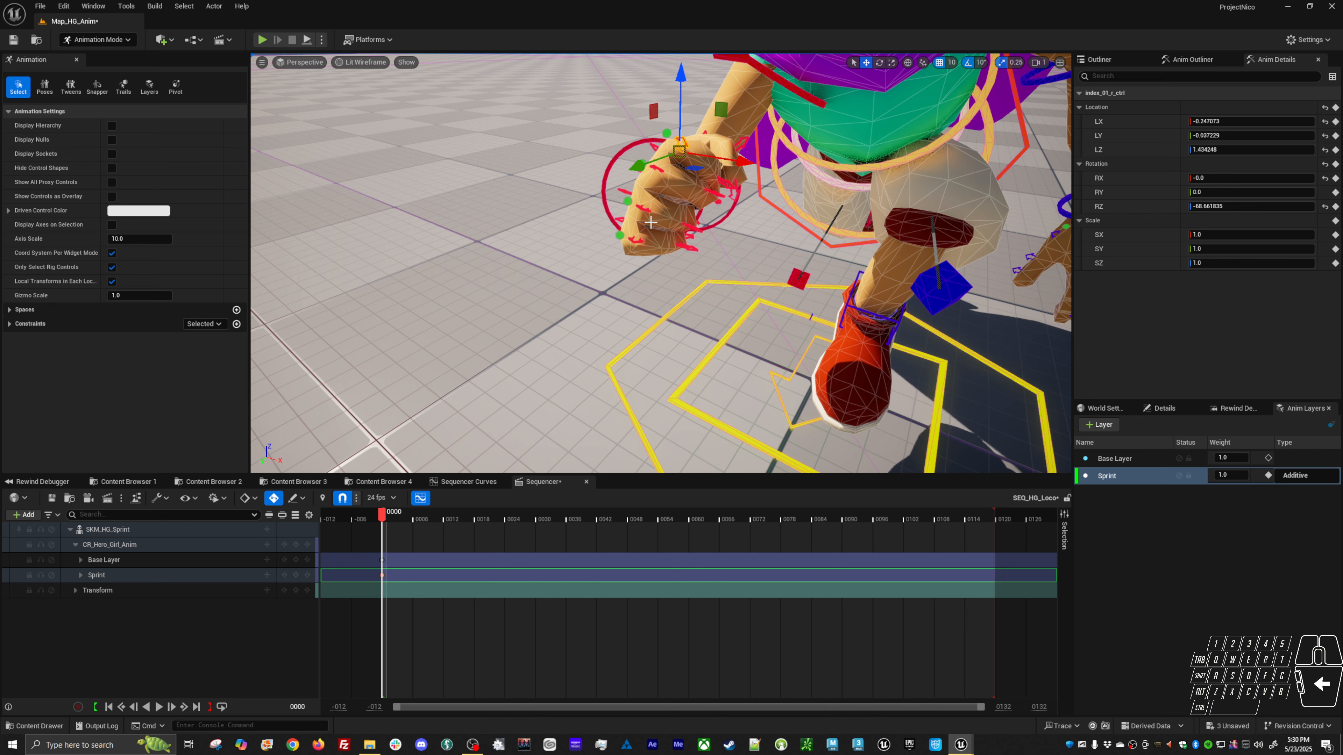
click(646, 212)
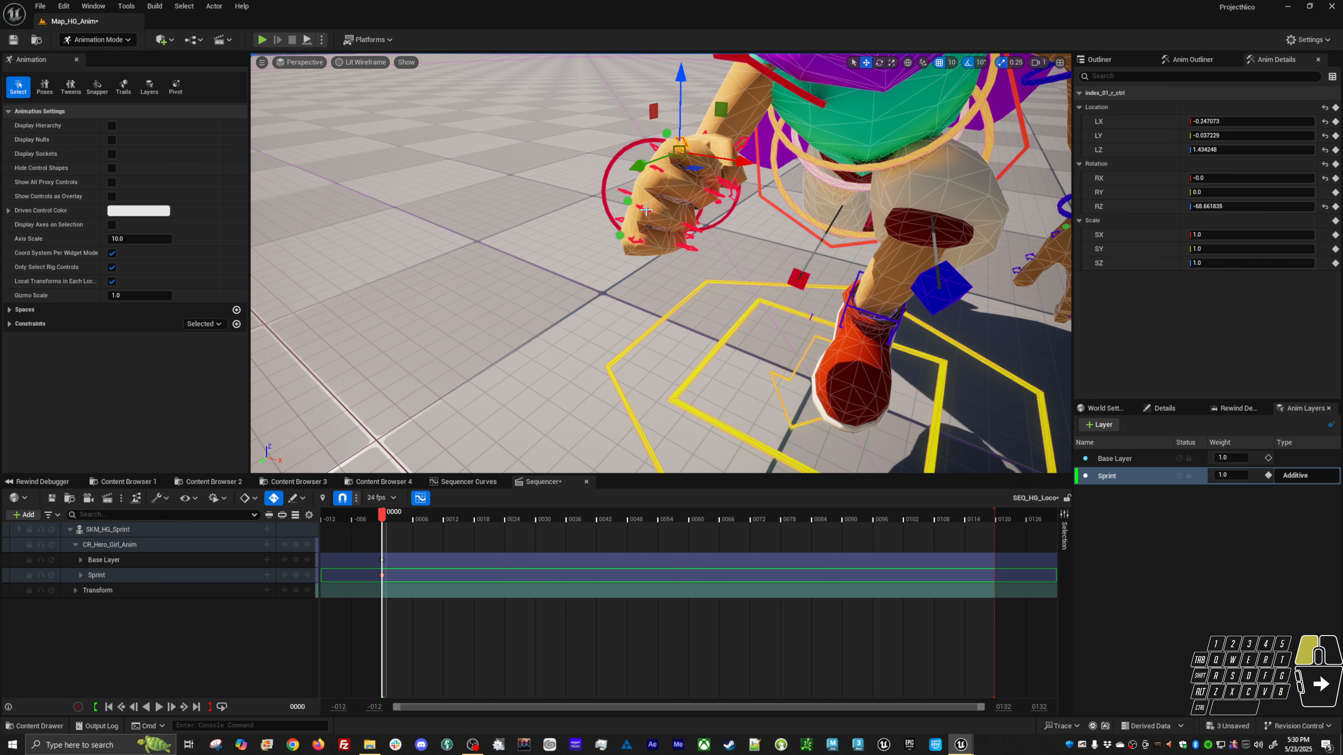
shift+click(638, 243)
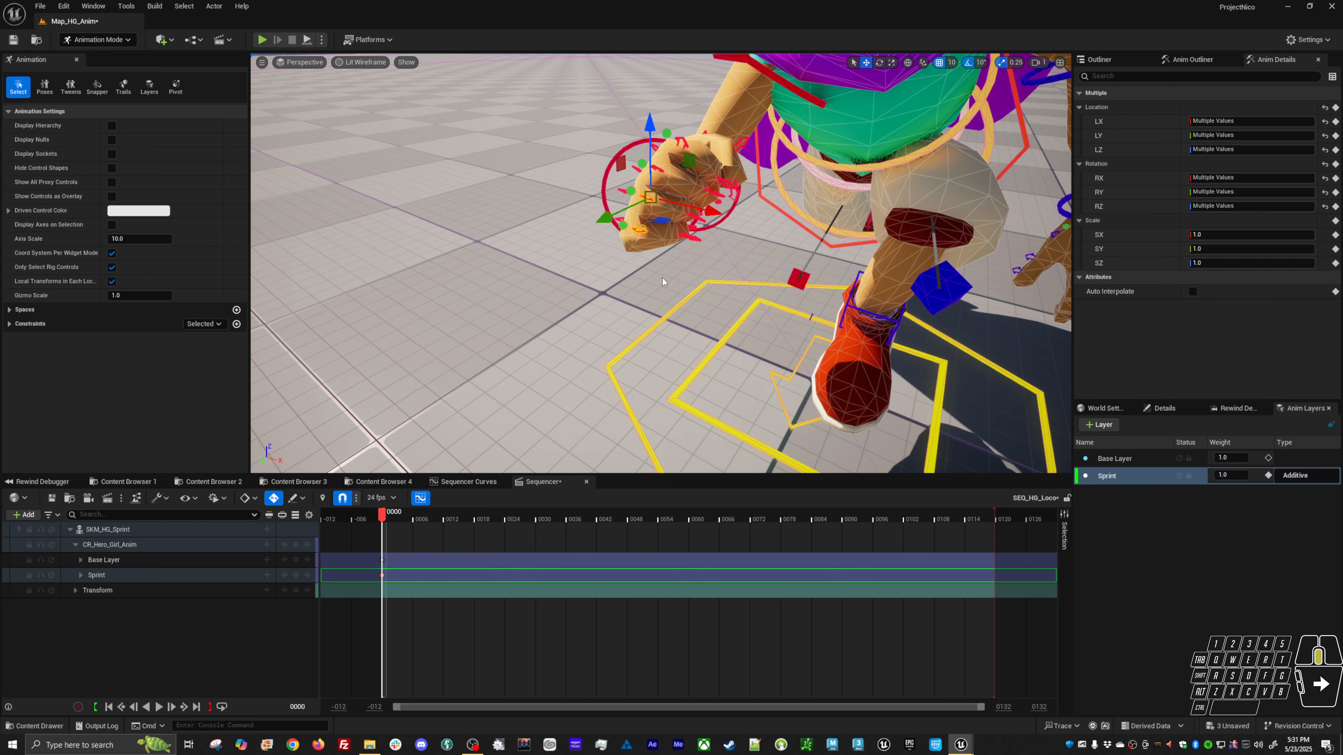
alt+drag(663, 279, 614, 139)
Curl the right hand's middle finger joints further, with the index finger's second control at about -78° on Z
click(676, 183)
key(e)
drag(658, 188, 715, 181)
key(w)
click(693, 139)
key(e)
key(w)
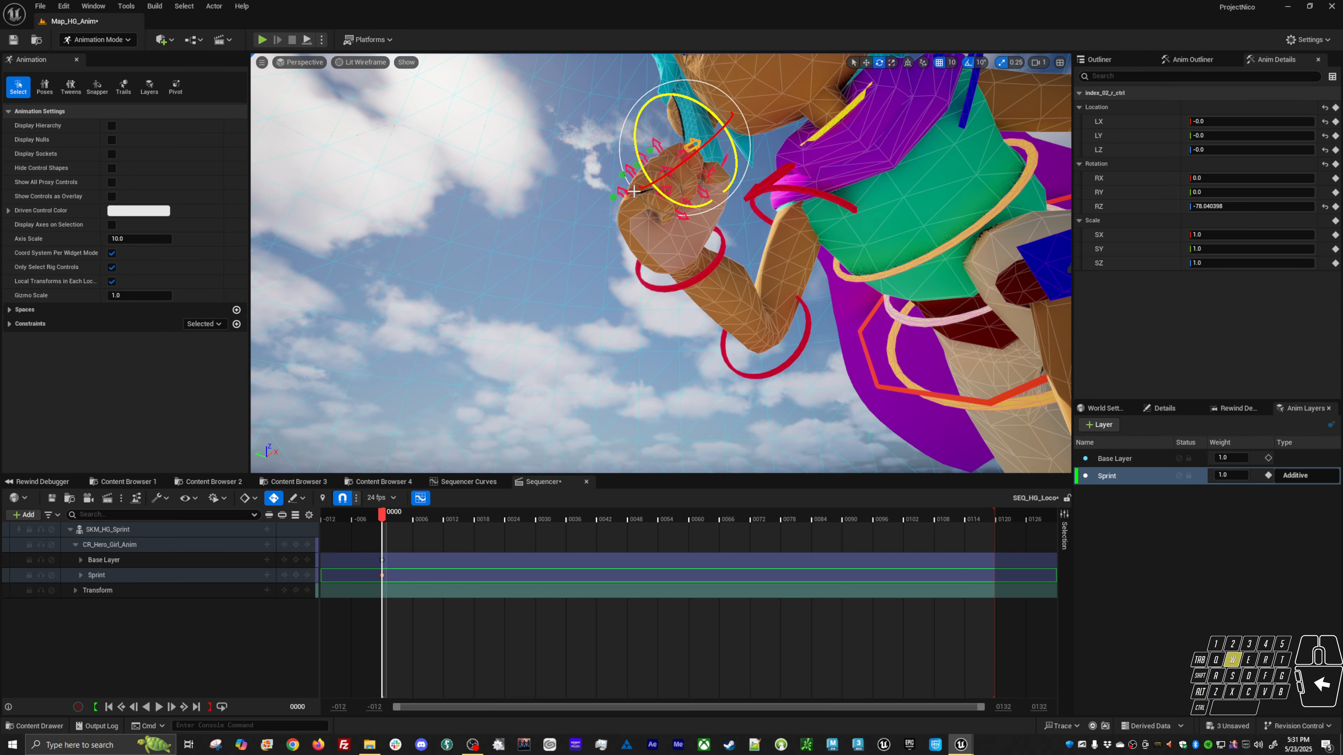
Curl the right pinky side of the fist, rotating the pinky's tip control to about -76° on Z and shifting it
click(624, 190)
key(e)
drag(640, 218, 728, 194)
alt+scroll(656, 211, up, 3)
key(w)
click(698, 213)
key(e)
key(w)
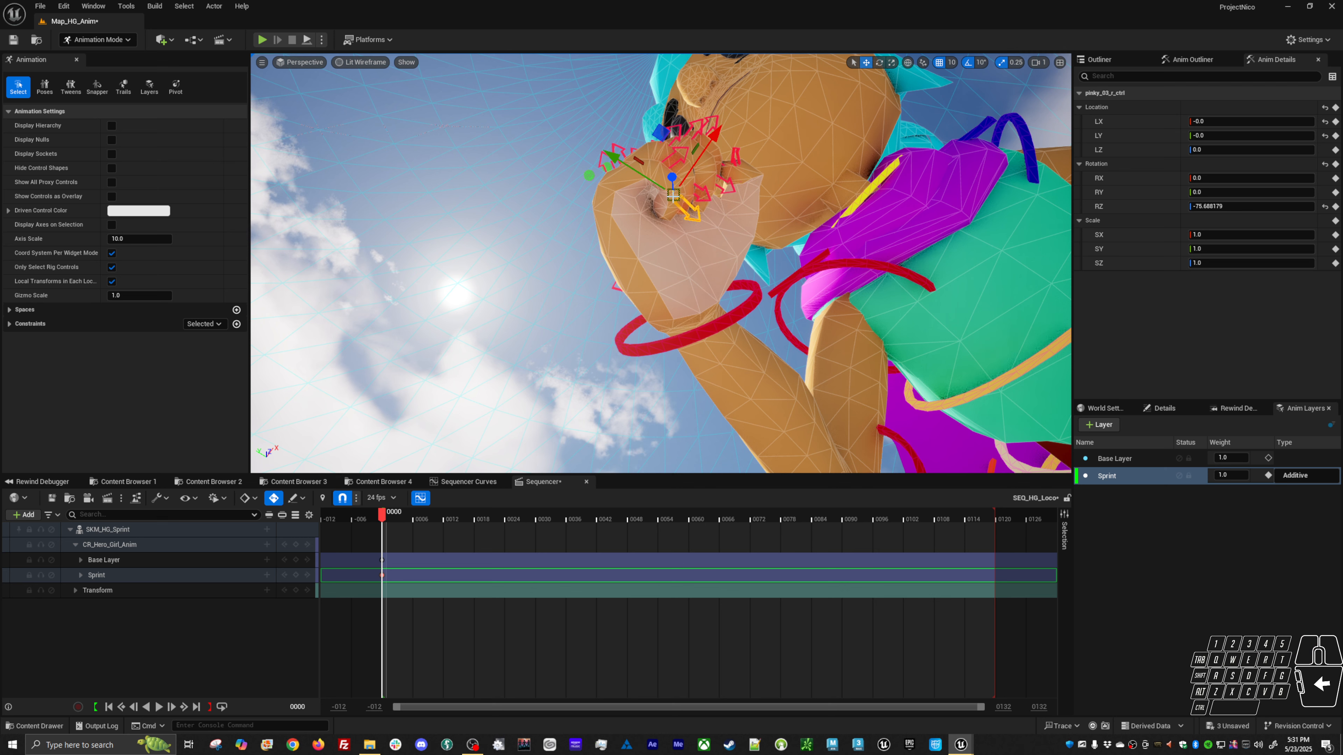
drag(676, 198, 730, 182)
Rotate the right ring finger's tip control to about -79° on Z and move it to about -0.35, 0.24 and -0.23
click(699, 183)
key(e)
key(w)
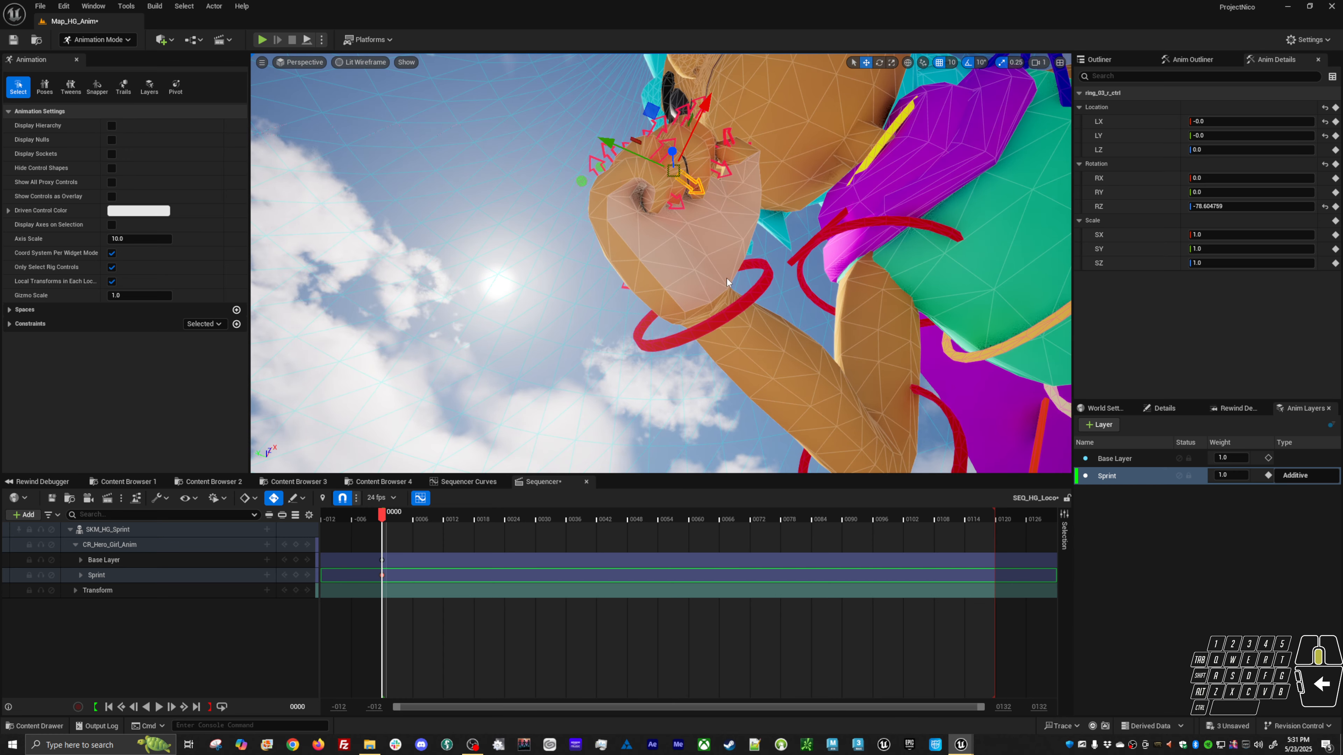
middle_drag(731, 277, 725, 270)
alt+drag(579, 355, 572, 363)
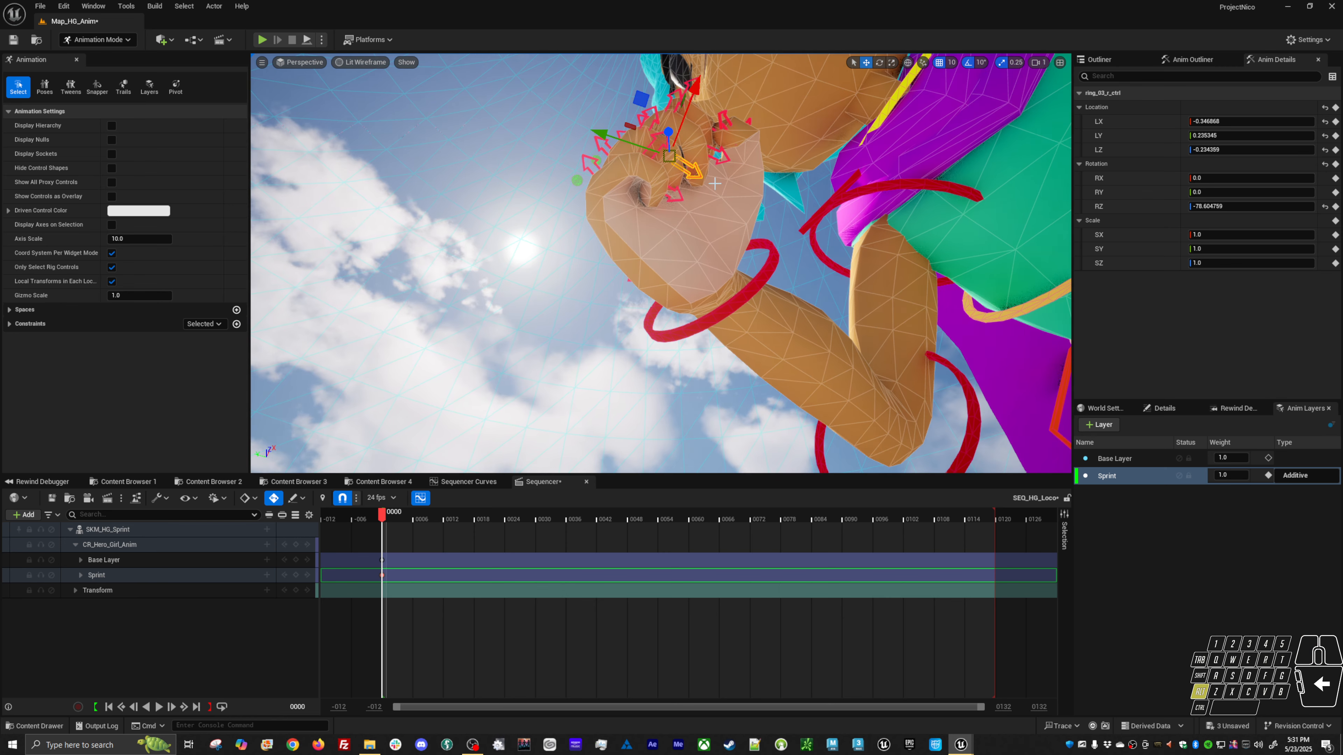
Rotate the right middle finger's tip control to about -97° on Z
click(719, 153)
key(e)
drag(798, 201, 781, 240)
middle_drag(782, 236, 775, 218)
alt+scroll(775, 218, down, 4)
alt+drag(774, 218, 856, 275)
alt+right_drag(856, 275, 920, 254)
mouse_move(920, 253)
alt+mouse_down()
mouse_move(889, 265)
mouse_move(898, 254)
alt+mouse_up()
alt+drag(666, 220, 798, 259)
key(w)
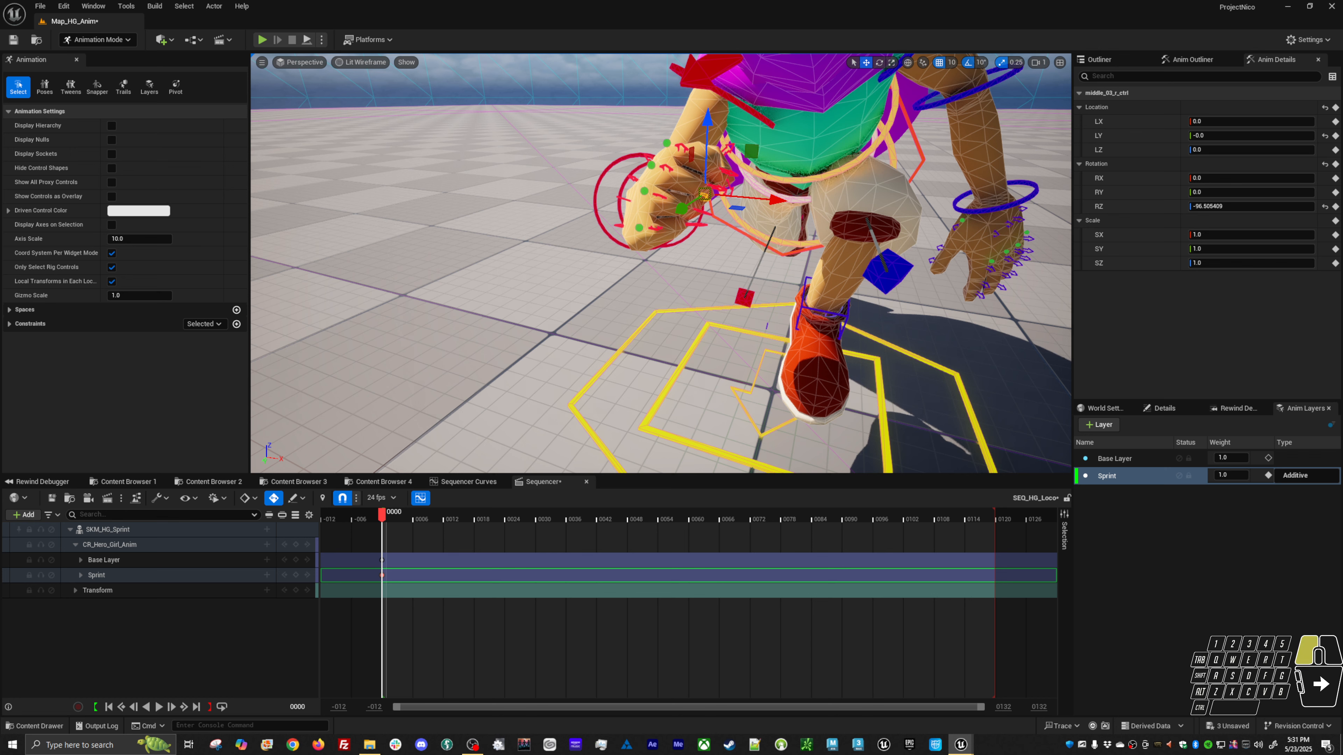
Refine the right finger base controls, with the index base at about -17° on X, -6° on Y and -58° on Z
click(655, 227)
key(e)
drag(692, 182, 664, 229)
key(w)
click(682, 151)
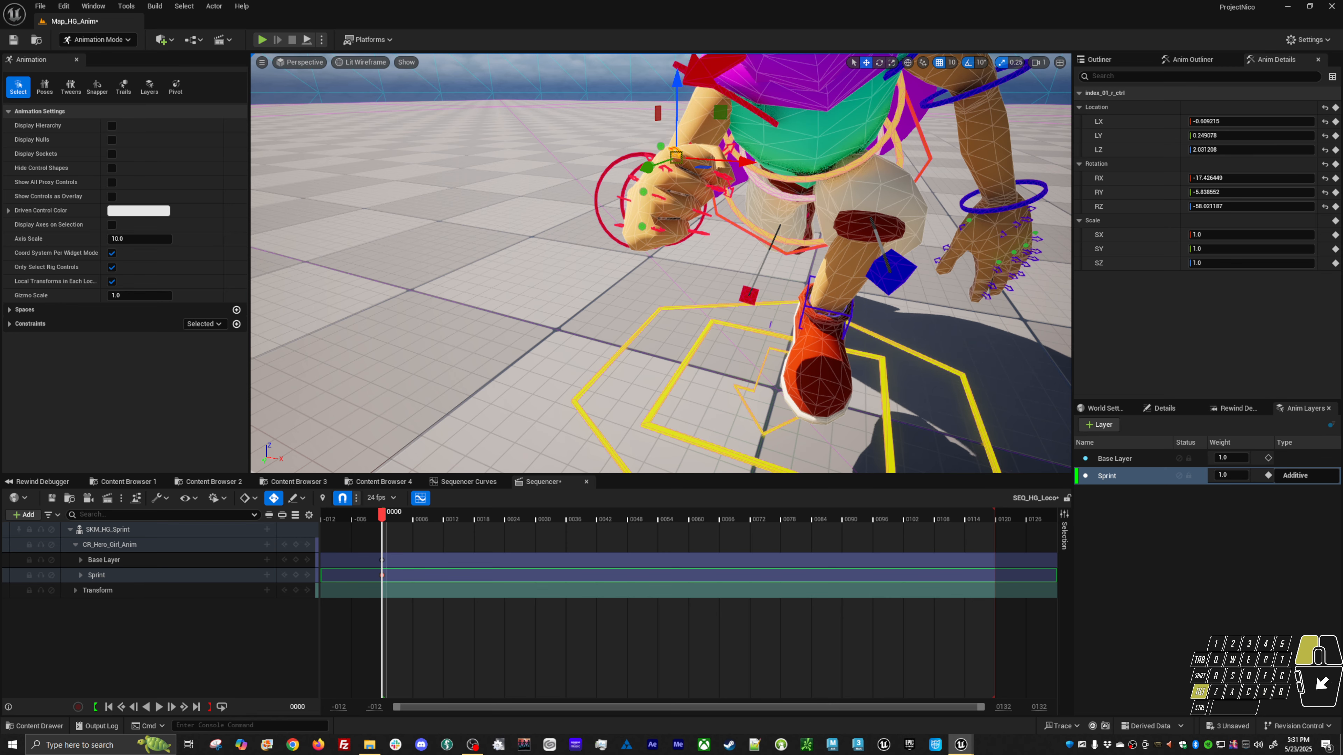
alt+drag(784, 171, 674, 290)
Move the right thumb's base control to about 0.76, -2.29 and 0.27 and rotate it toward the folded fingers
click(738, 201)
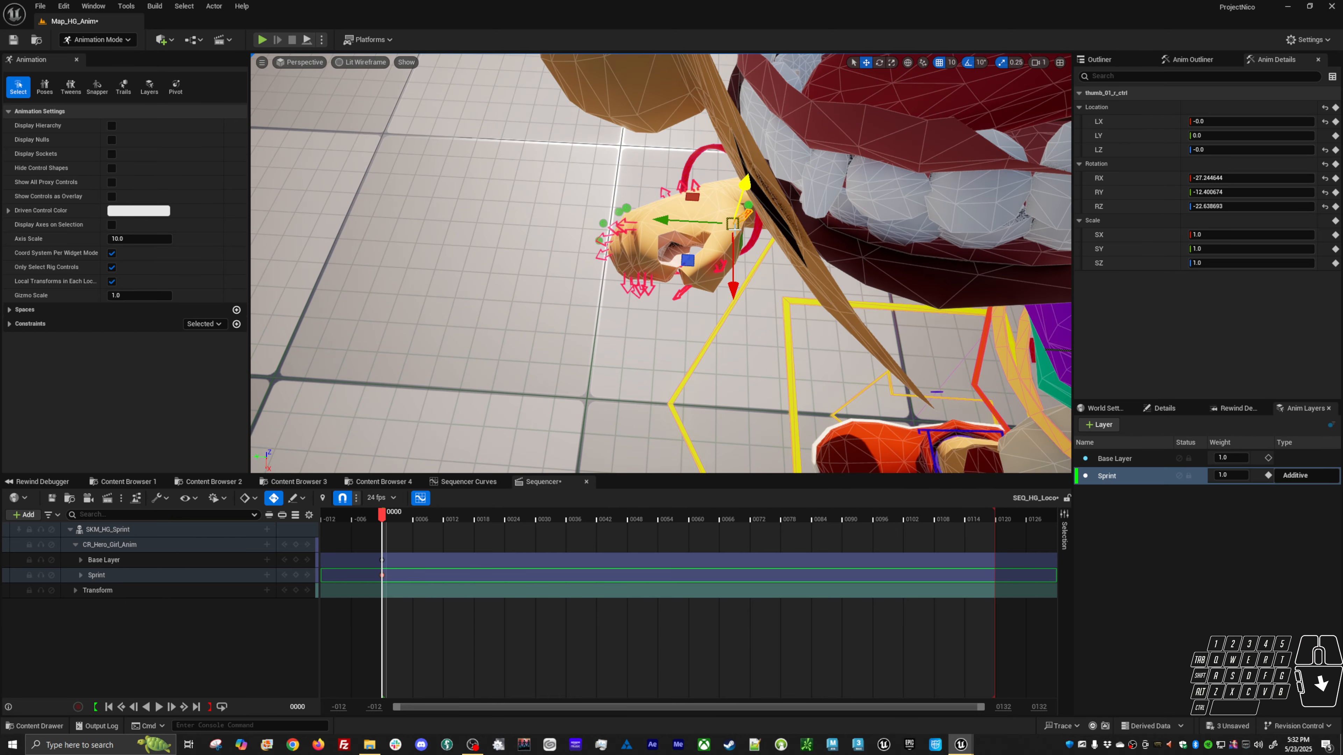
alt+drag(718, 240, 675, 275)
key(e)
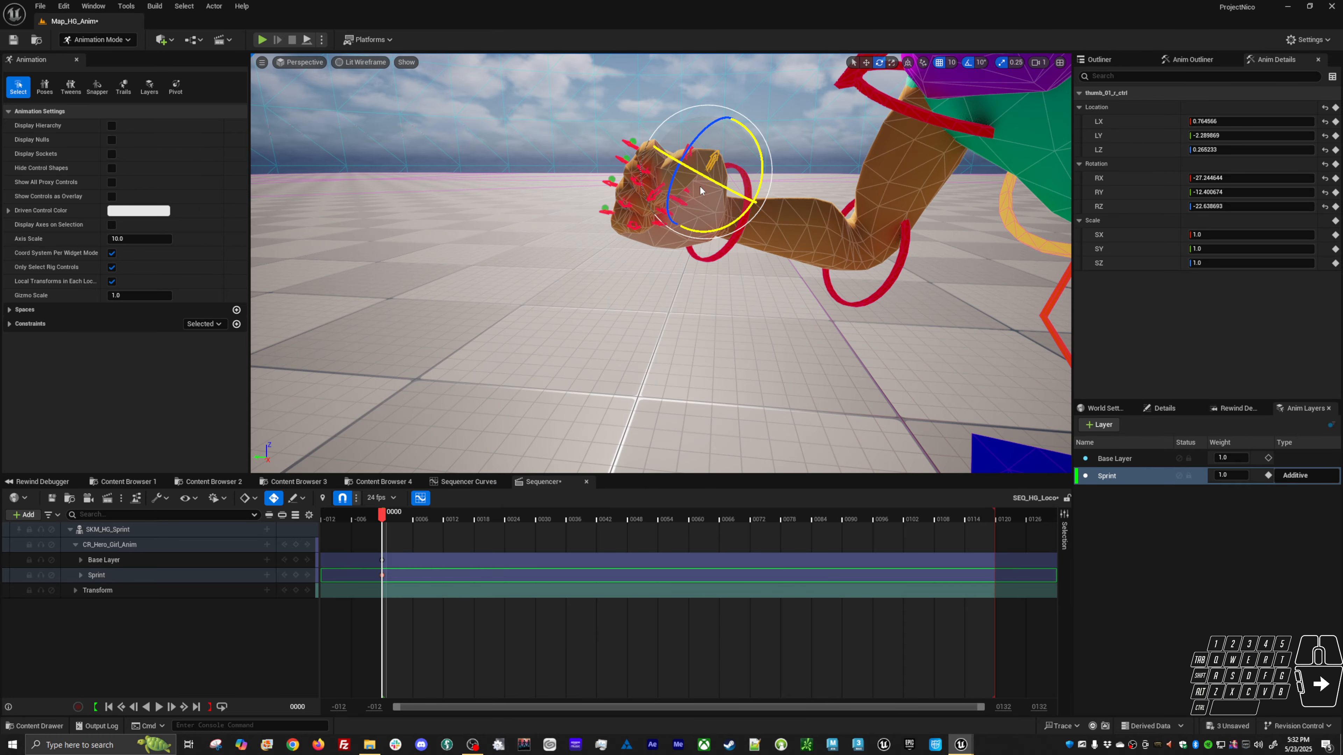
drag(698, 186, 647, 166)
Bend the right thumb's second control and rotate its tip control to about 21° on Z
key(w)
click(658, 207)
key(e)
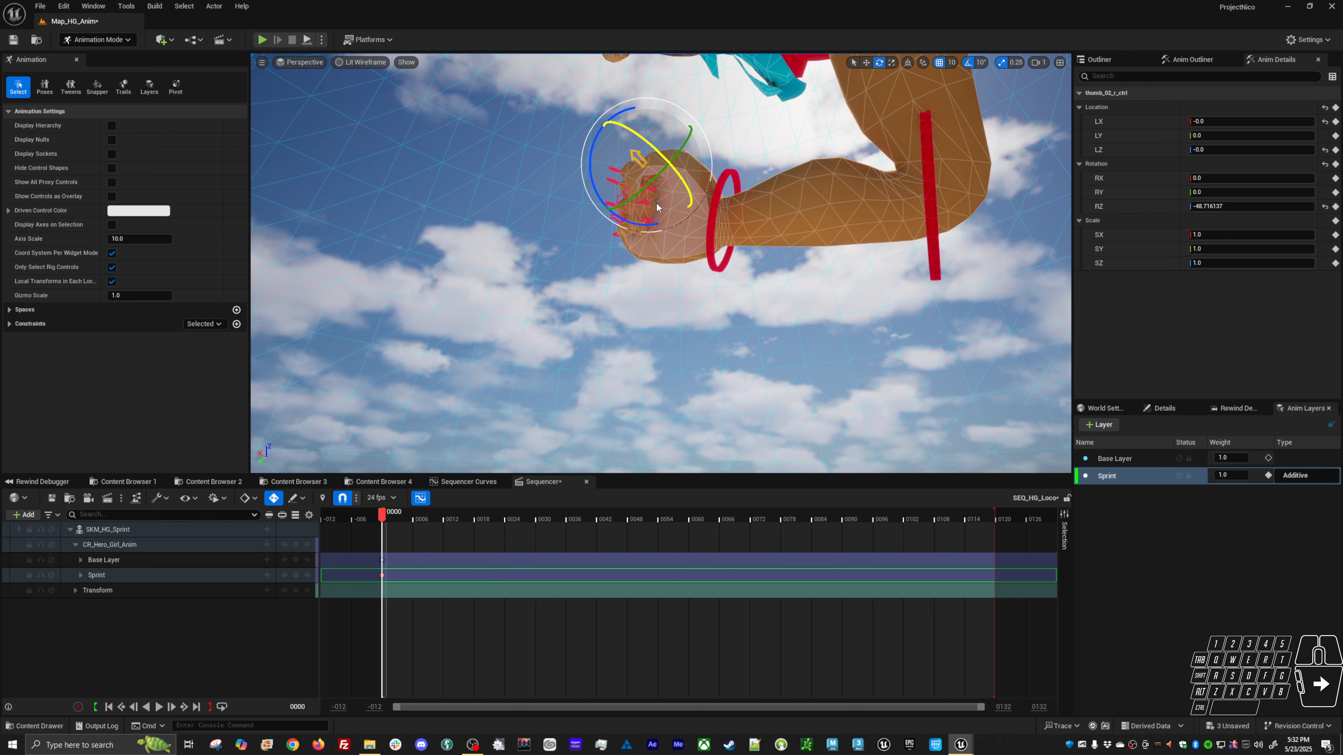
mouse_move(634, 221)
mouse_down()
mouse_move(688, 221)
mouse_move(557, 226)
mouse_move(515, 202)
mouse_move(632, 265)
mouse_move(569, 215)
mouse_move(735, 334)
mouse_move(598, 356)
mouse_move(653, 319)
mouse_move(595, 345)
mouse_move(634, 230)
mouse_move(621, 235)
mouse_up()
key(w)
click(638, 210)
key(e)
key(w)
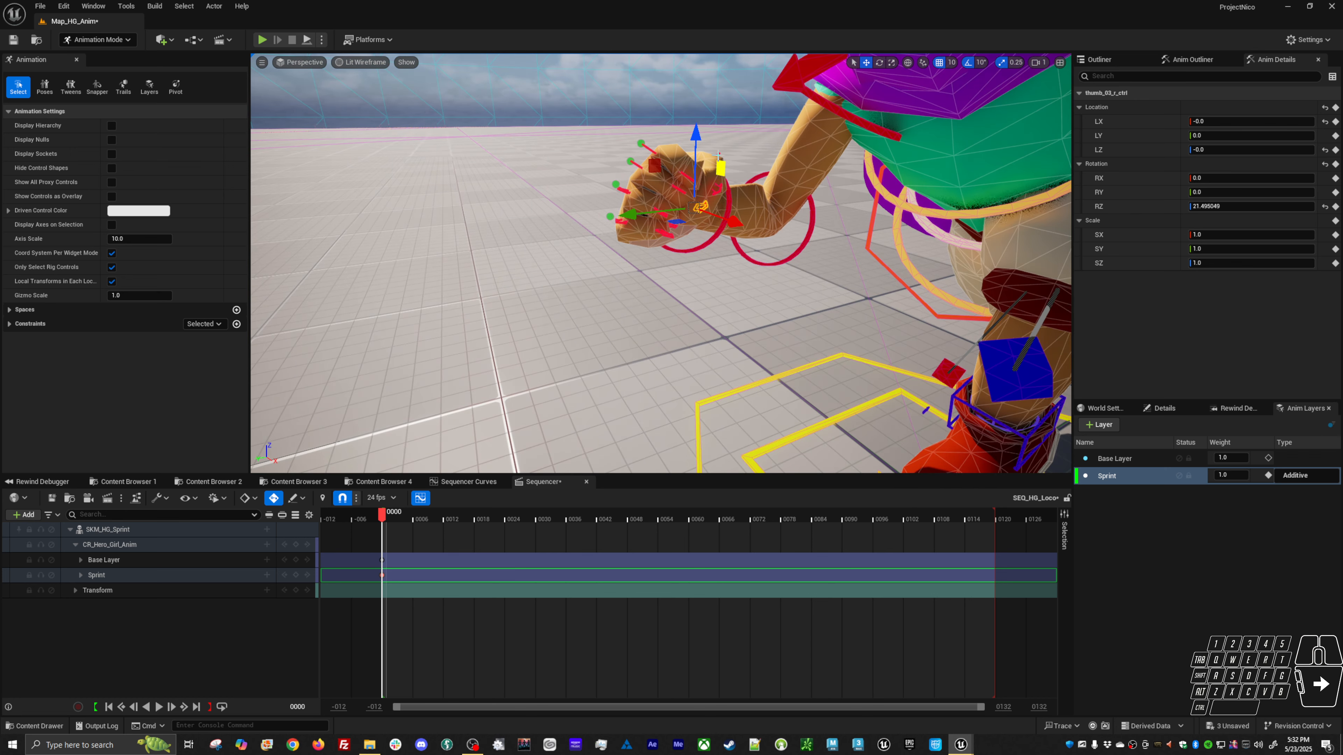
Rotate the right thumb's base control to about 9° on X, -37° on Y and -38° on Z
click(717, 157)
key(e)
drag(715, 196, 733, 195)
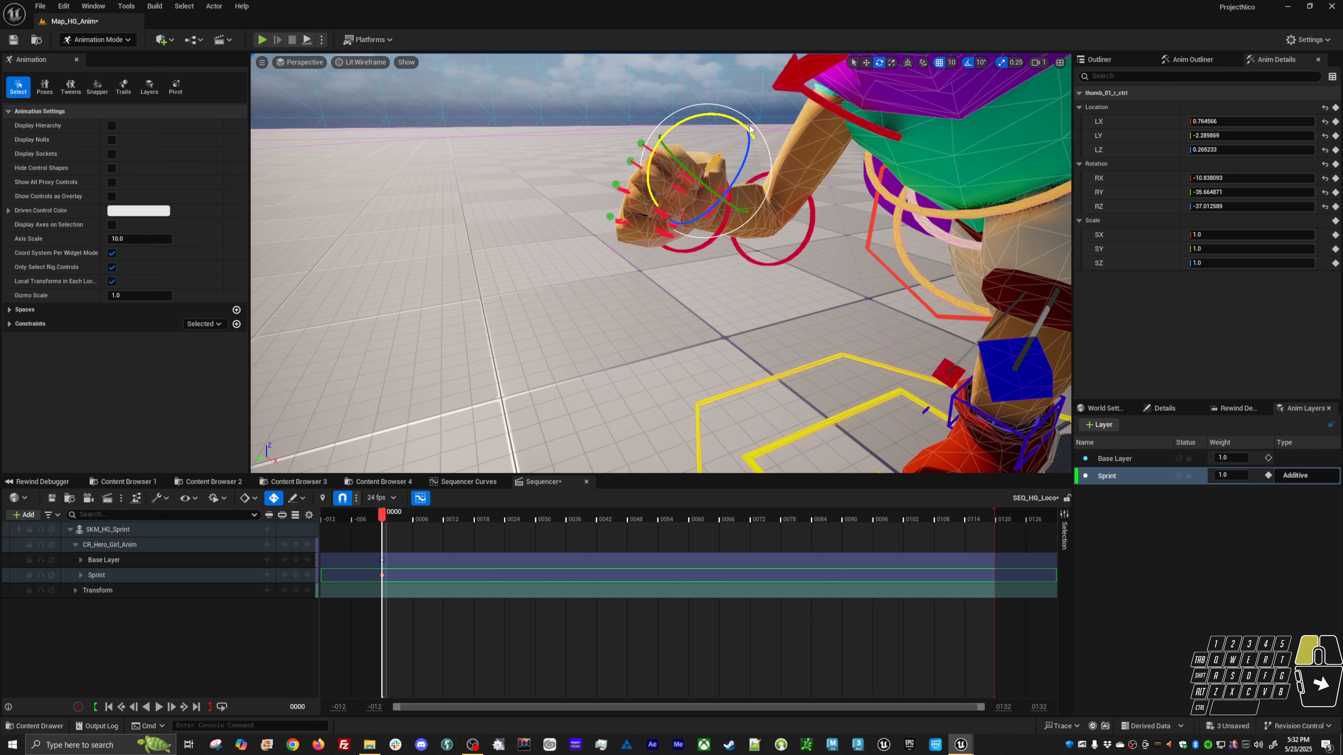
drag(751, 129, 761, 135)
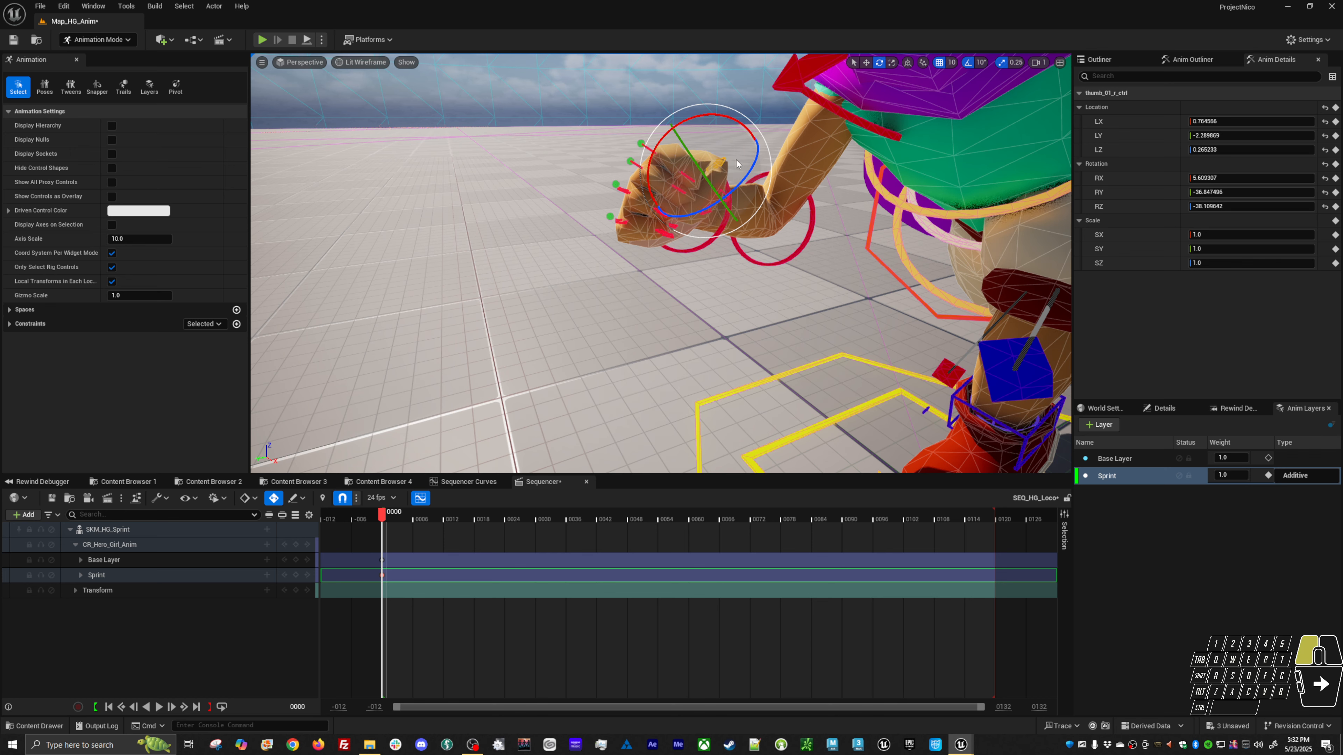
alt+drag(717, 179, 745, 230)
Rotate the right thumb's second control to about -65° on Z
click(614, 180)
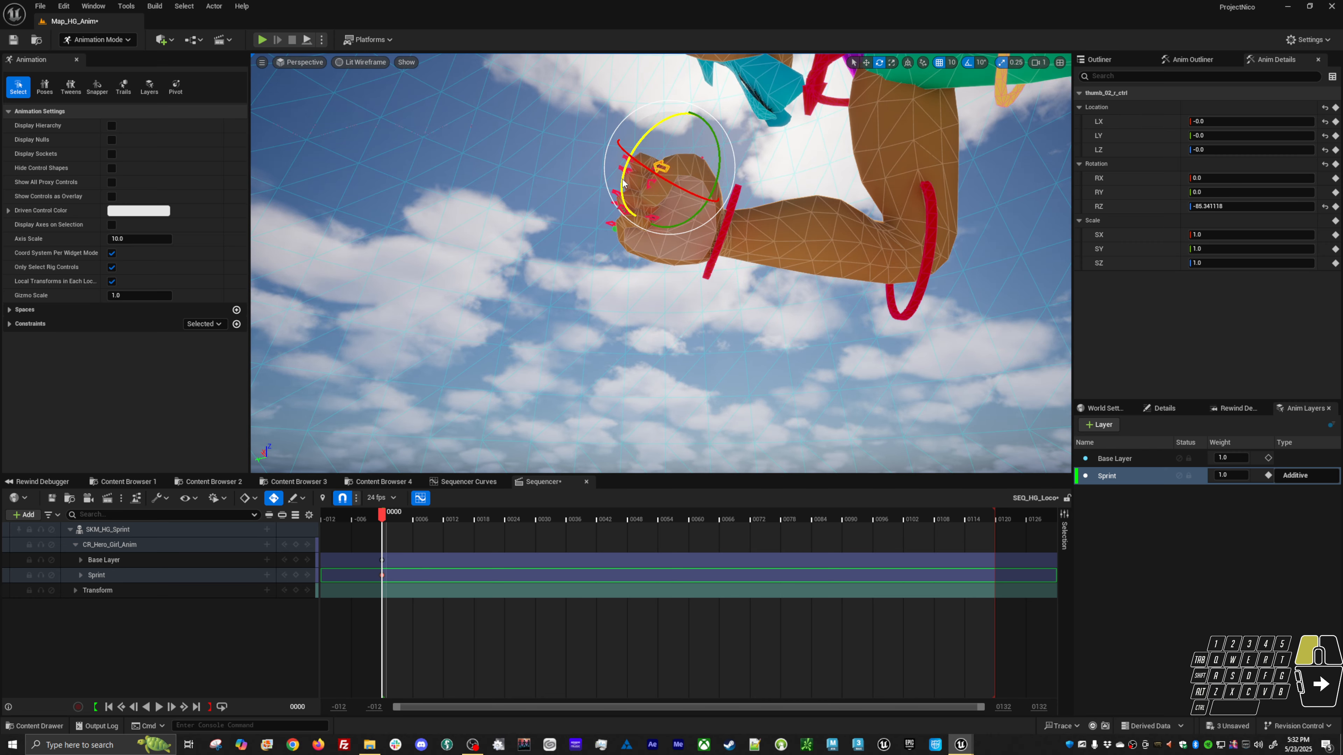
alt+drag(624, 196, 671, 269)
alt+drag(708, 193, 718, 183)
Move the right thumb's base control to about 1.35, -2.86 and -0.38, with rotation at about -41° on Y and -42° on Z
key(w)
click(712, 185)
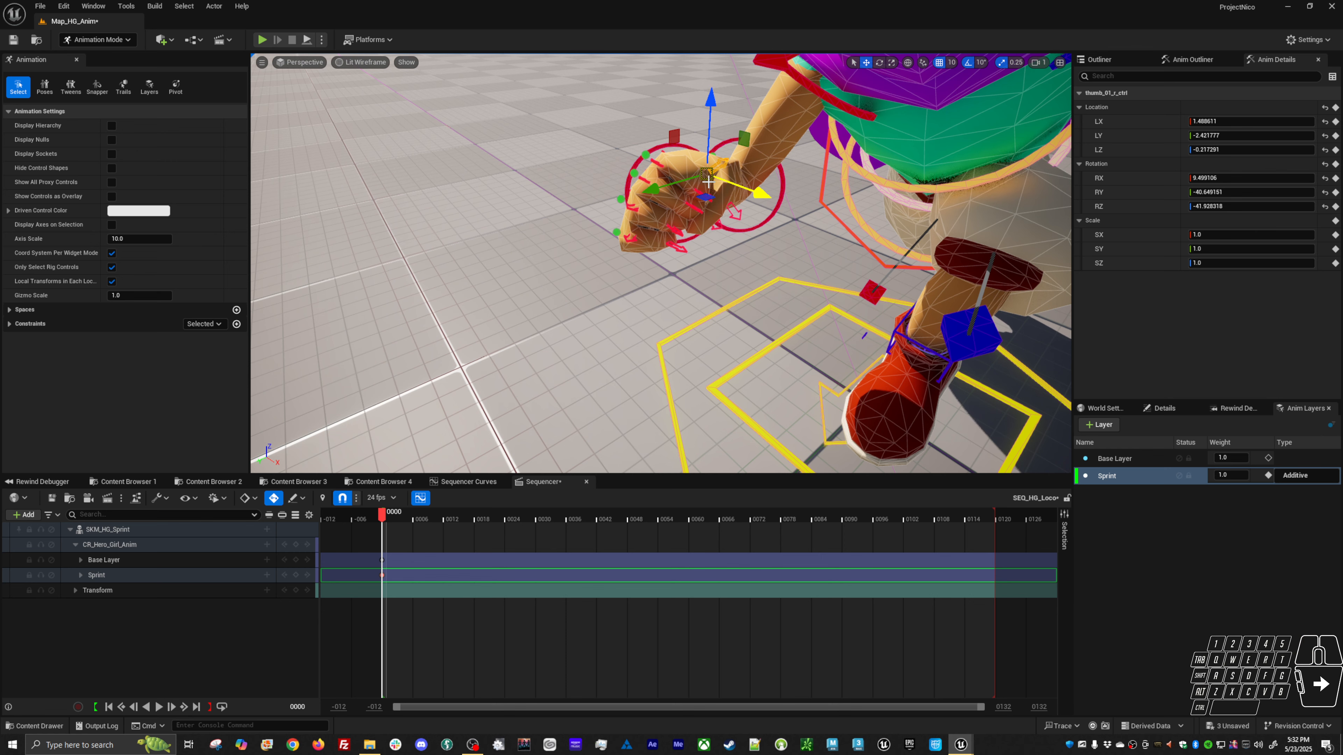
mouse_move(707, 187)
alt+mouse_down()
mouse_move(629, 207)
mouse_move(725, 208)
alt+mouse_up()
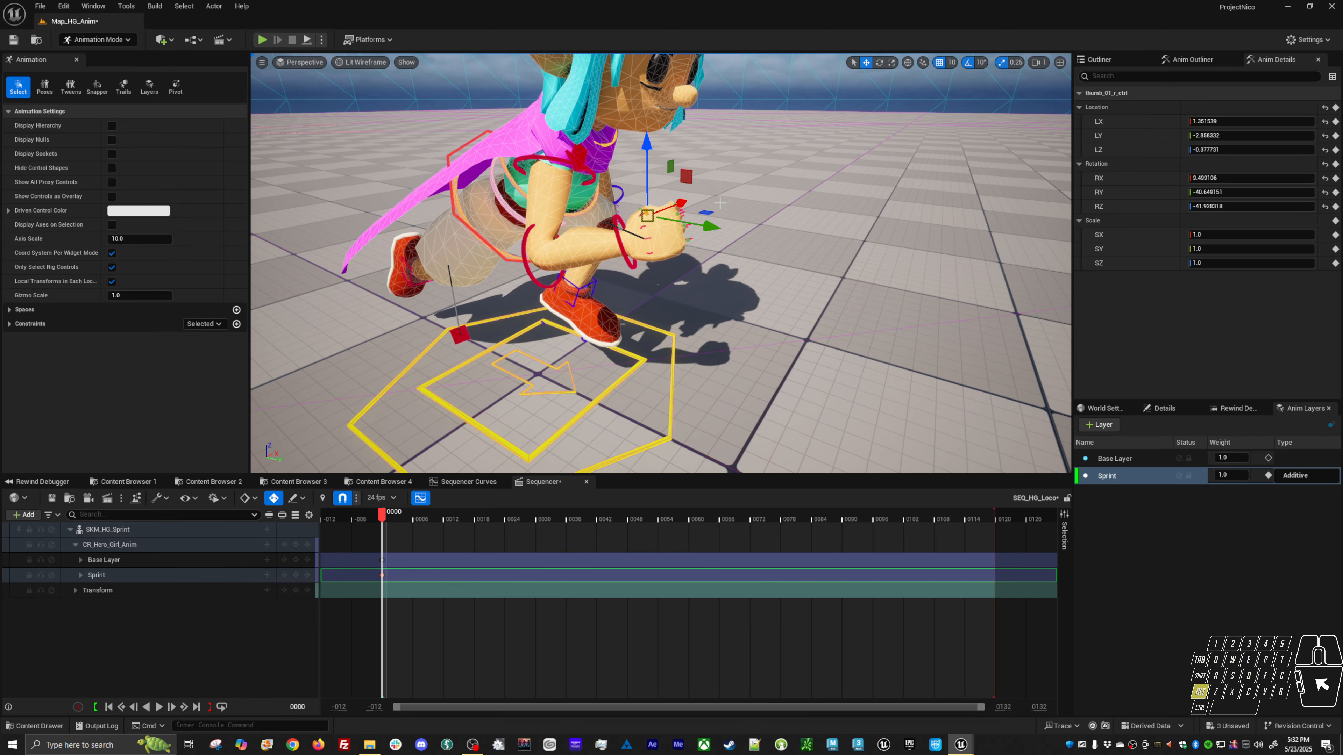
Select all finger controls of the right fist and exclude the blue box control near the knee from the selection
drag(660, 273, 372, 233)
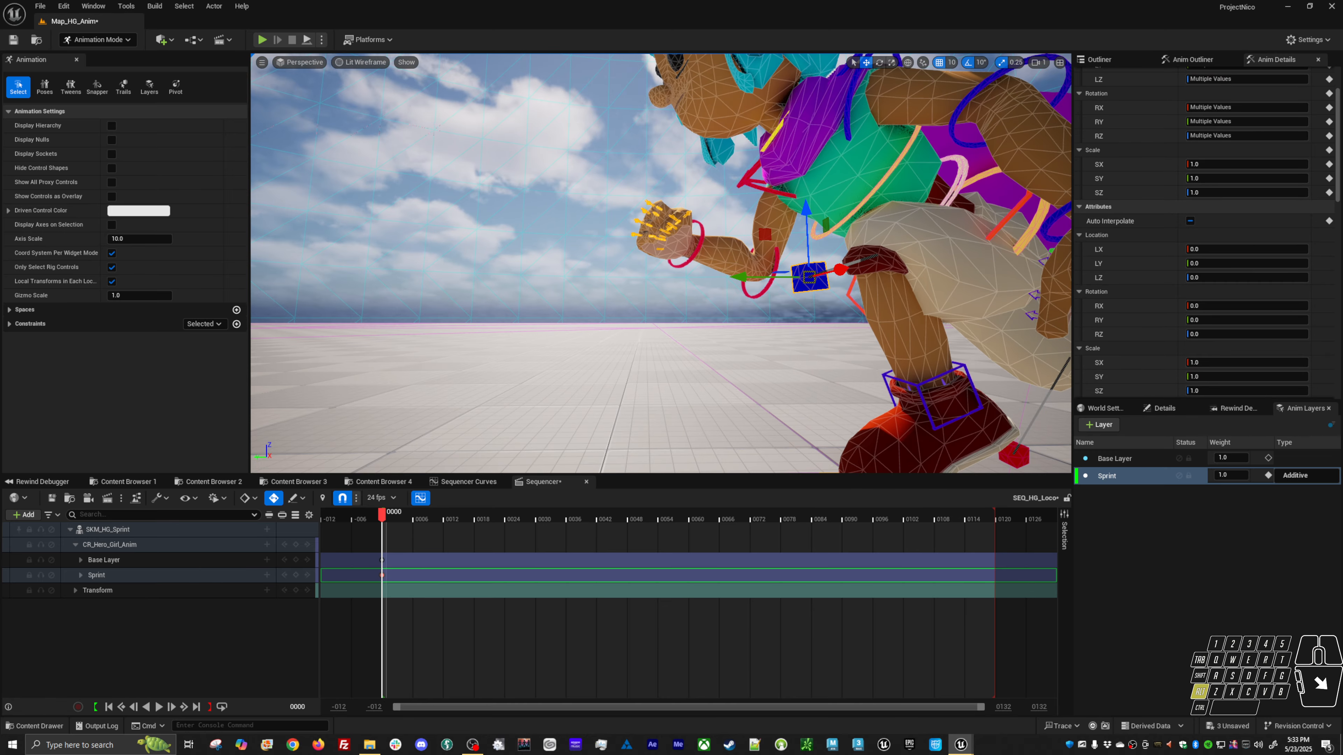
ctrl+click(822, 291)
alt+drag(370, 138, 375, 173)
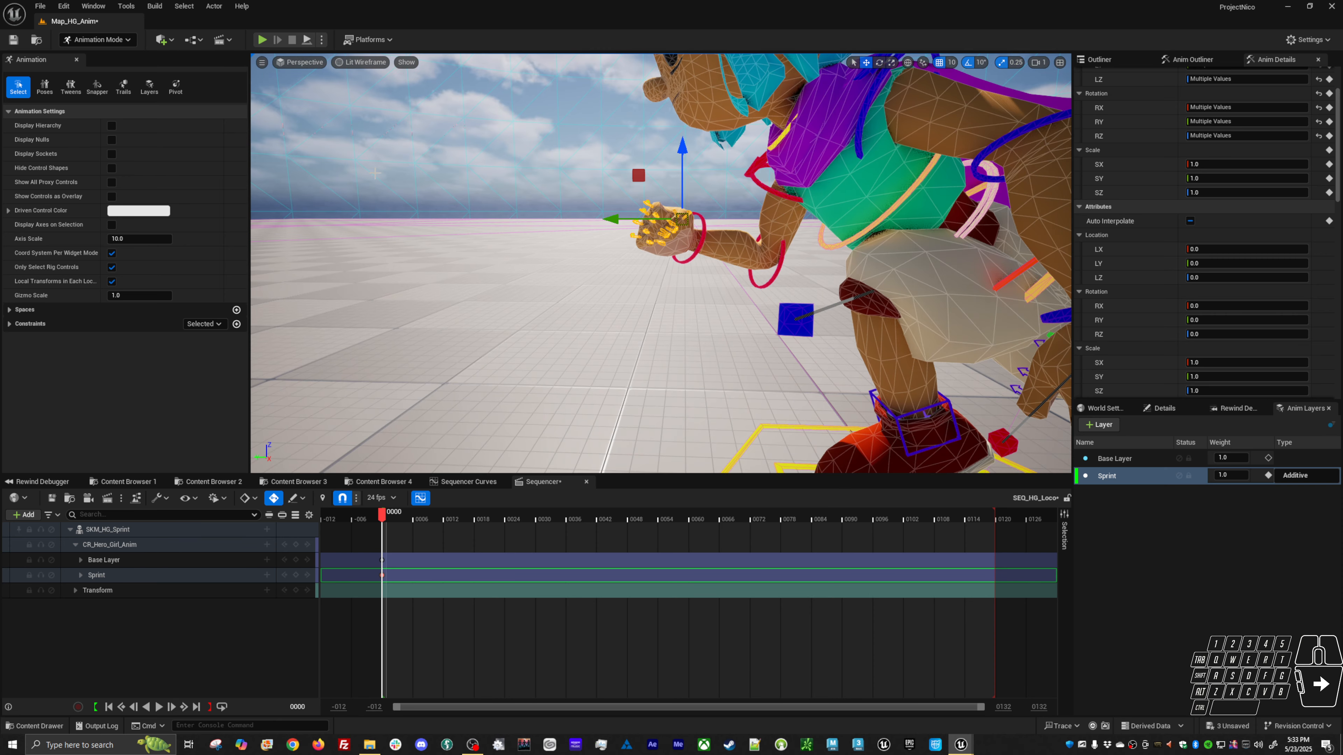
Create a control rig pose asset named Fist_R in the Pose folder from the selected finger controls
click(44, 87)
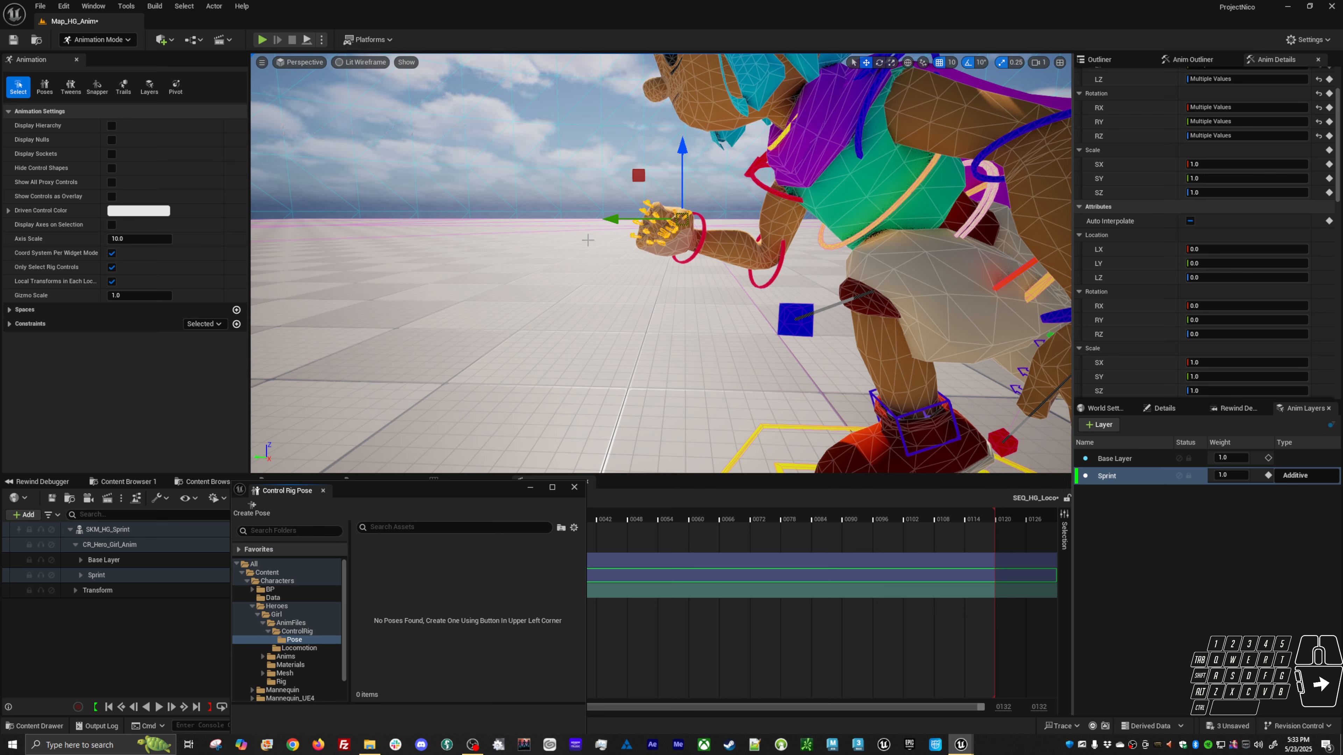
click(47, 87)
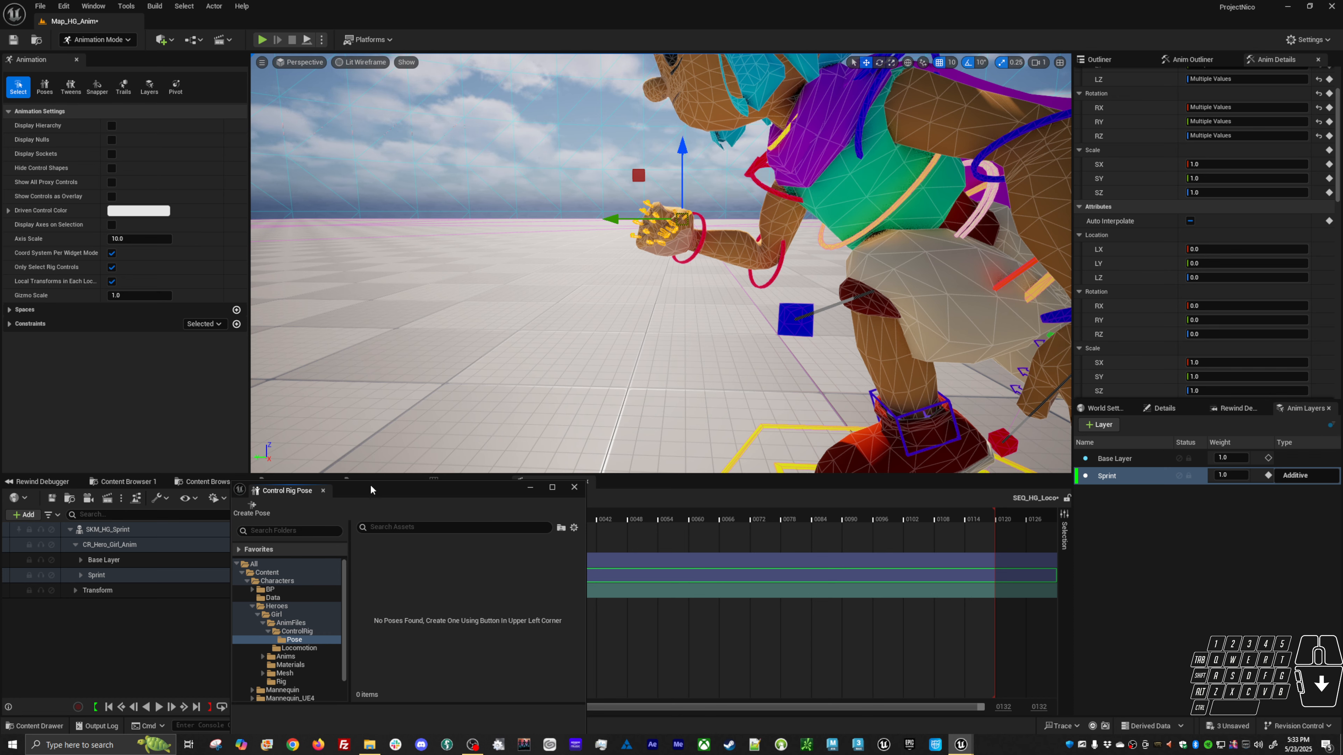
drag(371, 489, 488, 166)
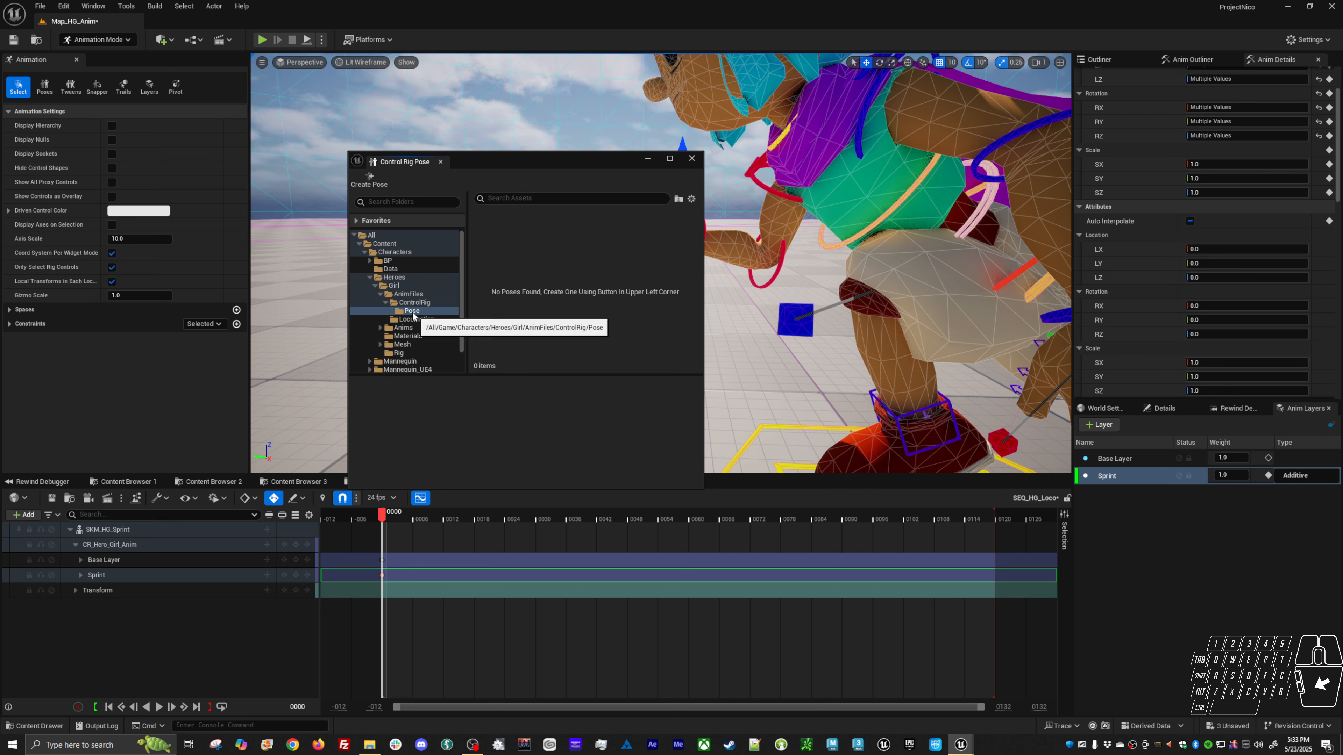
click(369, 179)
click(688, 343)
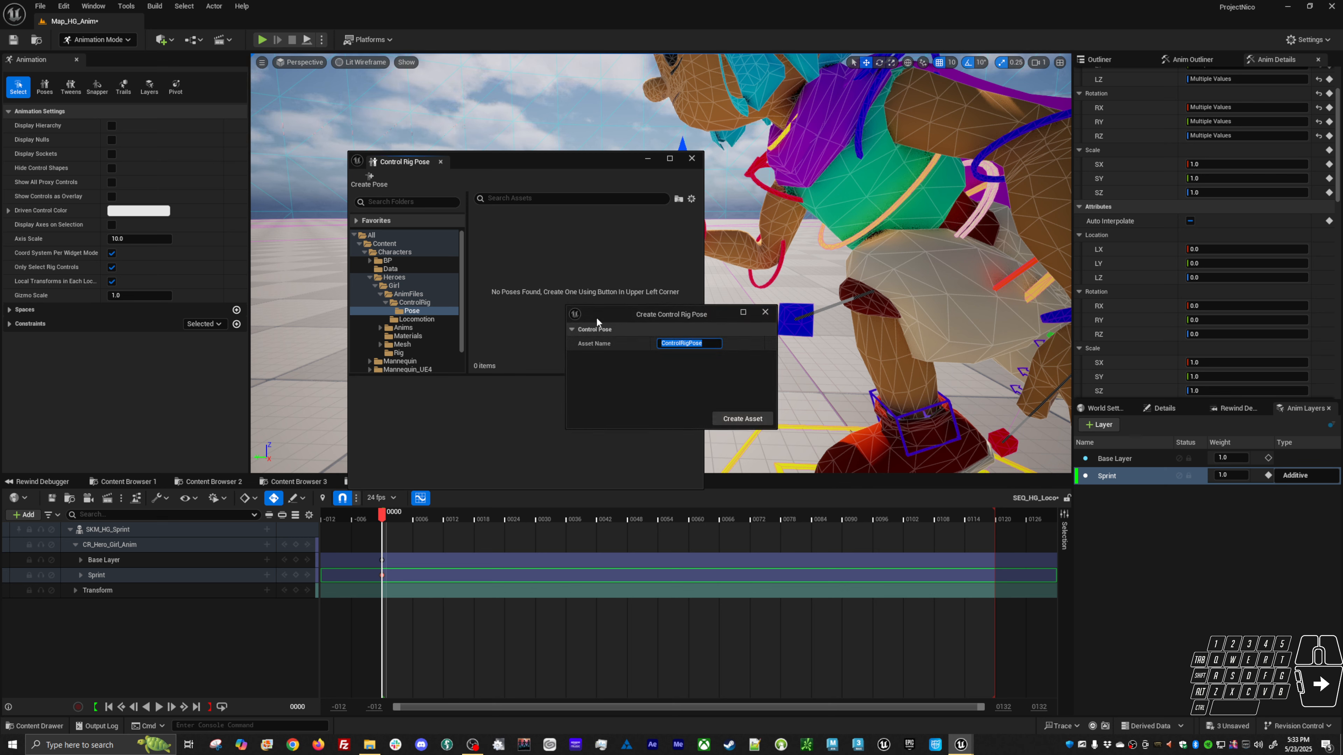
text(Fist_R)
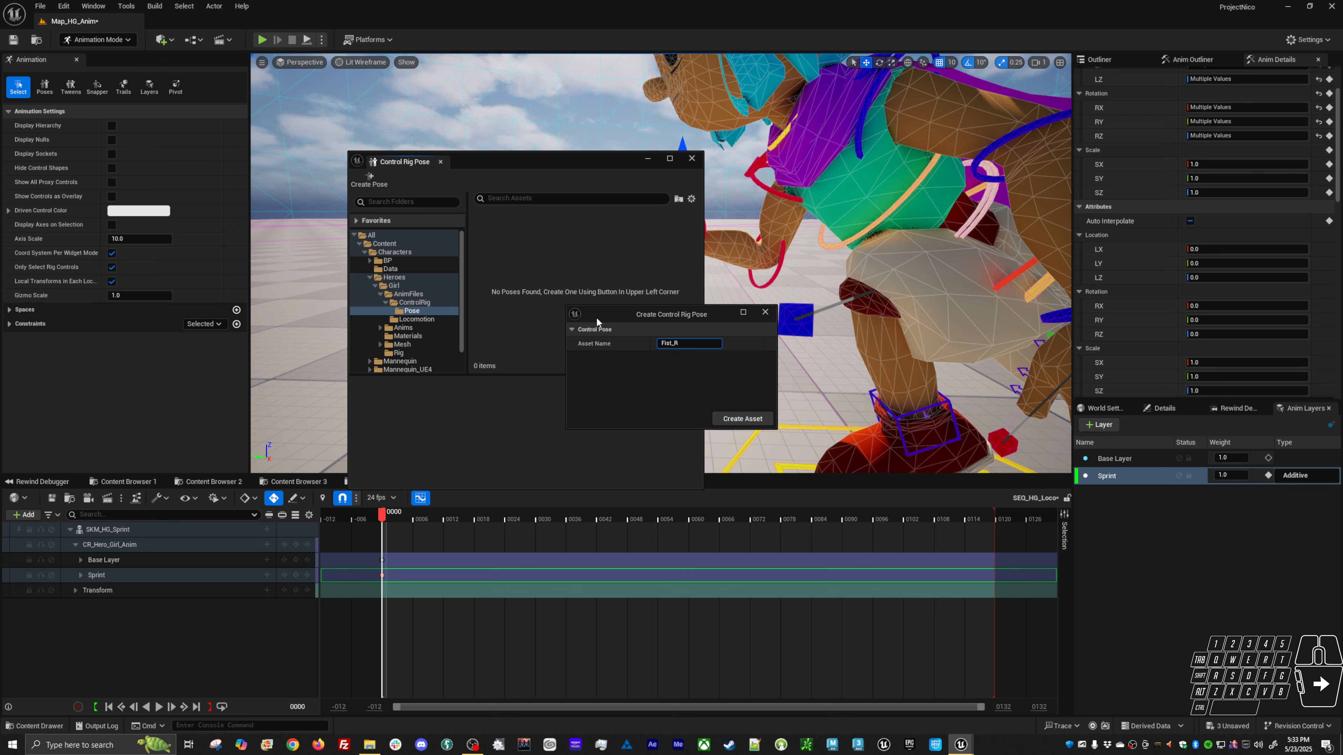
drag(700, 344, 587, 323)
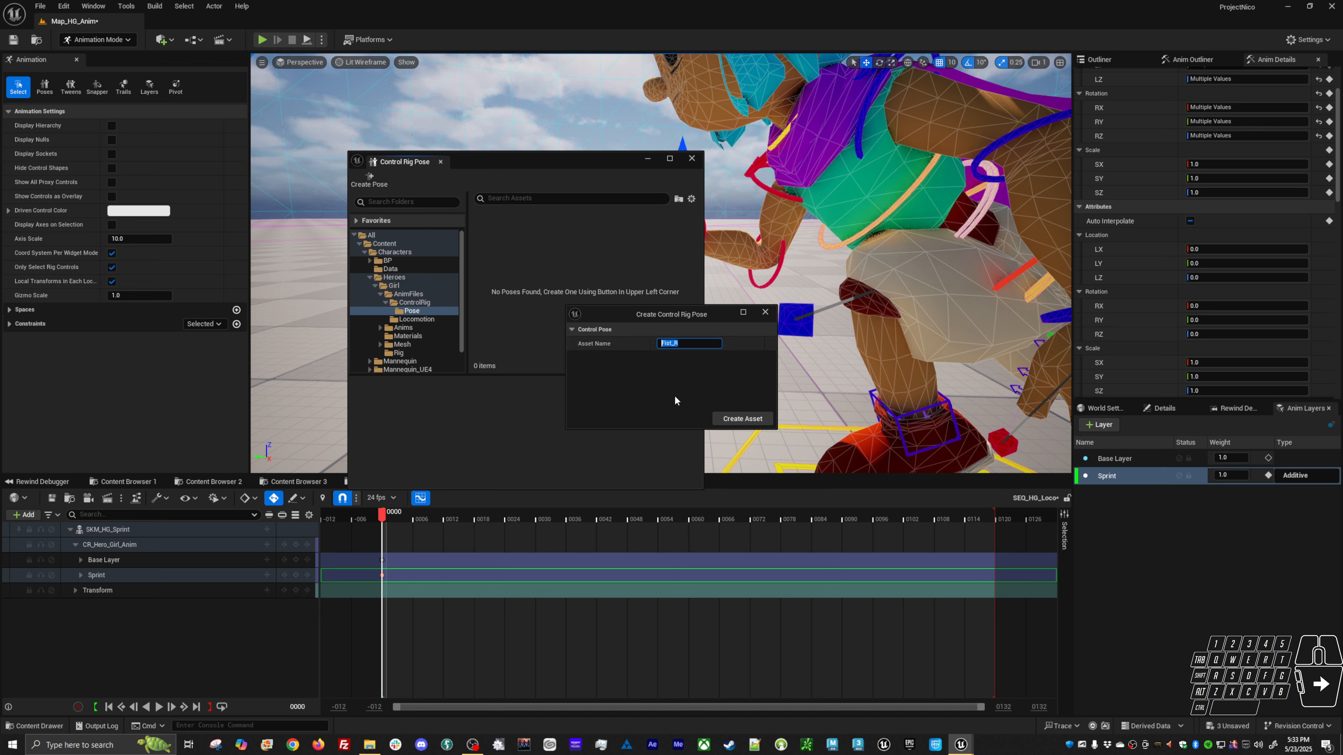
click(743, 418)
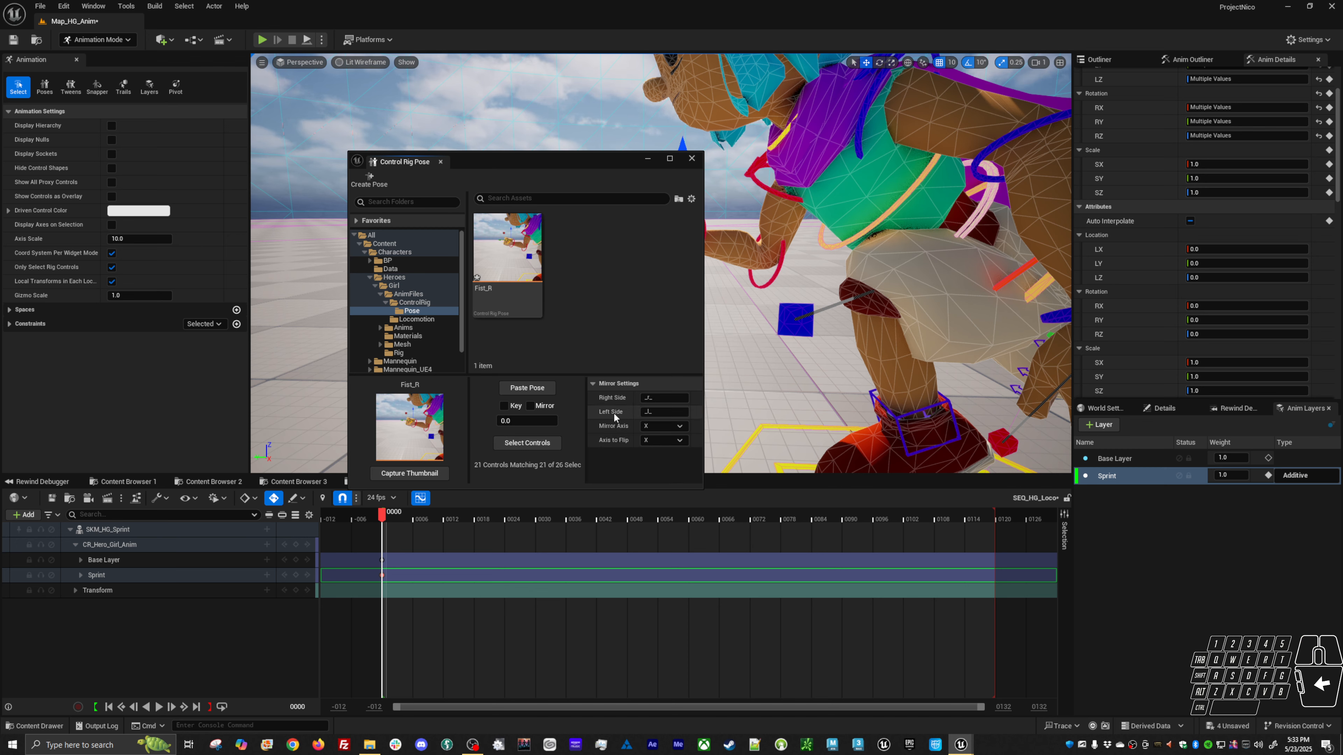
Frame the right fist in close-up and capture it as the Fist_R pose thumbnail
drag(606, 161, 448, 159)
mouse_move(659, 217)
alt+right_down()
mouse_move(703, 216)
mouse_move(659, 217)
alt+right_up()
alt+middle_drag(659, 217, 603, 237)
alt+right_drag(658, 216, 735, 217)
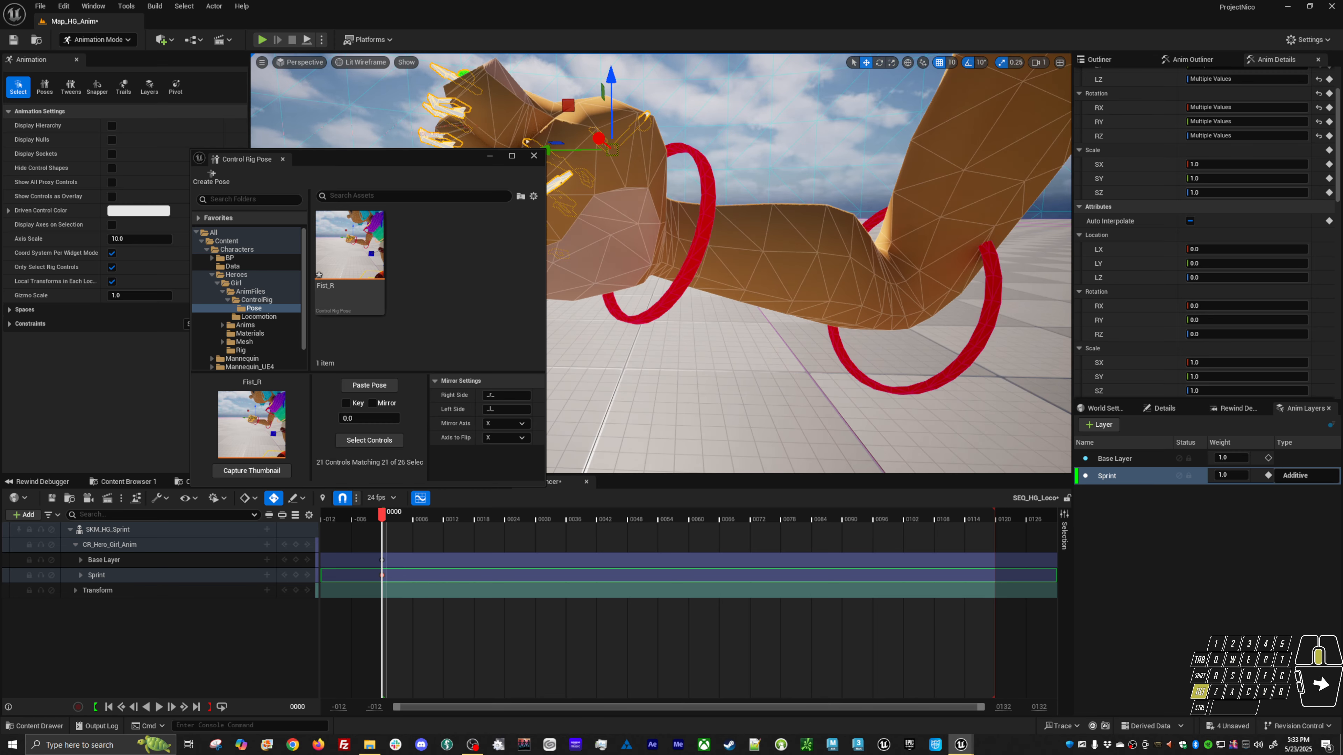
alt+middle_drag(659, 217, 761, 307)
mouse_move(659, 217)
alt+mouse_down()
mouse_move(740, 248)
mouse_move(664, 219)
alt+mouse_up()
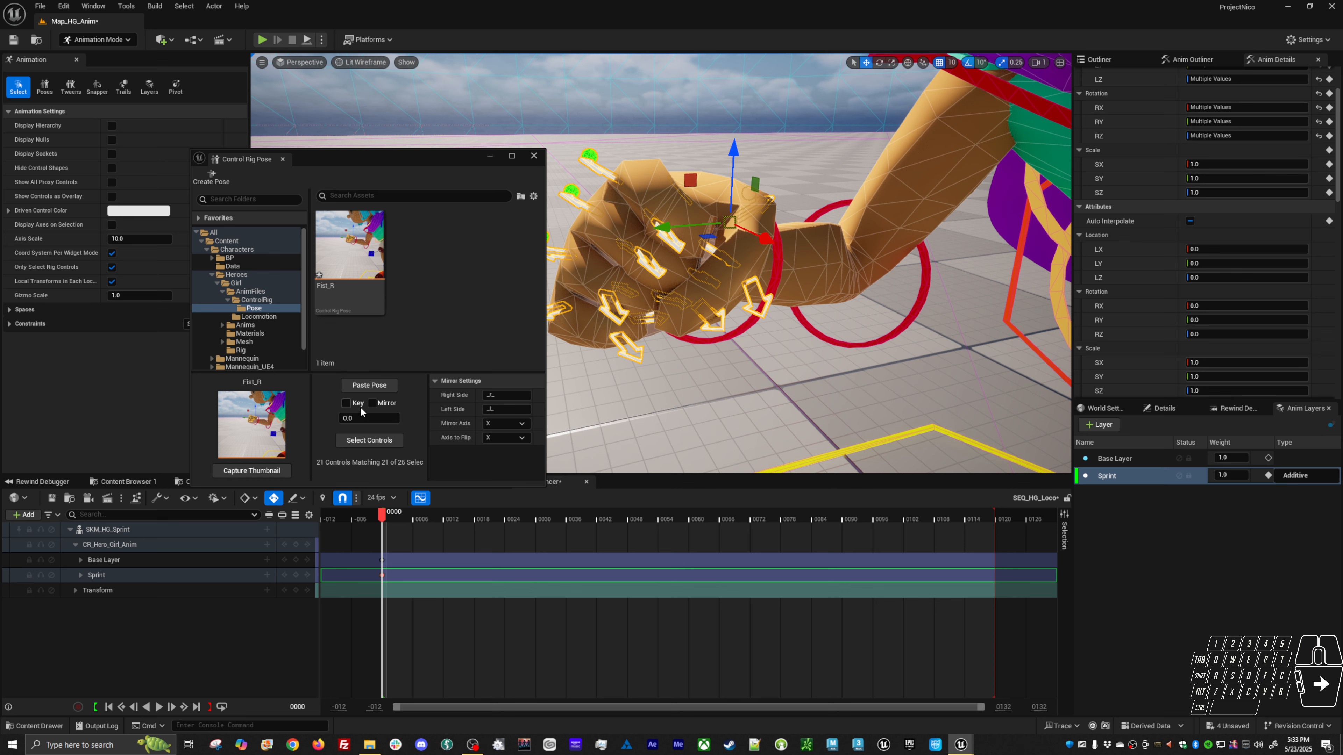
click(252, 470)
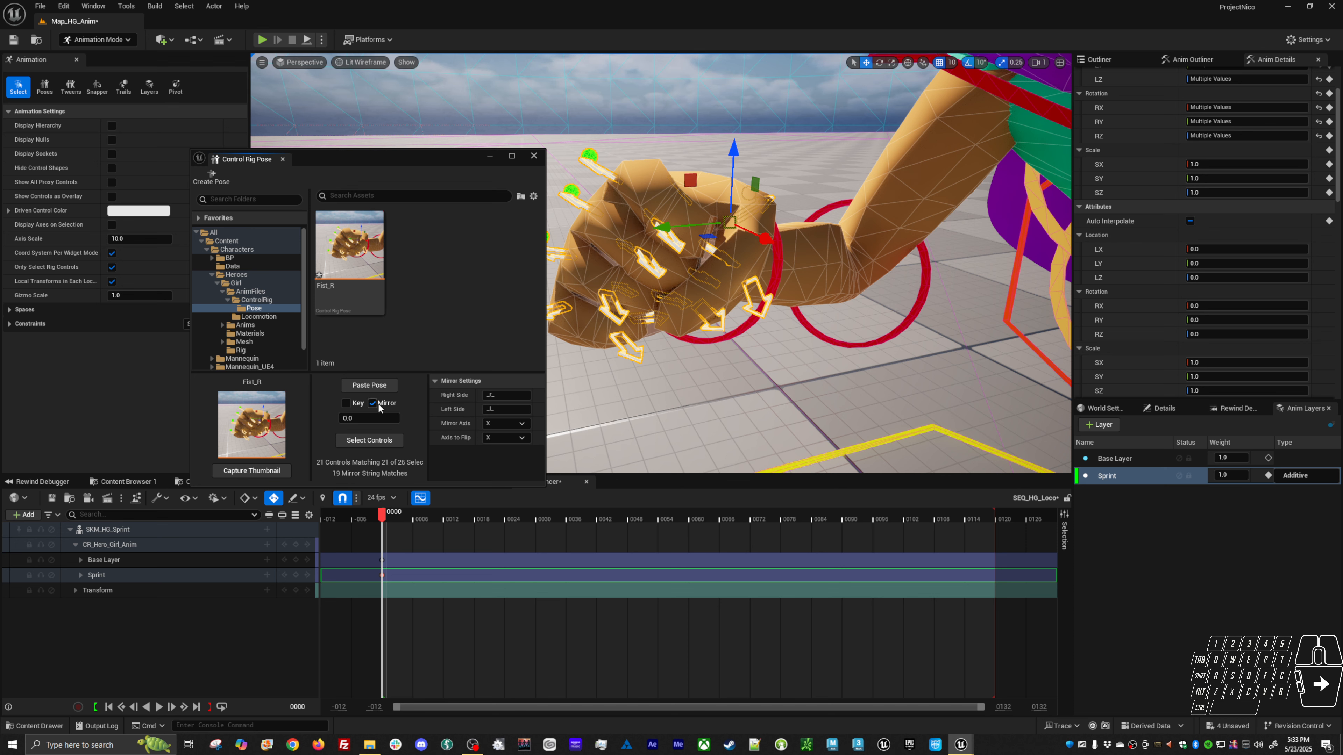
With mirroring enabled, select the opposite hand's matching controls and paste the Fist_R pose onto the left hand
click(373, 440)
click(377, 385)
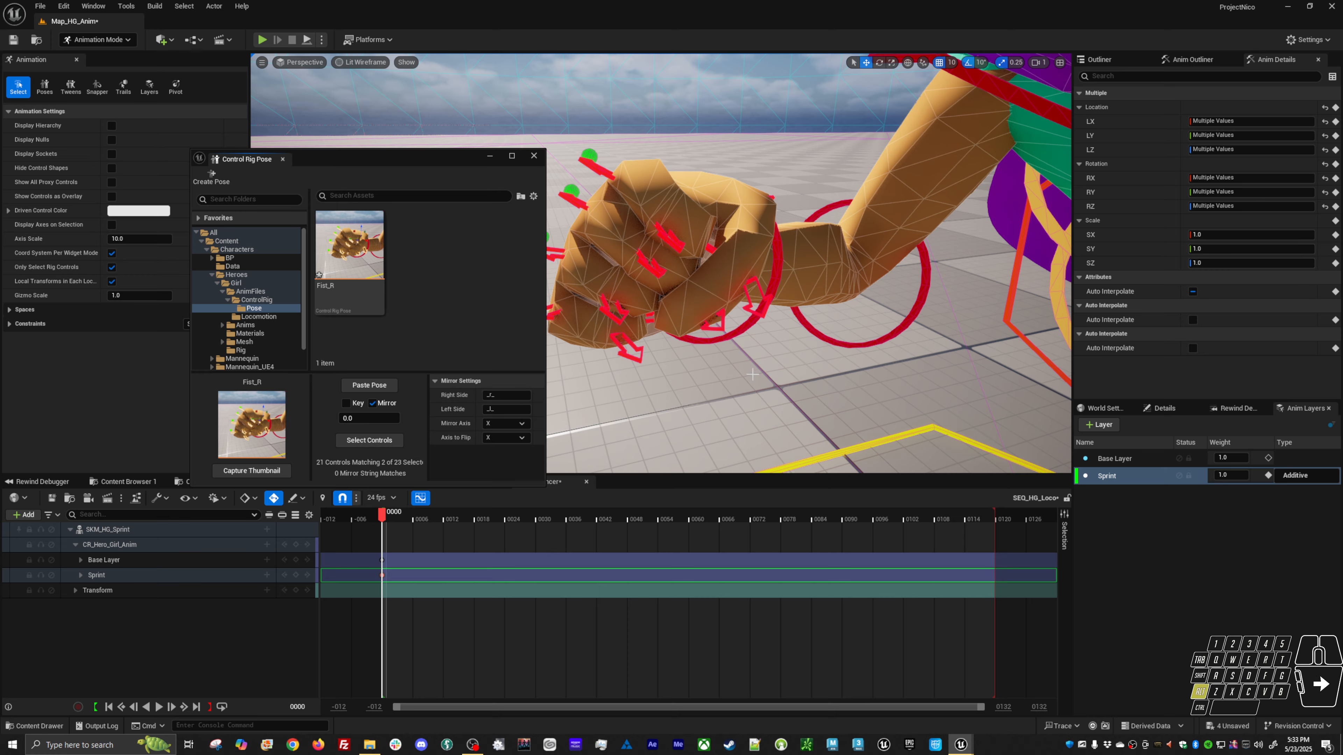
alt+right_drag(751, 370, 751, 423)
alt+drag(752, 339, 920, 281)
alt+right_drag(751, 339, 851, 405)
alt+middle_drag(851, 404, 788, 413)
alt+right_drag(788, 413, 841, 439)
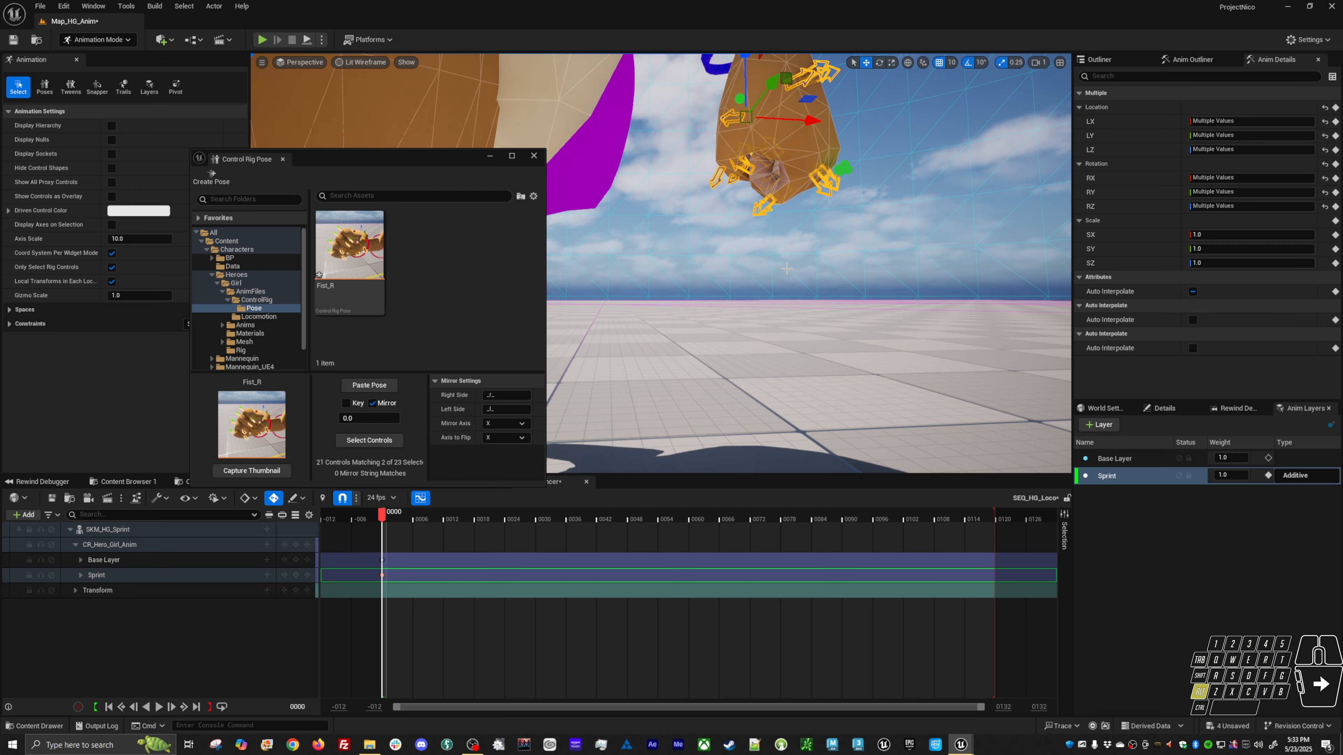
Rotate the right upper arm FK control to about -27° on X, 13° on Y and 61° on Z
alt+drag(841, 439, 885, 405)
alt+right_drag(885, 405, 809, 370)
alt+drag(808, 370, 999, 394)
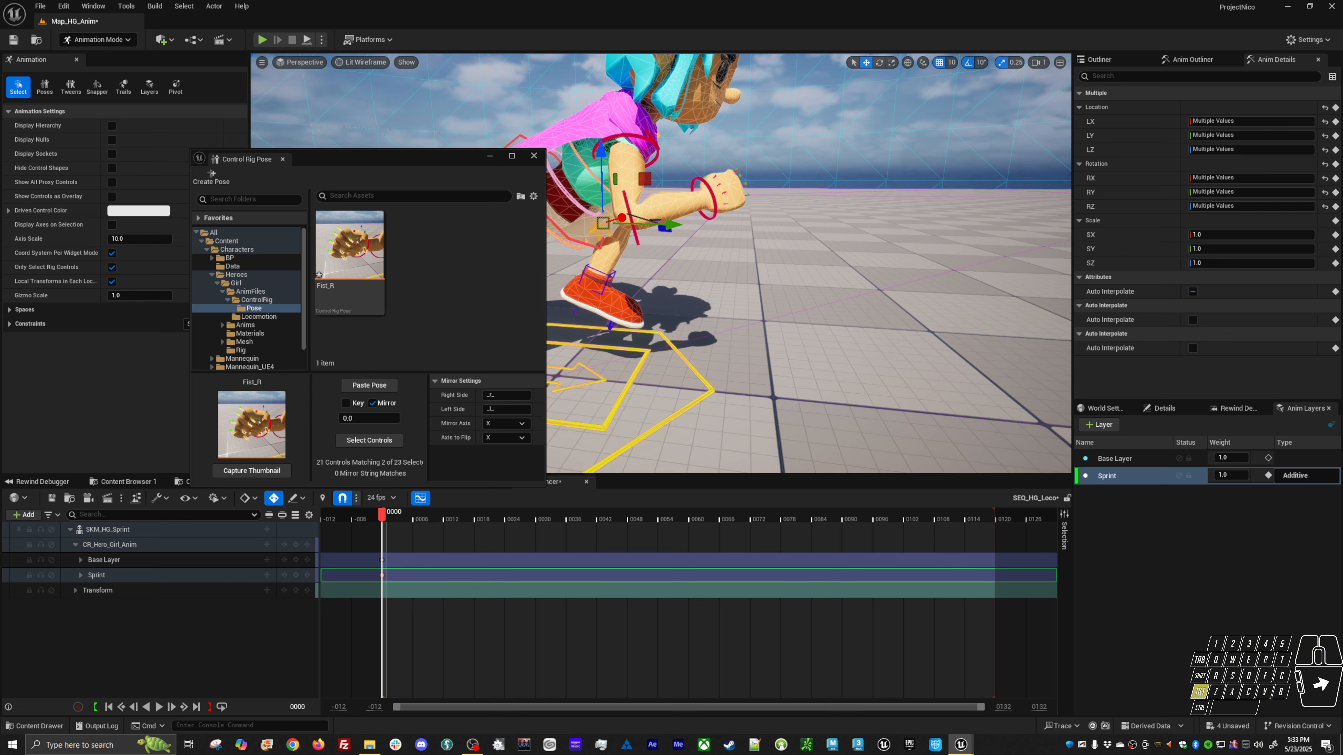
alt+drag(647, 140, 654, 141)
click(656, 199)
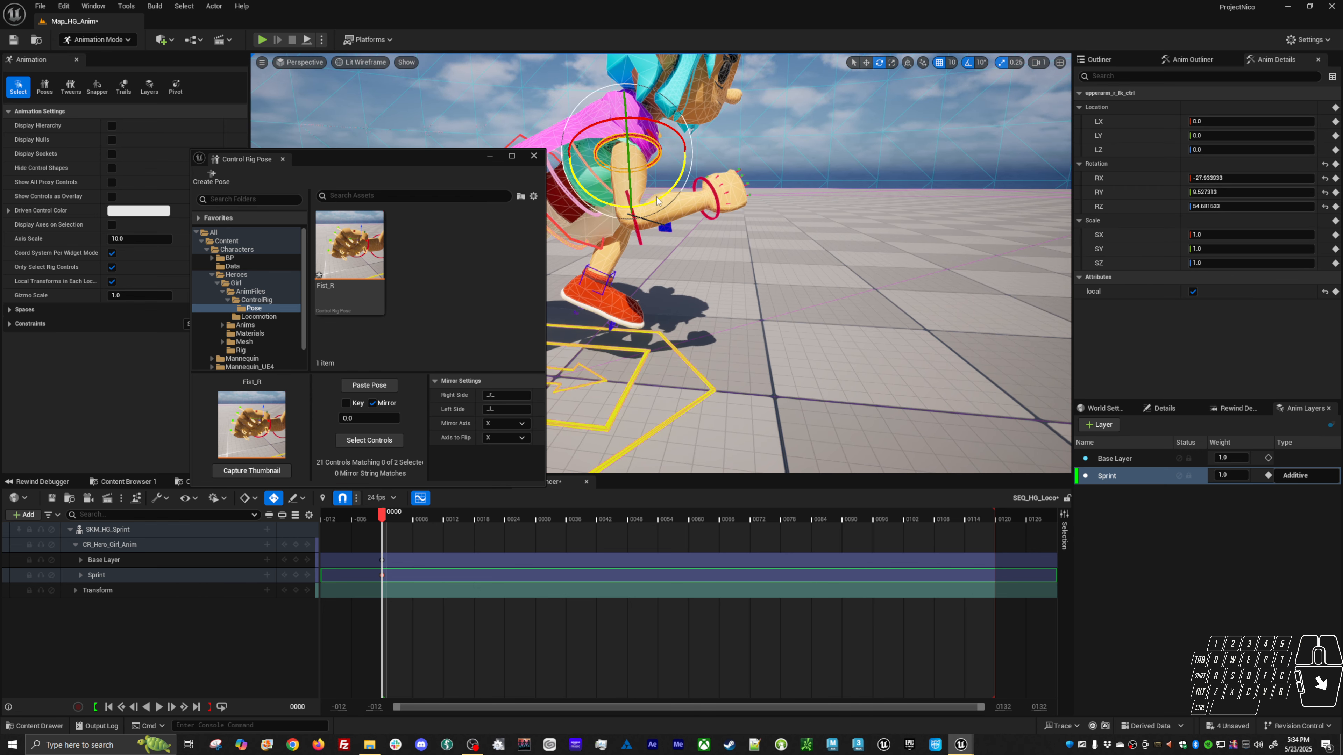
drag(663, 200, 674, 200)
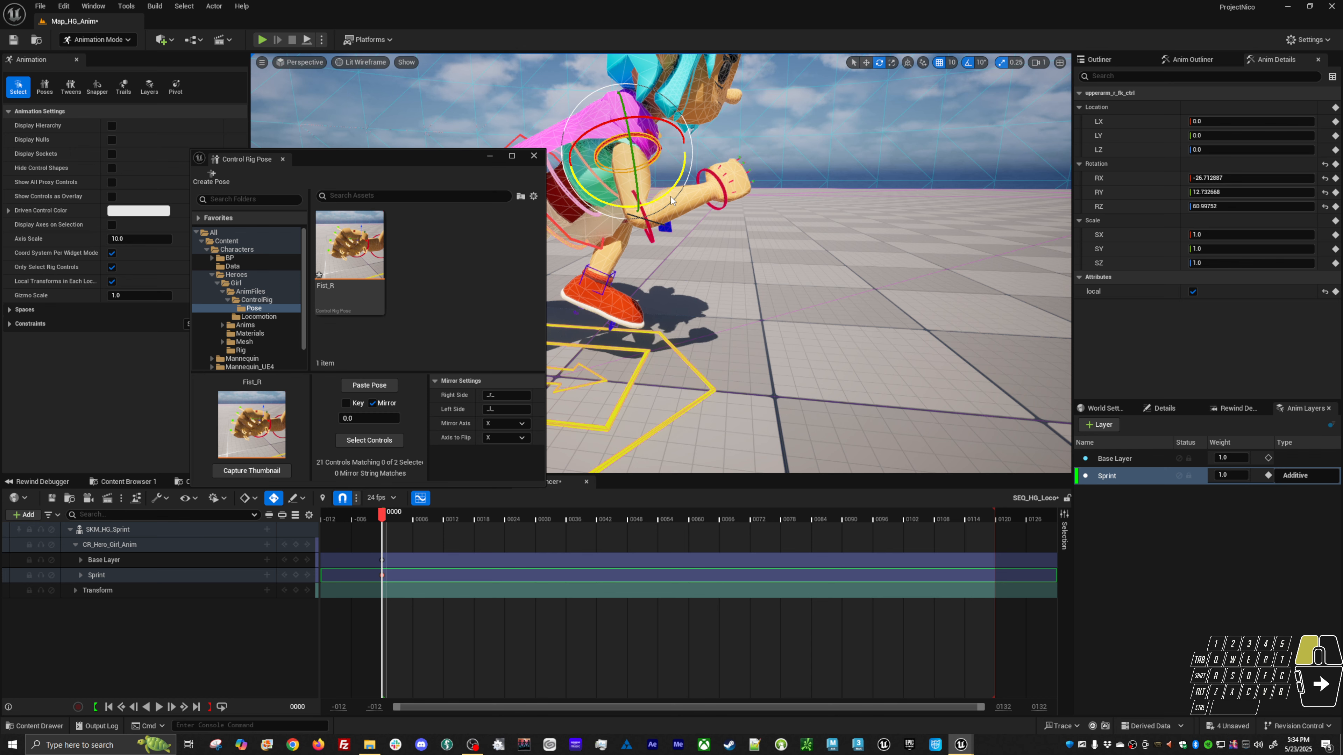
Rotate the right clavicle control to about 19° on X, 27° on Y and 47° on Z
key(w)
click(656, 138)
key(e)
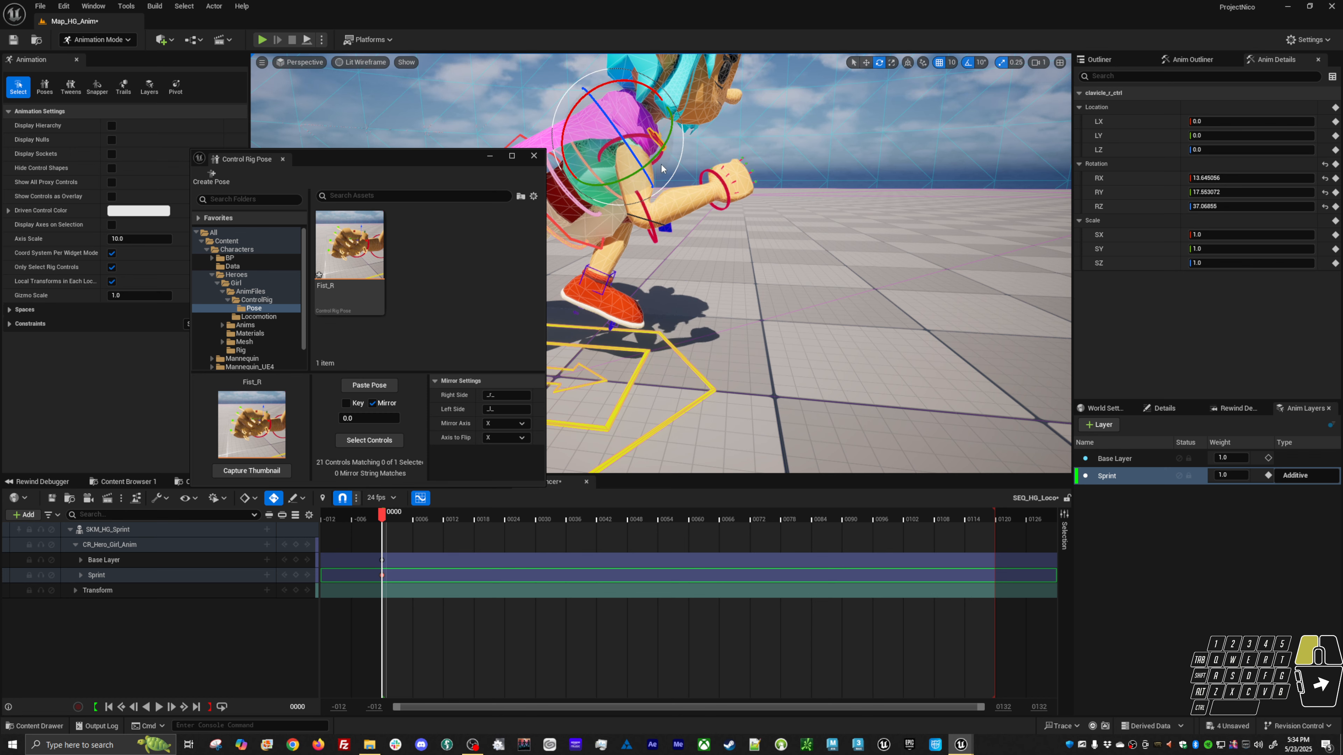
key(w)
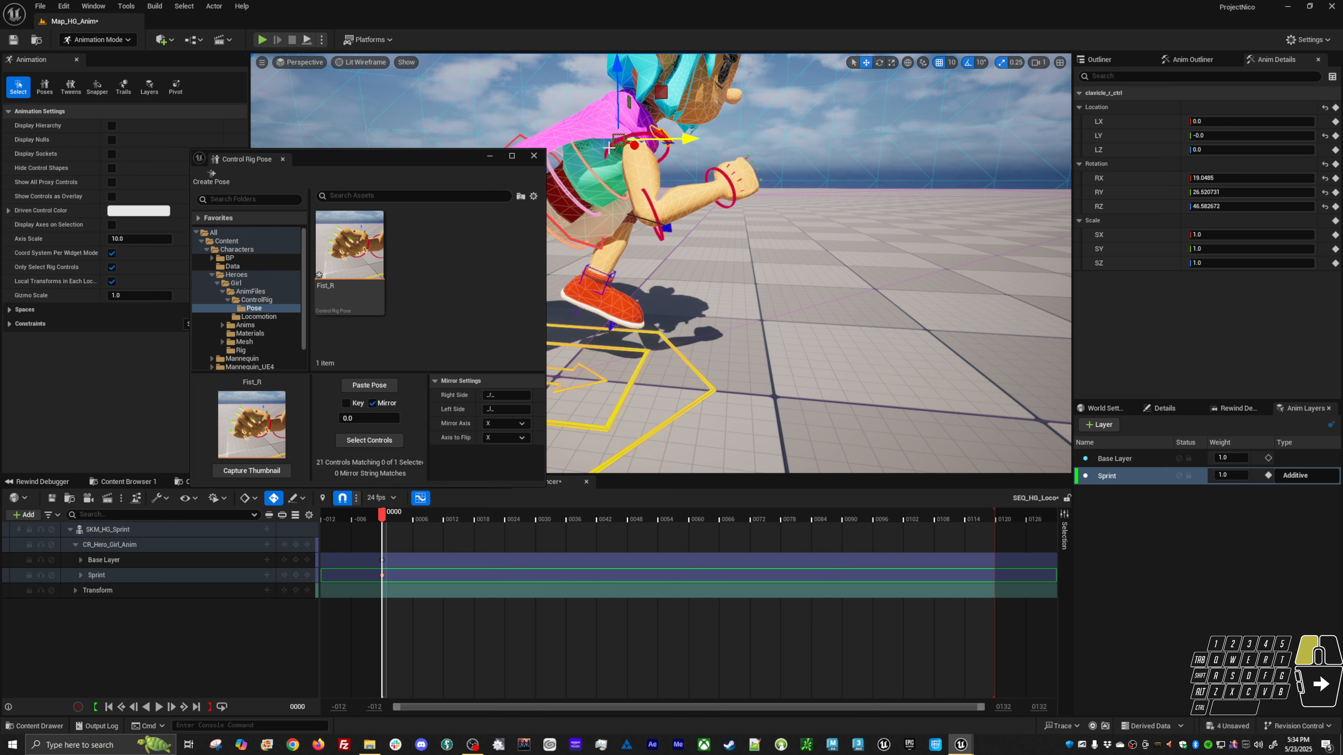
Swing the right upper arm FK control further forward to about -19° on X, 16° on Y and 73° on Z
click(634, 195)
key(e)
drag(657, 203, 674, 160)
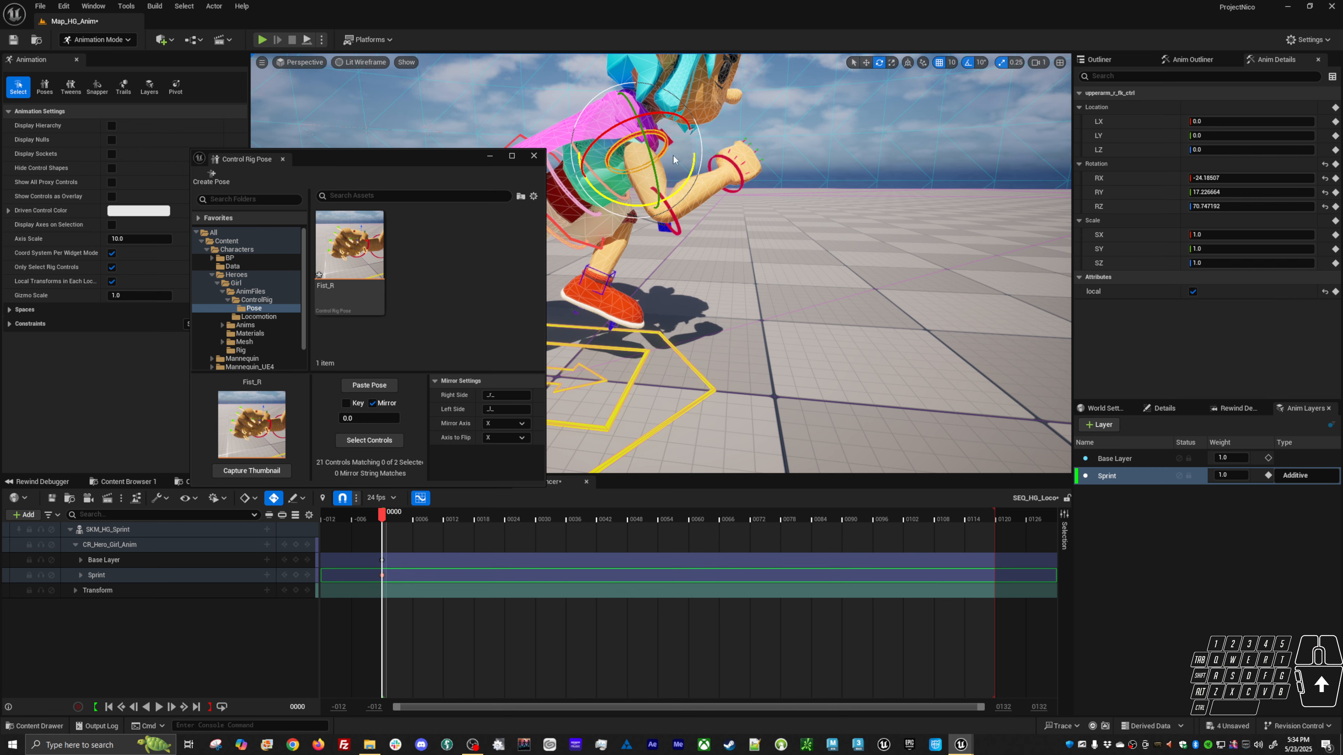
alt+right_drag(679, 155, 629, 159)
alt+drag(678, 155, 523, 177)
alt+middle_drag(679, 156, 756, 172)
alt+right_drag(756, 172, 791, 221)
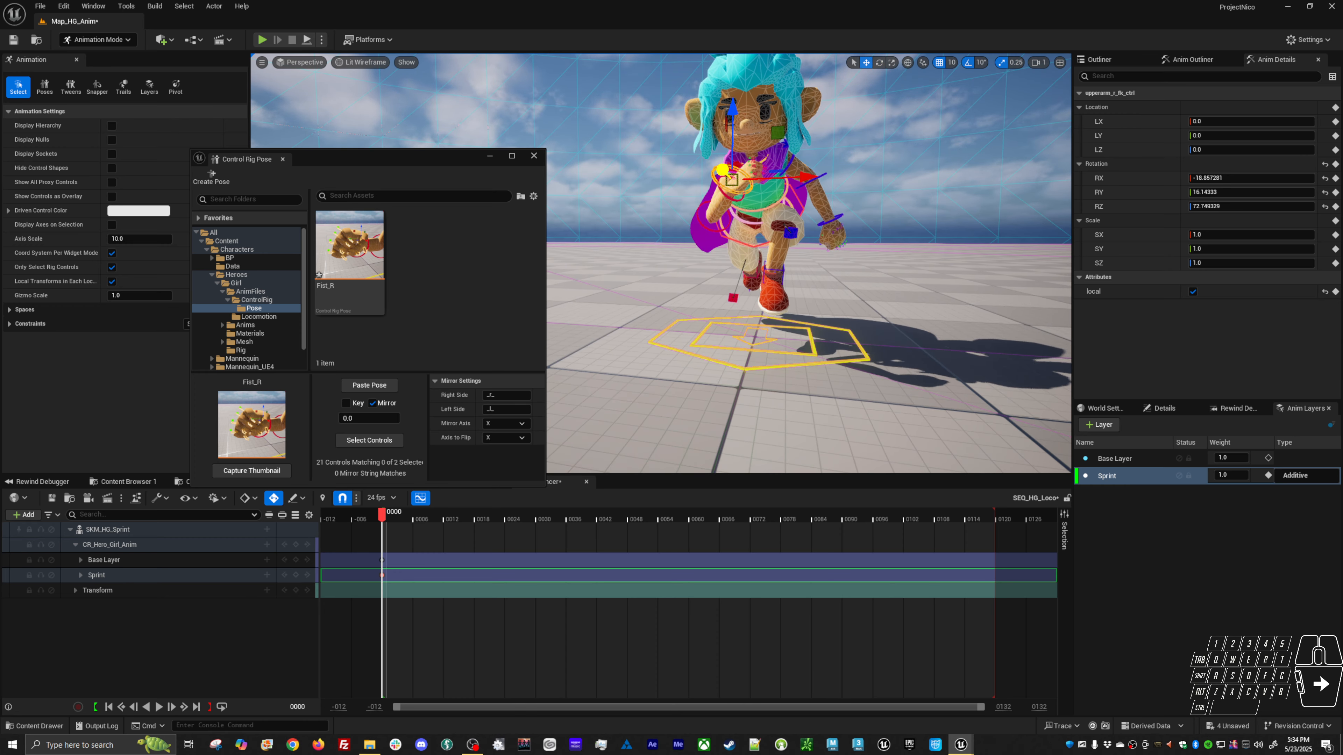
Turn the right upper arm outward from the chest to about -19° on X, 26° on Y and 53° on Z
click(756, 220)
key(e)
drag(760, 204, 719, 197)
click(754, 203)
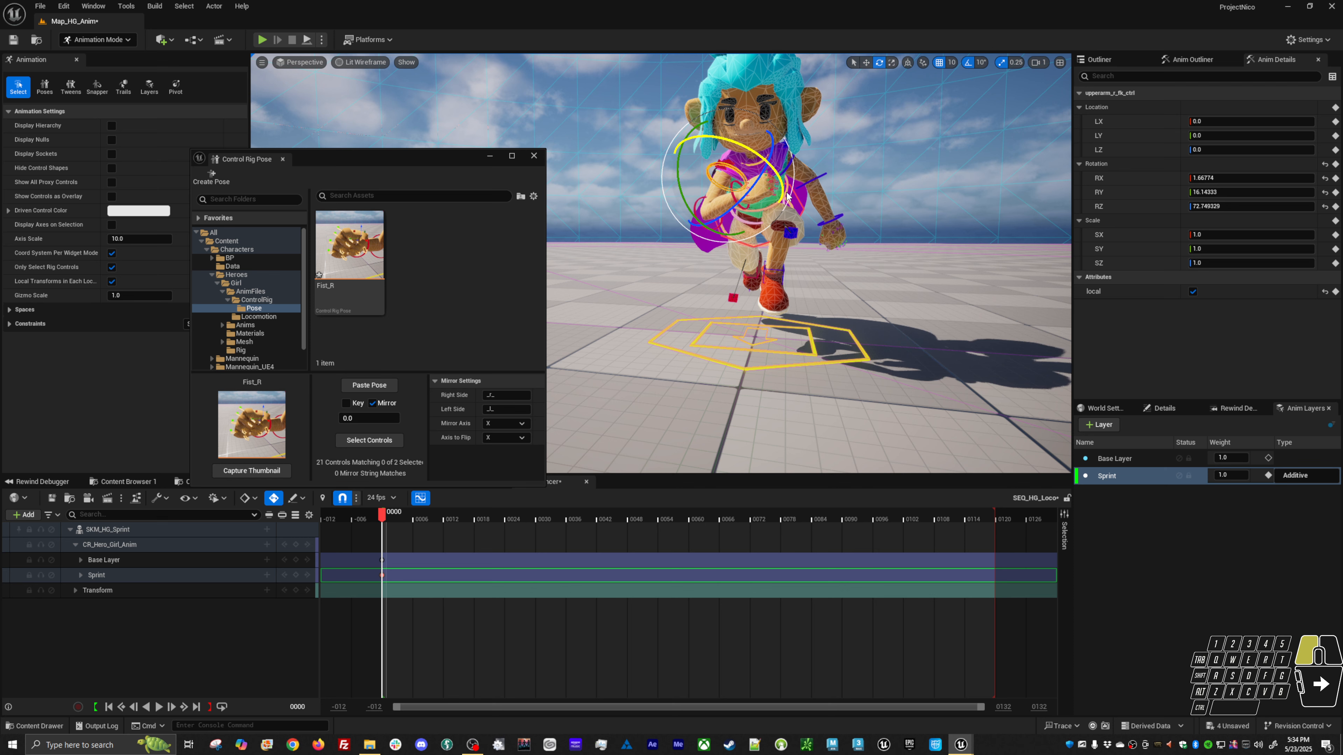
drag(750, 222, 715, 229)
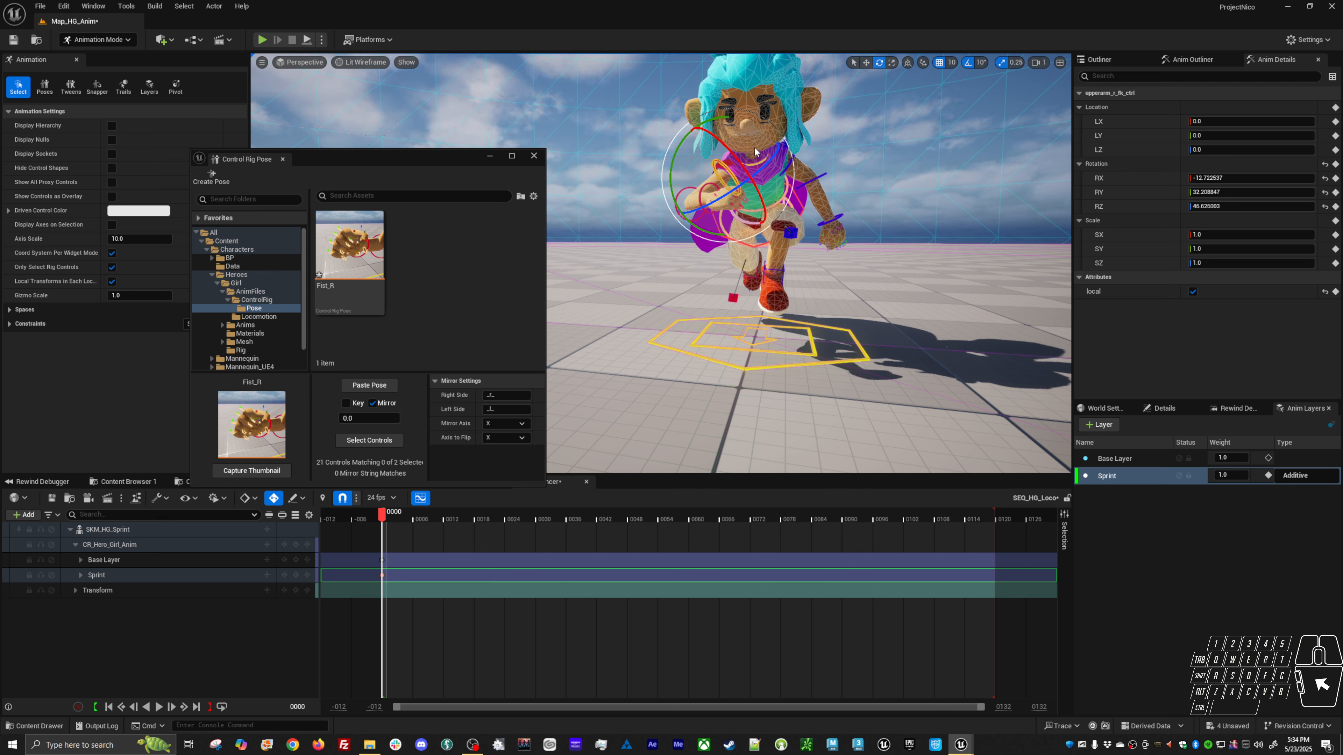
drag(736, 140, 741, 138)
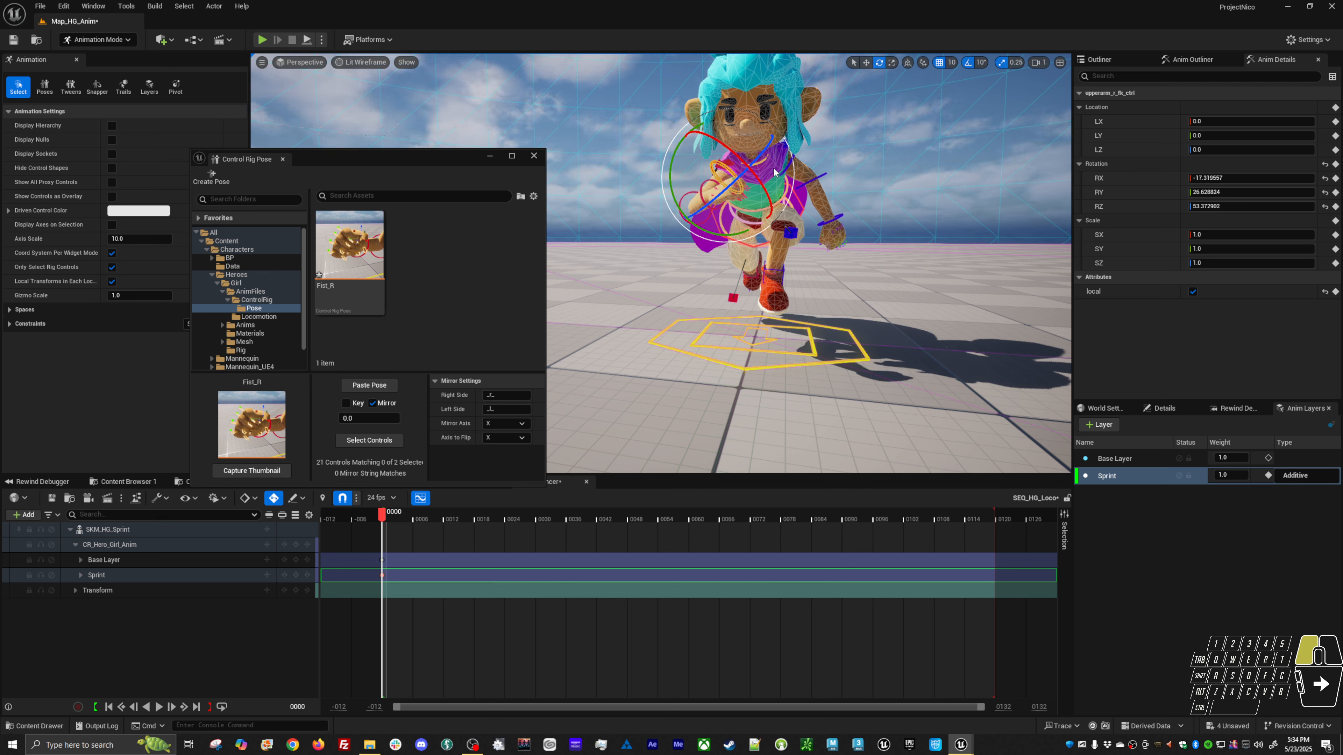
Move the trailing right foot's IK control slightly forward toward the body
alt+drag(740, 175, 880, 196)
alt+middle_drag(724, 225, 846, 211)
alt+drag(845, 211, 727, 278)
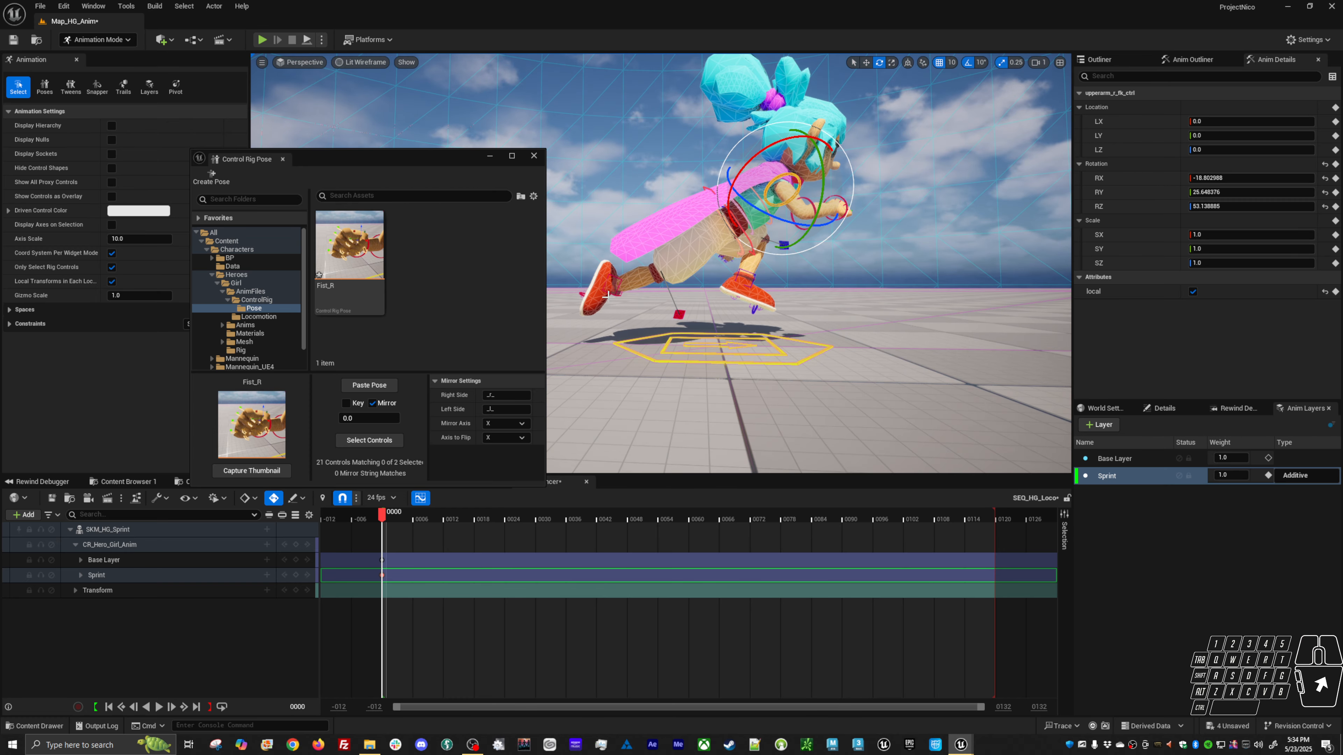
click(614, 285)
key(w)
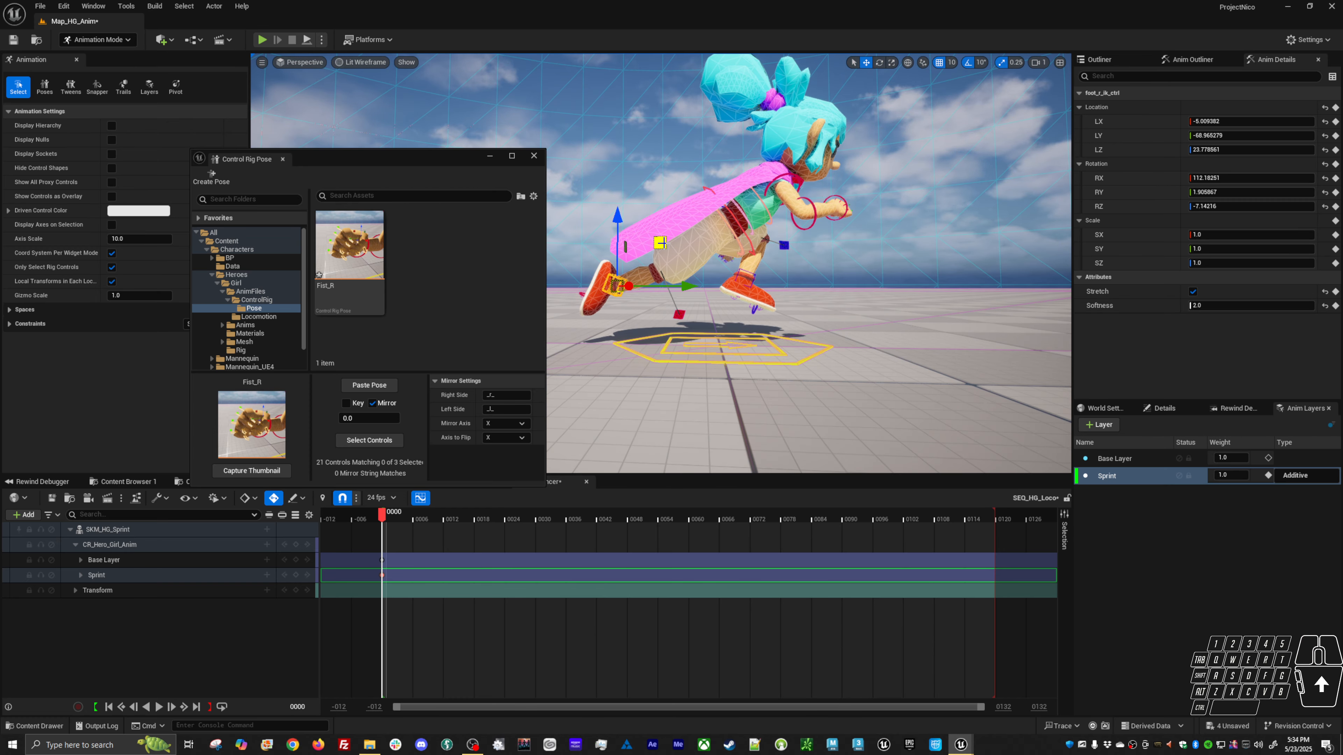
drag(660, 243, 688, 240)
Rotate the left clavicle control backward to about -13° on Z
click(697, 106)
key(e)
drag(607, 207, 619, 249)
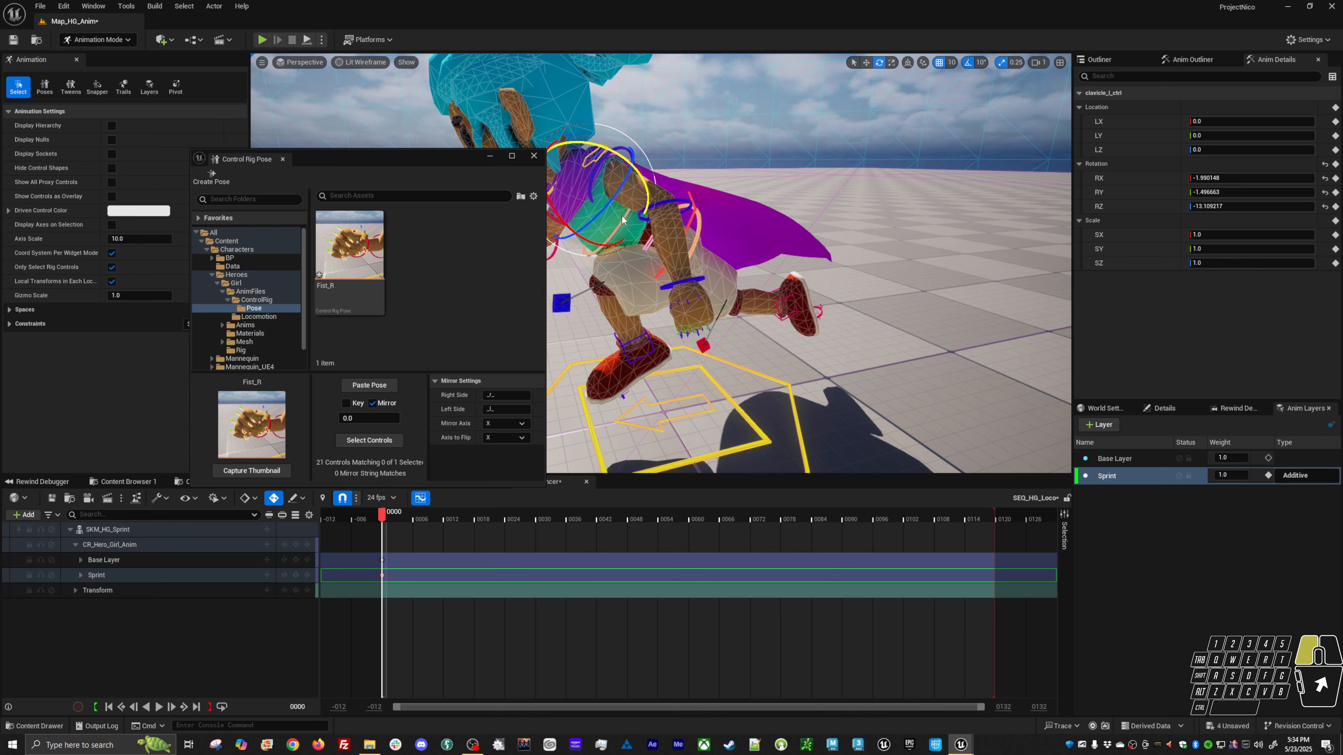
key(w)
Rotate the left upper arm FK control backward to about -3° on X, -23° on Y and -44° on Z
click(595, 169)
key(e)
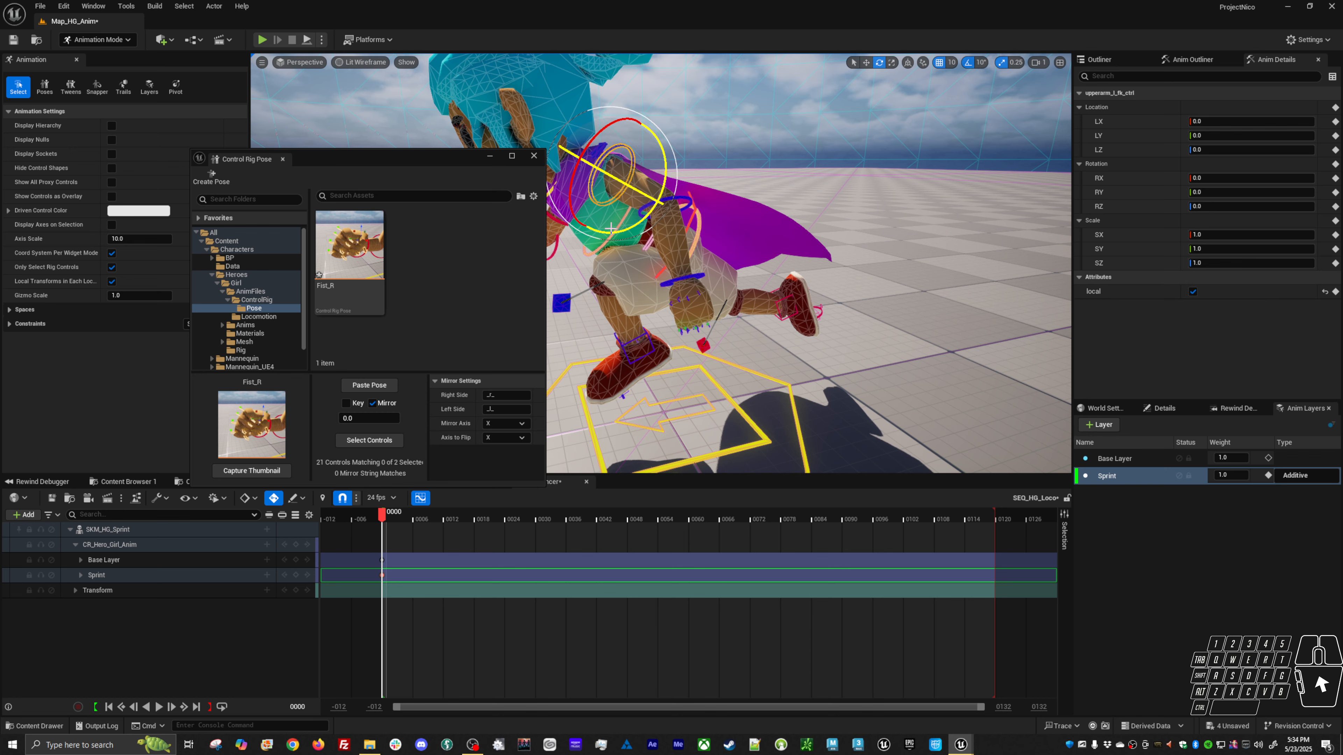
drag(602, 172, 660, 201)
alt+right_drag(660, 201, 629, 197)
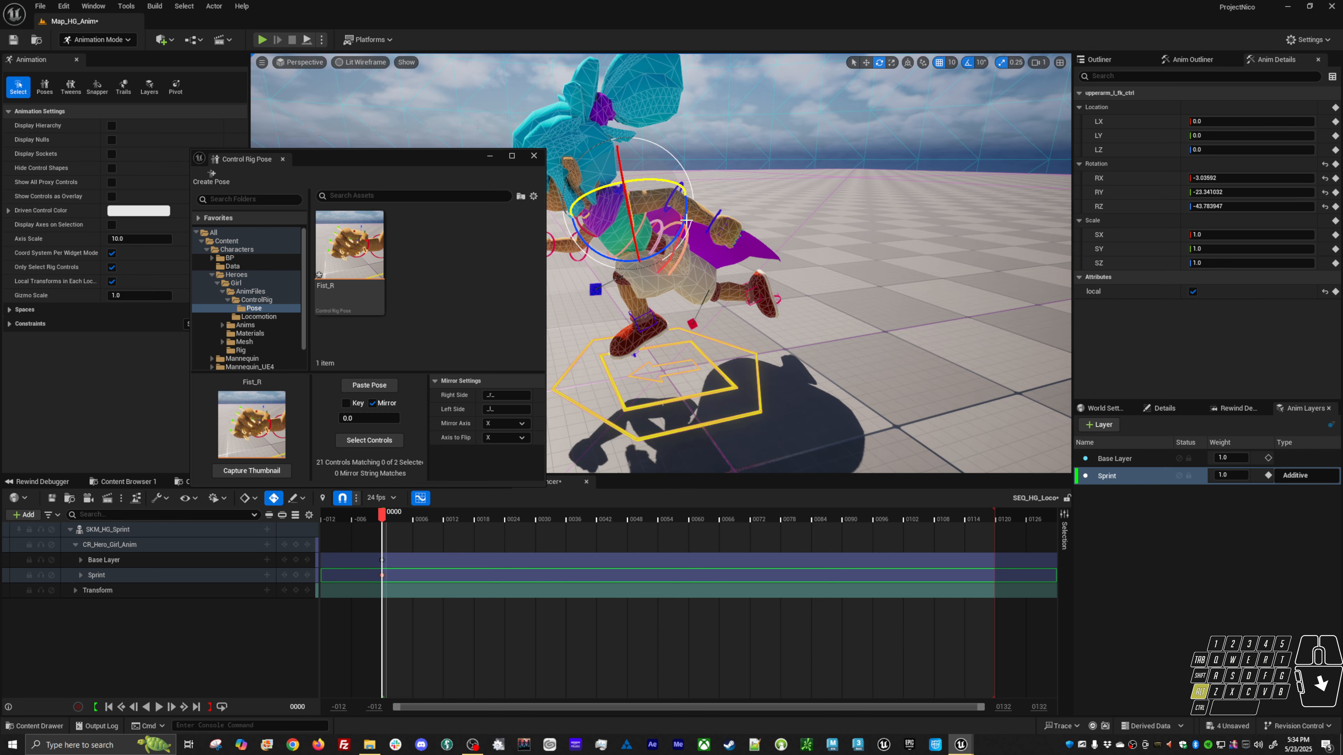
alt+drag(629, 196, 529, 183)
alt+middle_drag(529, 183, 563, 183)
Dock the Control Rig Pose window alongside Anim Layers in the same panel group
drag(442, 166, 1144, 488)
drag(942, 487, 1288, 408)
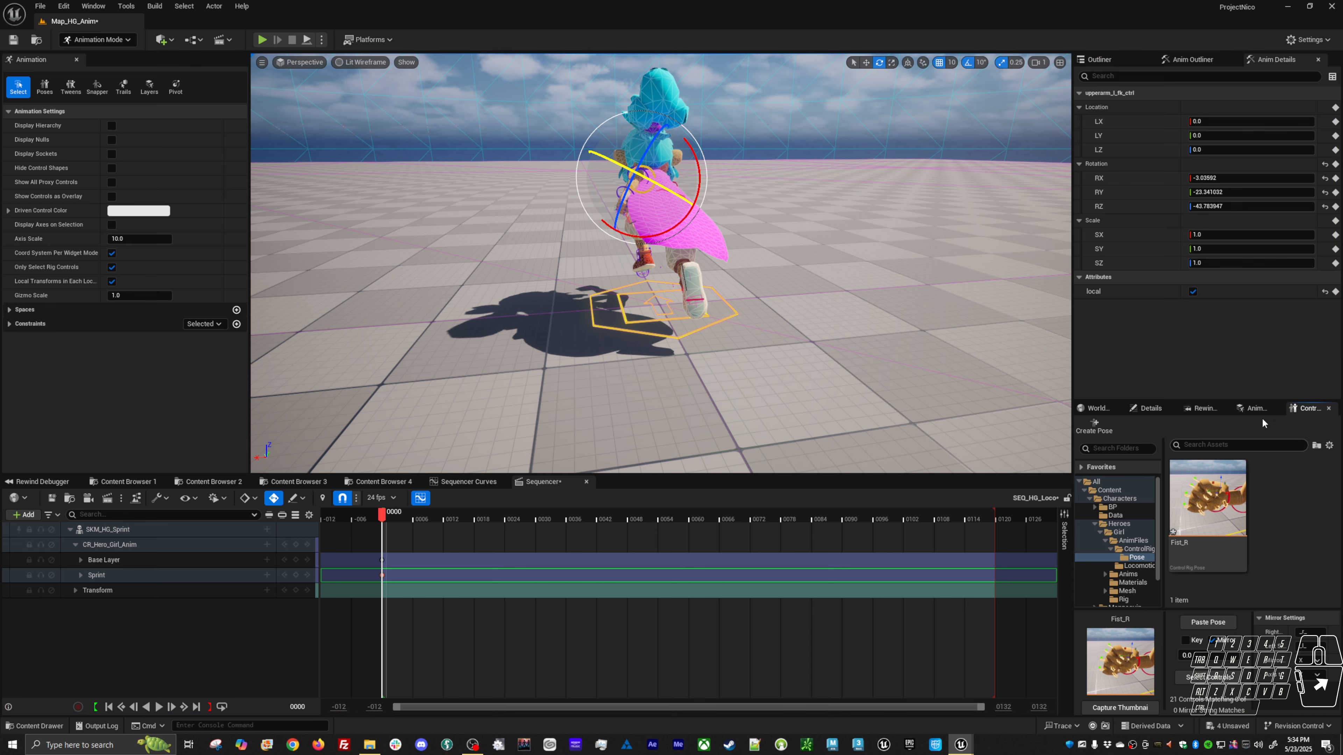
click(1268, 412)
click(1307, 410)
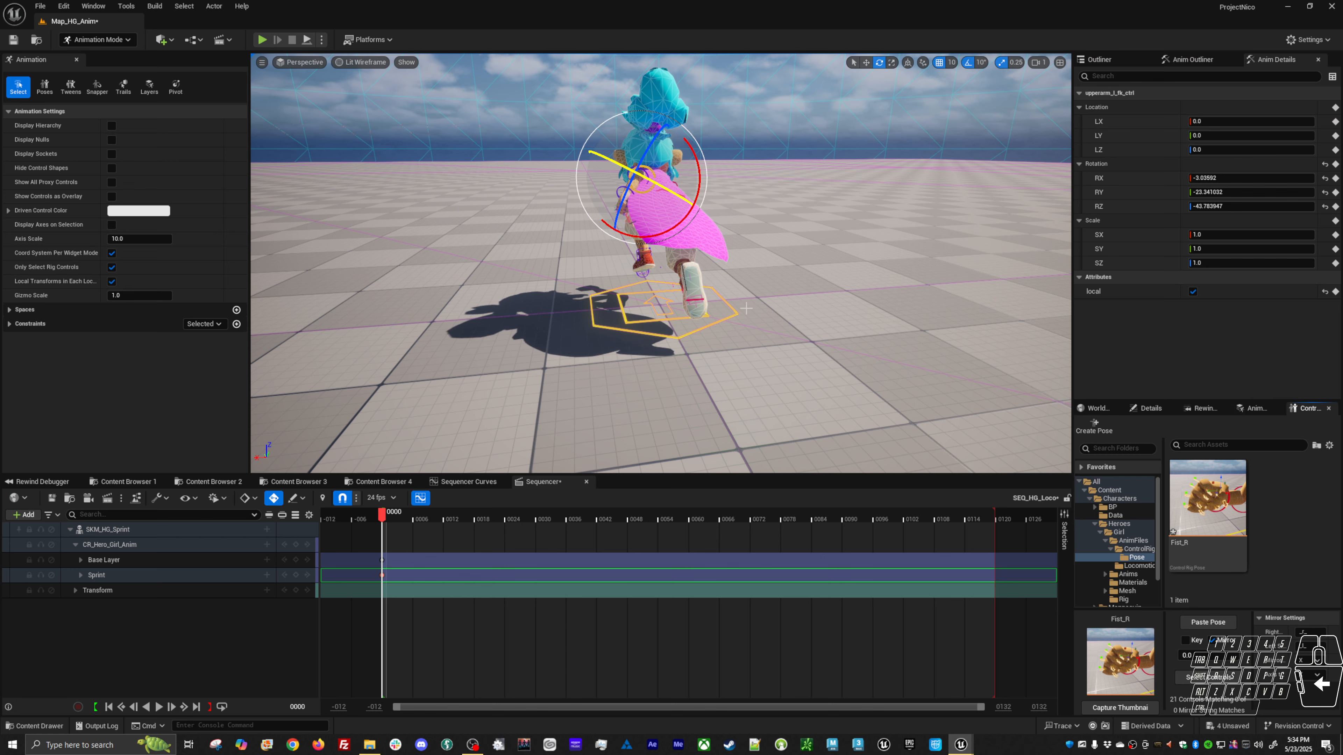
Rotate the left upper arm FK control to about -30° on X, raising it away from the body
alt+drag(745, 307, 1047, 267)
alt+right_drag(746, 307, 798, 304)
alt+middle_drag(655, 241, 582, 265)
alt+right_drag(655, 240, 688, 241)
alt+click(655, 240)
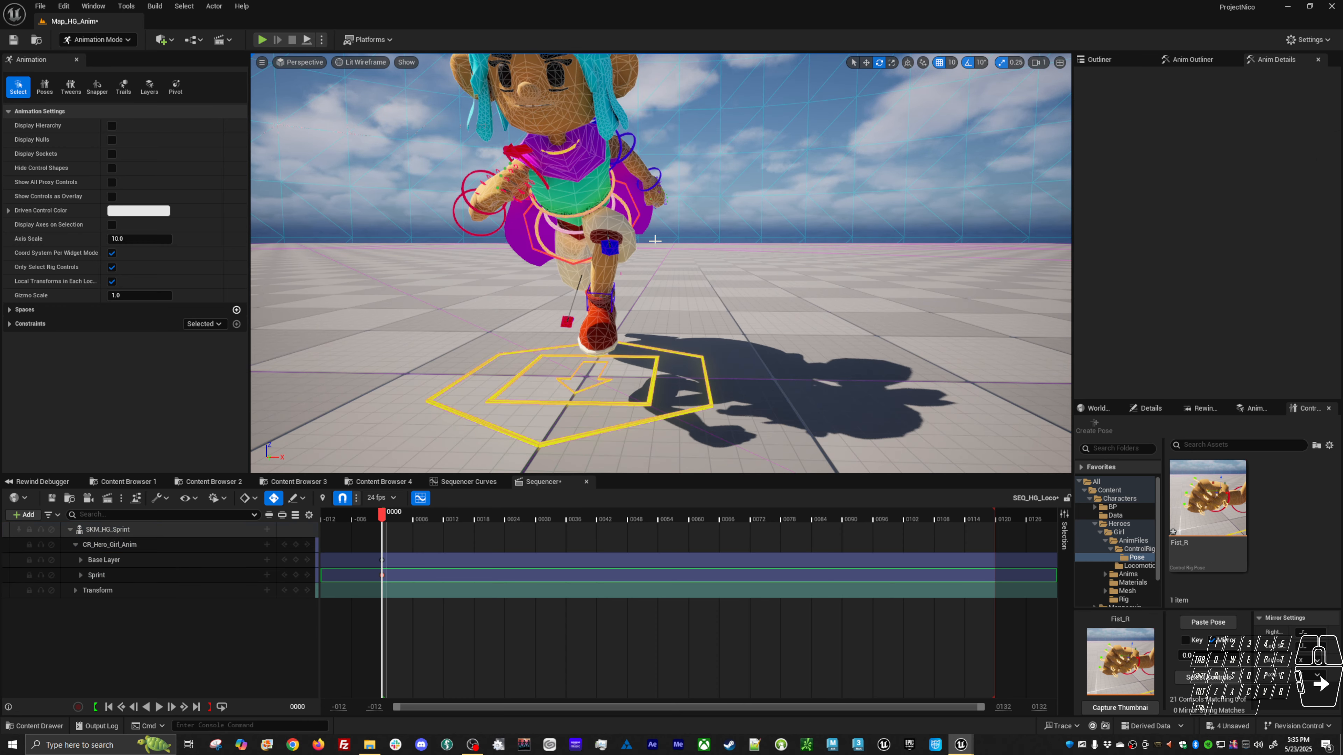
click(619, 153)
drag(646, 160, 649, 135)
alt+drag(709, 210, 914, 214)
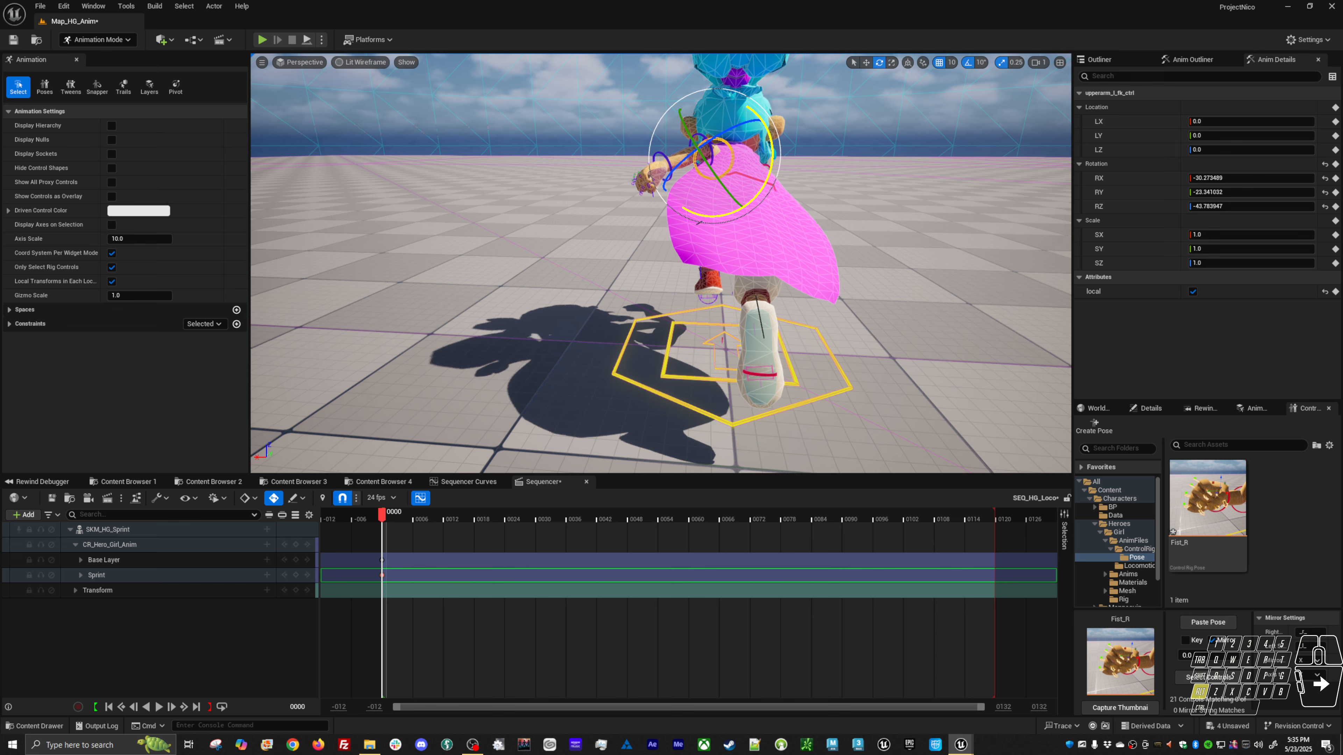
Rotate the right upper arm FK control to about -23° on X, 26° on Y and 41° on Z
alt+drag(672, 244, 831, 245)
click(572, 186)
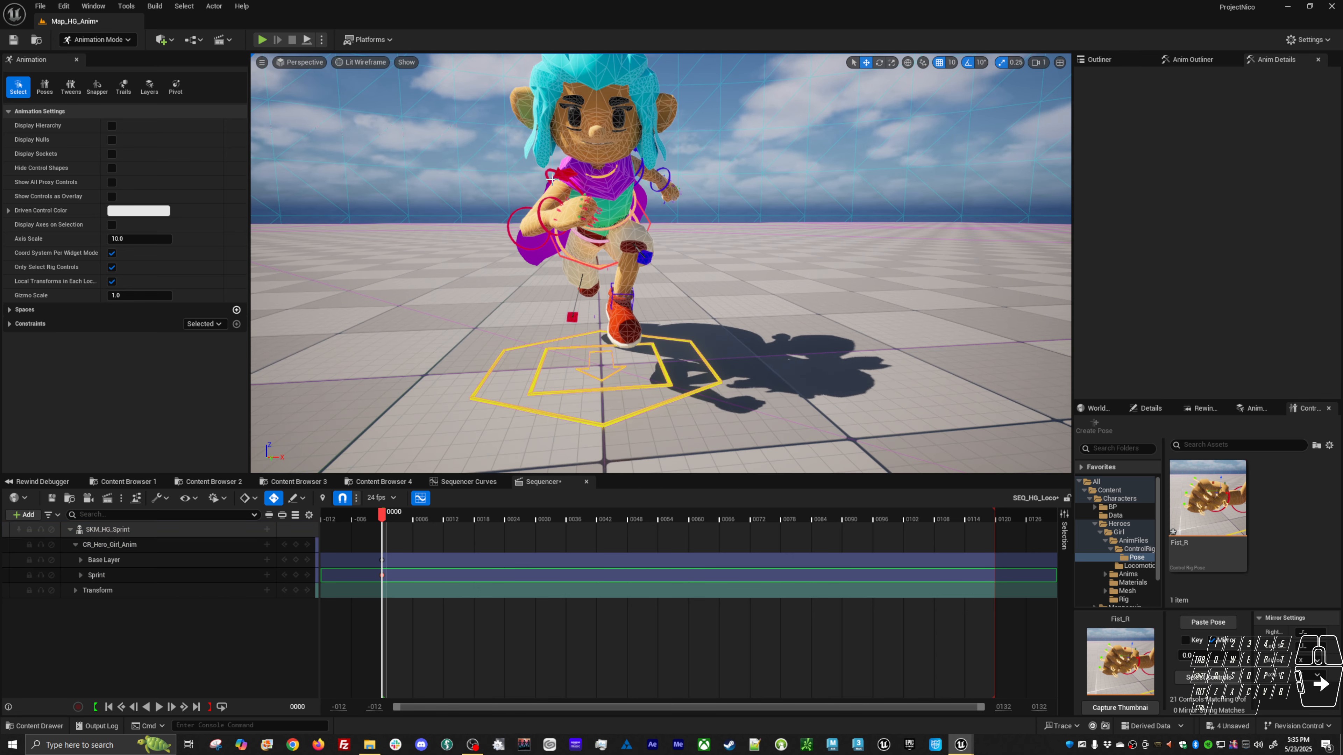
click(552, 240)
key(e)
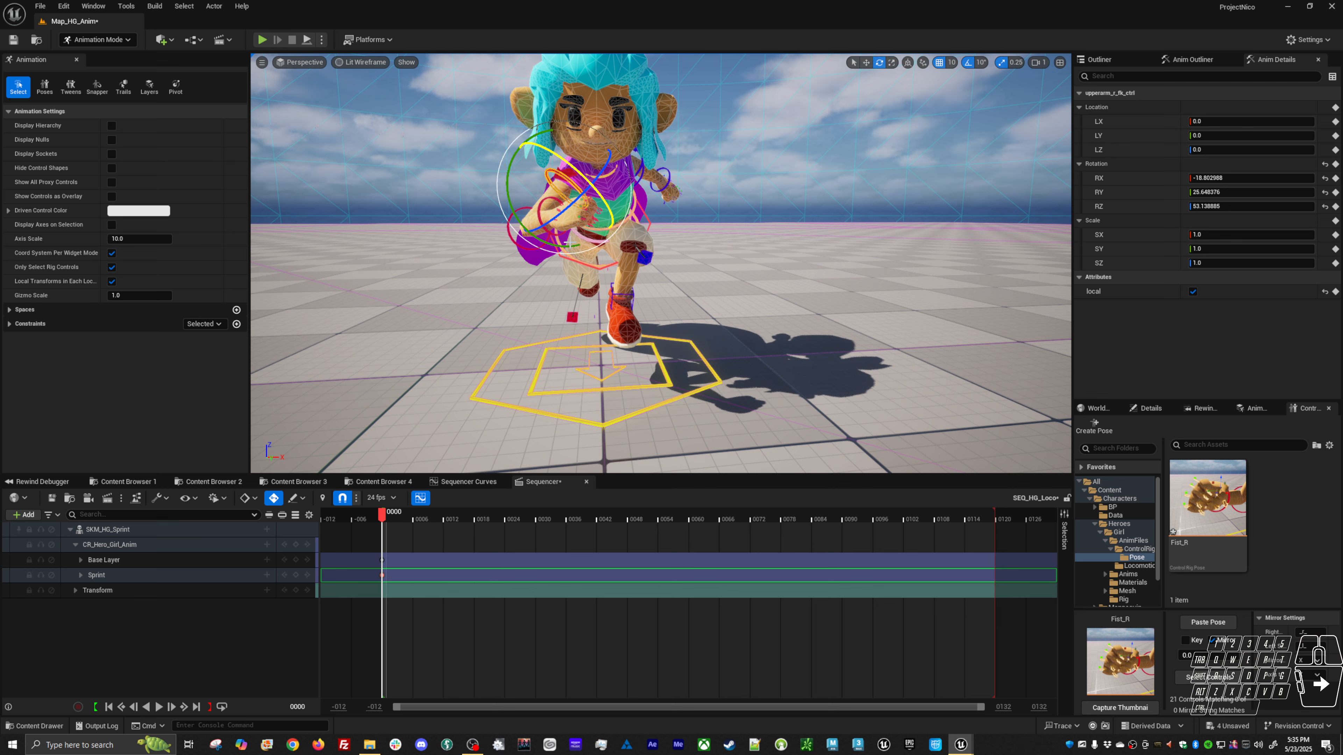
drag(588, 231, 577, 235)
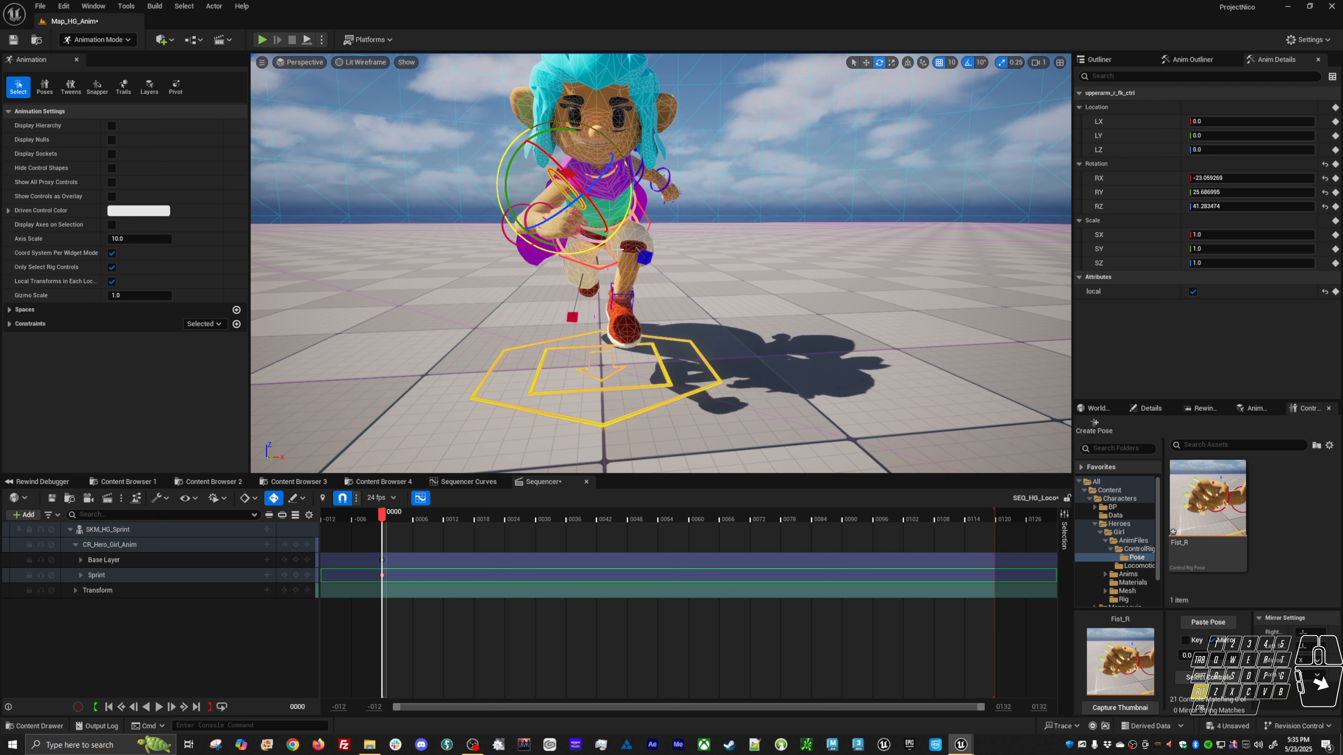
alt+right_drag(611, 247, 574, 250)
alt+drag(611, 247, 393, 232)
alt+right_drag(595, 247, 637, 247)
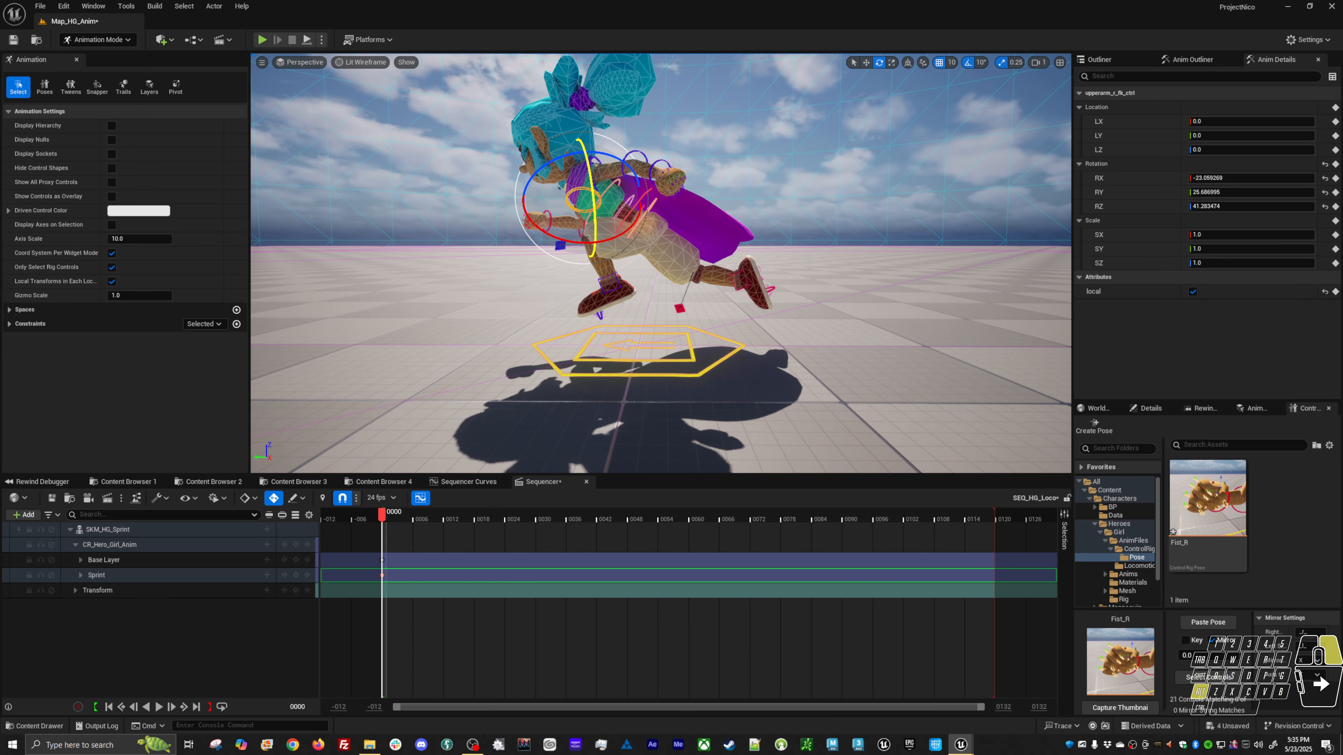
key(w)
click(614, 197)
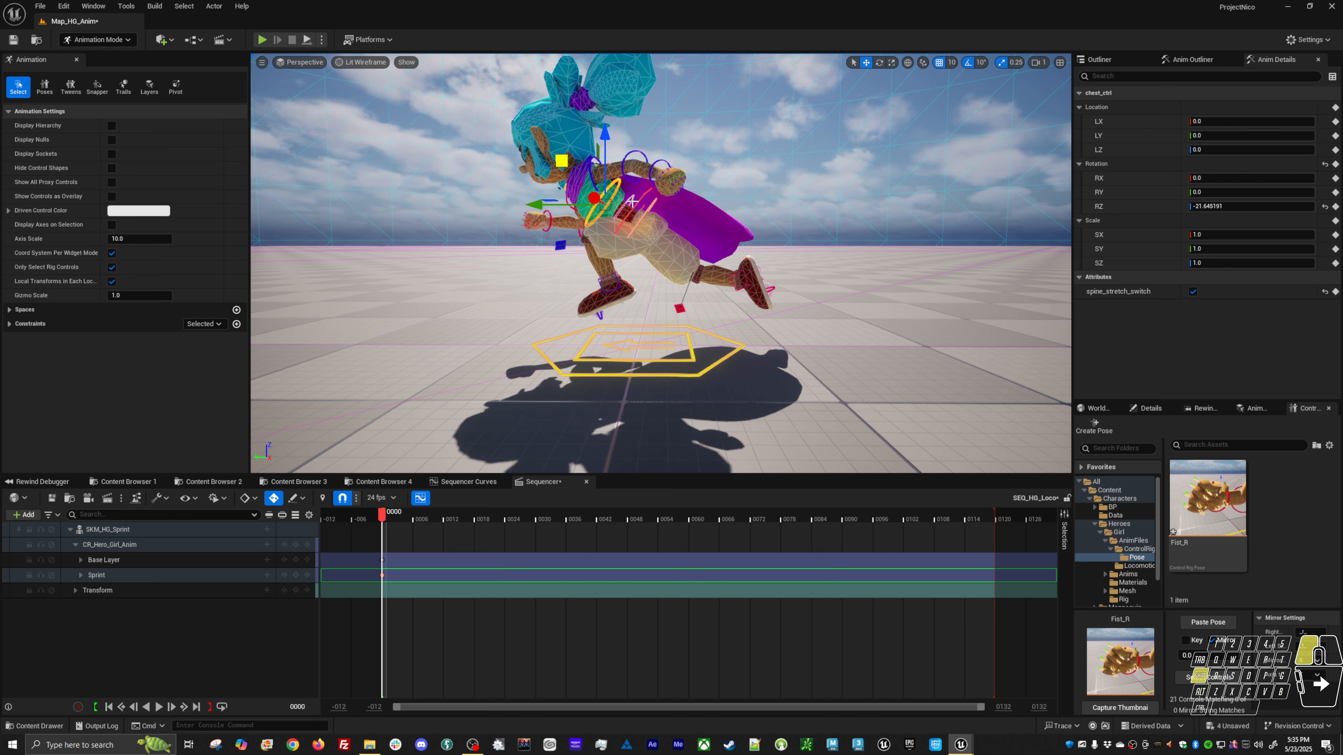
shift+click(632, 201)
key(e)
mouse_move(645, 240)
mouse_down()
mouse_move(655, 247)
mouse_move(646, 237)
mouse_up()
key(ctrl+z)
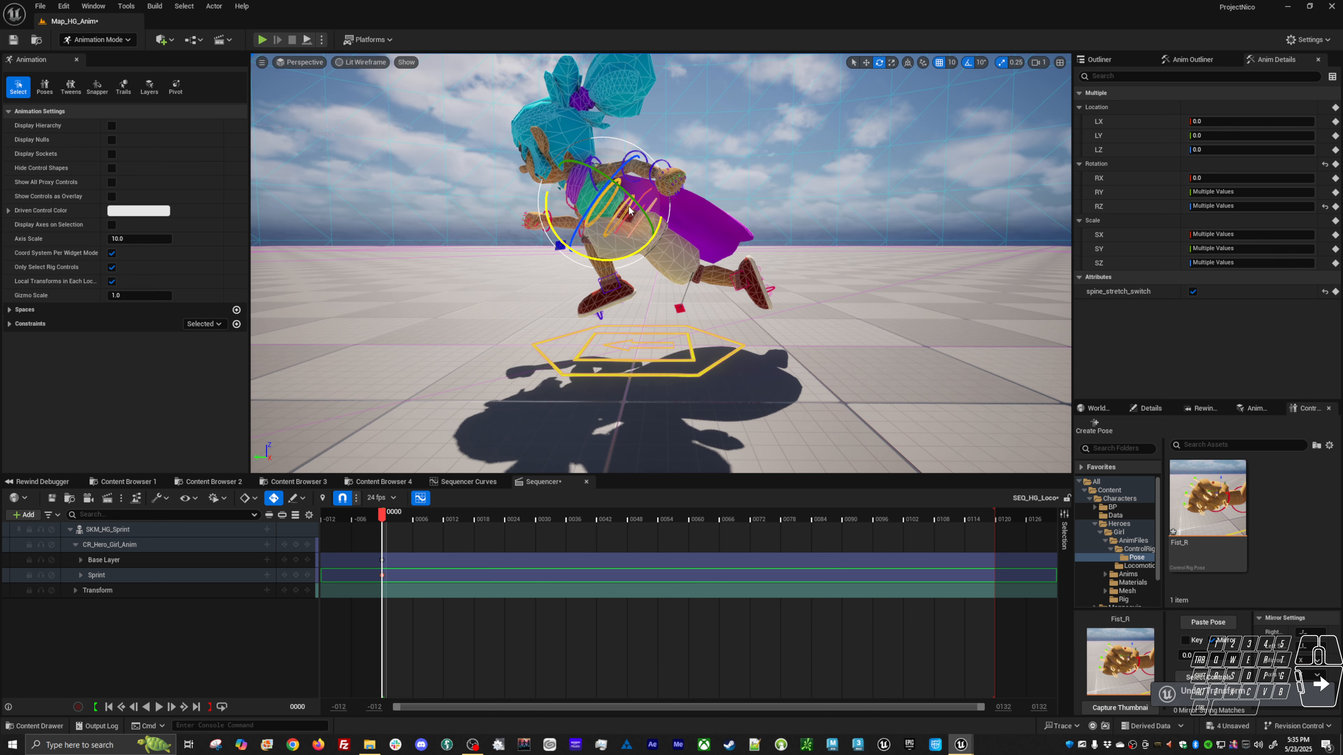
Rotate the chest control and fine-tune the upper body's forward lean in the side view
key(e)
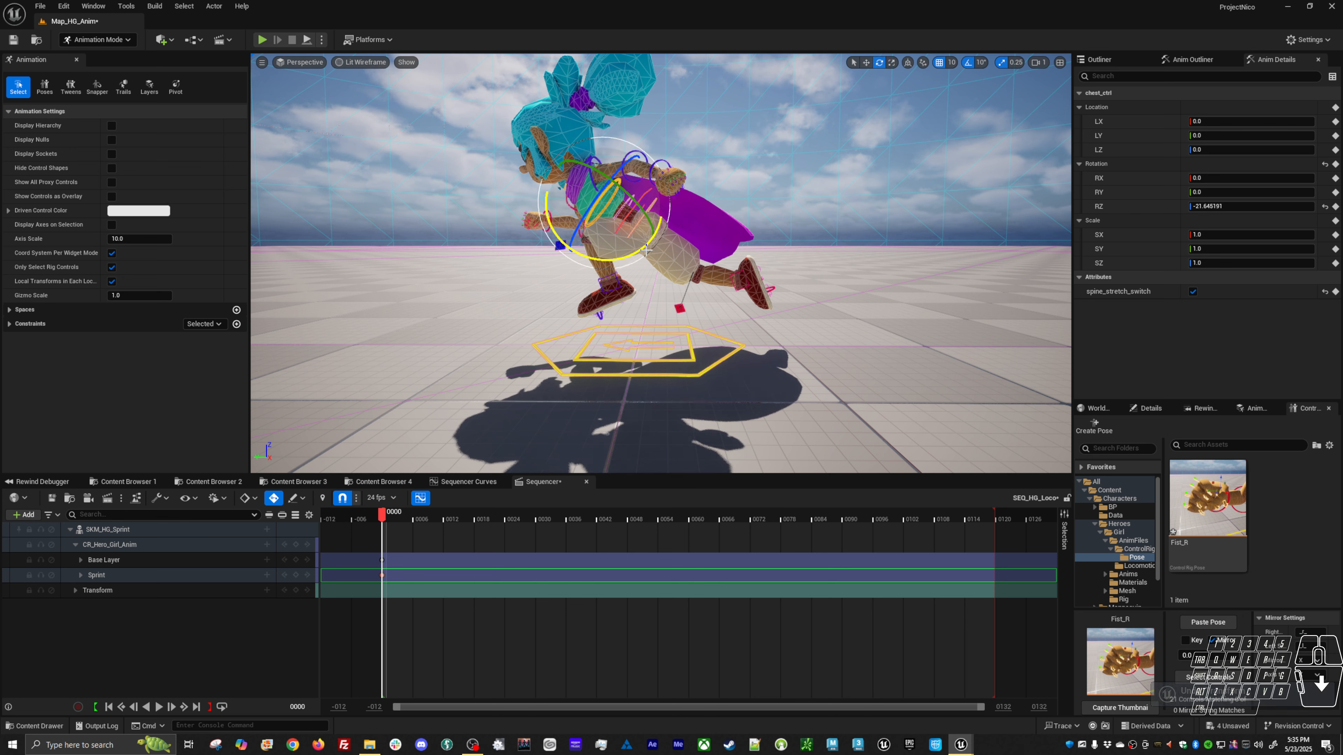
drag(642, 254, 639, 227)
key(w)
click(590, 181)
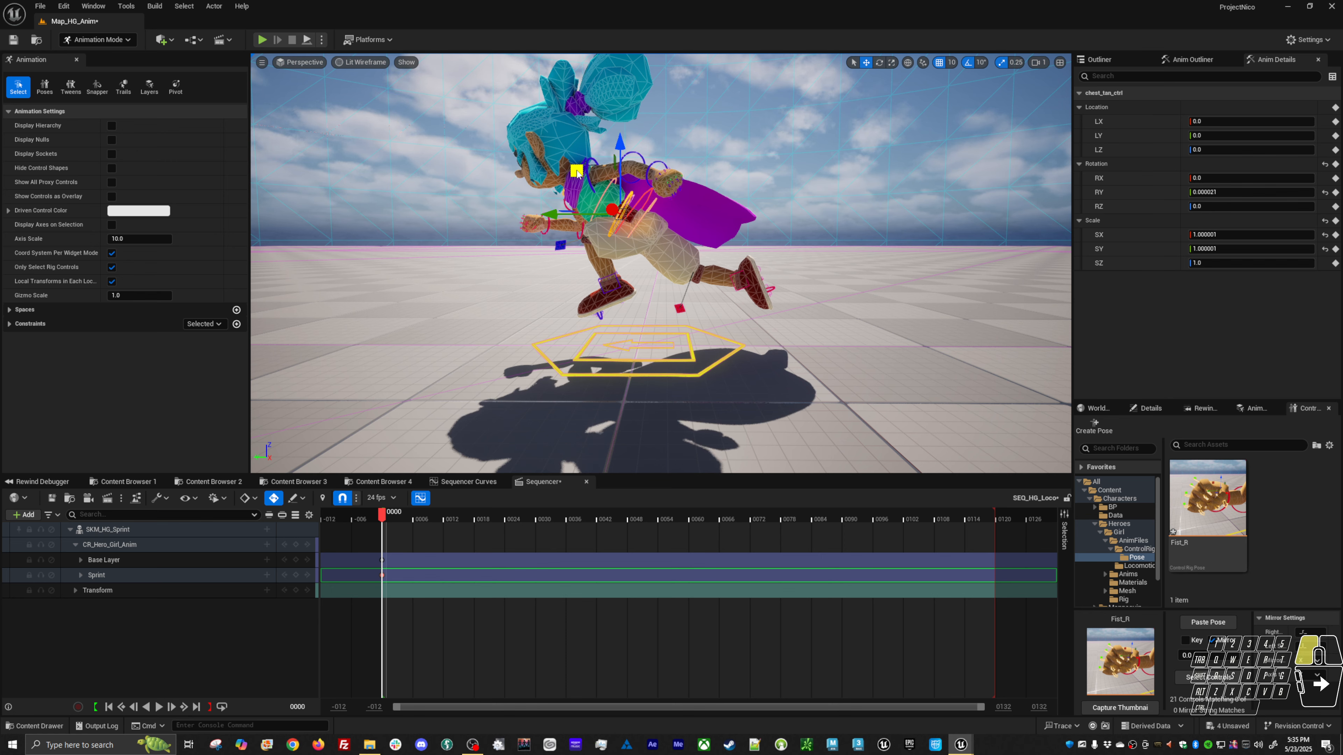
click(634, 198)
drag(583, 179, 589, 179)
Rotate the hips control to about -18° on X and reposition the left foot IK control
click(669, 235)
key(e)
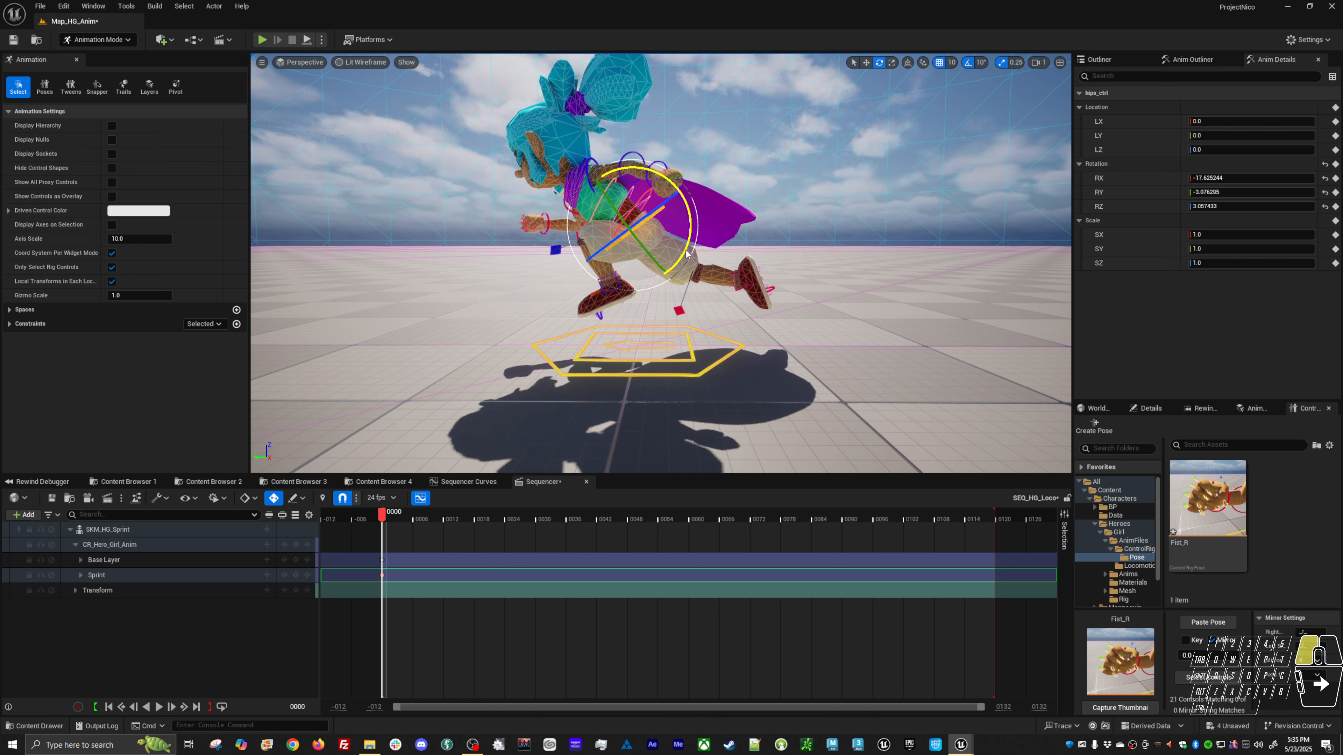
key(w)
click(615, 277)
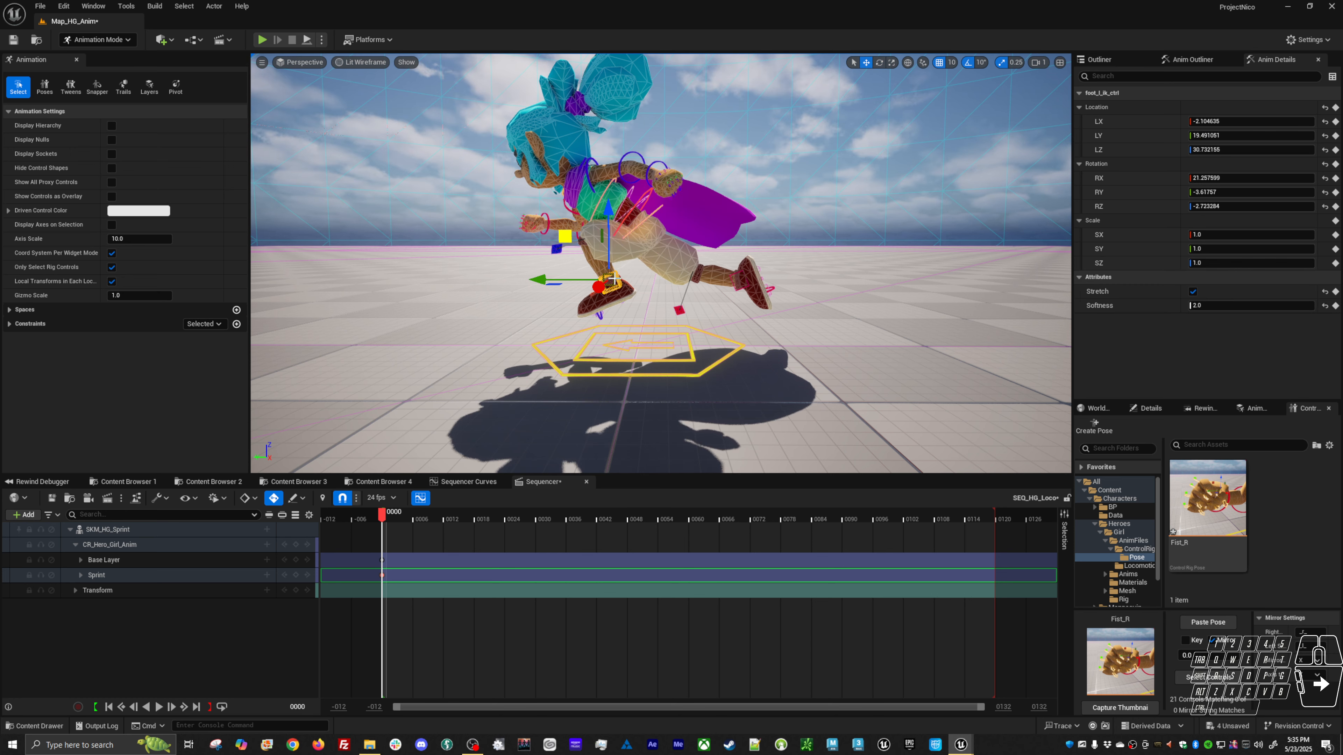
drag(566, 237, 683, 141)
Rotate the left hand FK control to about -7.5° on Y
click(663, 187)
key(e)
alt+drag(682, 239, 824, 222)
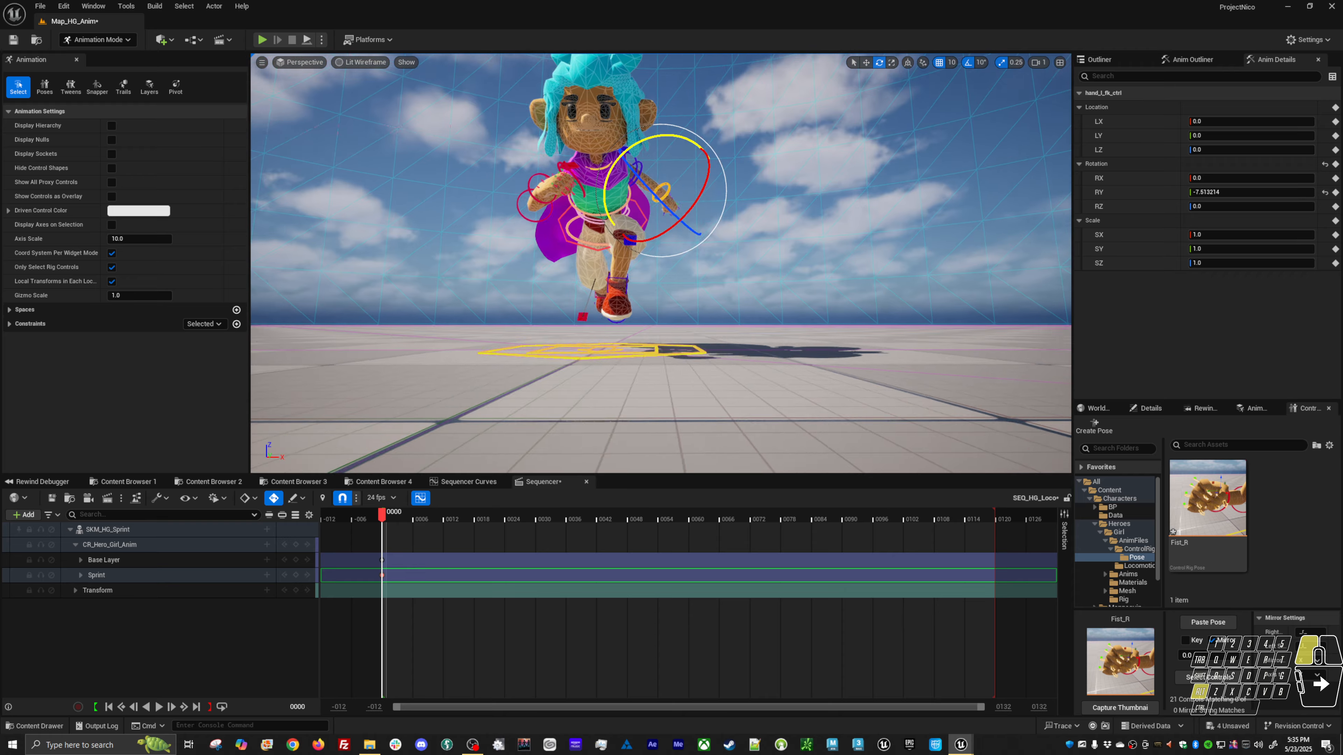
Reposition the right leg pole vector control and move the left one to about 0.6, 0.26 and 0.2 on X, Y and Z
alt+drag(734, 347, 767, 366)
key(w)
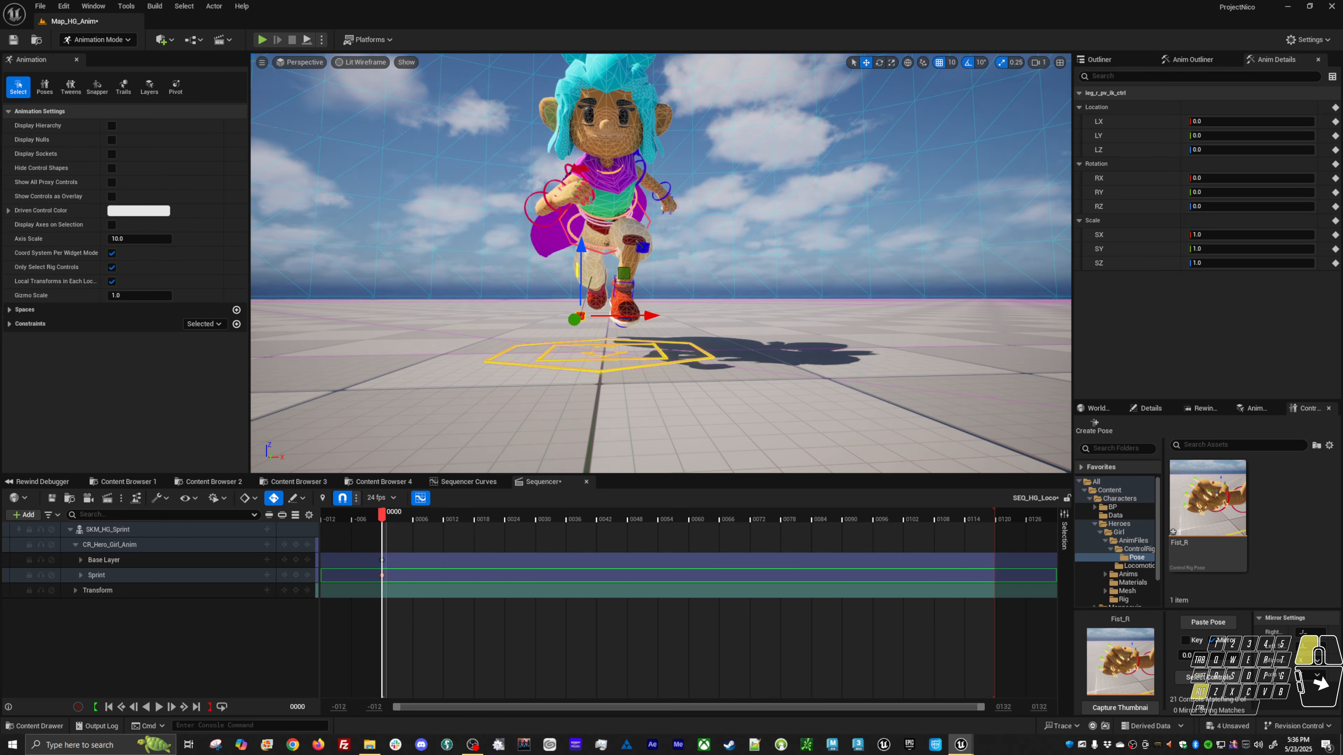
click(579, 316)
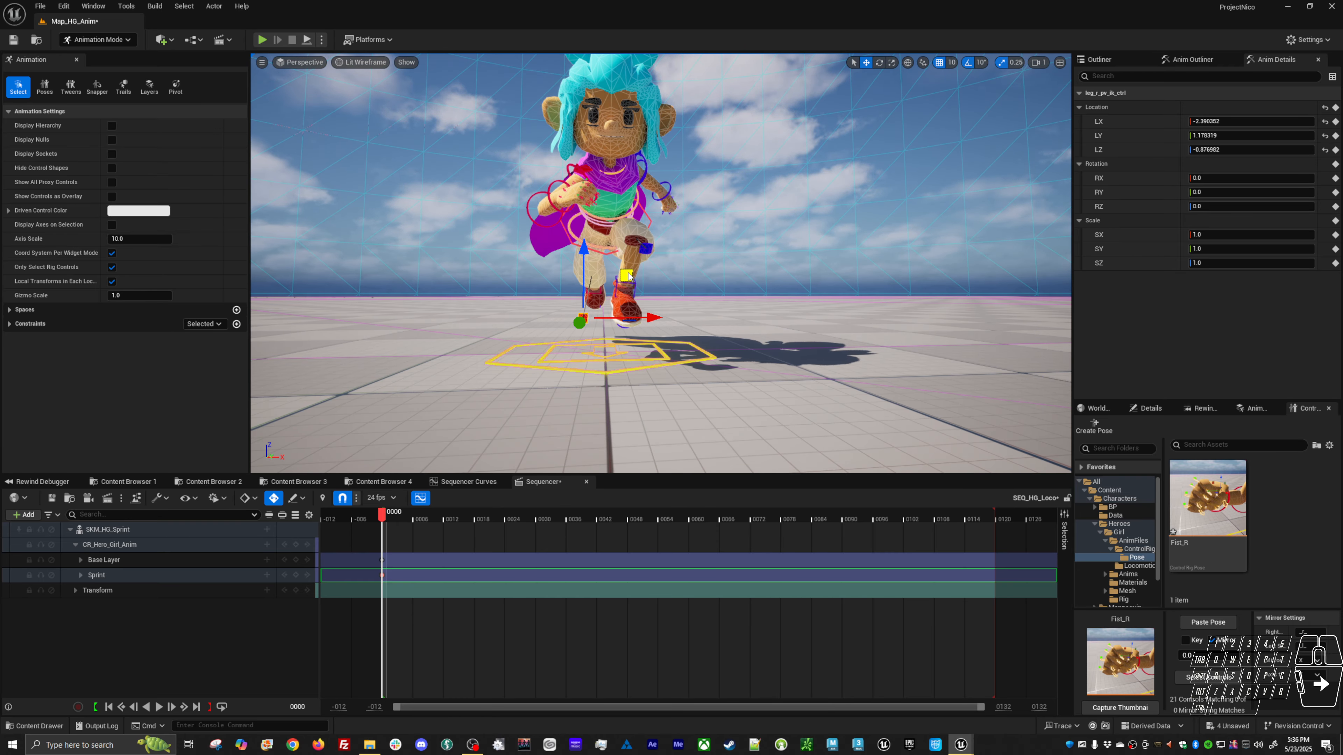
alt+drag(628, 276, 644, 270)
drag(685, 207, 608, 210)
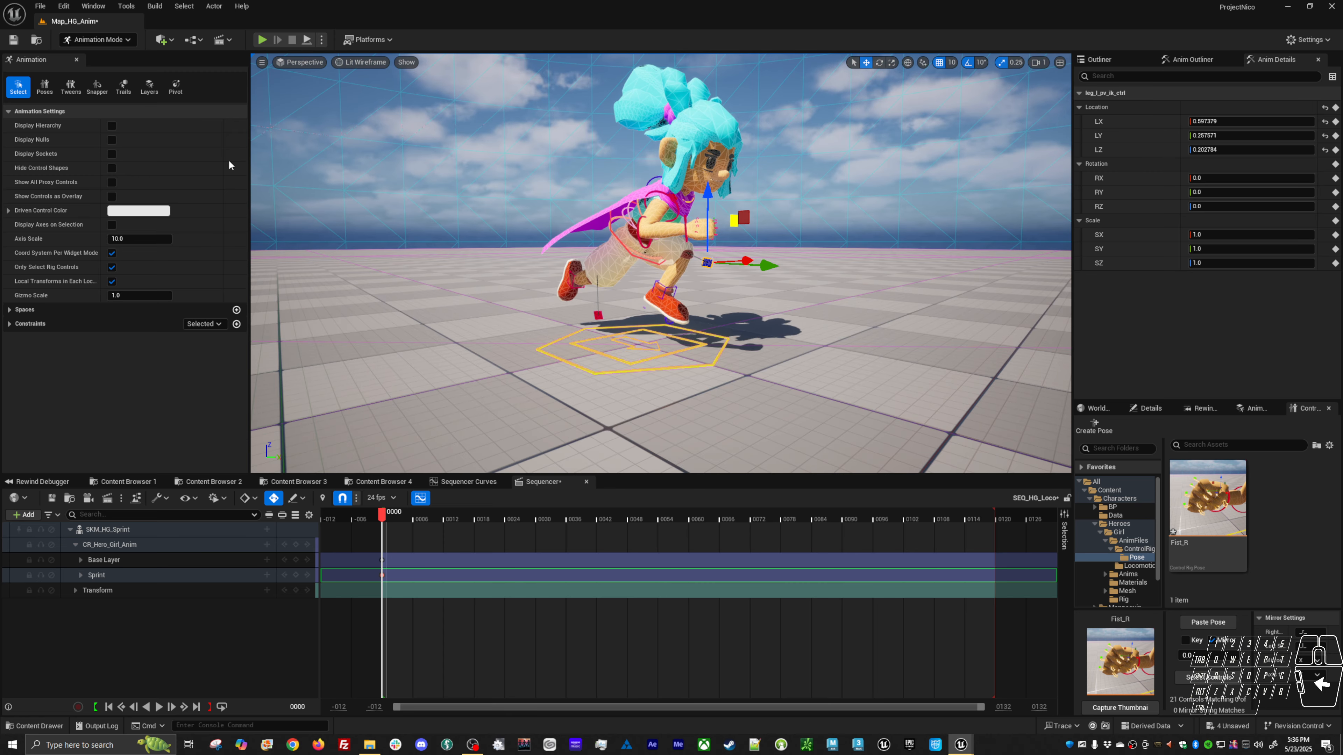
Show the rig controls as an overlay and rotate the head control to about -35° on X
click(112, 196)
alt+drag(689, 177, 613, 334)
click(702, 164)
key(e)
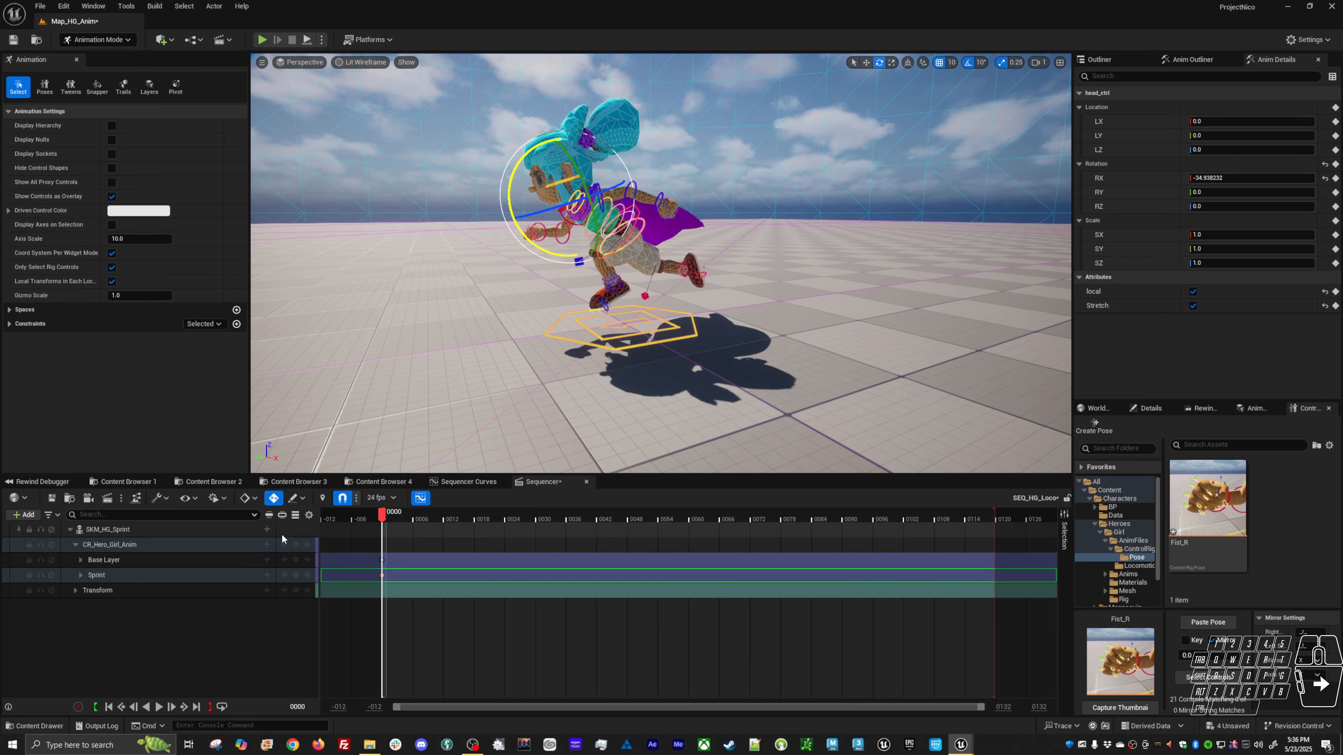
Key the Base Layer and the Sprint layer at frame 0
click(296, 575)
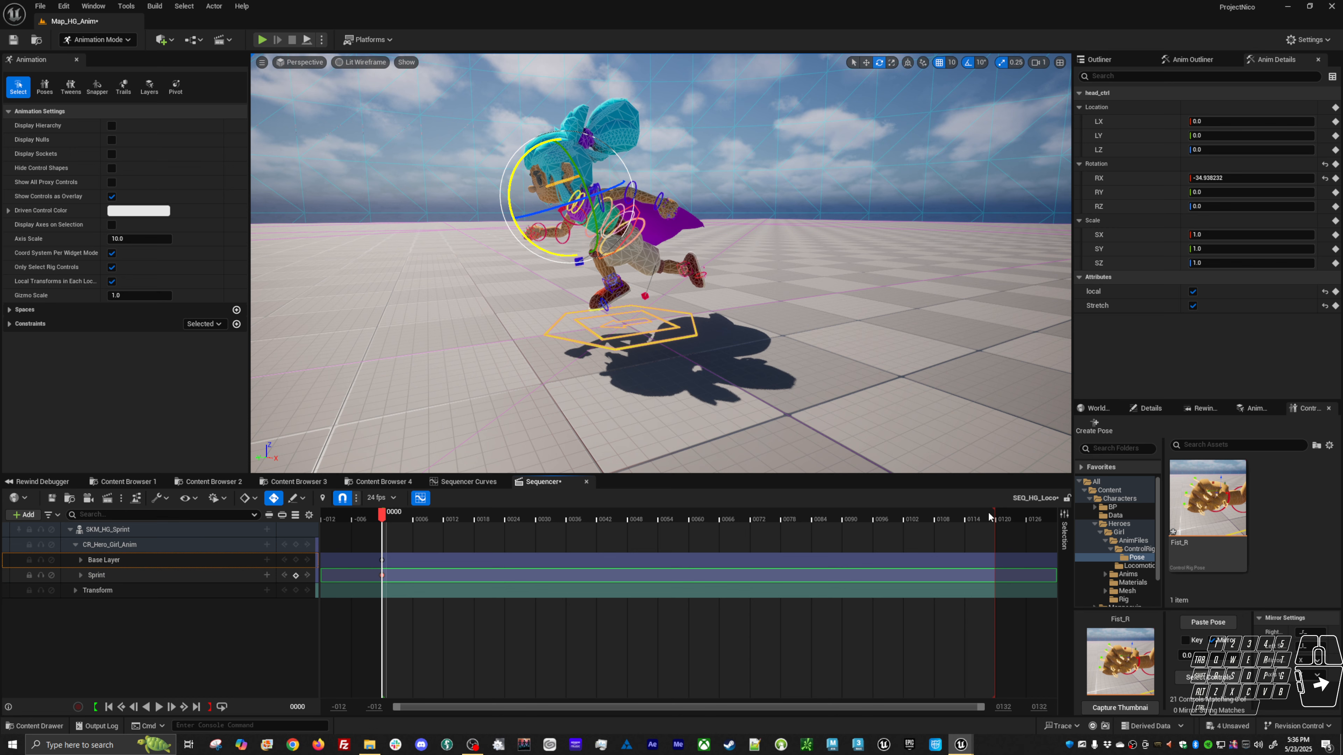
drag(990, 518, 1000, 514)
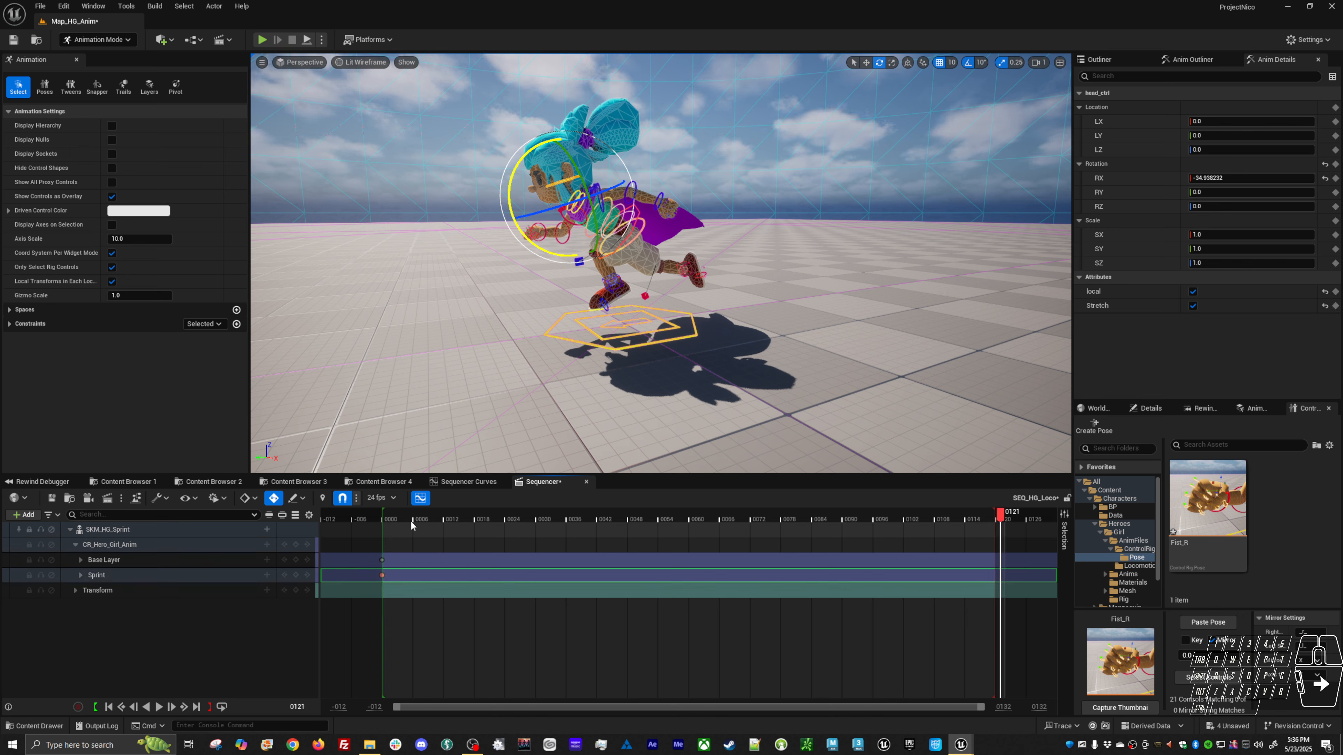
drag(775, 521, 540, 535)
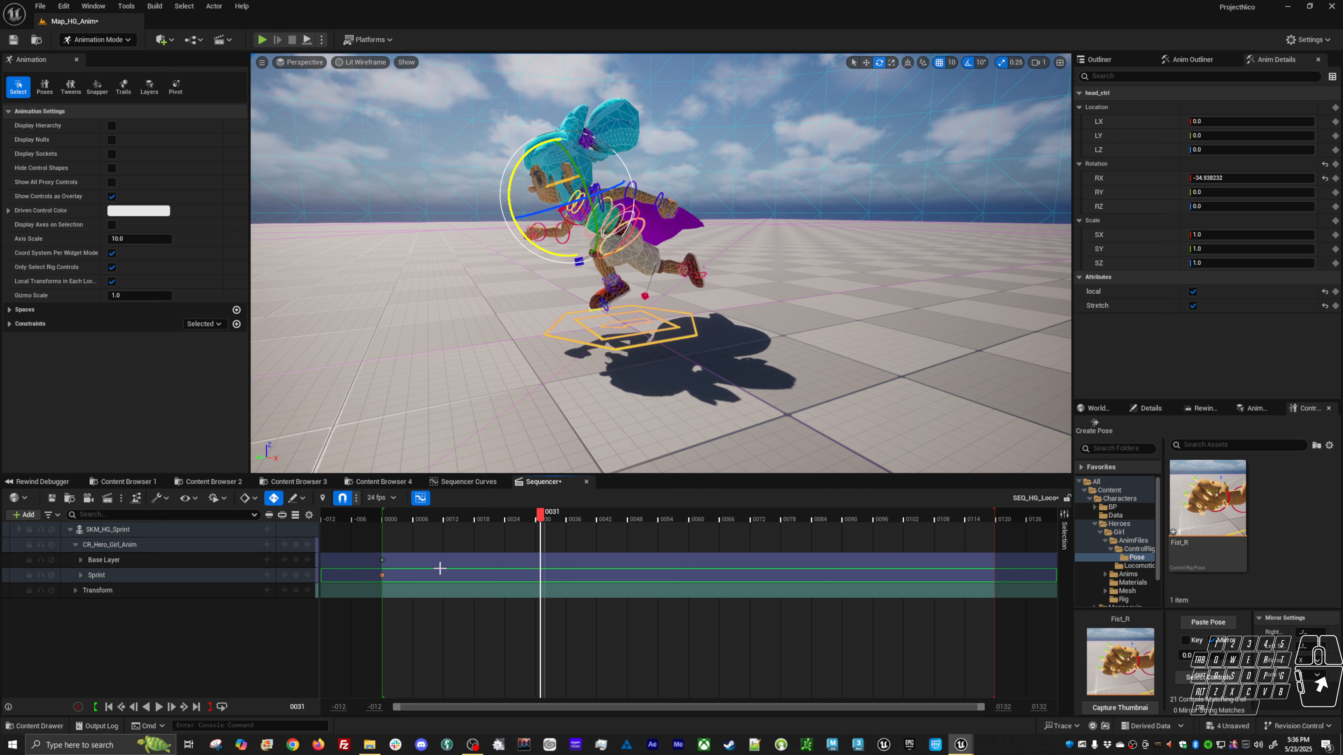
Set the sequence's playback end to frame 10 and fit the timeline to that range
click(296, 706)
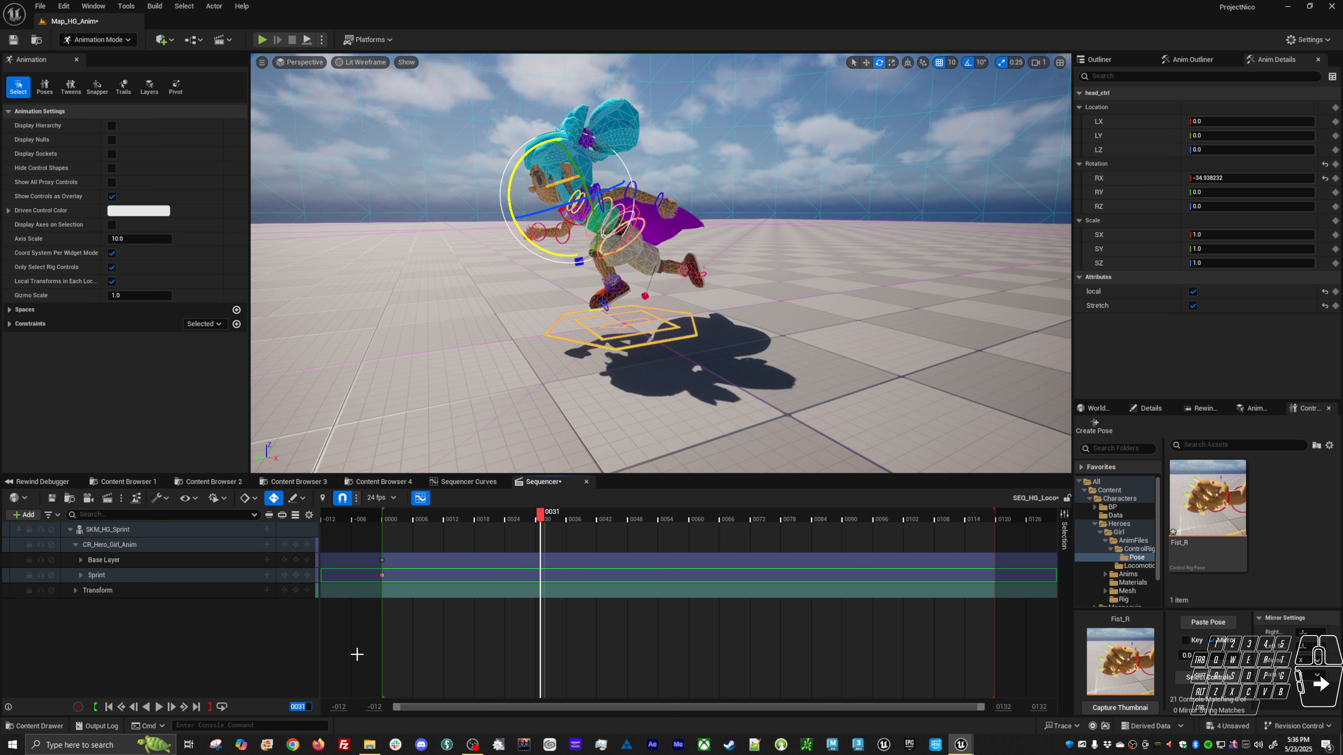
text(10)
key(Return)
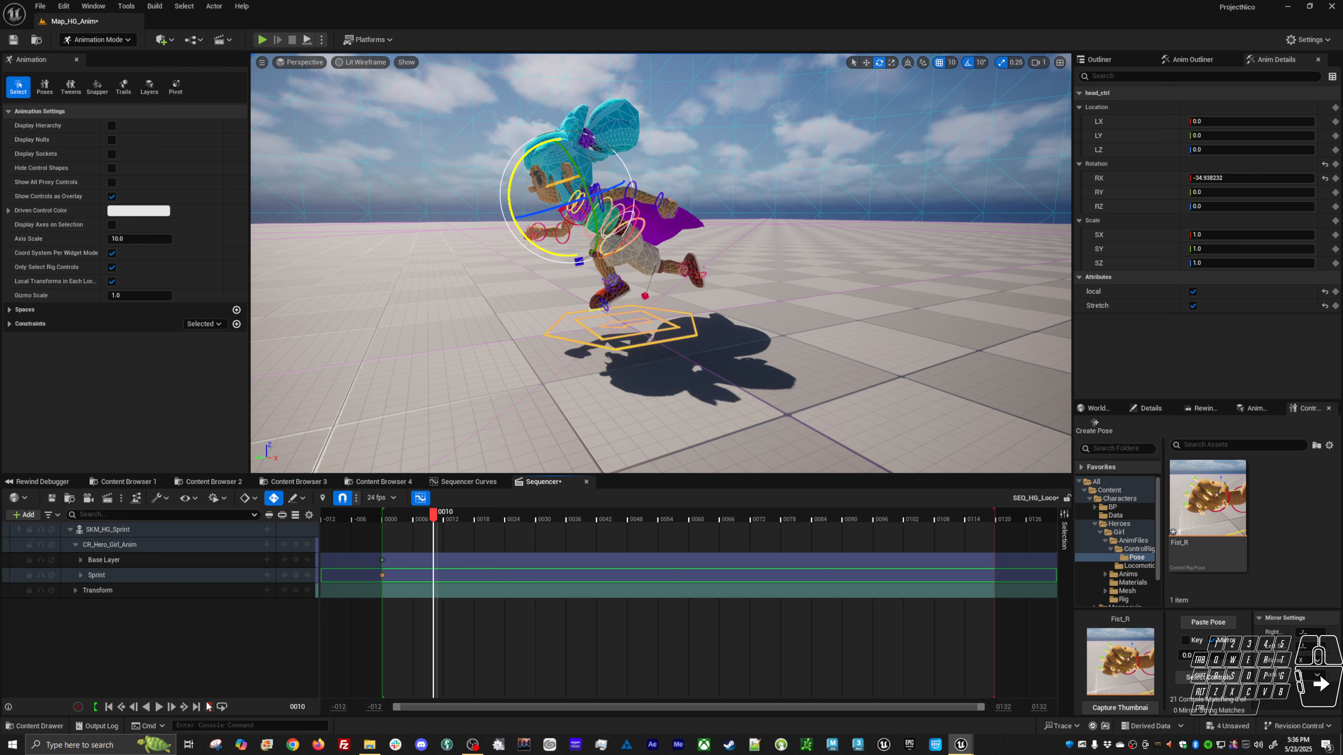
click(209, 707)
key(f)
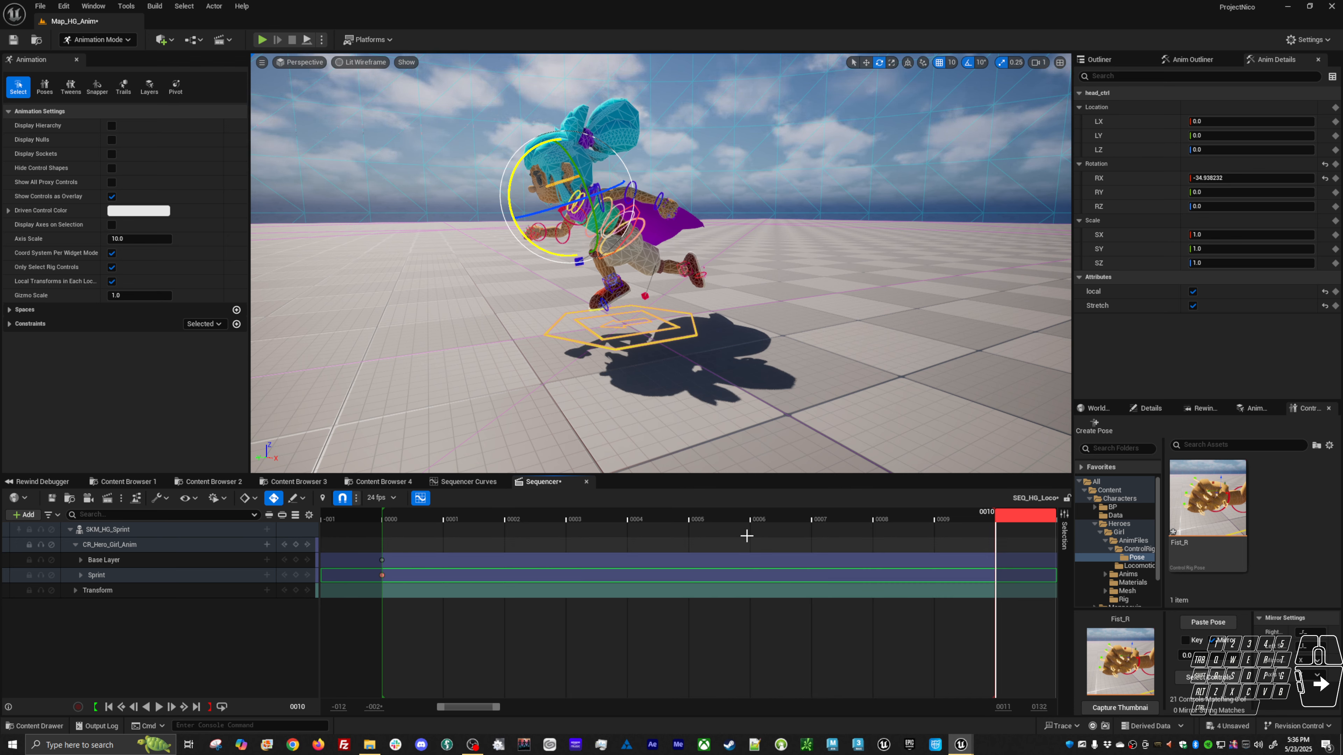
Key the same pose on the Sprint layer at frame 10 to close the loop
click(879, 529)
drag(879, 526, 1010, 527)
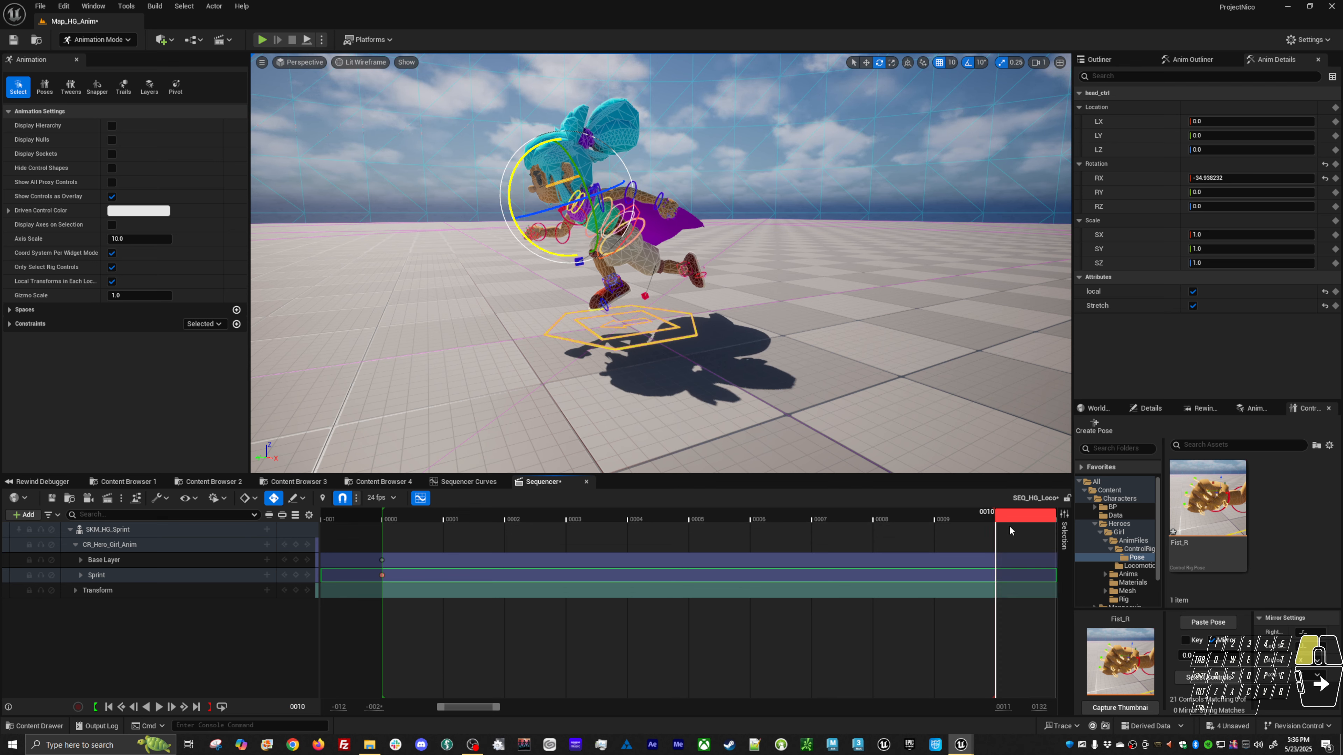
click(295, 576)
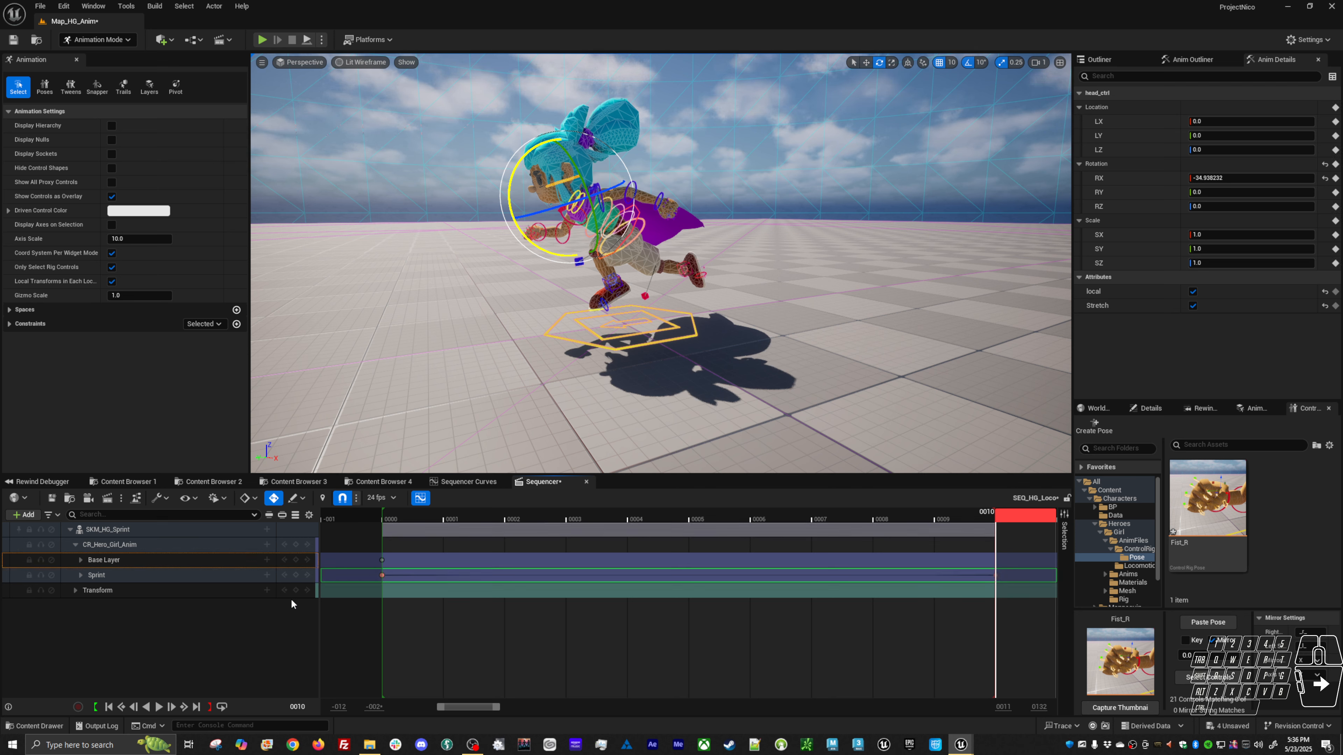
Go to frame 5, select all controls in the Sprint layer, and bring up the Control Rig Pose window
click(708, 522)
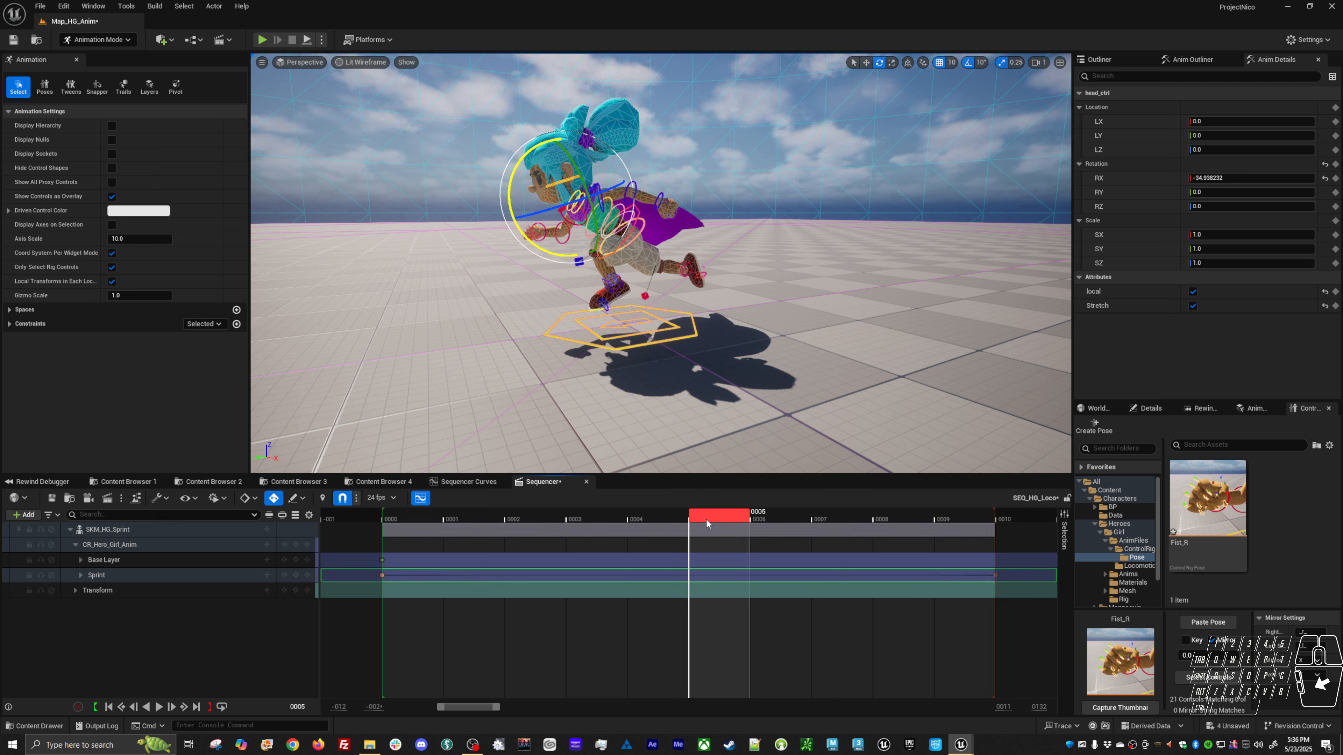
key(Escape)
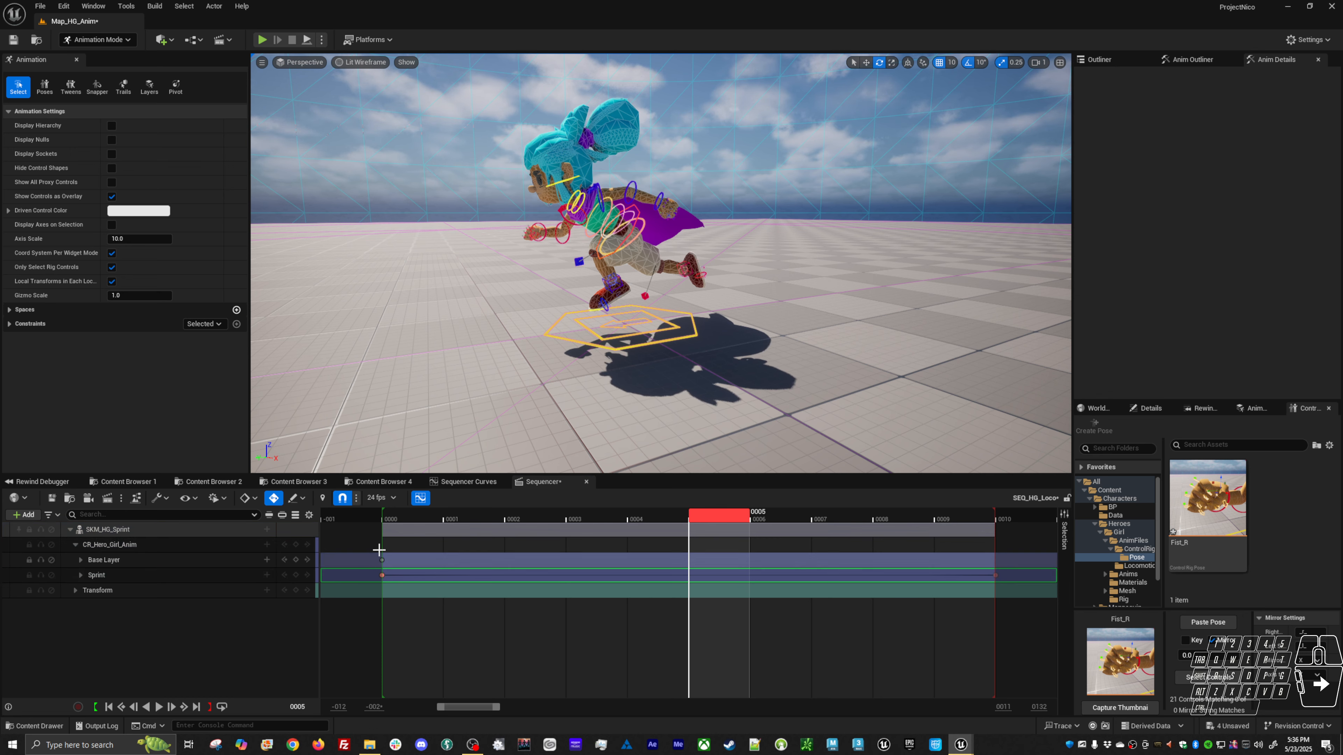
click(1256, 408)
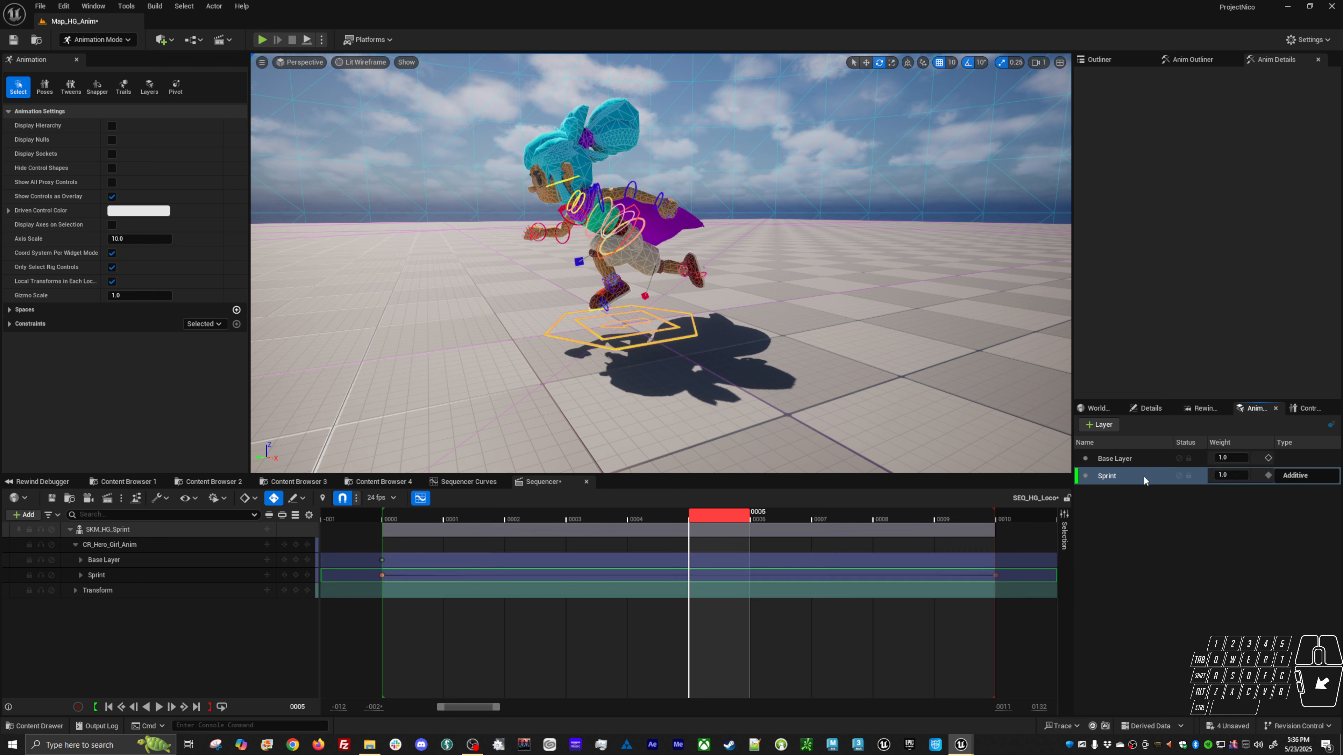
right_click(1126, 484)
click(1156, 527)
click(1312, 409)
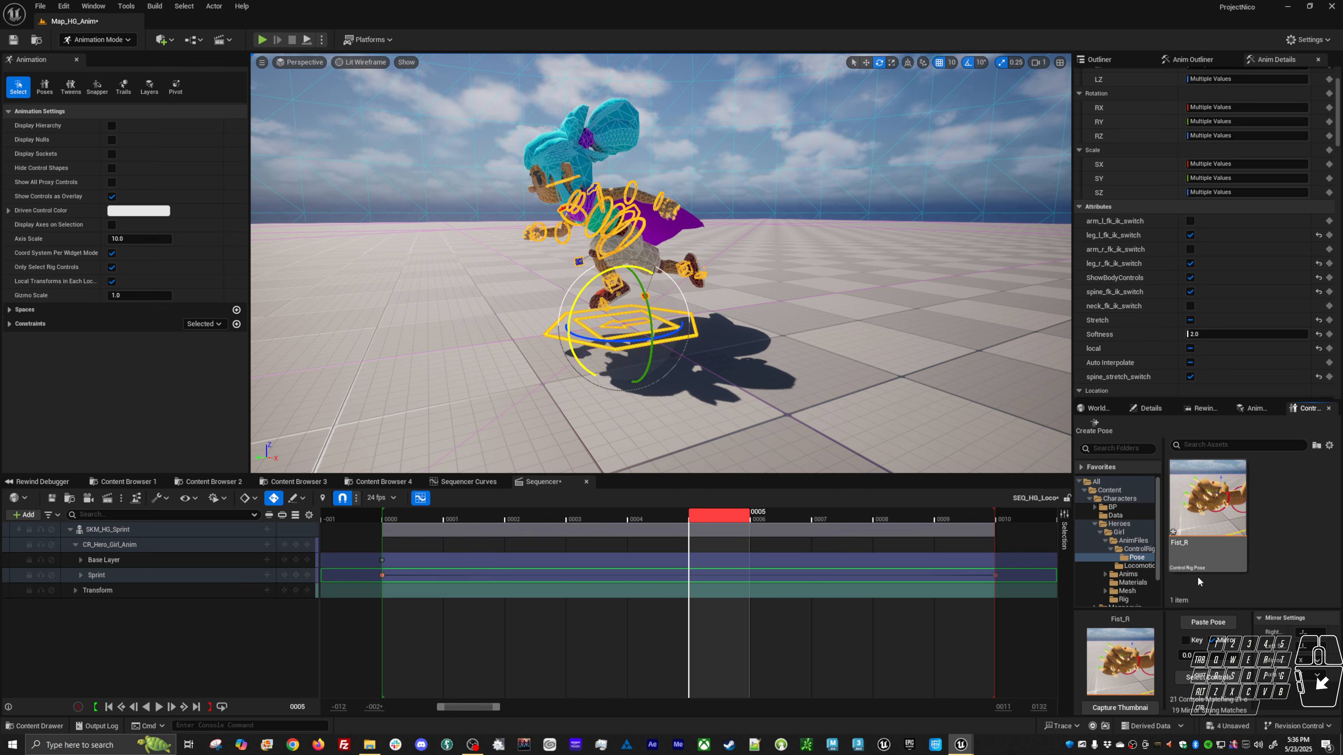
Save the Fist_R pose asset and create a new control rig pose named temp from the selected controls
right_click(1201, 539)
click(1222, 569)
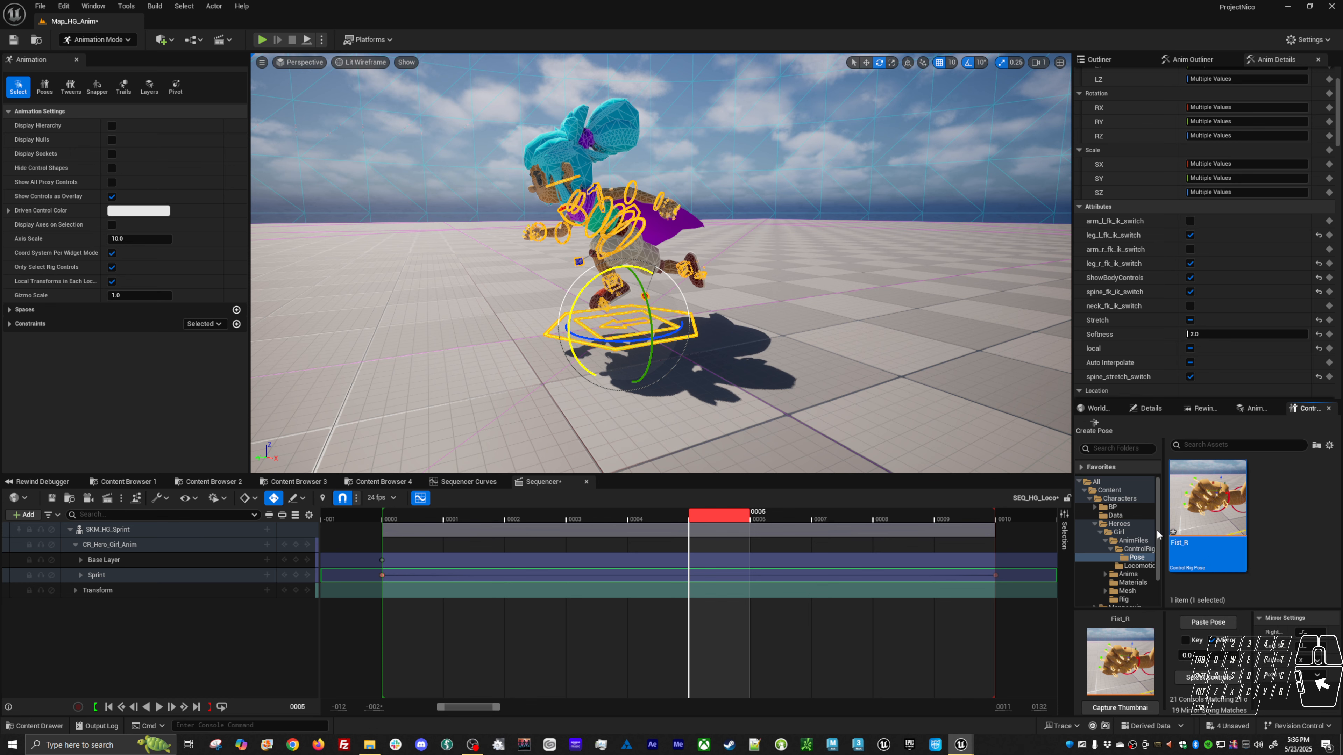
click(1095, 426)
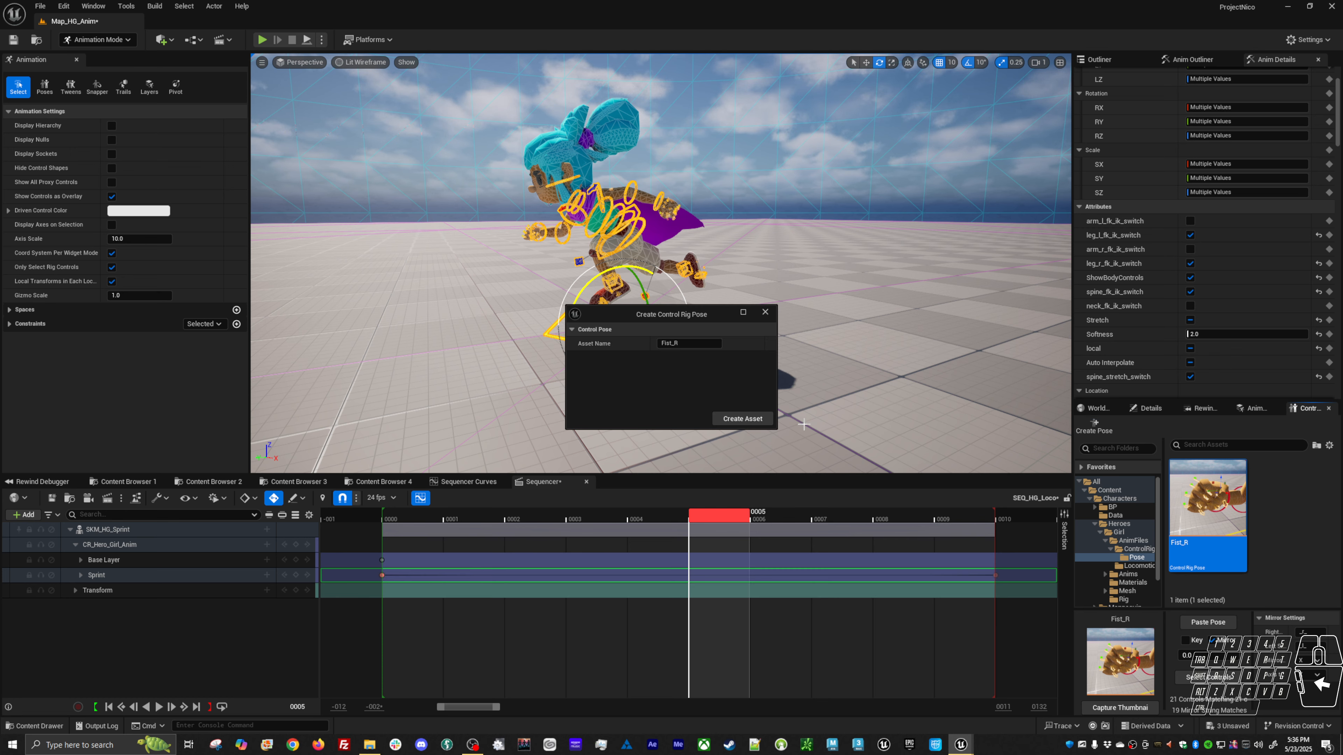
click(697, 344)
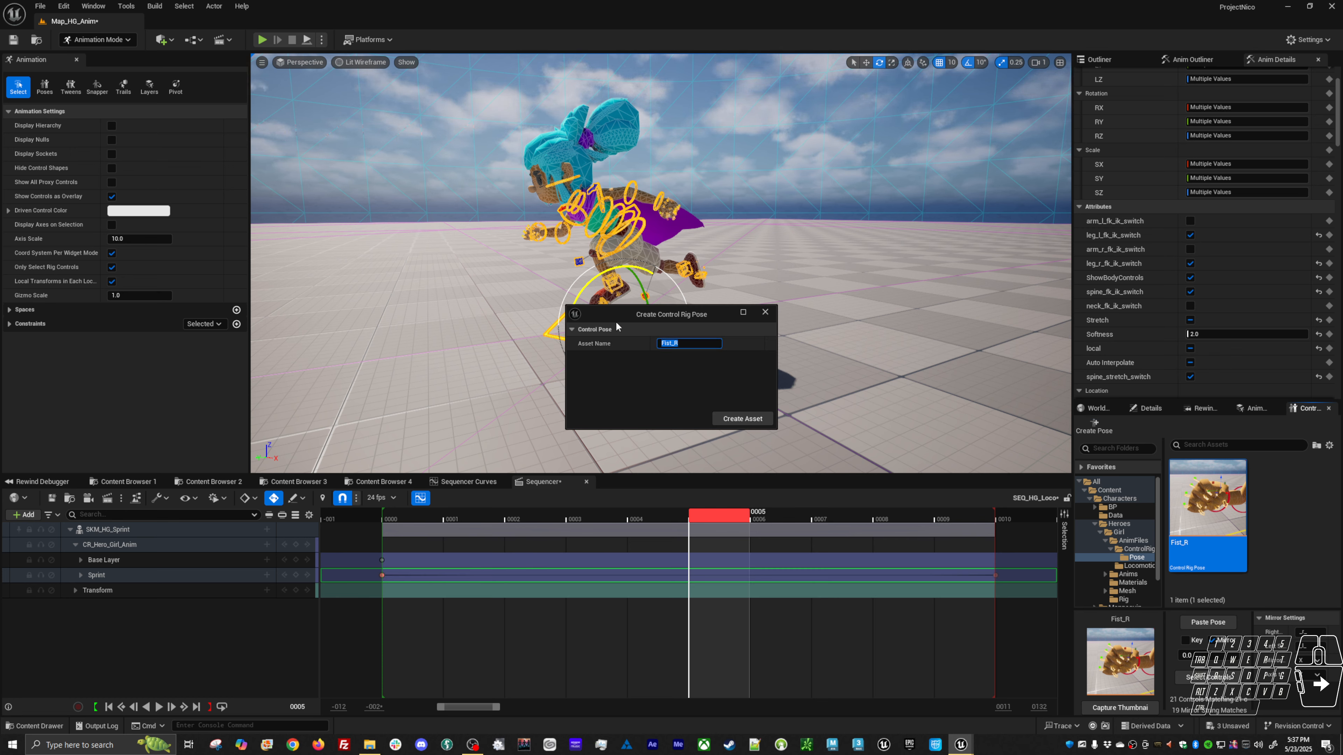
text(temp)
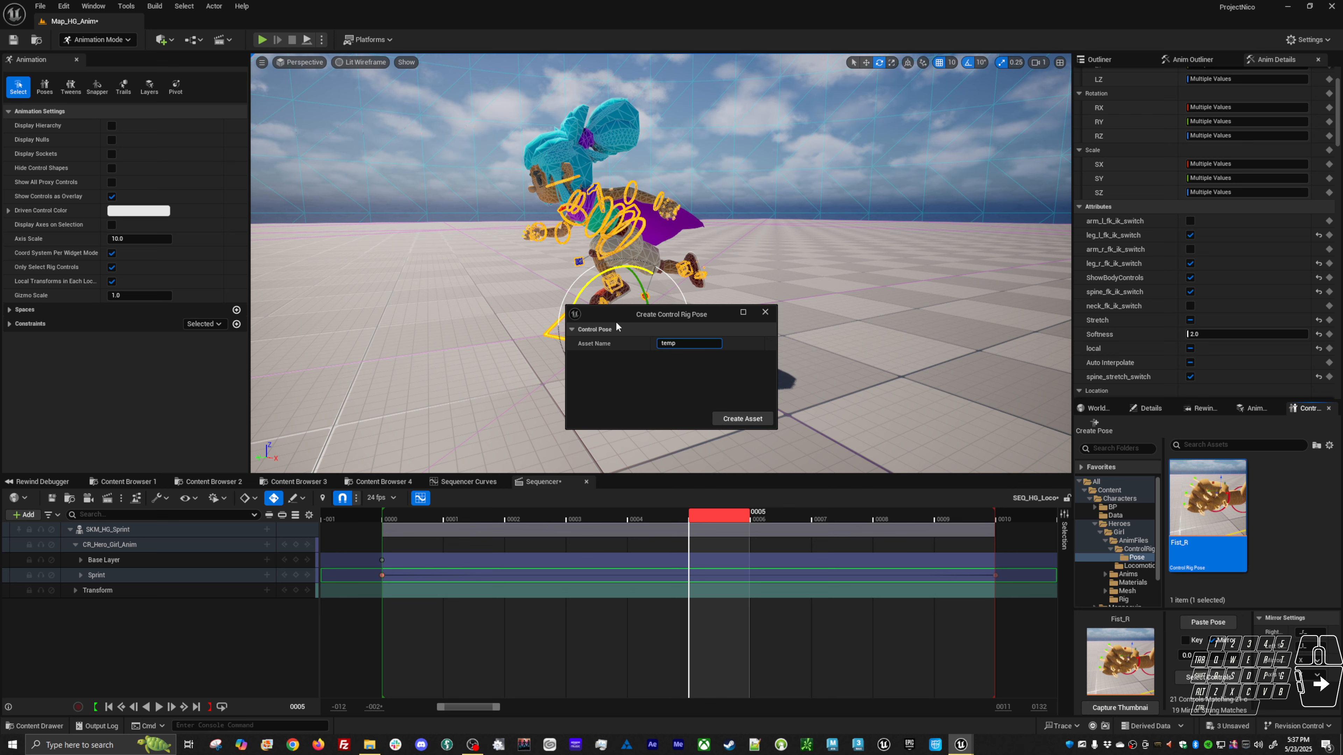
click(743, 418)
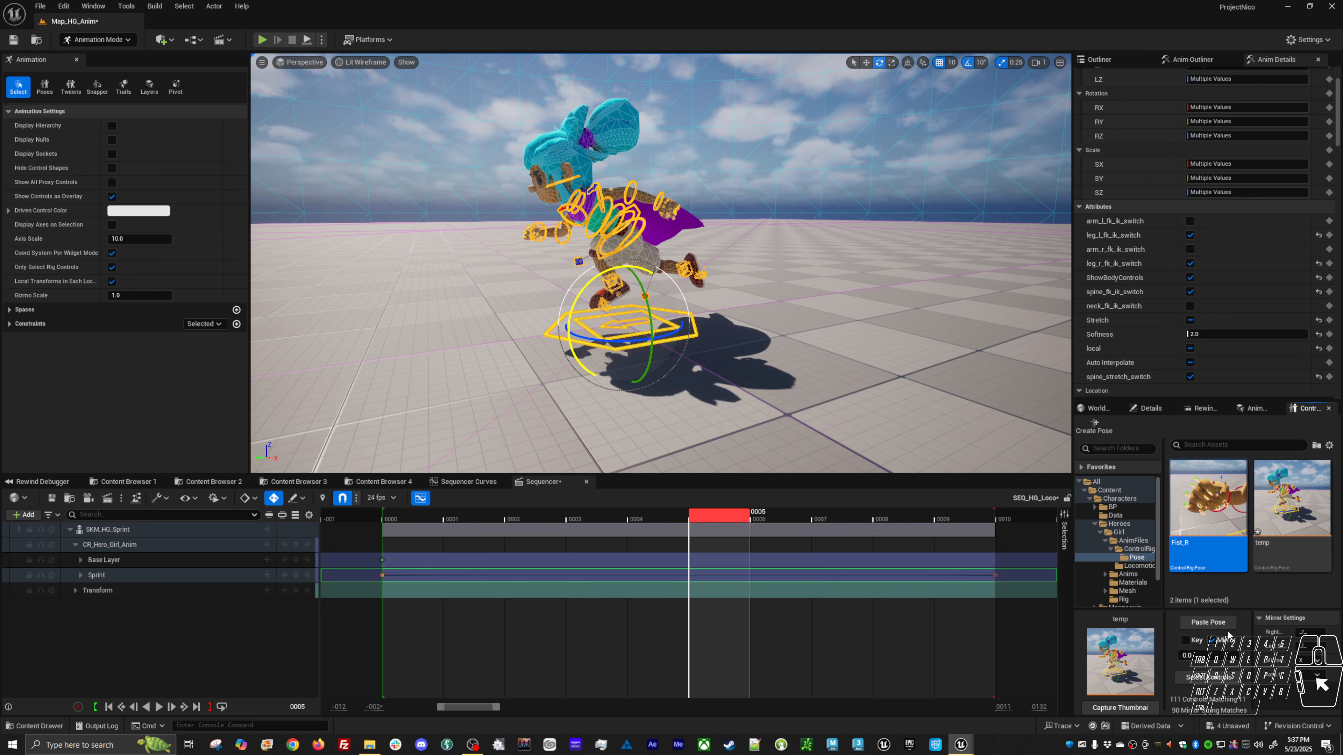
Paste the temp pose mirrored at frame 5 and check the loop by playing and scrubbing it
click(1208, 622)
alt+drag(756, 368, 587, 371)
alt+drag(720, 410, 751, 390)
key(space)
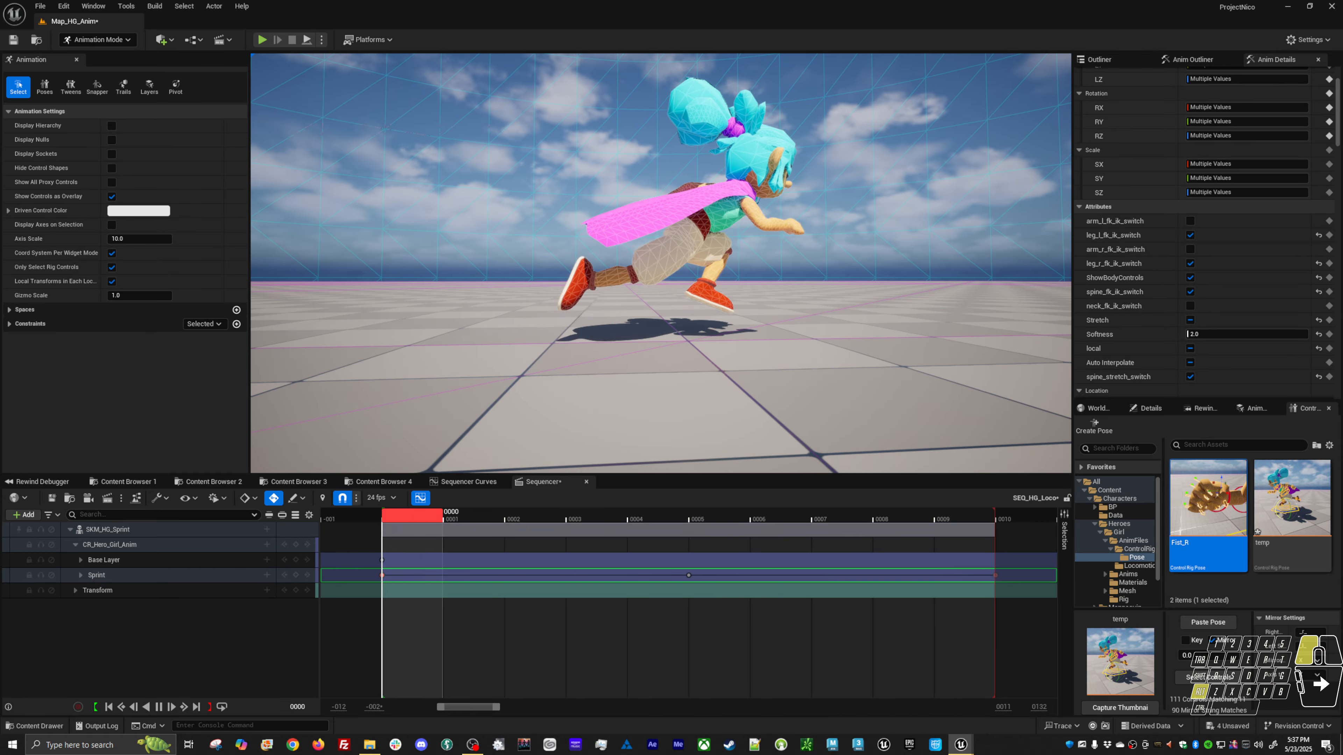
key(space)
drag(589, 511, 404, 536)
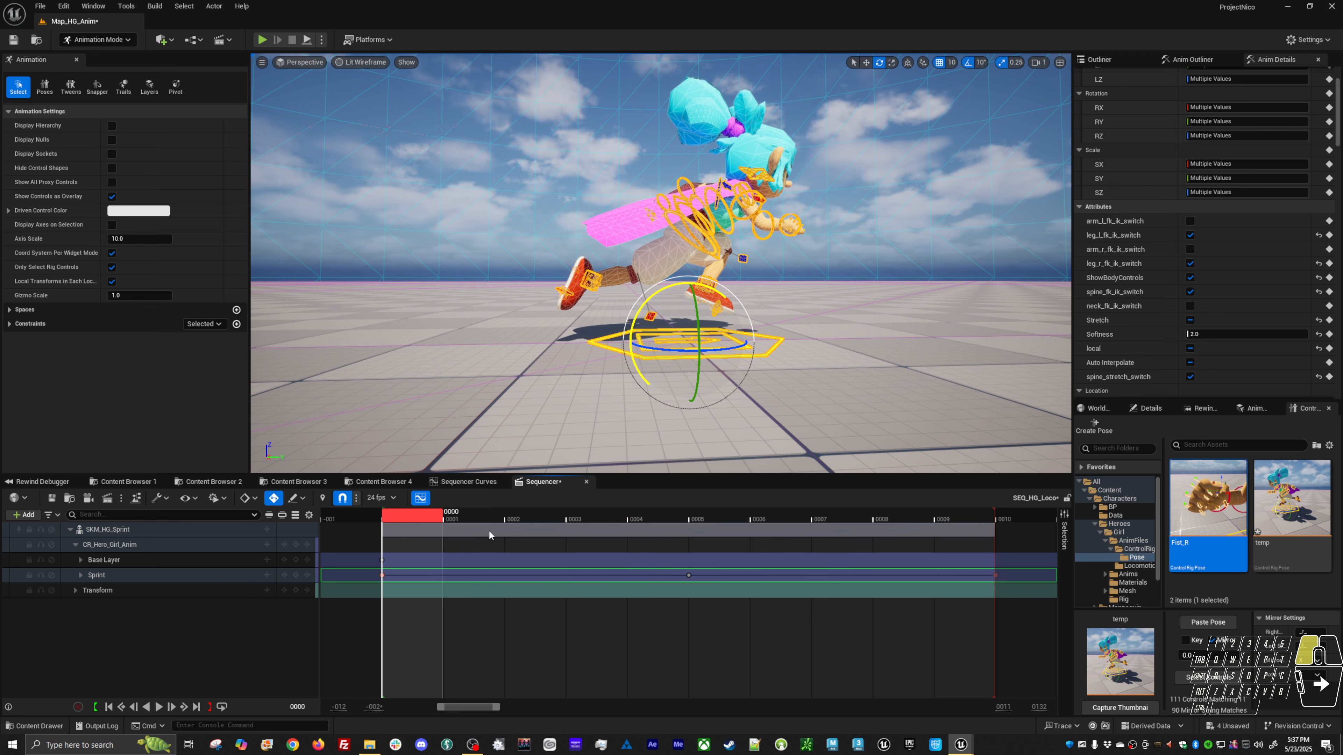
drag(489, 530, 383, 526)
alt+drag(347, 236, 77, 236)
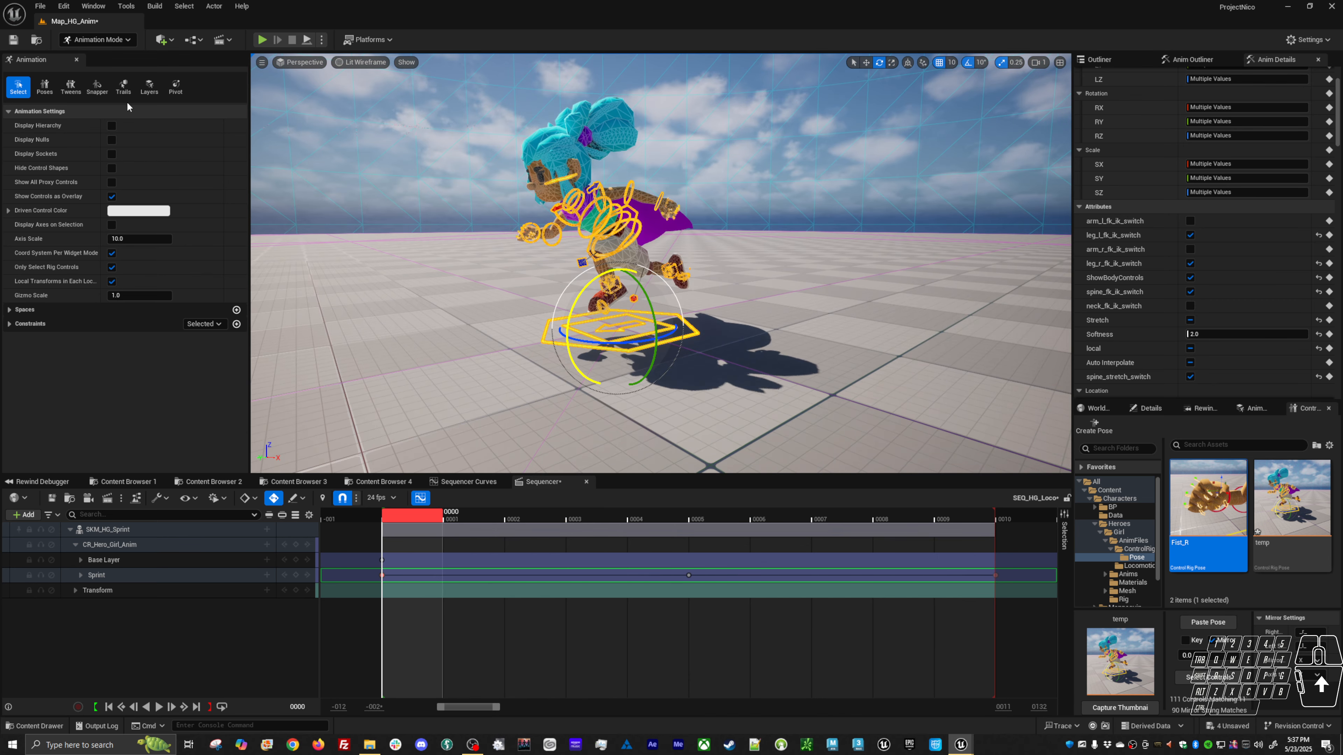
Save the level and play back the sprint loop from frame 0
click(13, 40)
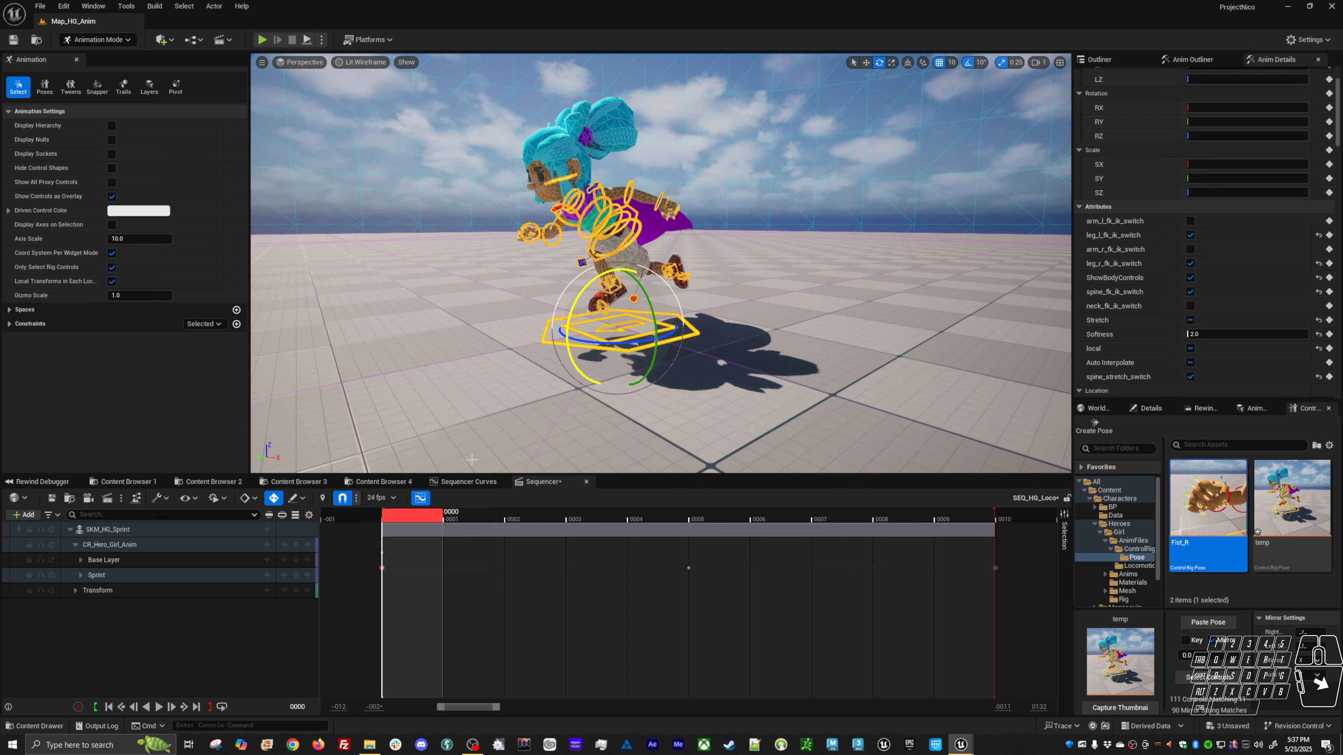
click(426, 517)
drag(521, 523, 507, 521)
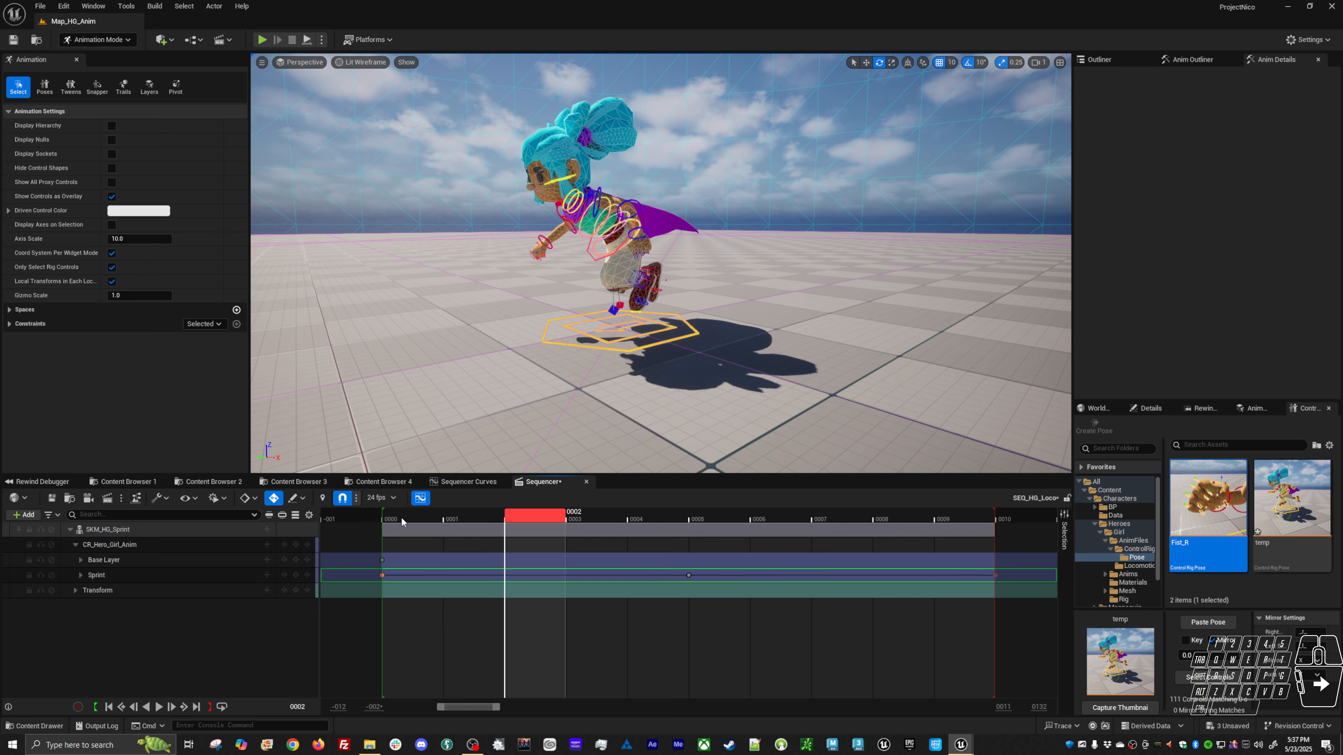
click(413, 513)
key(space)
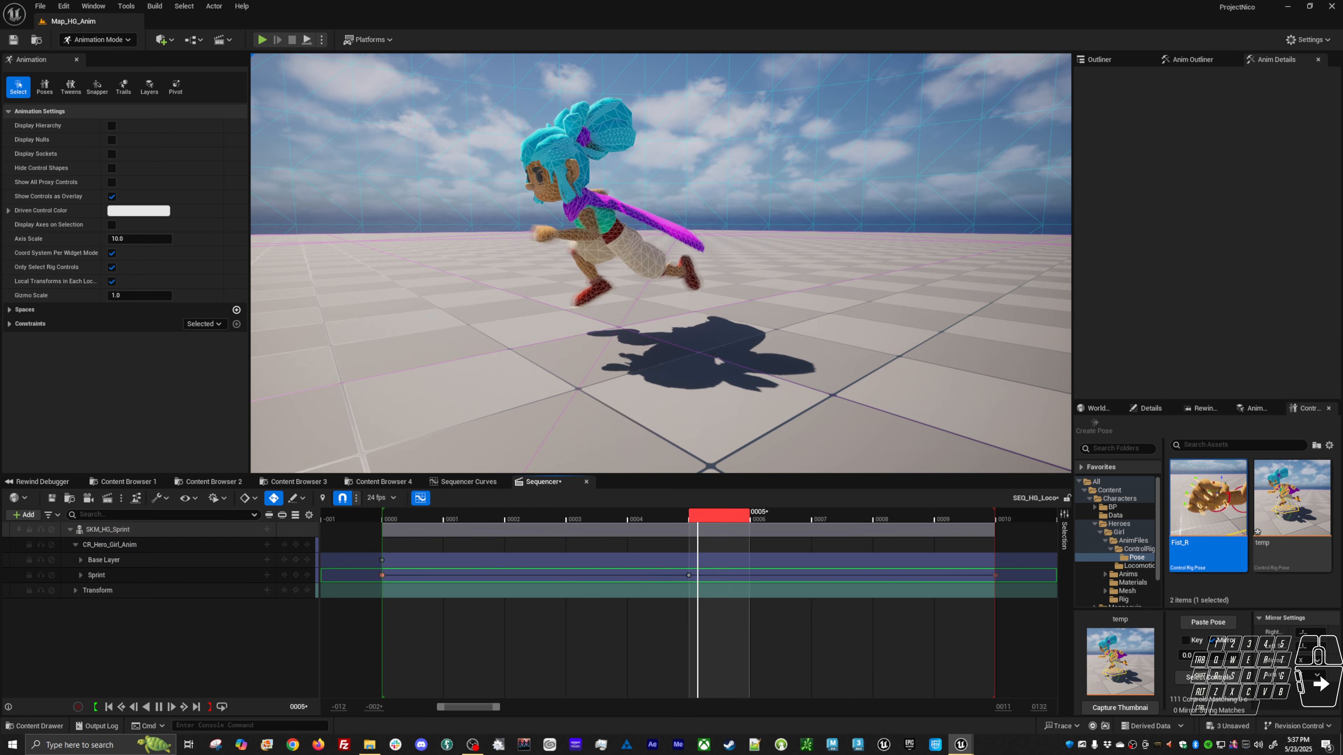
Play the level, run and sprint the character in several directions to examine its existing sprint, and stop the play session
key(alt+p)
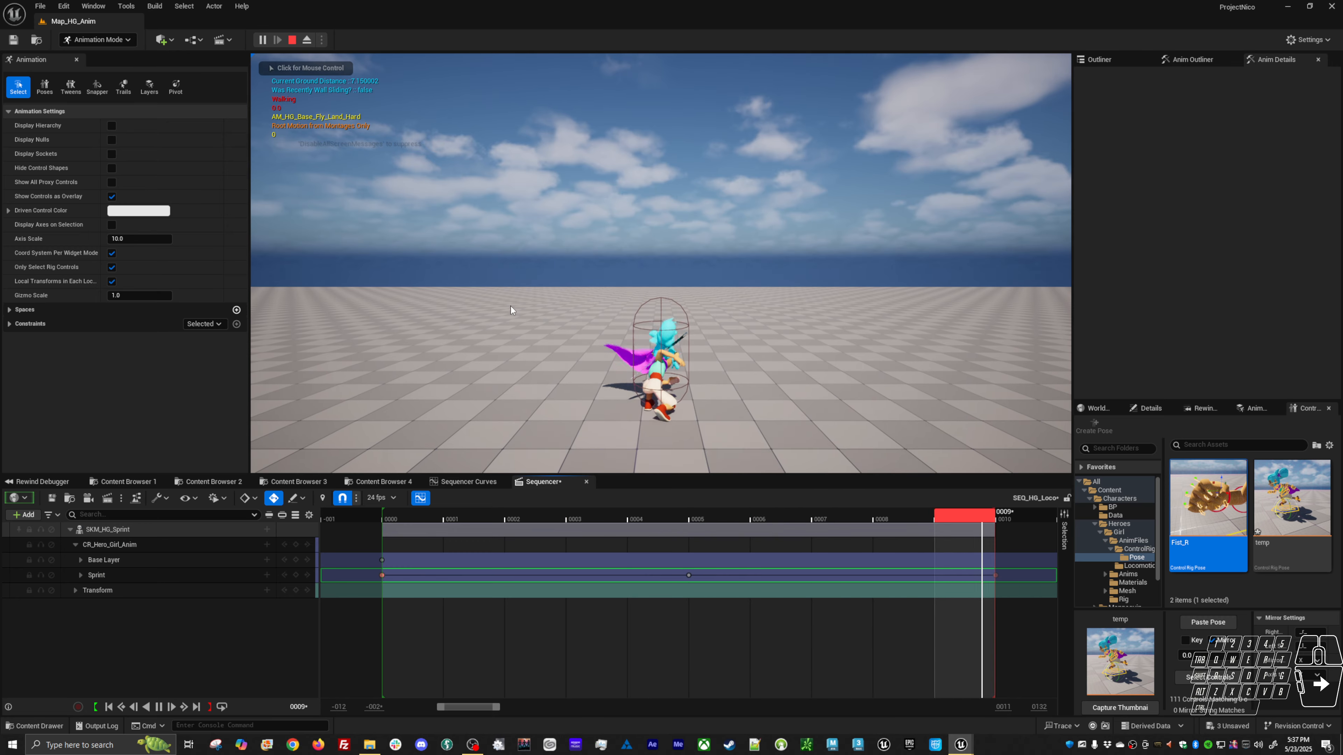
key(w)
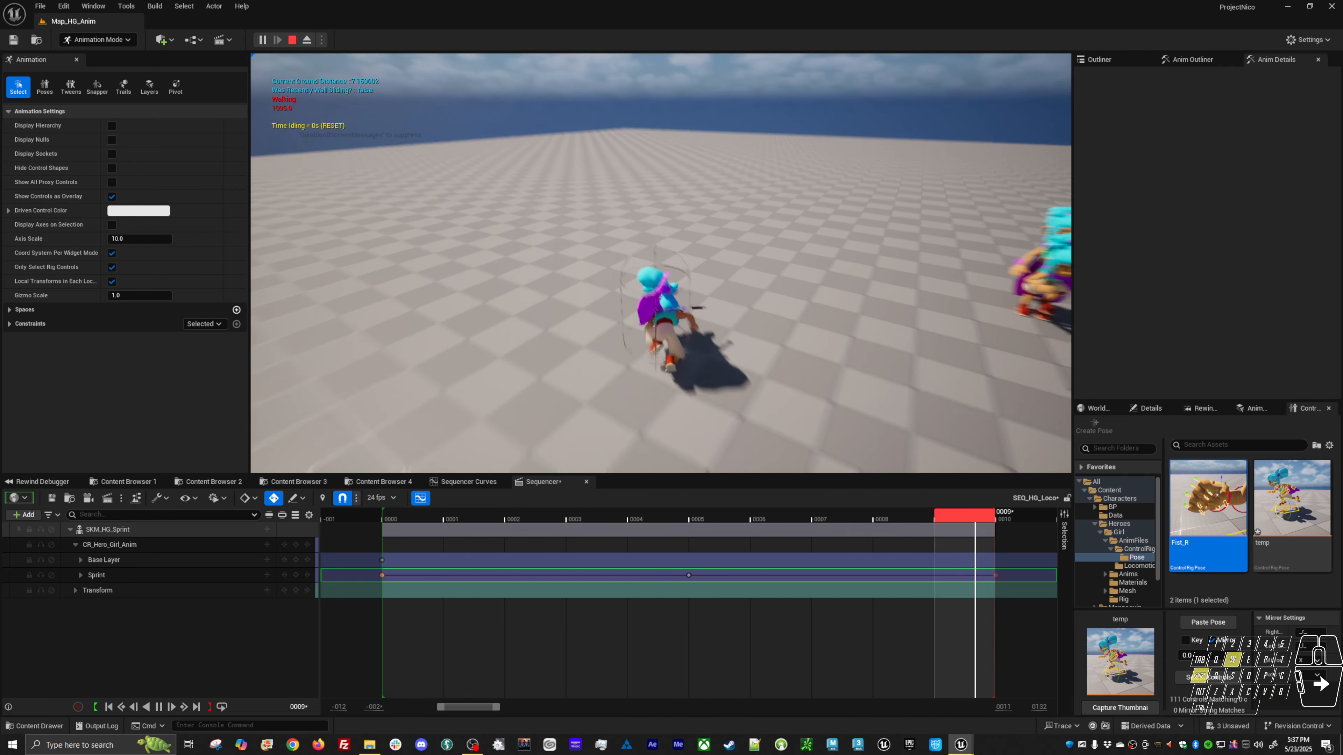
key(shift)
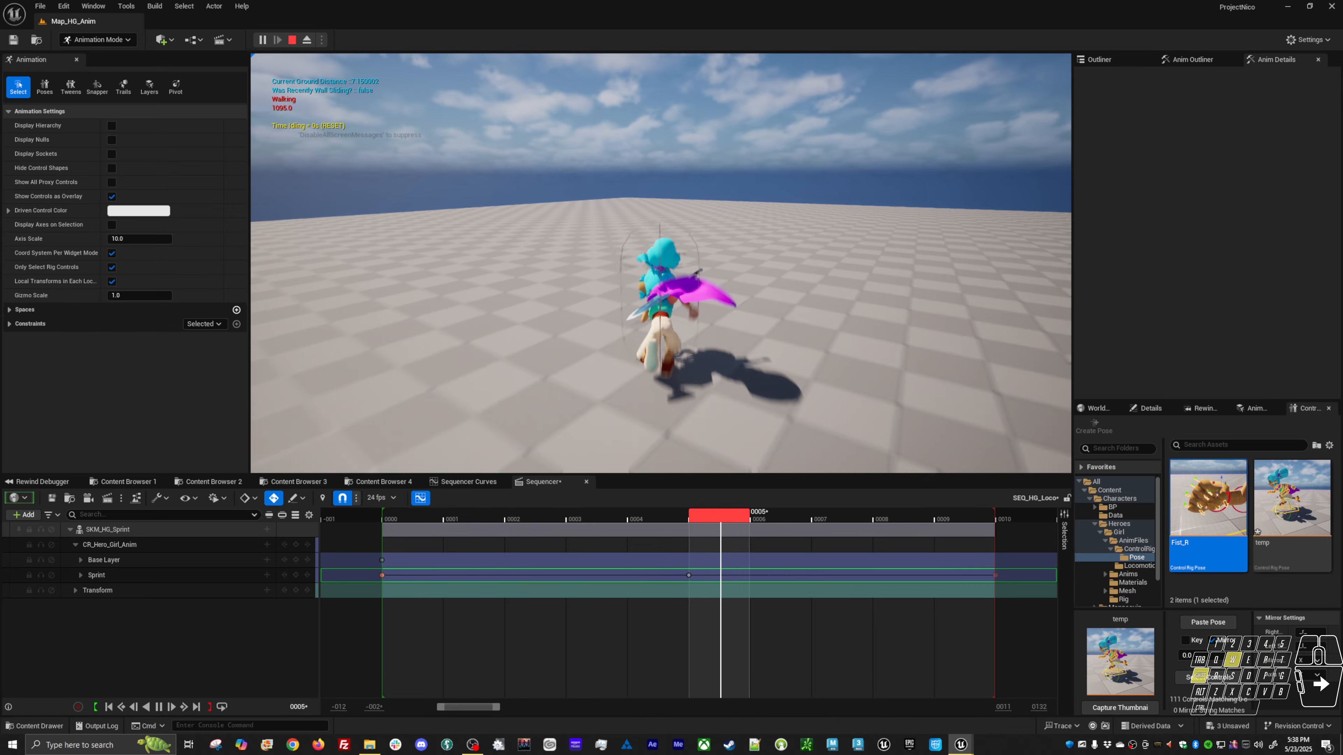
key(d)
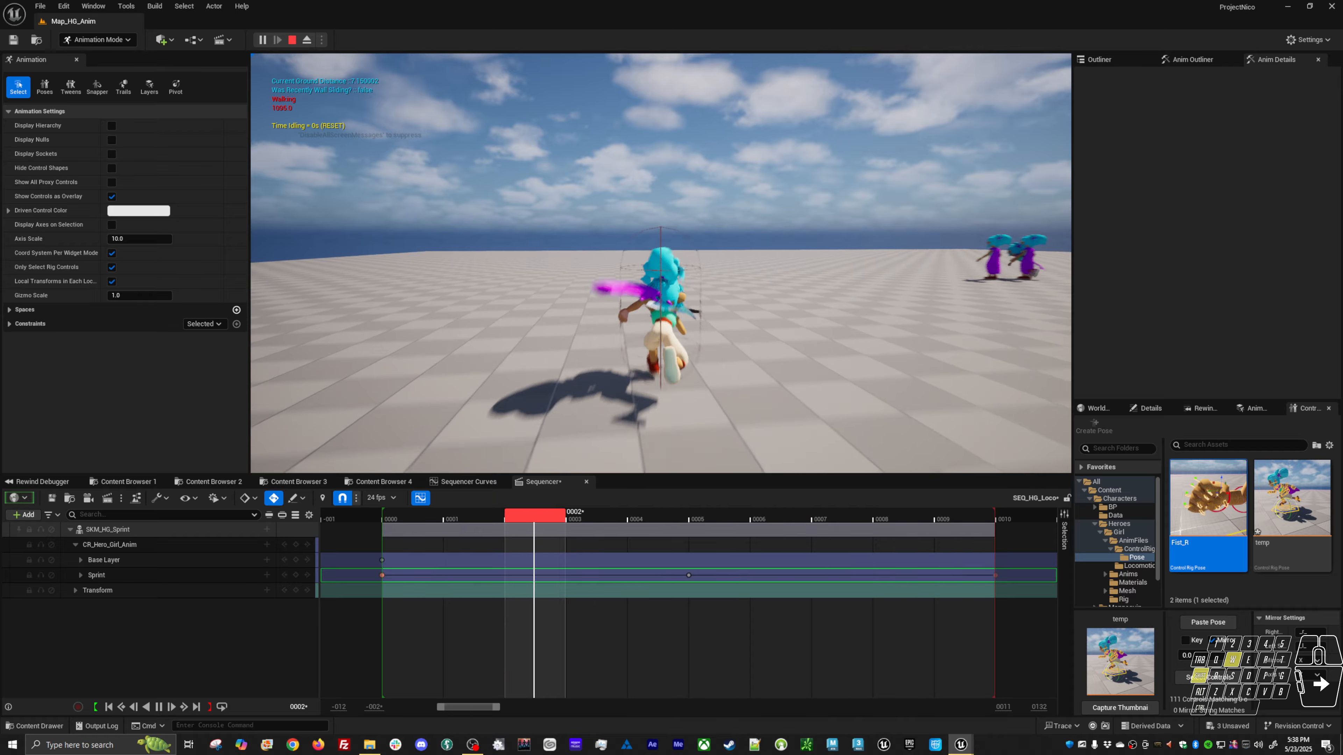
key(shift)
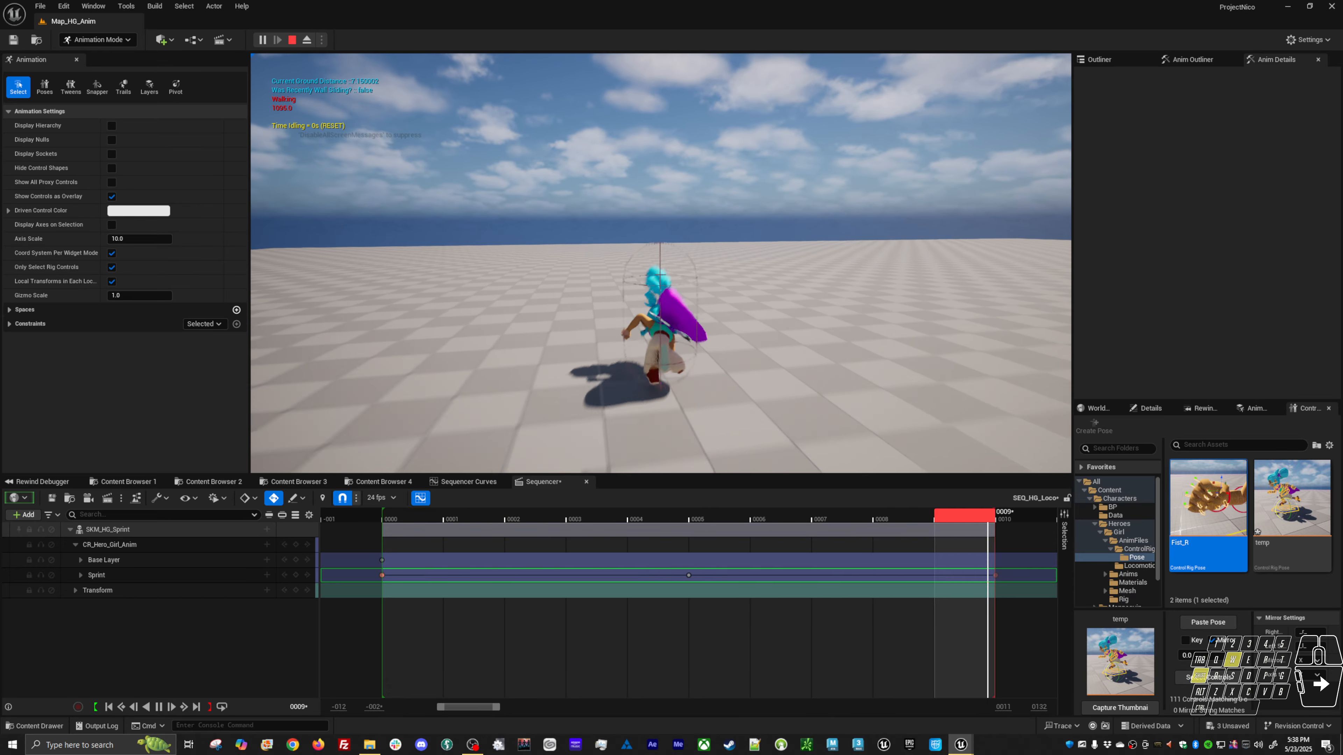
key(d)
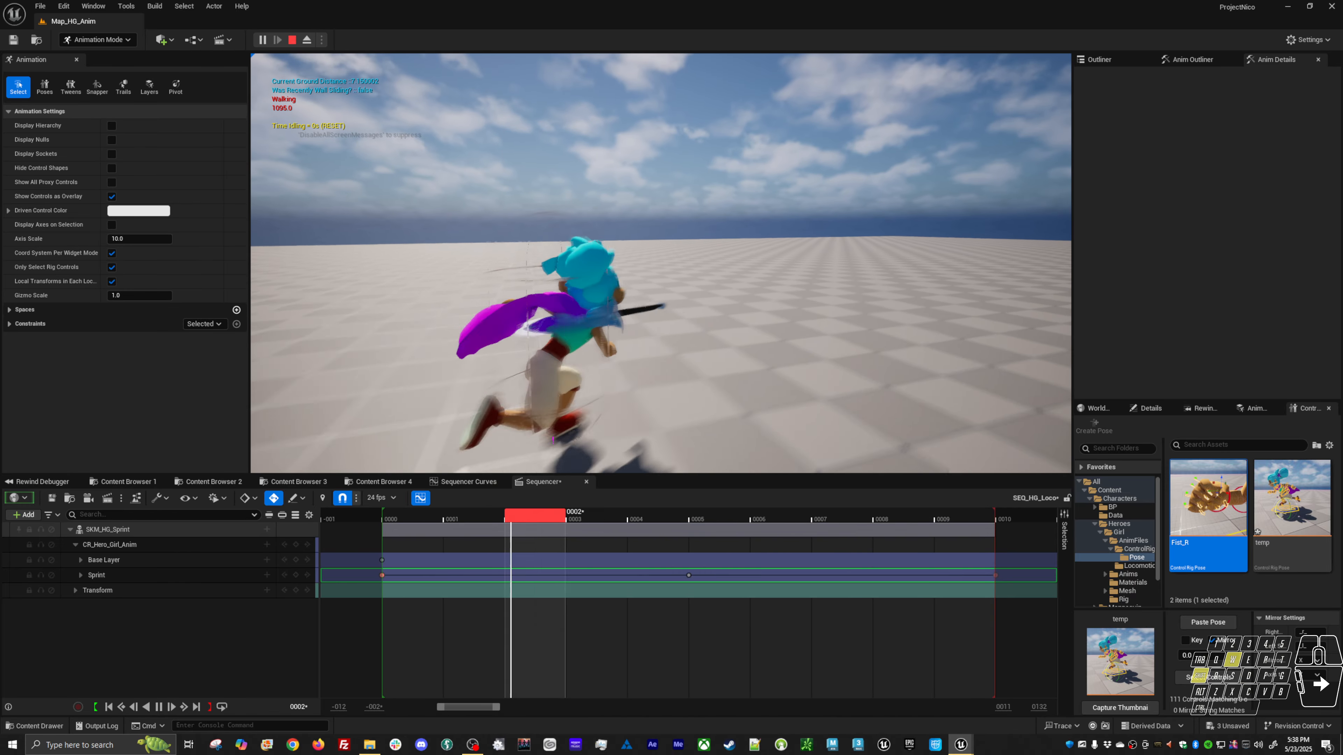
key(a)
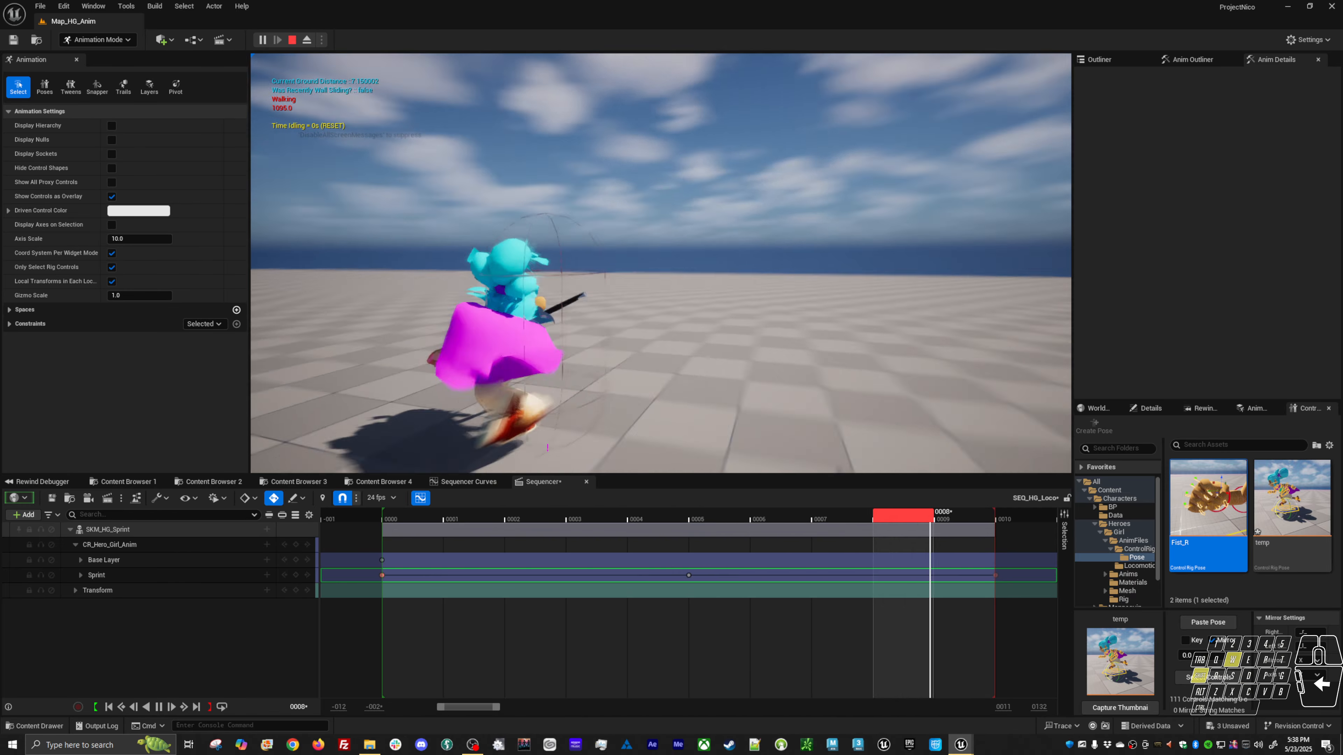
key(Escape)
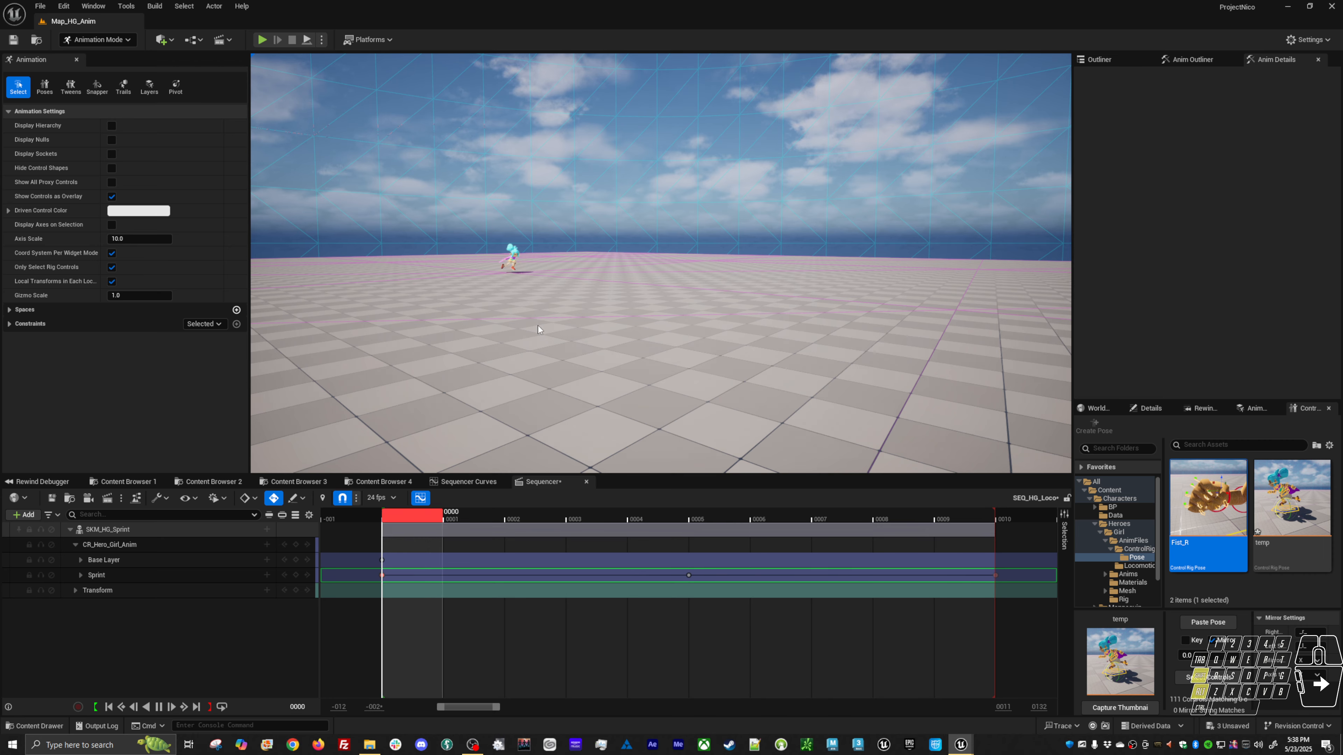
Open the ABP_Hero animation blueprint and find the Locomotion state machine in its AnimGraph
key(ctrl+p)
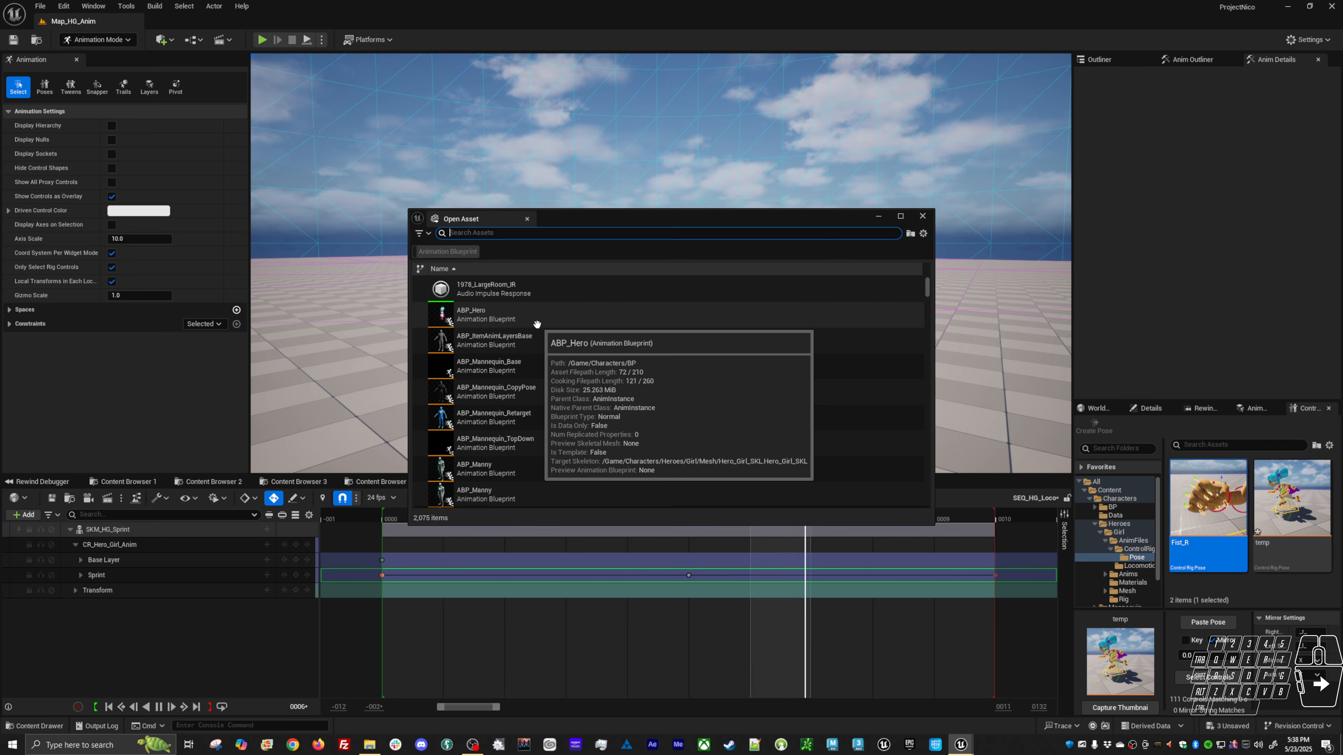
key(Escape)
key(ctrl+p)
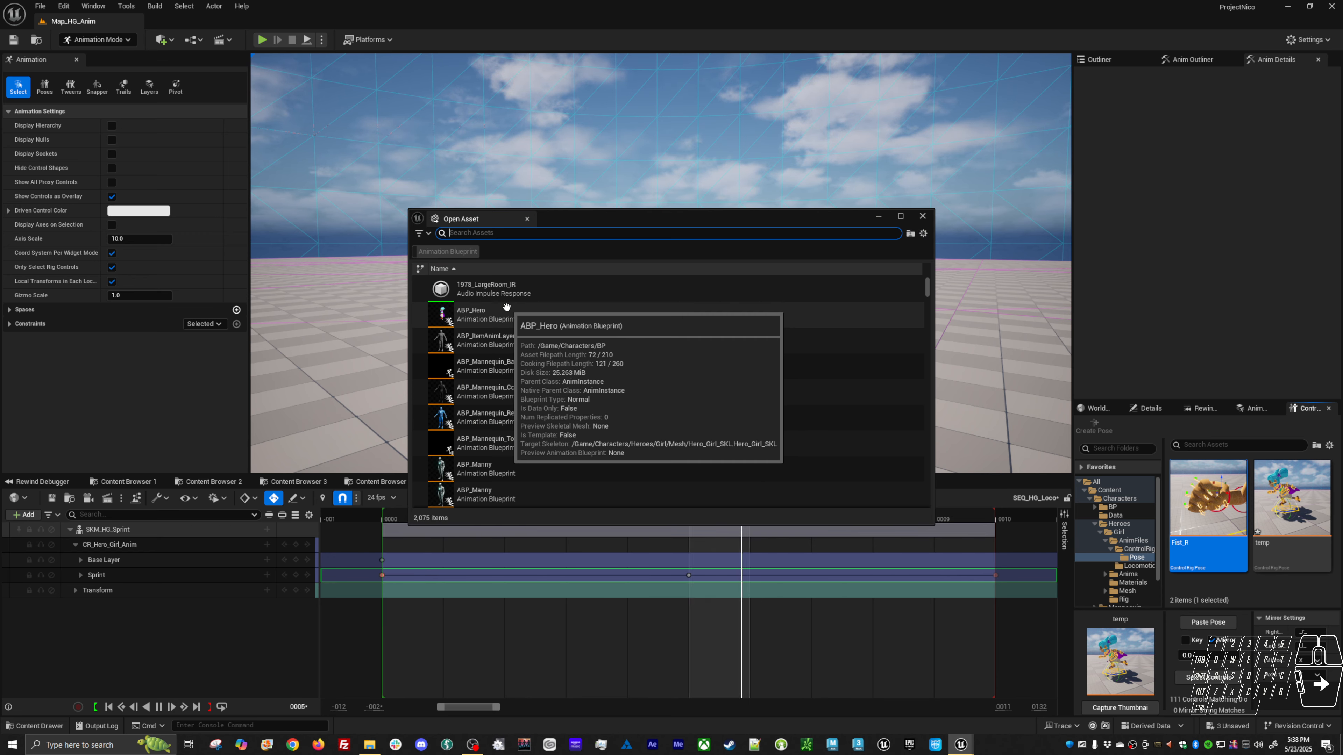
double_click(493, 309)
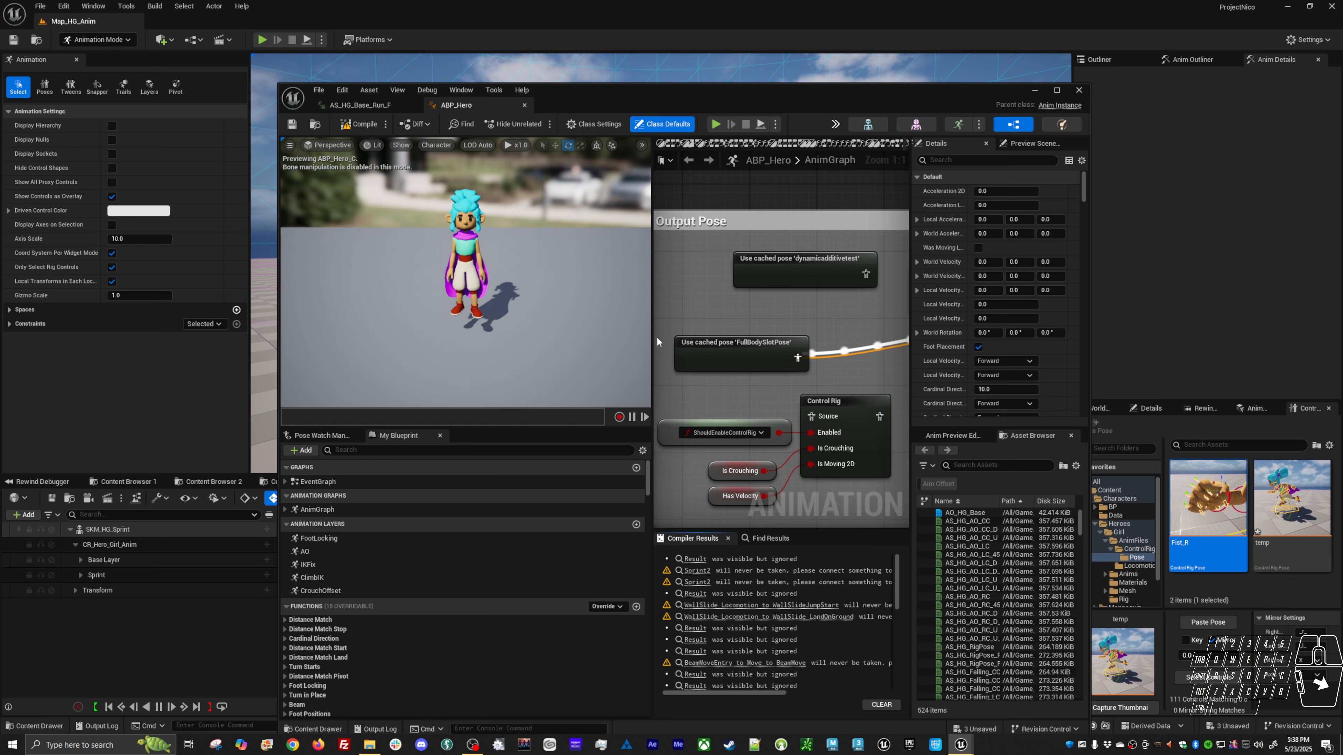
right_drag(793, 336, 793, 336)
scroll(770, 393, down, 10)
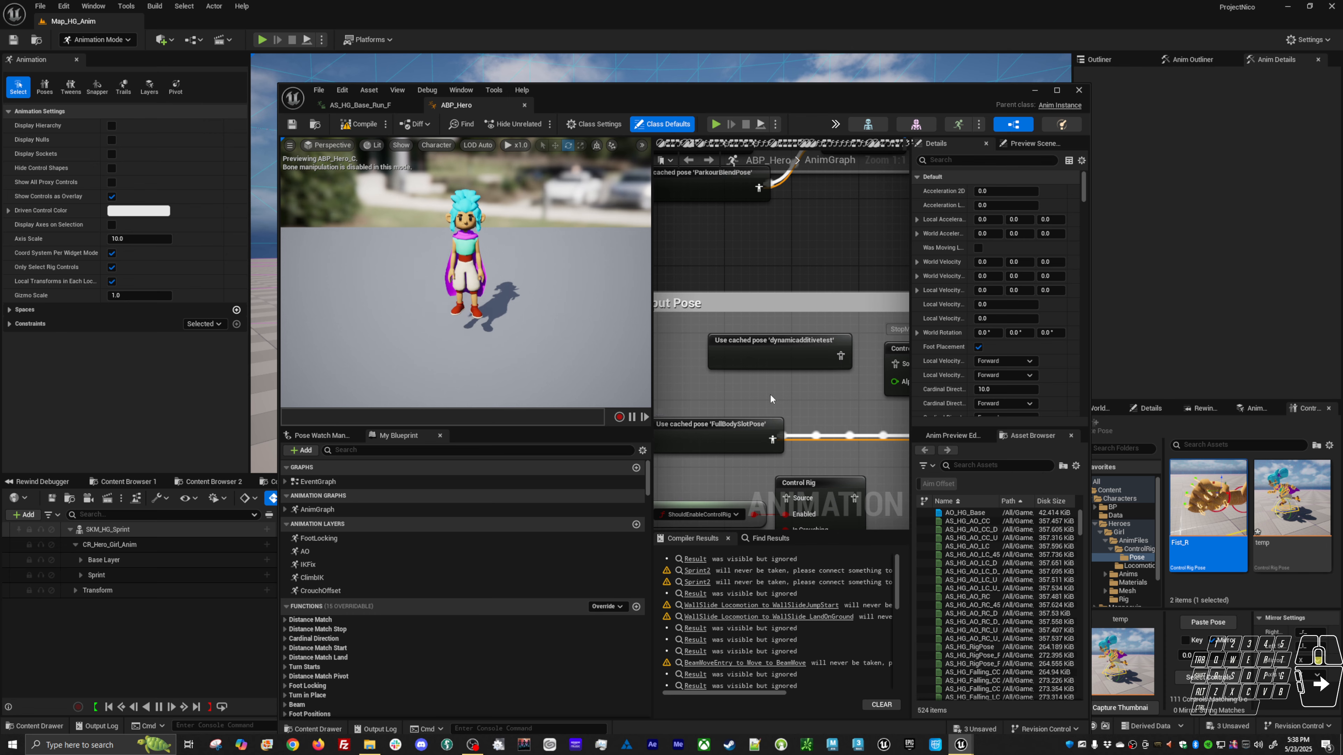
scroll(730, 235, up, 10)
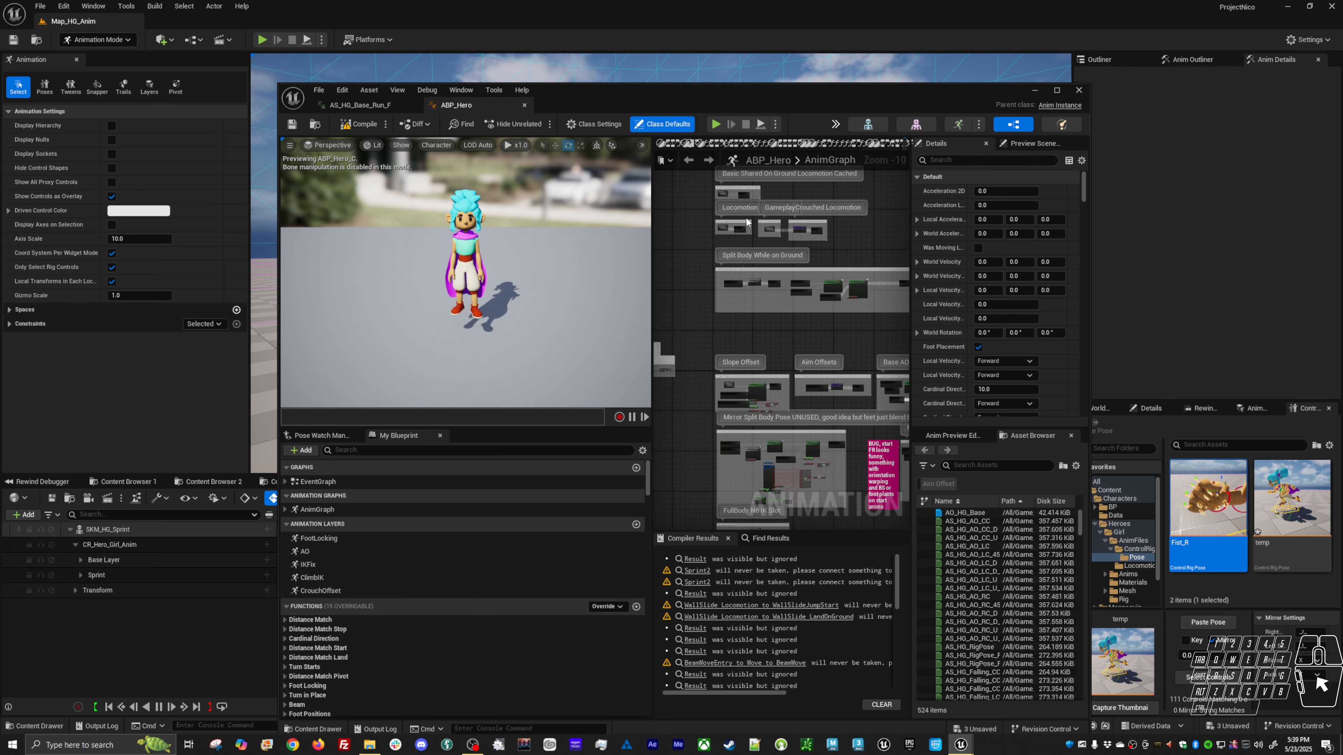
In the Locomotion machine's Sprint state, wire MovePose straight to the output pose, bypassing Apply Additive, compile, and put the blueprint window away
double_click(746, 218)
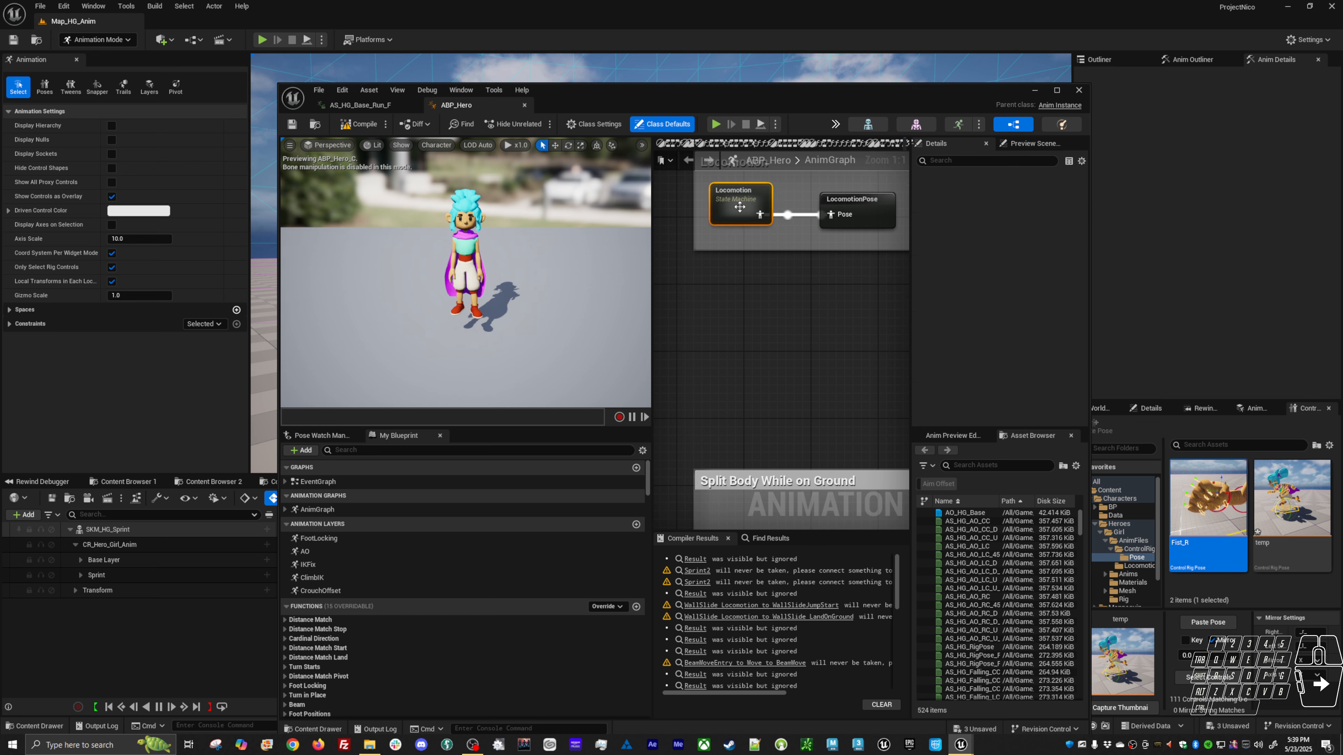
scroll(741, 316, up, 8)
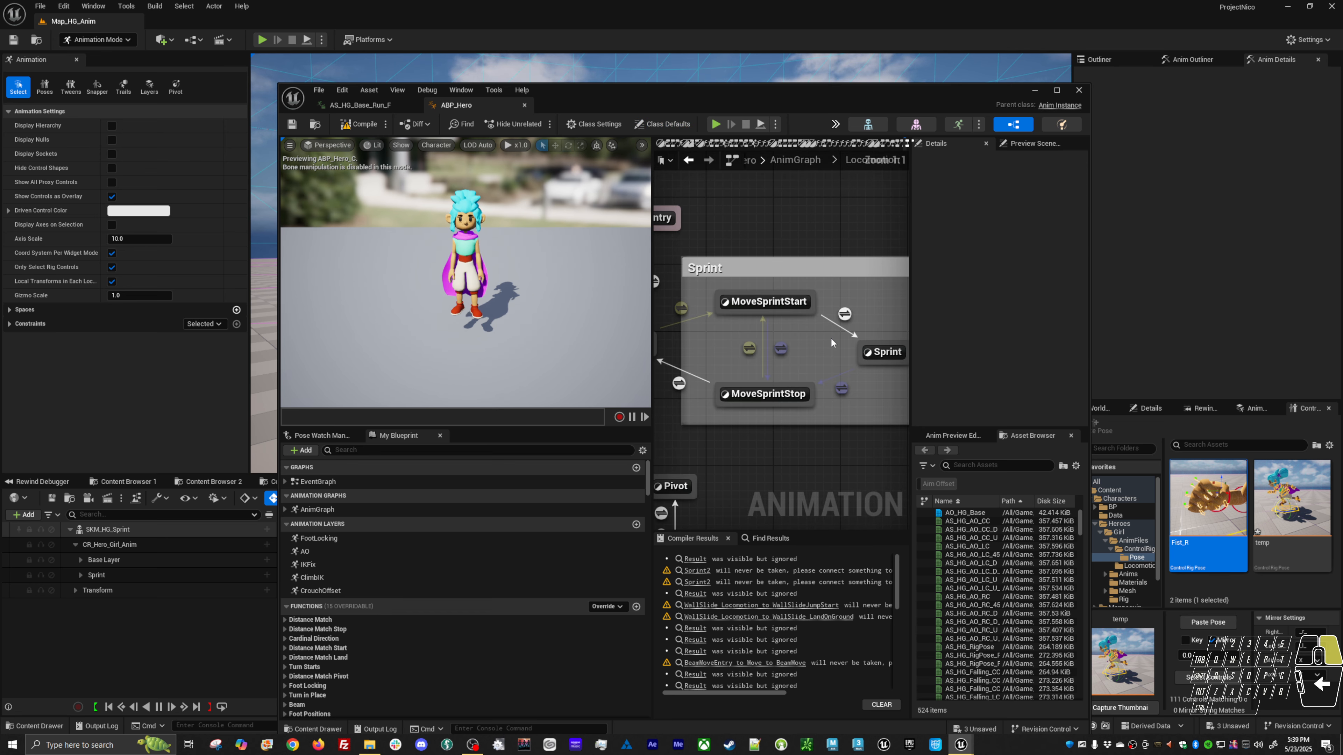
double_click(835, 342)
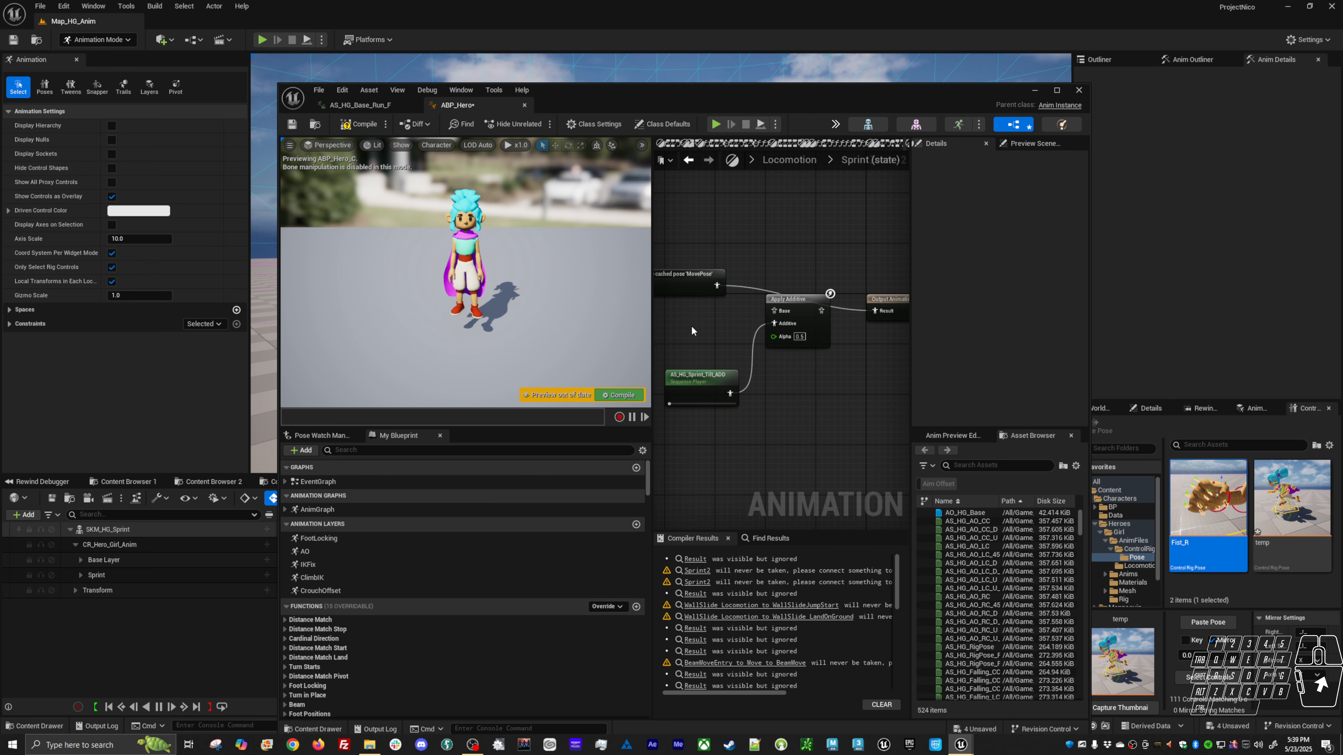
key(F7)
click(1034, 91)
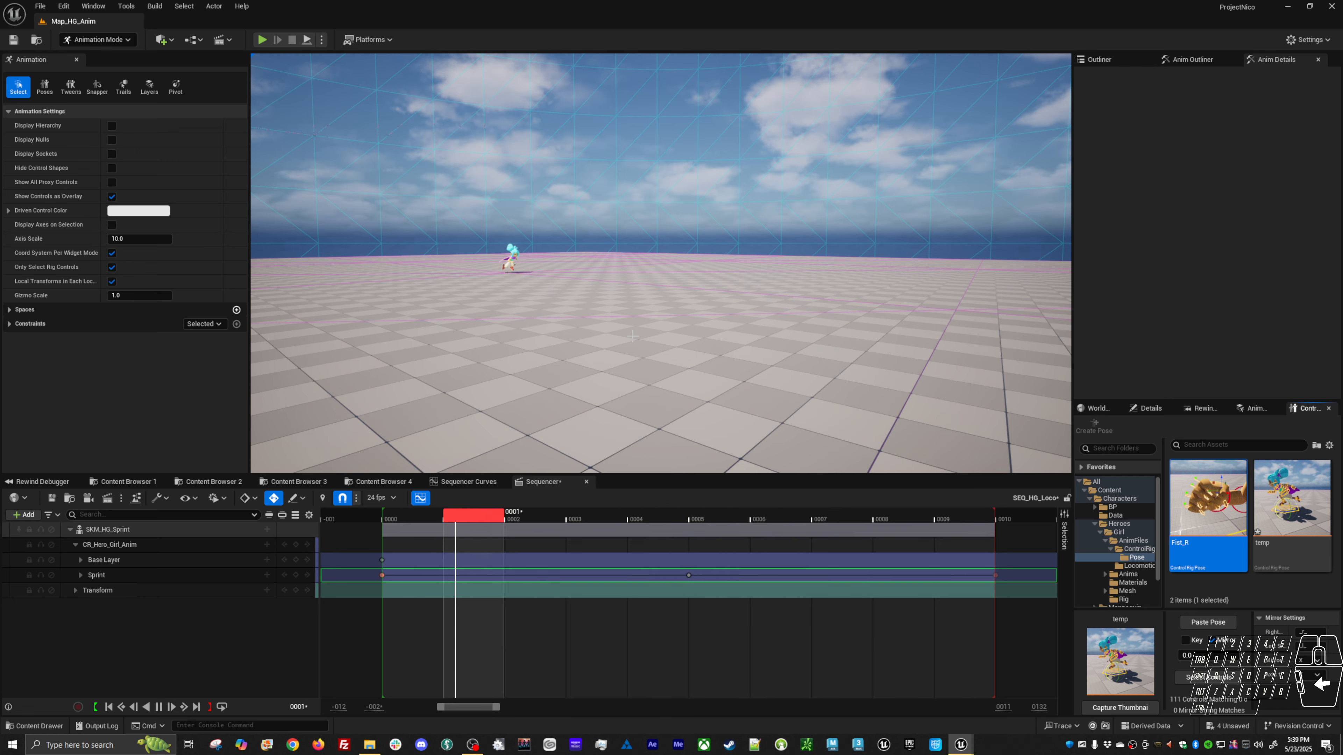
Play the level and sprint the character around to examine its motion without the additive tilt
key(alt+p)
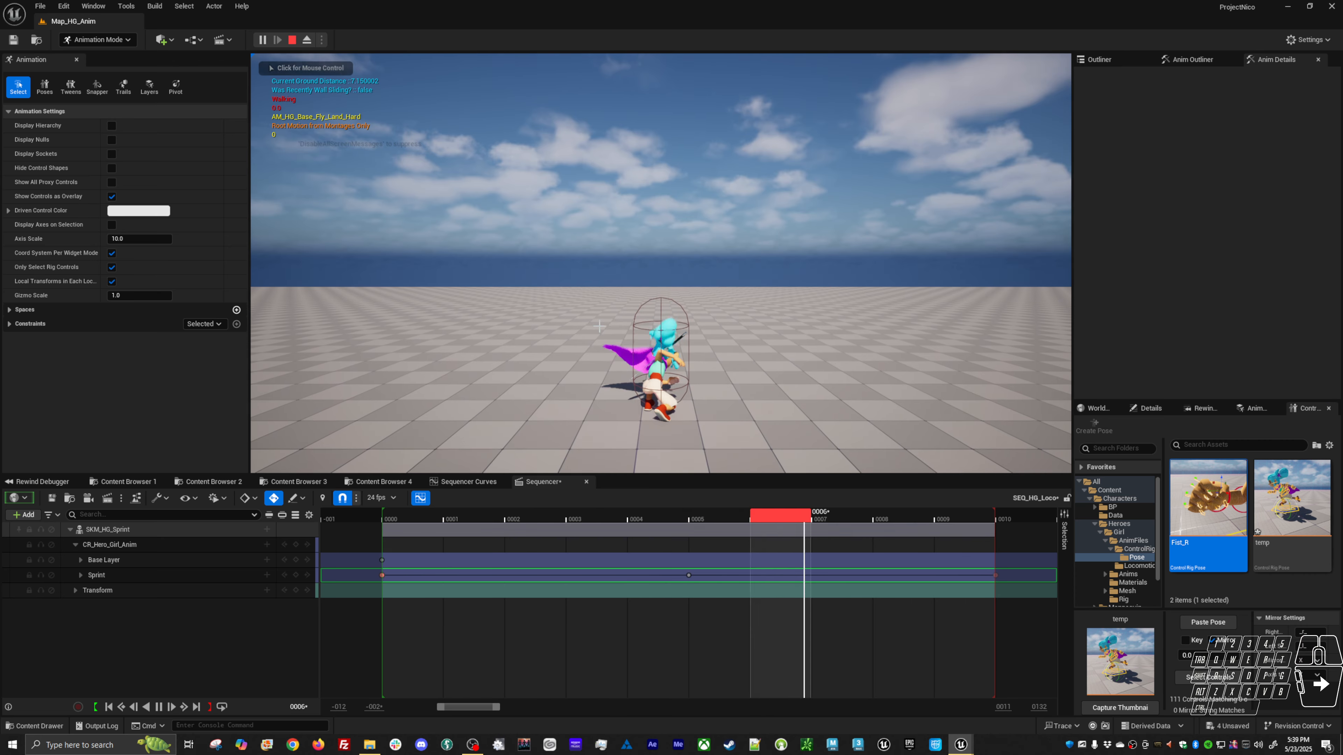
key(w)
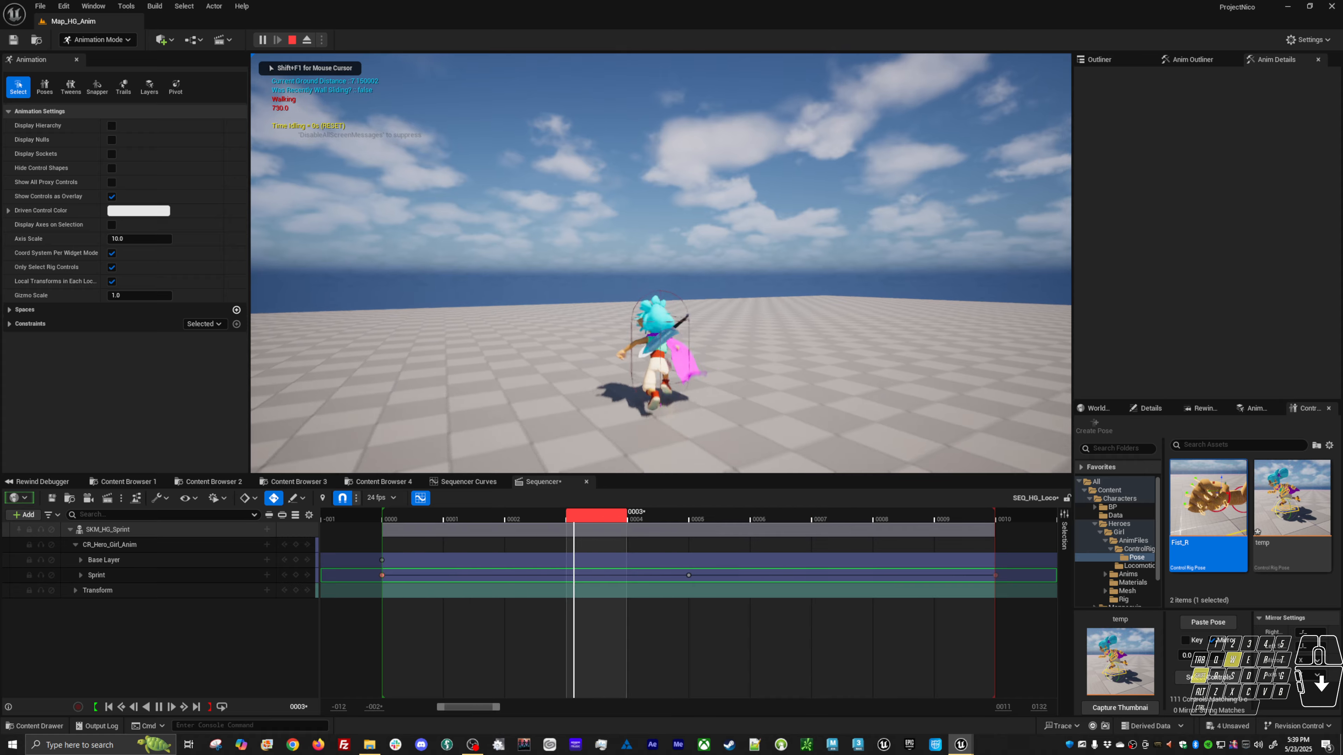
key(shift)
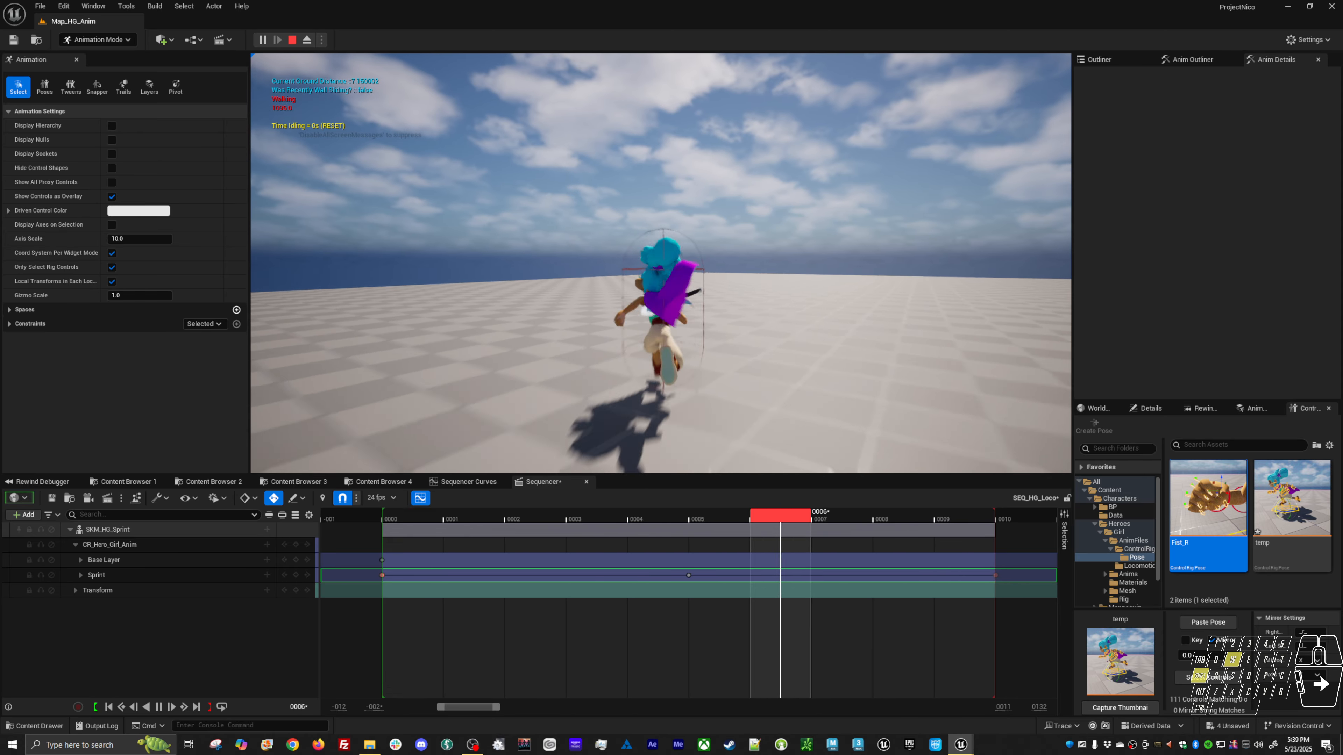
key(d)
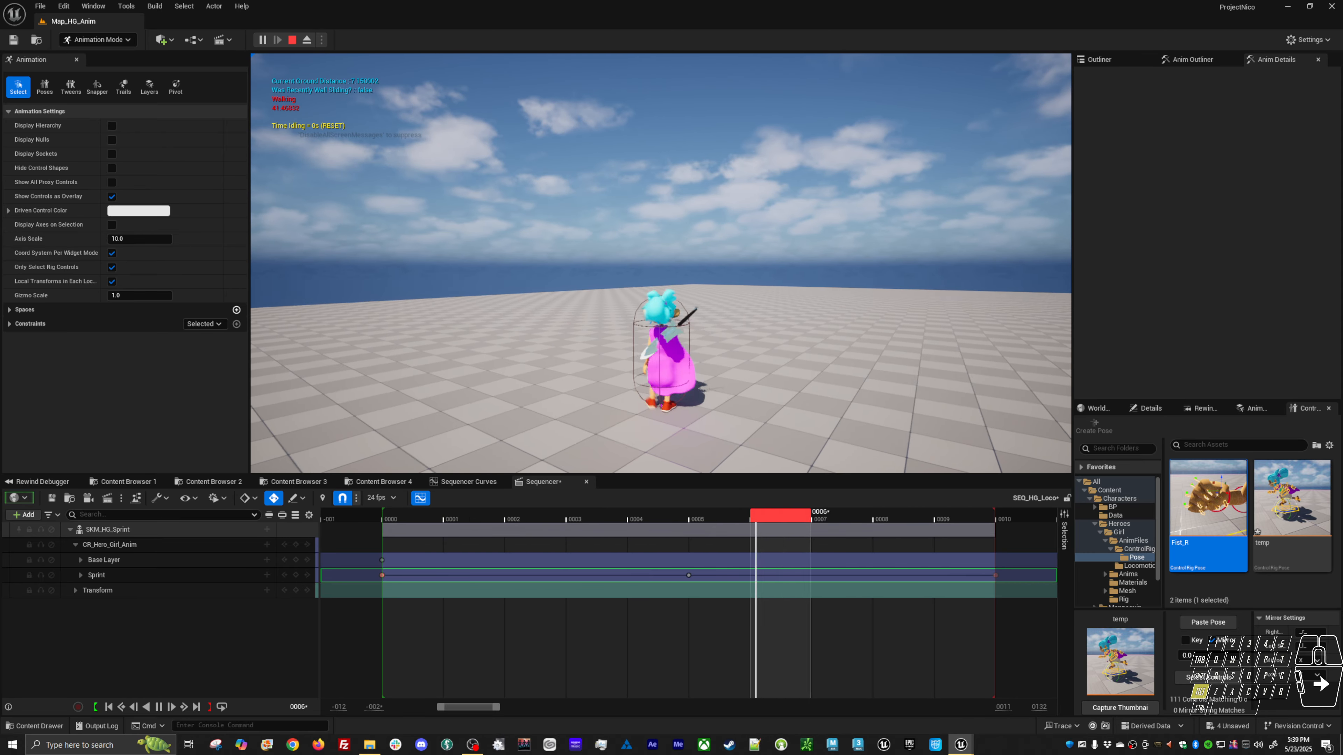
Switch to ABP_Hero beside the running game, view its preview from the side, and debug the ABP_Hero_C_0 instance in BP_Base_PlayerHero0
key(alt+Tab)
click(597, 372)
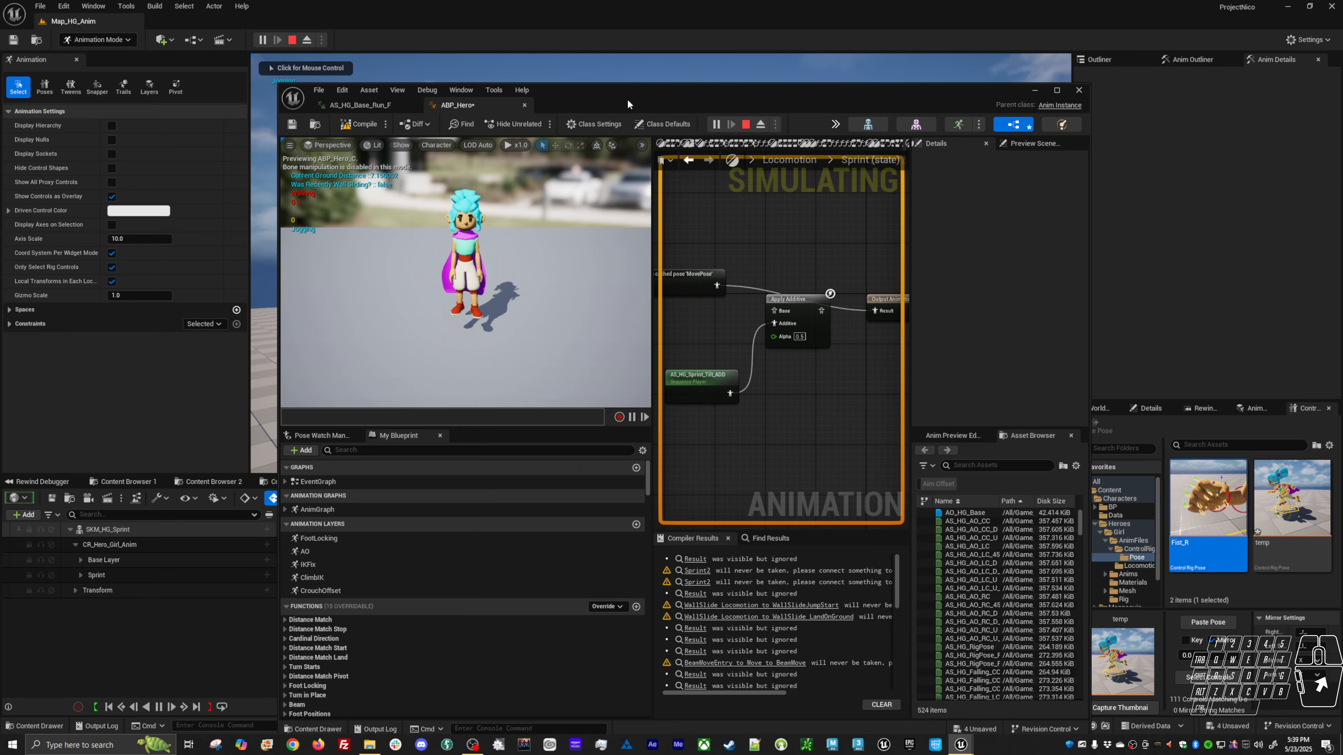
drag(641, 61, 384, 21)
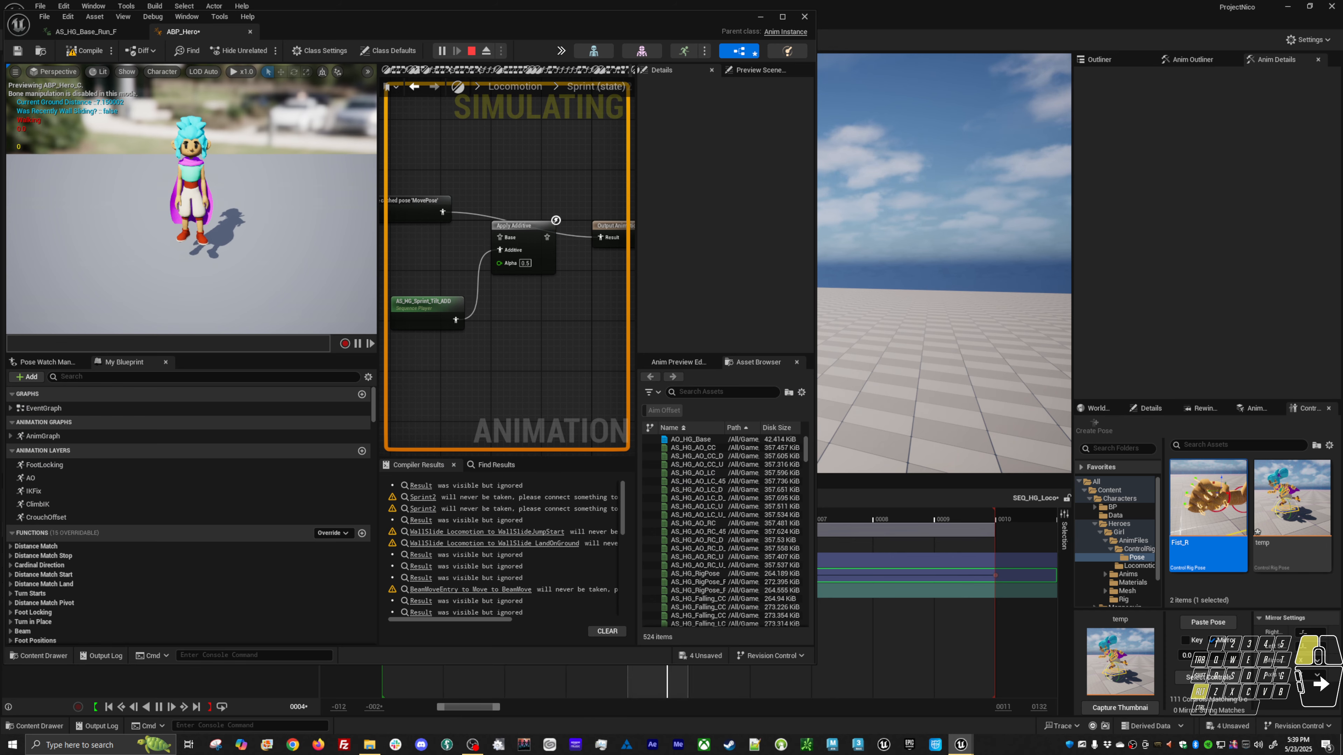
alt+drag(191, 211, 259, 201)
alt+right_drag(259, 201, 265, 201)
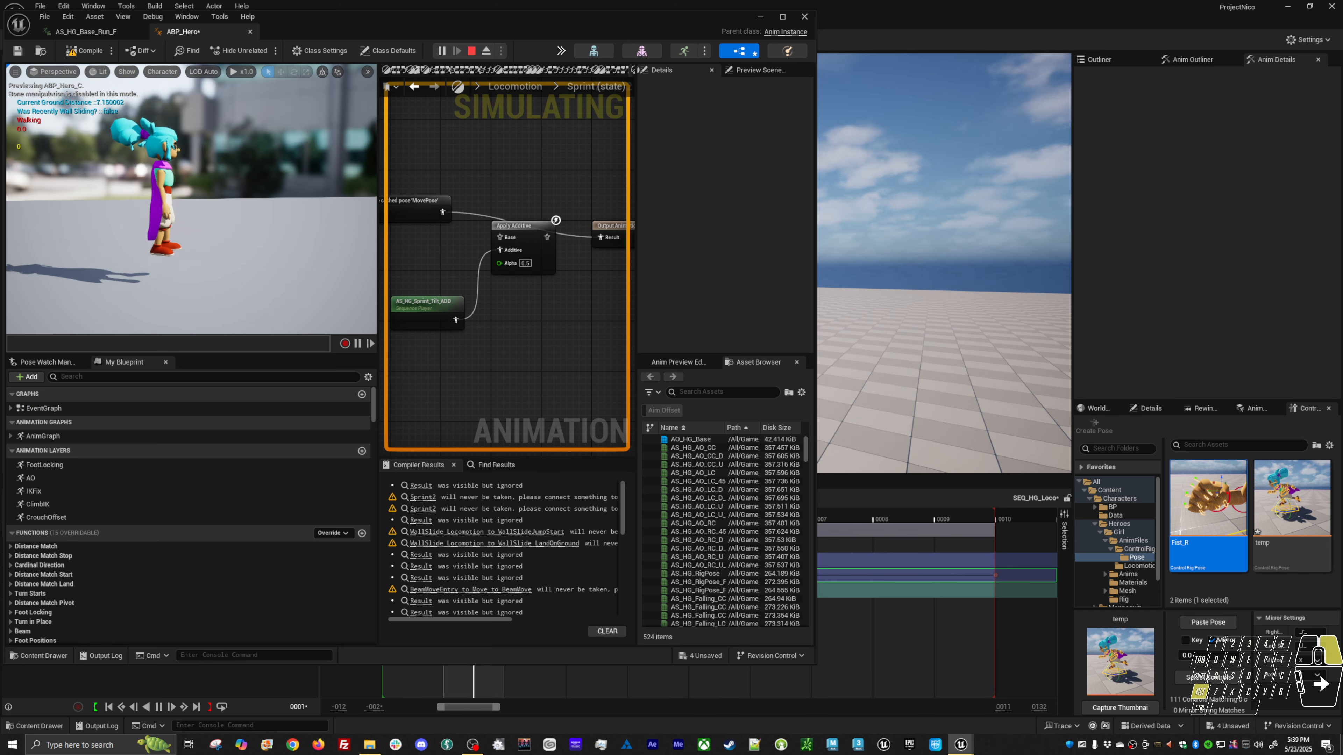
mouse_move(168, 215)
alt+right_down()
mouse_move(183, 207)
mouse_move(168, 216)
alt+right_up()
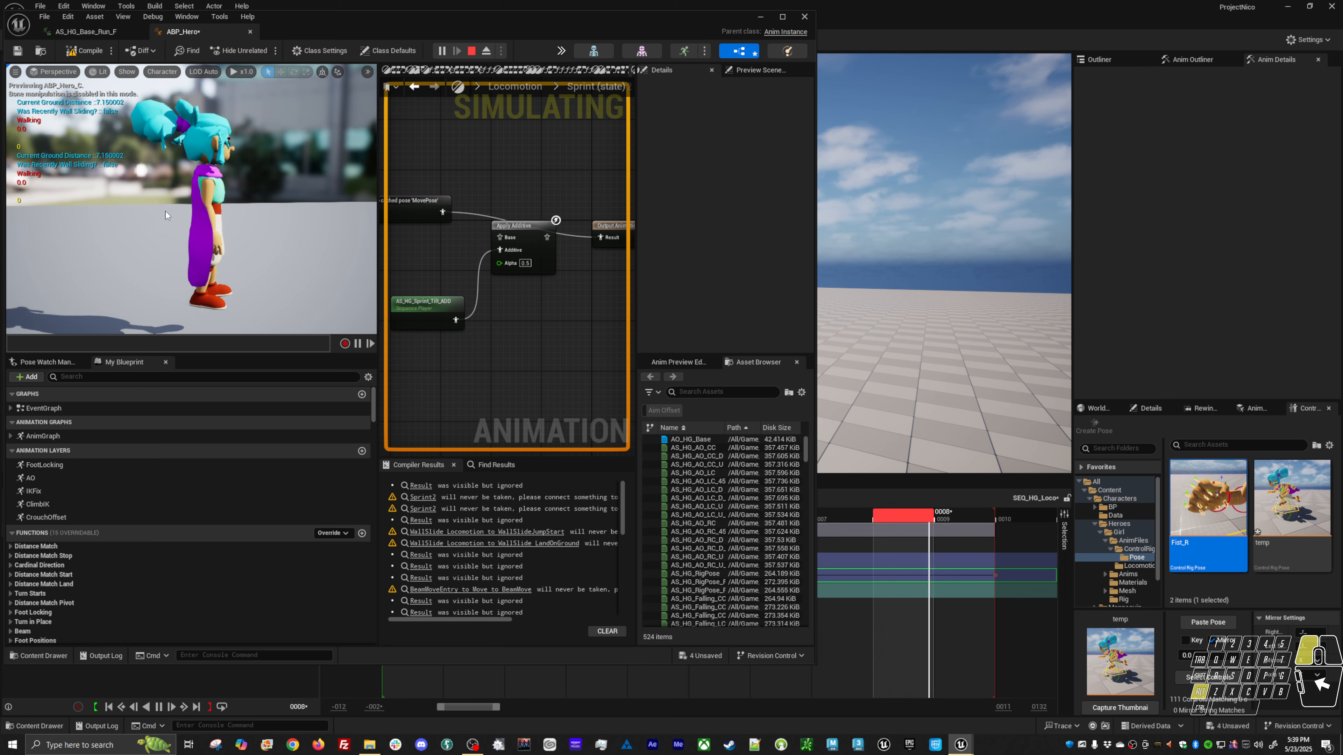
alt+drag(168, 216, 157, 210)
click(561, 50)
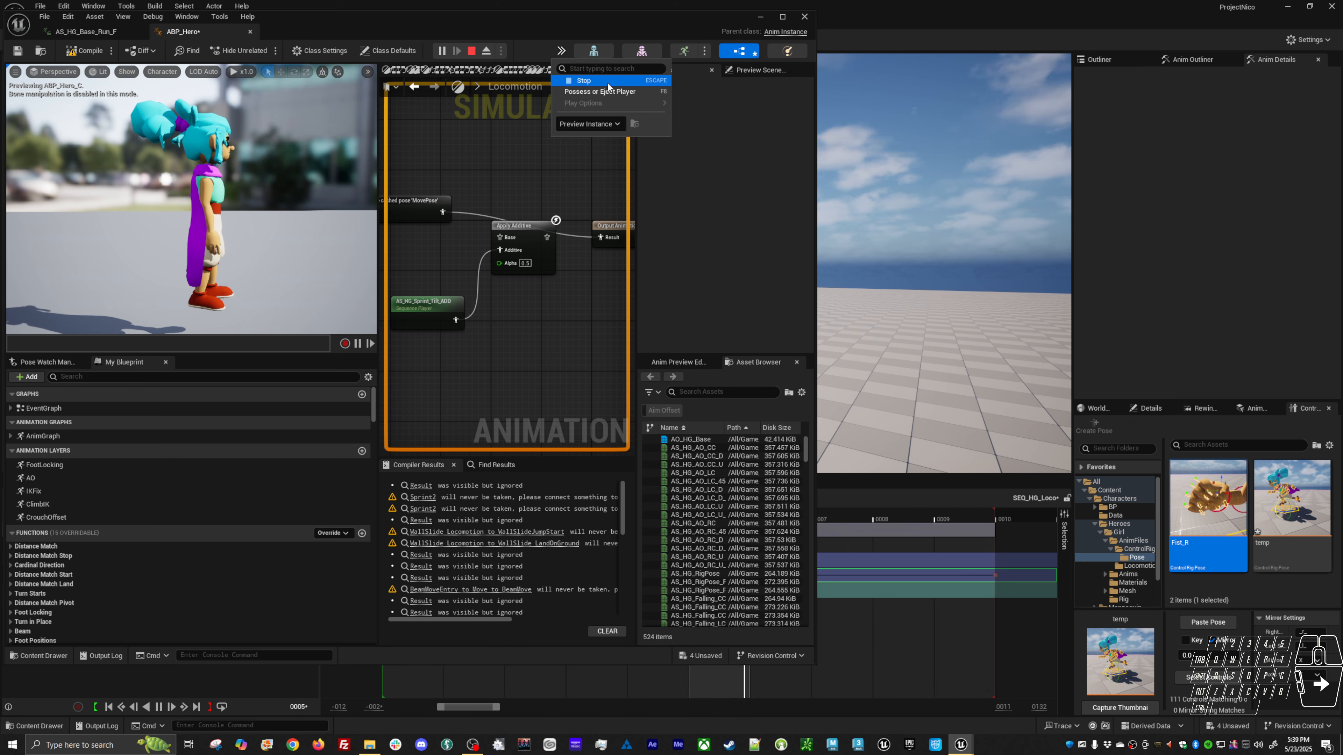
click(605, 125)
click(614, 159)
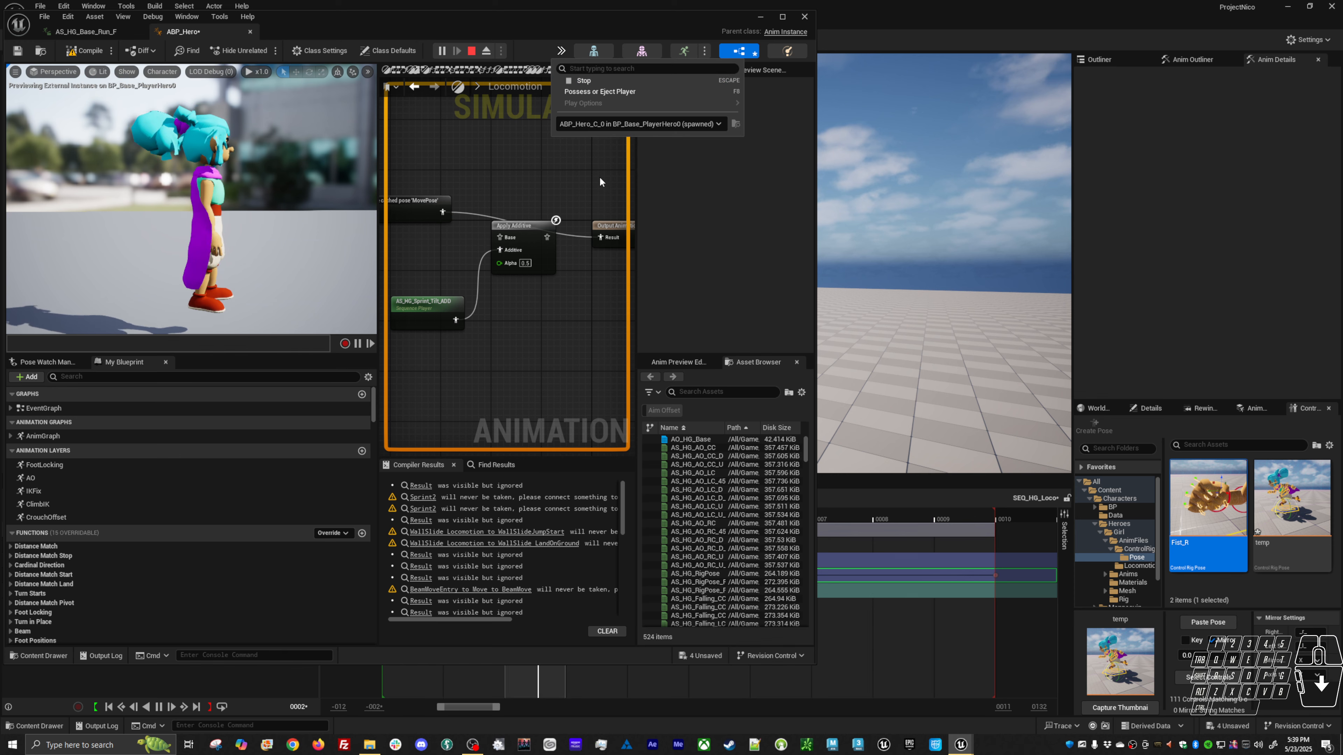
Run and sprint the character in the game while watching its motion in the blueprint preview
click(899, 316)
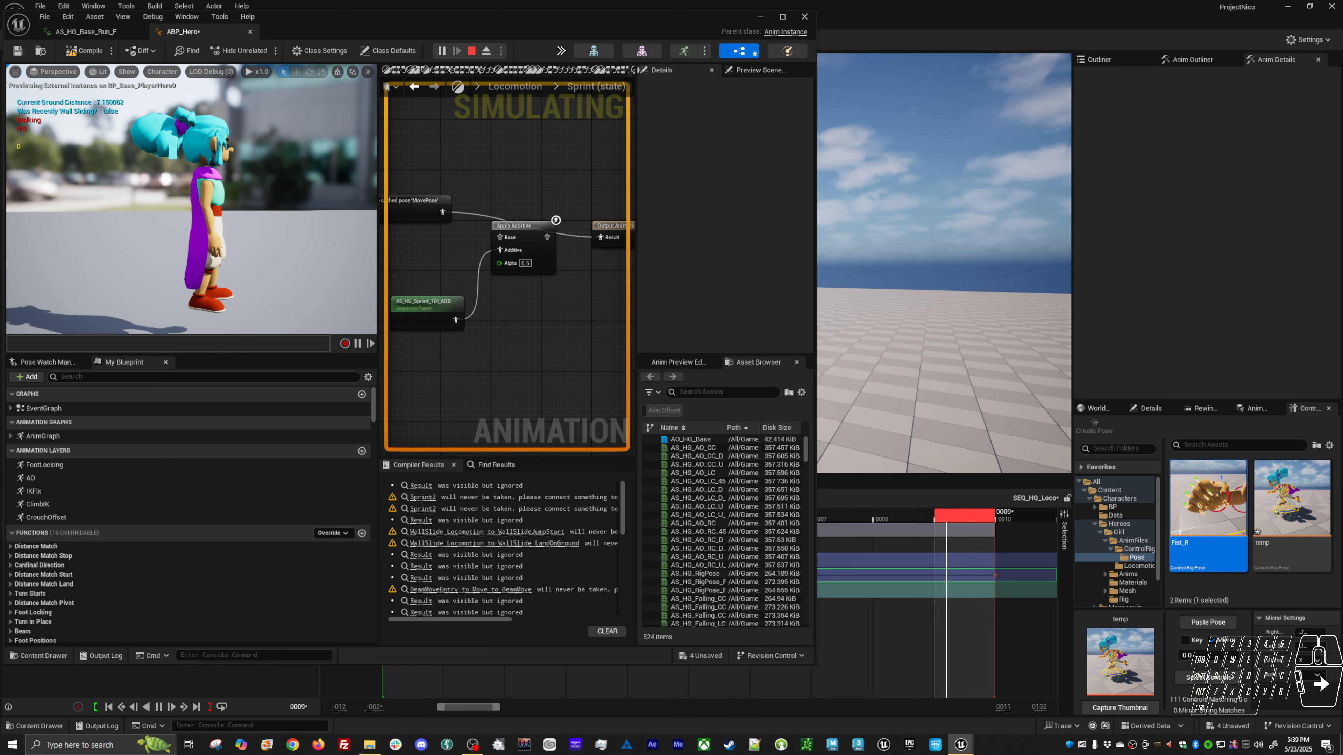
key(w)
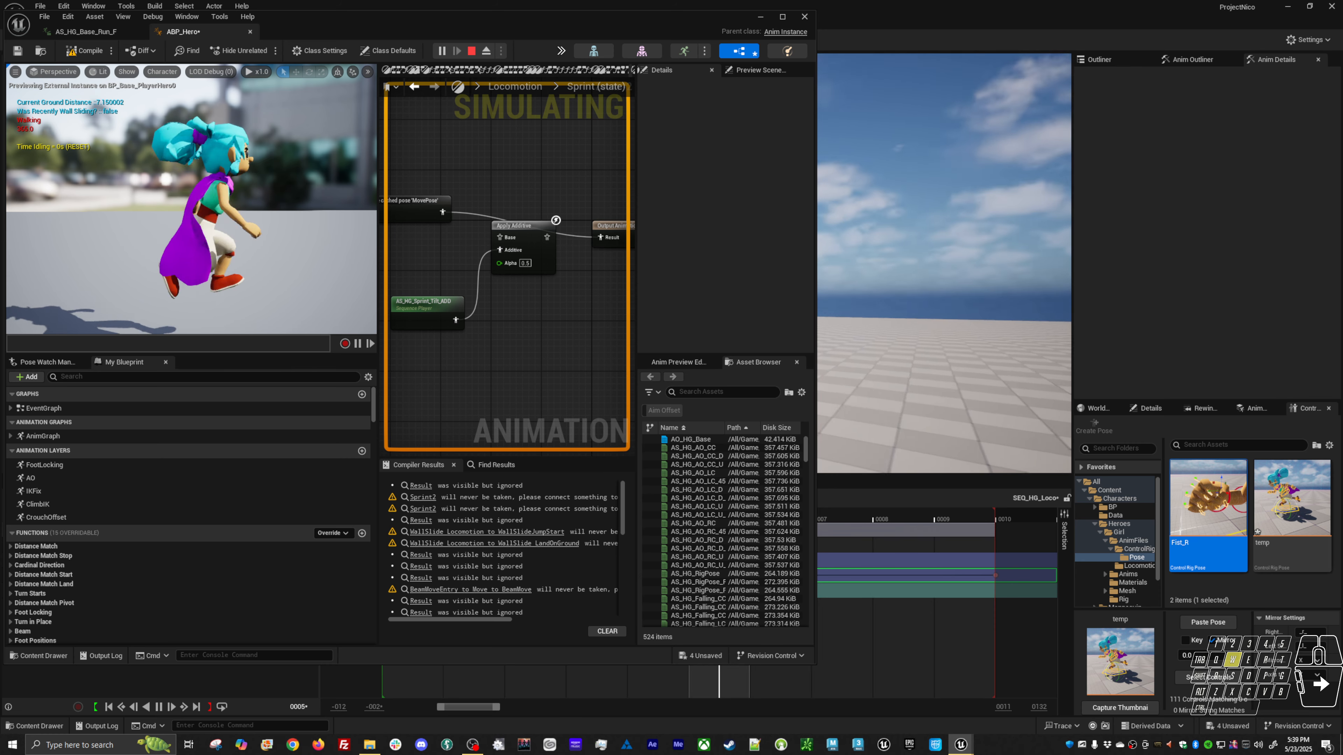
key(shift)
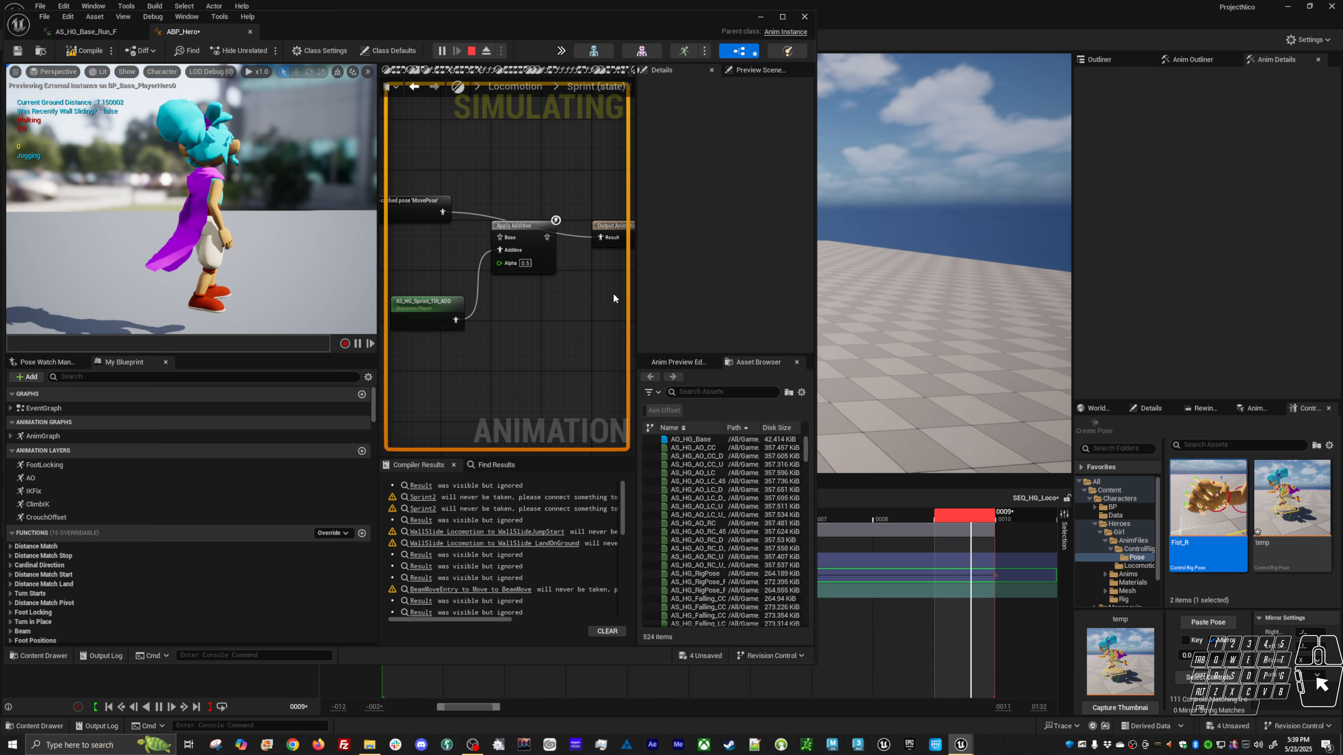
Rewire MovePose through the Base of Apply Additive to the output pose, compile, test the sprint in the game, and stop playing
drag(476, 234, 543, 243)
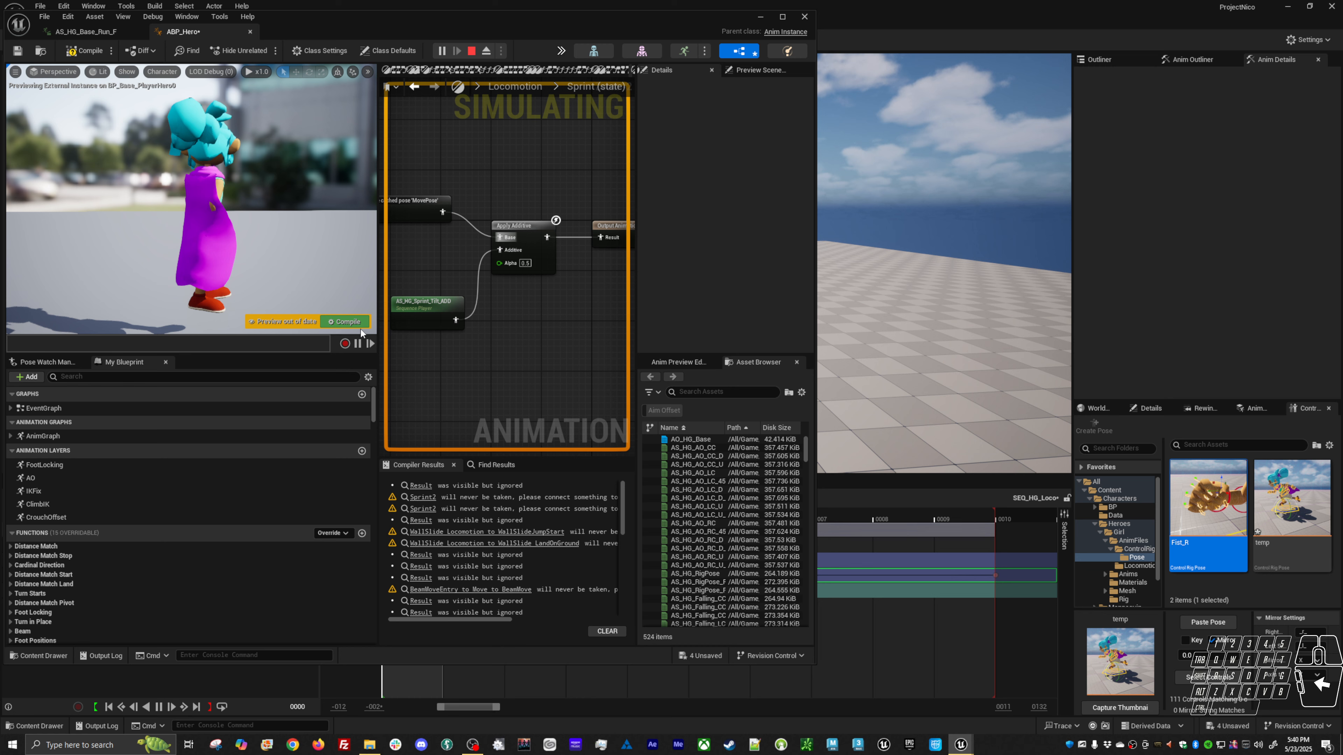
click(861, 326)
key(shift+w)
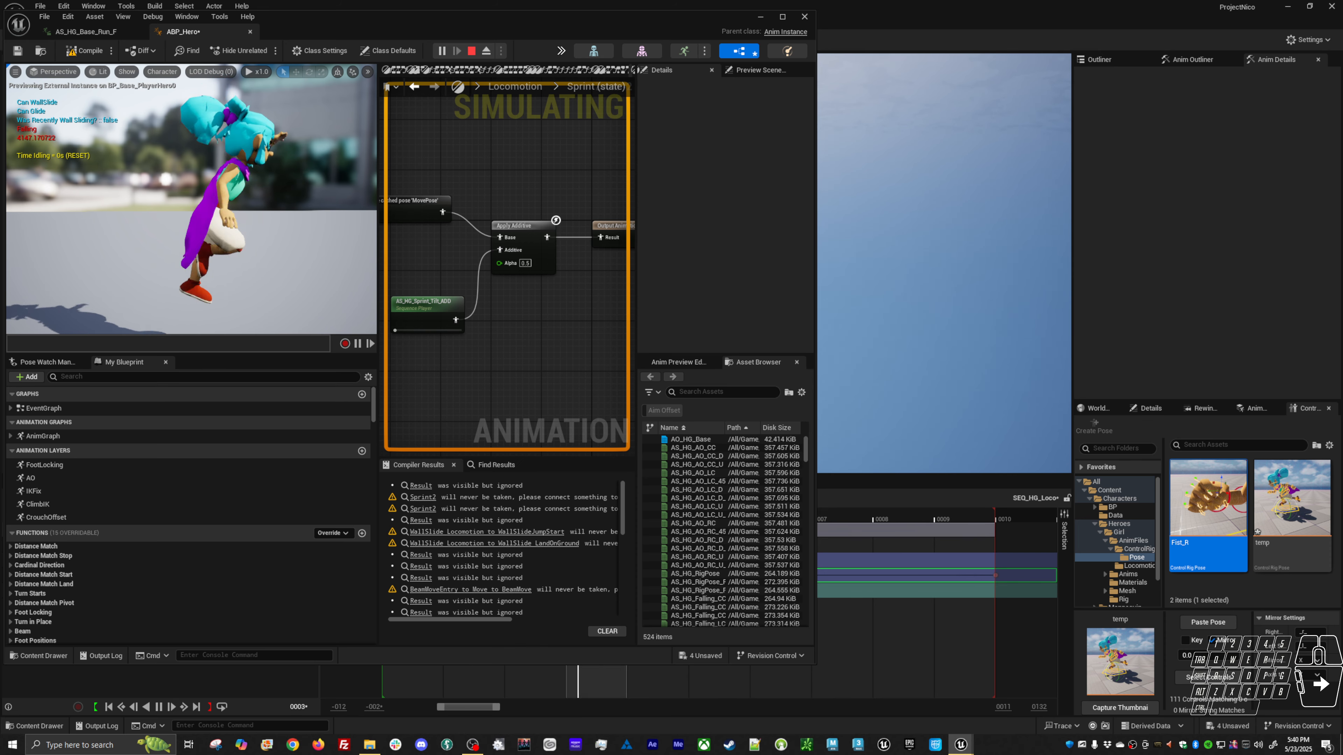
key(Escape)
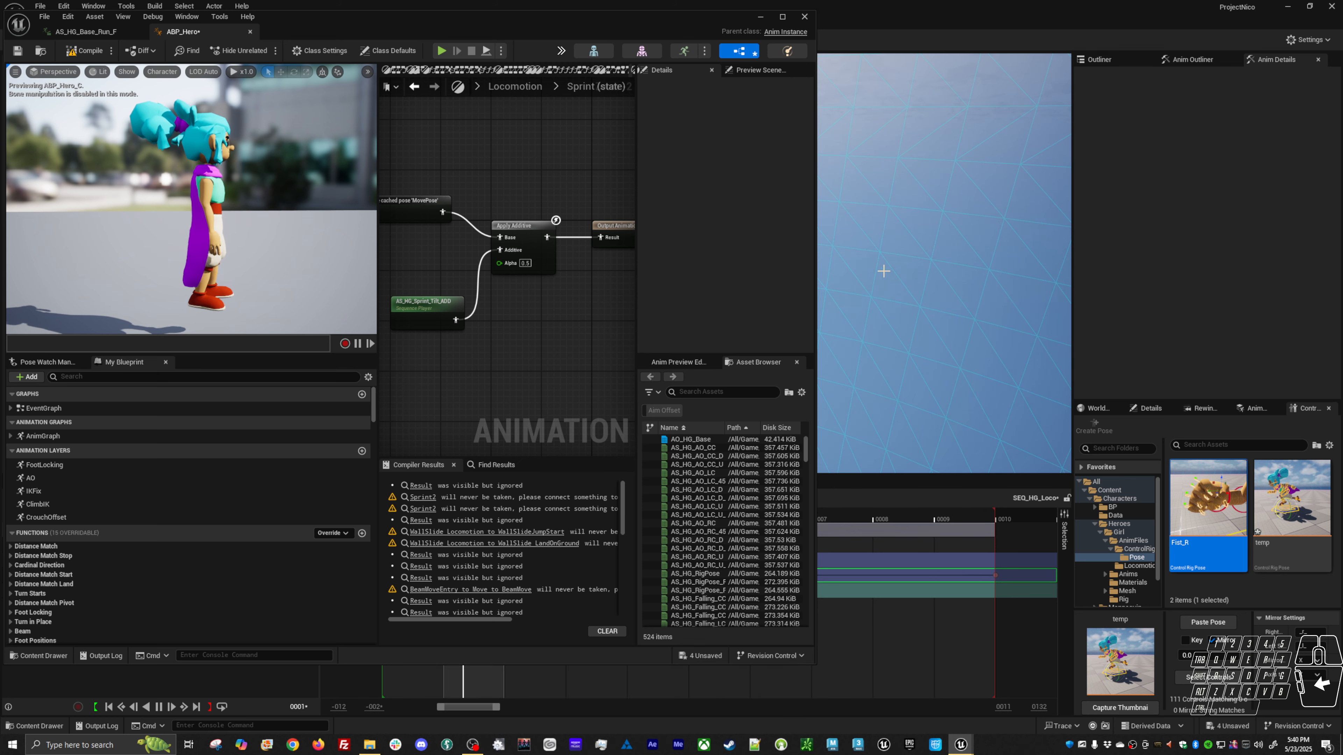
Close the animation blueprint window, select SKM_HG_Sprint in the Outliner, and frame it in a side view of the sprint
click(804, 18)
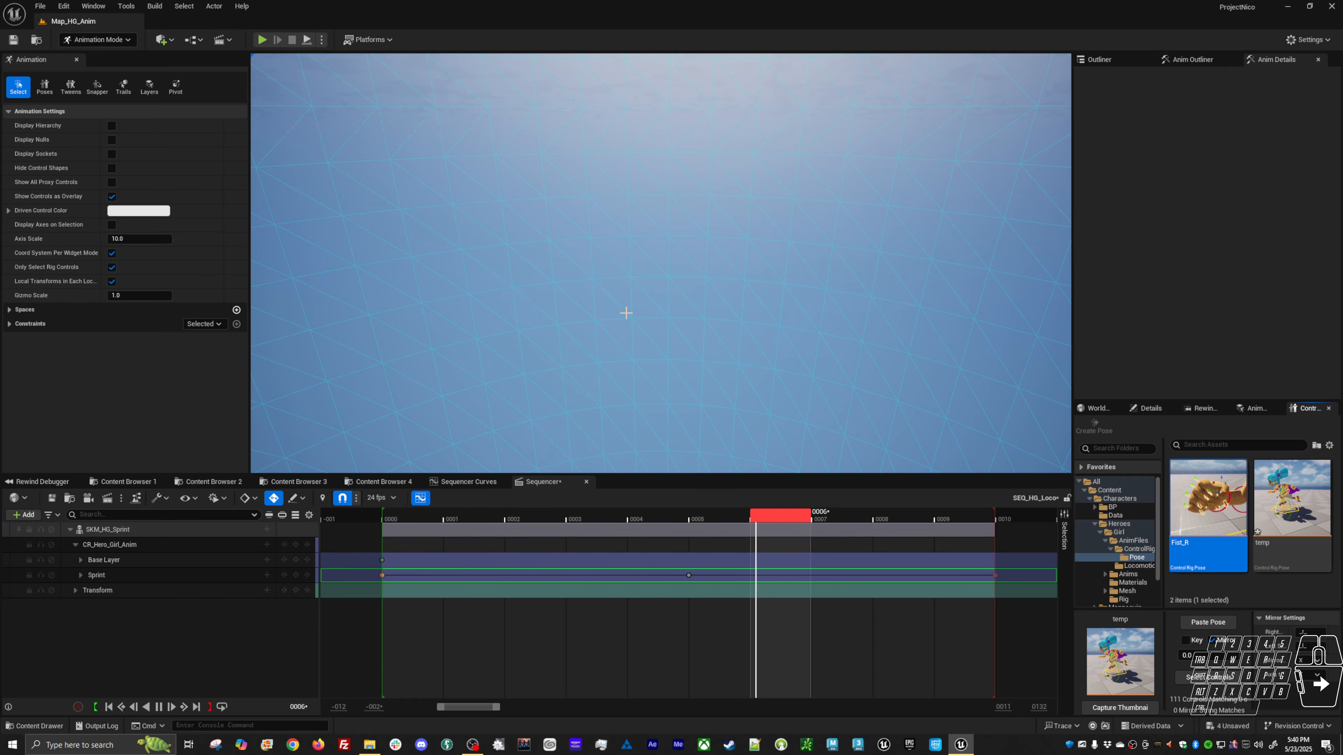
click(1101, 59)
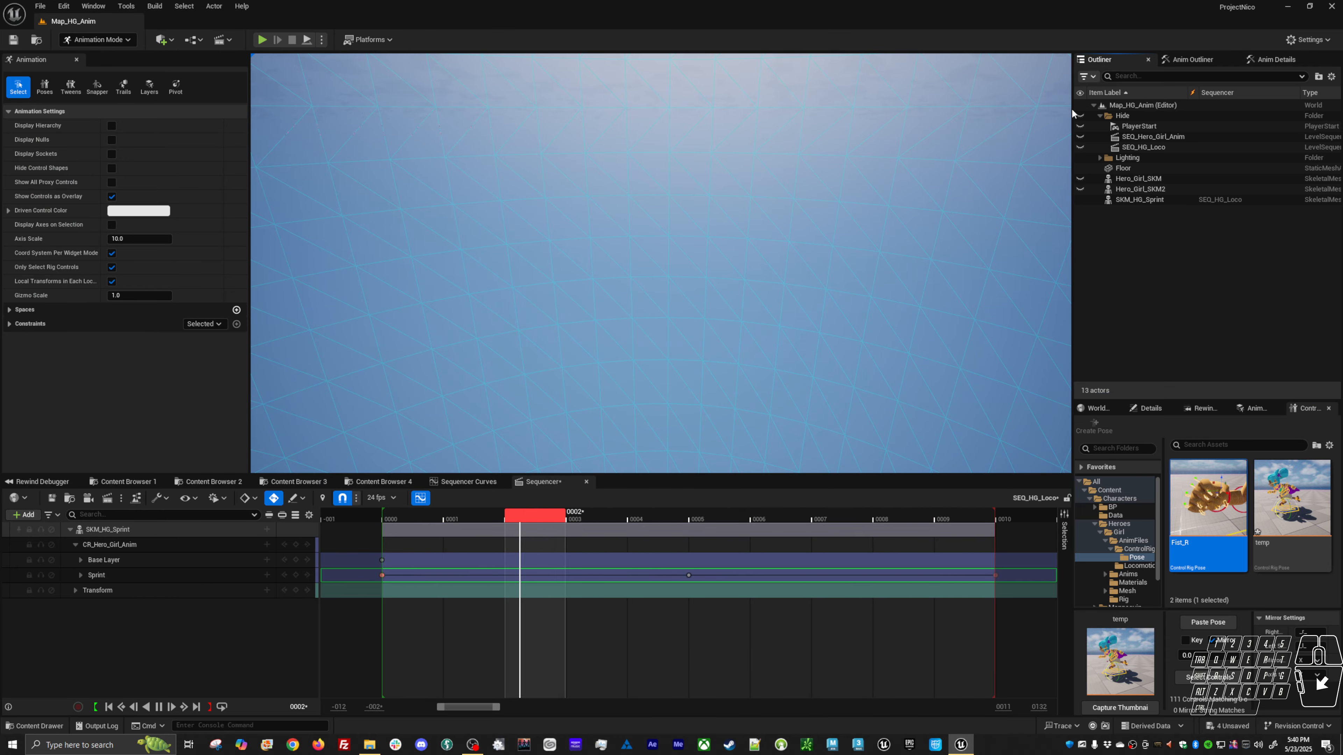
click(1138, 200)
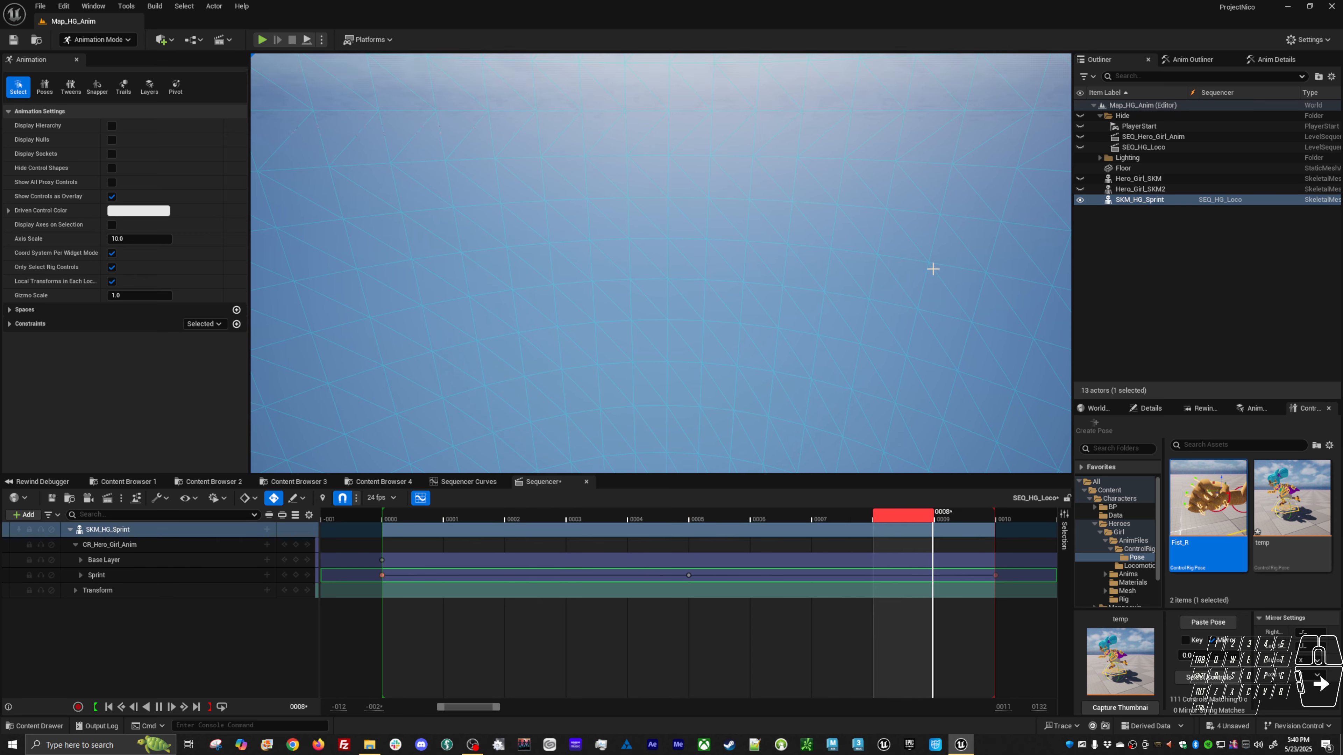
key(f)
alt+drag(932, 267, 952, 238)
alt+drag(698, 296, 751, 265)
alt+right_drag(716, 297, 751, 296)
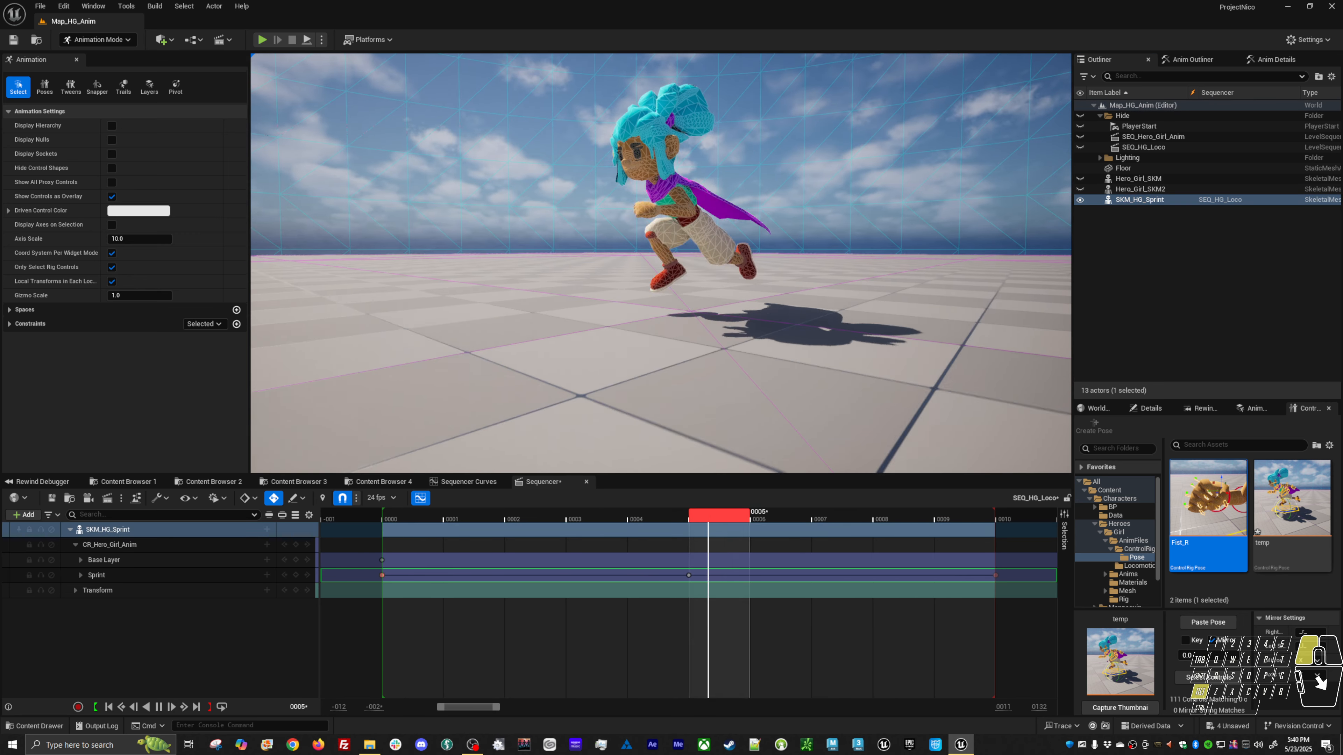
alt+drag(717, 305, 899, 301)
alt+right_drag(717, 304, 756, 305)
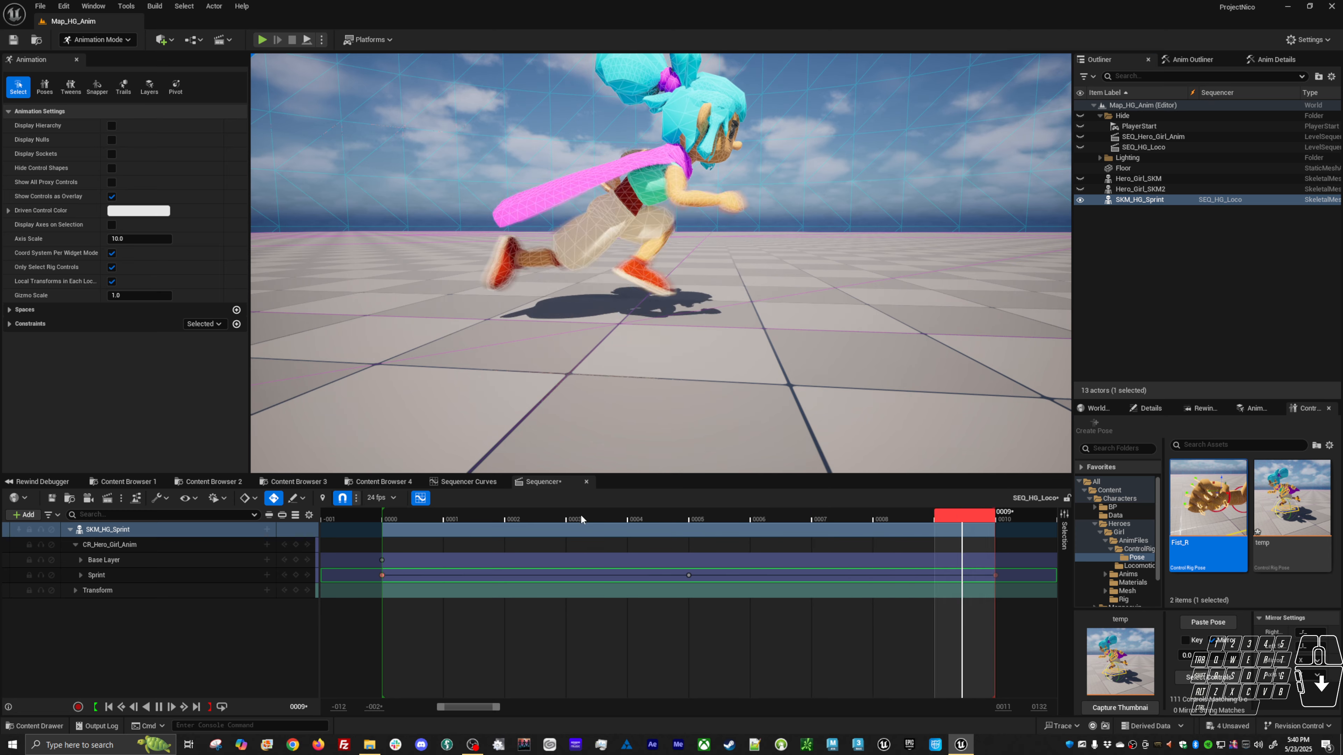
Scrub through the sprint loop to examine the in-between poses and stop at frame 7
click(555, 514)
drag(555, 514, 876, 517)
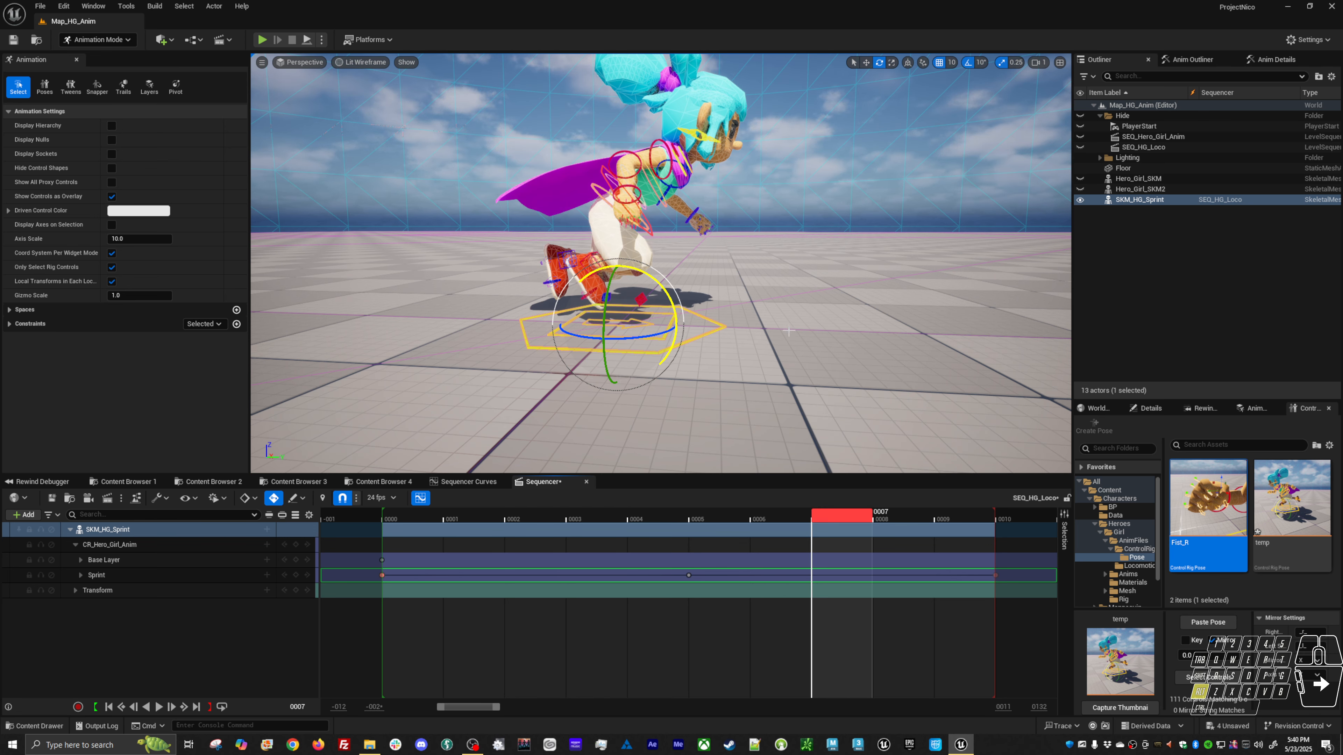
alt+right_drag(788, 331, 732, 338)
alt+middle_drag(788, 331, 798, 304)
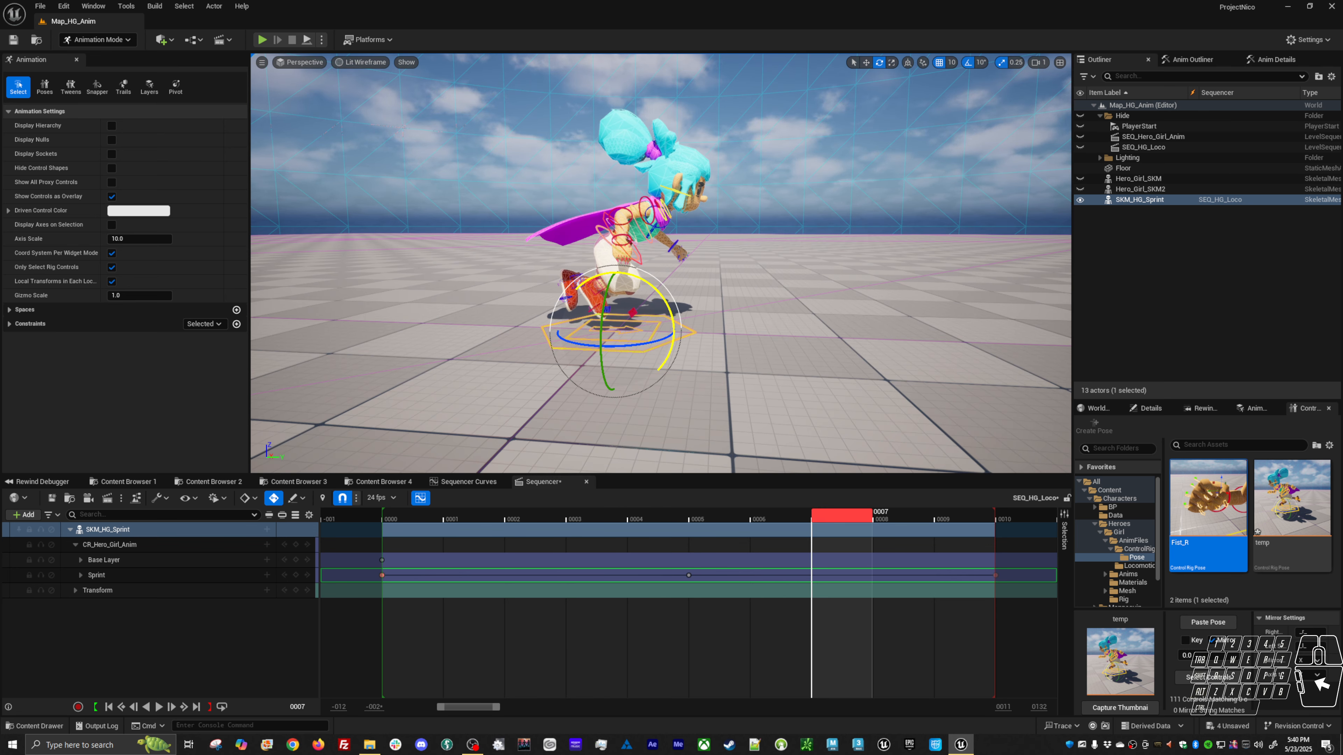